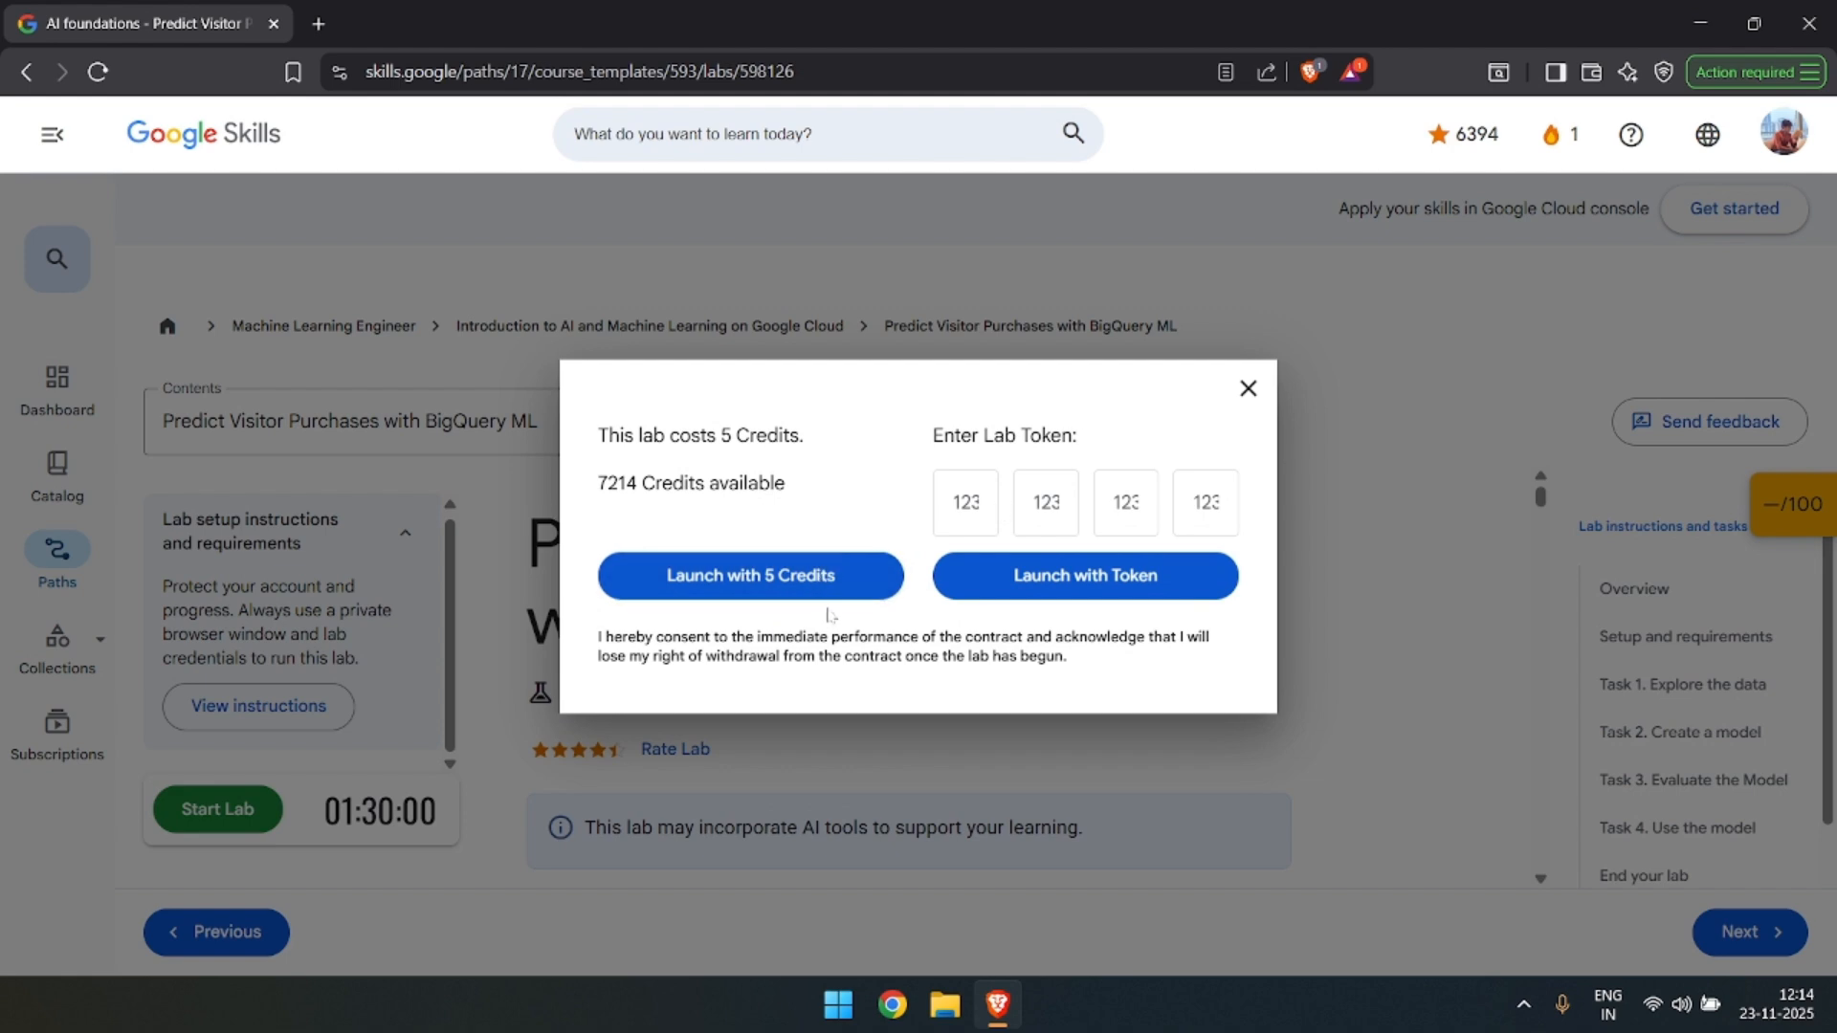
Launch the lab with 5 credits and open its Google Cloud console link in a private window.
{"action": "left_click", "coordinate": [847, 572]}
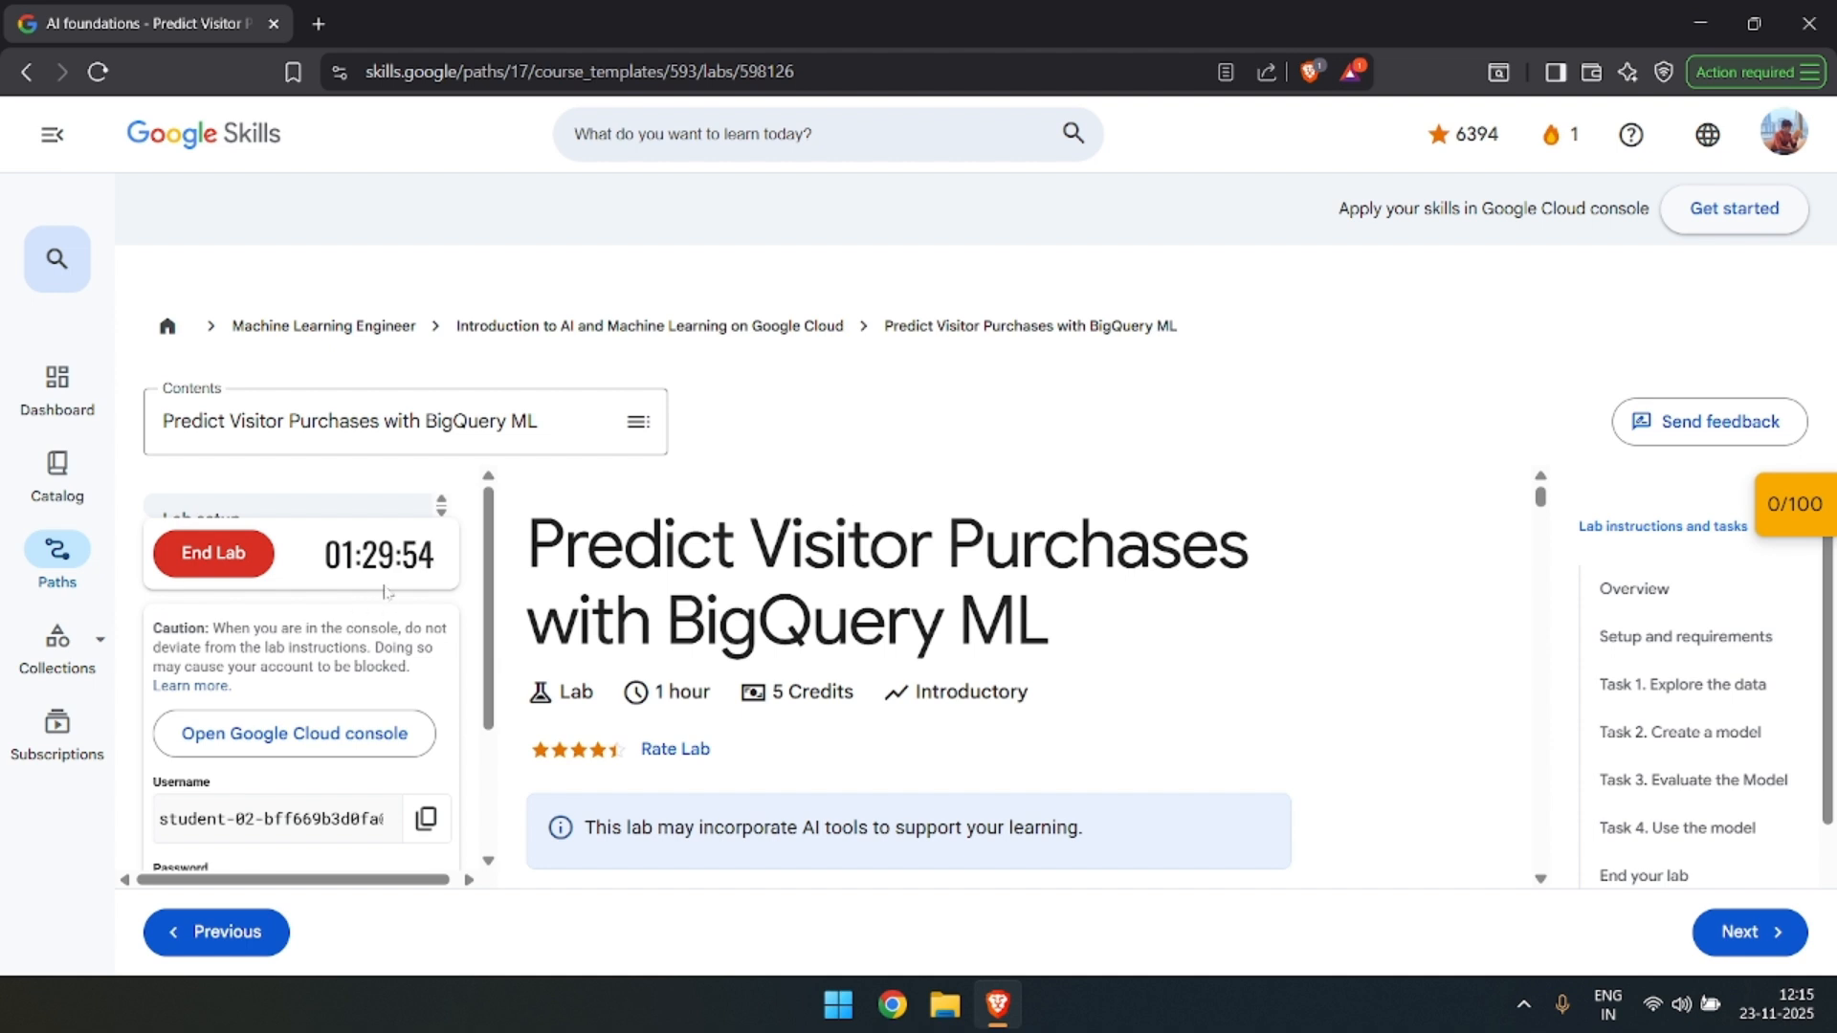
{"action": "scroll", "coordinate": [344, 631], "scroll_direction": "down", "scroll_amount": 1}
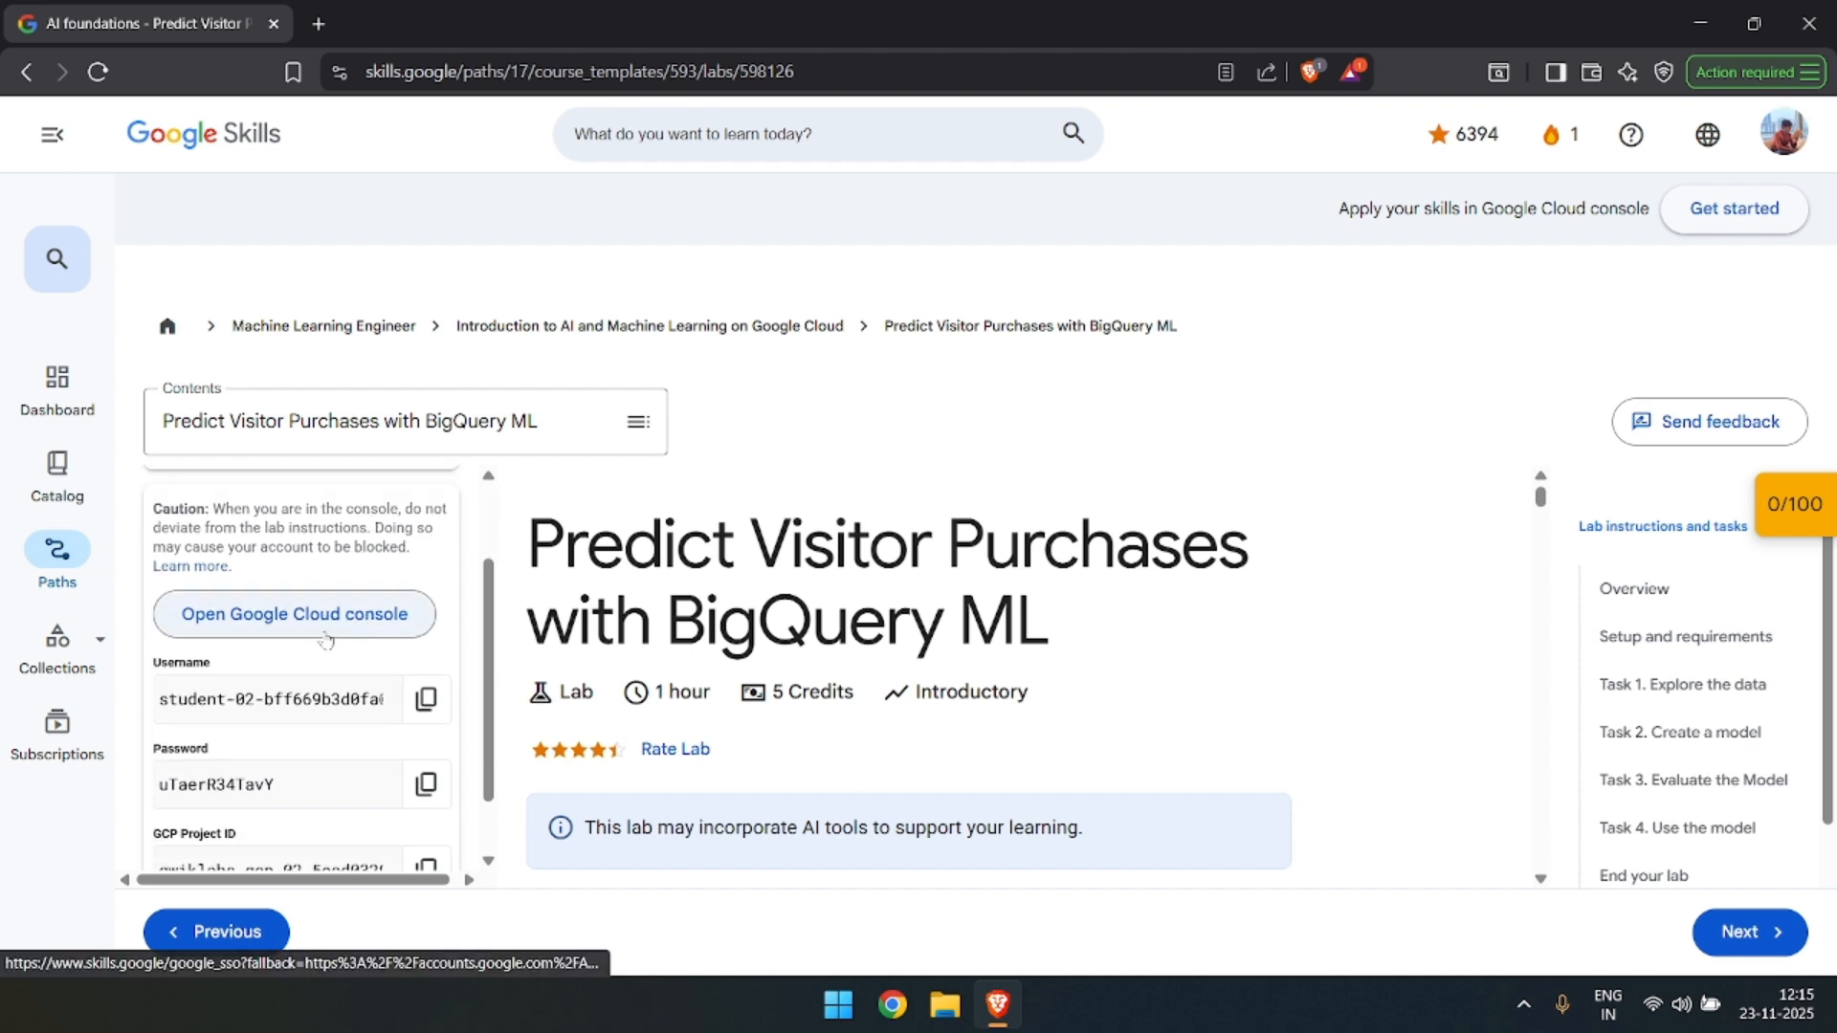
{"action": "right_click", "coordinate": [369, 613]}
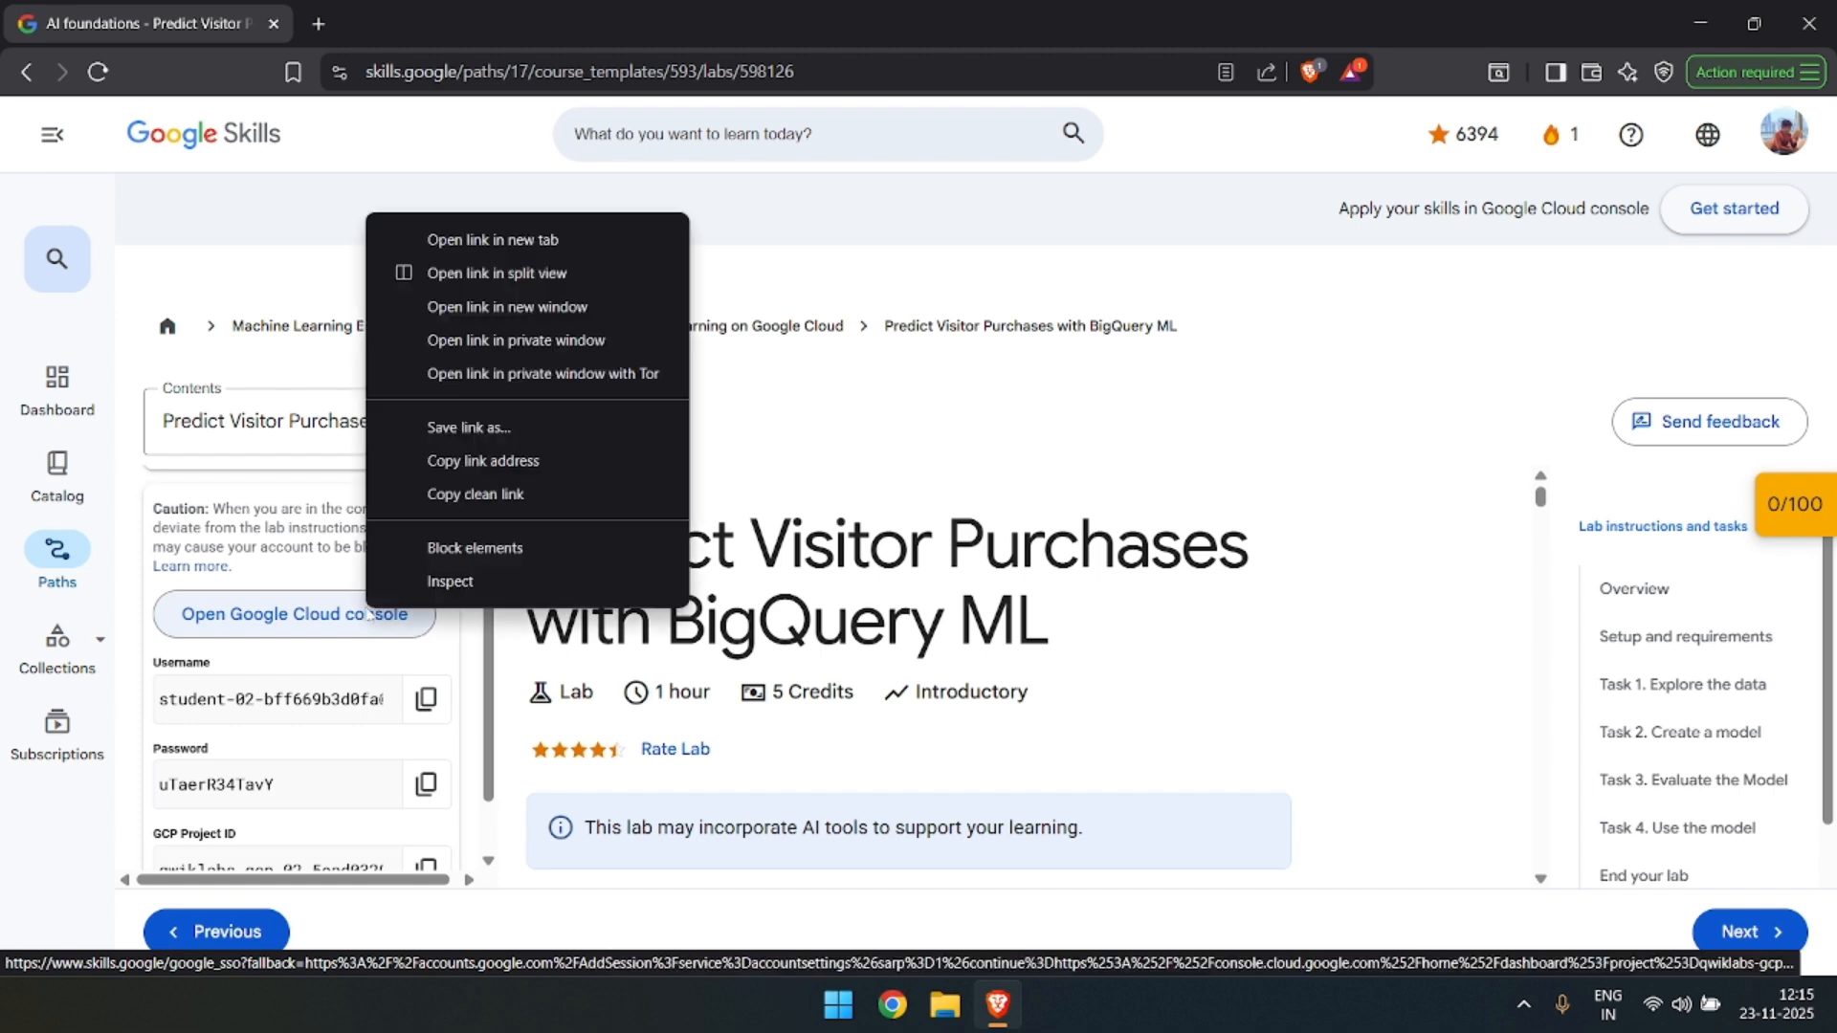
{"action": "left_click", "coordinate": [499, 374]}
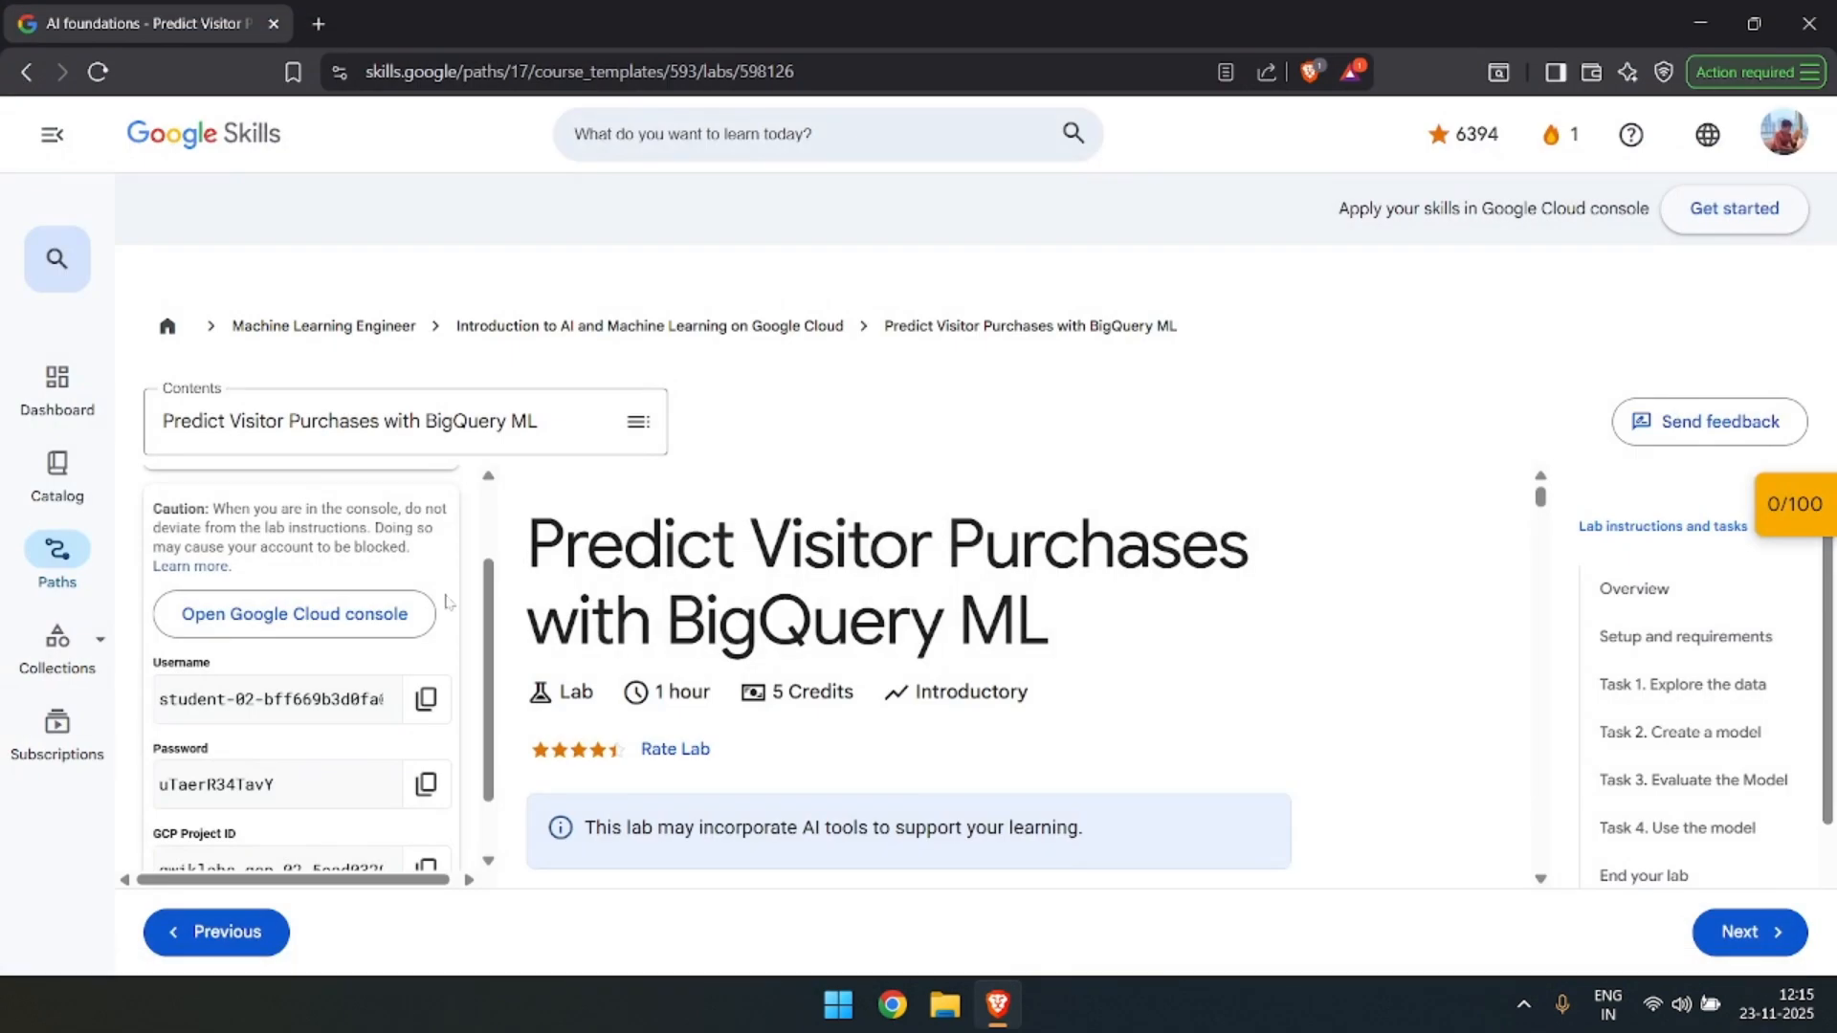
{"action": "right_click", "coordinate": [387, 624]}
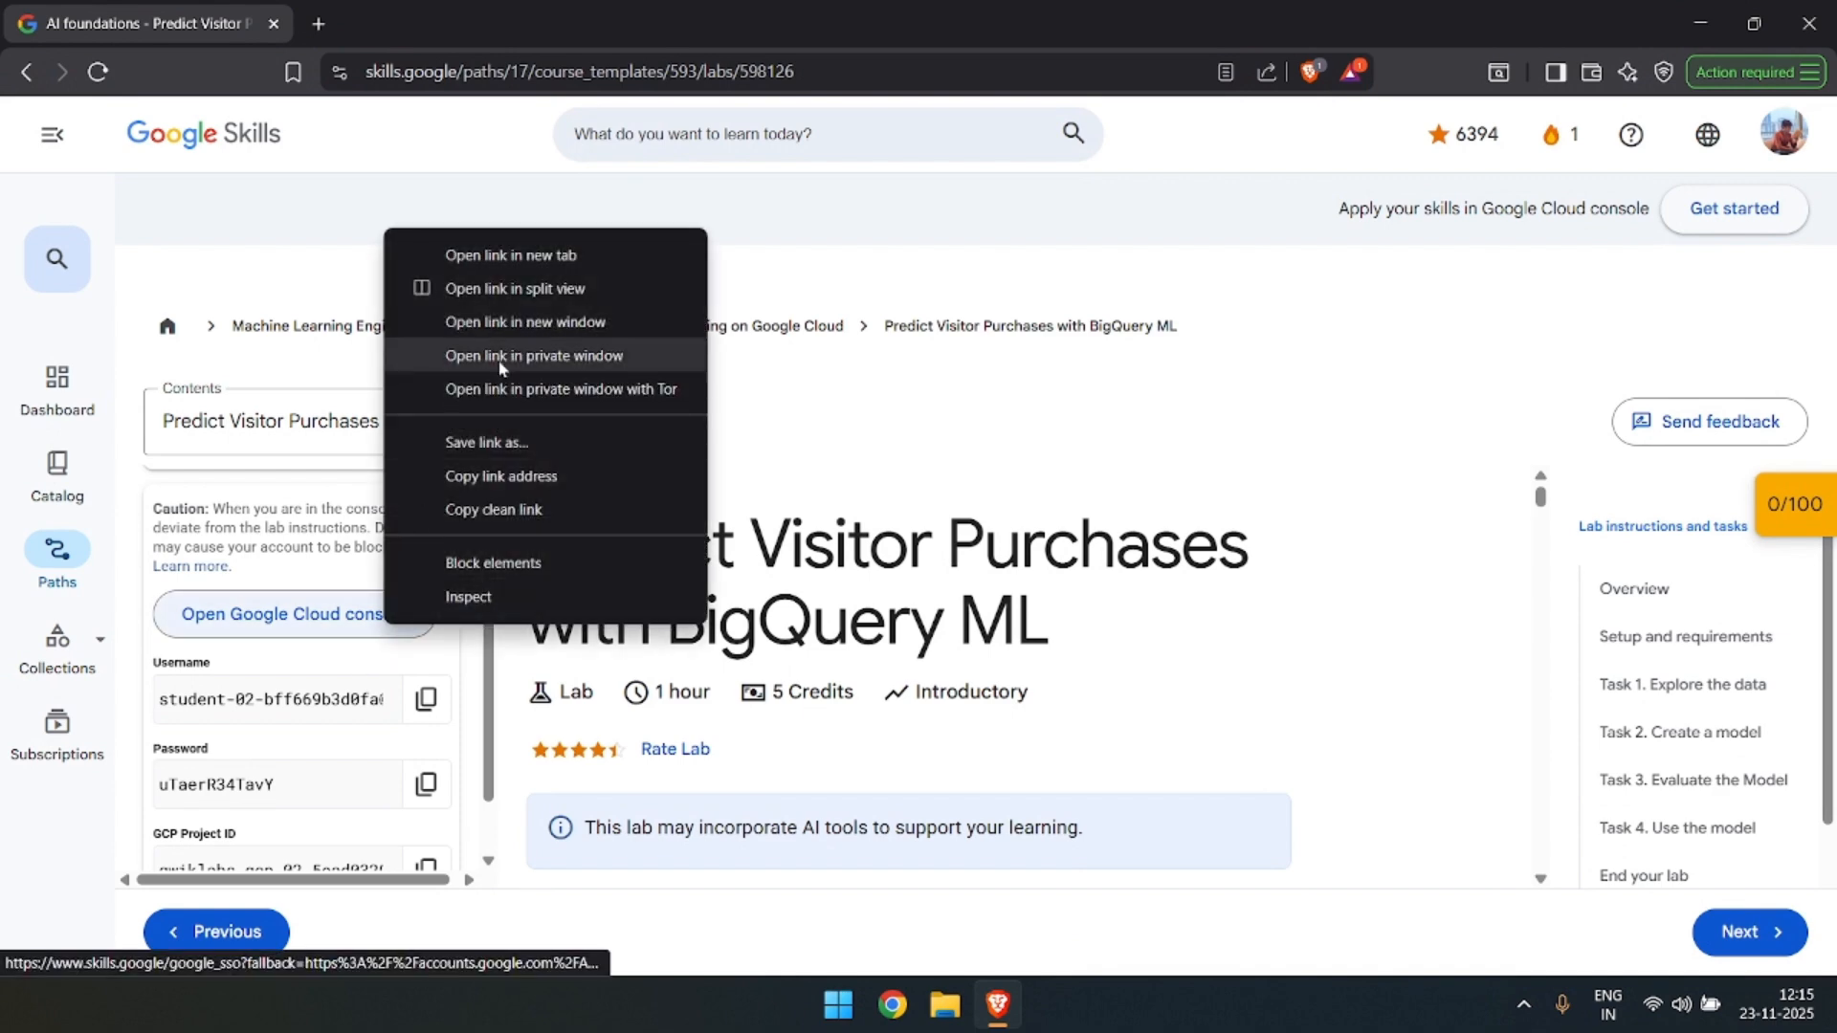
{"action": "left_click", "coordinate": [578, 356]}
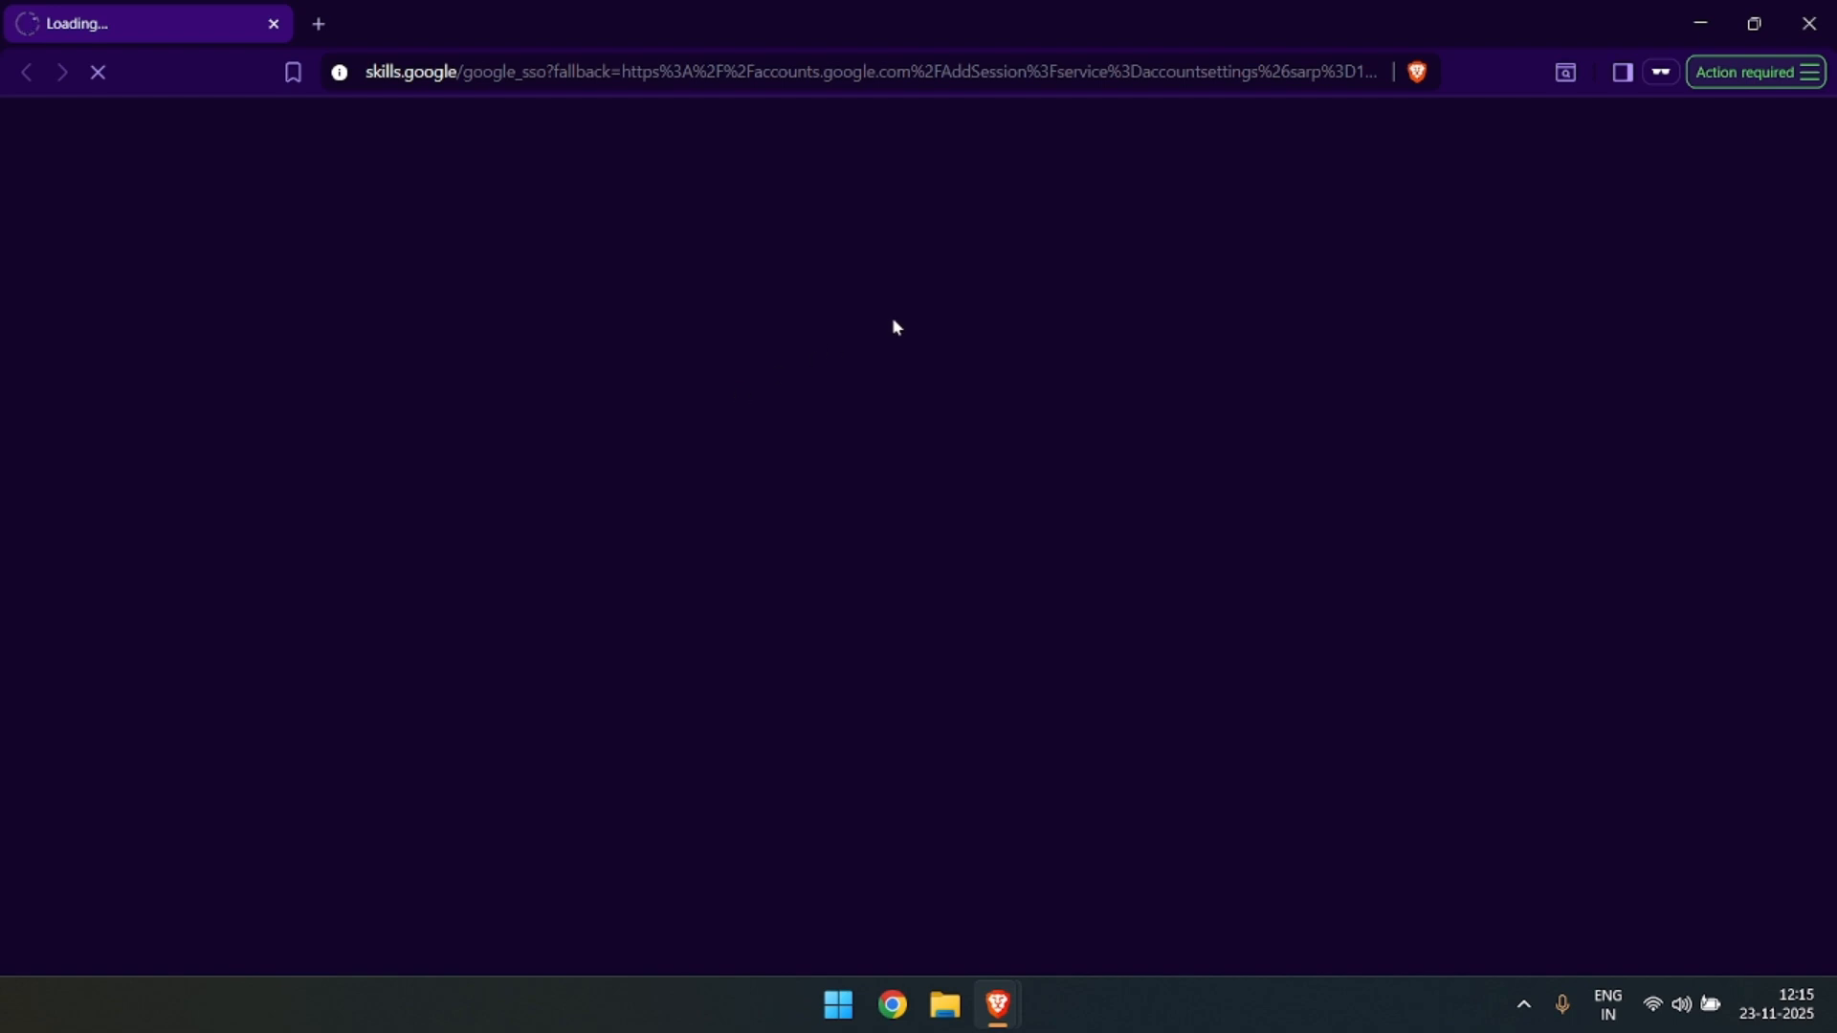
{"action": "key", "text": "alt+Tab"}
{"action": "key", "text": "alt+Tab"}
{"action": "key", "text": "alt+Tab"}
{"action": "key", "text": "alt+Tab"}
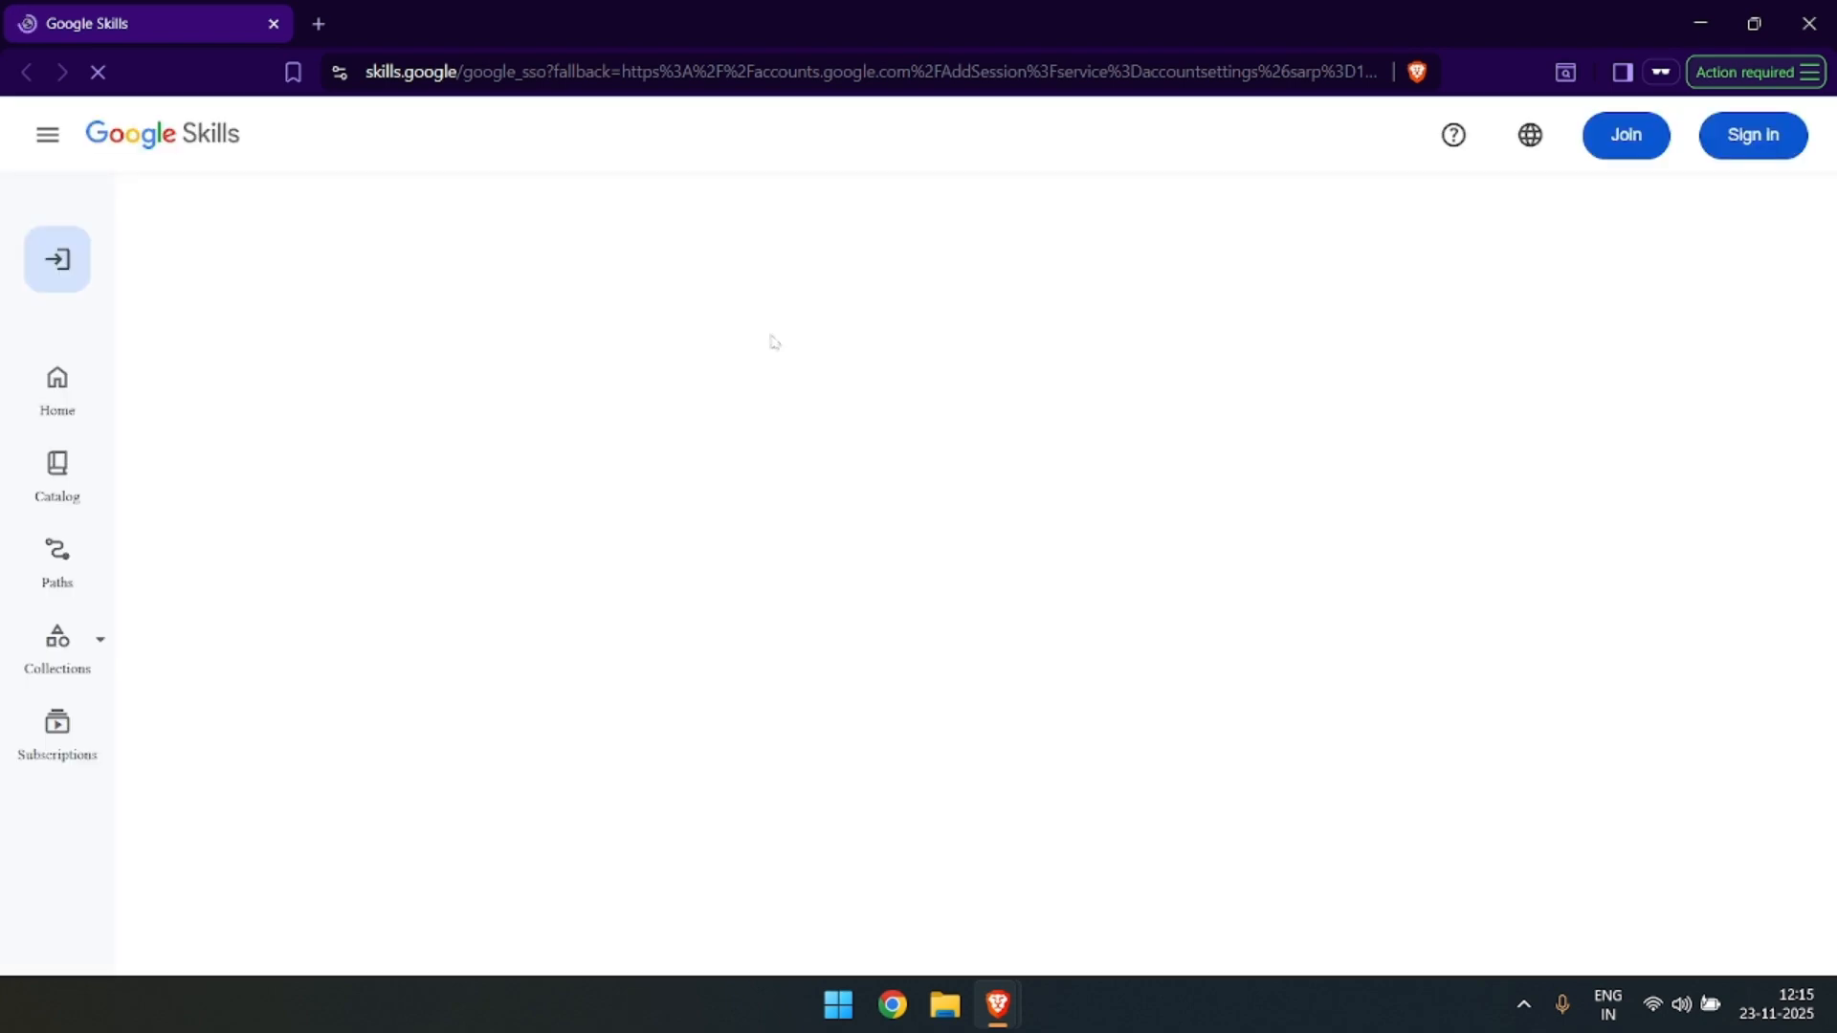
{"action": "key", "text": "alt+Tab"}
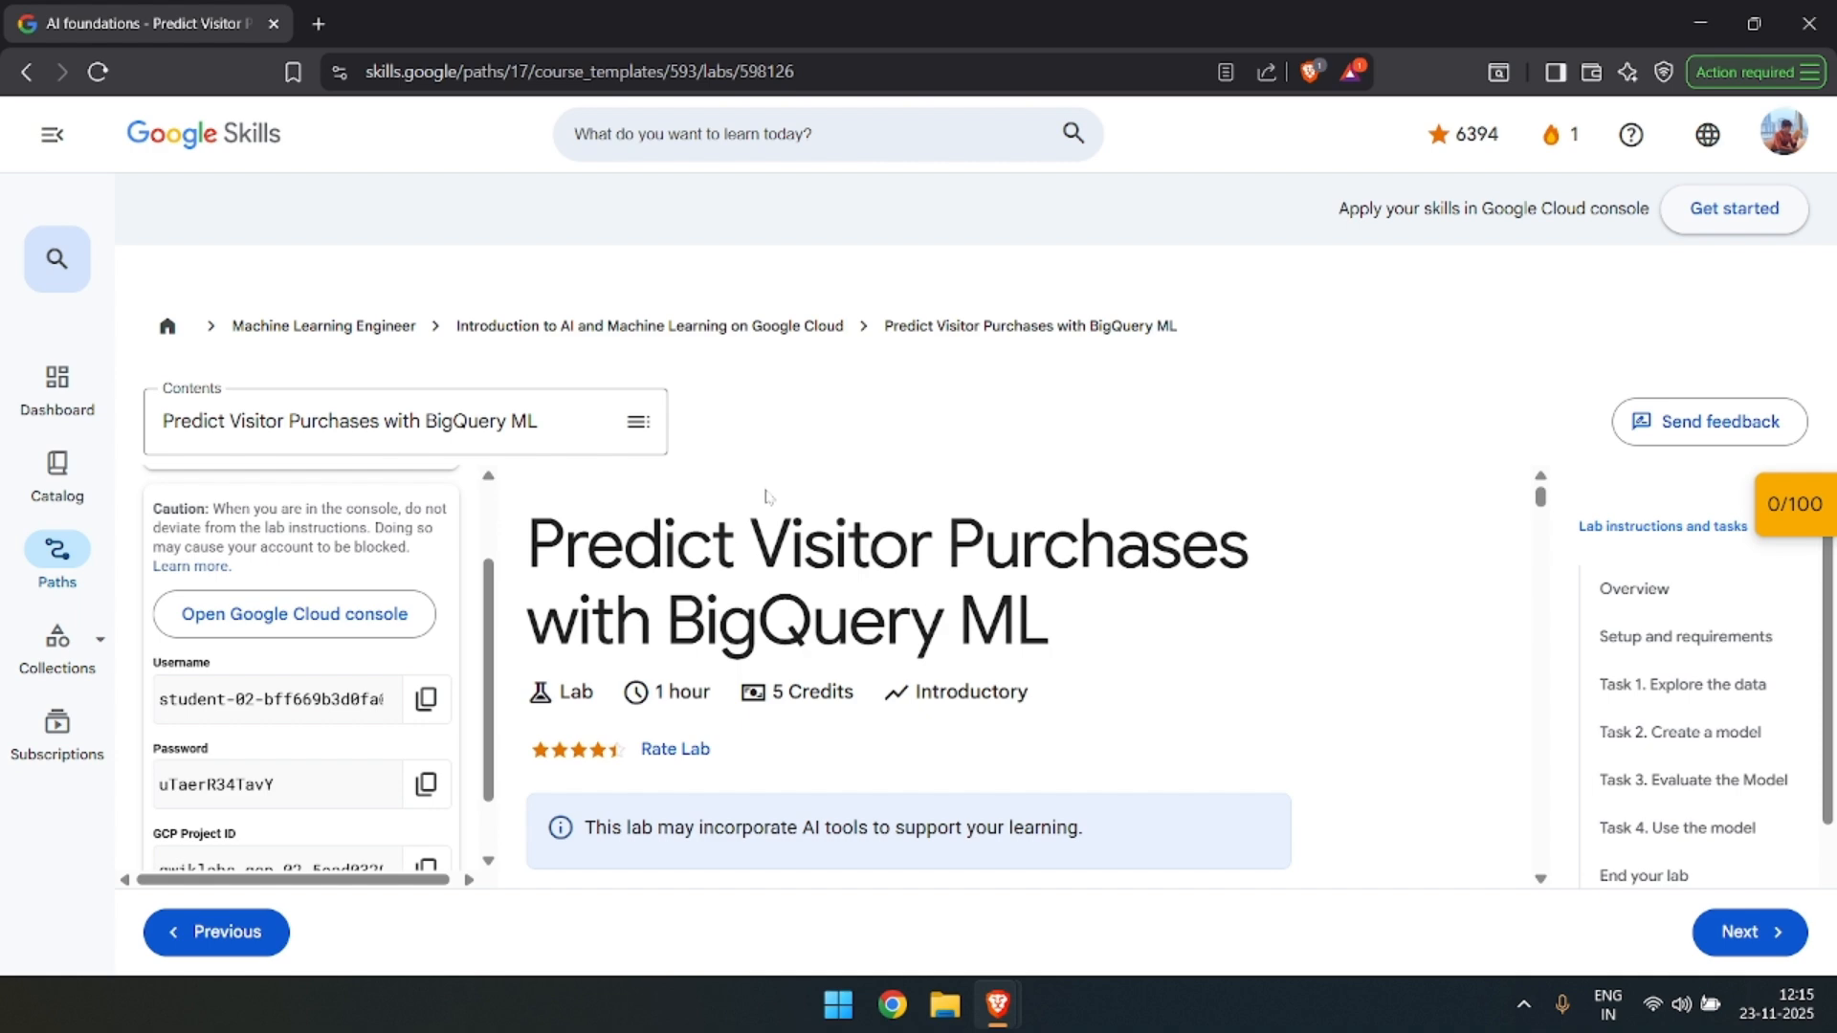
{"action": "scroll", "coordinate": [394, 846], "scroll_direction": "down", "scroll_amount": 1}
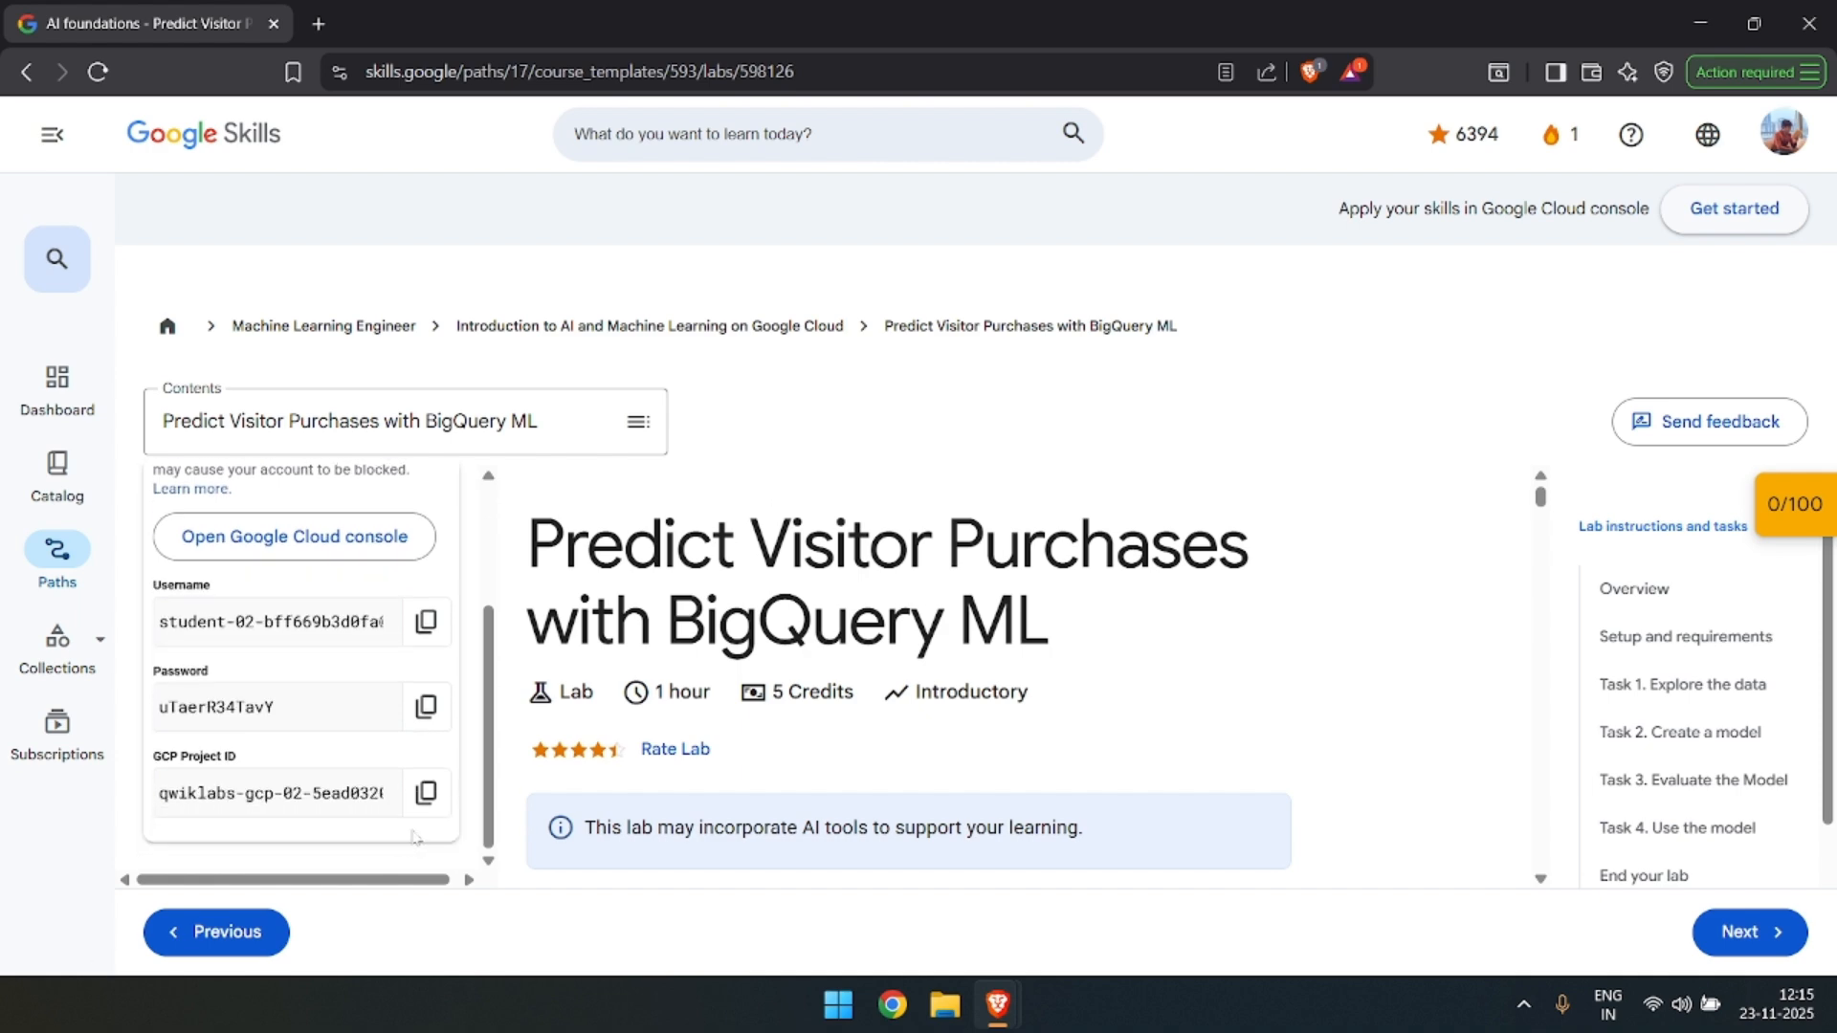
In the private window, acknowledge the new account notice and agree to the Google Cloud Platform Terms of Service.
{"action": "key", "text": "alt+Tab"}
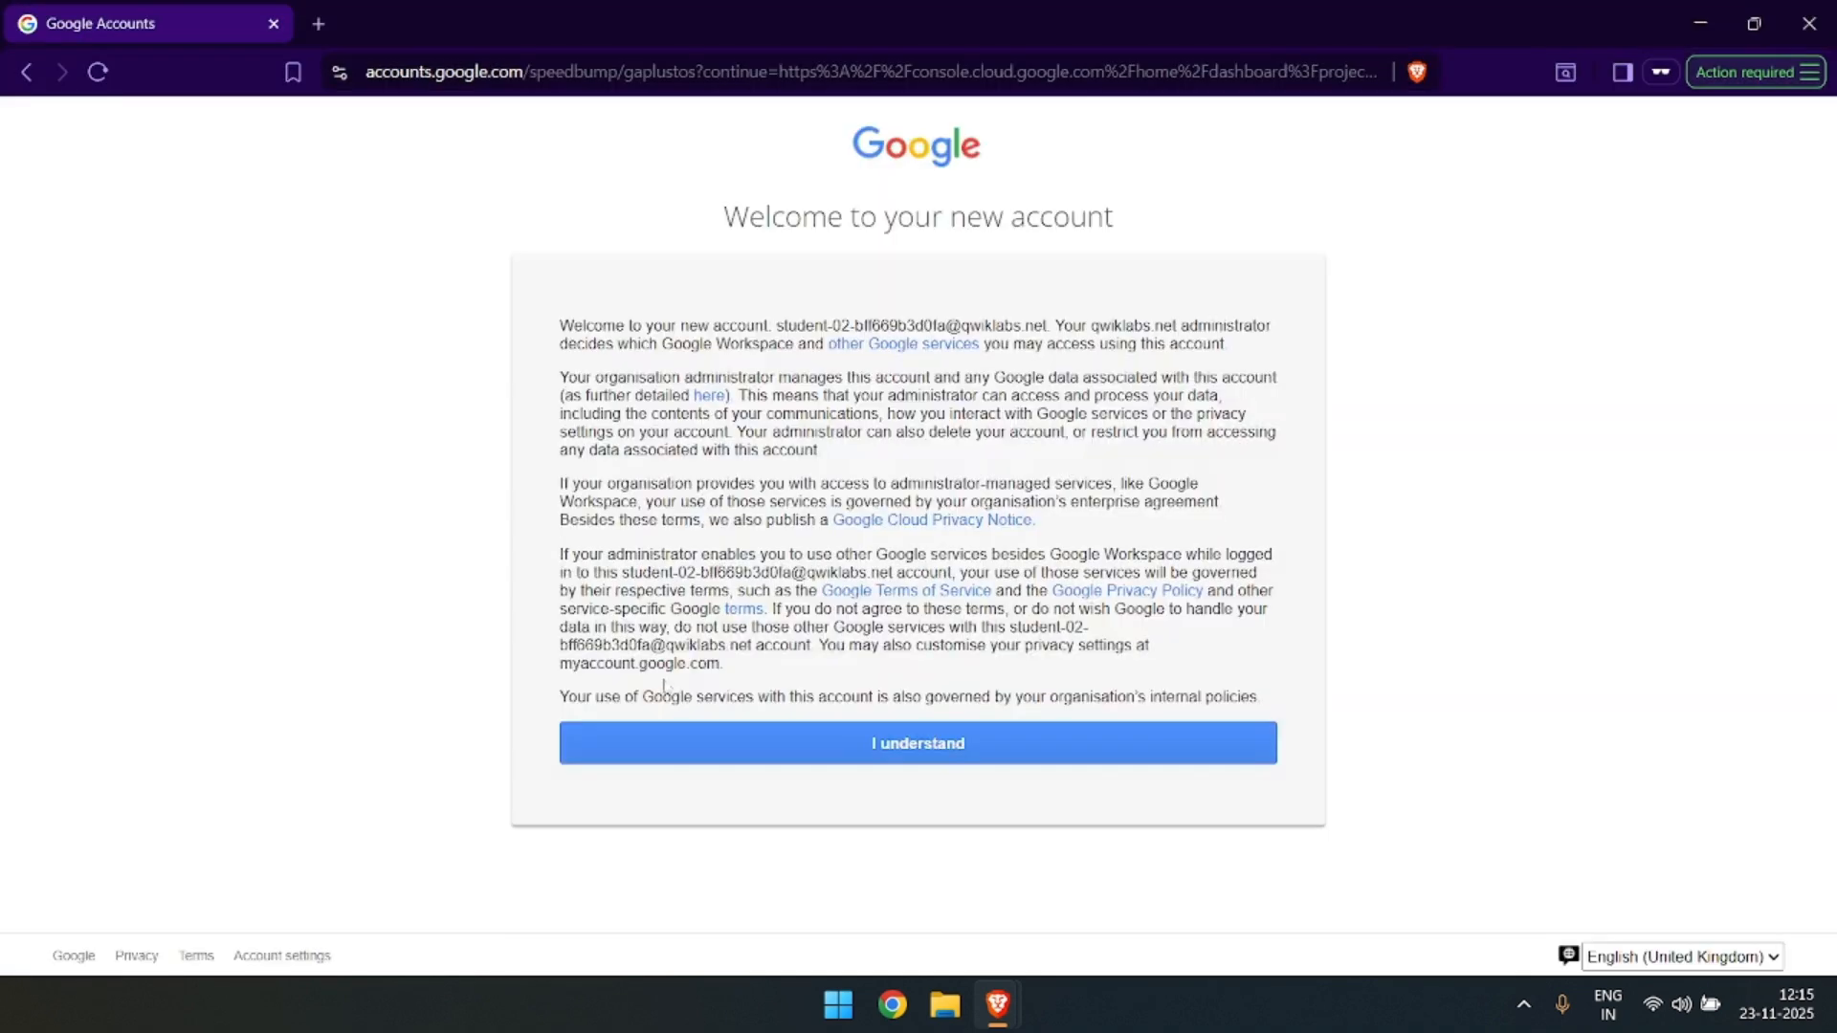
{"action": "left_click", "coordinate": [885, 754]}
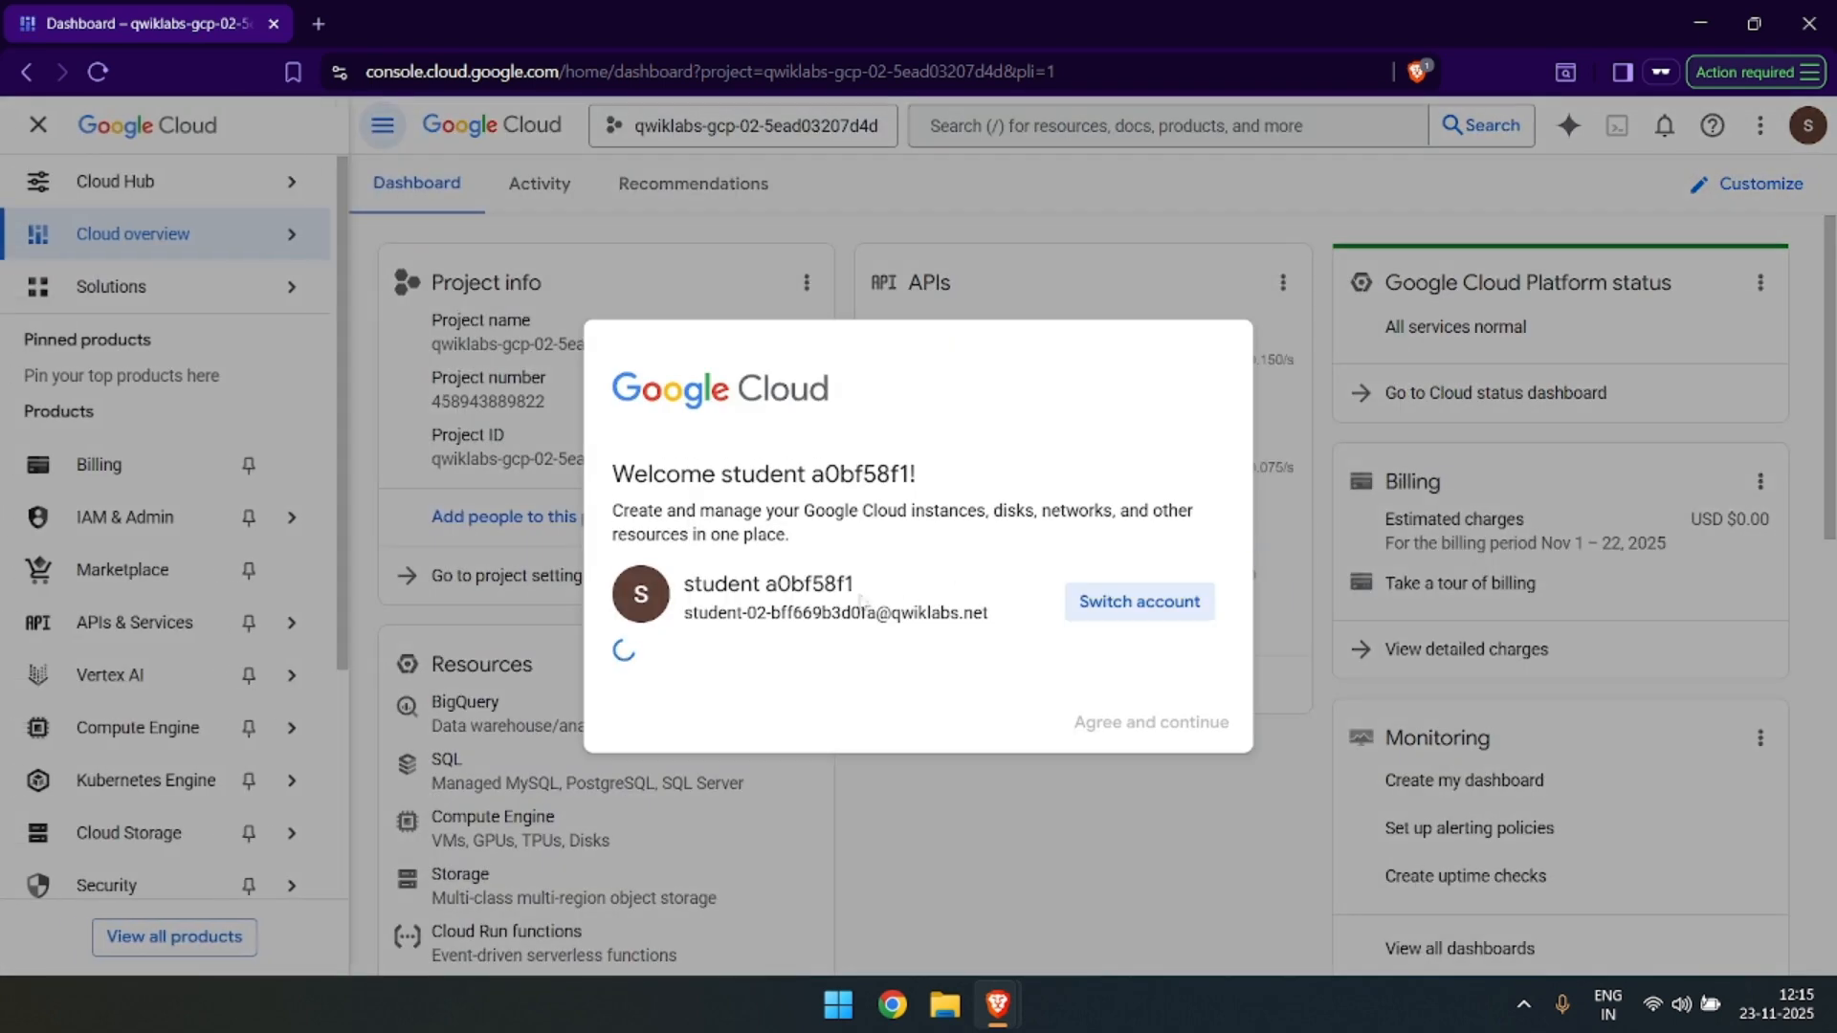
{"action": "left_click", "coordinate": [648, 731]}
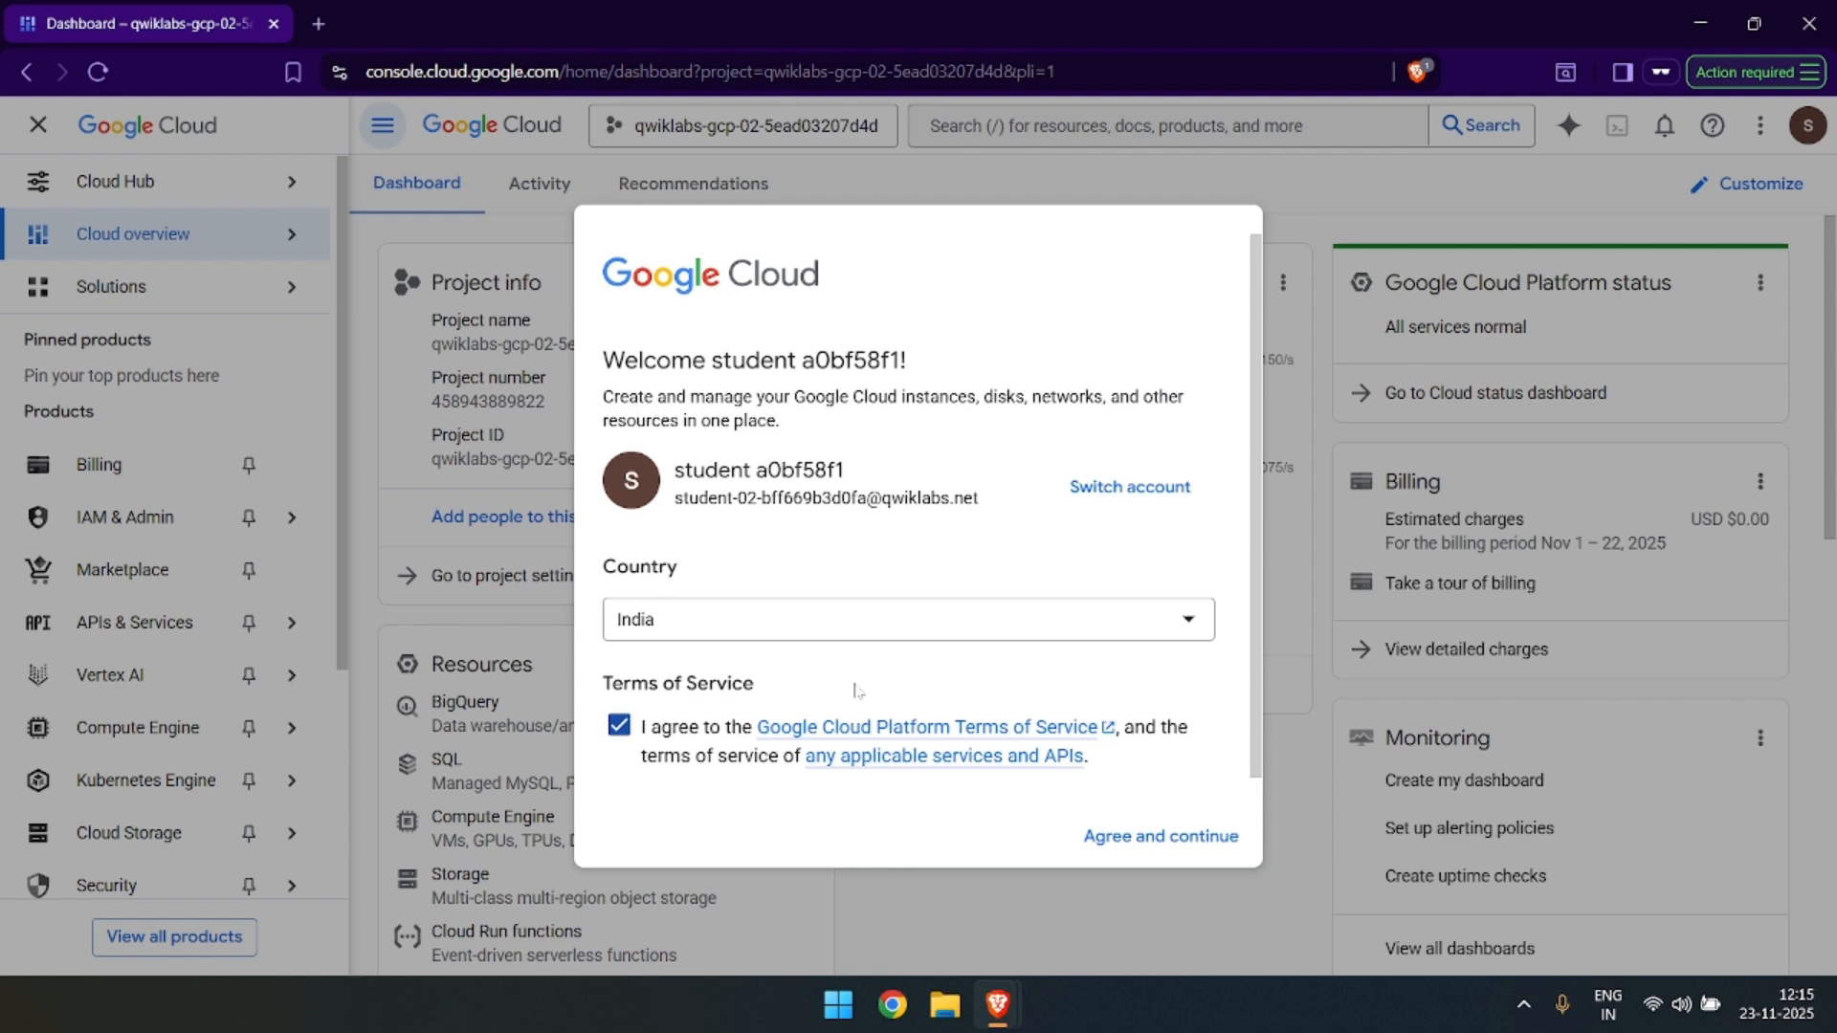
{"action": "left_click", "coordinate": [1199, 835]}
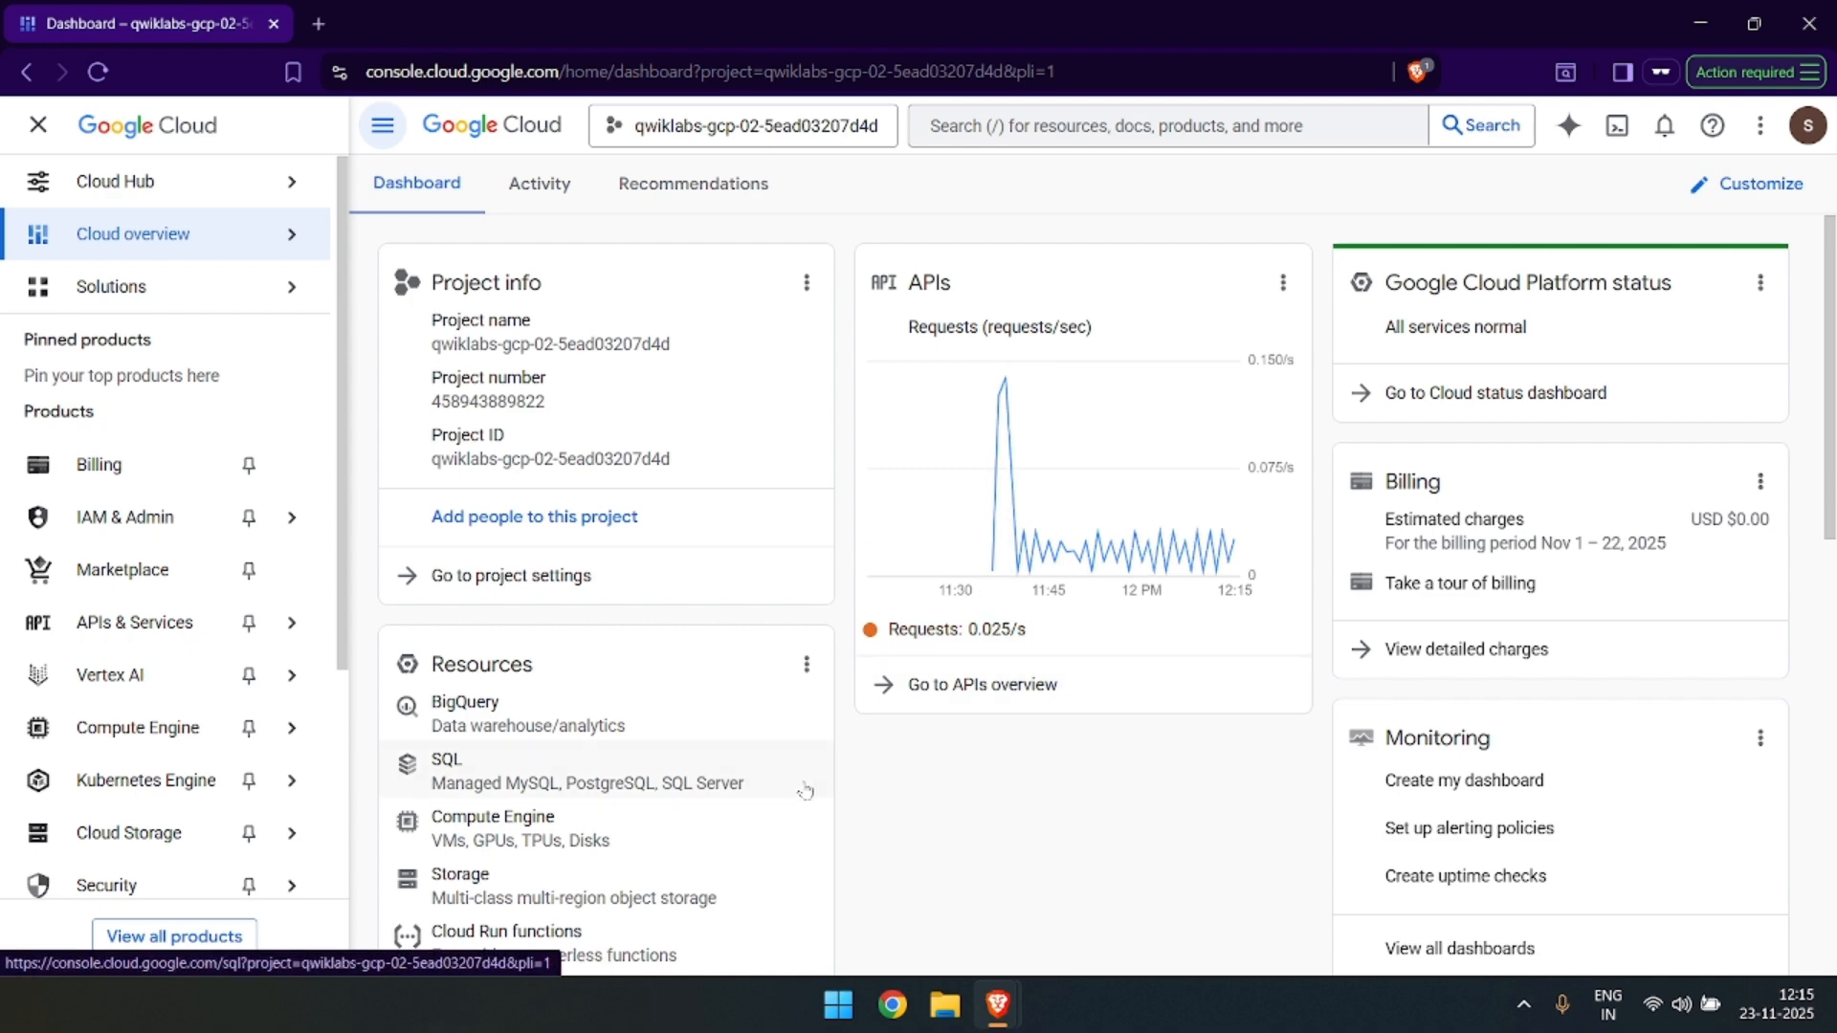
Follow the lab's setup instructions to open BigQuery in the Google Cloud console and dismiss its welcome message.
{"action": "key", "text": "alt+Tab"}
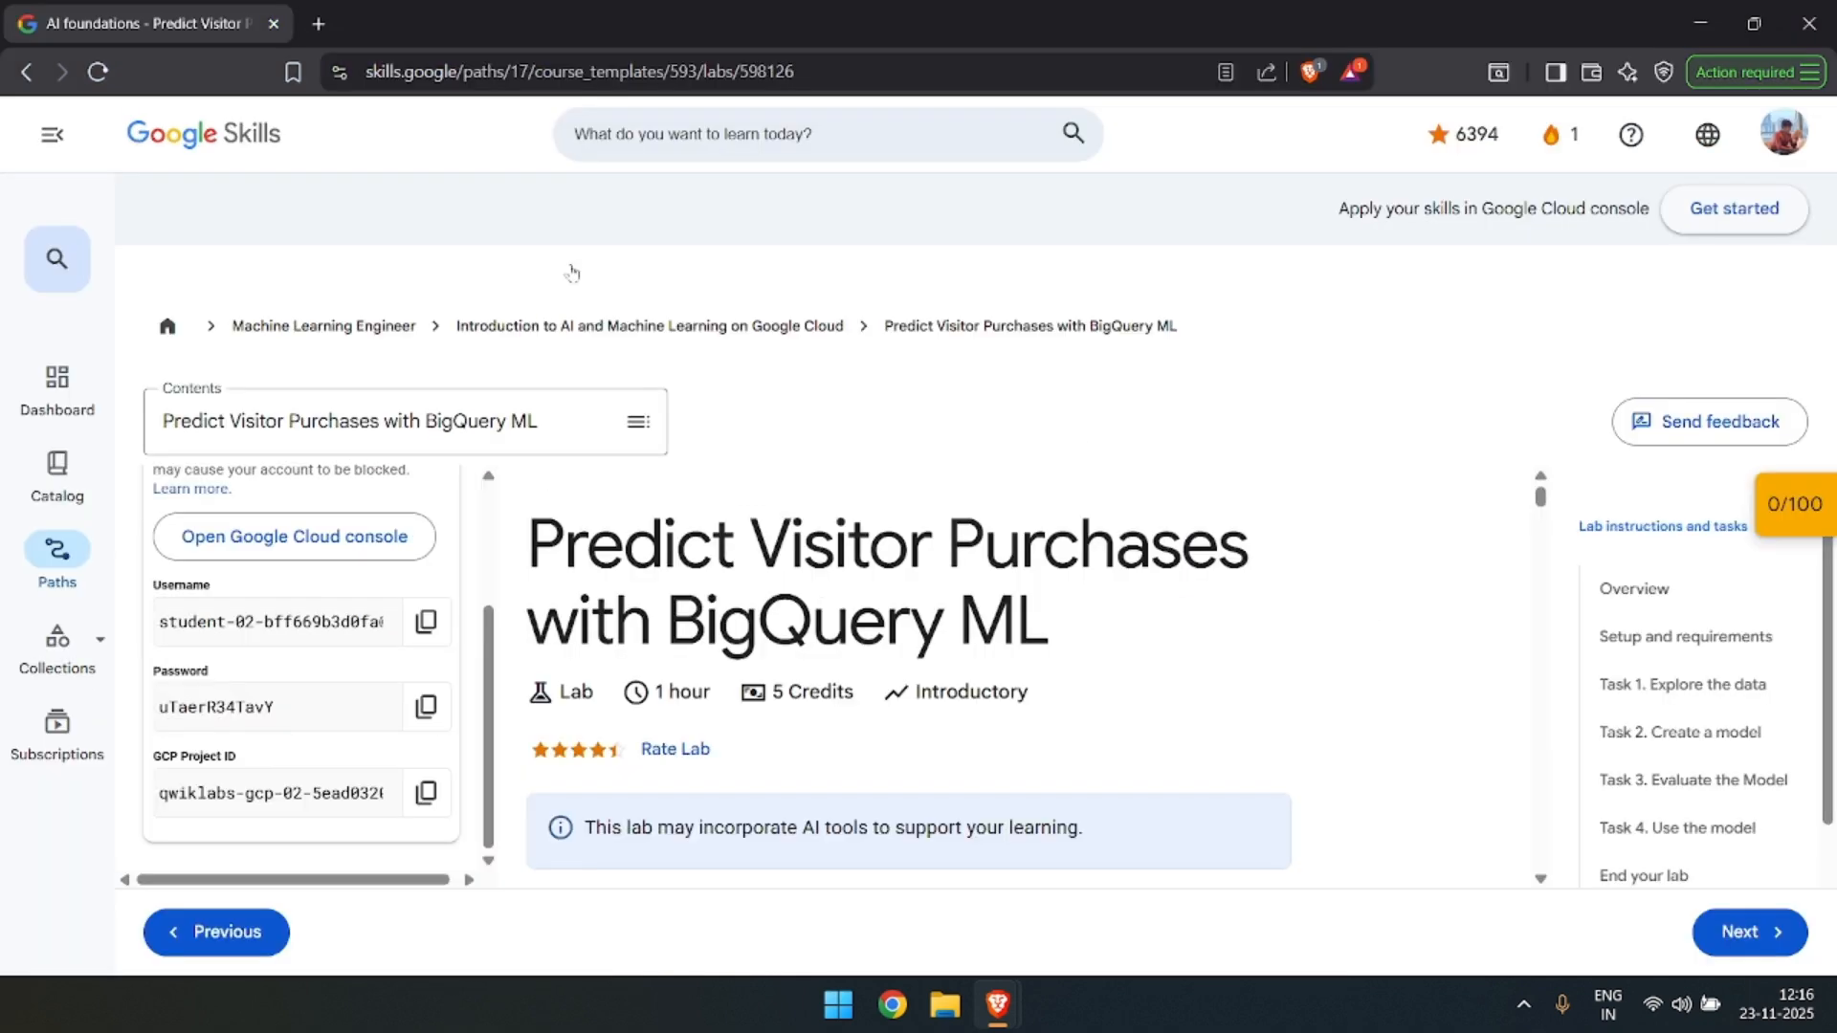
{"action": "scroll", "coordinate": [908, 679], "scroll_direction": "down", "scroll_amount": 5}
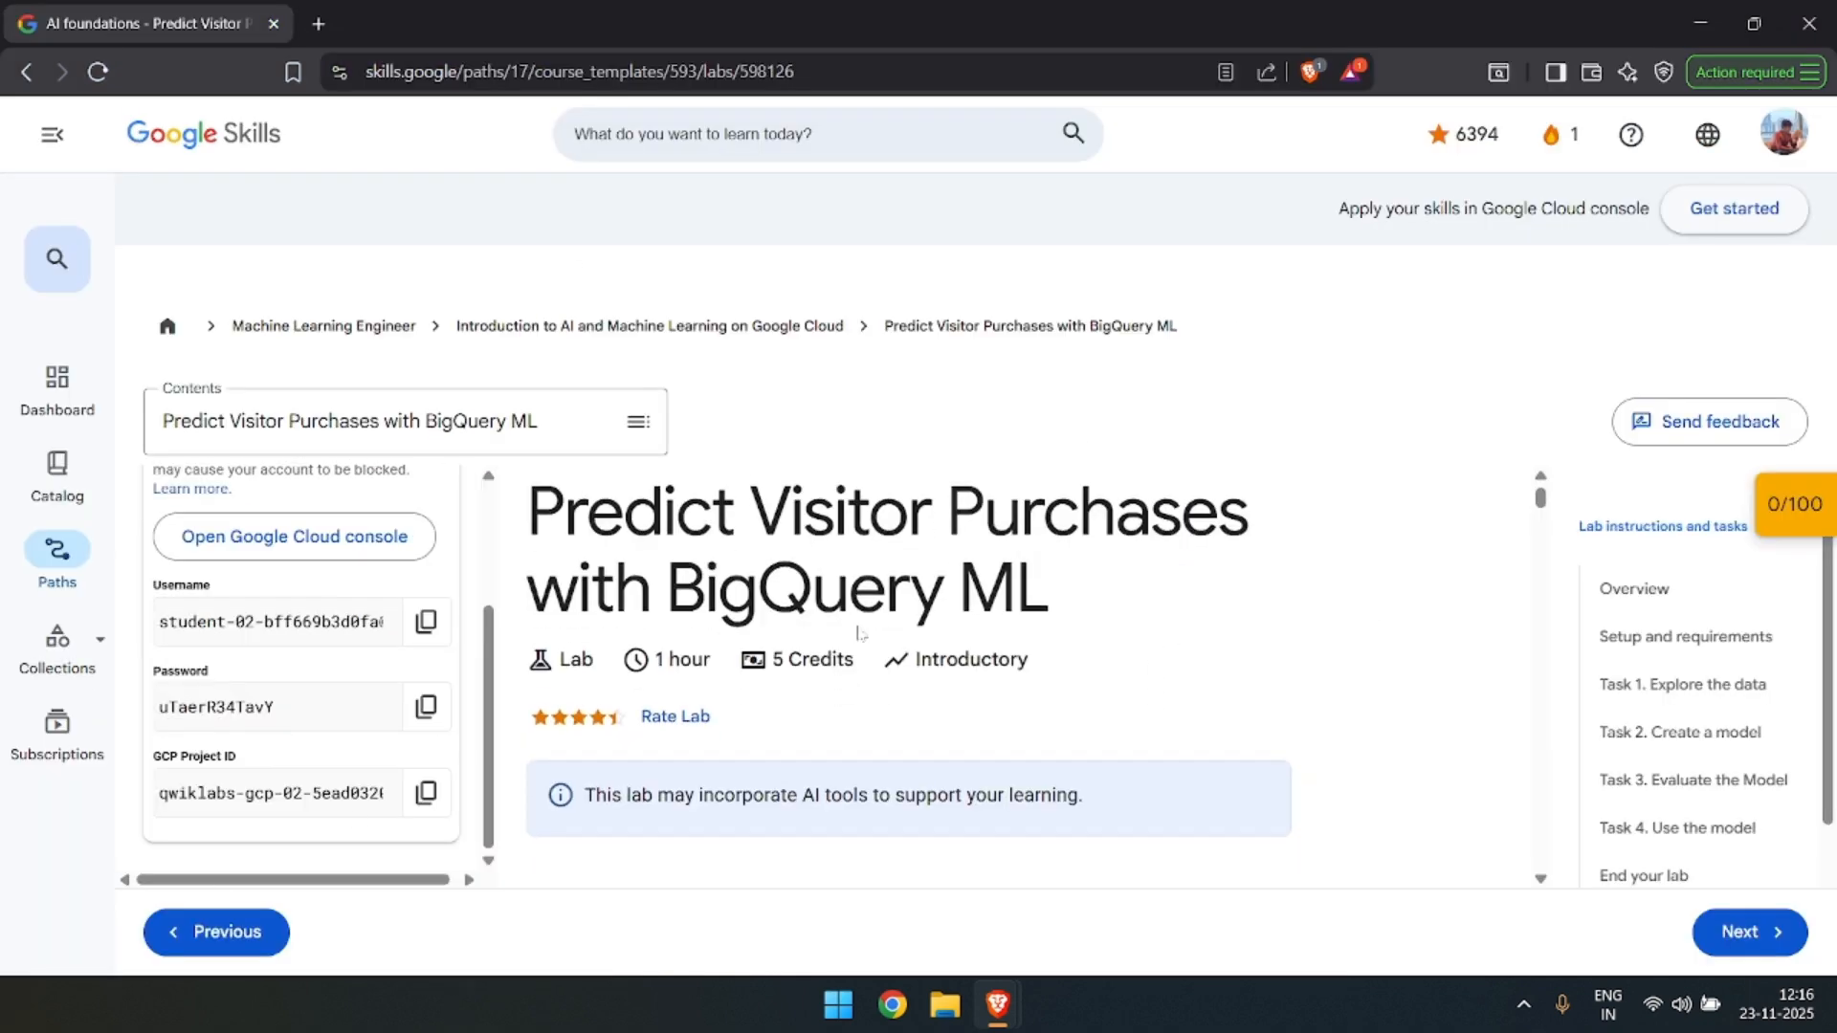
{"action": "scroll", "coordinate": [977, 629], "scroll_direction": "down", "scroll_amount": 8}
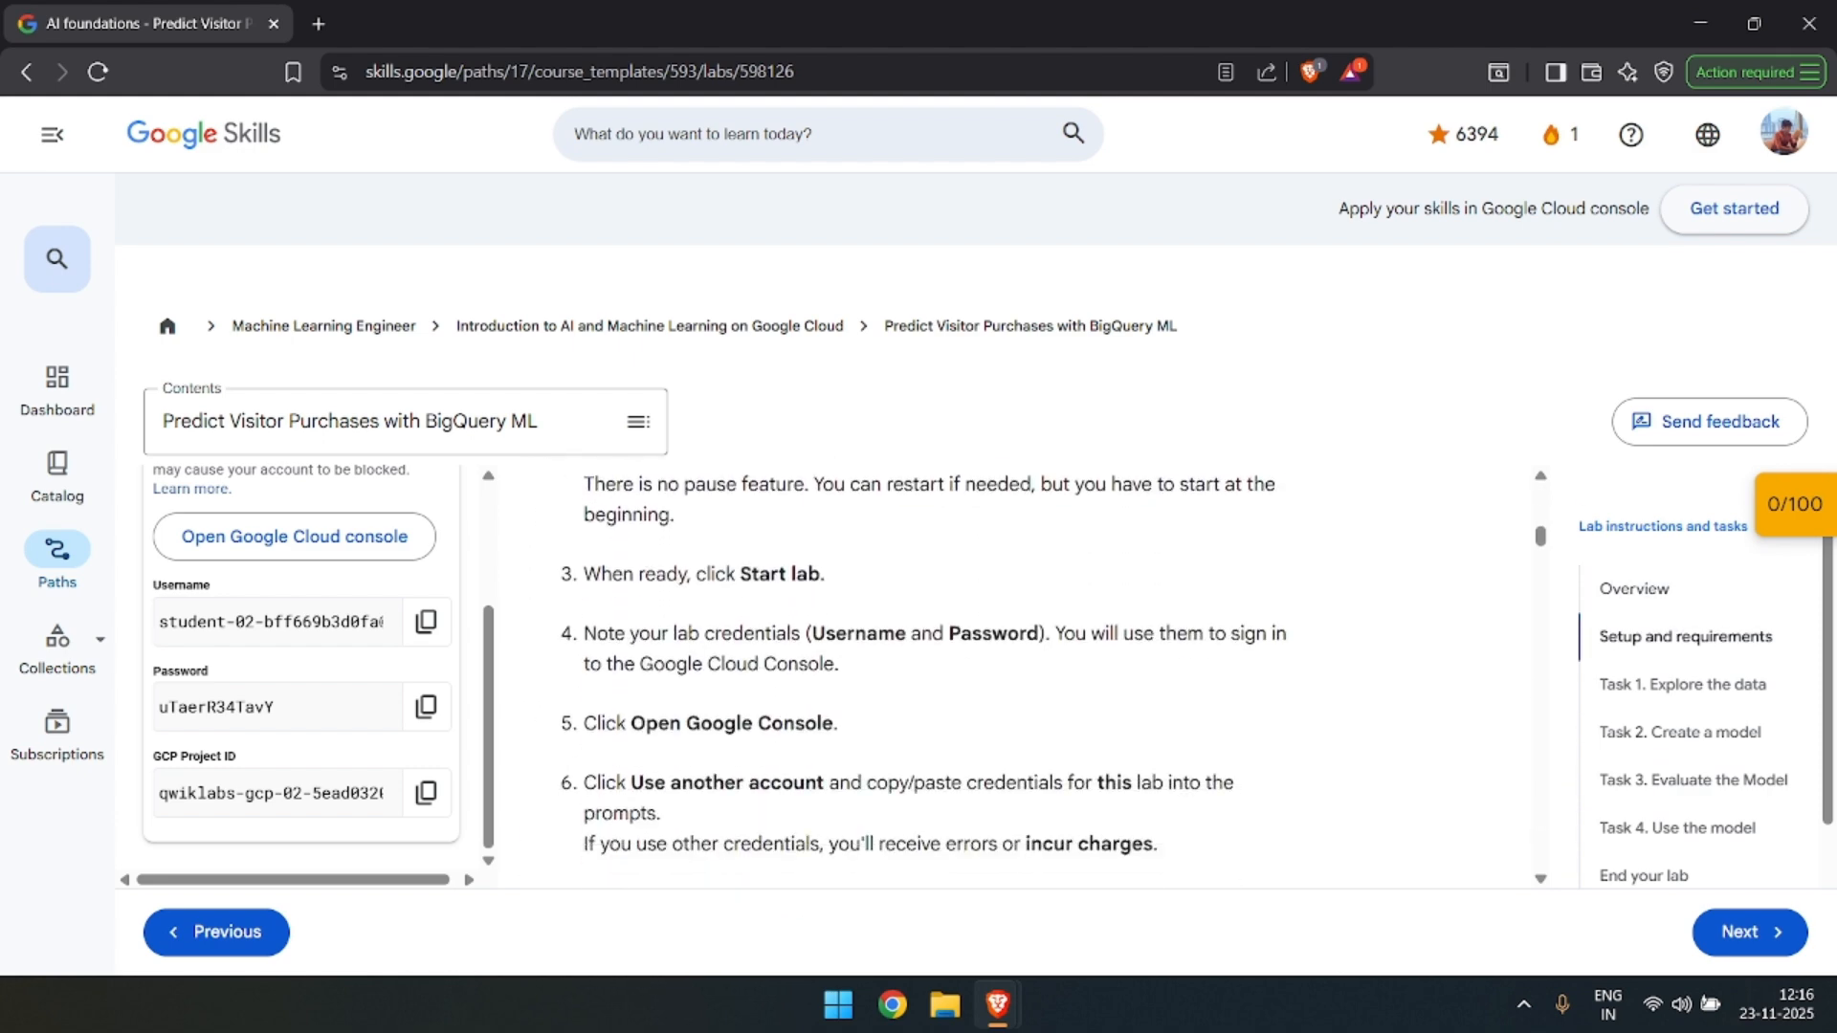
{"action": "scroll", "coordinate": [977, 613], "scroll_direction": "down", "scroll_amount": 2}
{"action": "scroll", "coordinate": [959, 574], "scroll_direction": "down", "scroll_amount": 1}
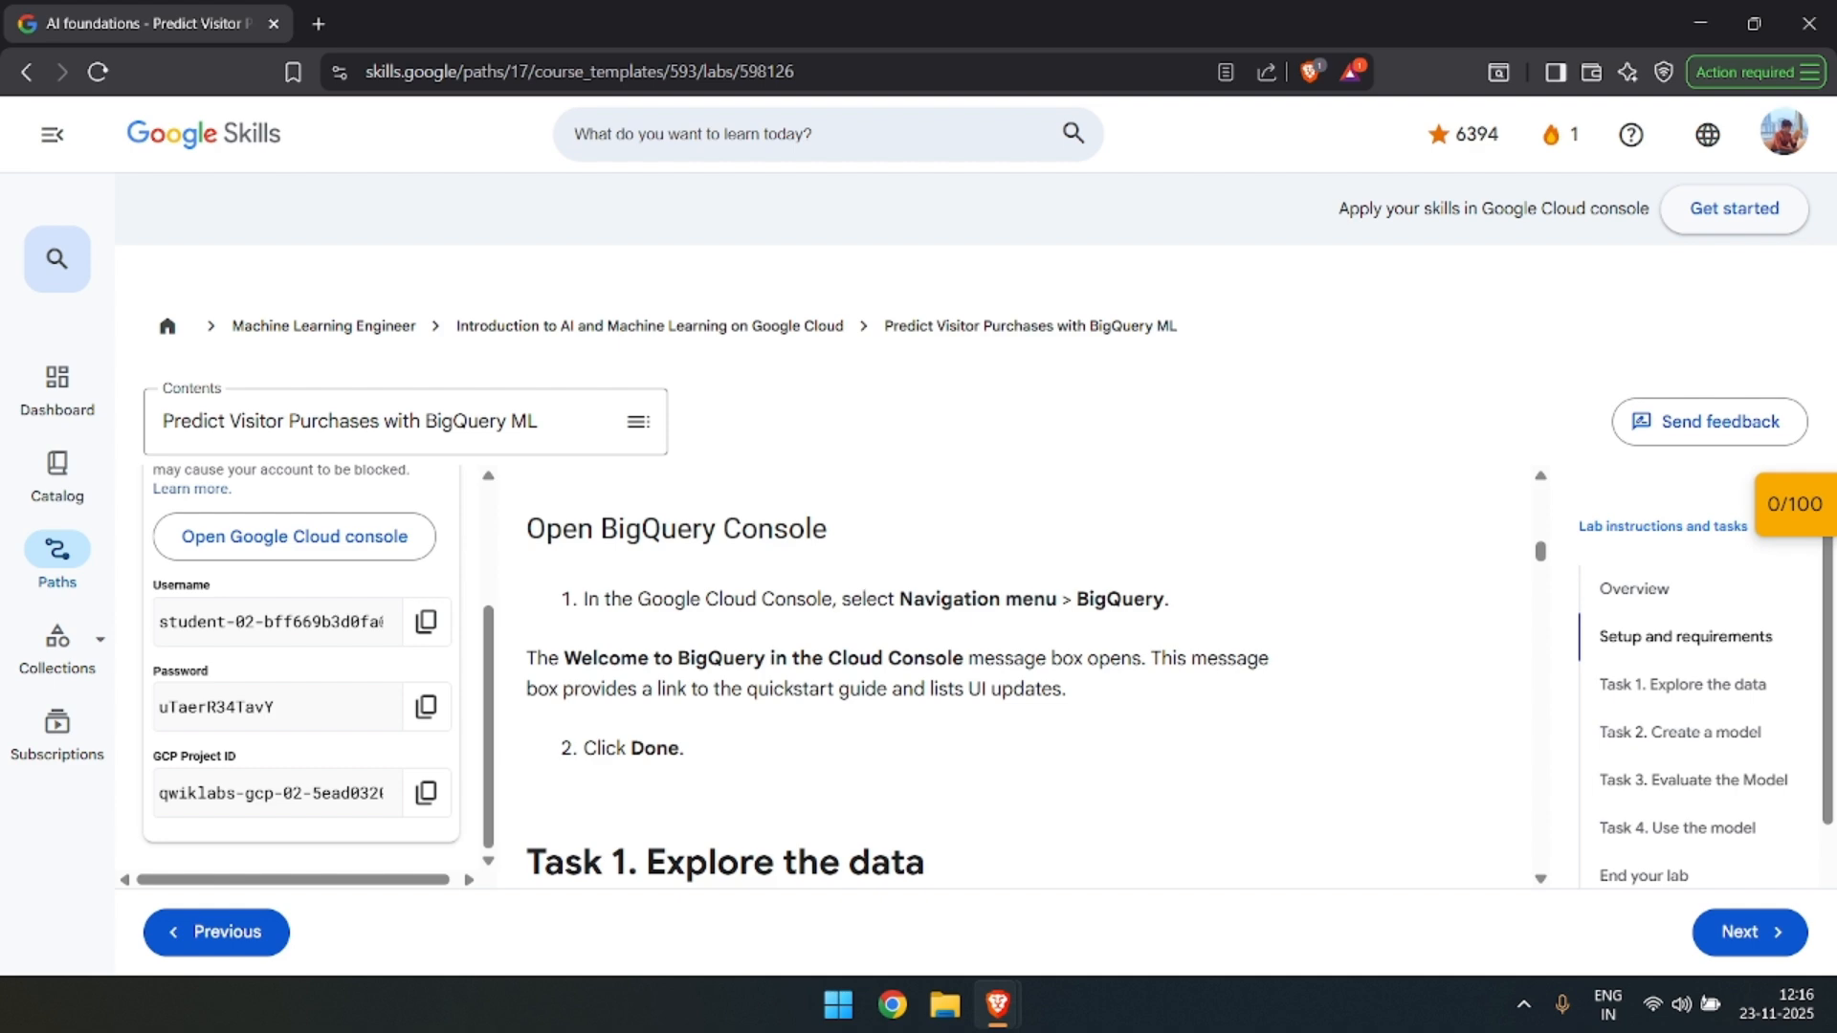
{"action": "key", "text": "alt+Tab"}
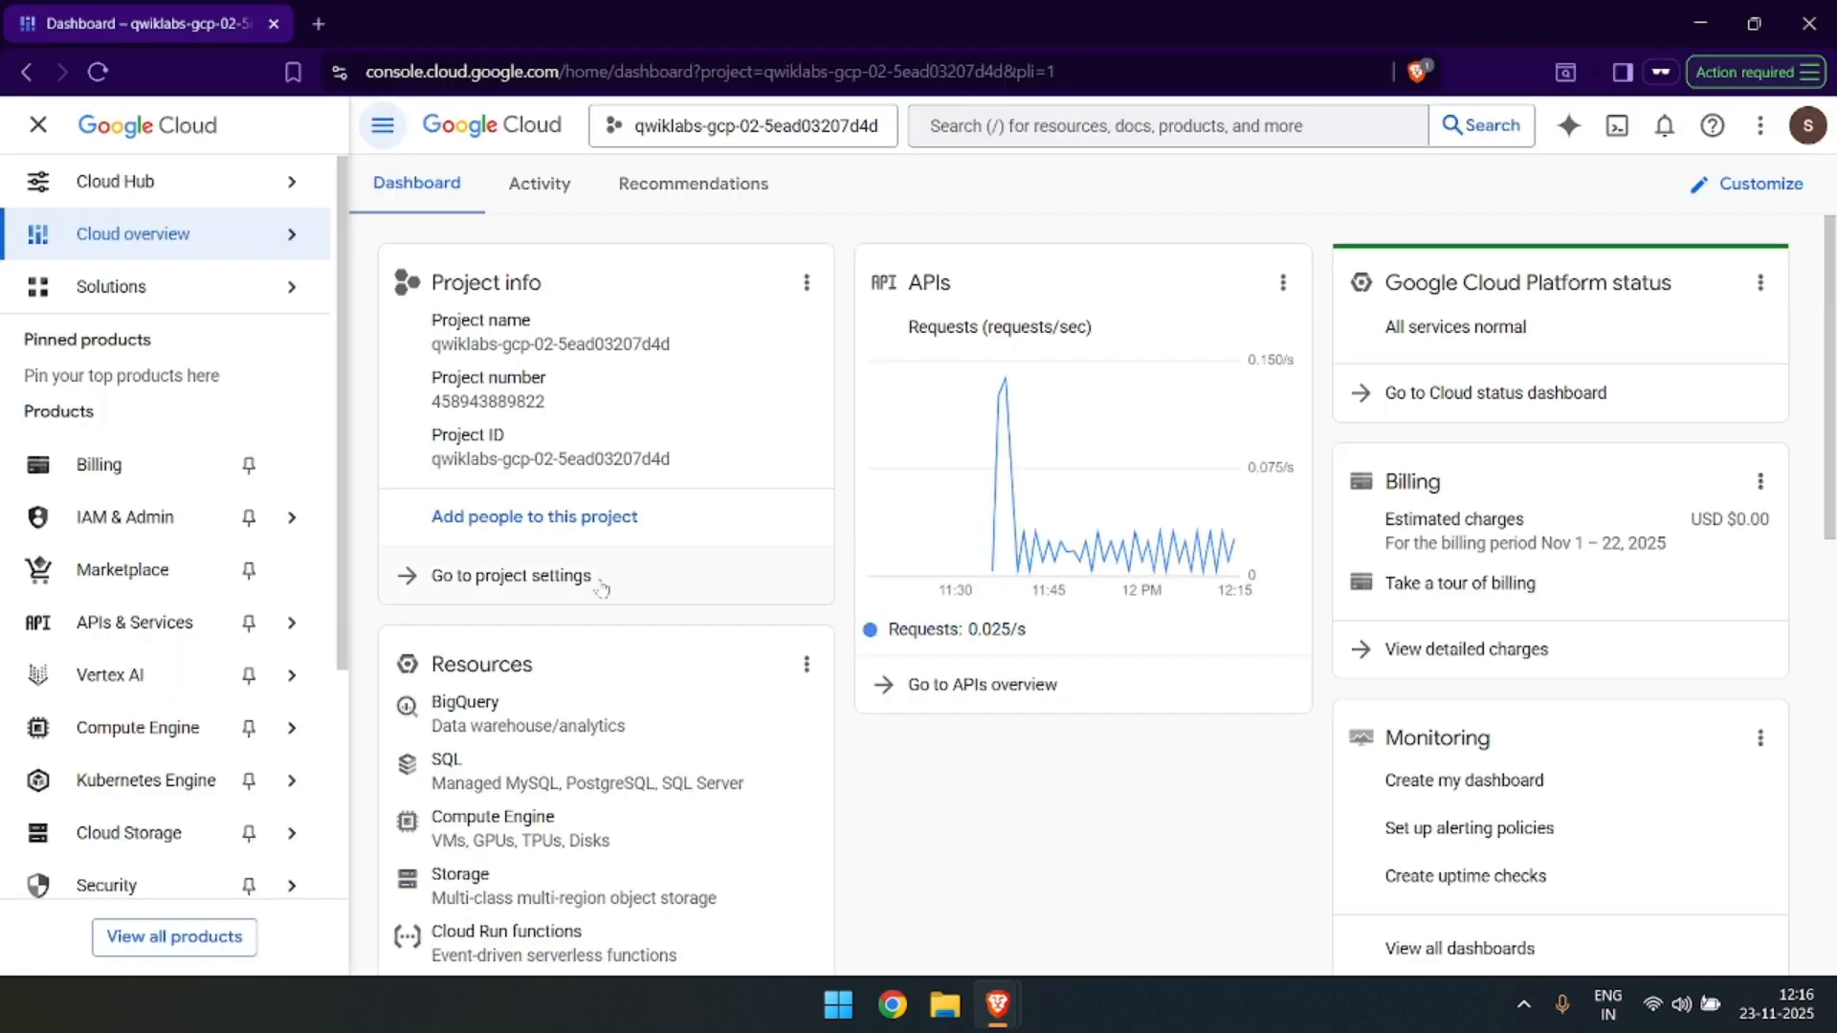
{"action": "scroll", "coordinate": [262, 623], "scroll_direction": "down", "scroll_amount": 1}
{"action": "scroll", "coordinate": [262, 623], "scroll_direction": "down", "scroll_amount": 2}
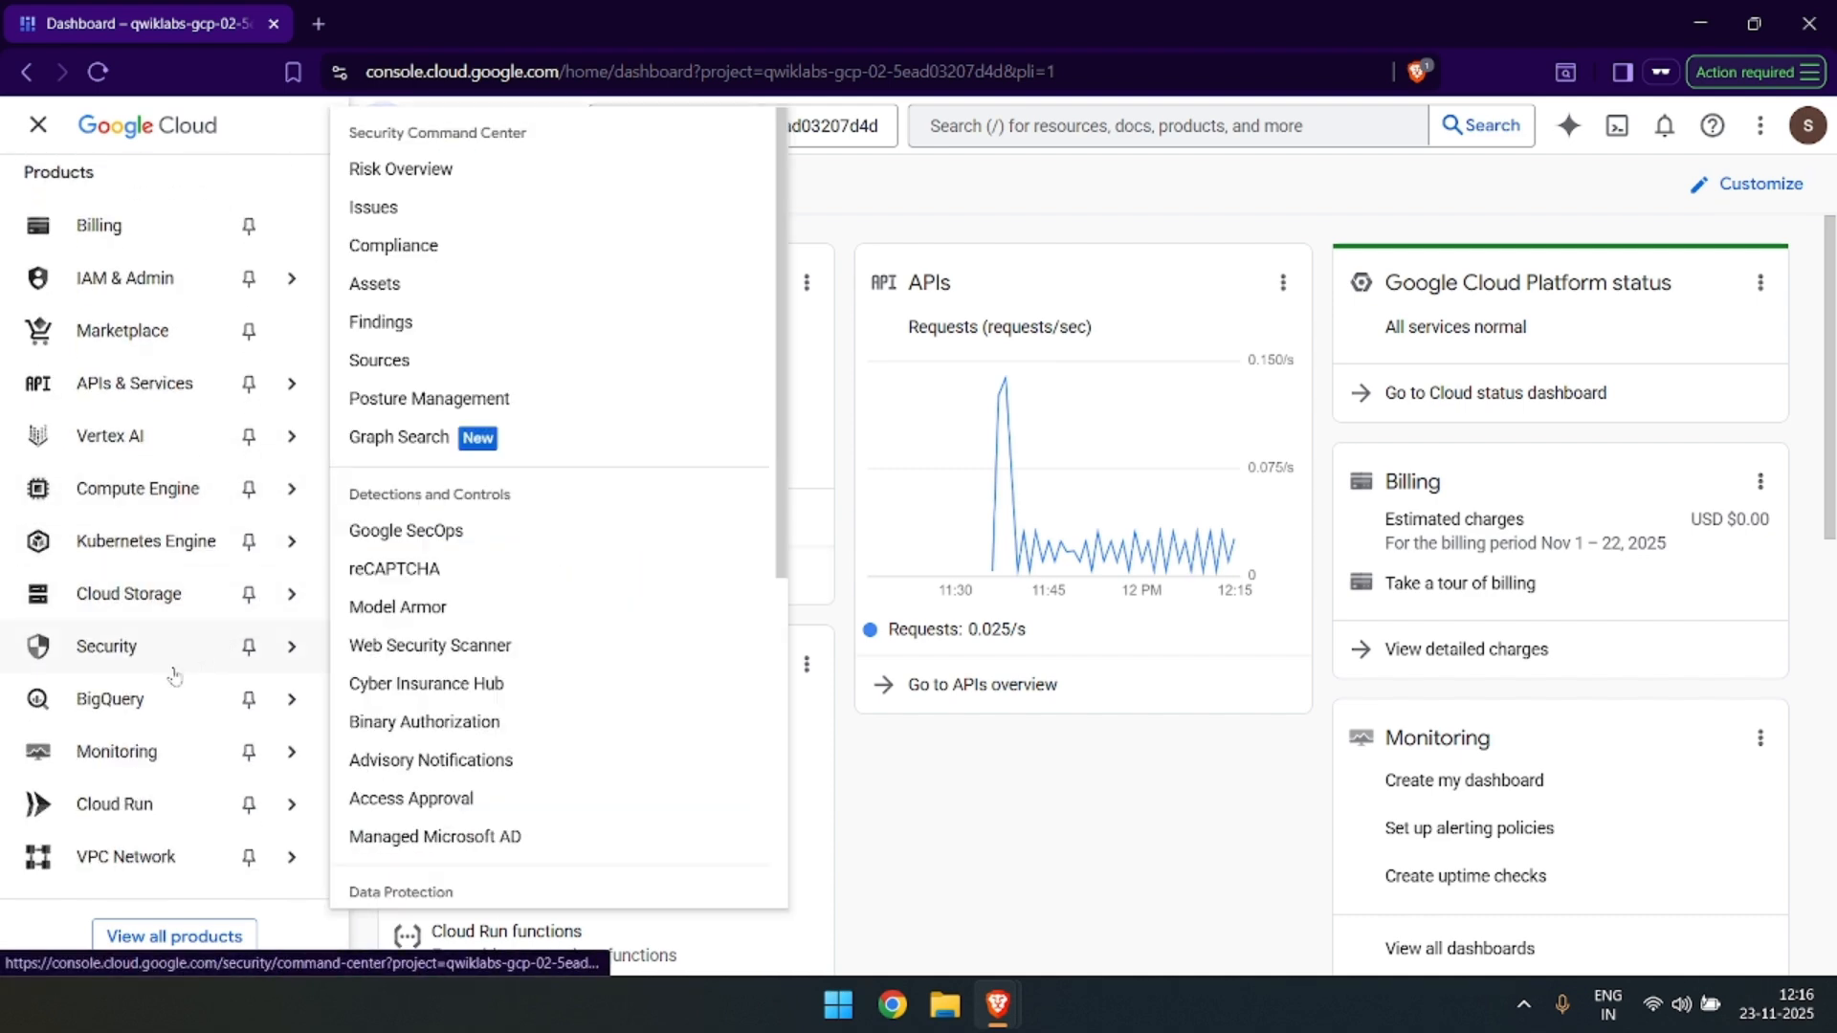
{"action": "mouse_move", "coordinate": [175, 716]}
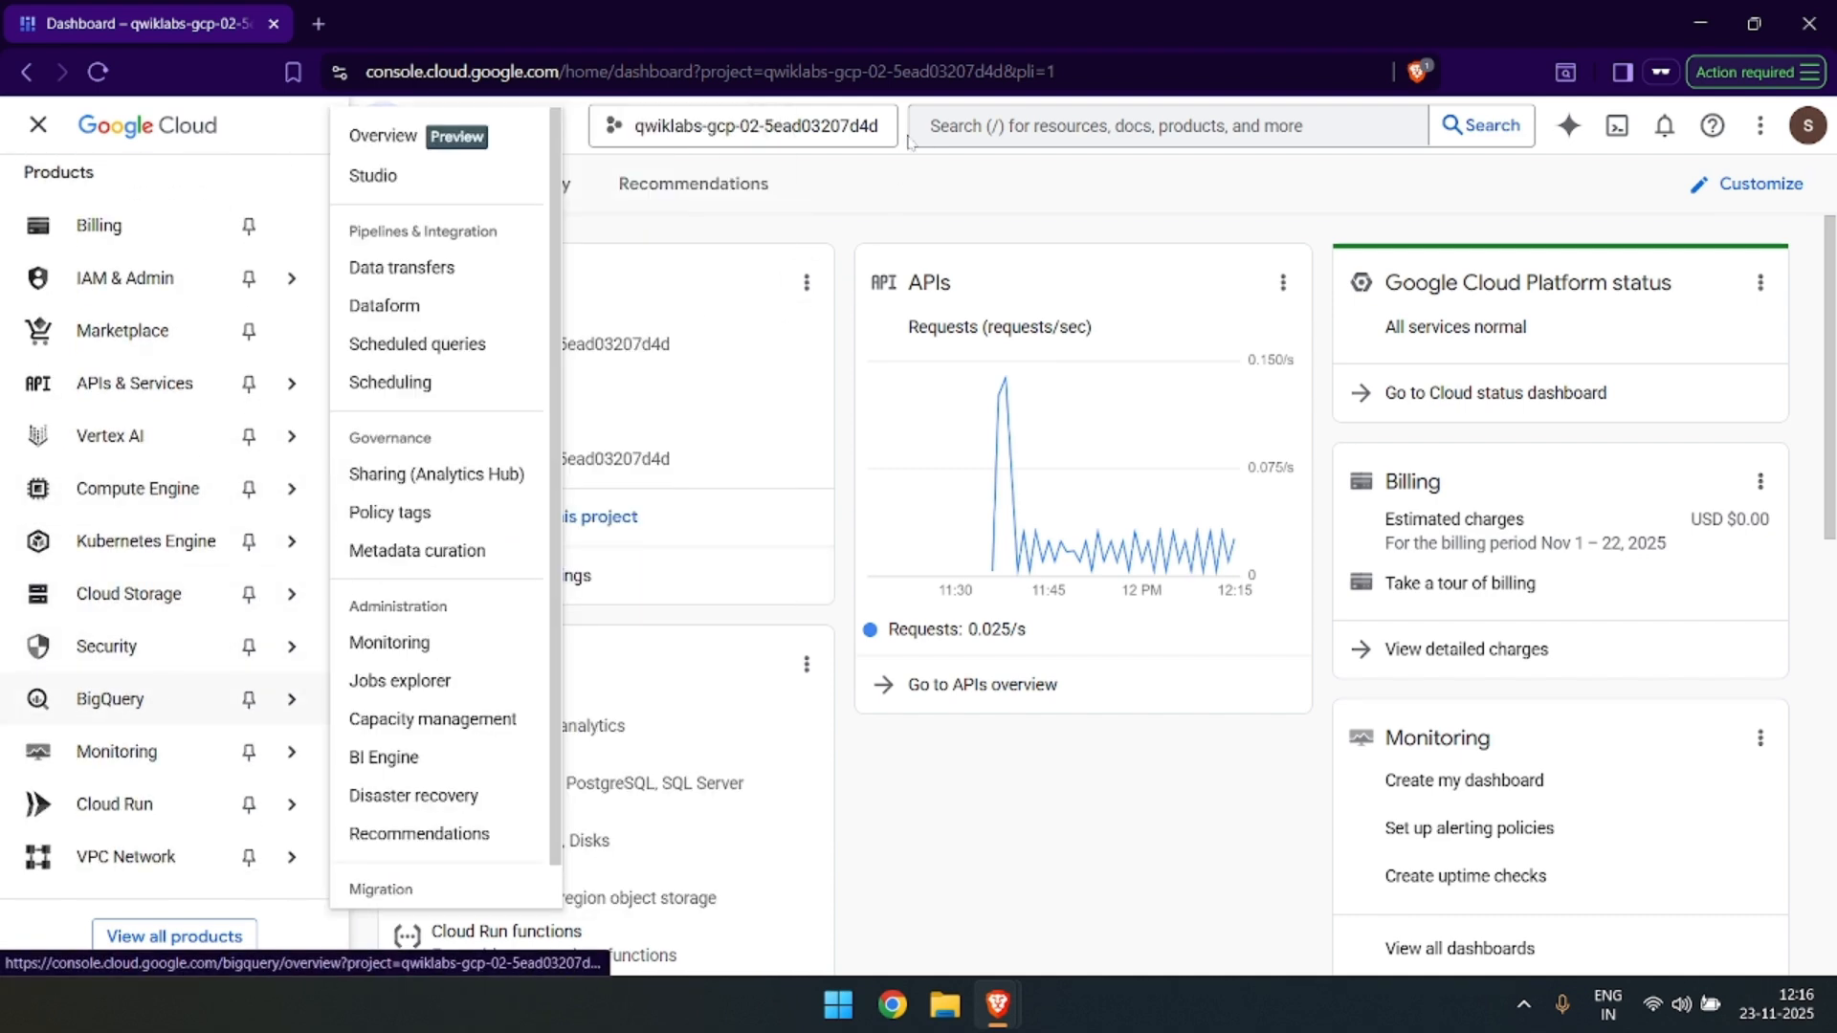
{"action": "left_click", "coordinate": [960, 134]}
{"action": "left_click", "coordinate": [644, 508]}
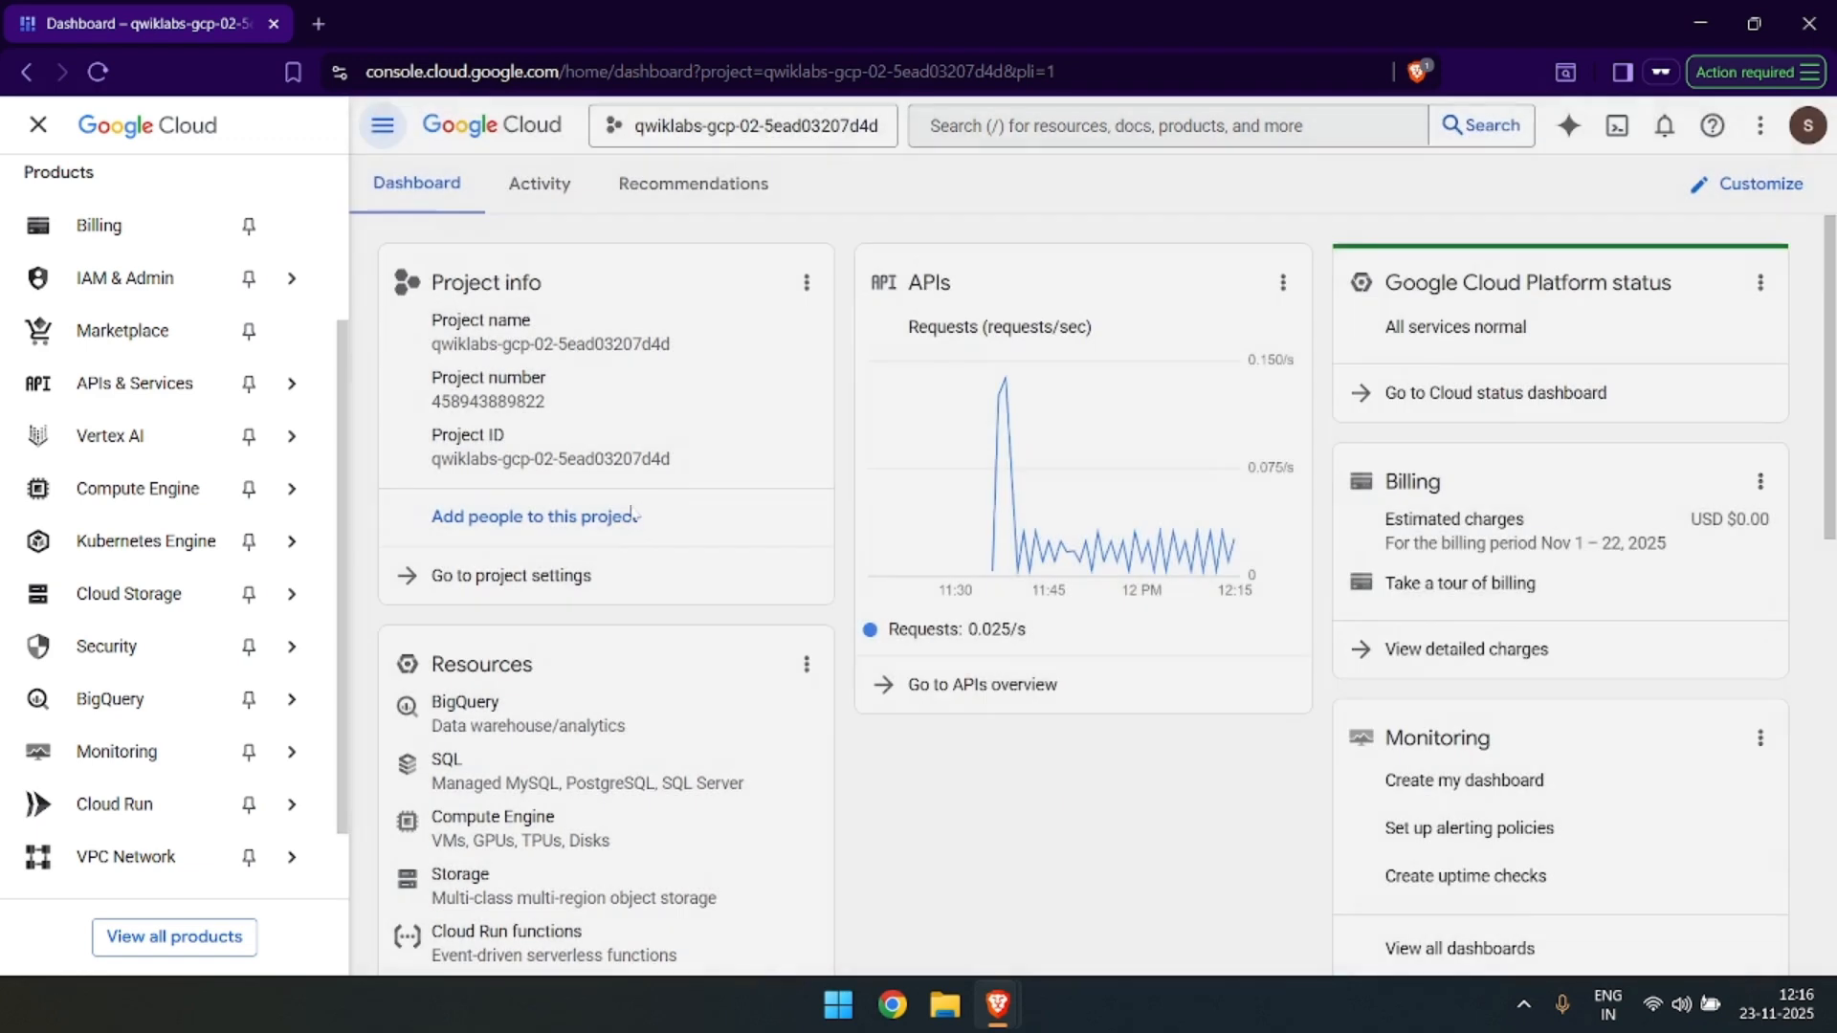
{"action": "left_click", "coordinate": [108, 708]}
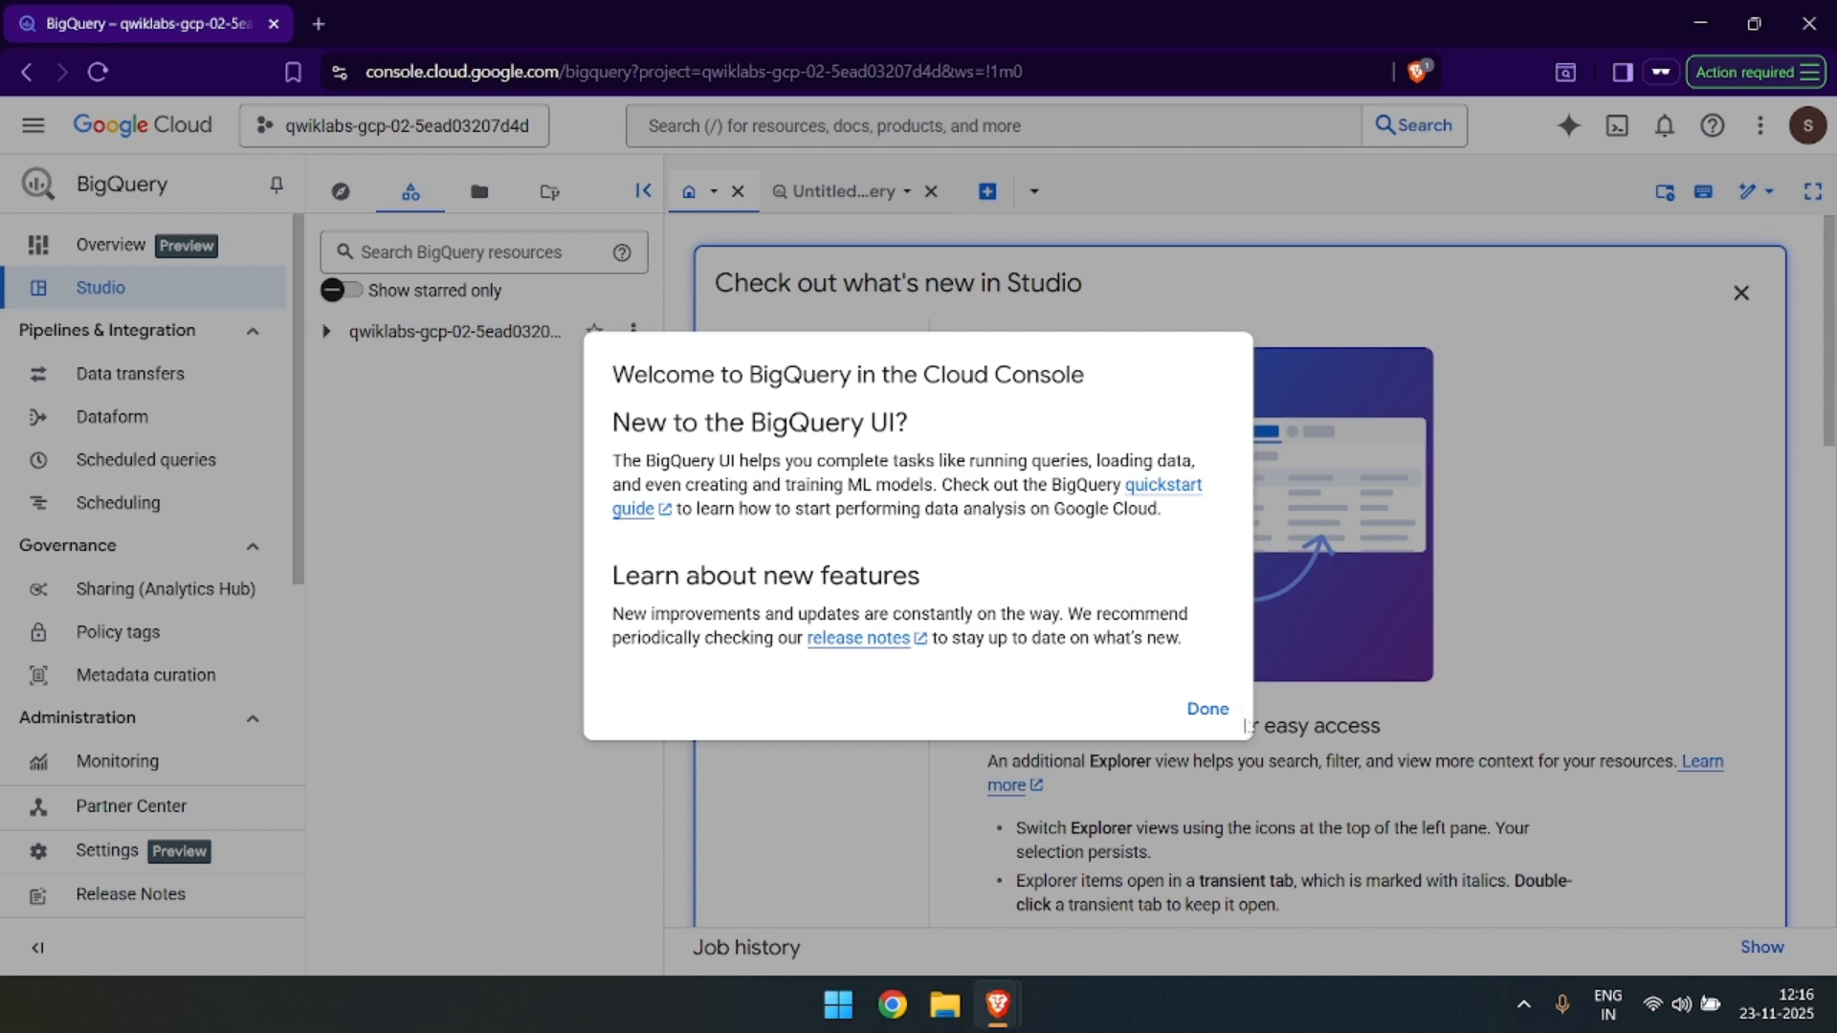
{"action": "left_click", "coordinate": [1211, 713]}
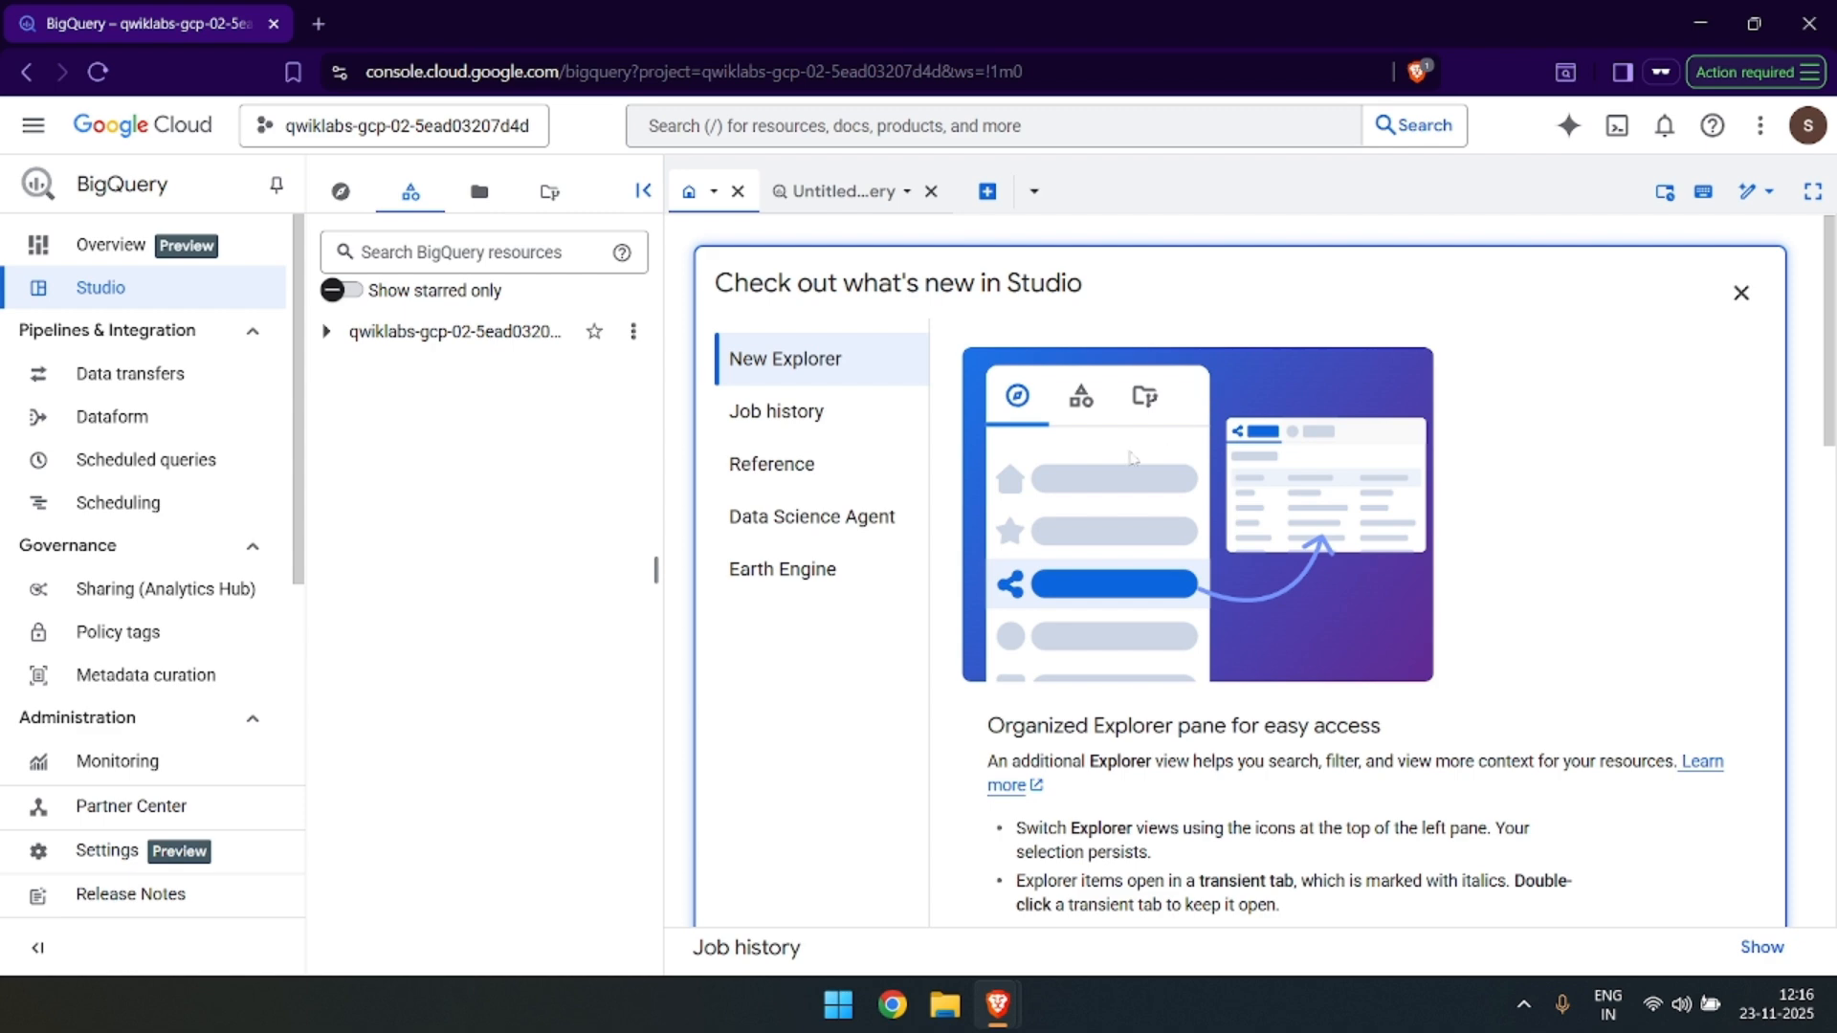
Read the start of Task 1 on the lab page and expand the project in BigQuery to verify the bqml_lab dataset.
{"action": "key", "text": "alt+Tab"}
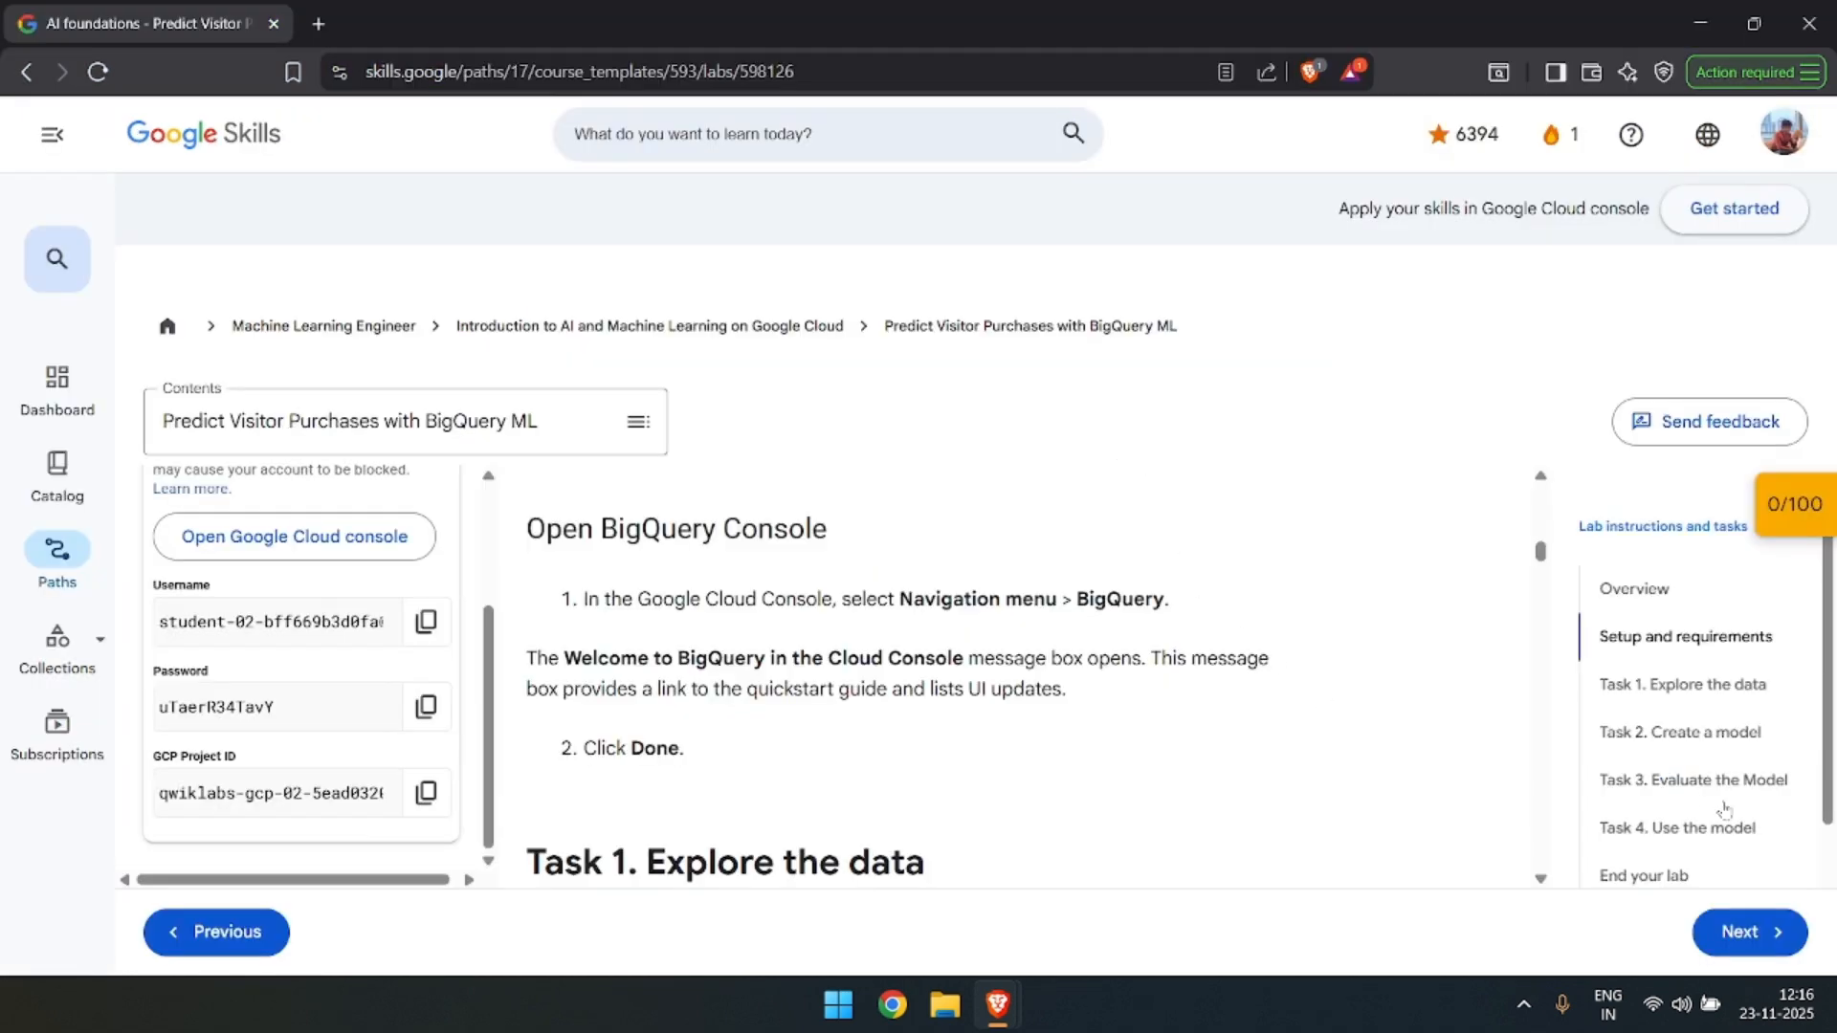
{"action": "scroll", "coordinate": [1387, 583], "scroll_direction": "down", "scroll_amount": 3}
{"action": "scroll", "coordinate": [1390, 583], "scroll_direction": "down", "scroll_amount": 1}
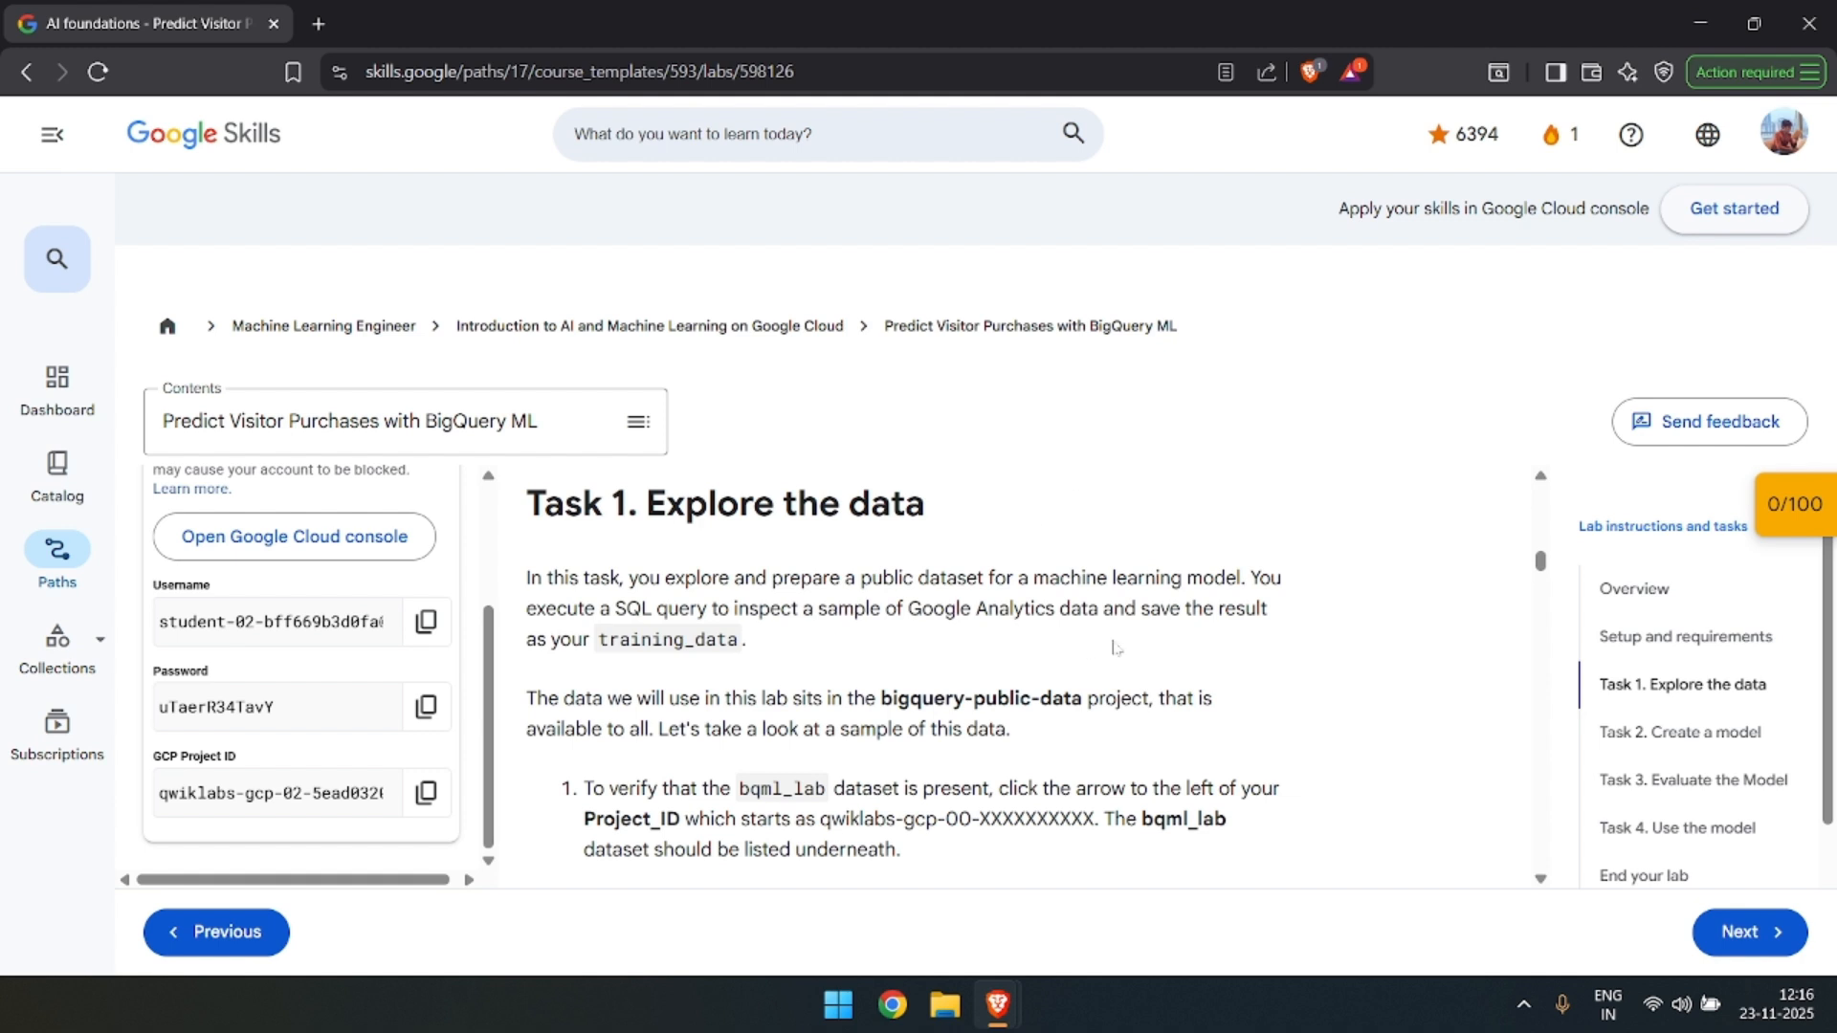
{"action": "scroll", "coordinate": [904, 676], "scroll_direction": "down", "scroll_amount": 1}
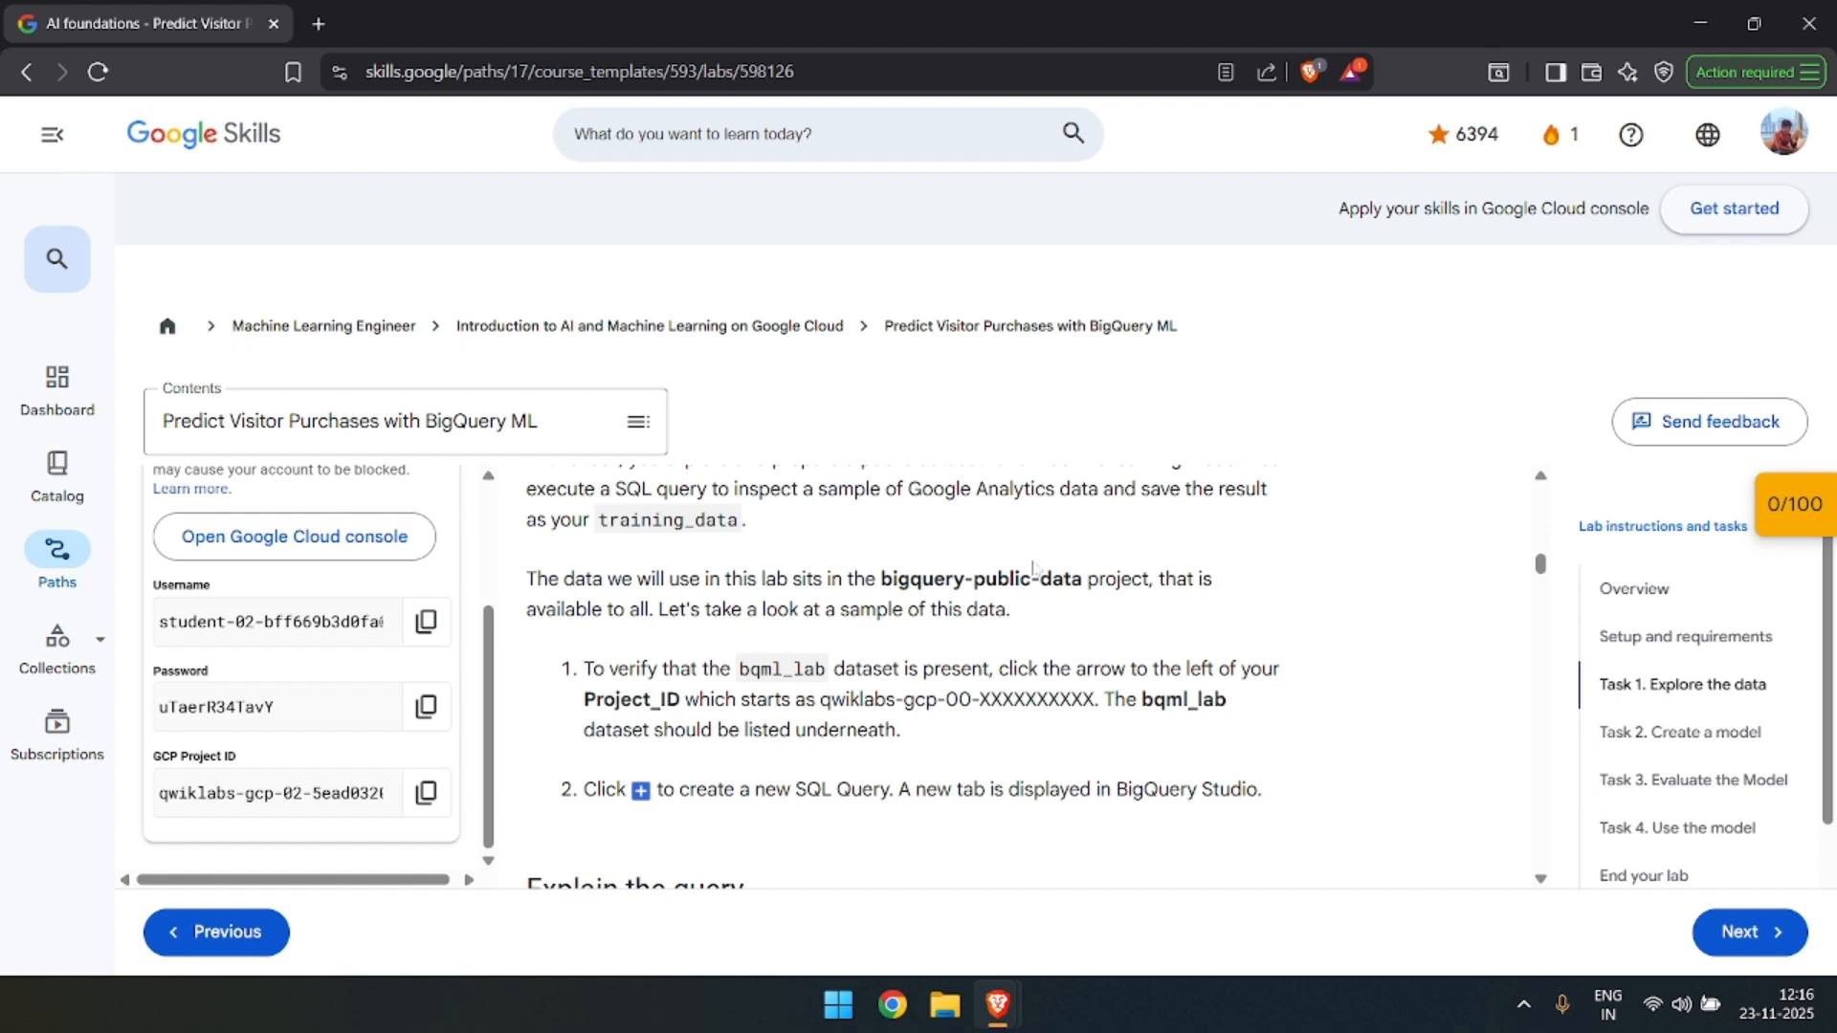
{"action": "scroll", "coordinate": [1038, 569], "scroll_direction": "down", "scroll_amount": 1}
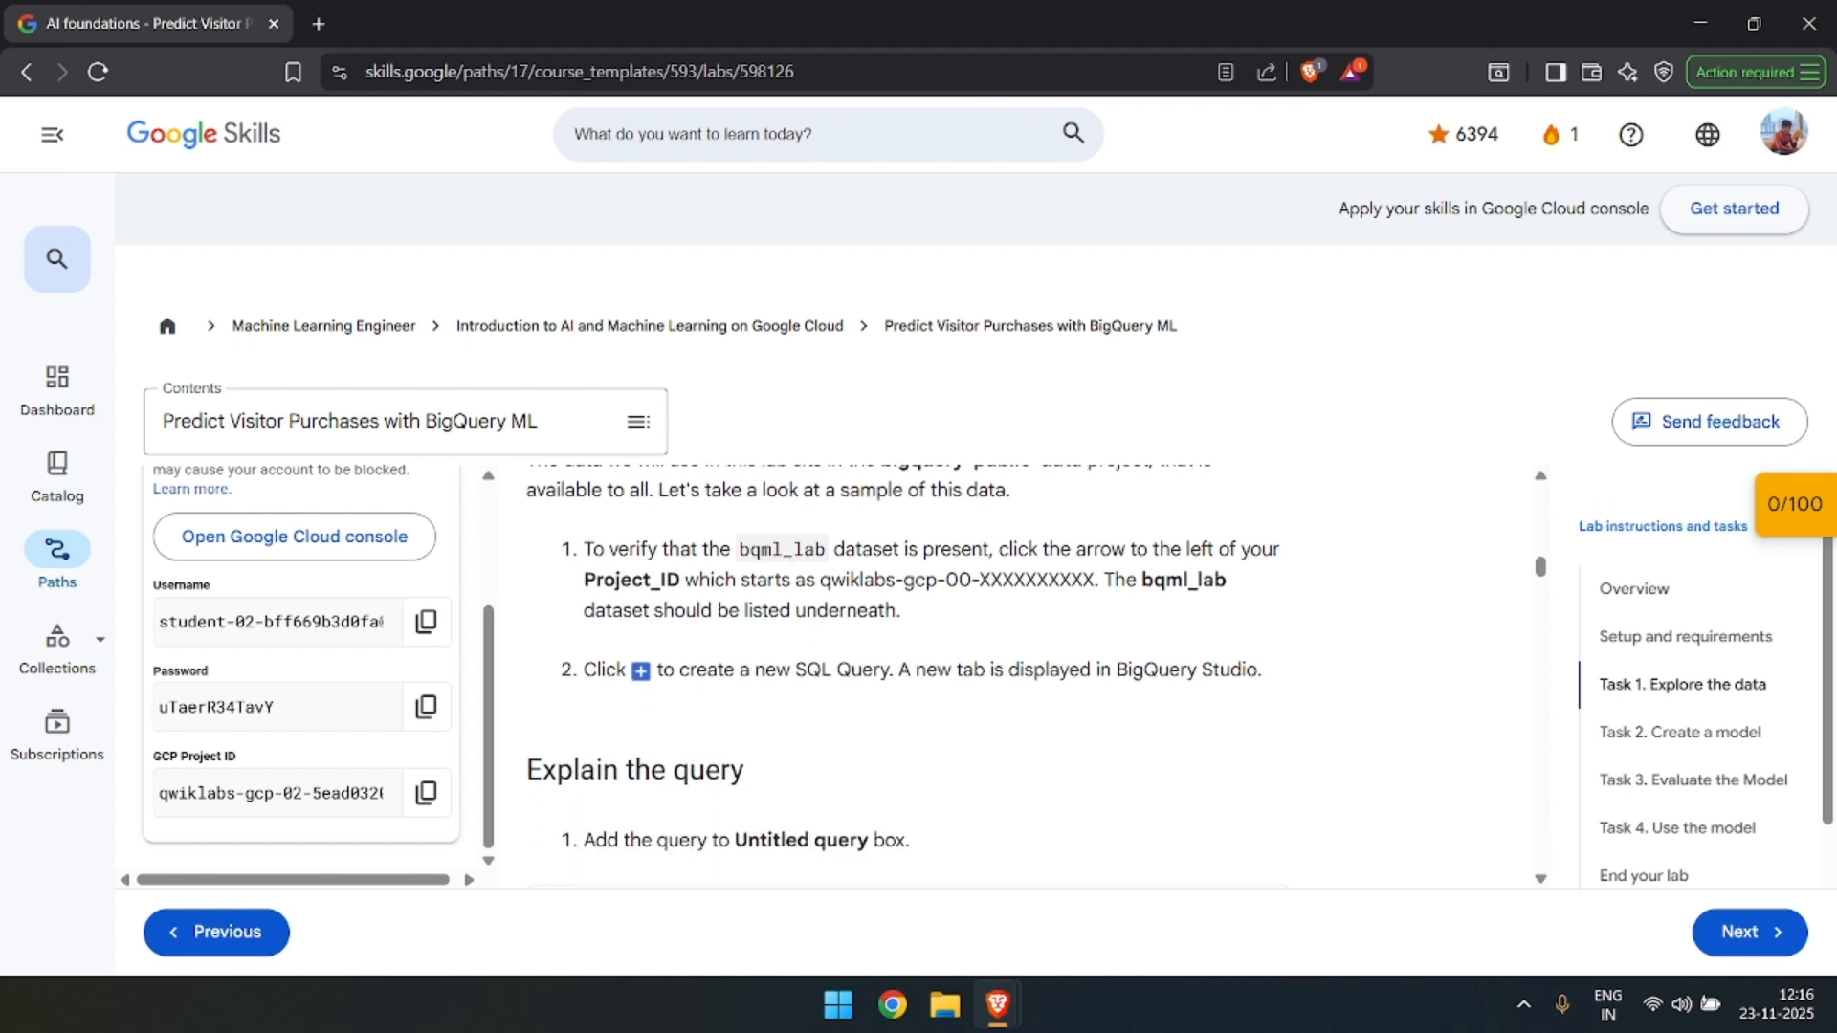
{"action": "double_click", "coordinate": [782, 550]}
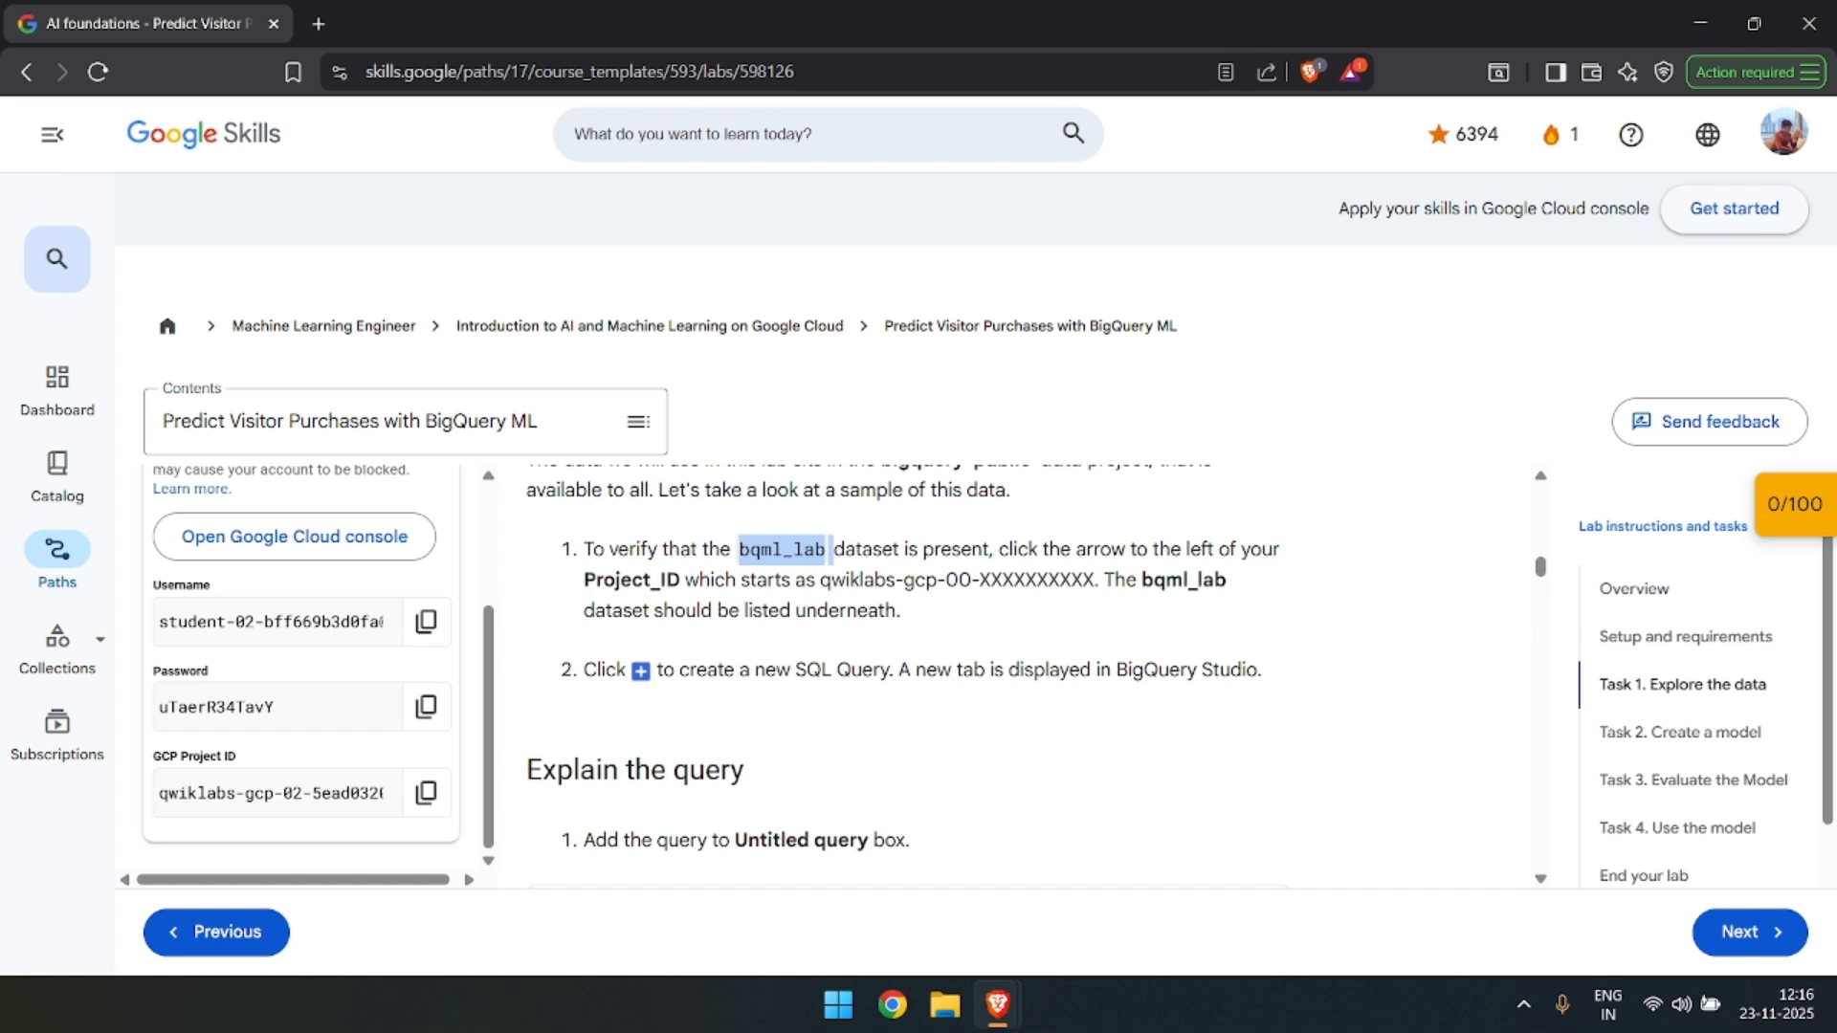
{"action": "scroll", "coordinate": [1086, 577], "scroll_direction": "down", "scroll_amount": 1}
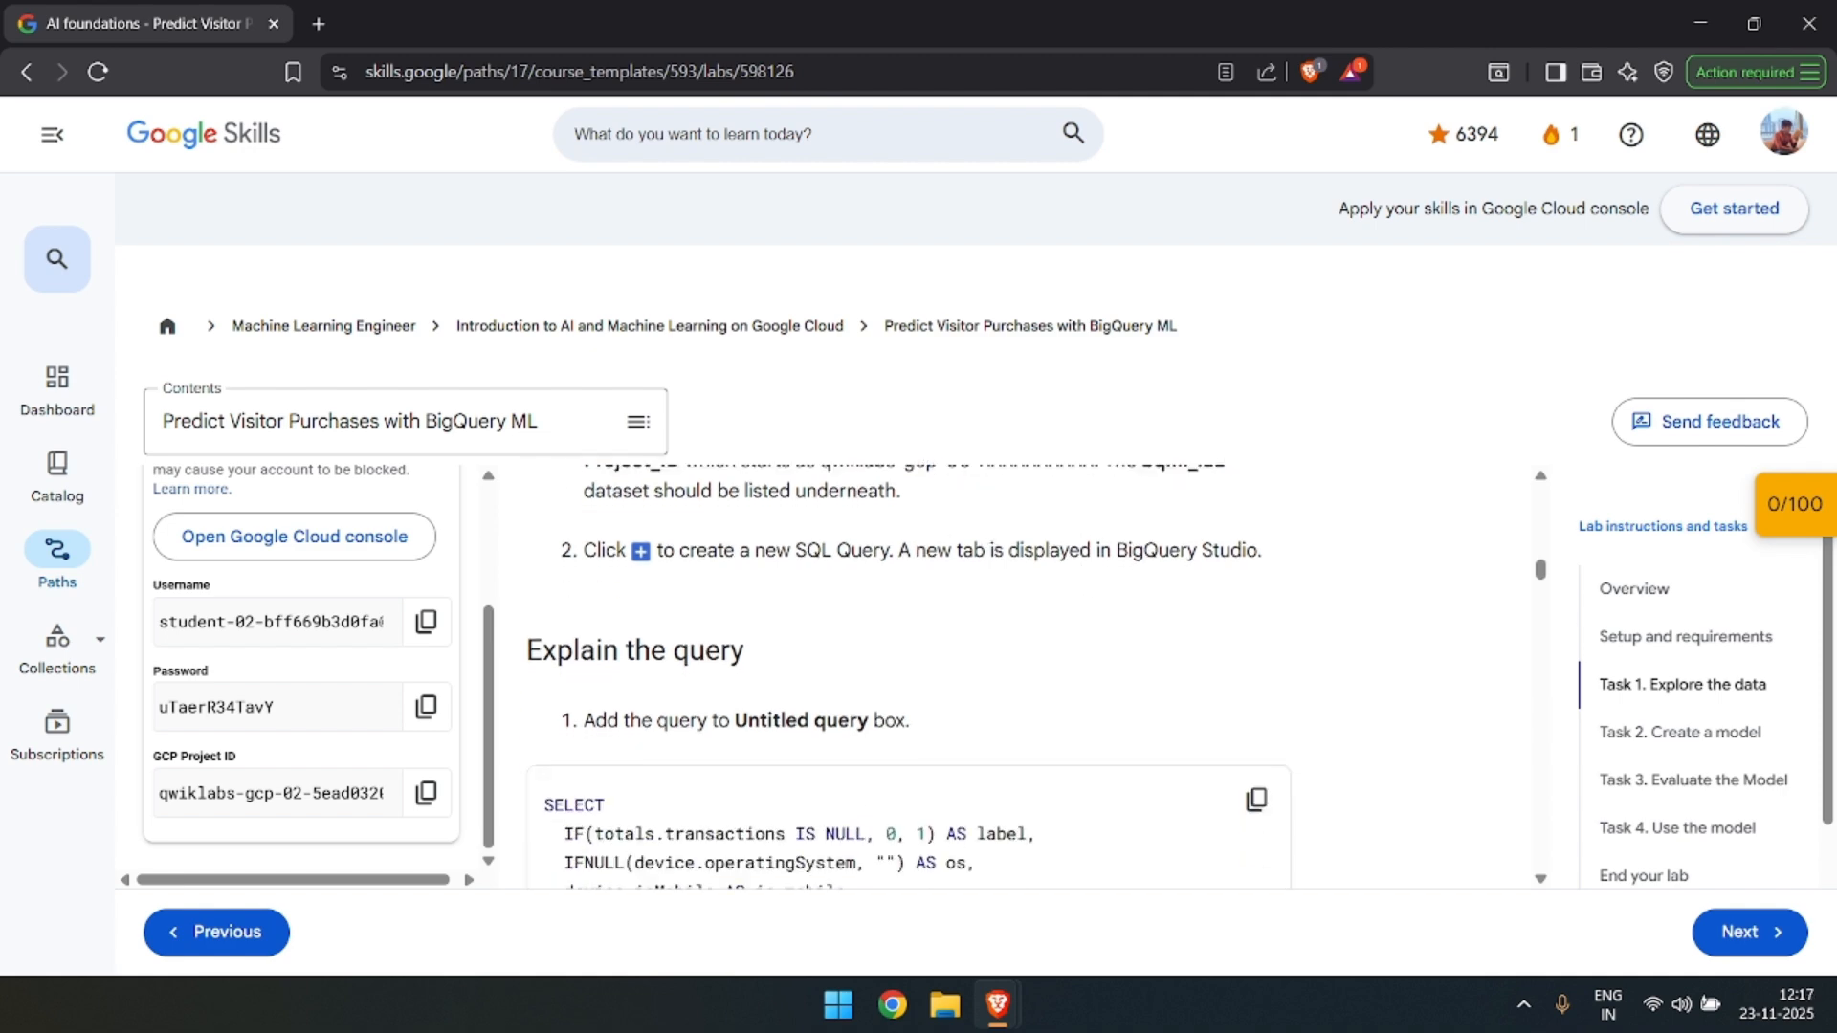
{"action": "key", "text": "alt+Tab"}
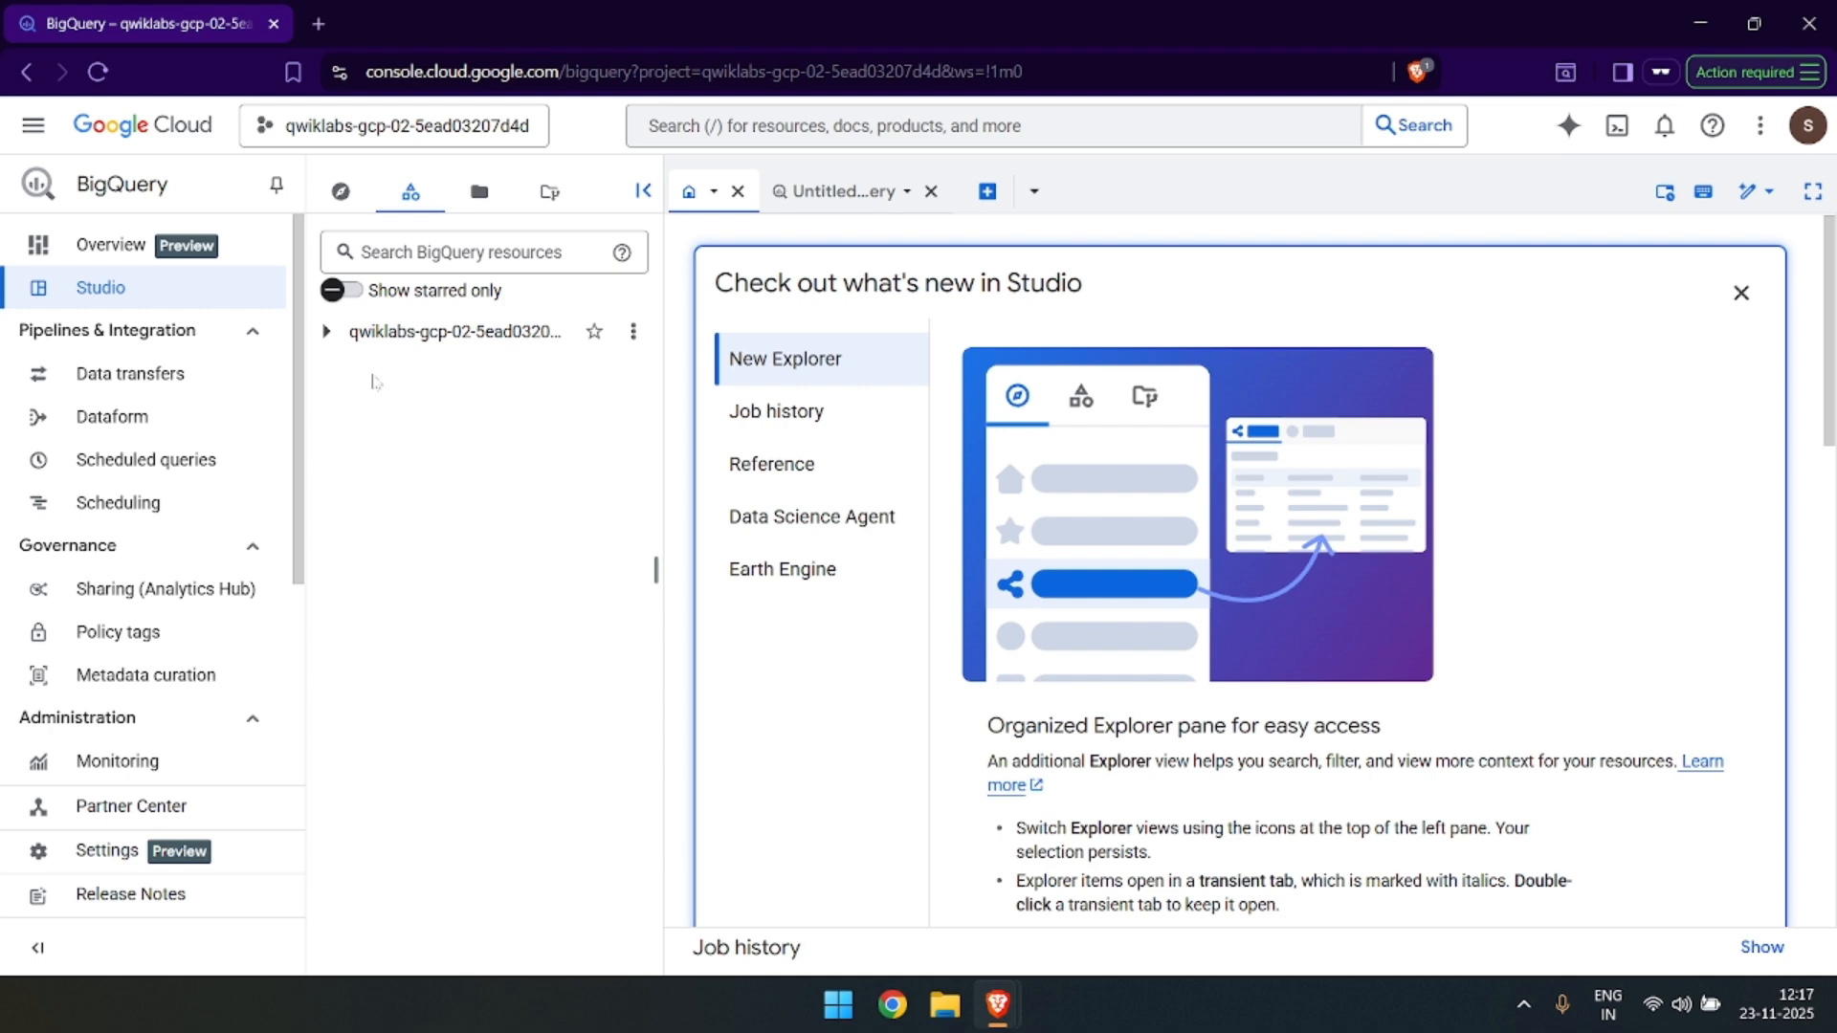
{"action": "left_click", "coordinate": [328, 333]}
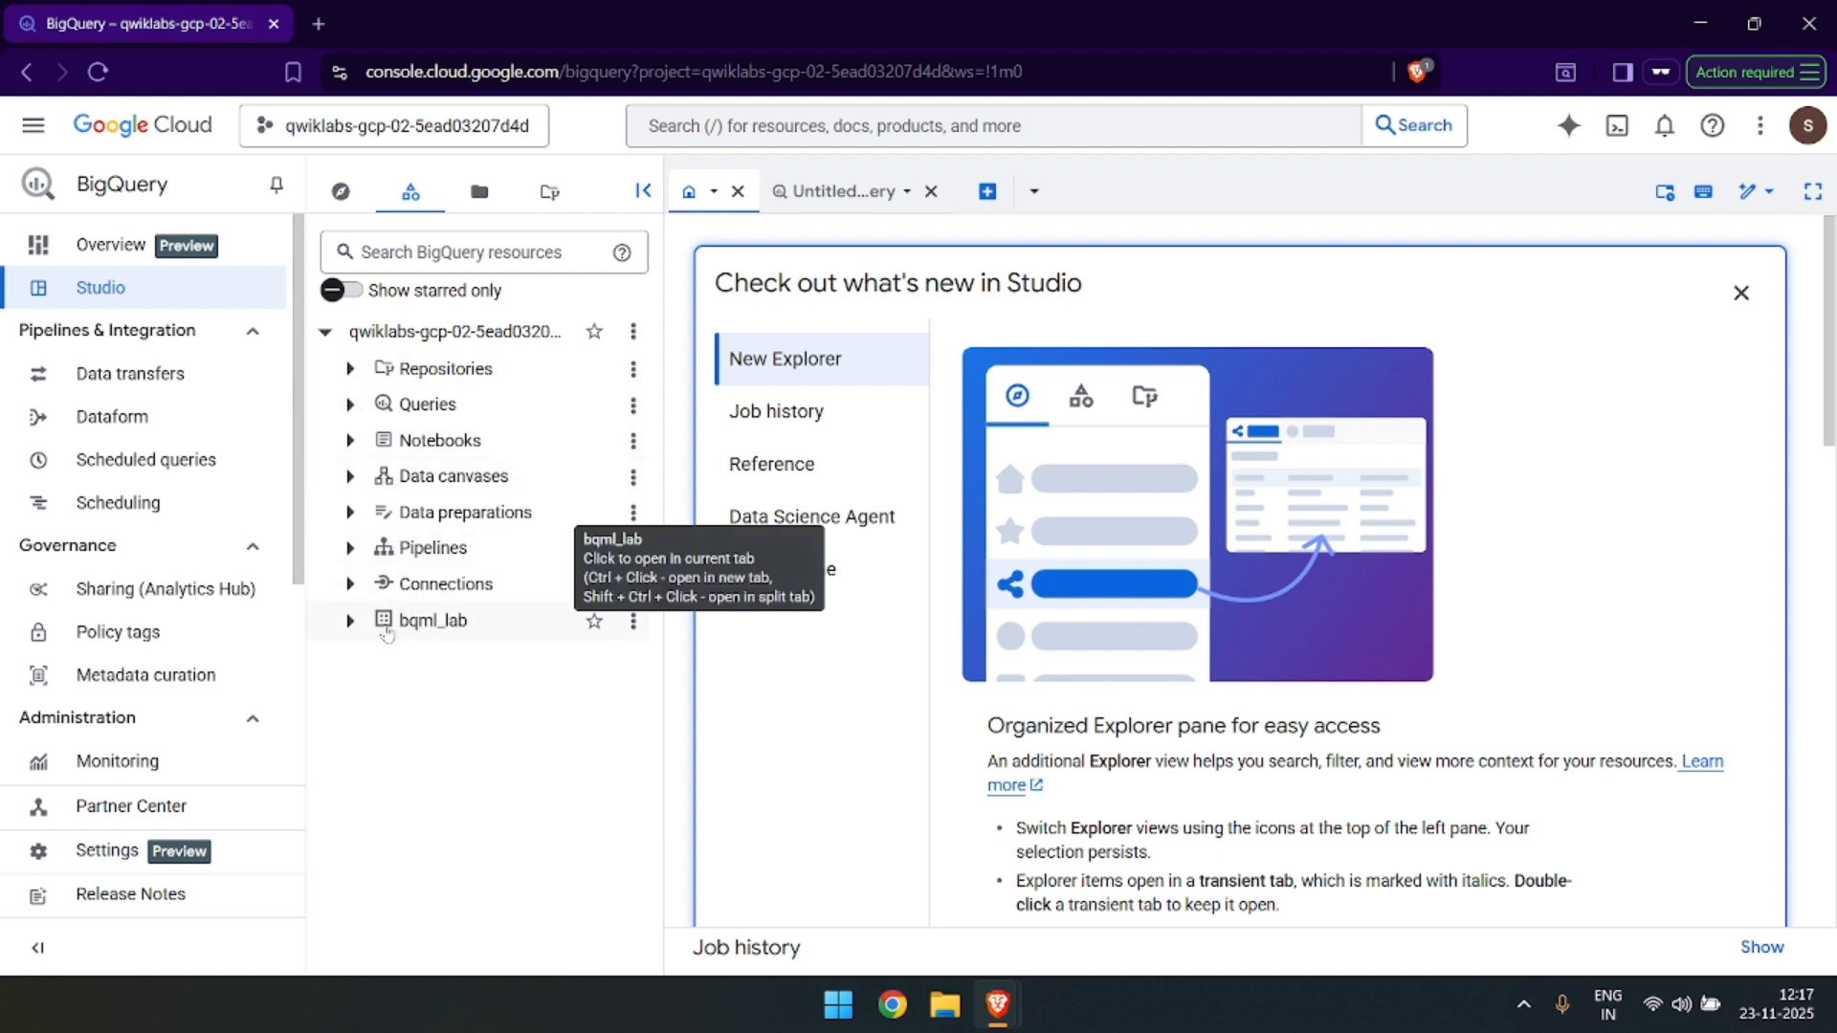
{"action": "left_click", "coordinate": [350, 624]}
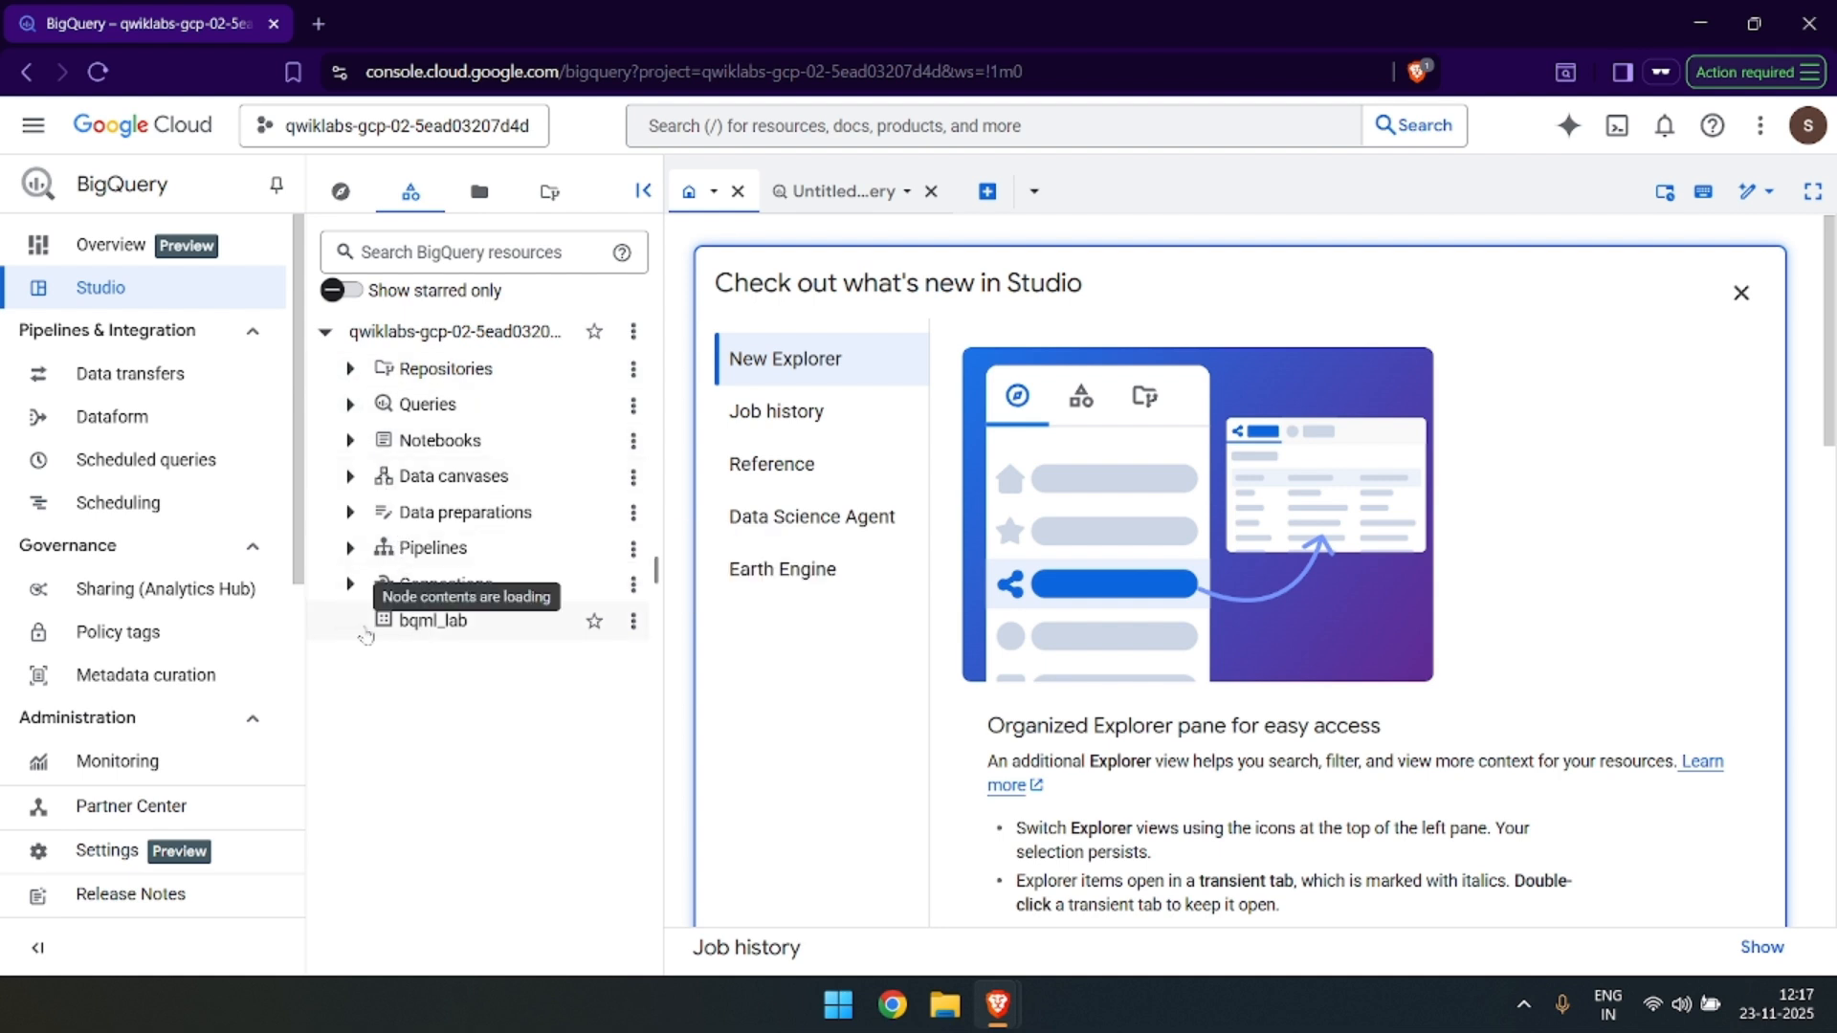
Copy the Task 1 SELECT query from the lab page into a new SQL query in BigQuery Studio.
{"action": "key", "text": "alt+Tab"}
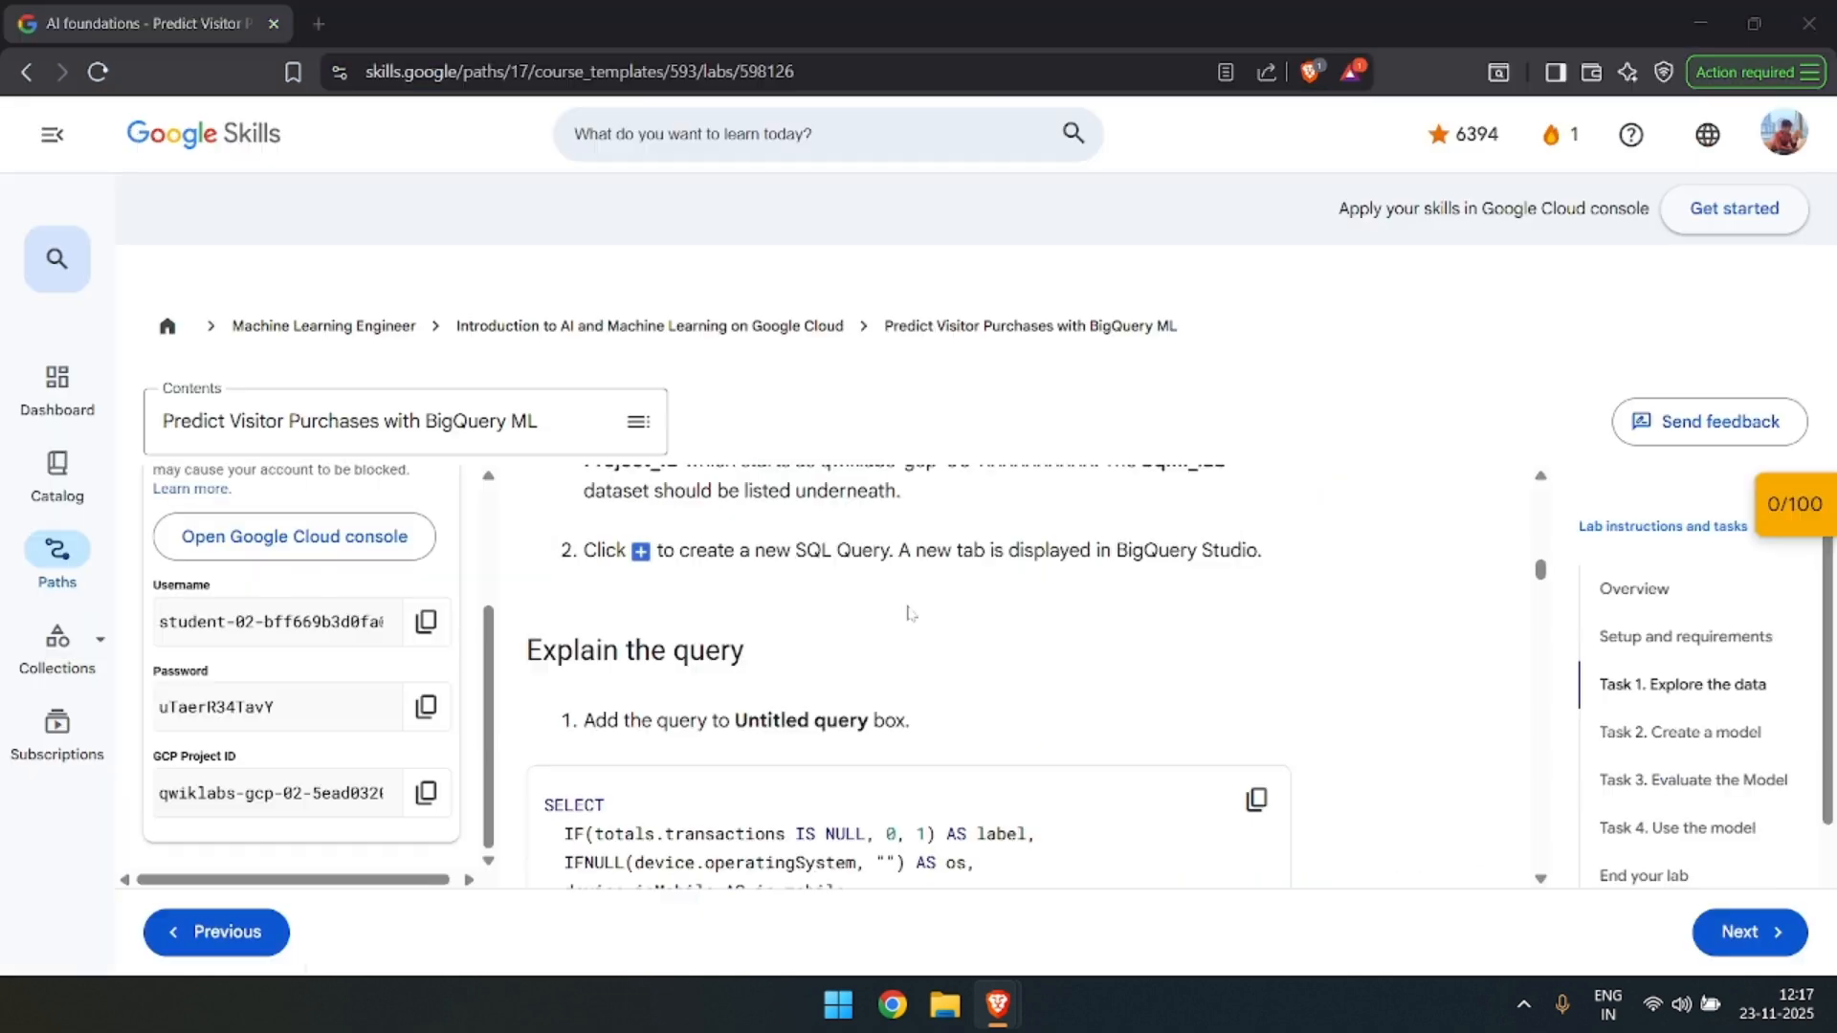
{"action": "scroll", "coordinate": [913, 584], "scroll_direction": "down", "scroll_amount": 3}
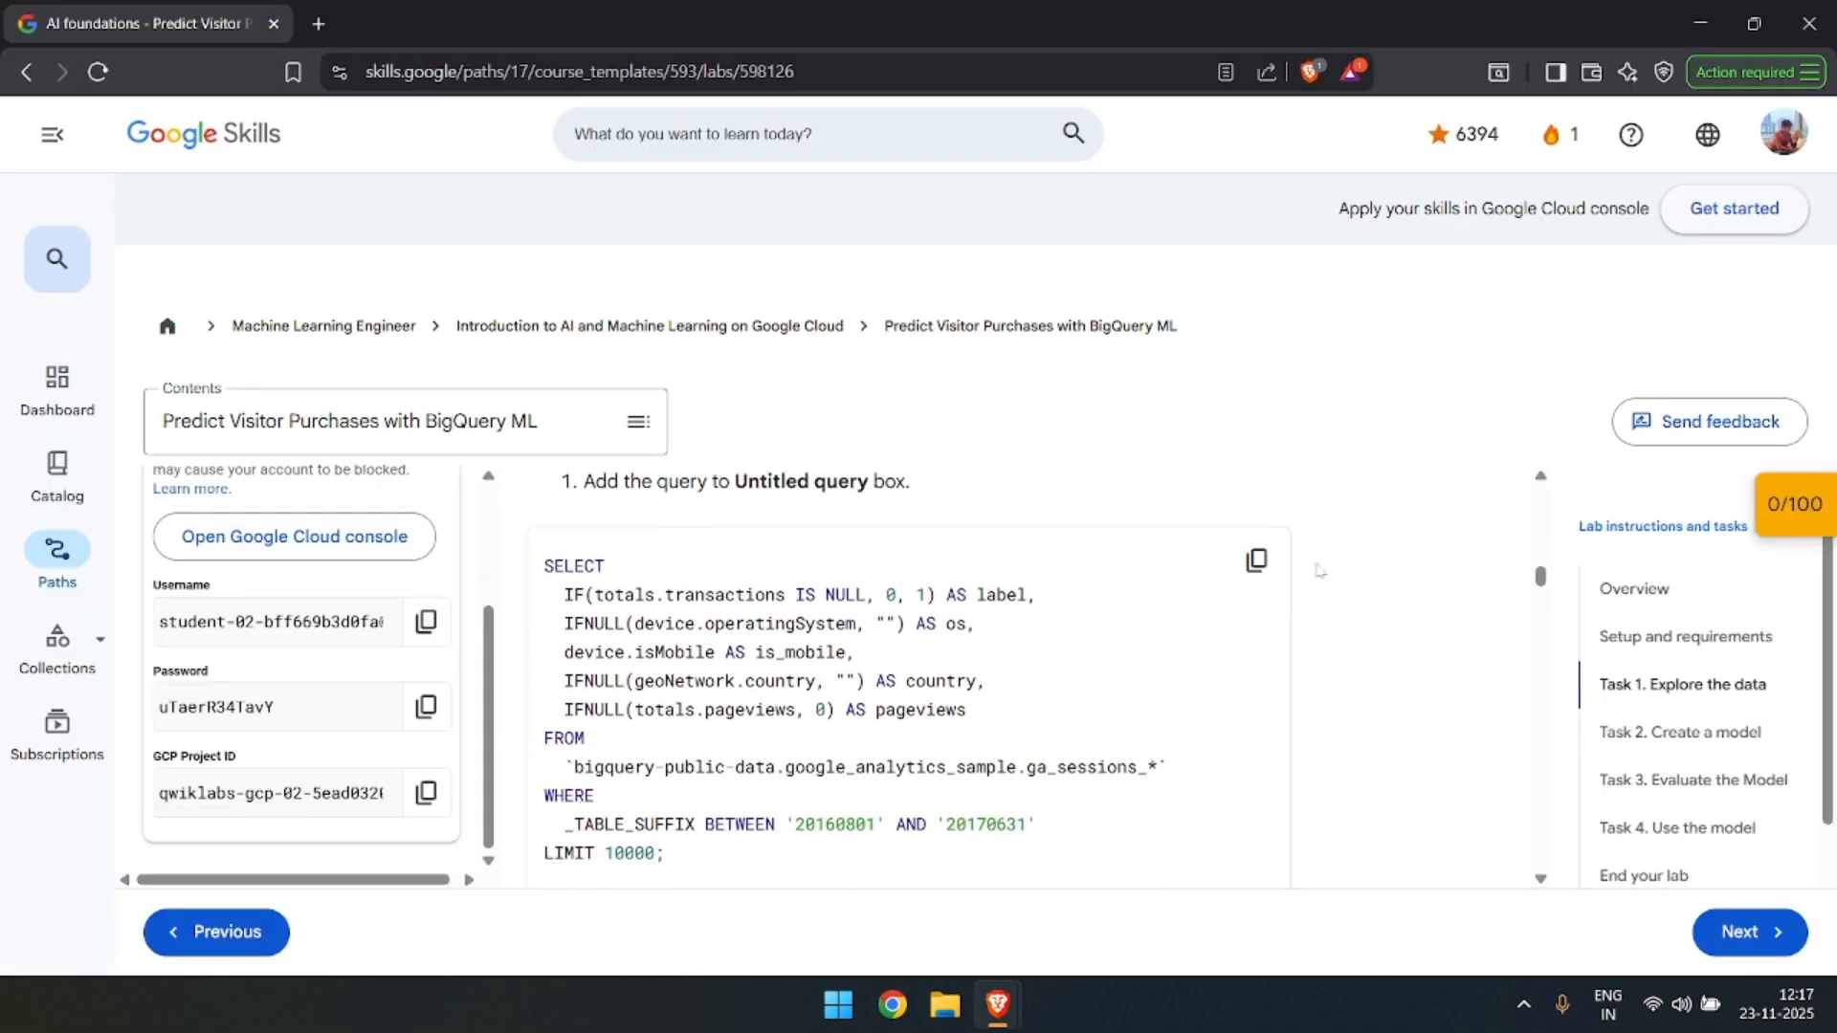
{"action": "left_click", "coordinate": [1256, 559]}
{"action": "key", "text": "alt+Tab"}
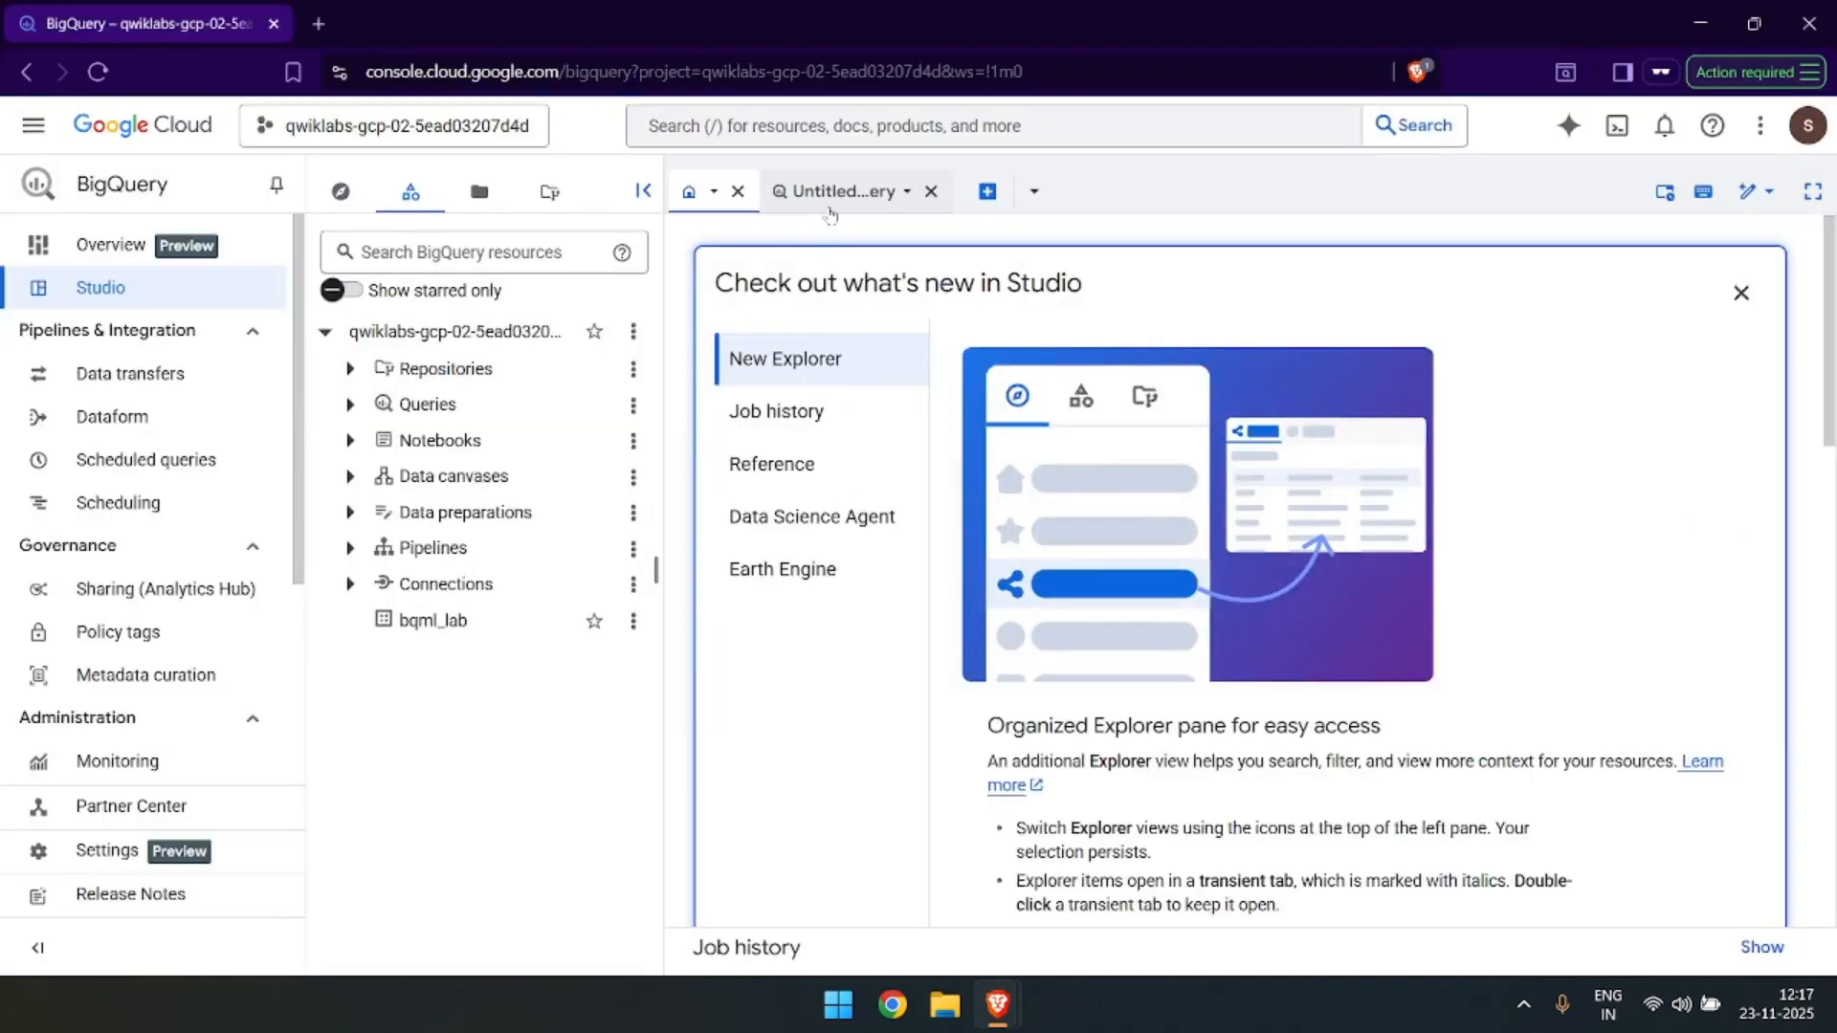
{"action": "left_click", "coordinate": [1000, 198]}
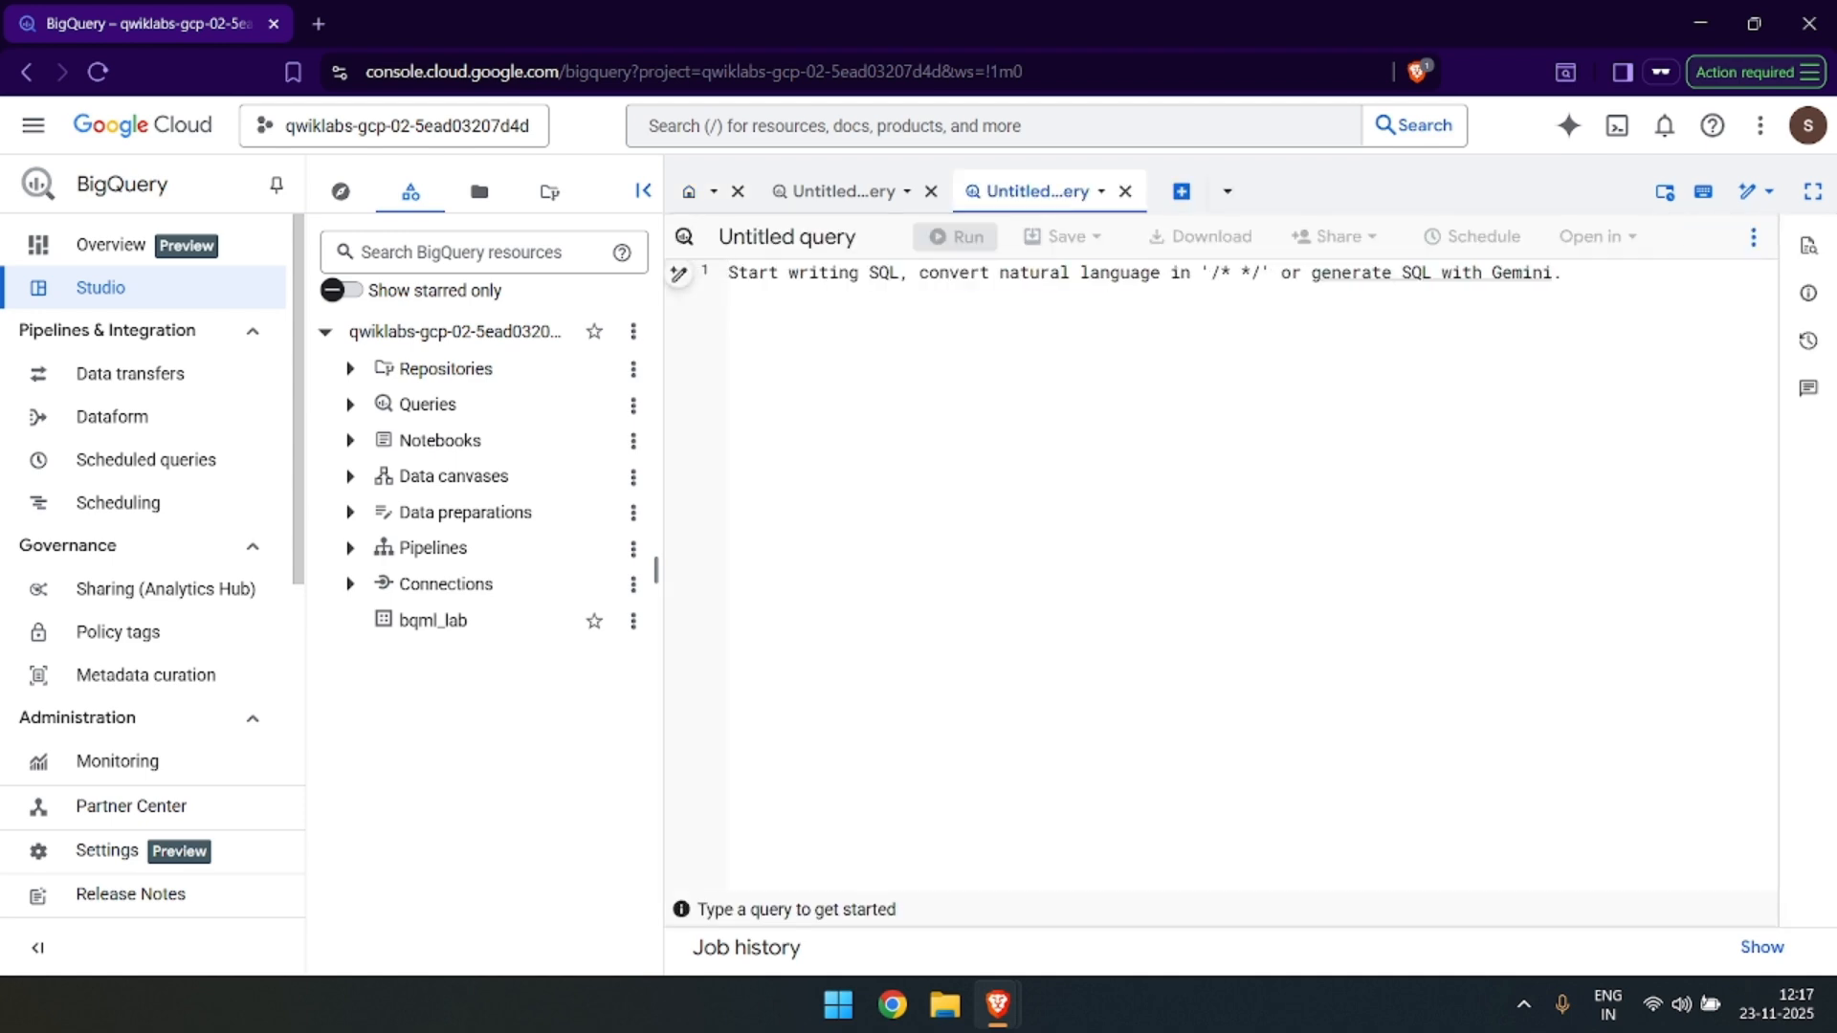
{"action": "key", "text": "ctrl+v"}
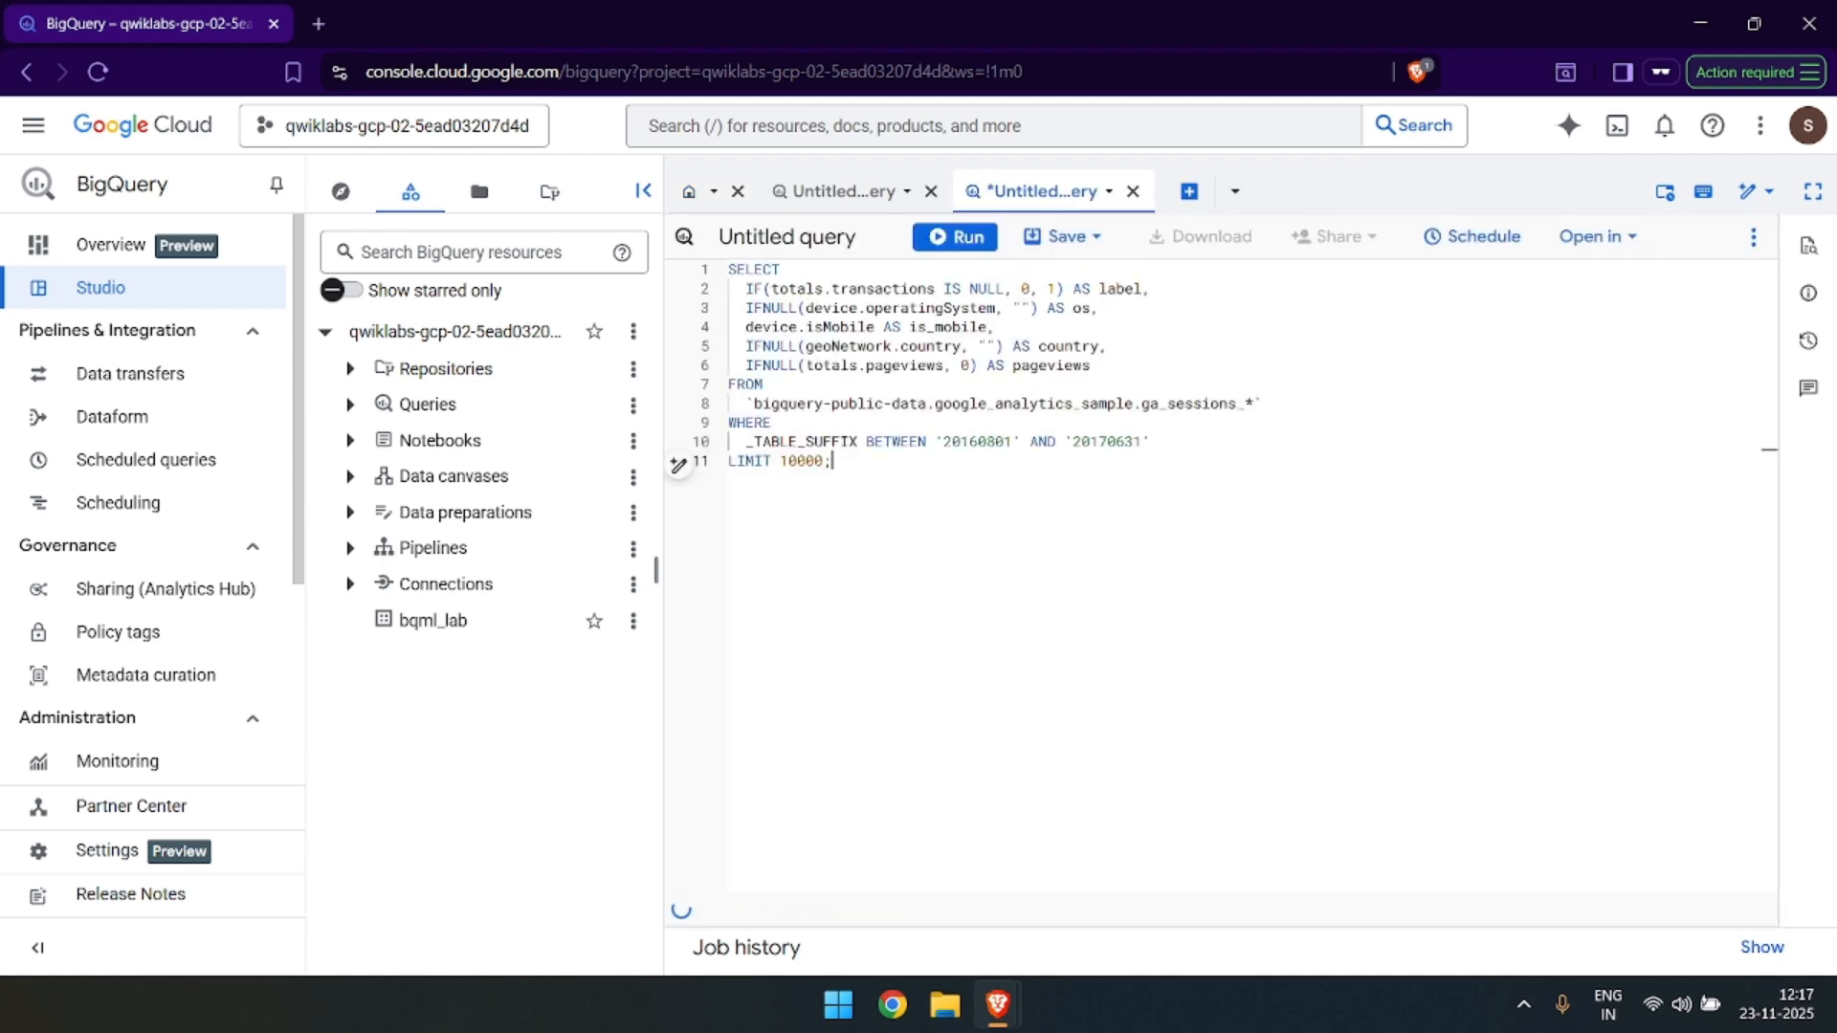
Following the lab instructions, have Gemini explain the entire query and start chatting in Cloud Assist.
{"action": "key", "text": "alt+Tab"}
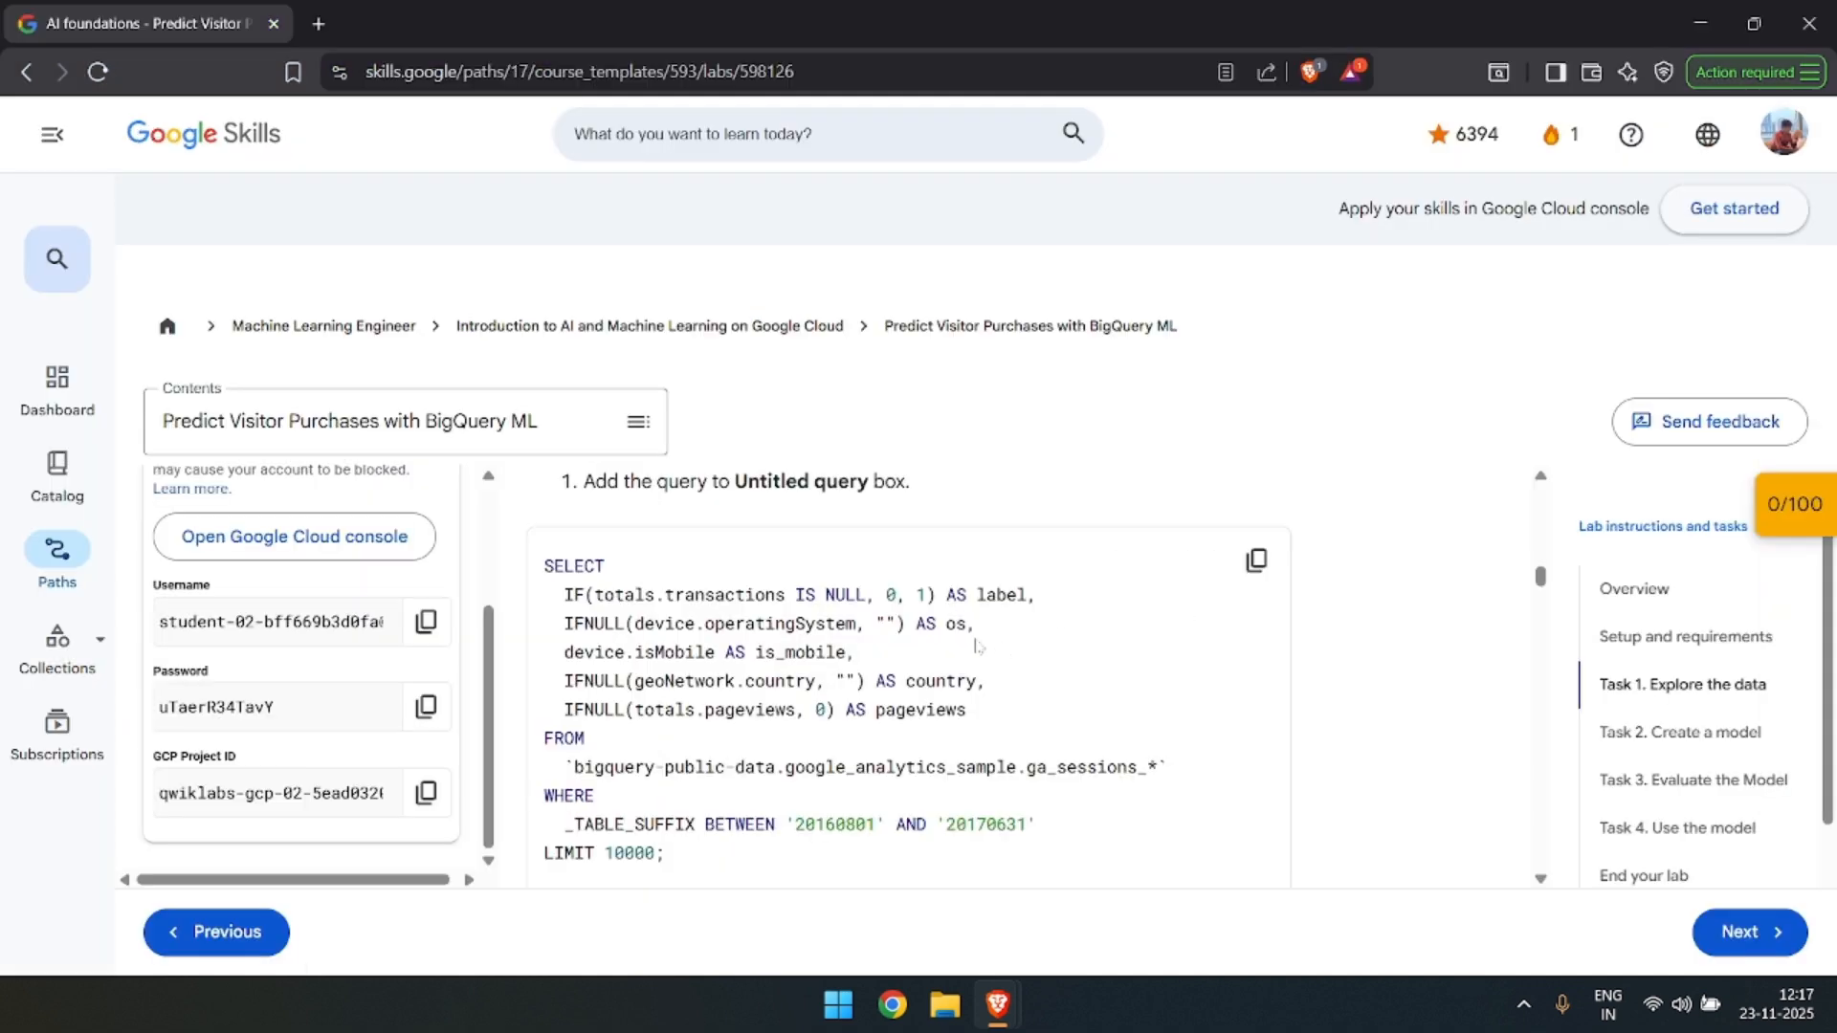
{"action": "scroll", "coordinate": [1031, 591], "scroll_direction": "down", "scroll_amount": 3}
{"action": "scroll", "coordinate": [1031, 590], "scroll_direction": "down", "scroll_amount": 1}
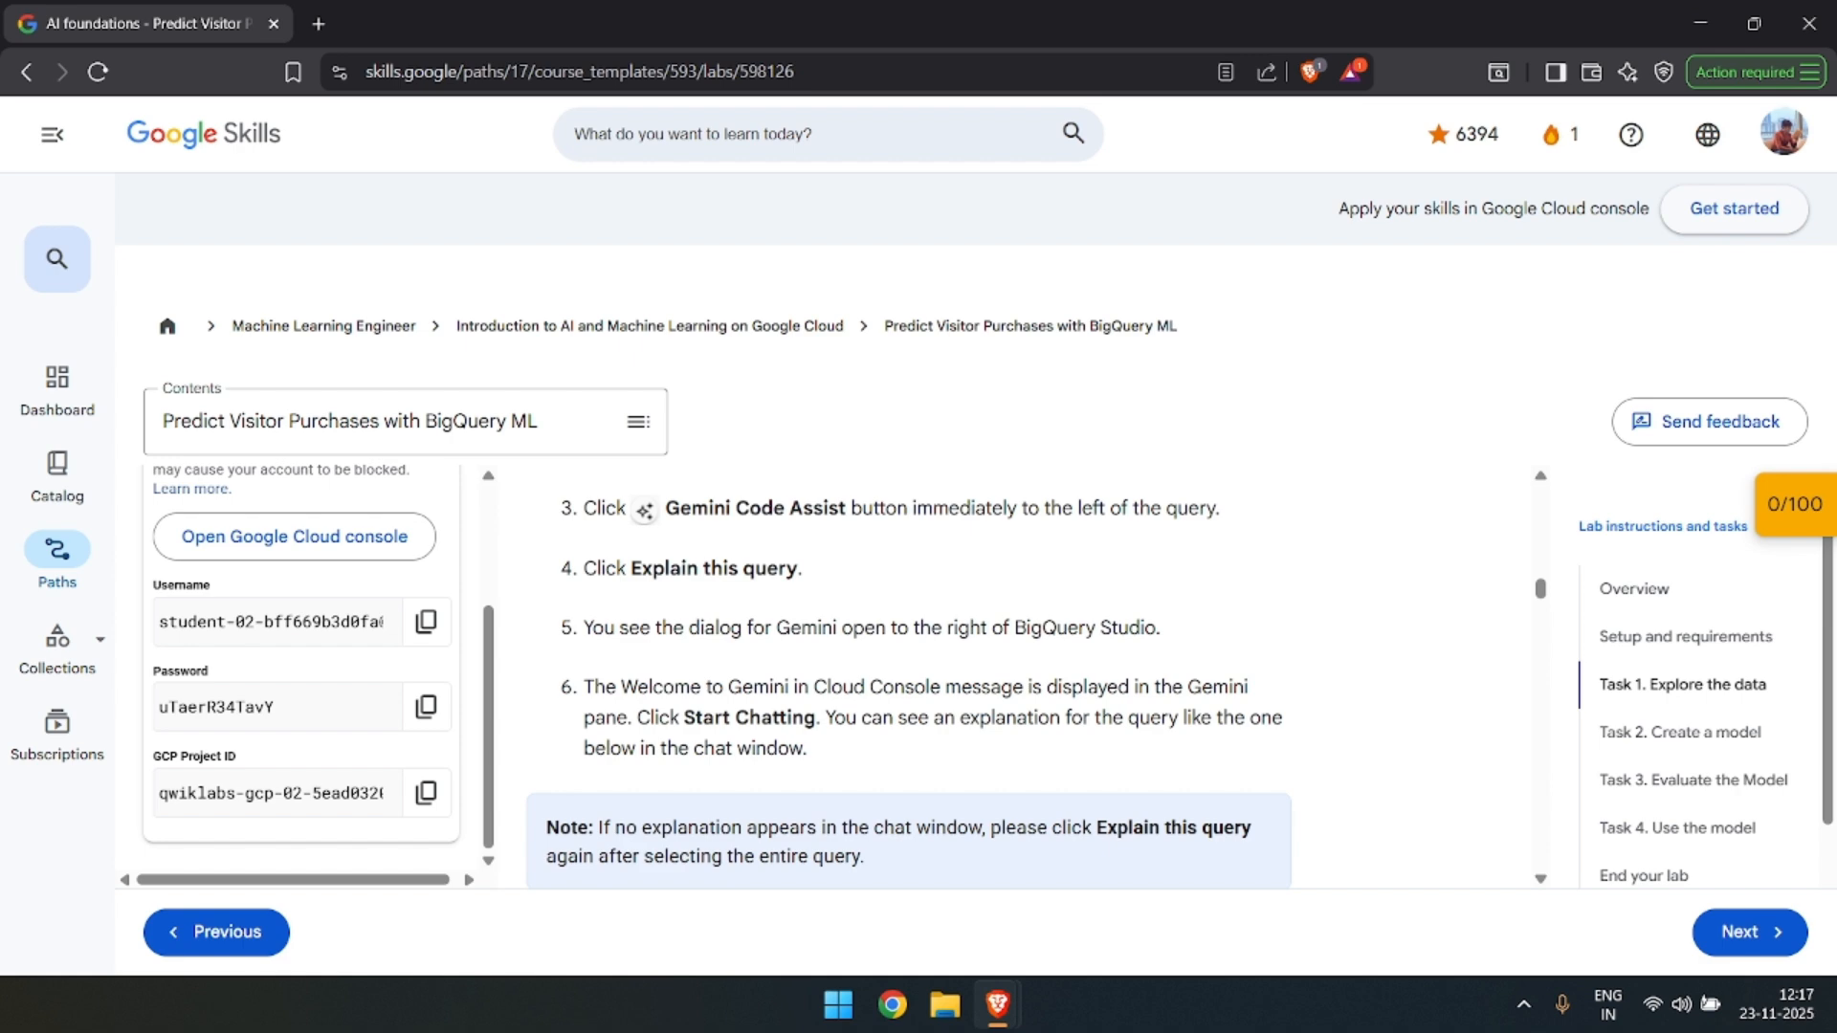
{"action": "key", "text": "alt+Tab"}
{"action": "key", "text": "ctrl+a"}
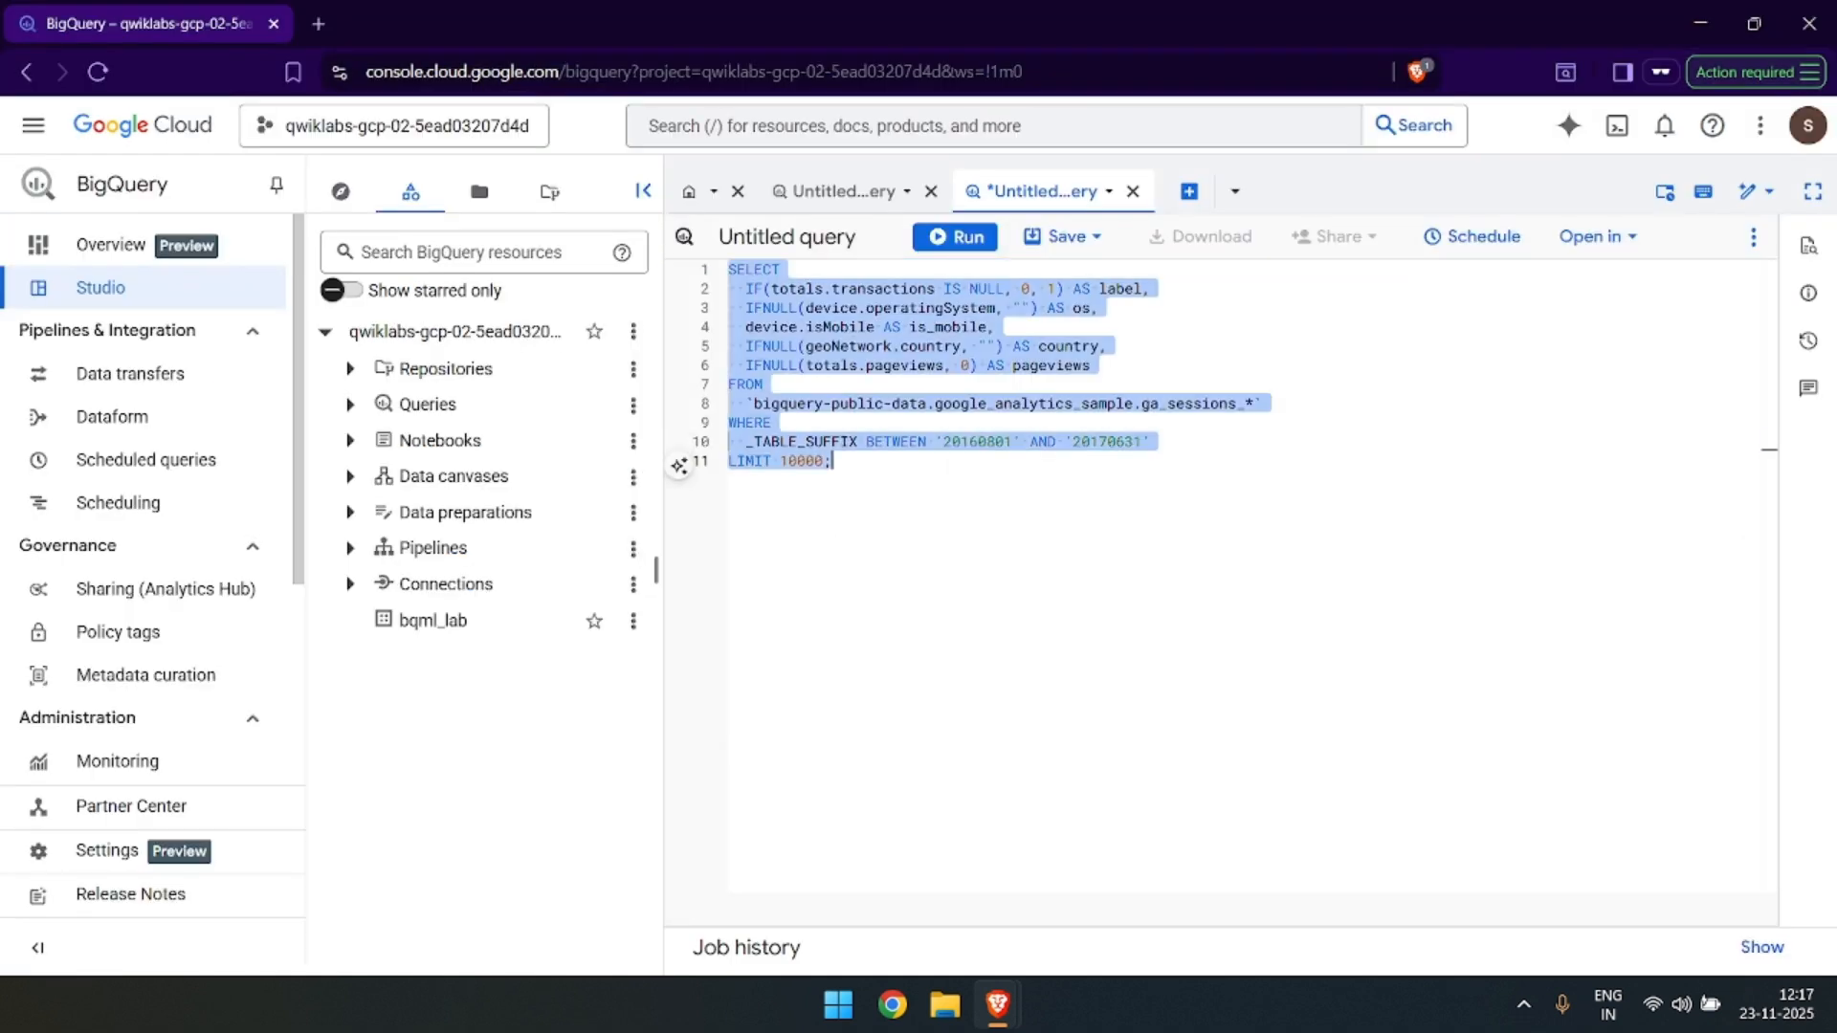
{"action": "left_click", "coordinate": [681, 467]}
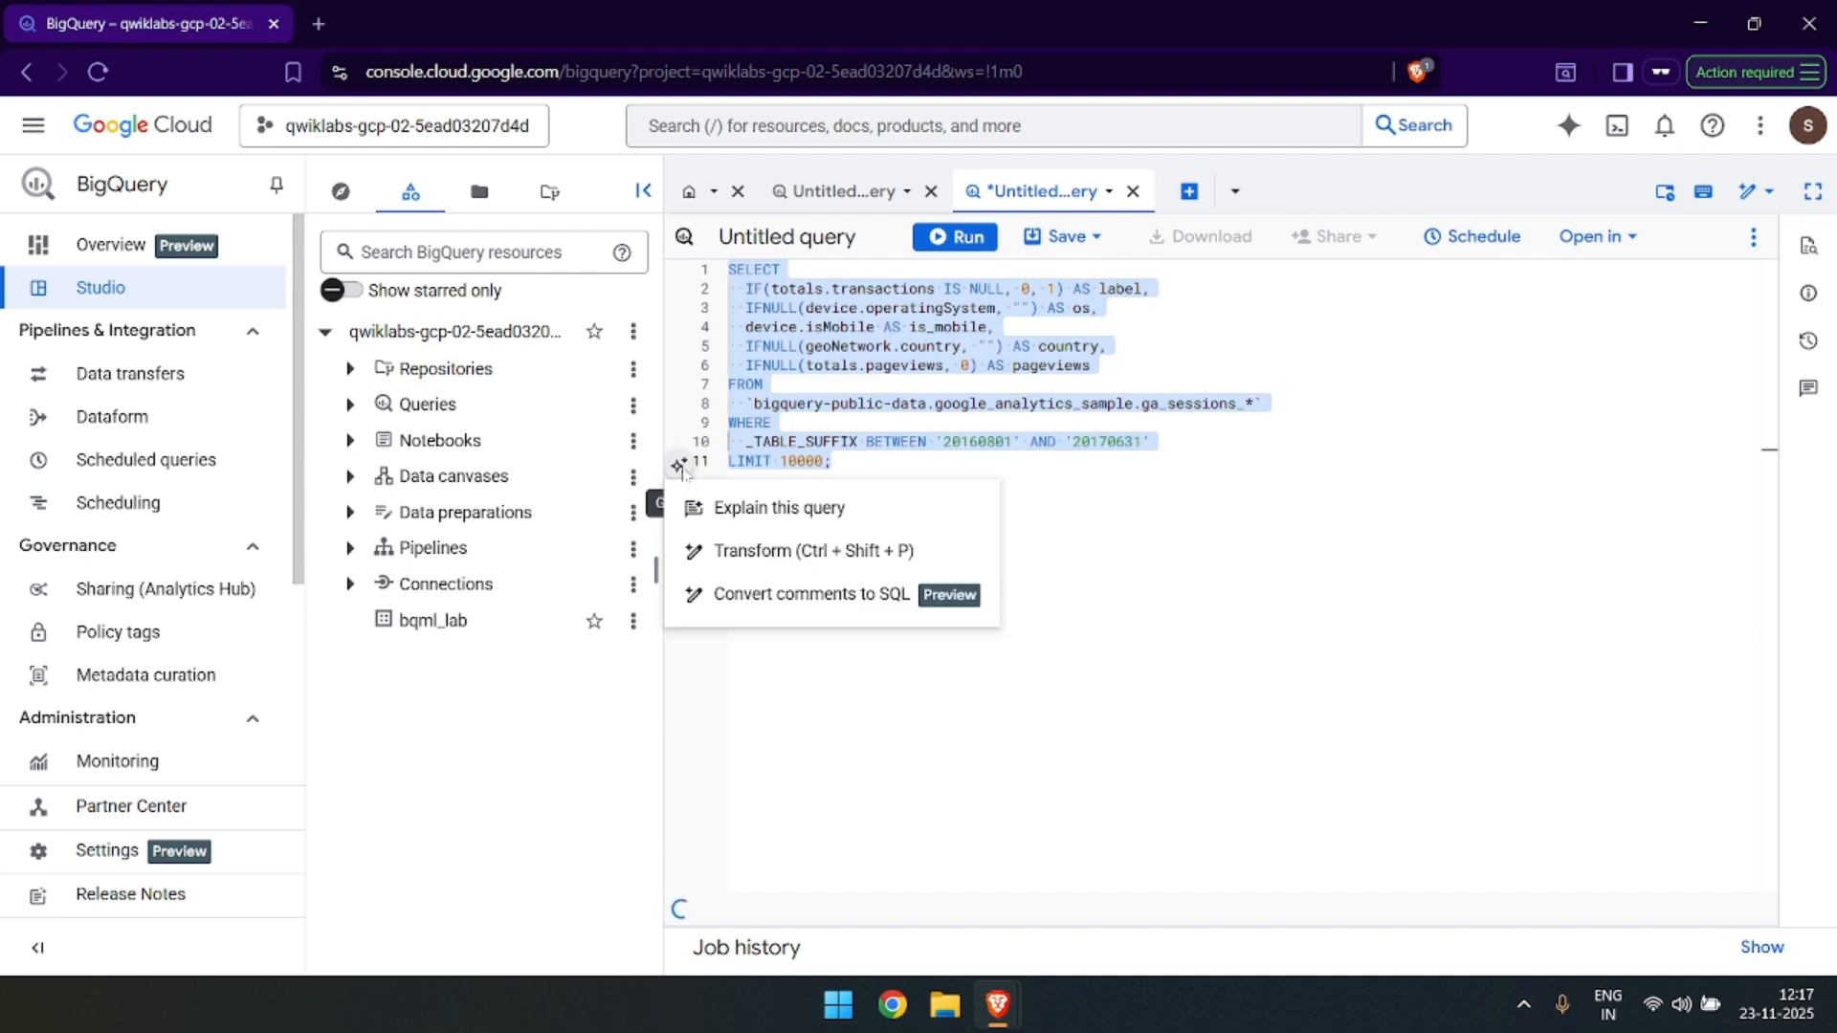
{"action": "left_click", "coordinate": [774, 509]}
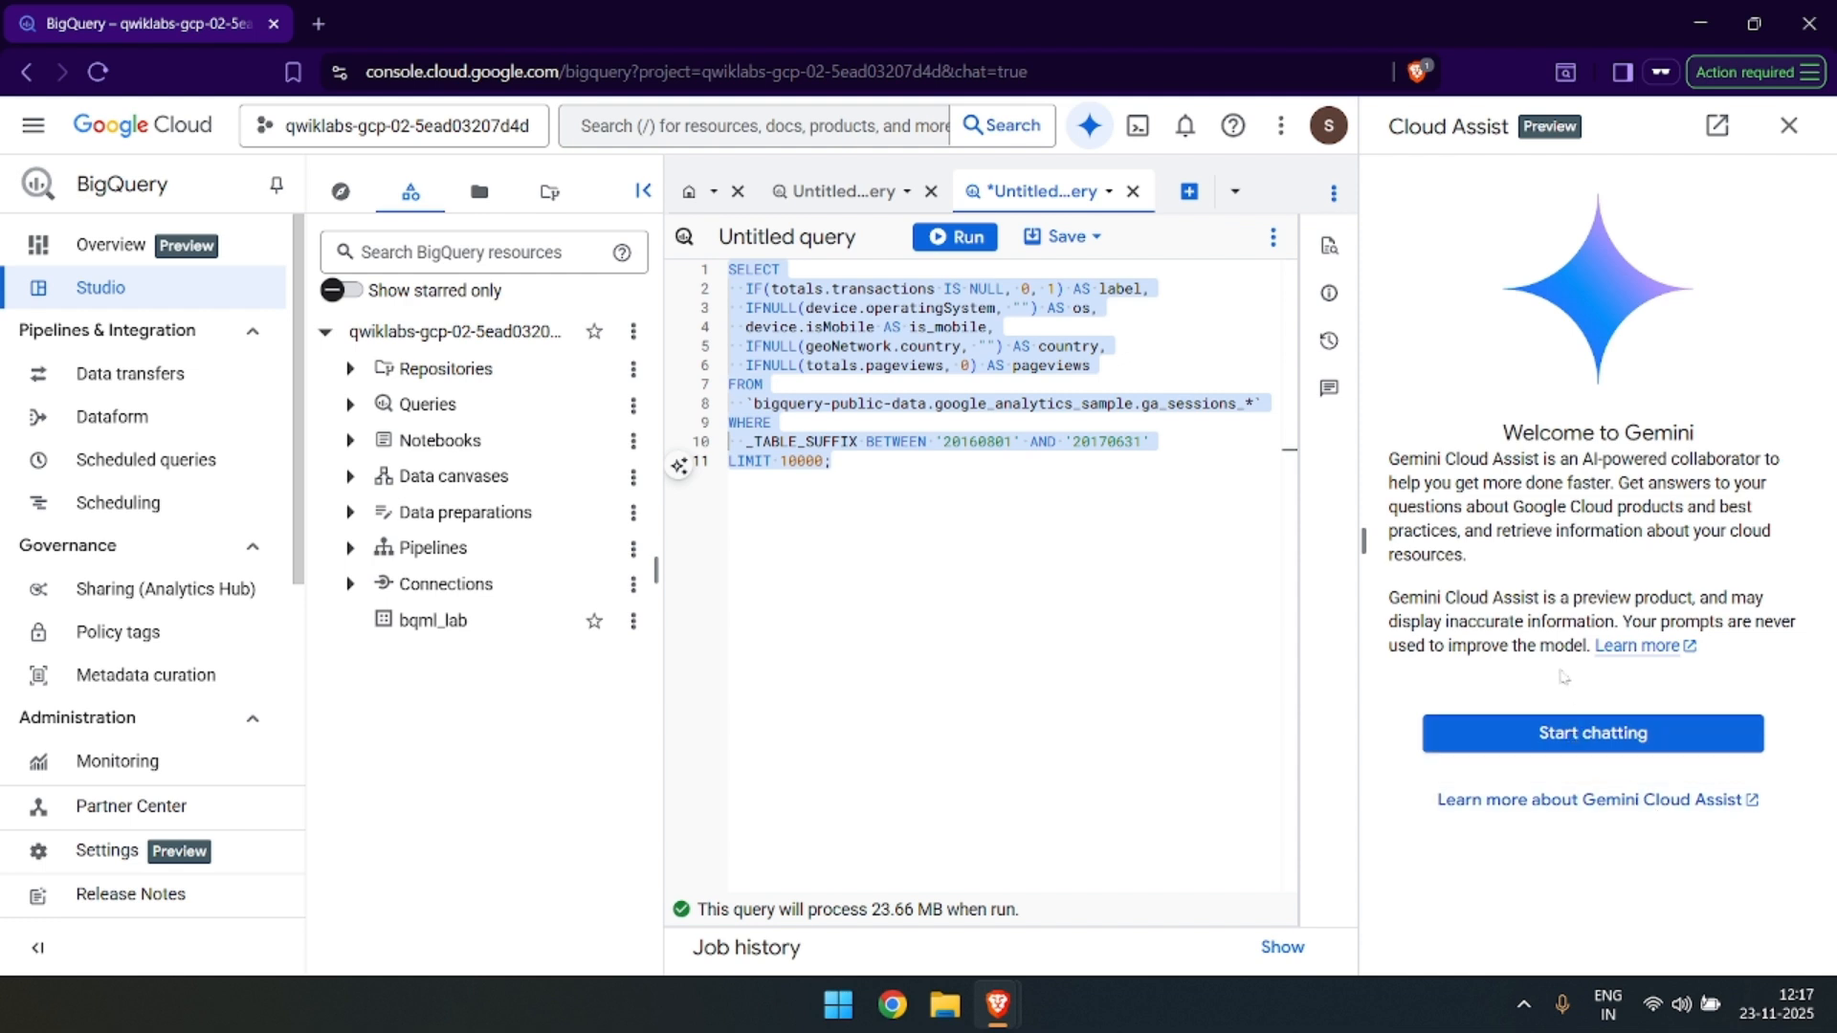
{"action": "left_click", "coordinate": [1573, 735]}
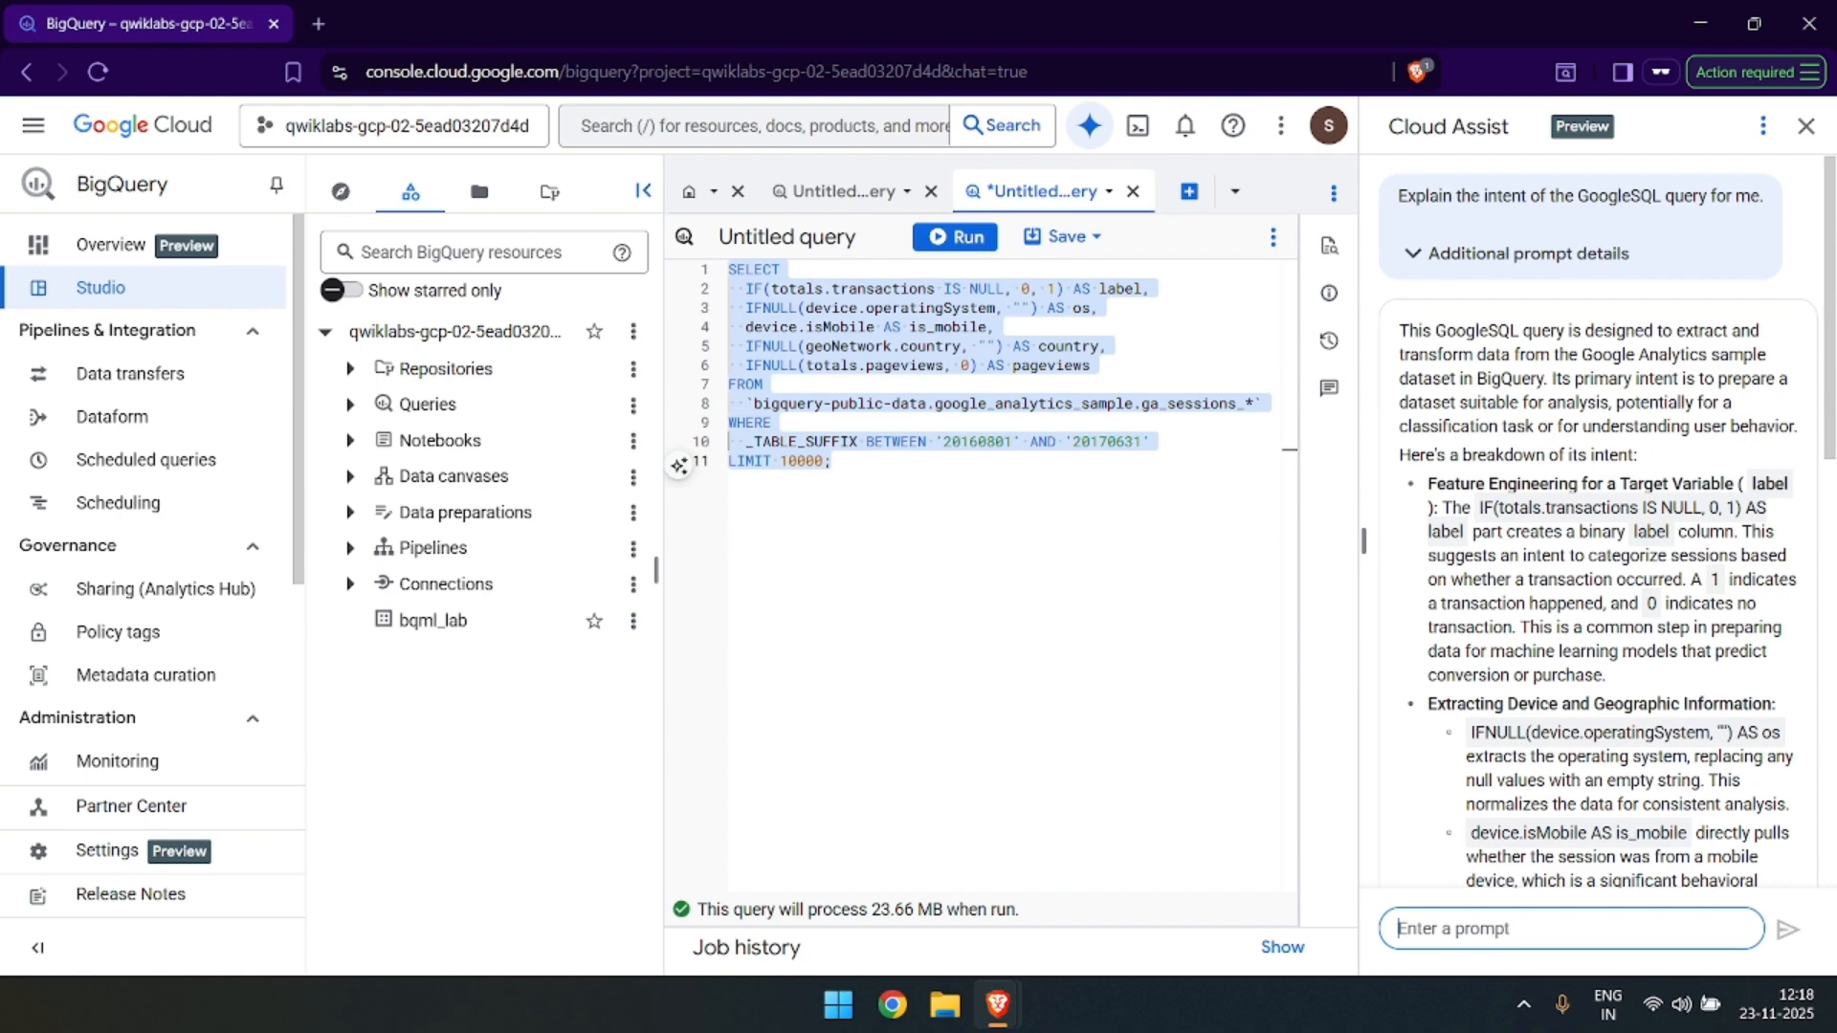
Read through Gemini's explanation of the query's intent in the Cloud Assist chat.
{"action": "left_click_drag", "start_coordinate": [1663, 332], "coordinate": [1547, 379]}
{"action": "left_click", "coordinate": [1550, 380]}
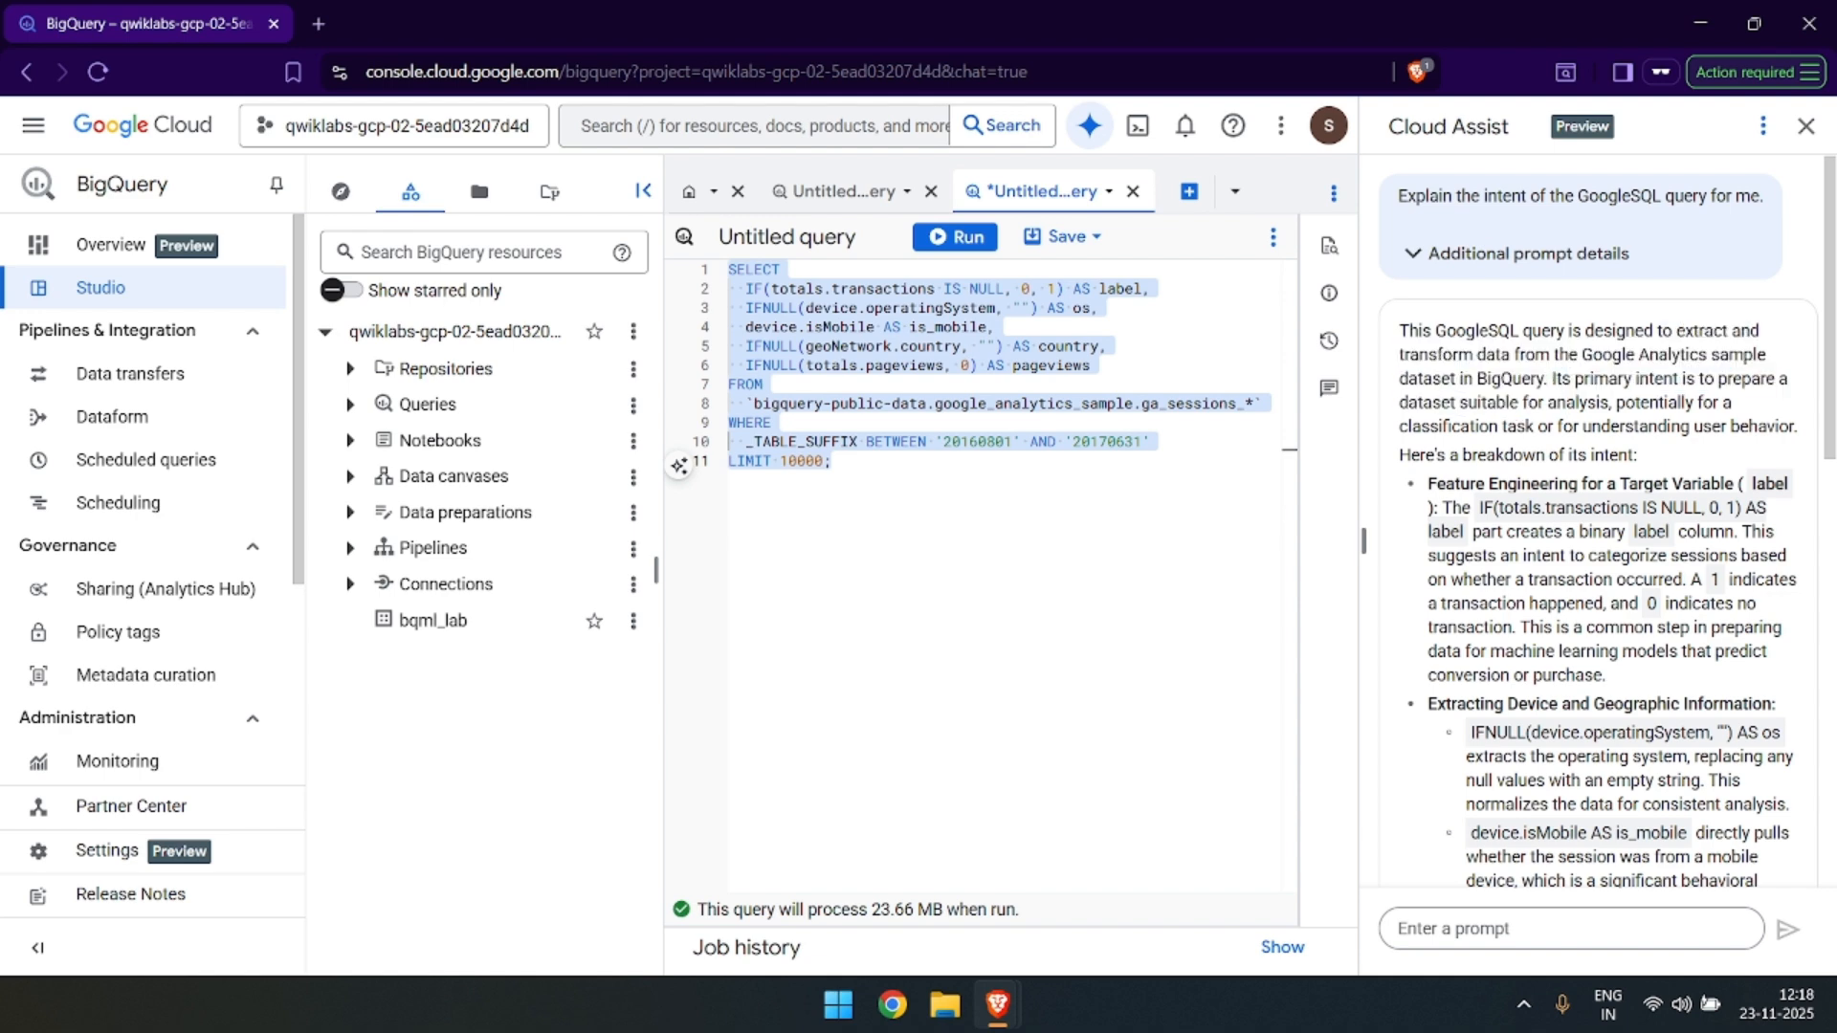
{"action": "left_click_drag", "start_coordinate": [1555, 378], "coordinate": [1639, 453]}
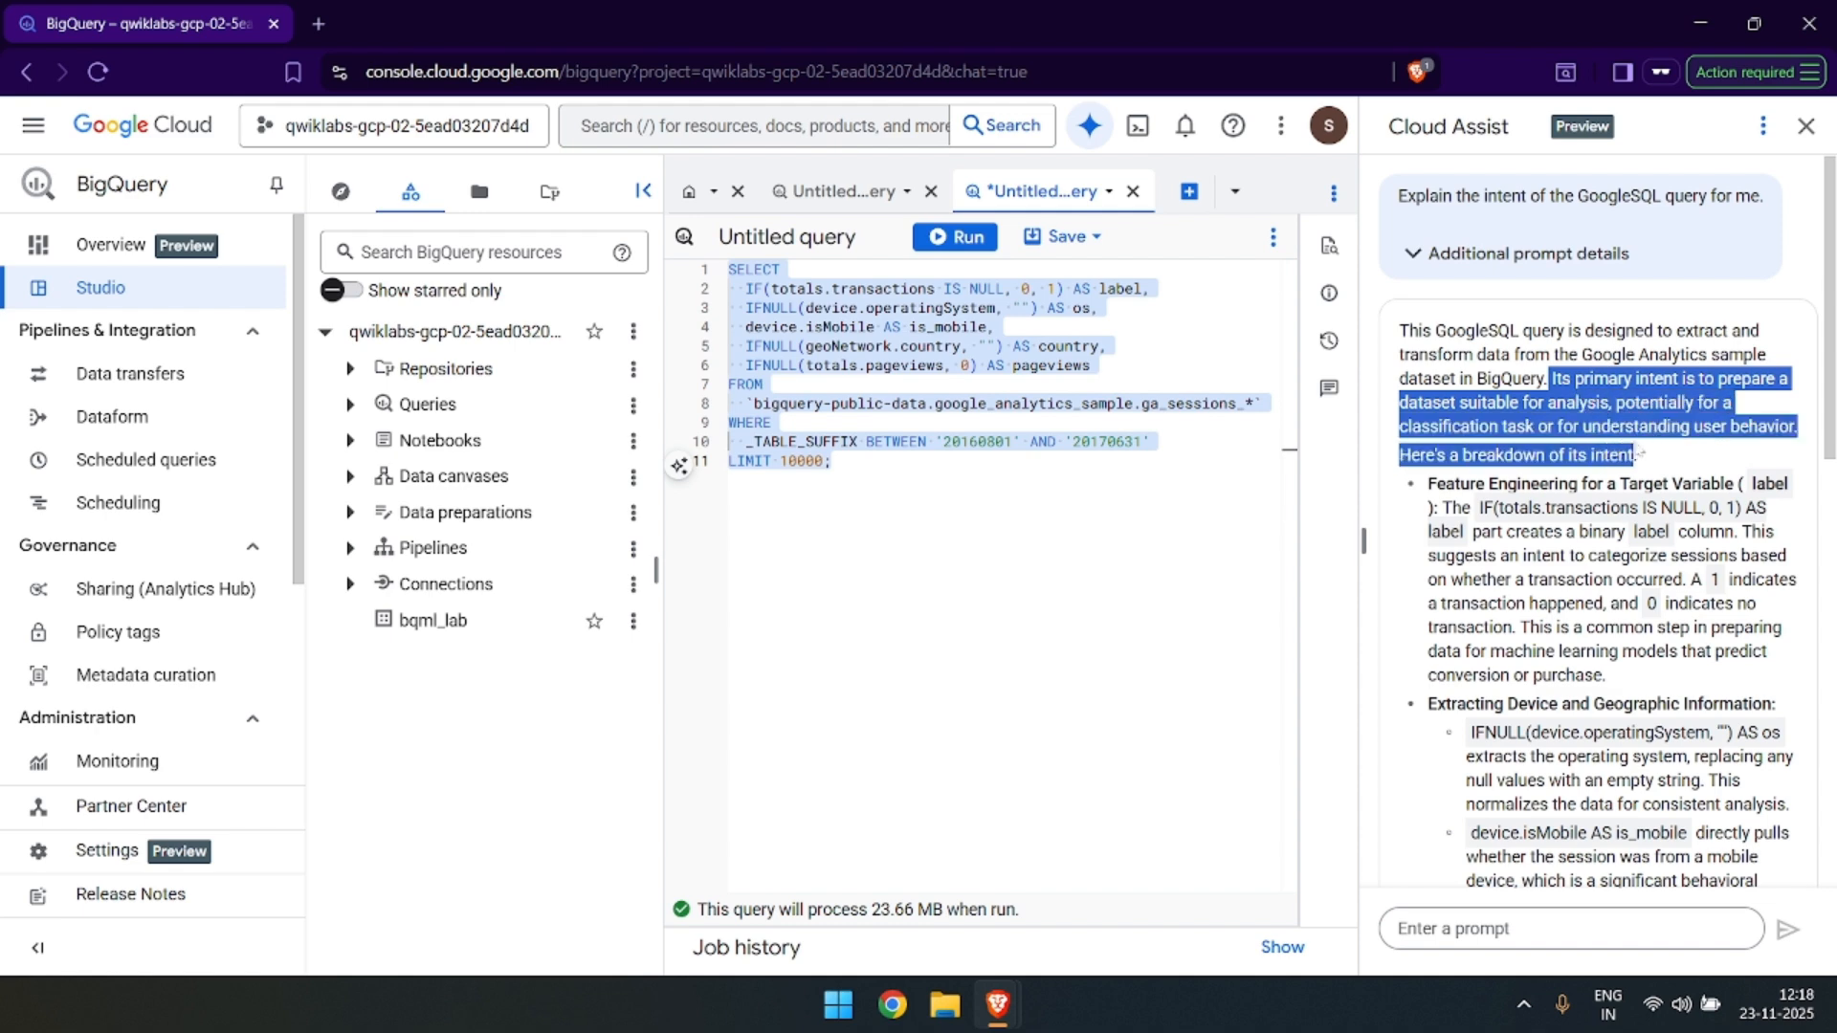
{"action": "left_click", "coordinate": [1637, 454]}
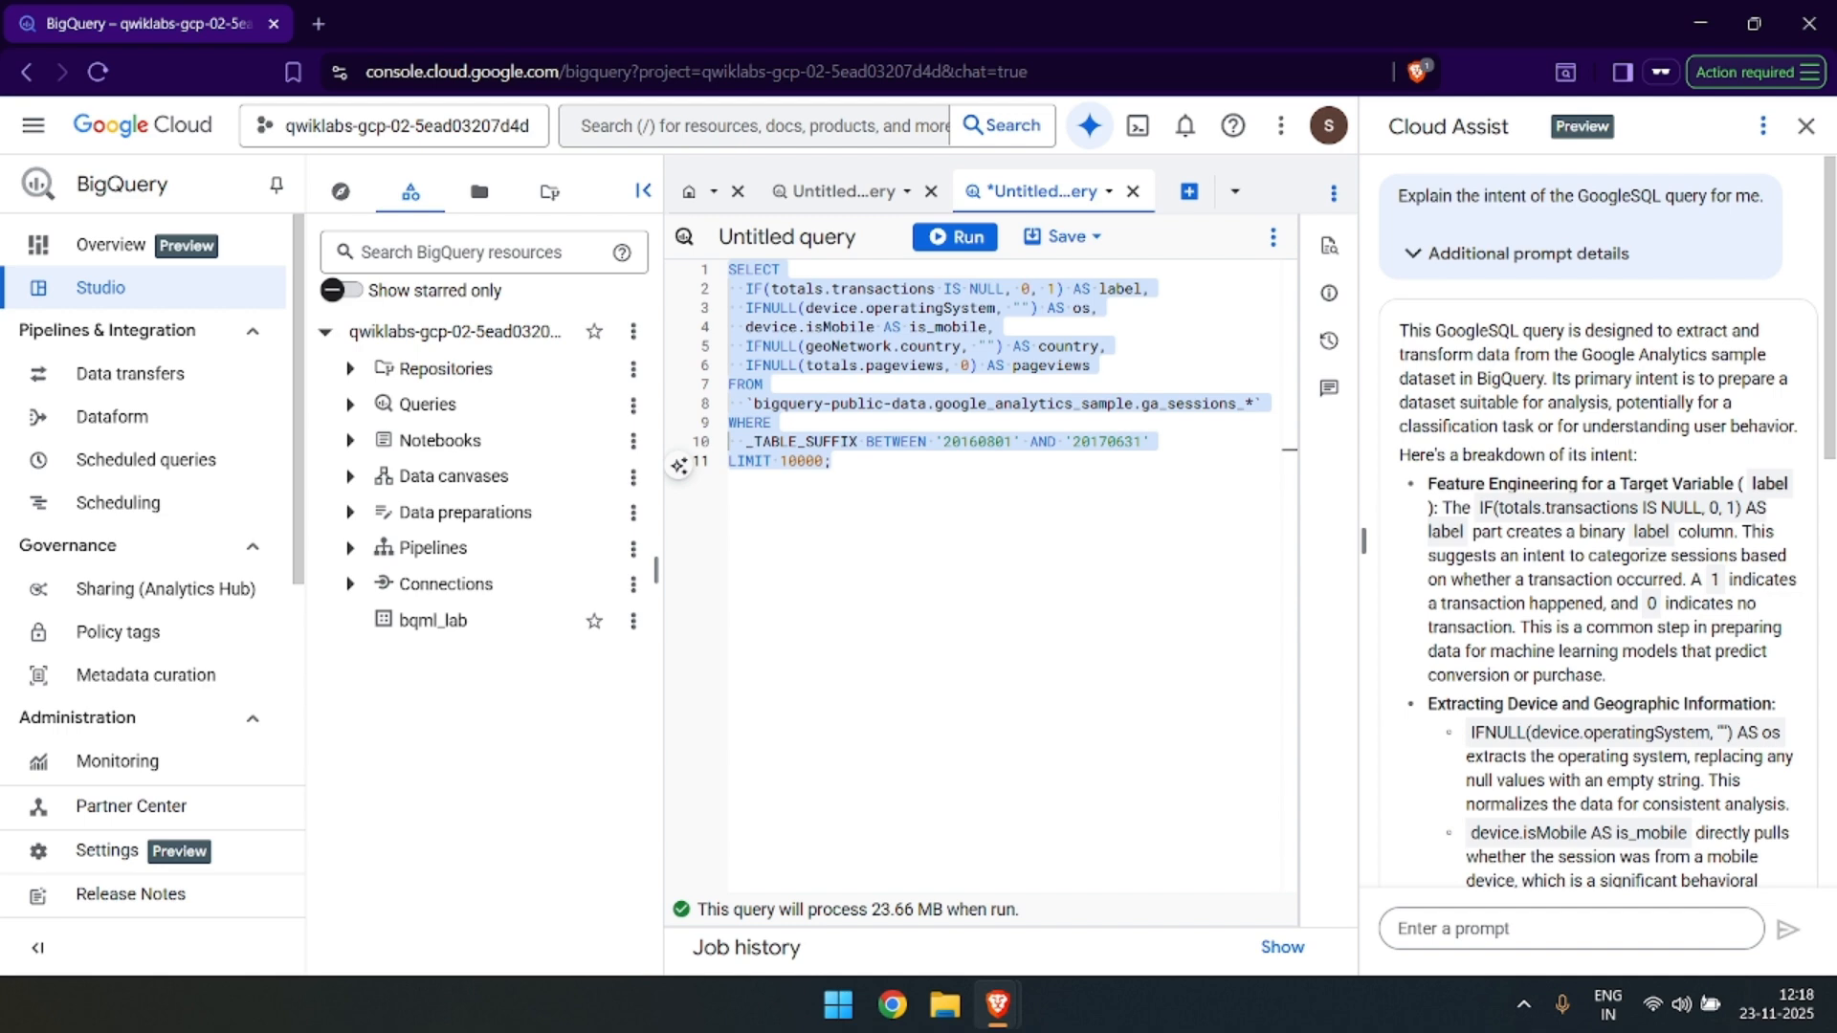
{"action": "scroll", "coordinate": [1598, 574], "scroll_direction": "down", "scroll_amount": 7}
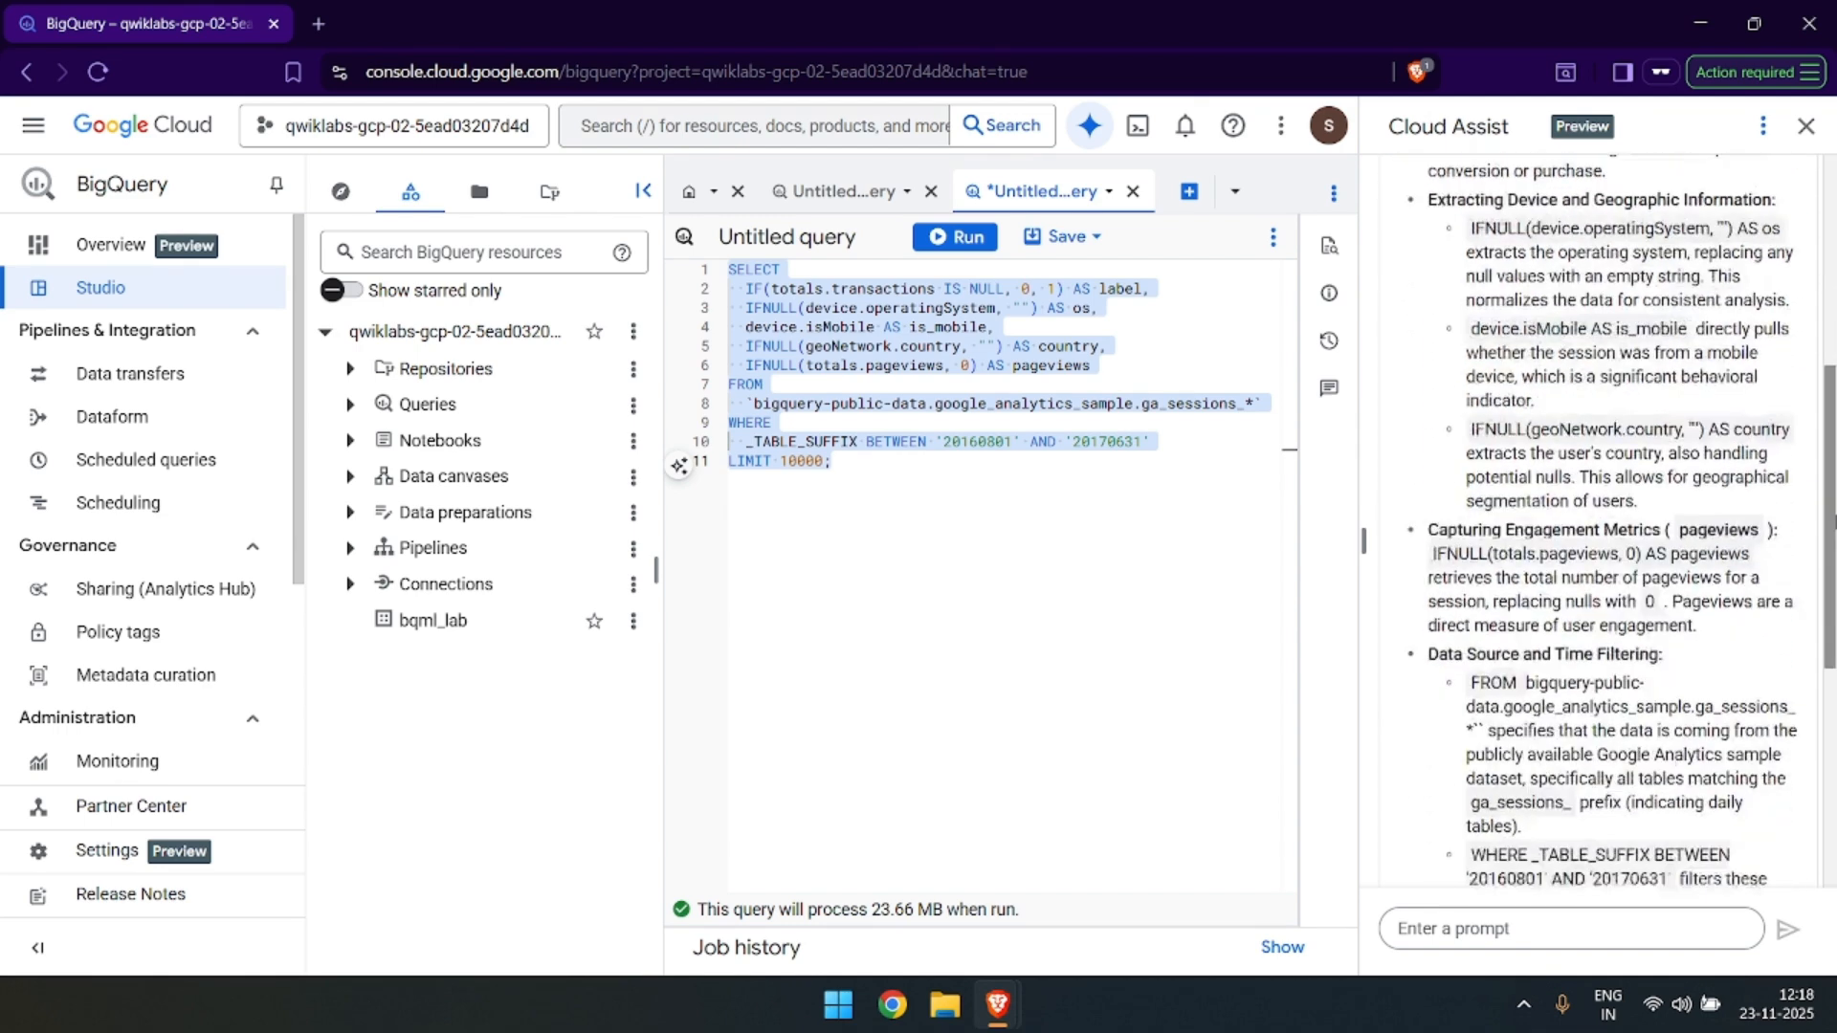
{"action": "scroll", "coordinate": [1598, 574], "scroll_direction": "down", "scroll_amount": 3}
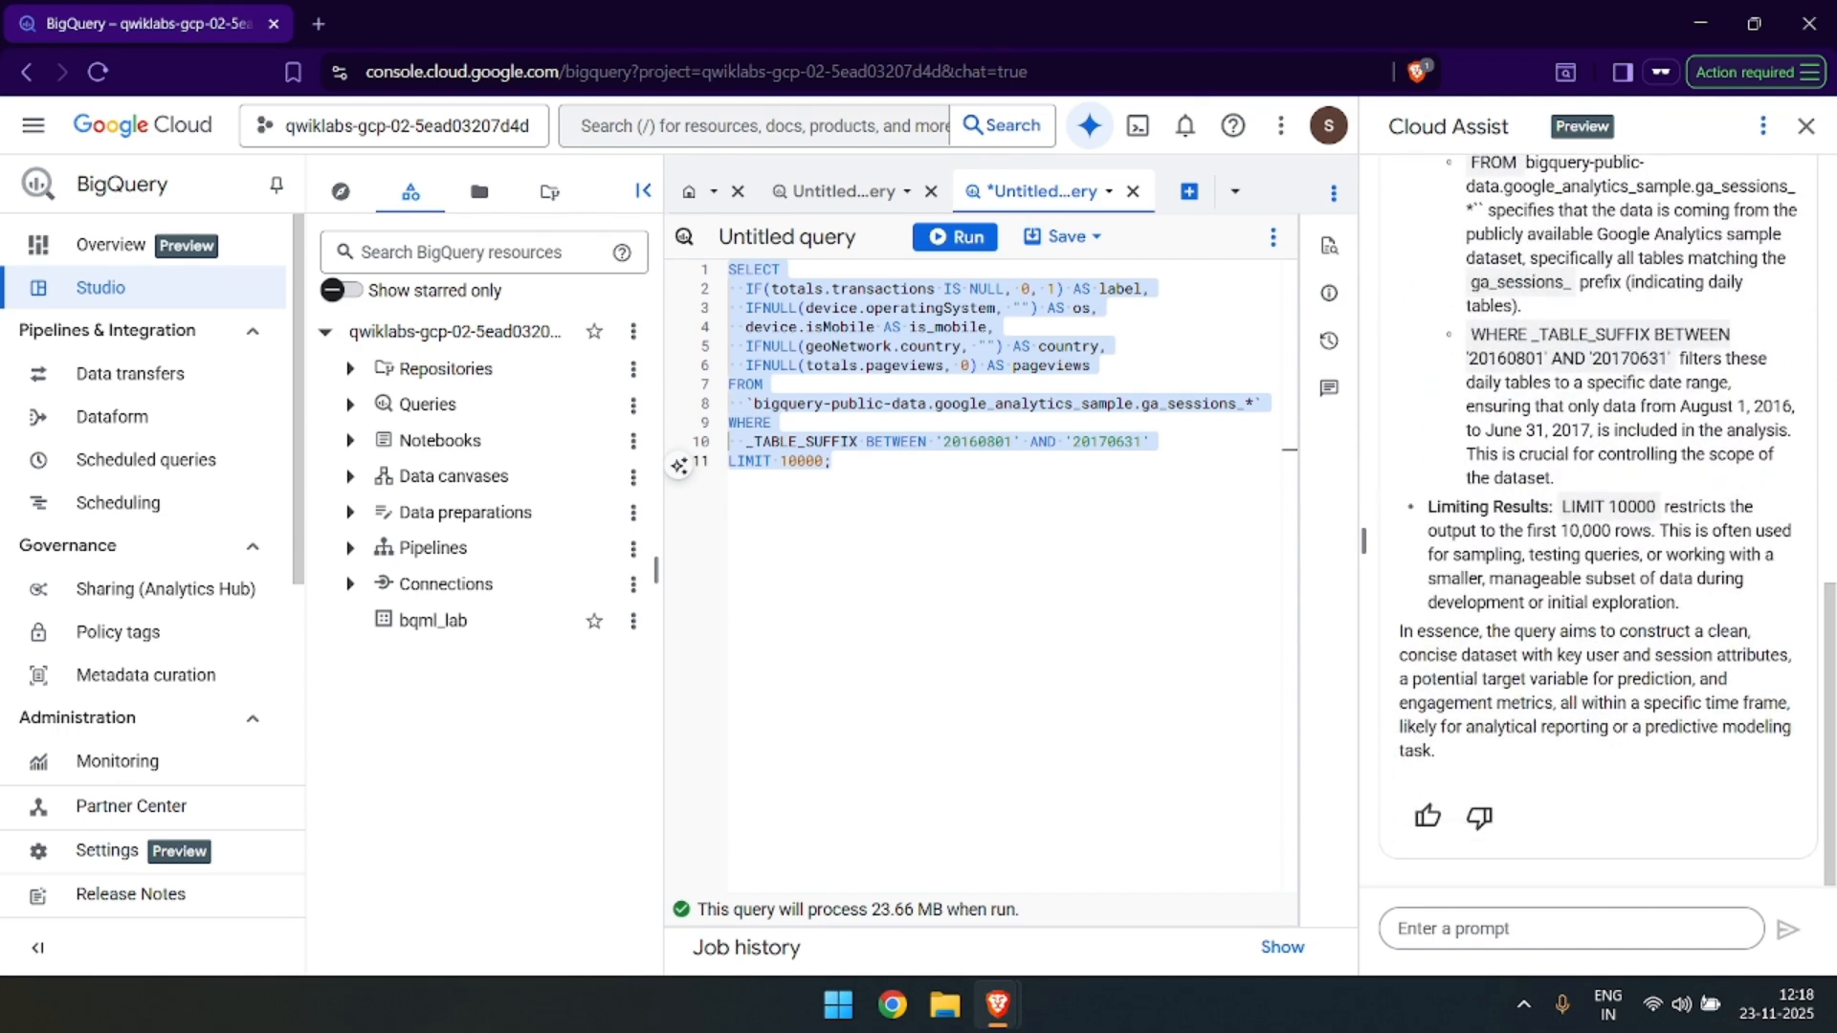
Read the remaining Task 1 instructions on the lab page and run the query in BigQuery.
{"action": "key", "text": "alt+Tab"}
{"action": "scroll", "coordinate": [1031, 584], "scroll_direction": "down", "scroll_amount": 2}
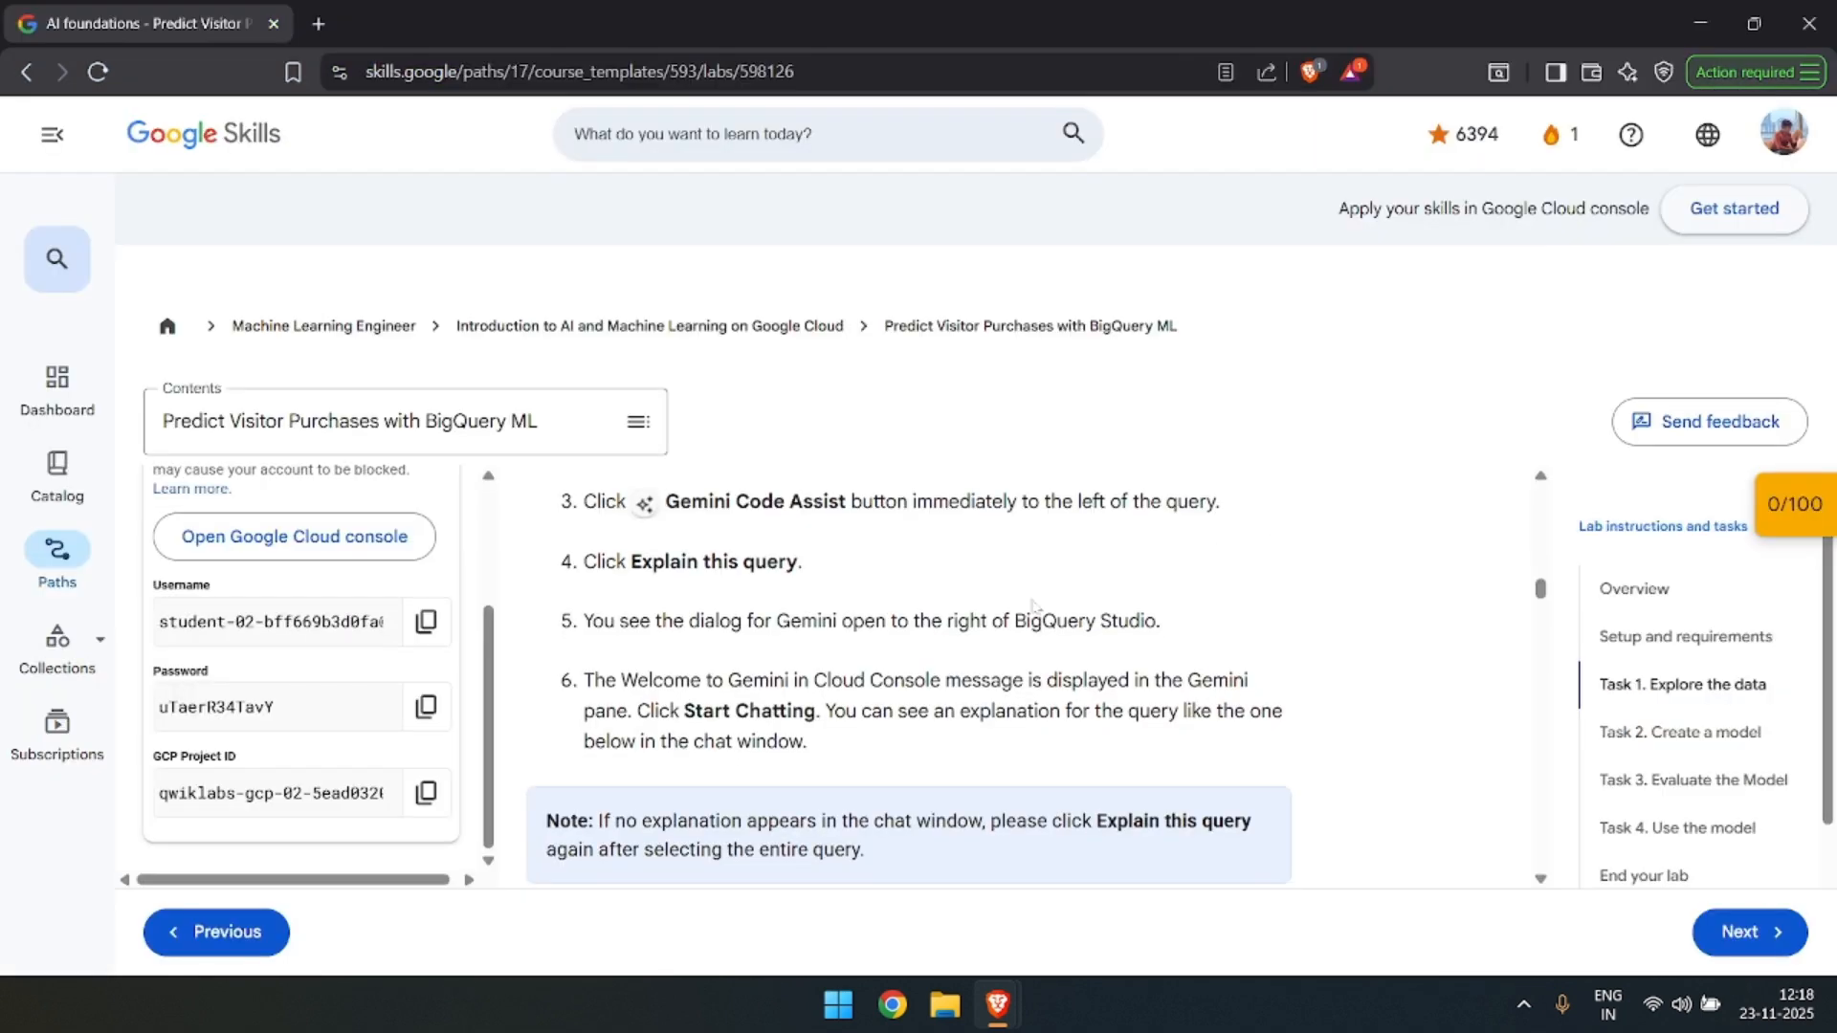
{"action": "scroll", "coordinate": [1032, 584], "scroll_direction": "down", "scroll_amount": 1}
{"action": "scroll", "coordinate": [1033, 579], "scroll_direction": "up", "scroll_amount": 2}
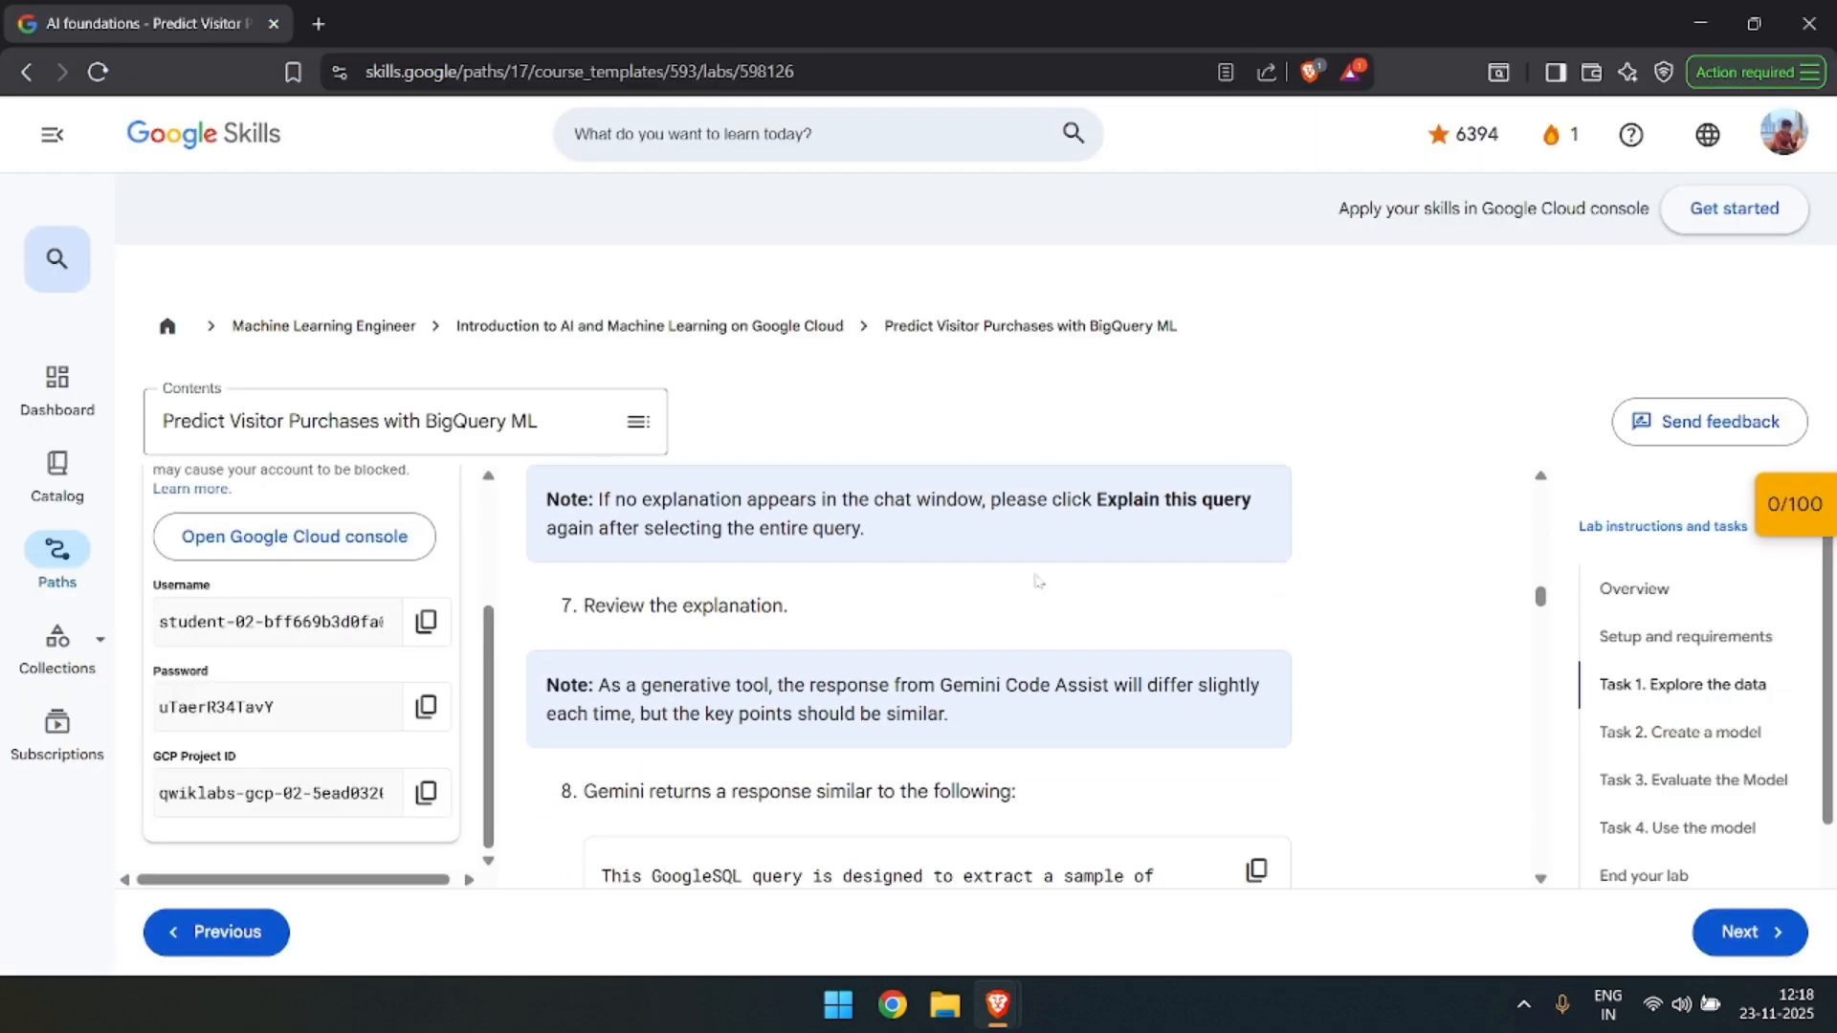
{"action": "scroll", "coordinate": [972, 628], "scroll_direction": "down", "scroll_amount": 3}
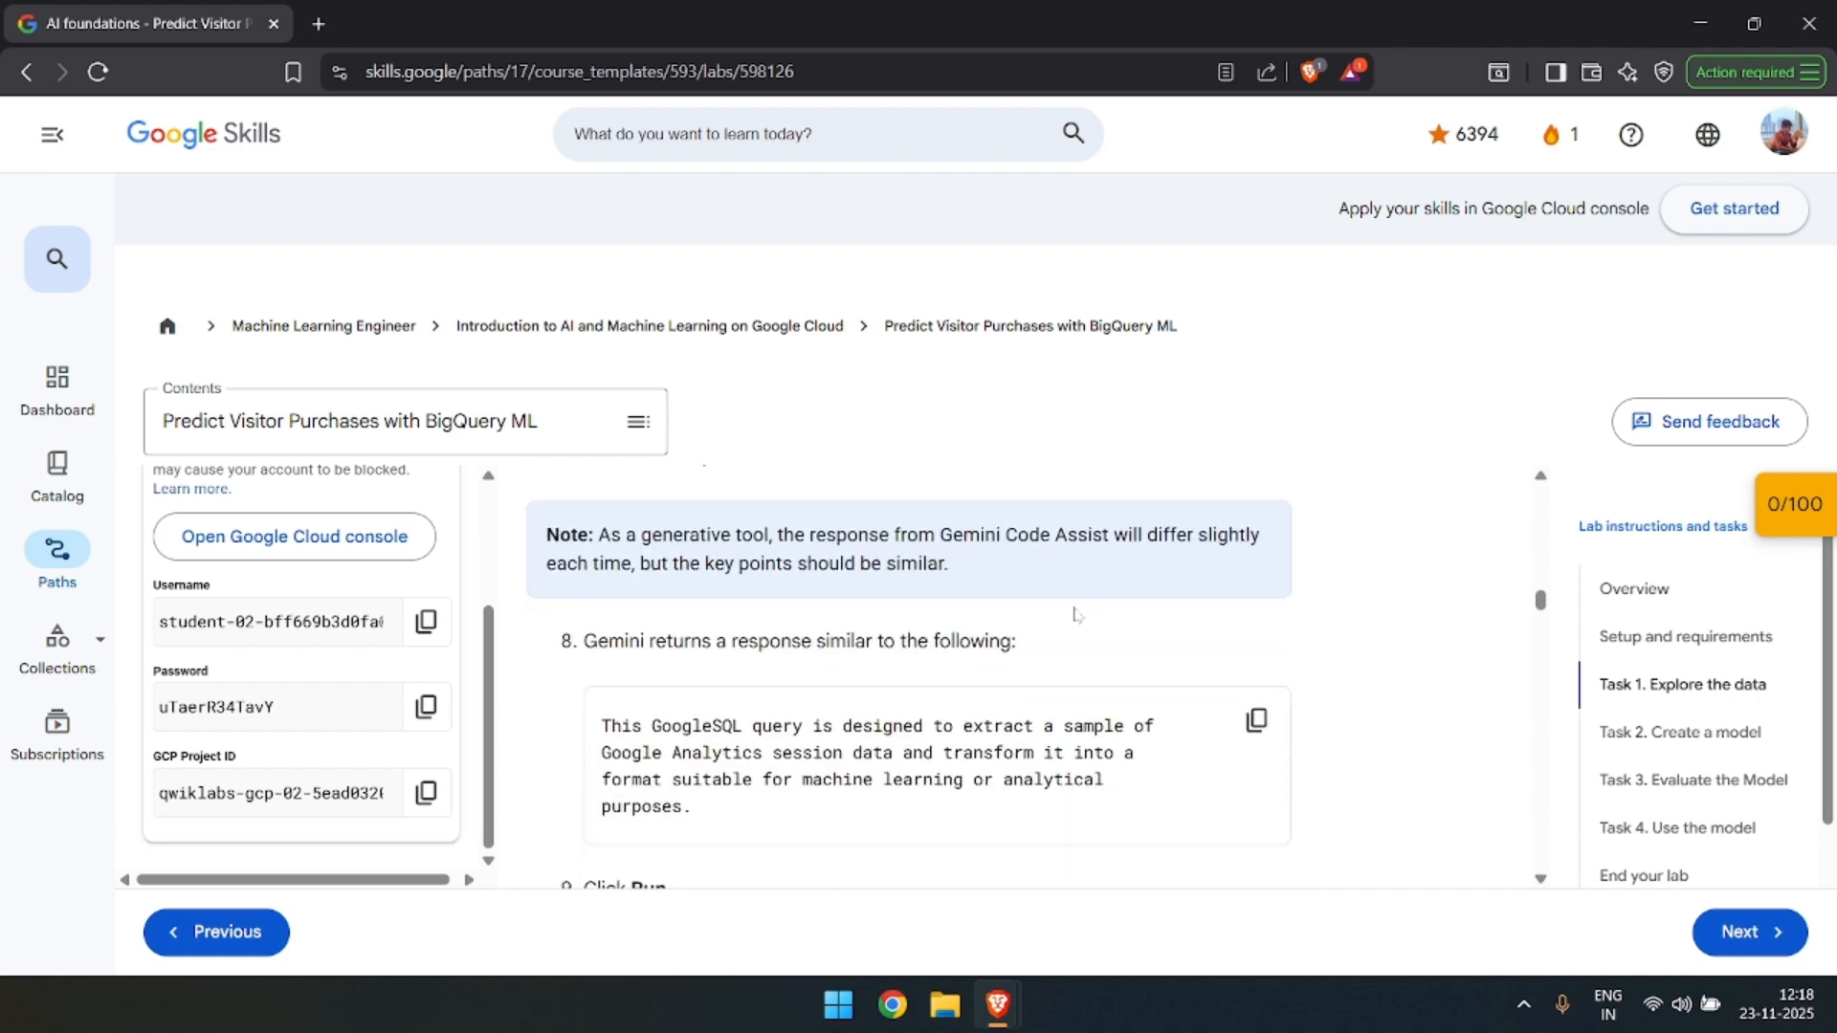
{"action": "scroll", "coordinate": [957, 574], "scroll_direction": "up", "scroll_amount": 1}
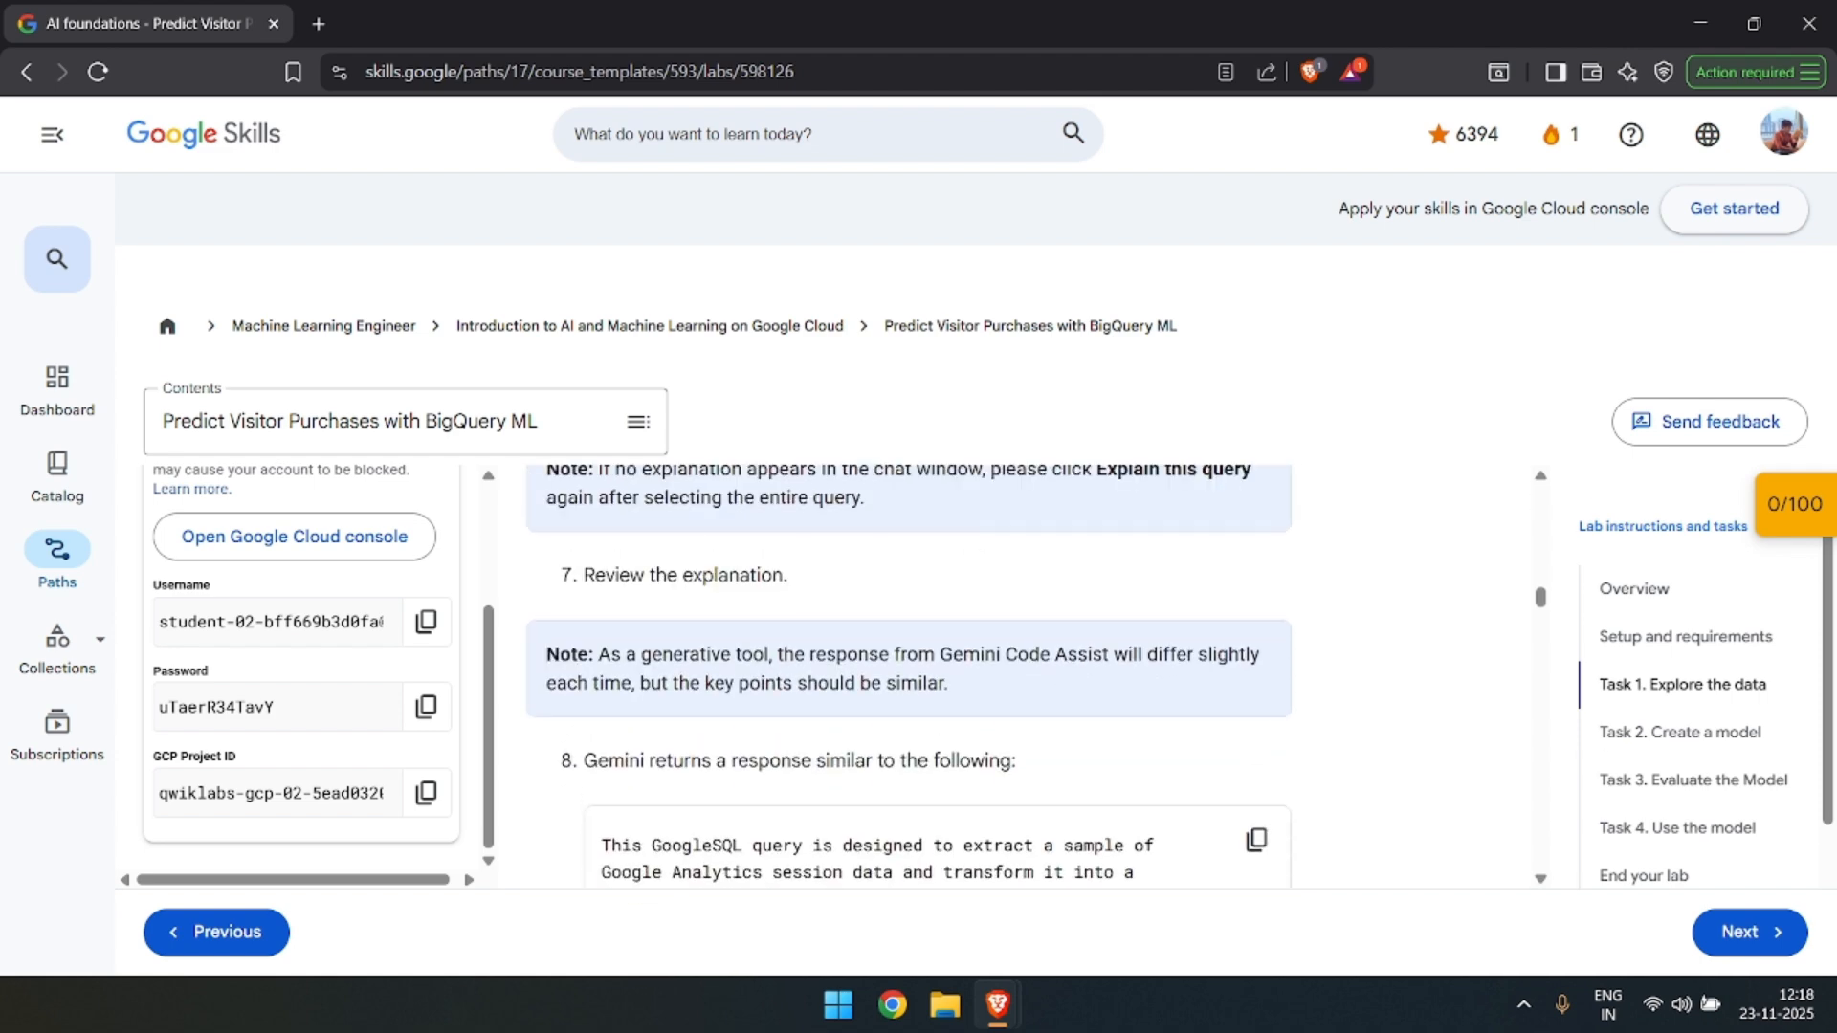
{"action": "scroll", "coordinate": [888, 553], "scroll_direction": "down", "scroll_amount": 2}
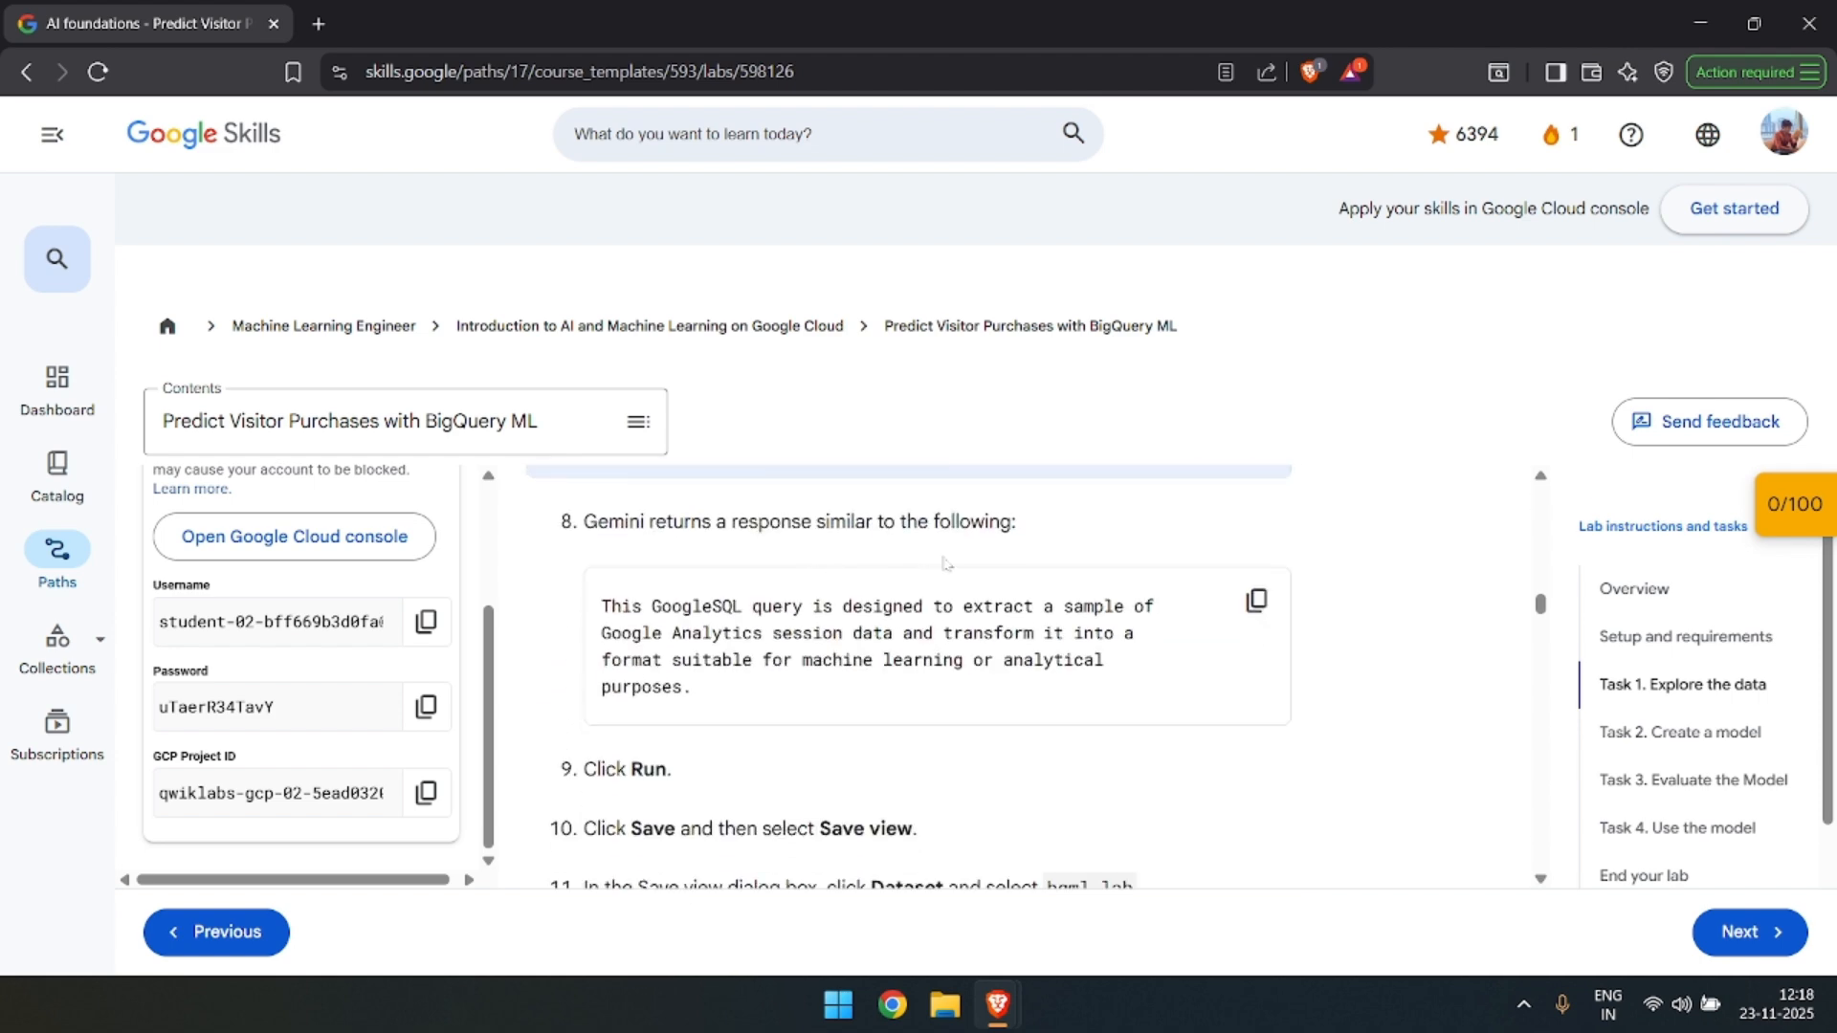
{"action": "scroll", "coordinate": [949, 565], "scroll_direction": "down", "scroll_amount": 2}
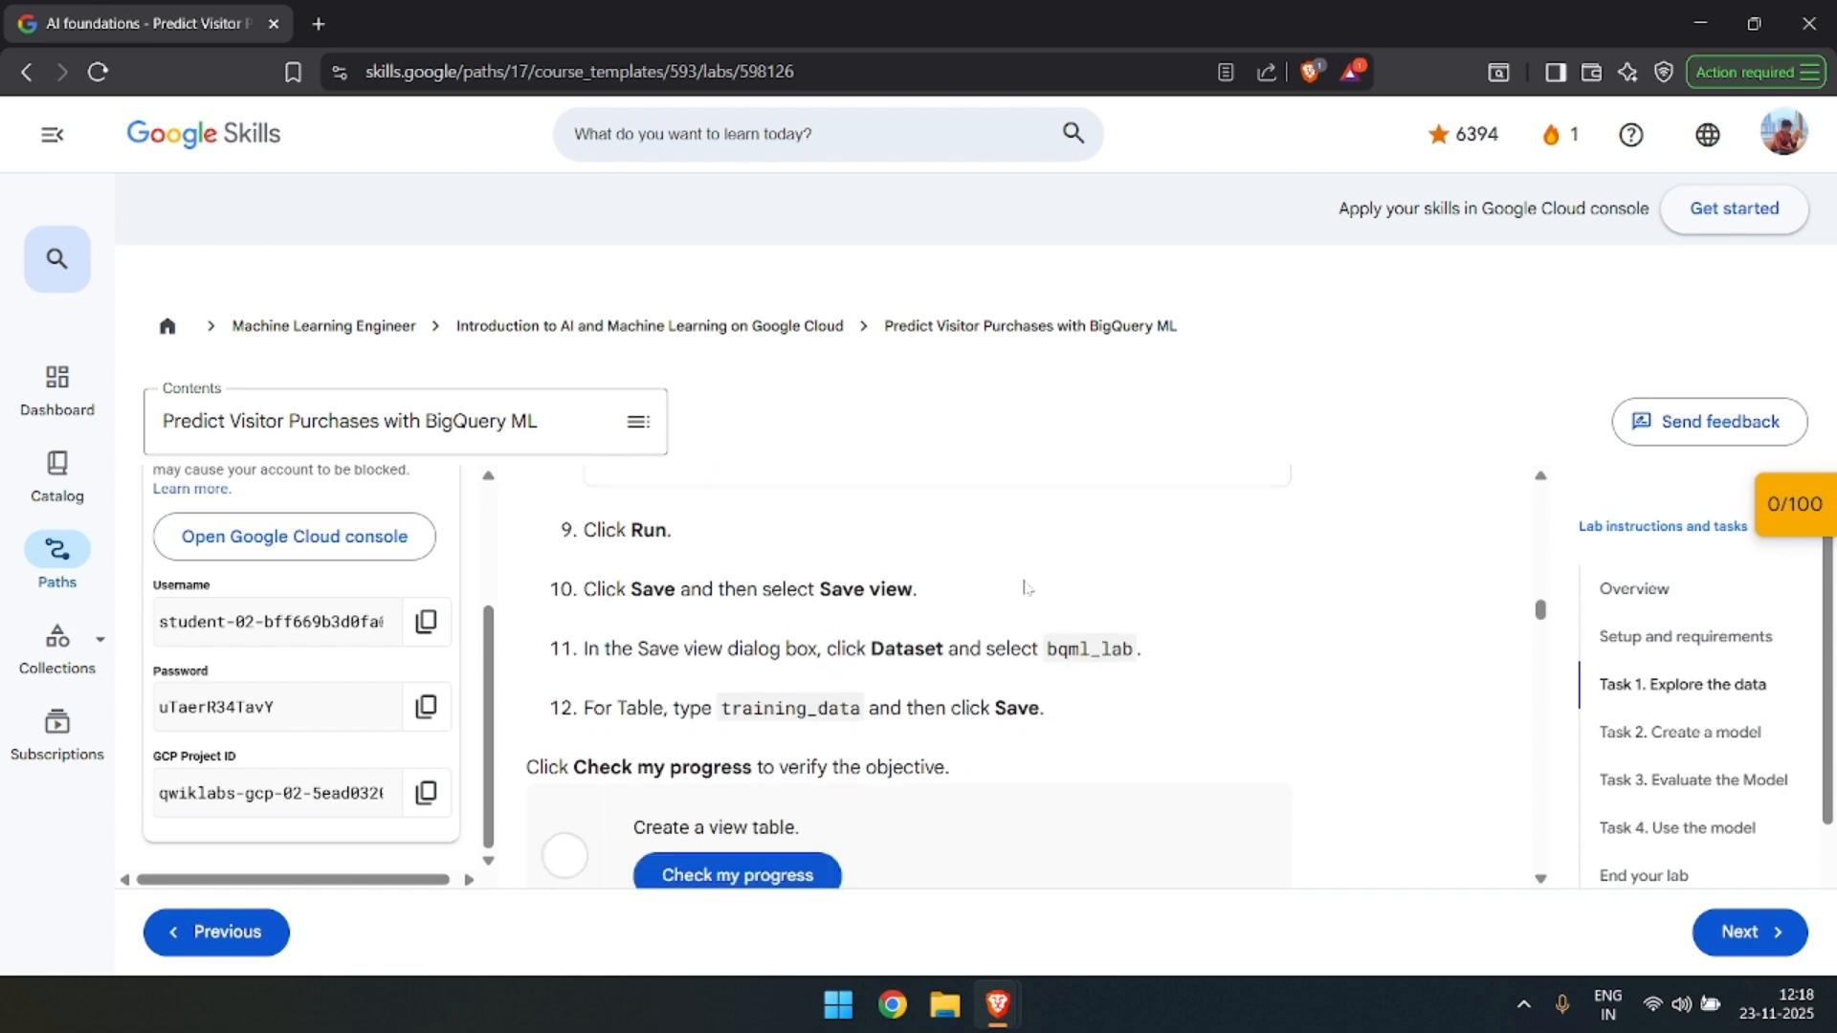
{"action": "key", "text": "alt+Tab"}
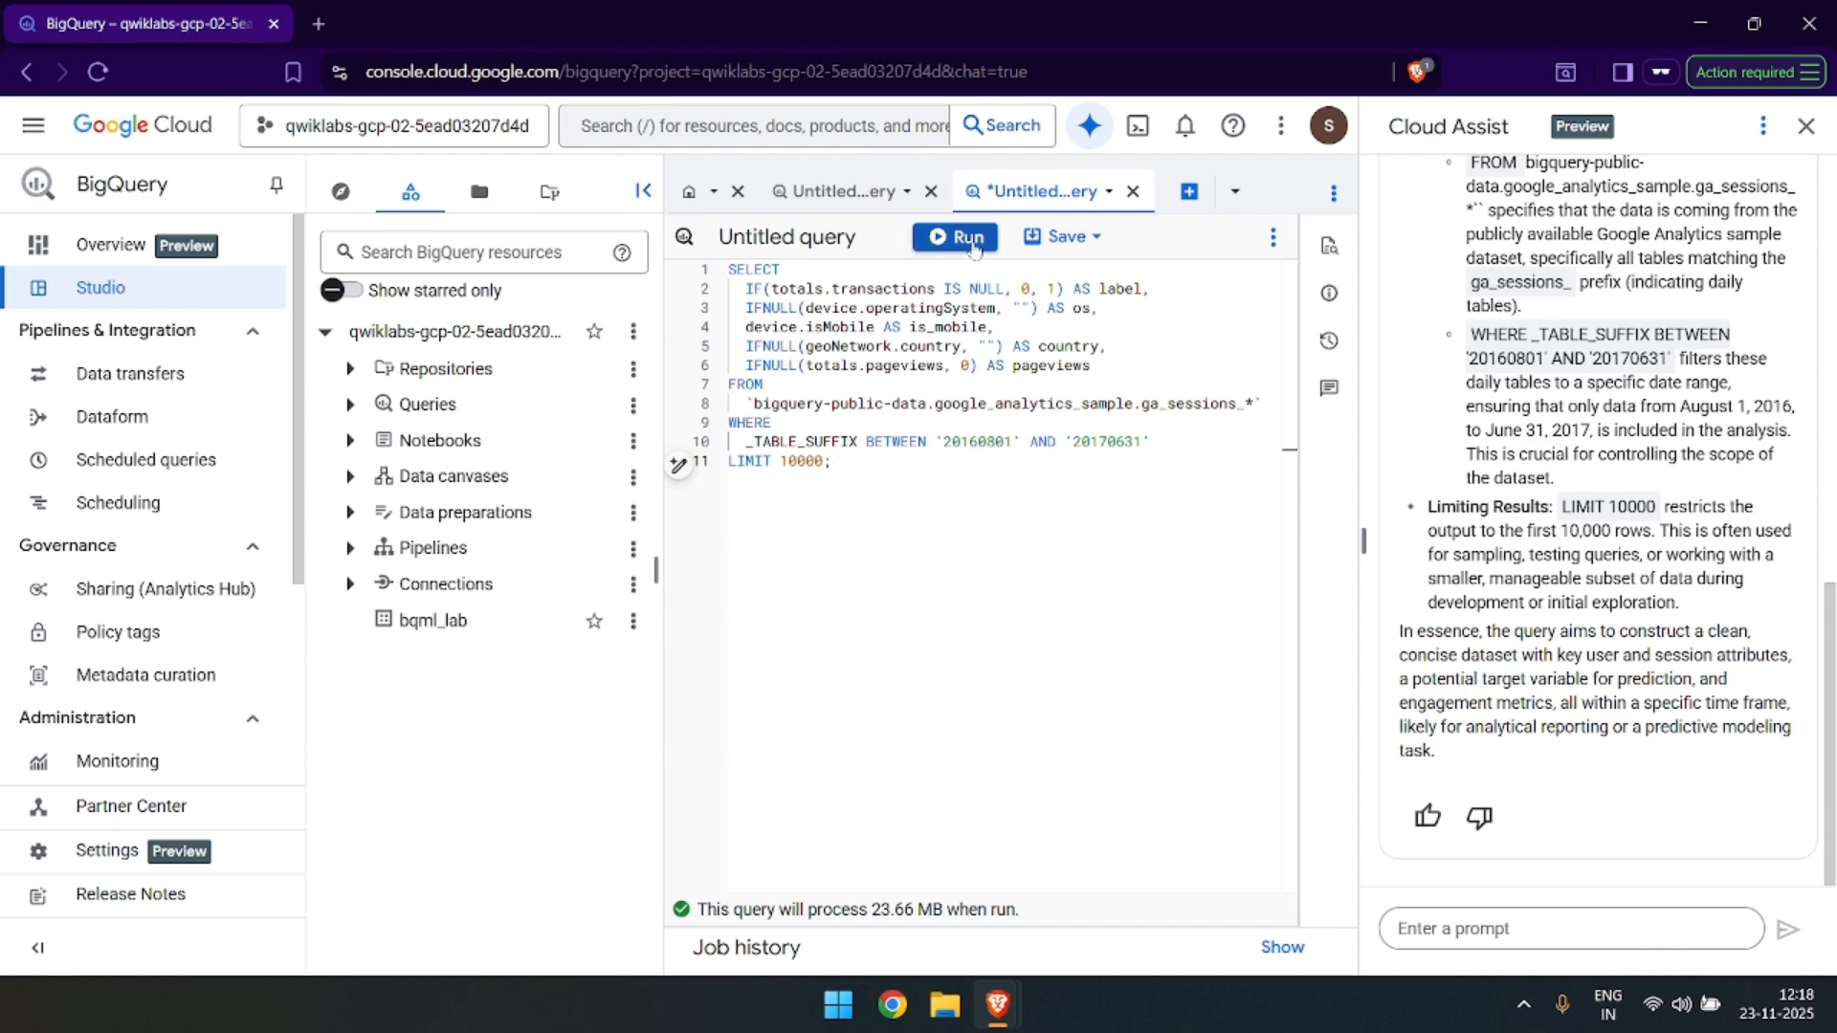
{"action": "left_click", "coordinate": [968, 237]}
Copy the table name training_data from the lab instructions and look over the query results in BigQuery.
{"action": "key", "text": "alt+Tab"}
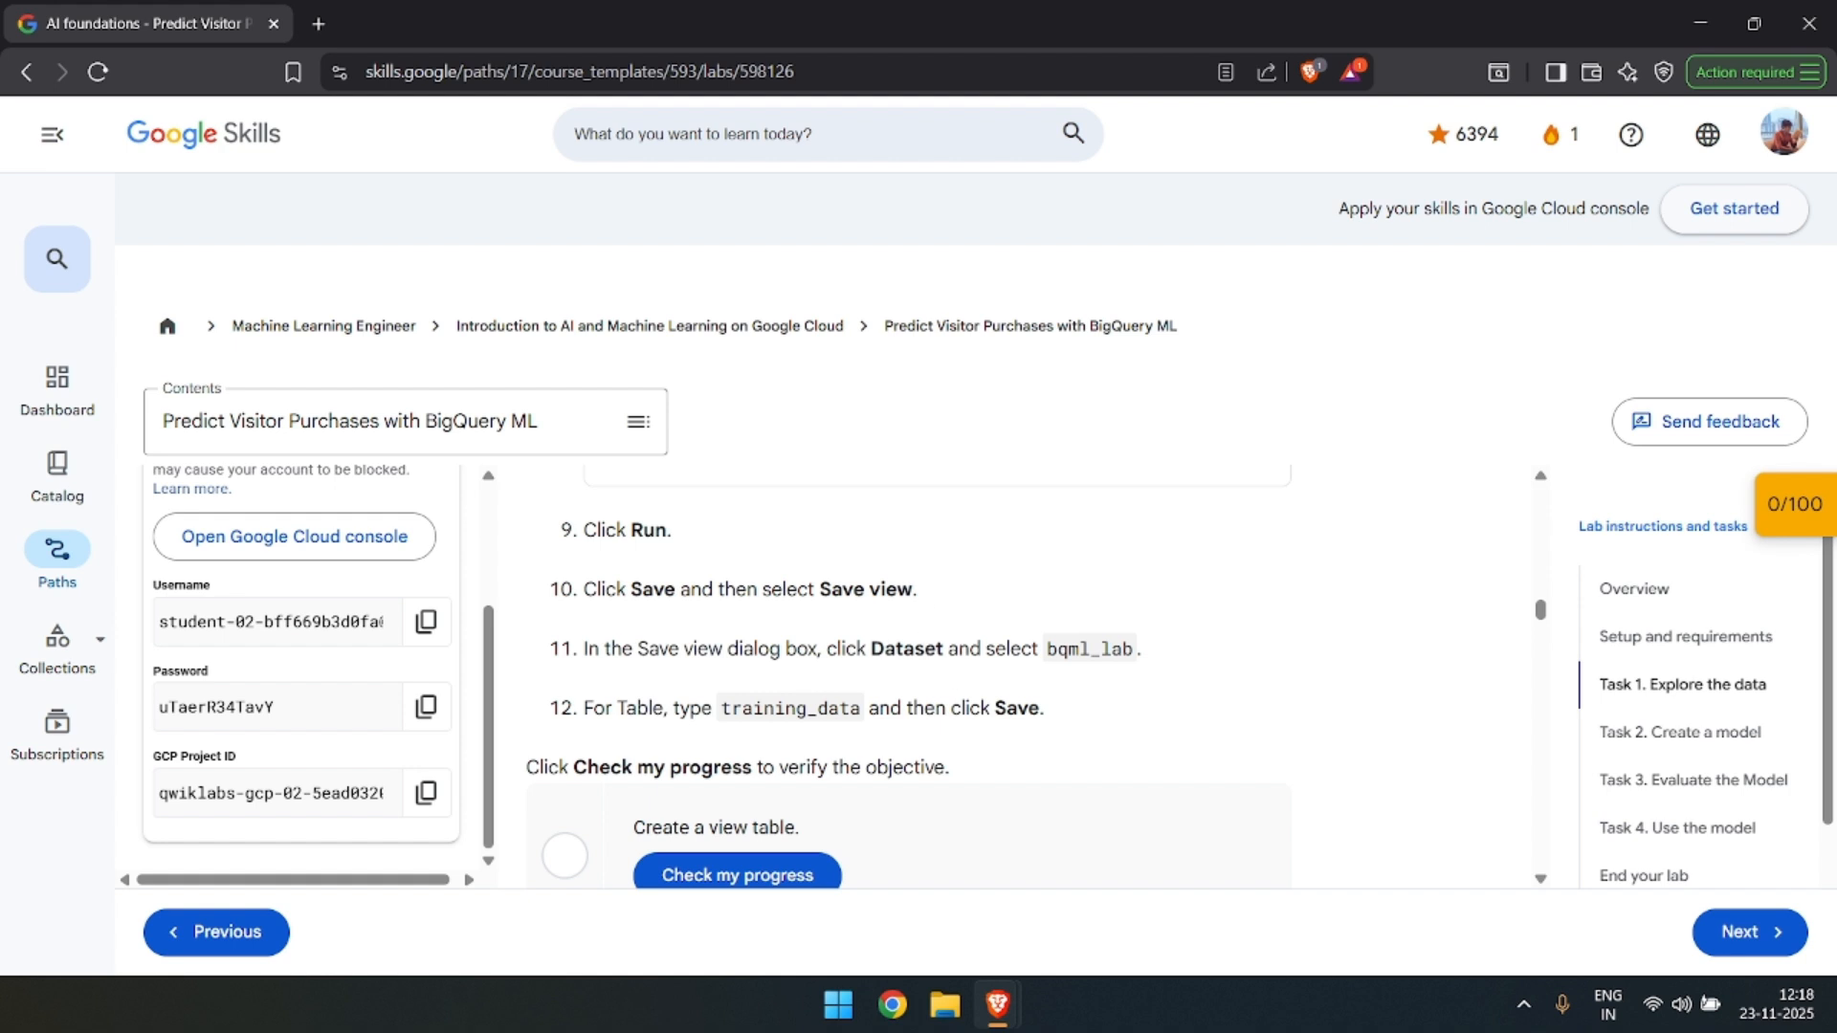
{"action": "double_click", "coordinate": [907, 650]}
{"action": "double_click", "coordinate": [792, 708]}
{"action": "key", "text": "ctrl+c"}
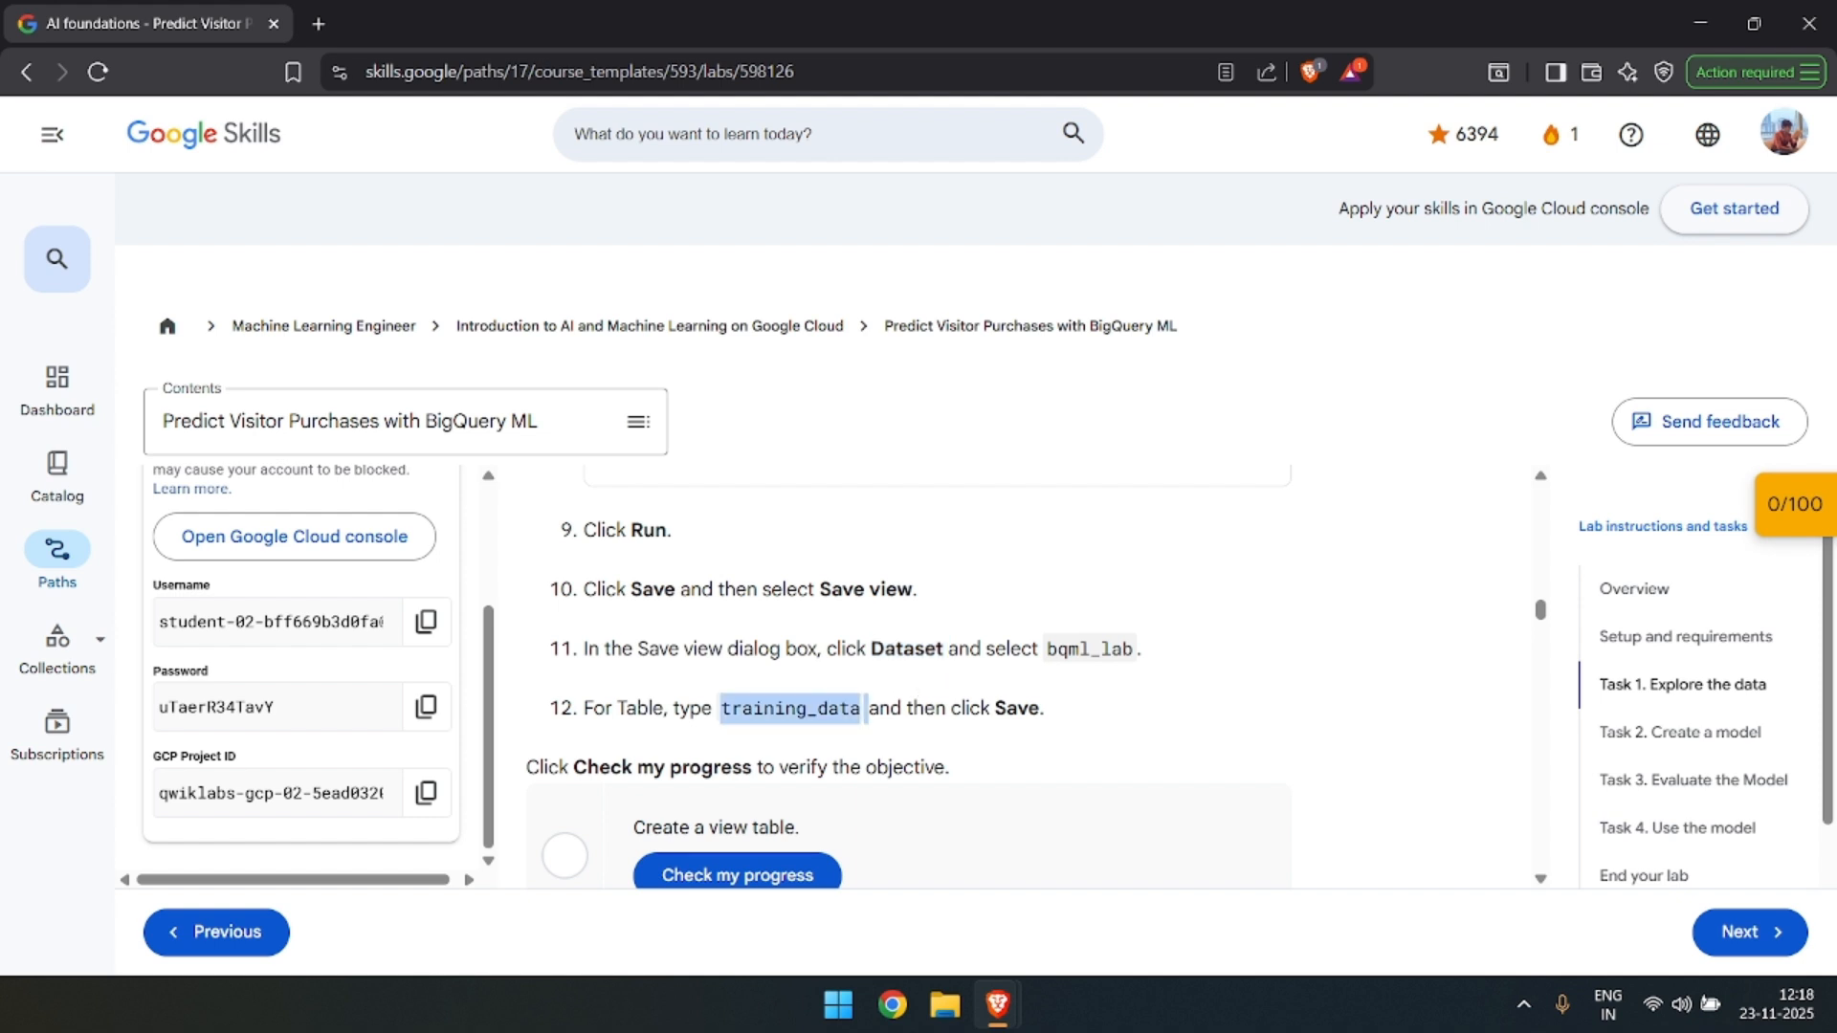
{"action": "key", "text": "alt+Tab"}
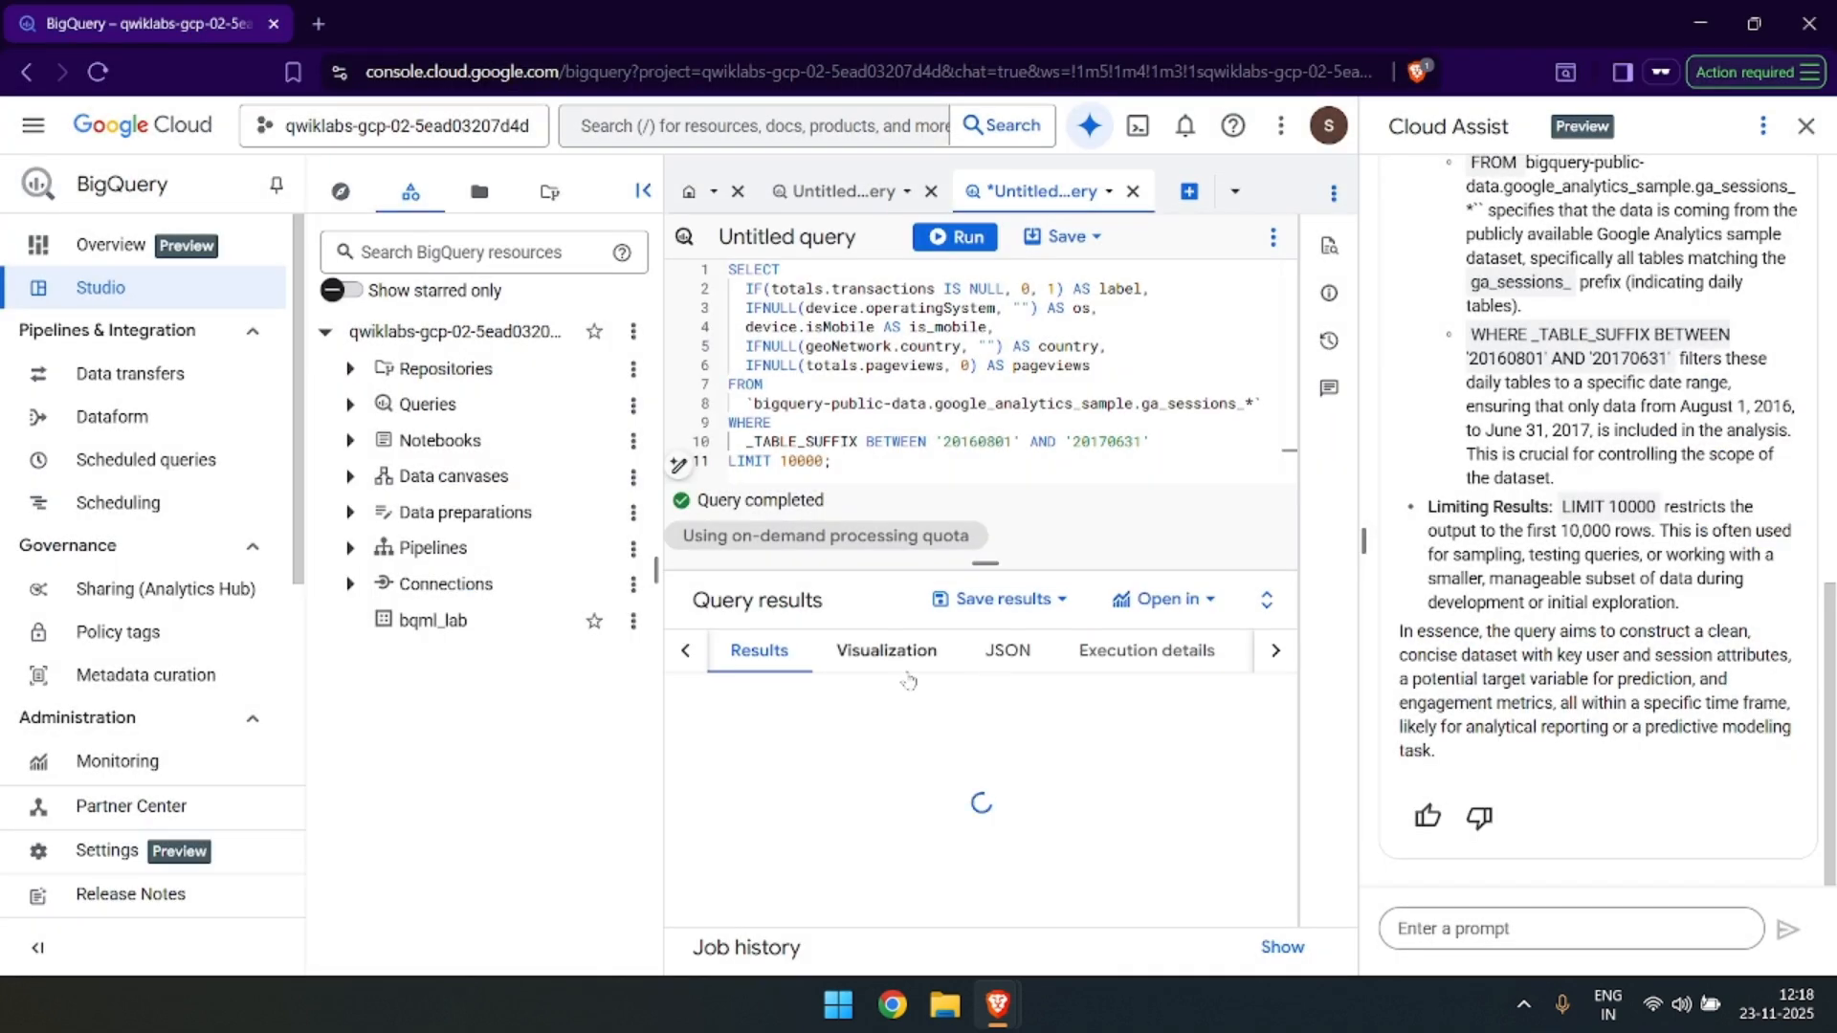
{"action": "scroll", "coordinate": [1014, 775], "scroll_direction": "down", "scroll_amount": 7}
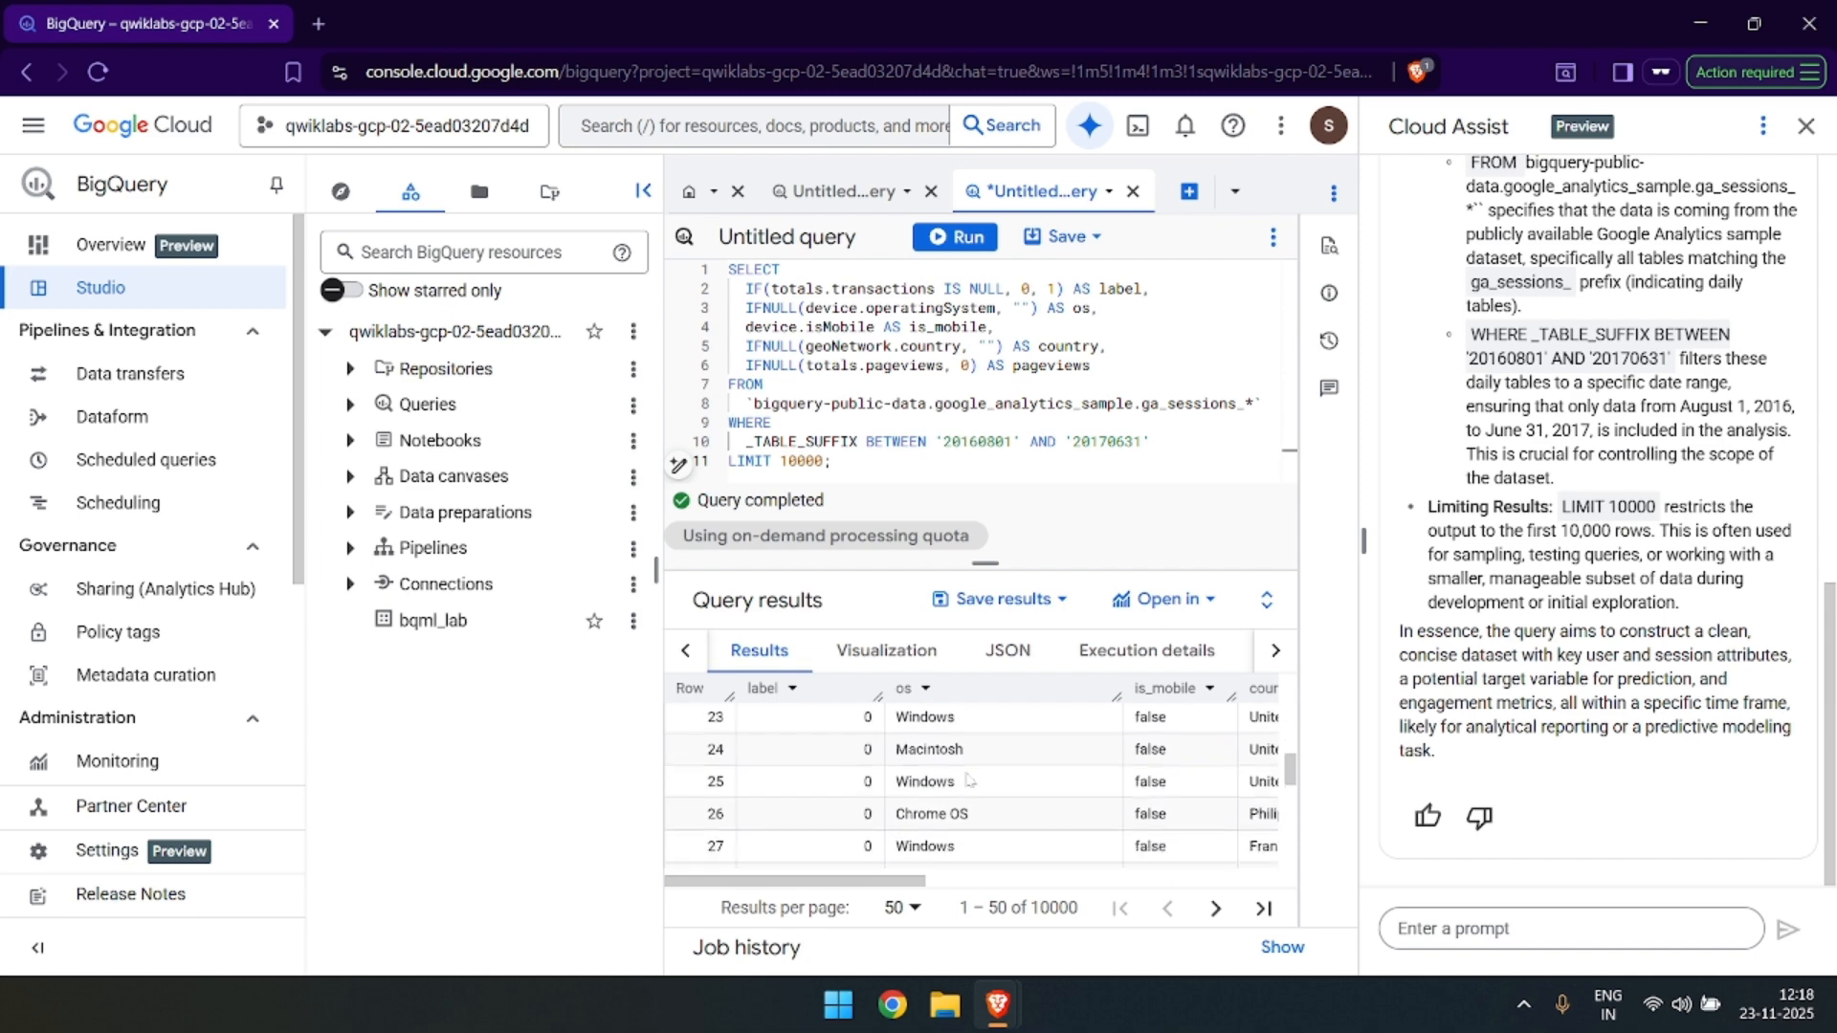
{"action": "scroll", "coordinate": [1031, 790], "scroll_direction": "up", "scroll_amount": 7}
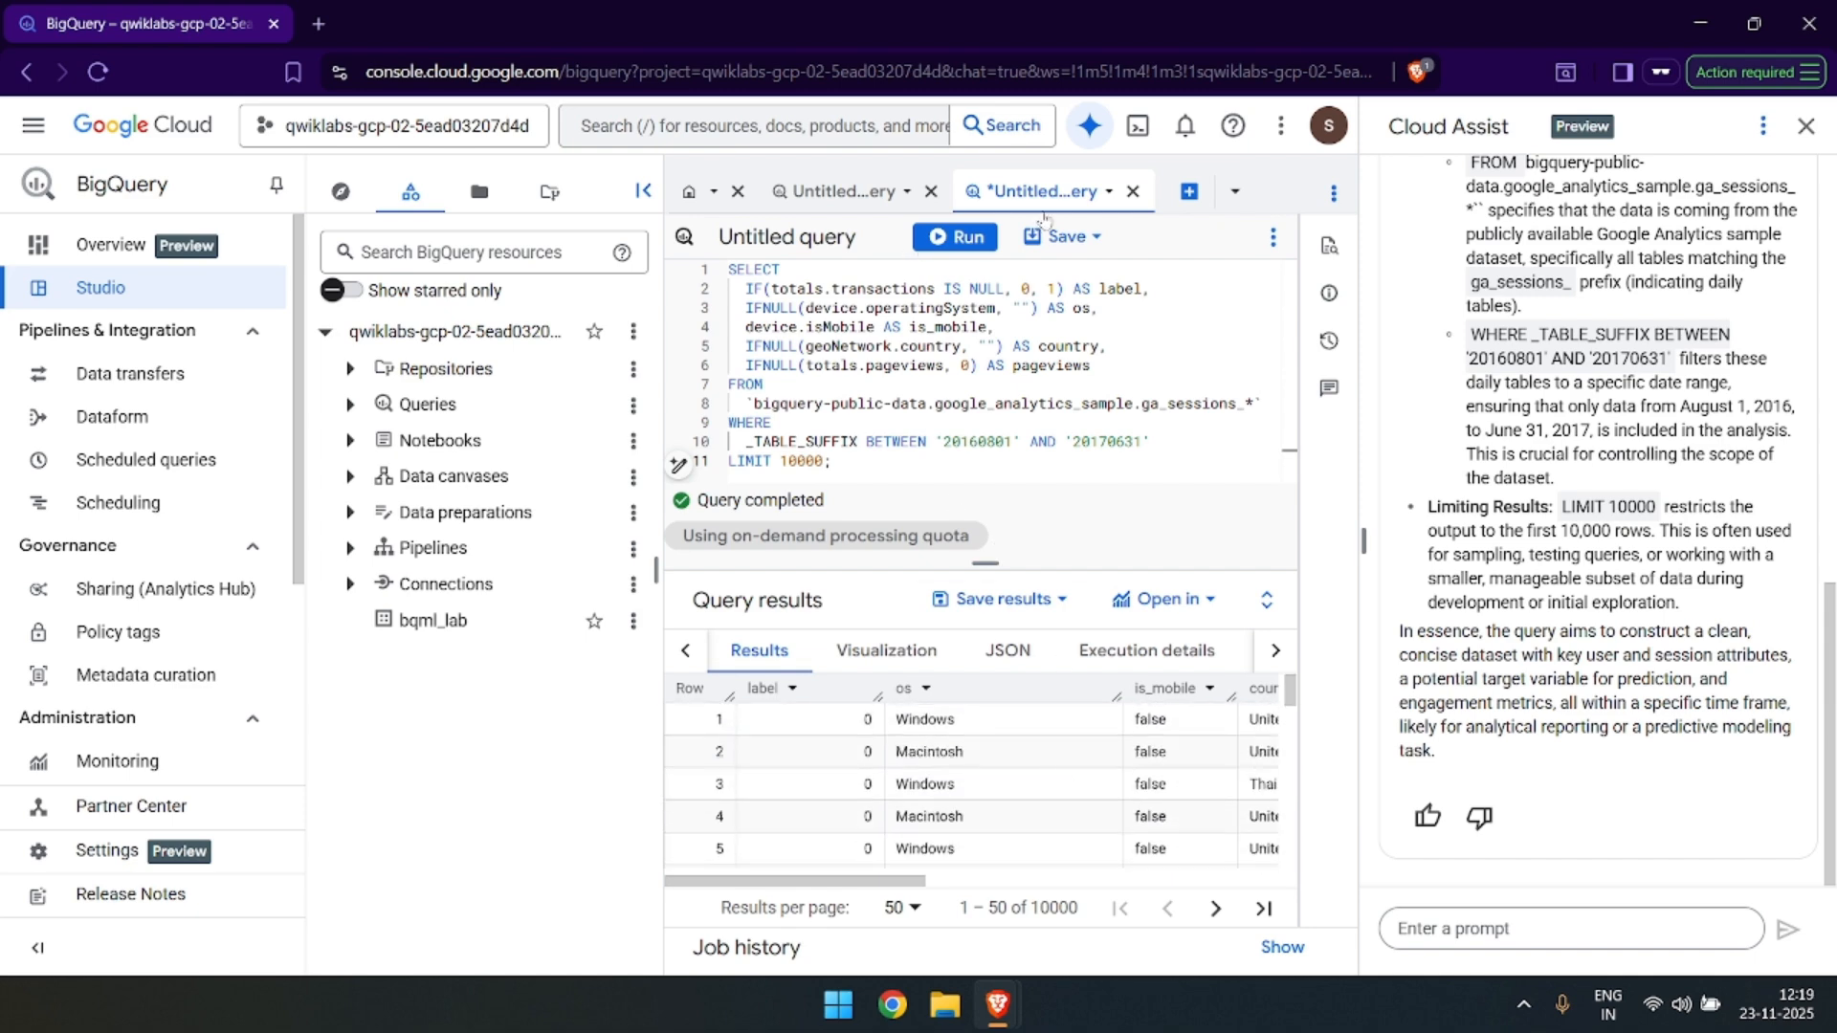
Save the query as a view named training_data in the bqml_lab dataset.
{"action": "left_click", "coordinate": [1079, 239]}
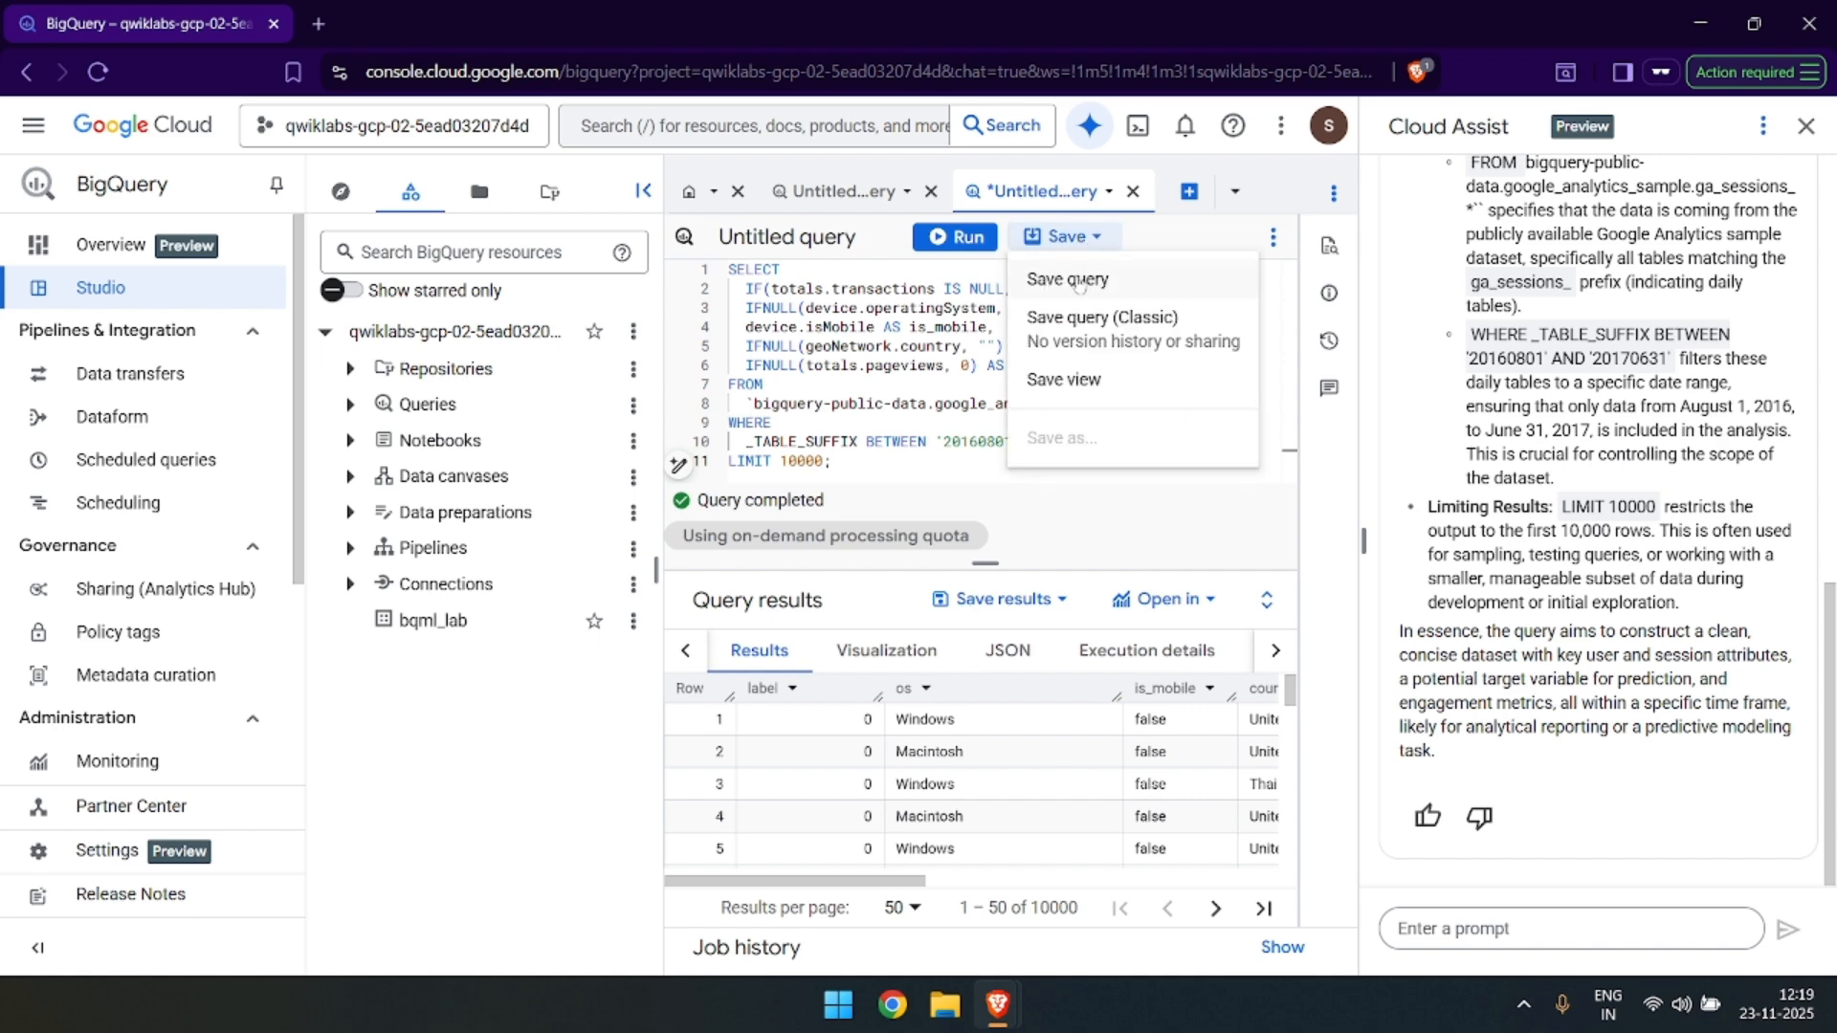
{"action": "left_click", "coordinate": [1067, 382]}
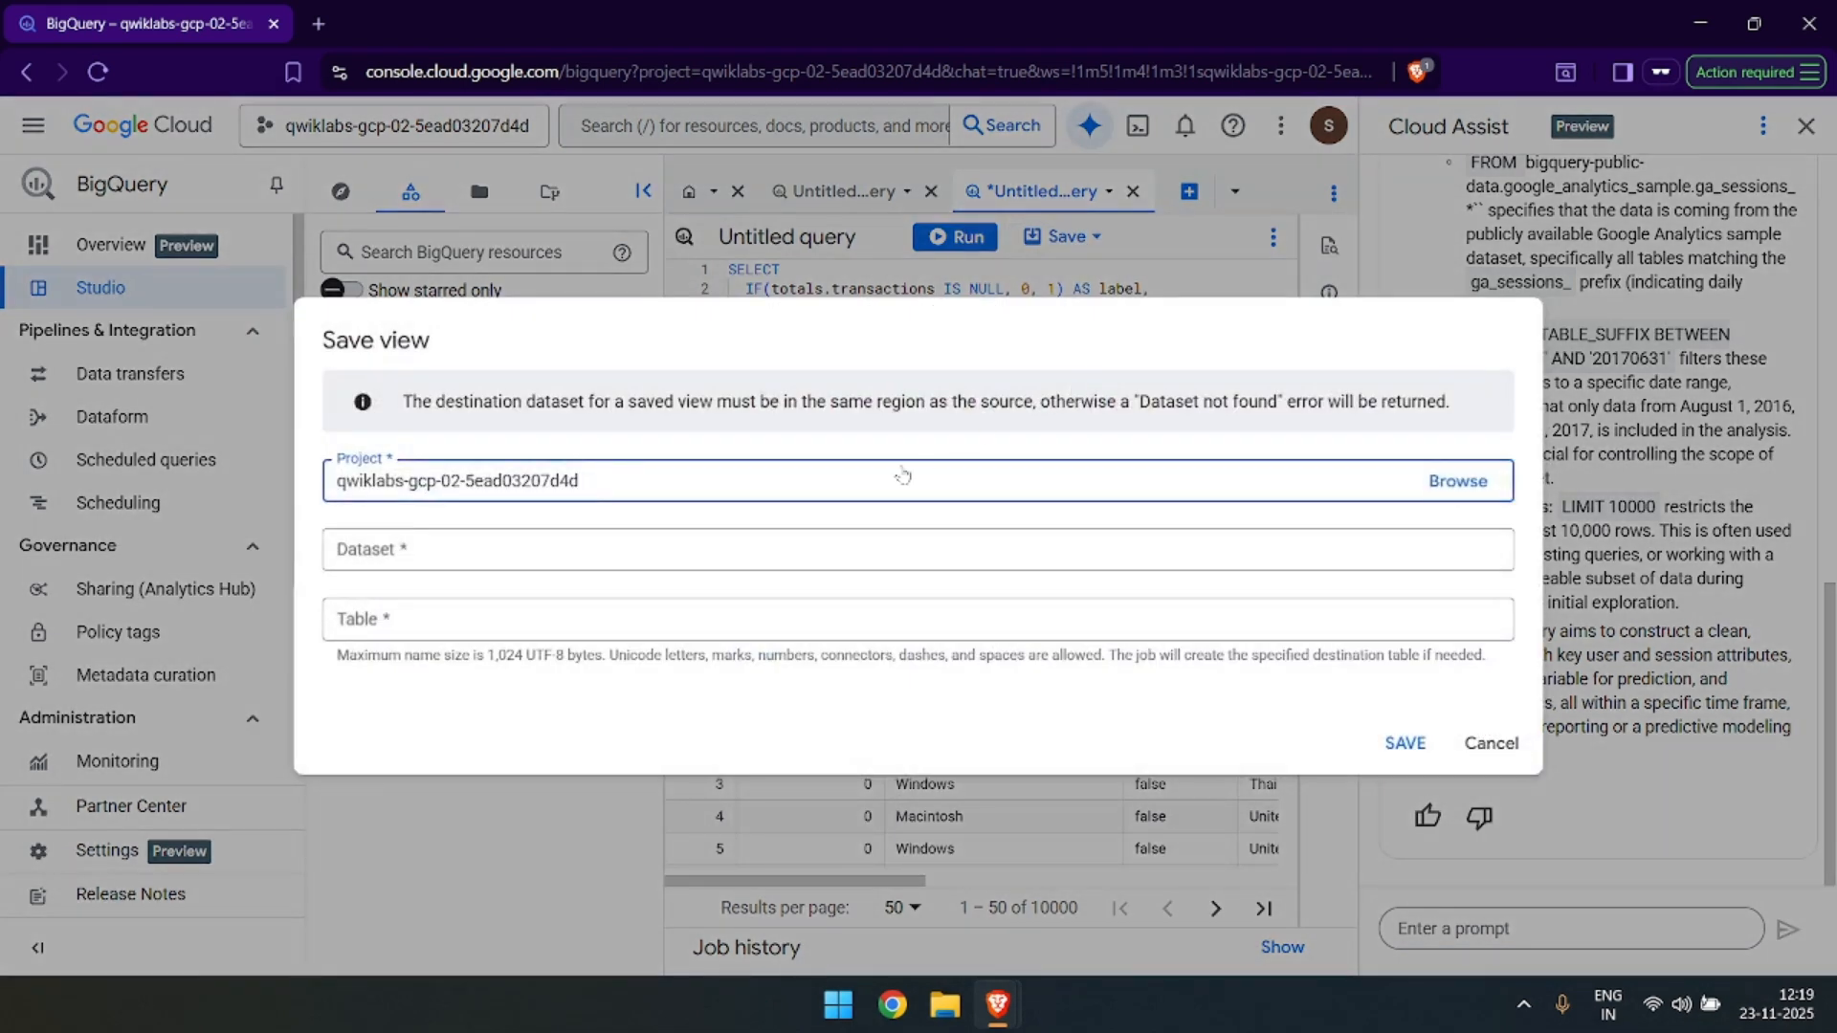
{"action": "left_click", "coordinate": [536, 558]}
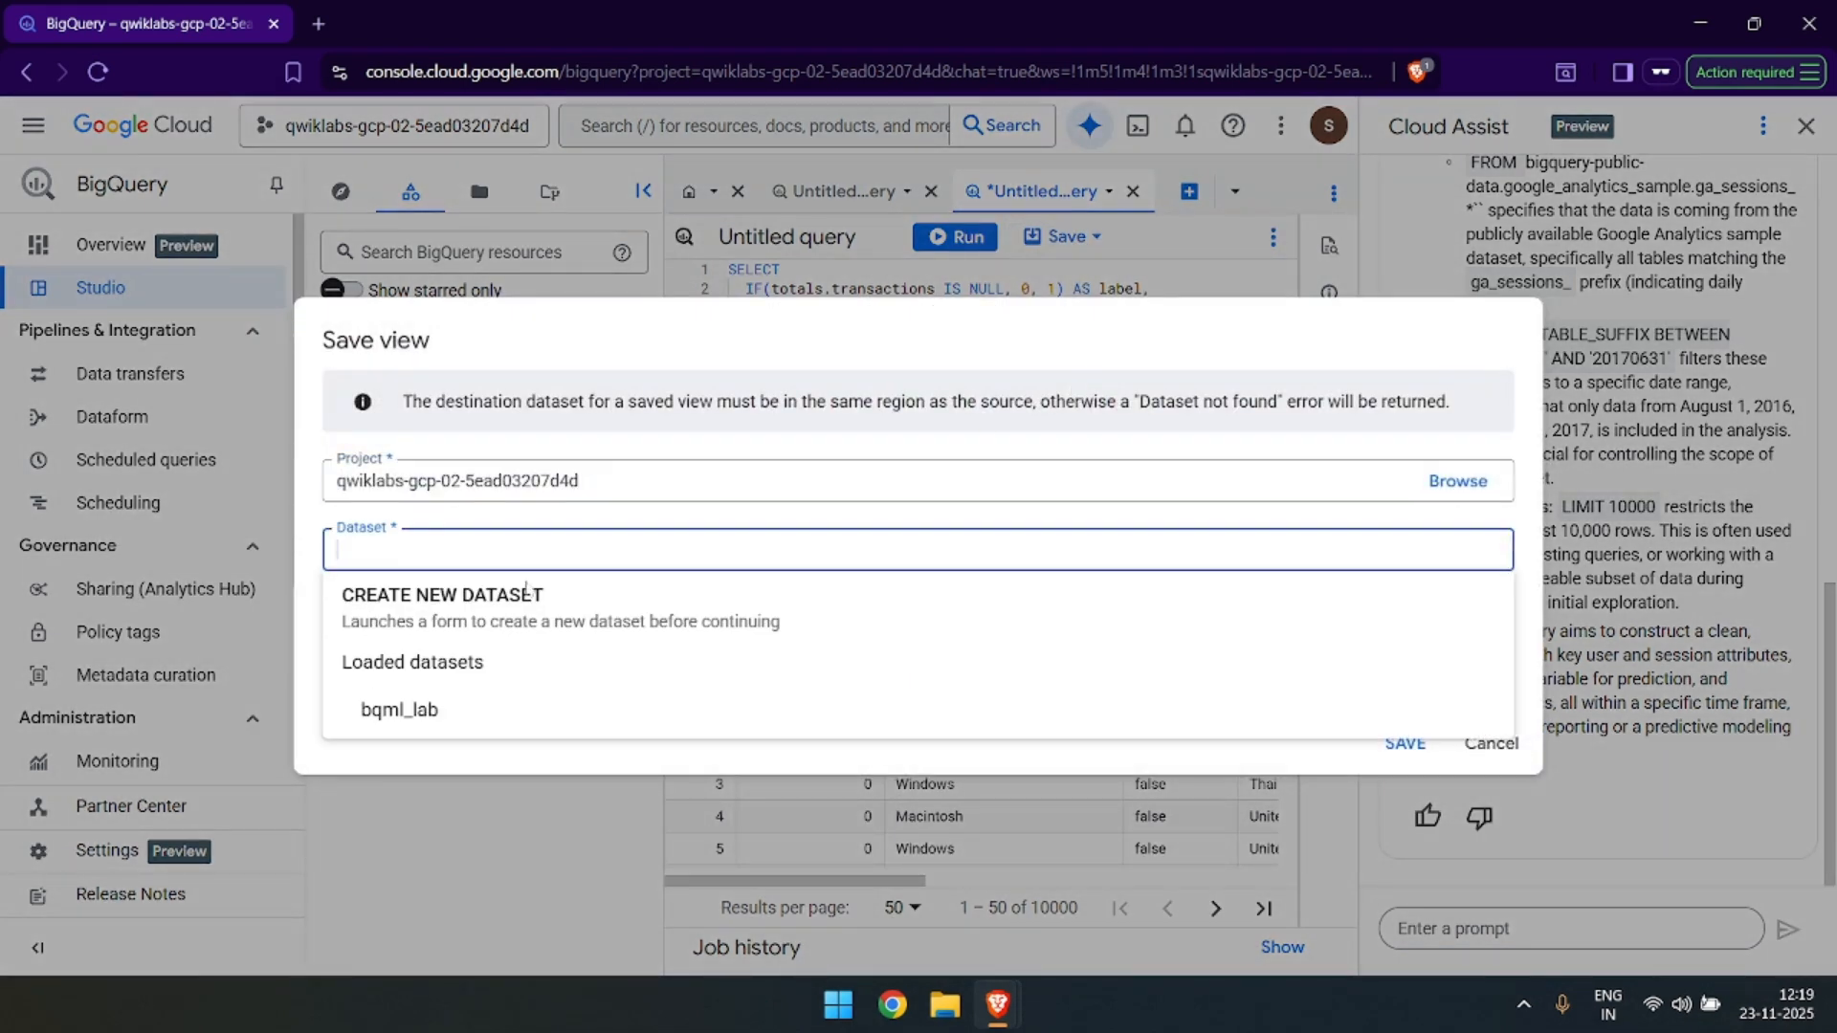
{"action": "left_click", "coordinate": [423, 709]}
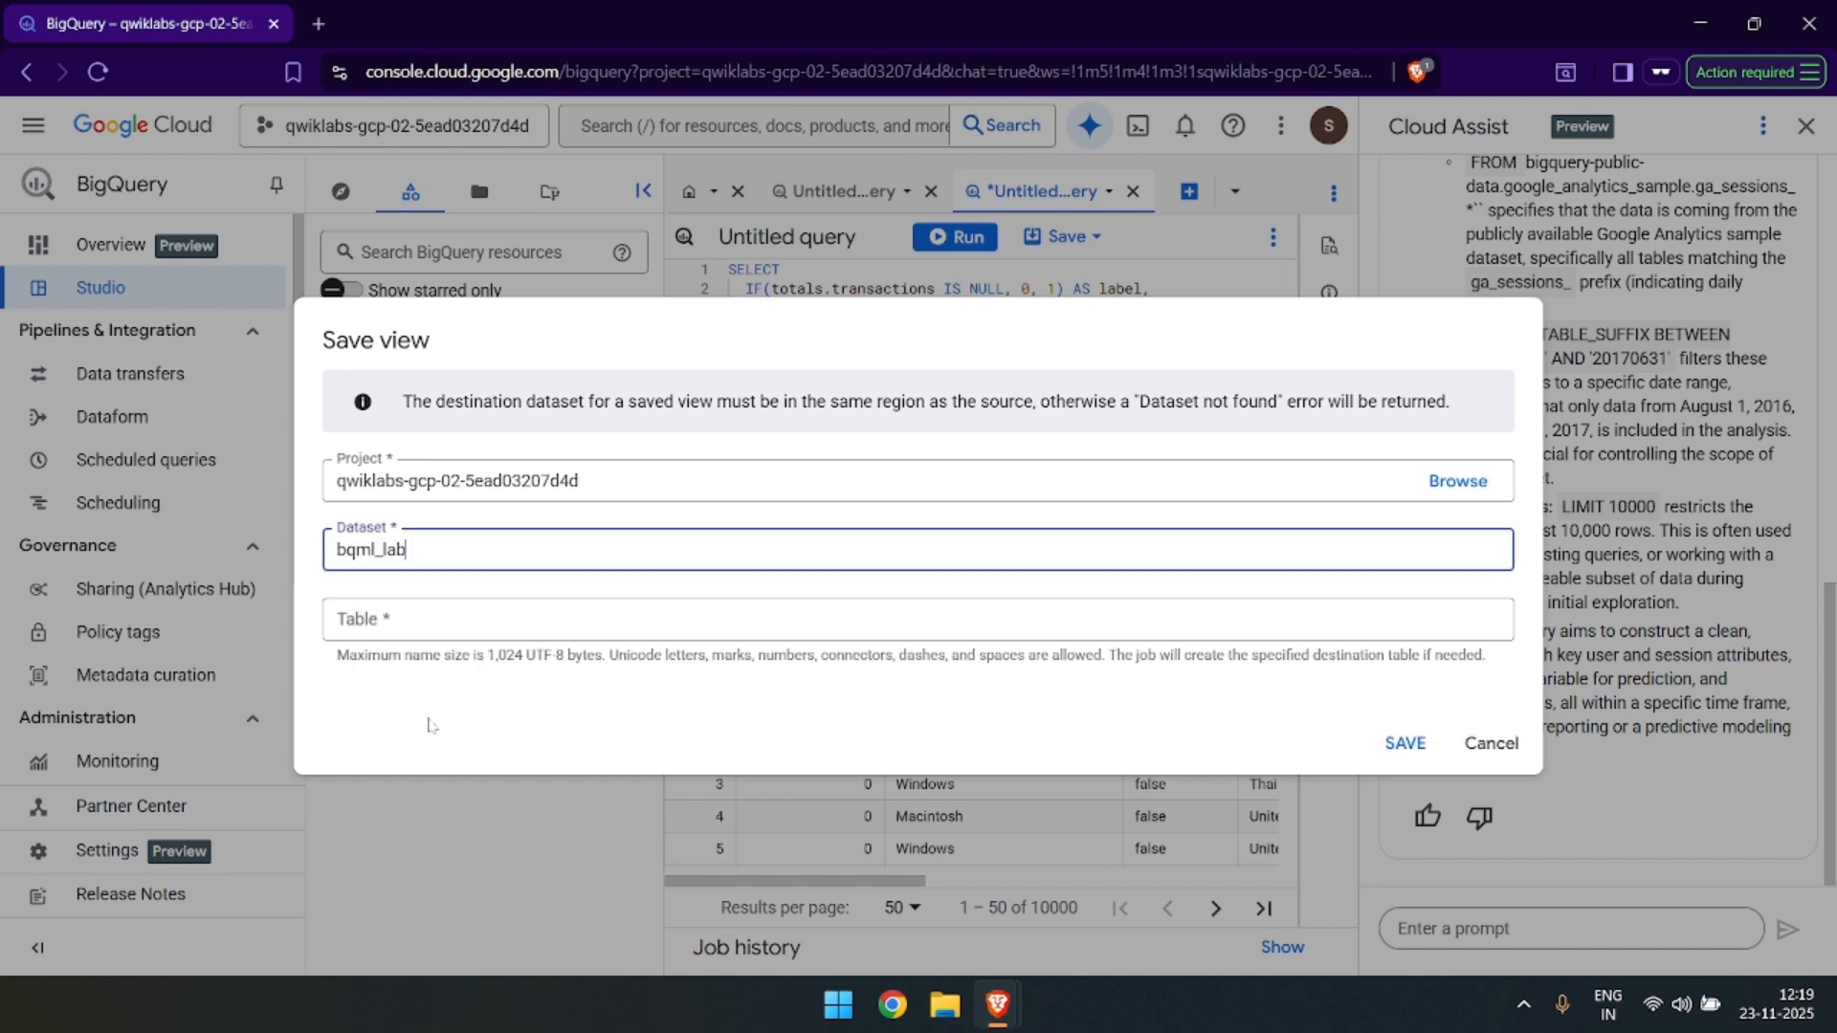
{"action": "left_click", "coordinate": [422, 619]}
{"action": "key", "text": "ctrl+v"}
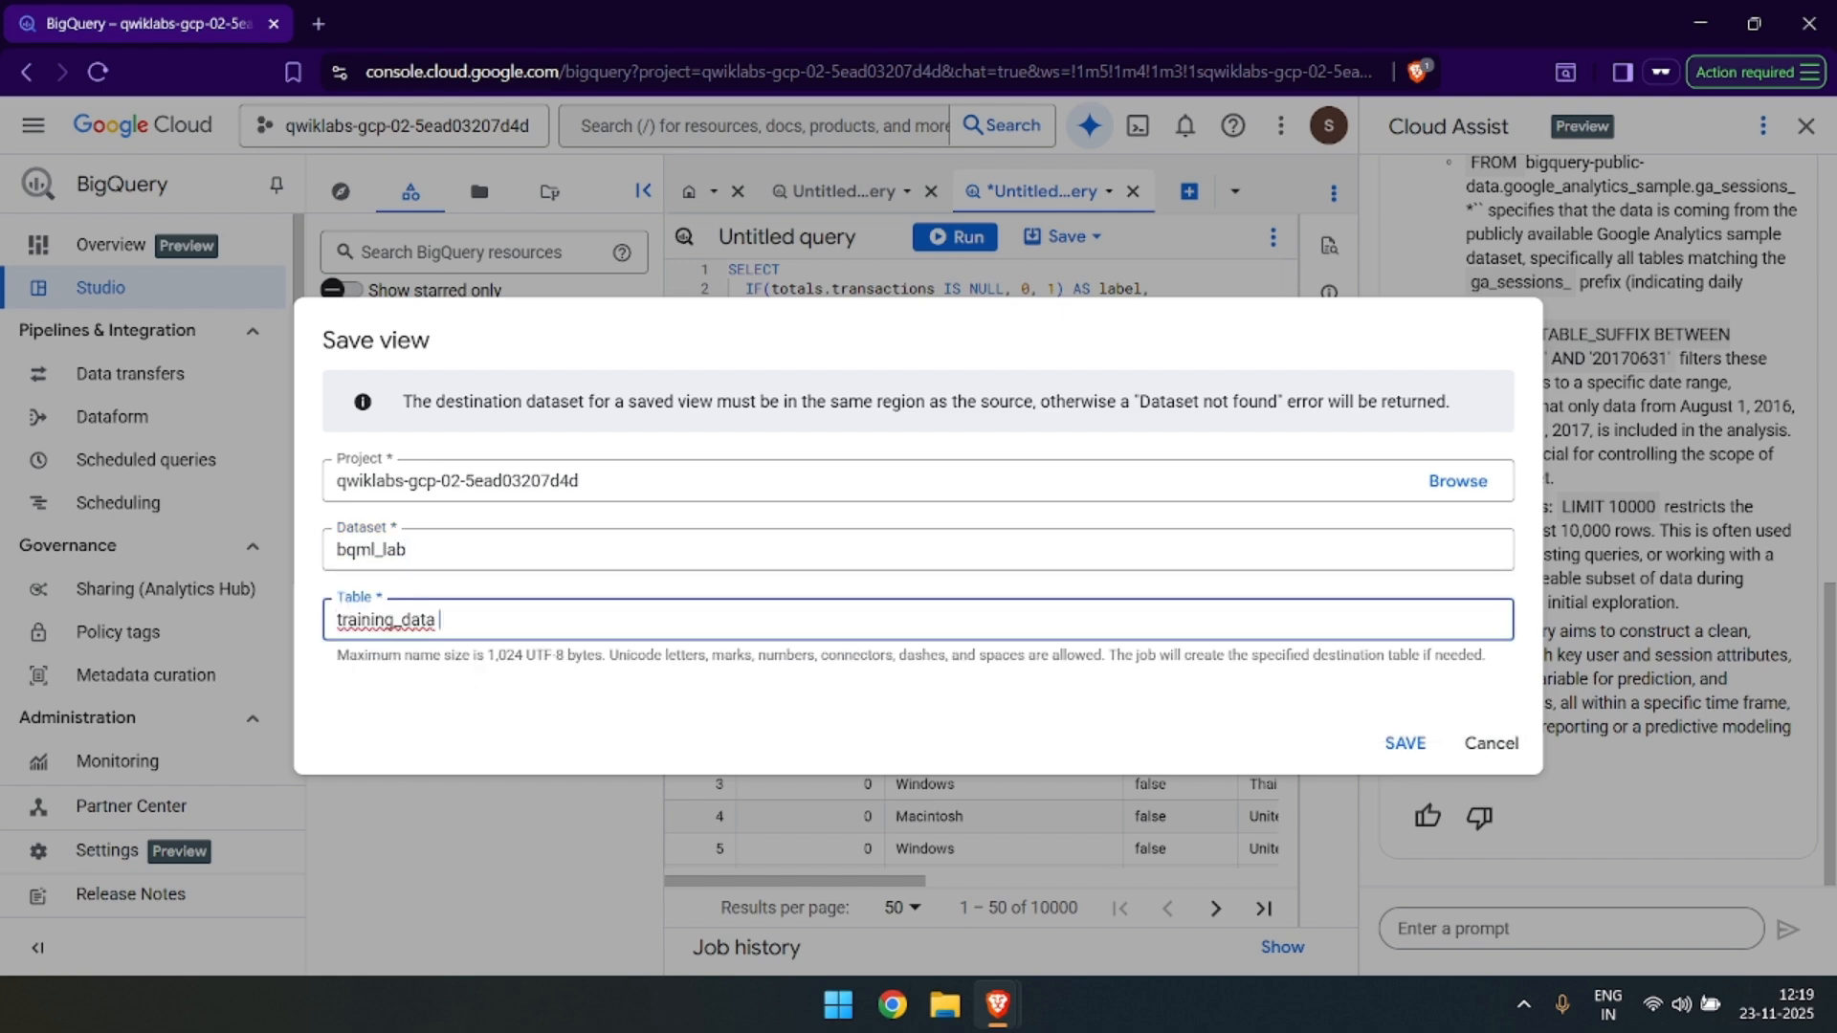
{"action": "key", "text": "BackSpace"}
{"action": "left_click", "coordinate": [1425, 748]}
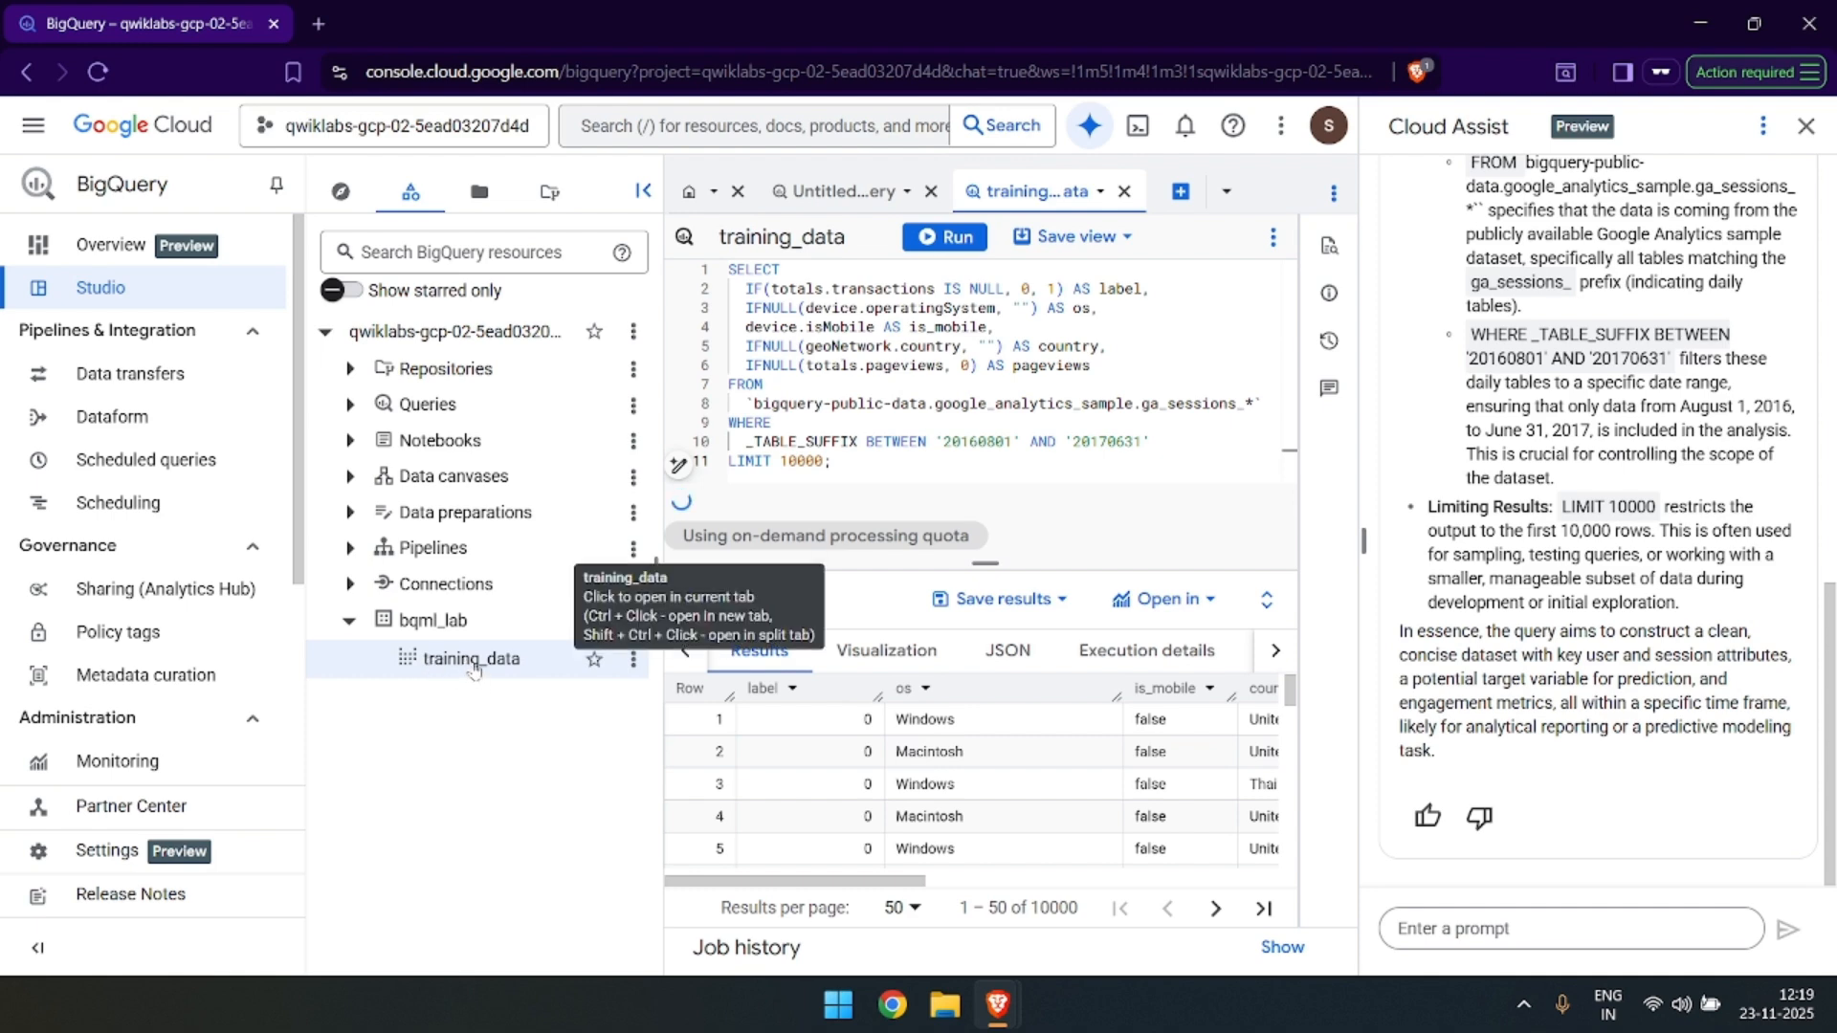
Return to the Google Skills lab page and check the progress of the "Create a view table" objective.
{"action": "key", "text": "alt+Tab"}
{"action": "scroll", "coordinate": [751, 636], "scroll_direction": "down", "scroll_amount": 3}
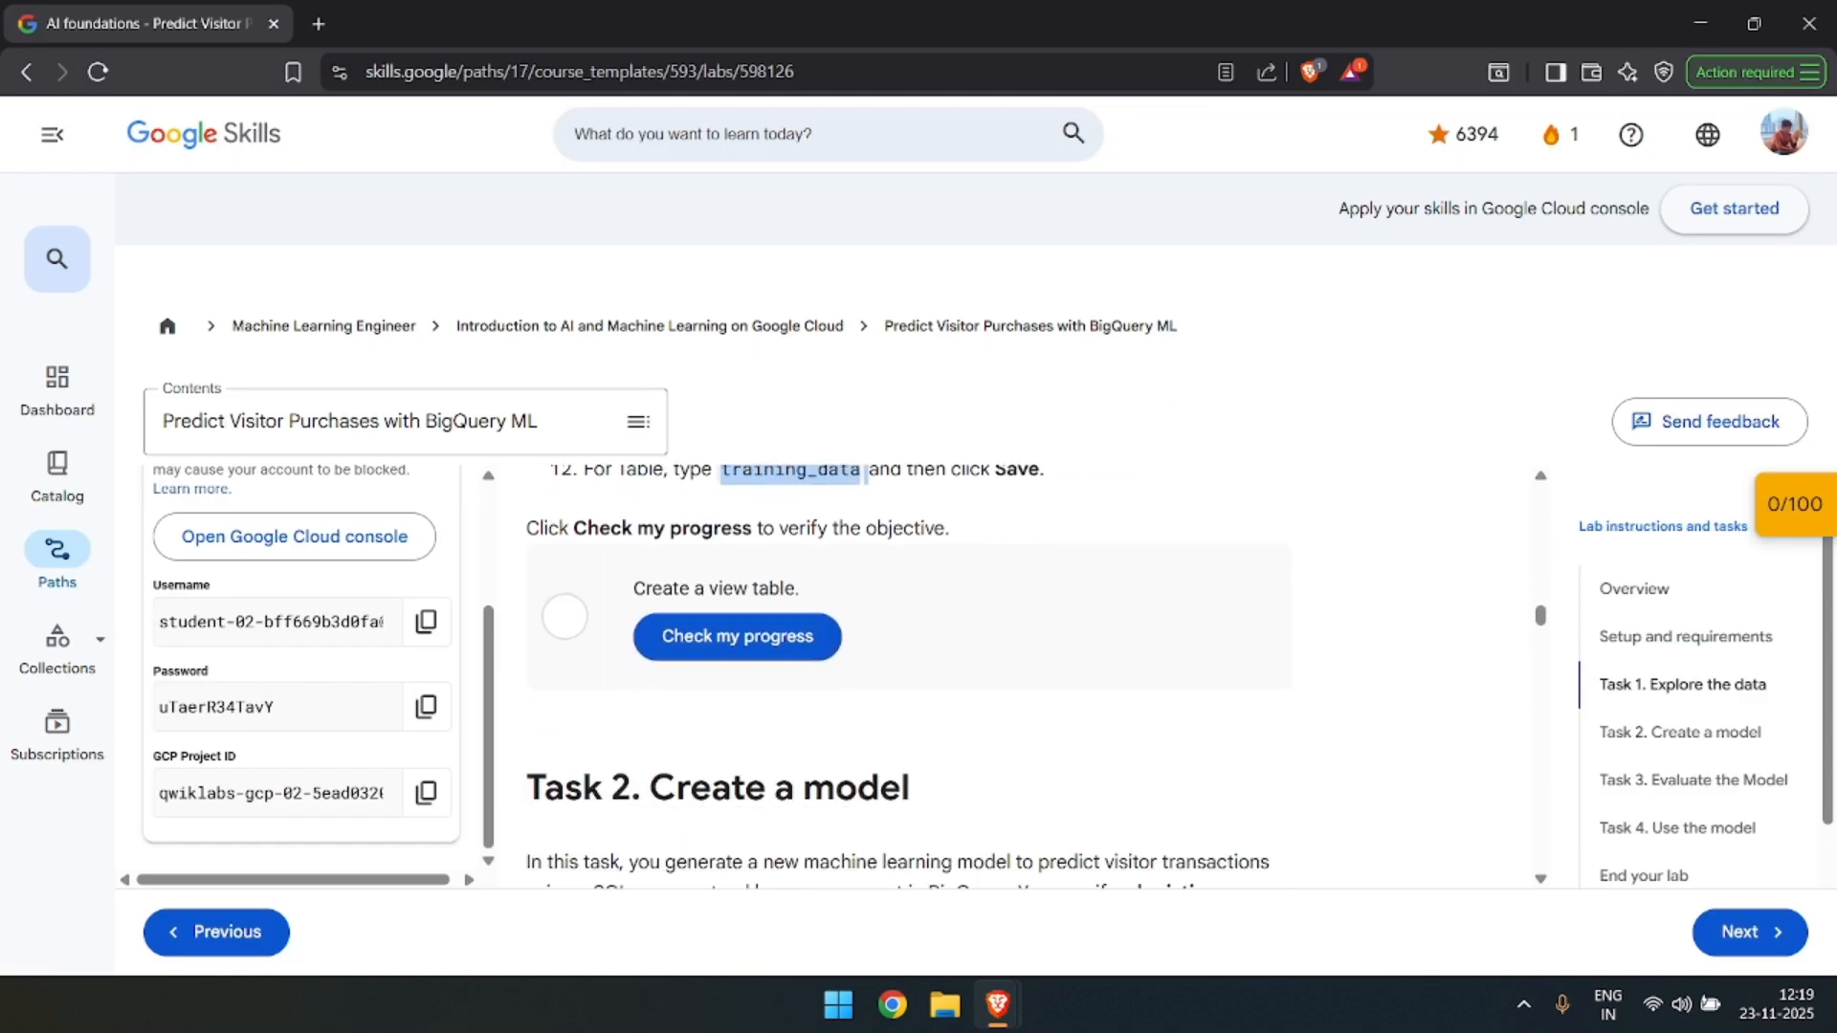
{"action": "left_click", "coordinate": [751, 636]}
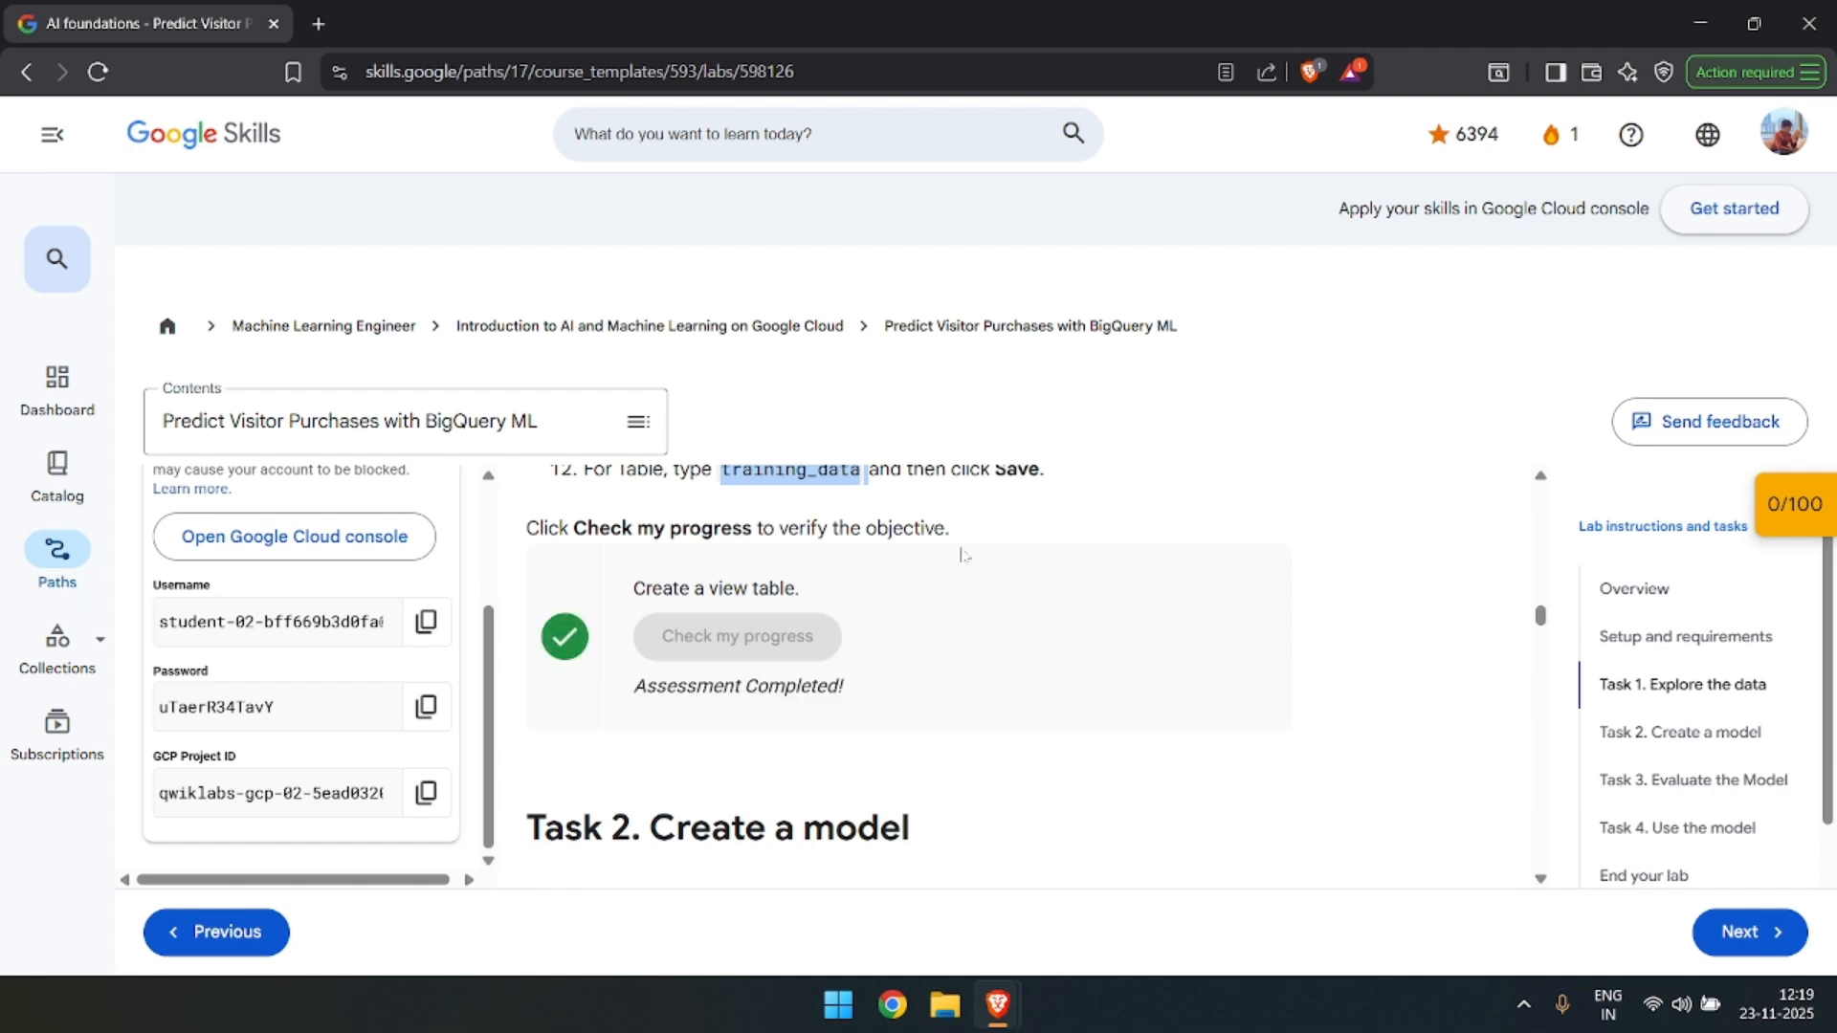
Read the Task 2 instructions and copy the prompt for creating the logistic_reg model sample_model.
{"action": "scroll", "coordinate": [1176, 519], "scroll_direction": "down", "scroll_amount": 2}
{"action": "scroll", "coordinate": [1177, 518], "scroll_direction": "down", "scroll_amount": 1}
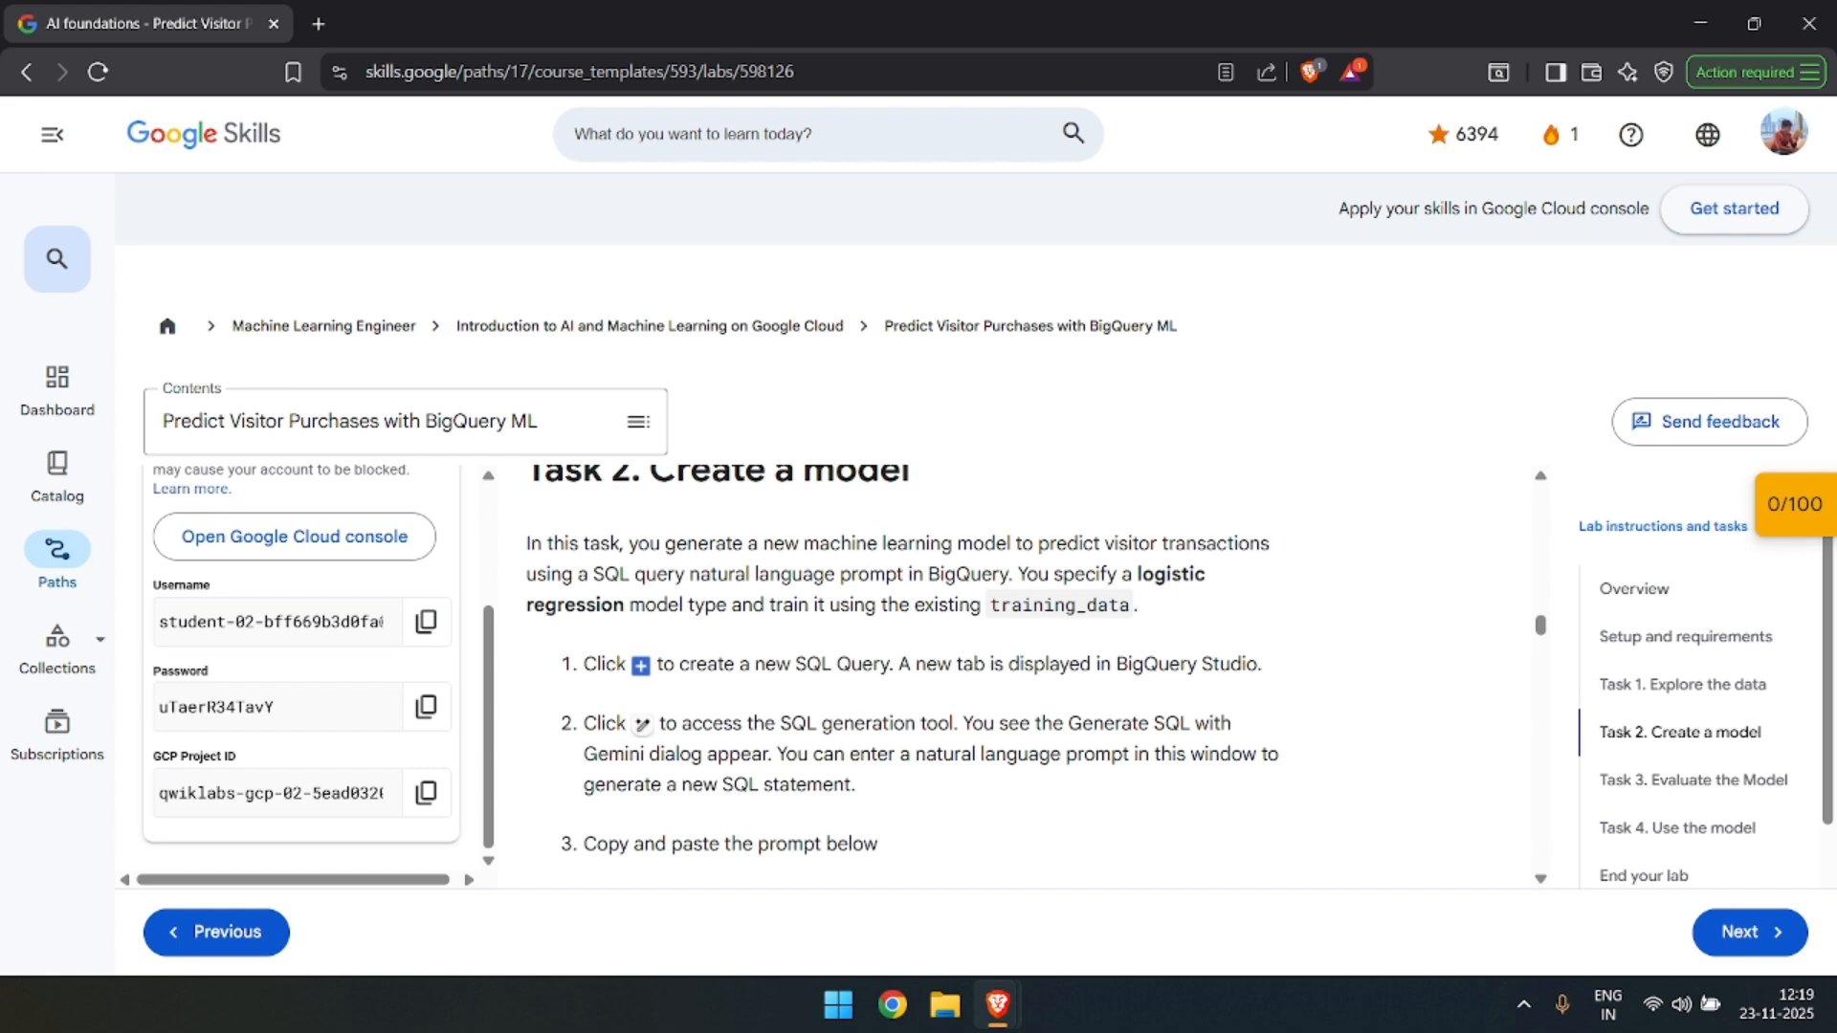
{"action": "scroll", "coordinate": [1001, 627], "scroll_direction": "down", "scroll_amount": 1}
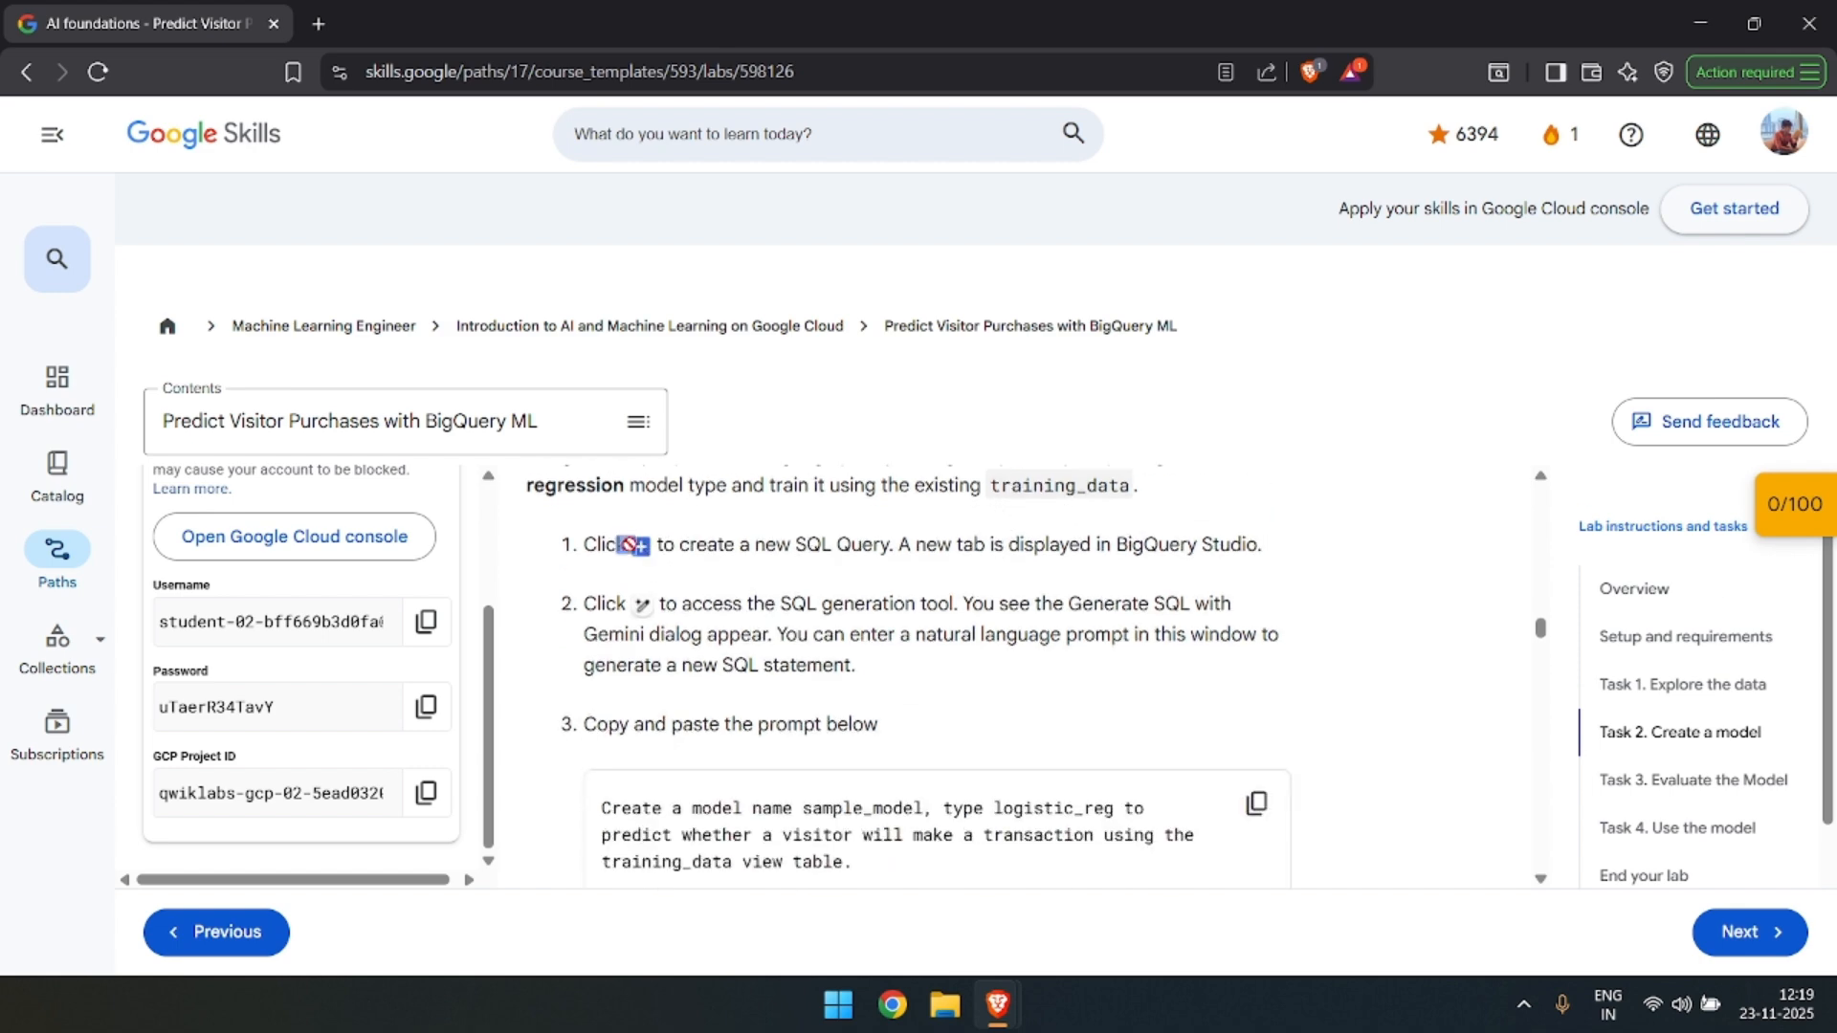
{"action": "scroll", "coordinate": [717, 580], "scroll_direction": "down", "scroll_amount": 1}
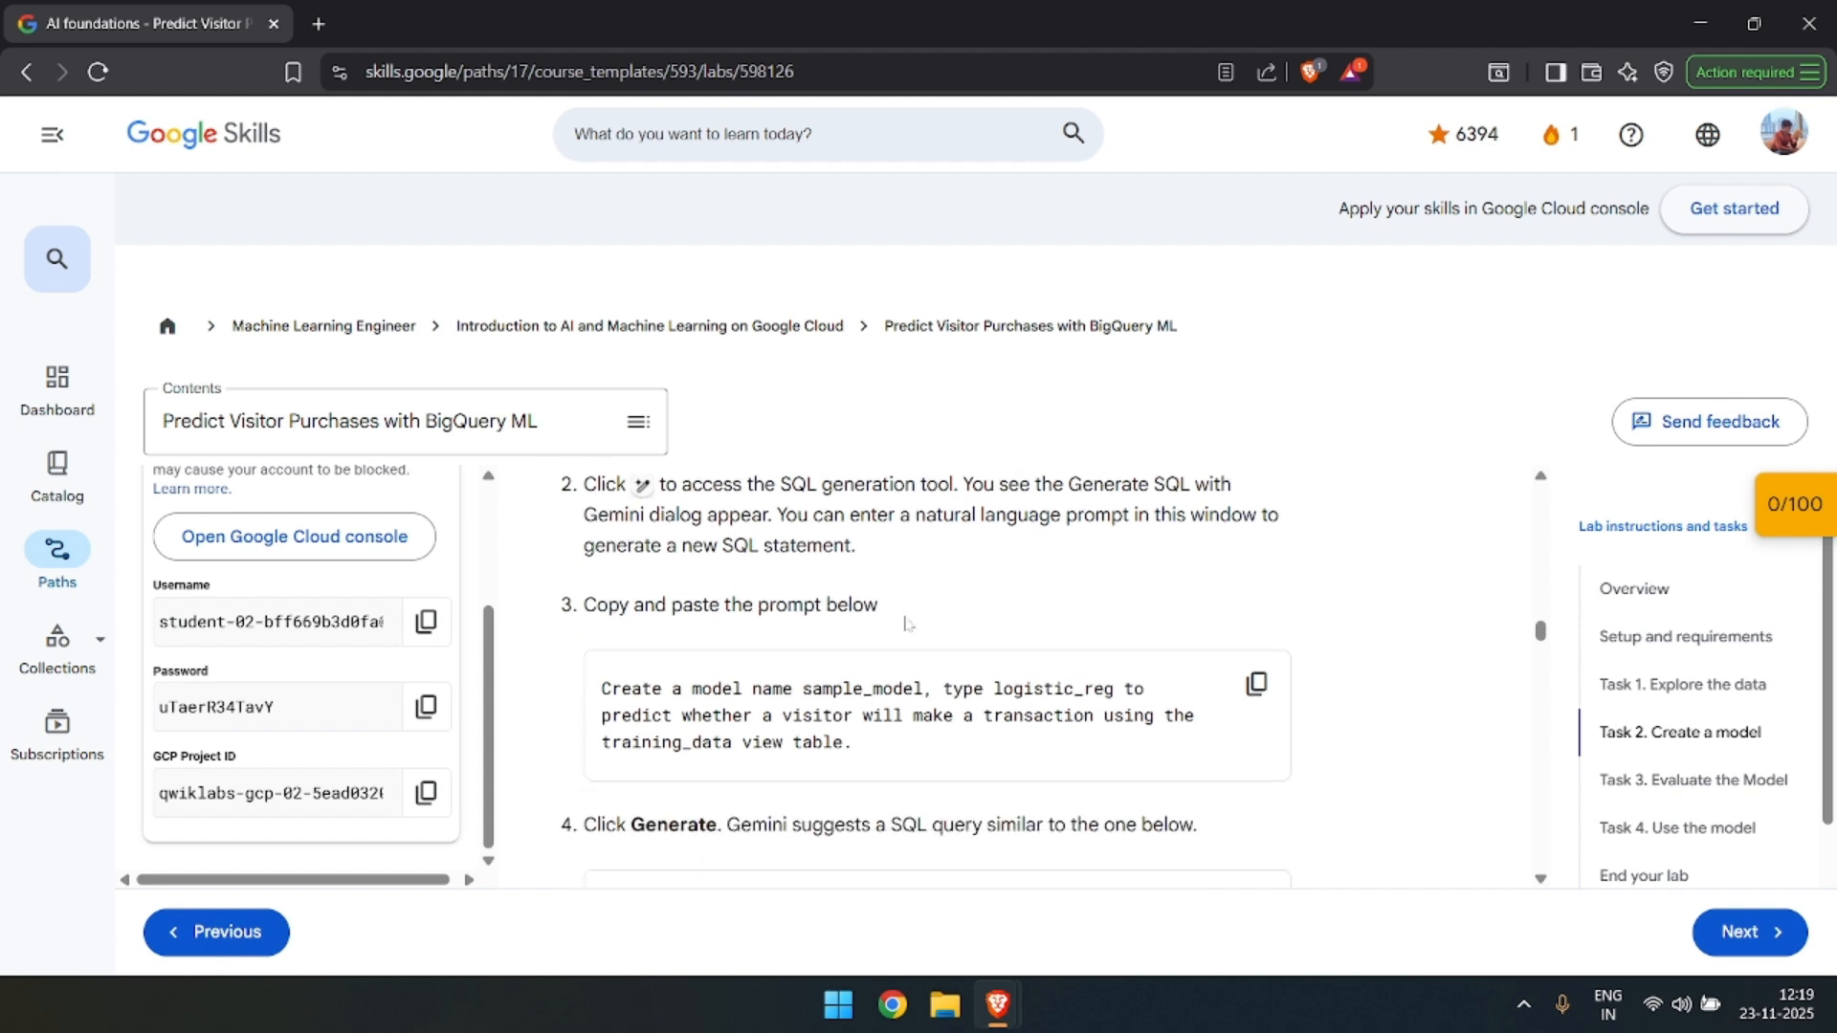
{"action": "left_click", "coordinate": [1259, 687]}
In BigQuery, start a new SQL query and have Gemini generate the SQL from the copied sample_model prompt.
{"action": "key", "text": "alt+Tab"}
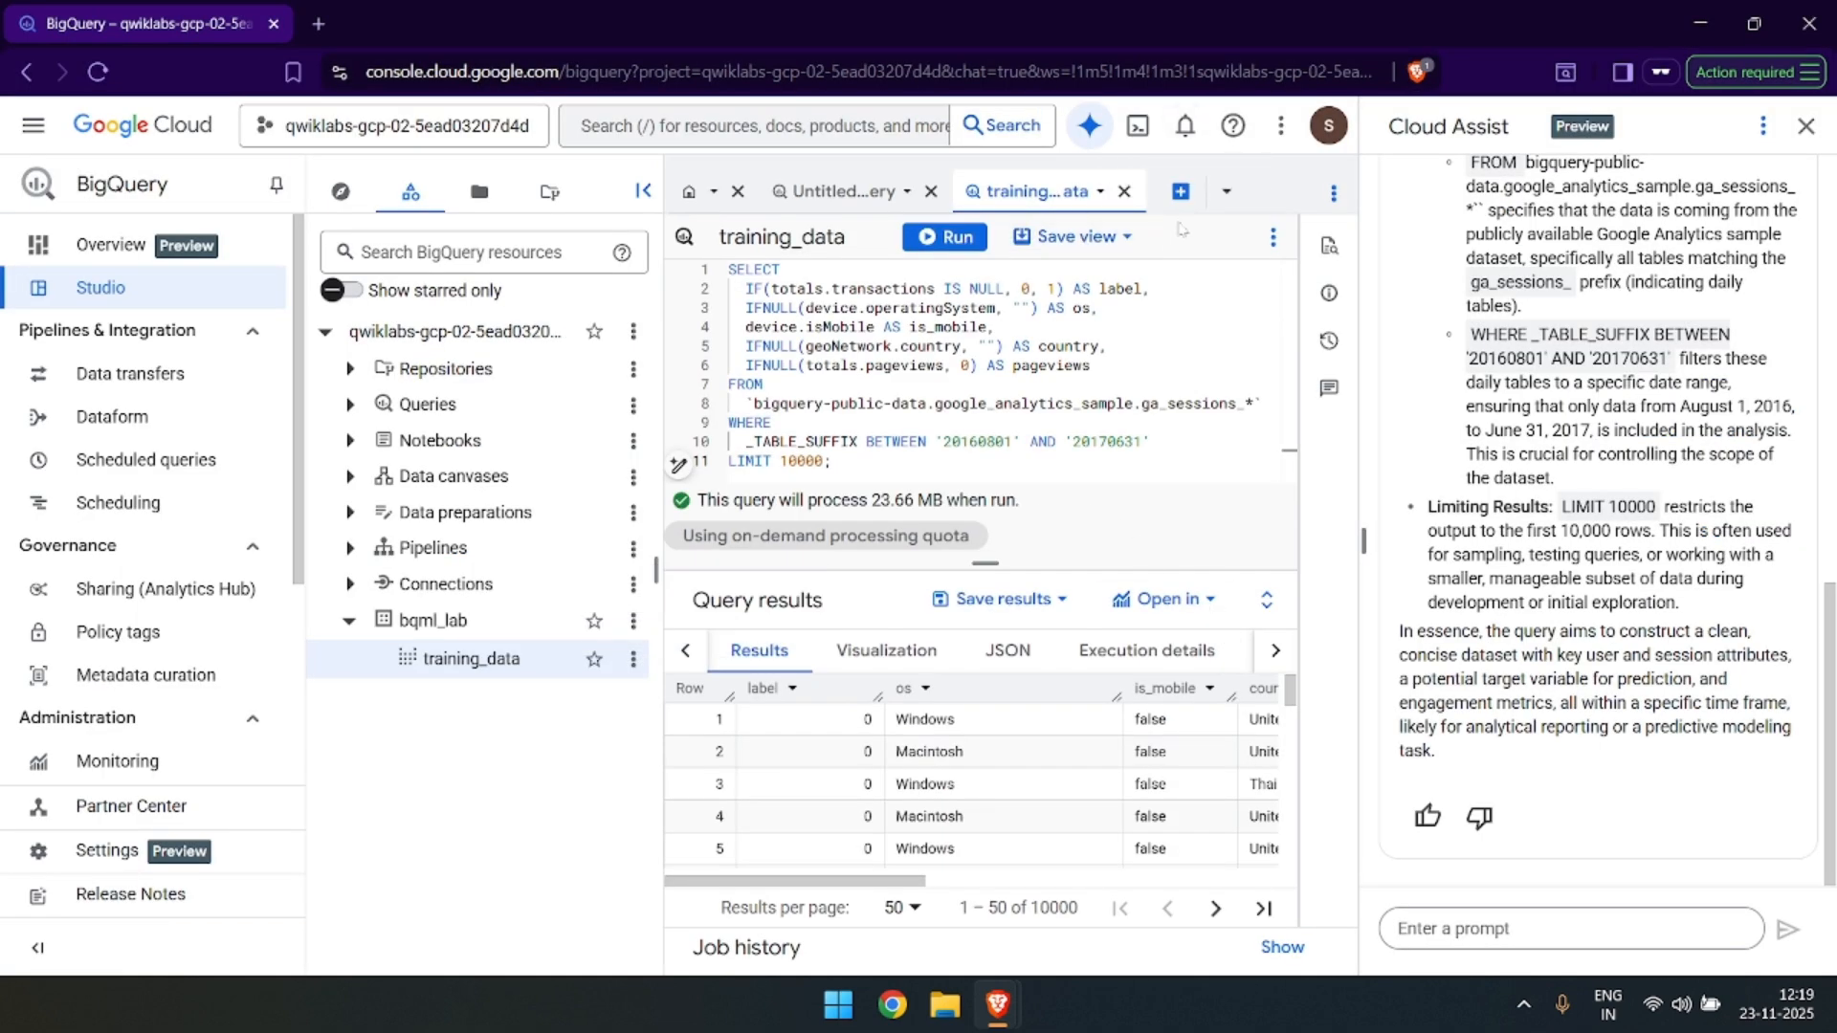
{"action": "left_click", "coordinate": [1183, 192]}
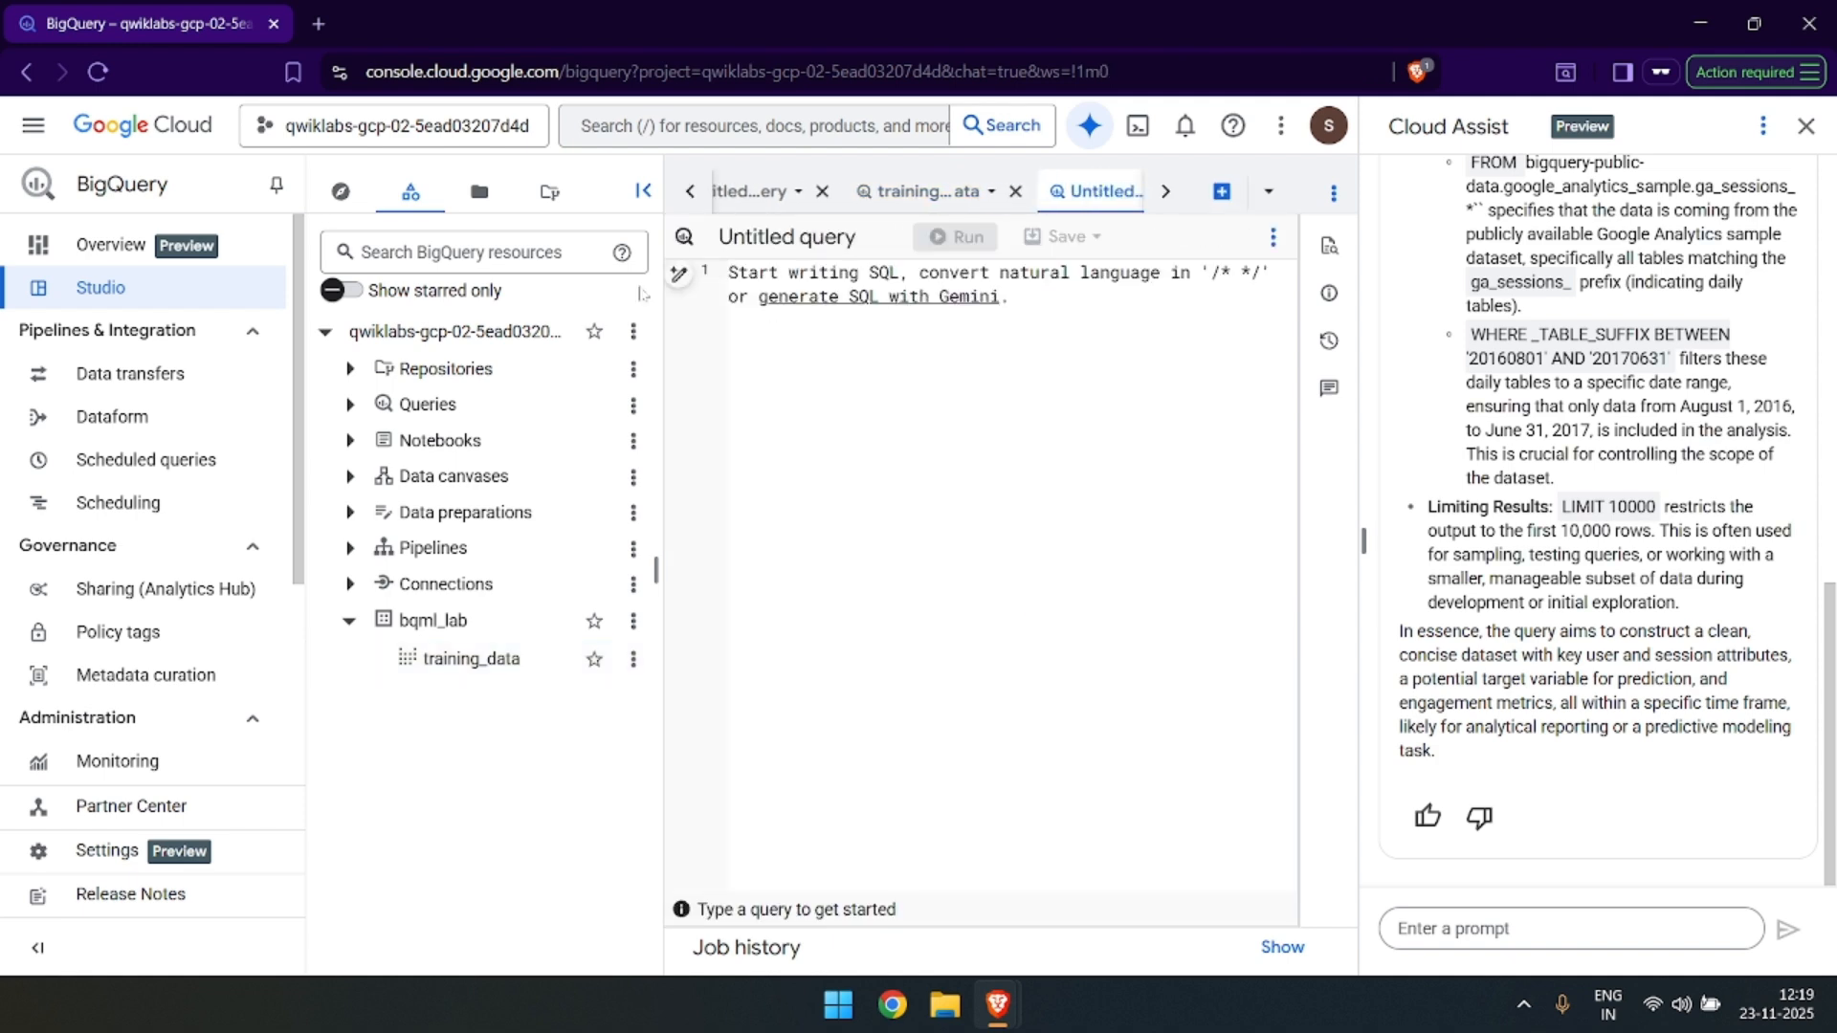
{"action": "left_click", "coordinate": [678, 274]}
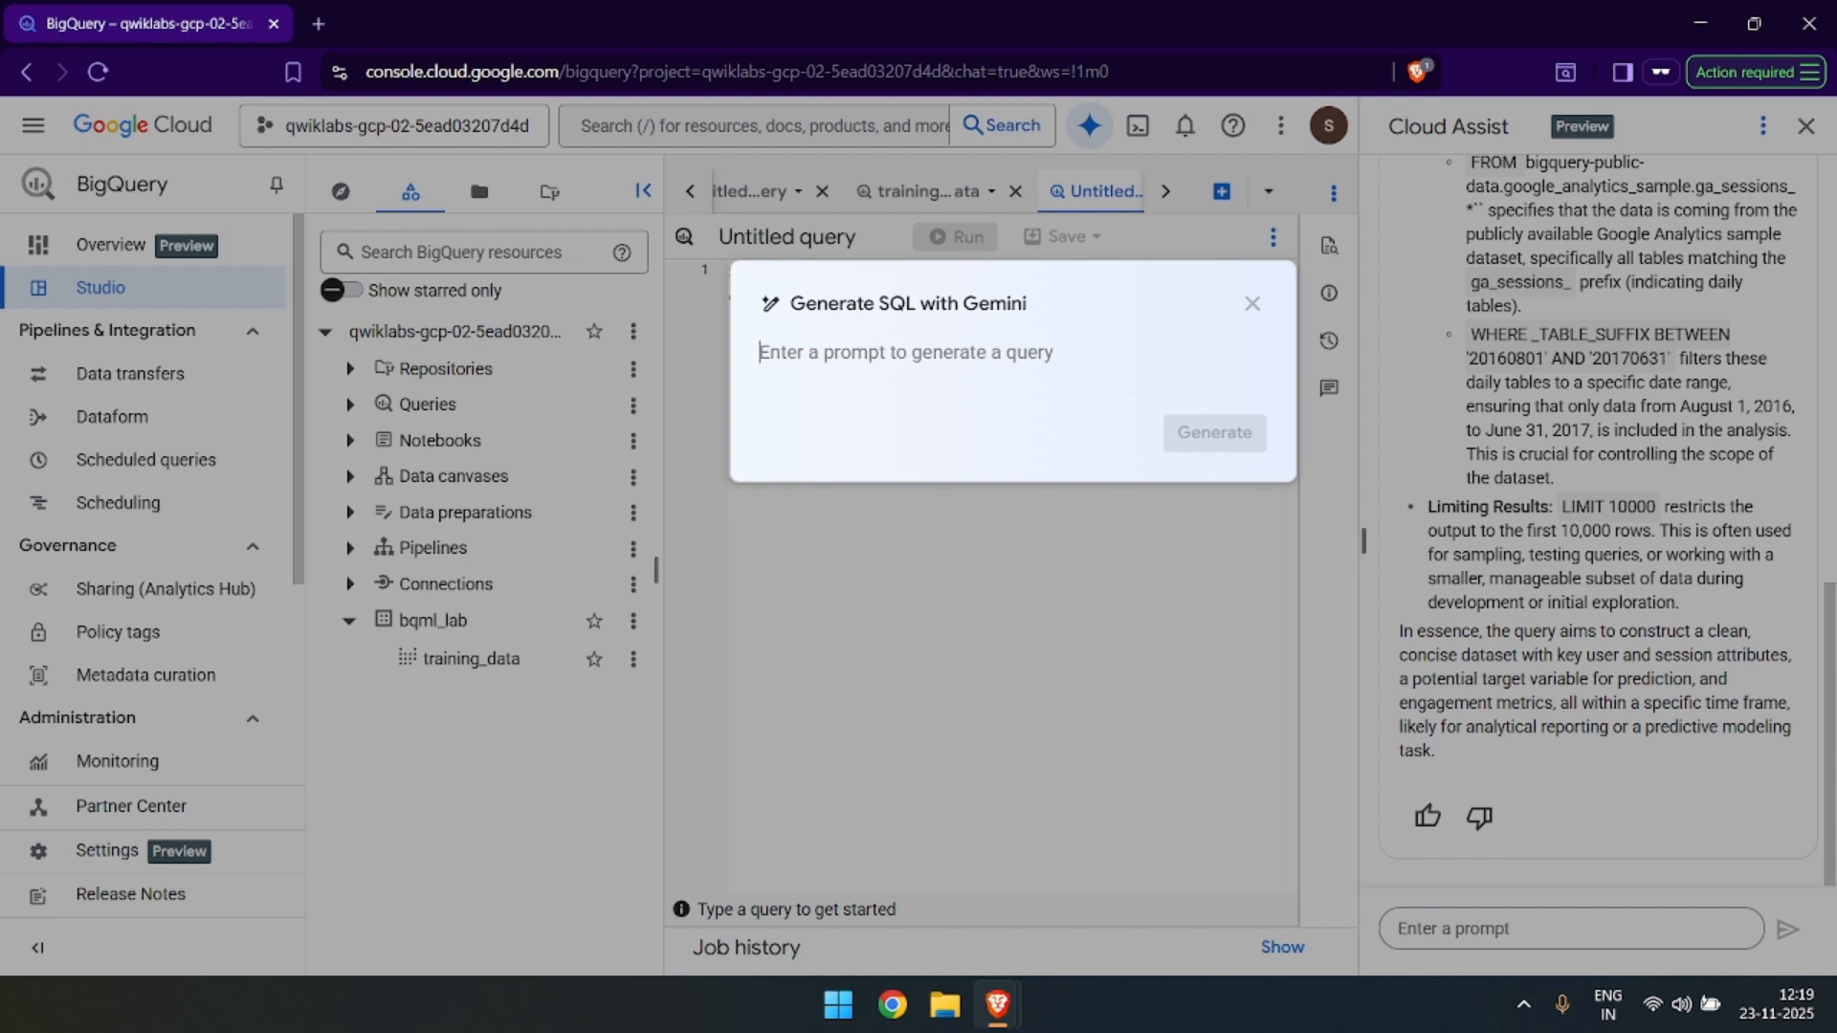
{"action": "key", "text": "ctrl+v"}
{"action": "left_click", "coordinate": [1236, 477]}
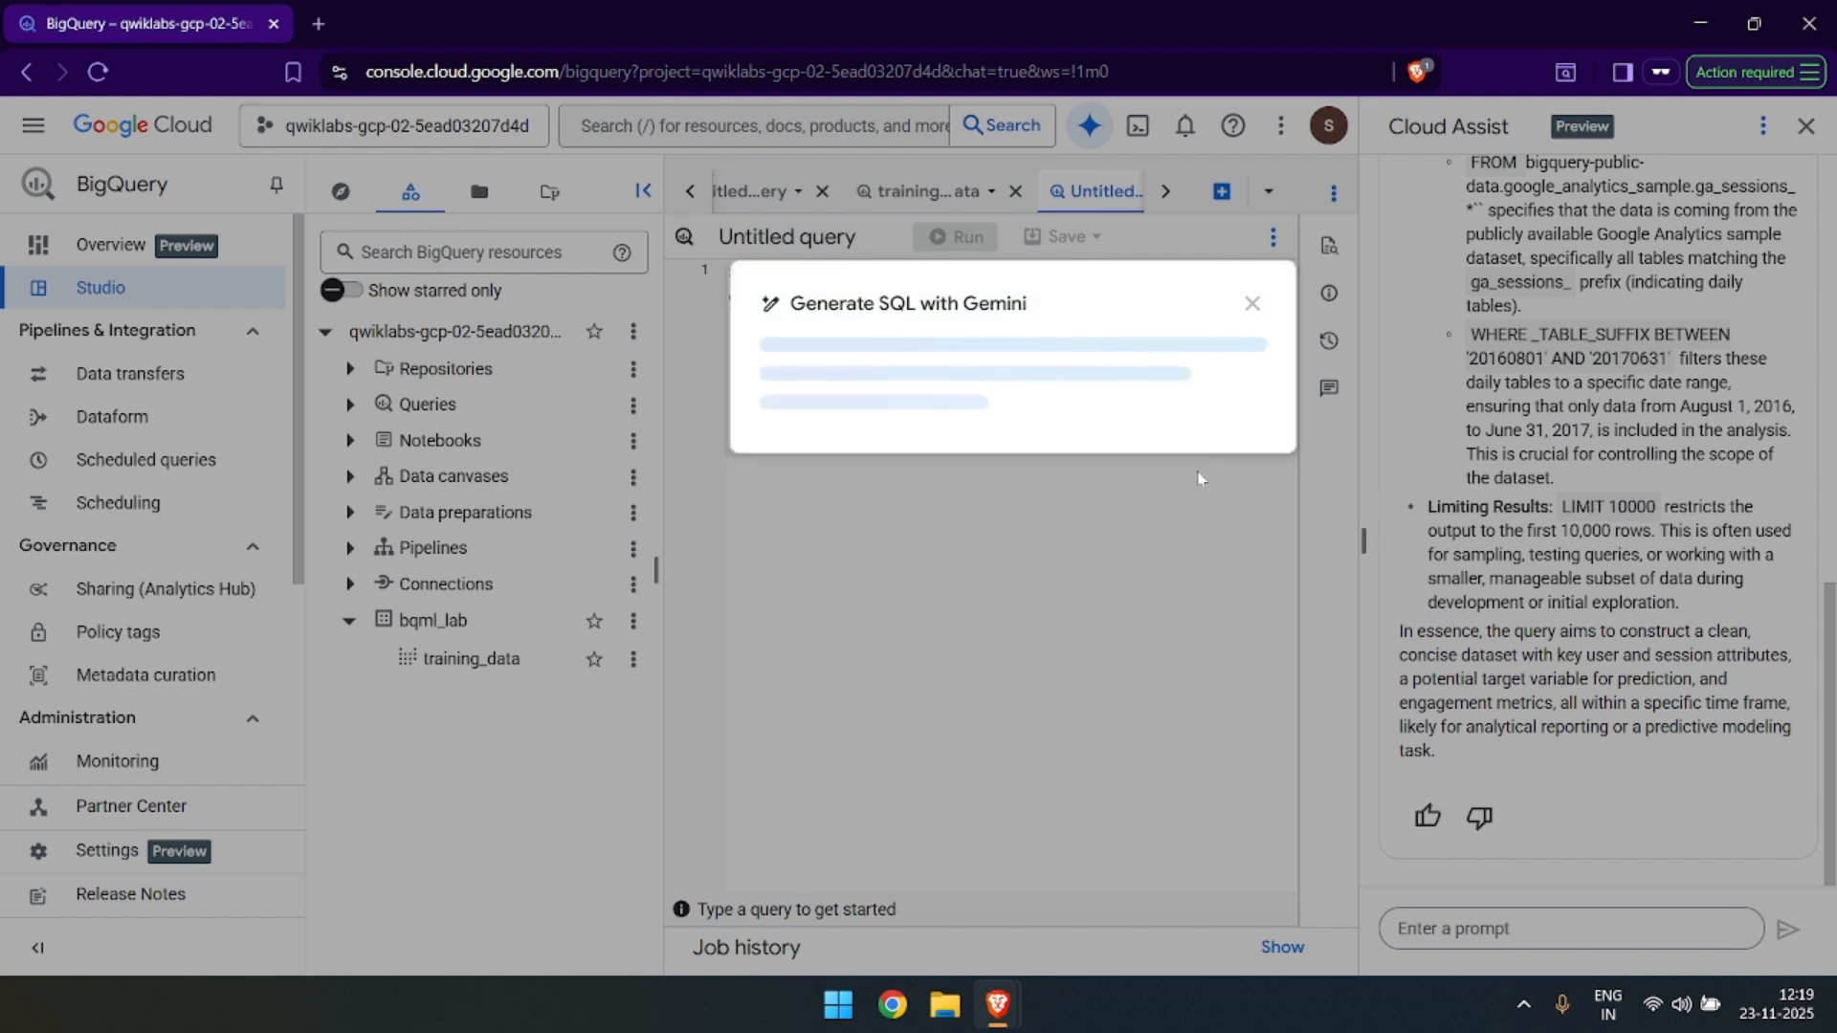
Compare the lab's example CREATE MODEL statement with the SQL generated by Gemini in BigQuery, including its model options.
{"action": "key", "text": "alt+Tab"}
{"action": "scroll", "coordinate": [1205, 575], "scroll_direction": "down", "scroll_amount": 5}
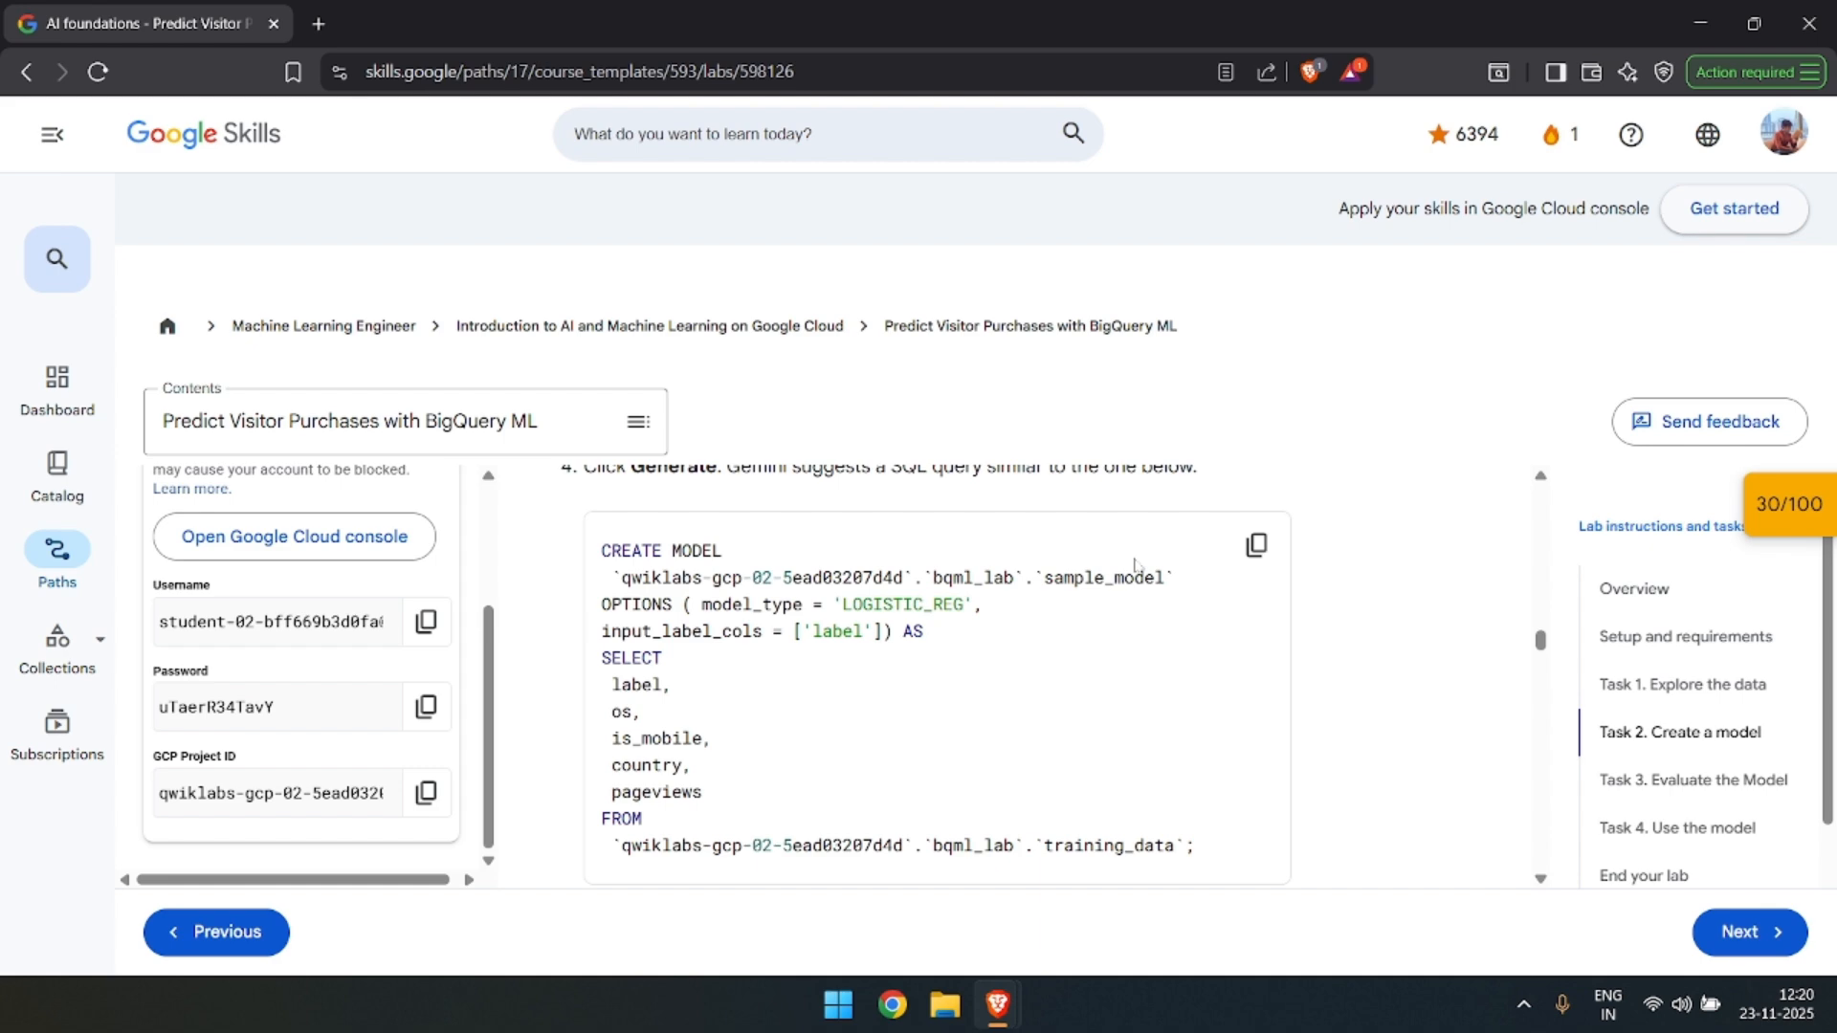
{"action": "key", "text": "alt+Tab"}
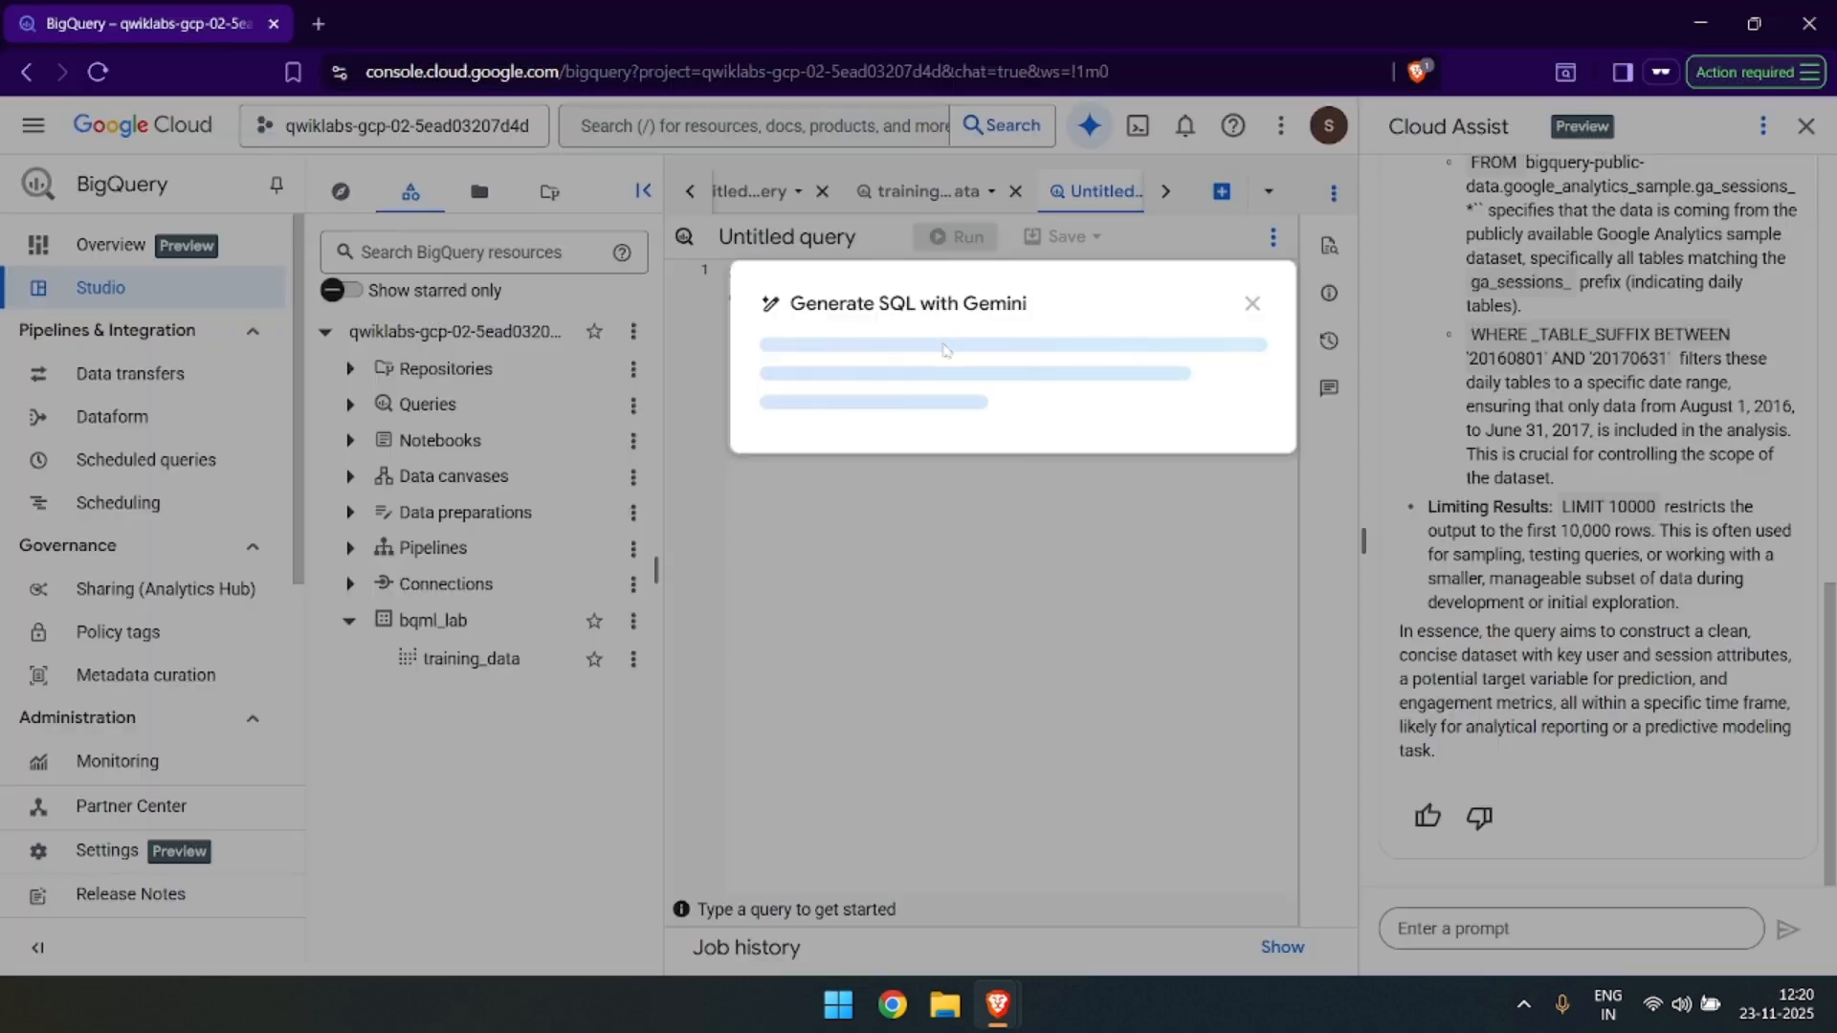
{"action": "key", "text": "alt+Tab"}
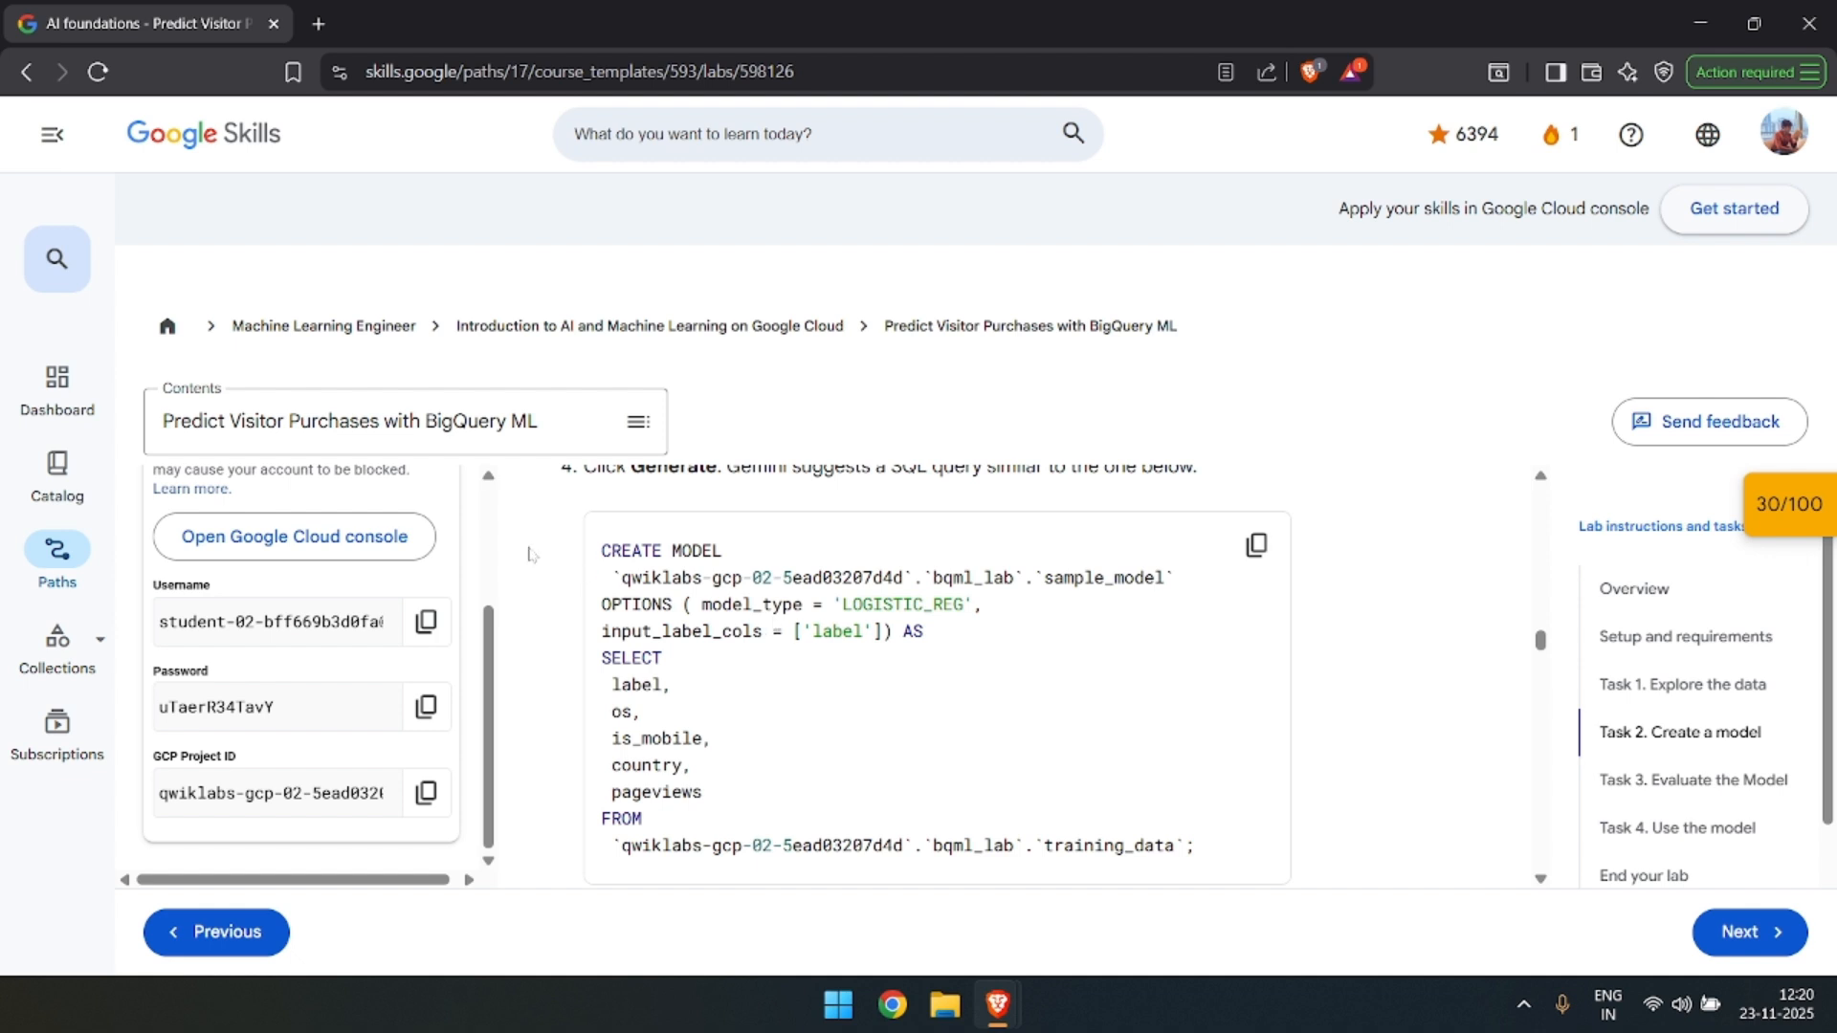
{"action": "left_click_drag", "start_coordinate": [603, 547], "coordinate": [715, 861]}
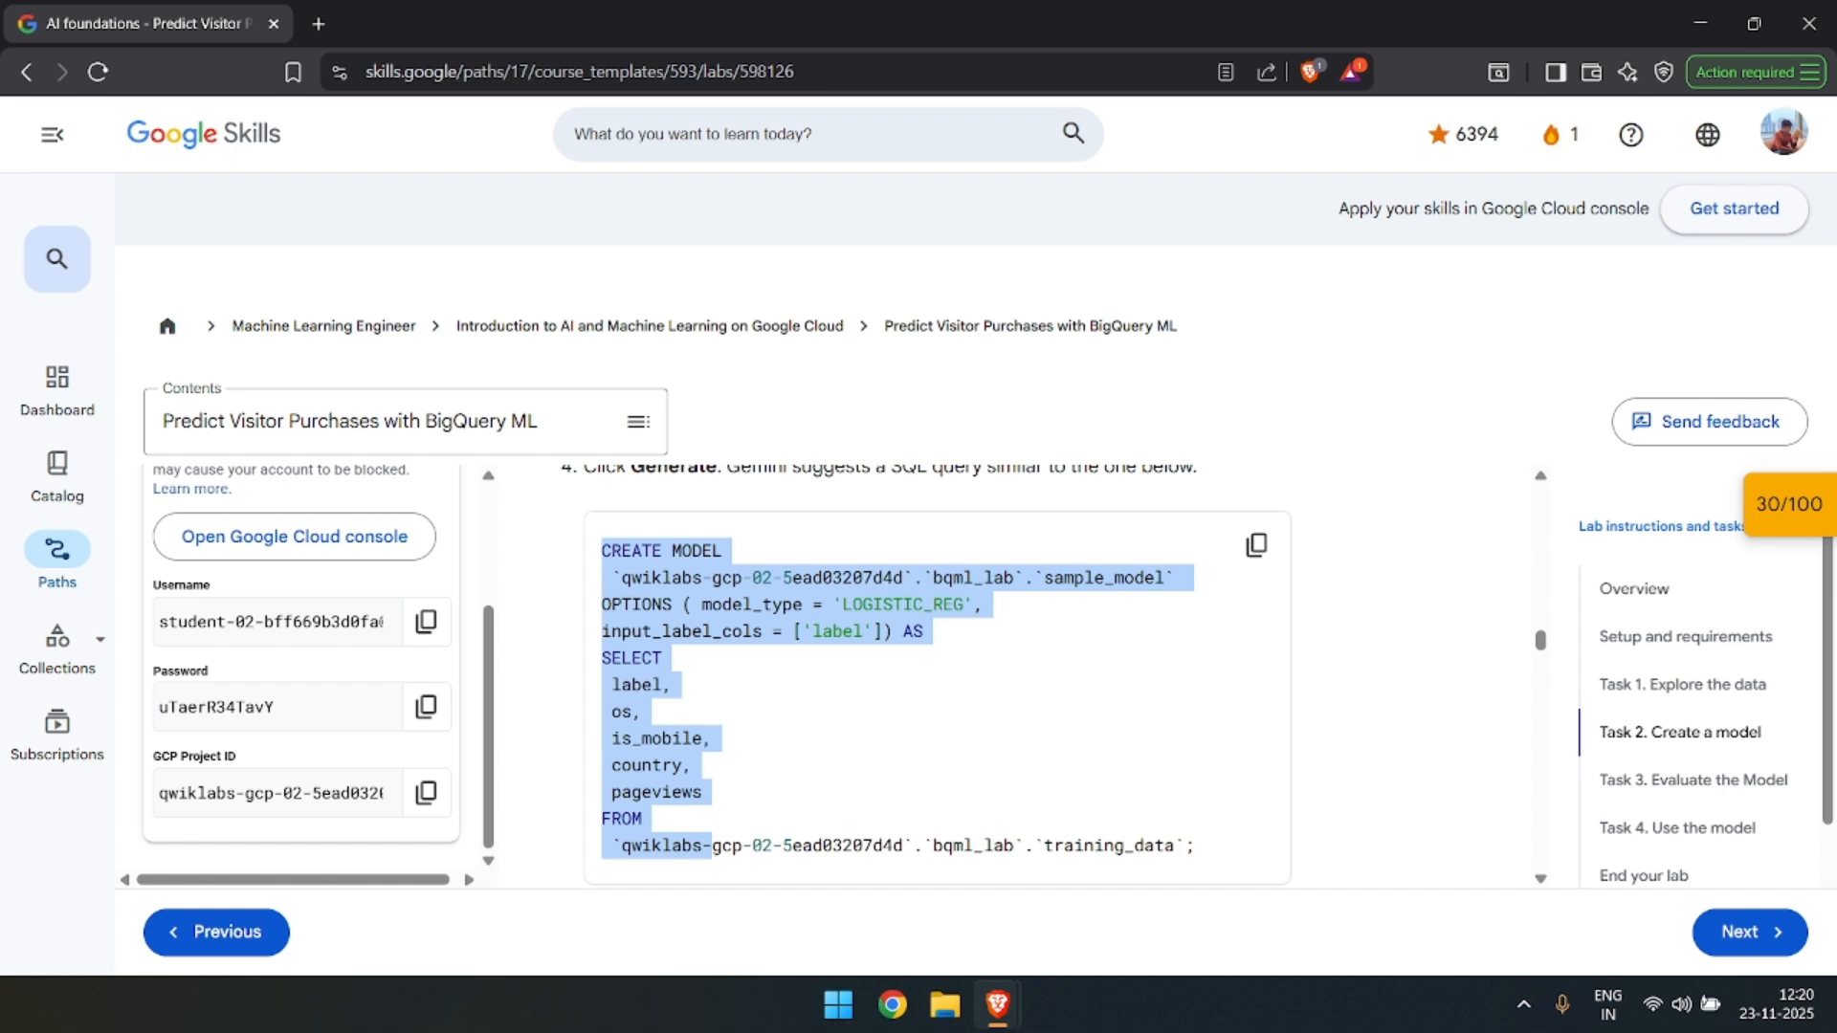
{"action": "left_click", "coordinate": [980, 679]}
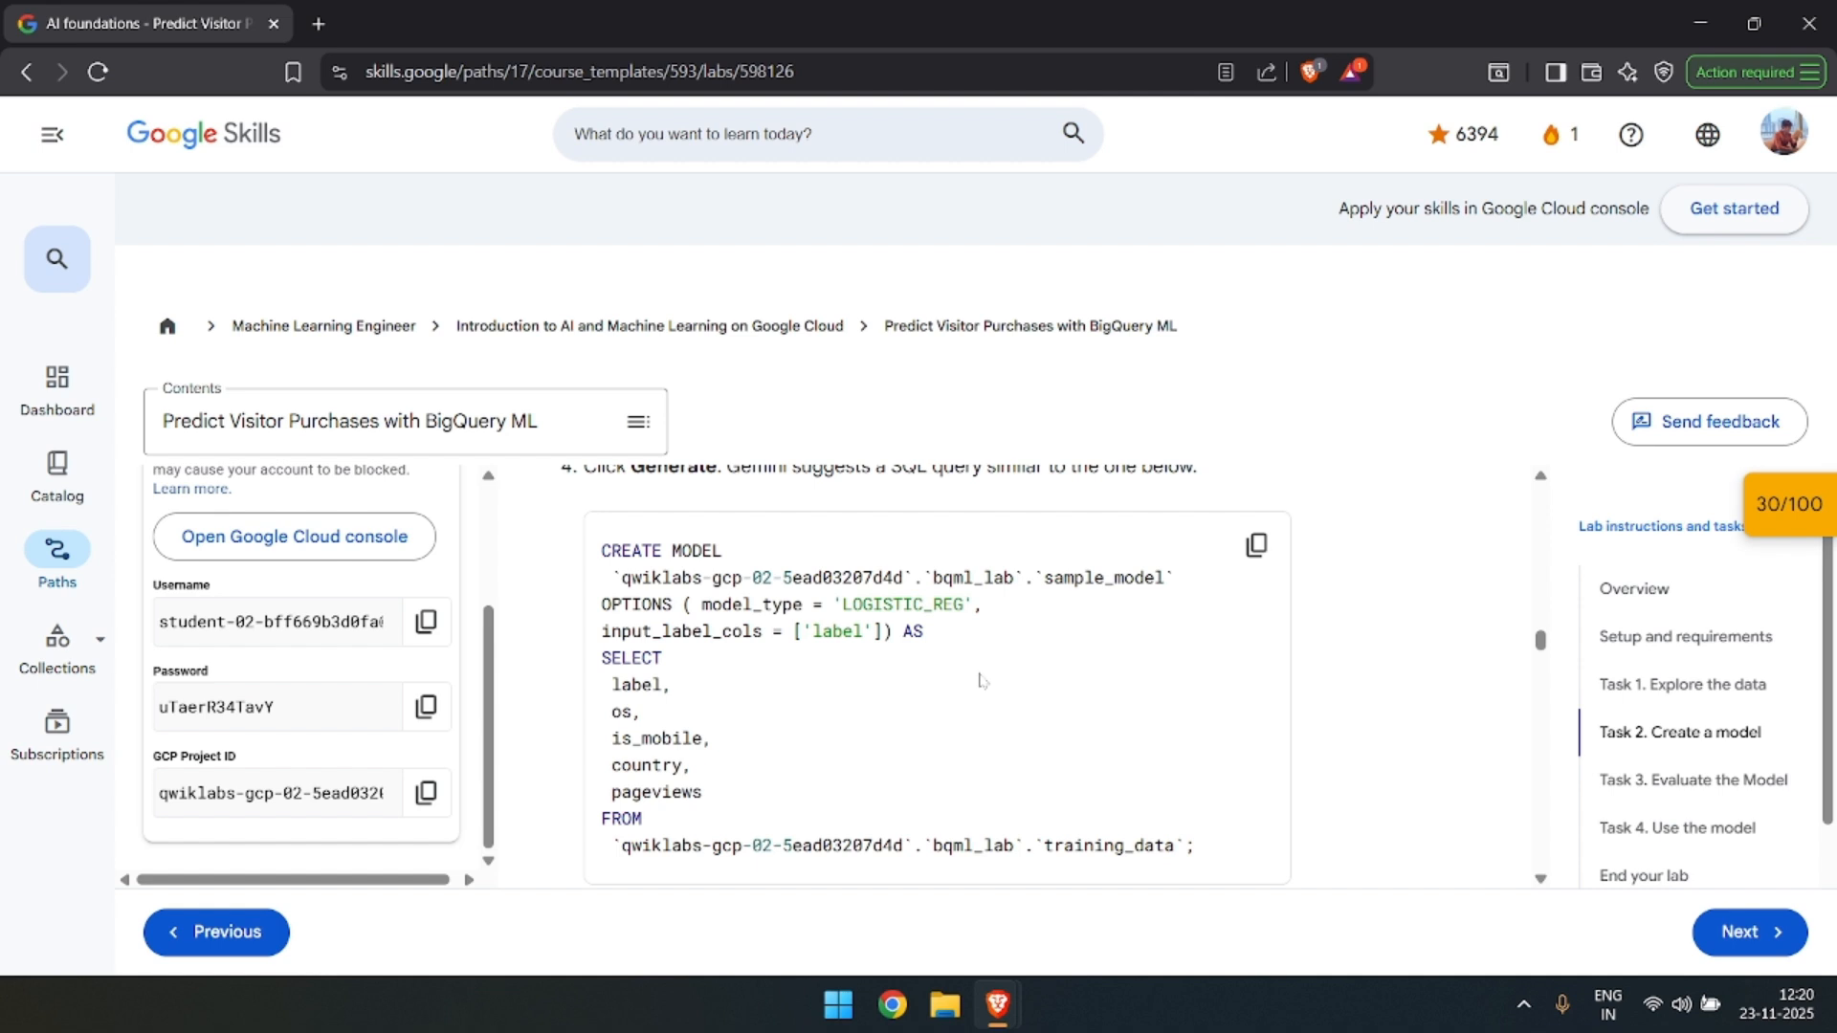
{"action": "key", "text": "alt+Tab"}
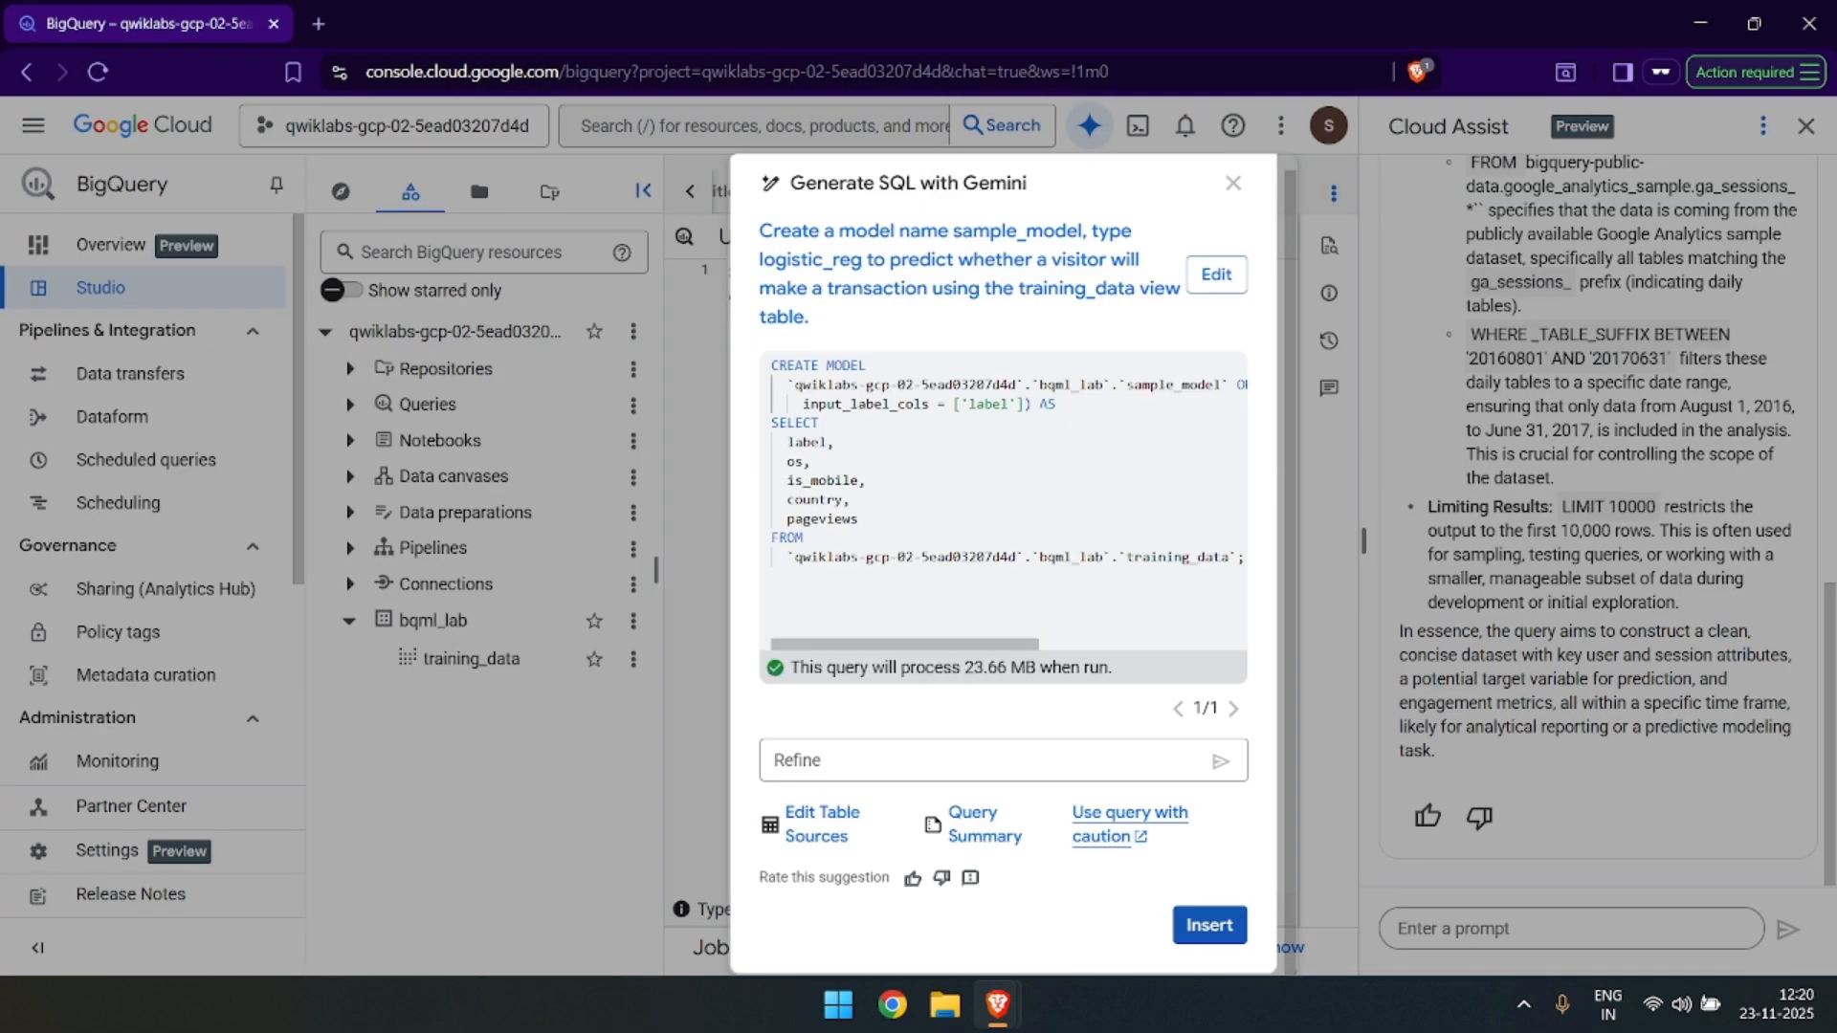
{"action": "scroll", "coordinate": [1003, 497], "scroll_direction": "right", "scroll_amount": 5}
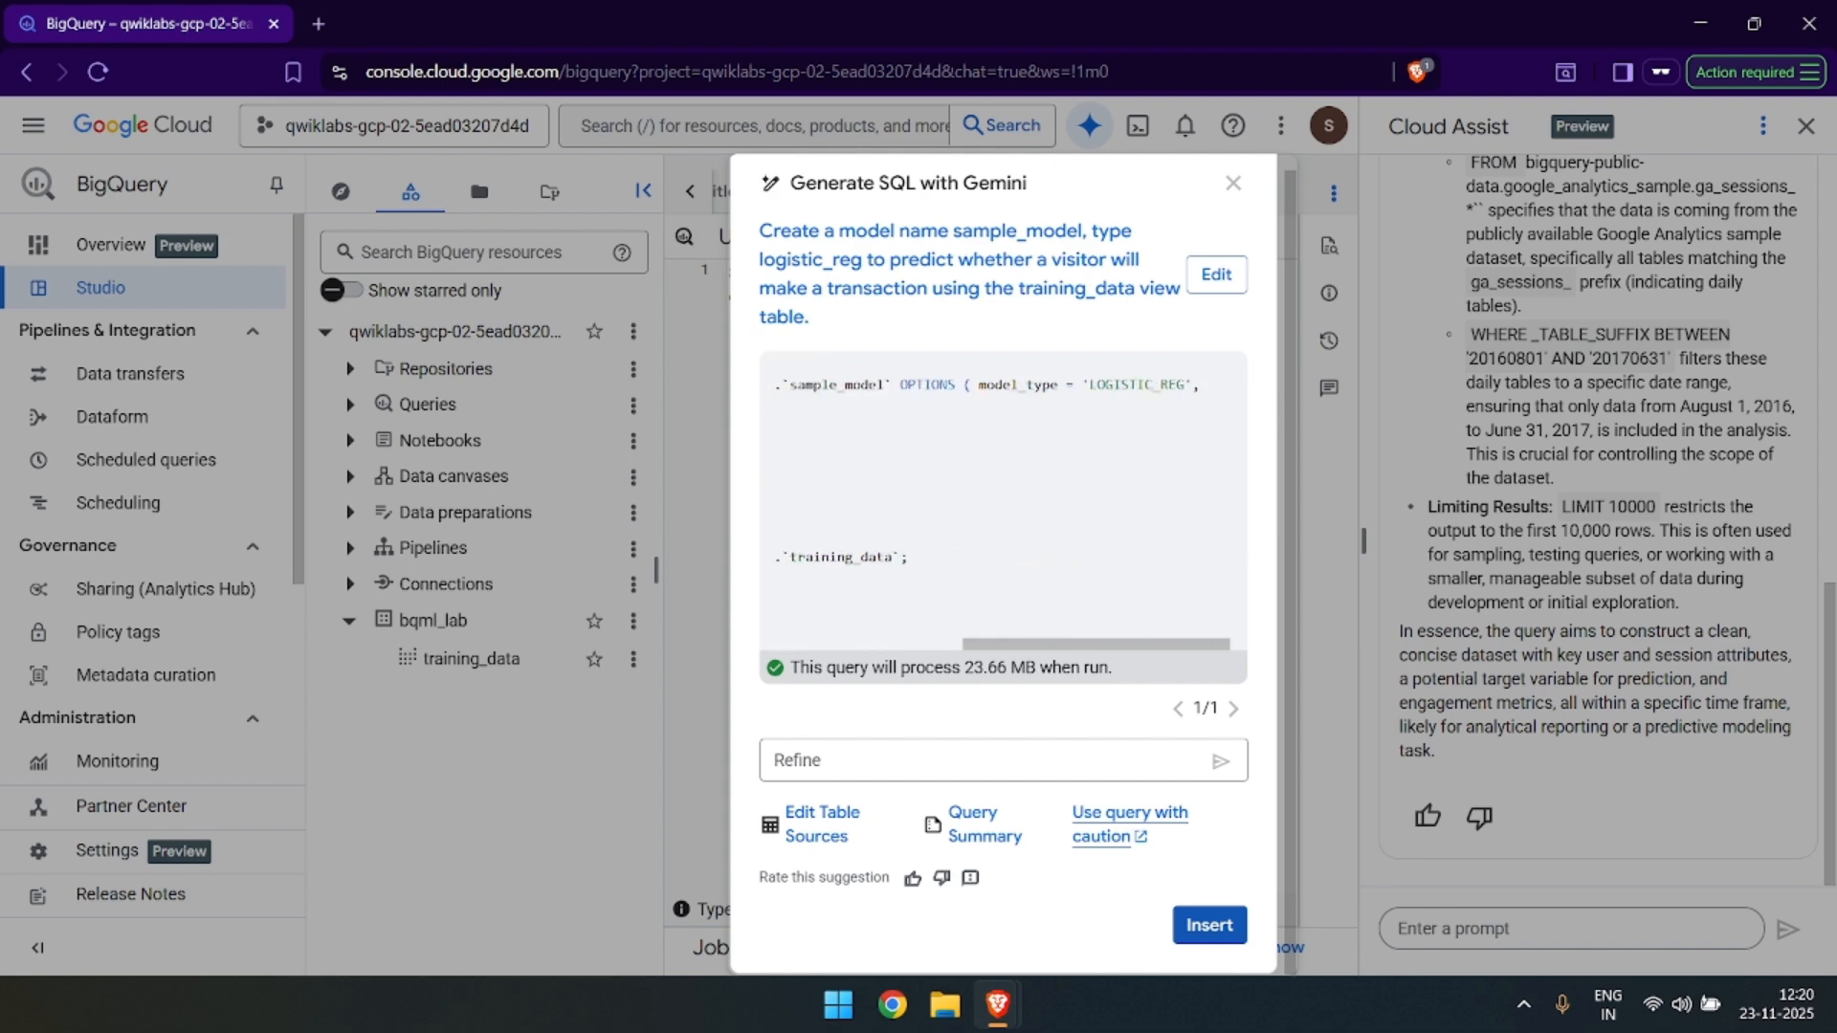
{"action": "scroll", "coordinate": [1003, 497], "scroll_direction": "left", "scroll_amount": 5}
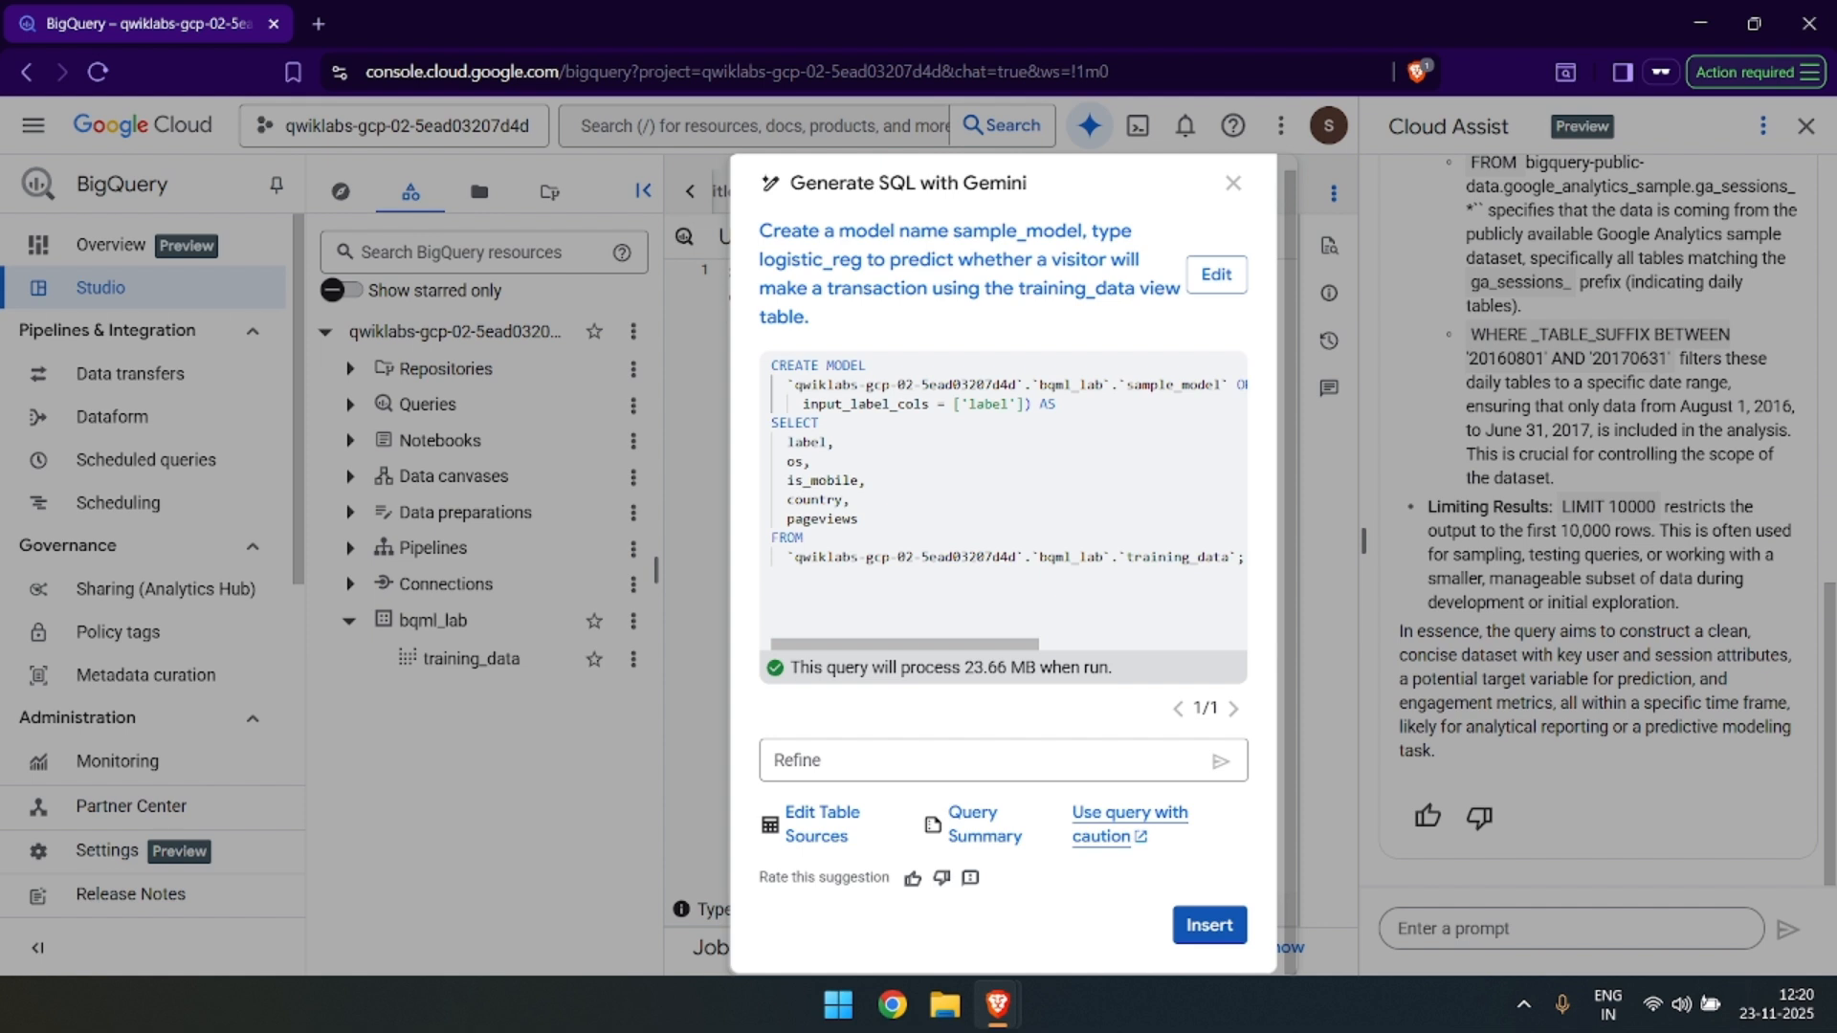
{"action": "scroll", "coordinate": [1009, 505], "scroll_direction": "right", "scroll_amount": 3}
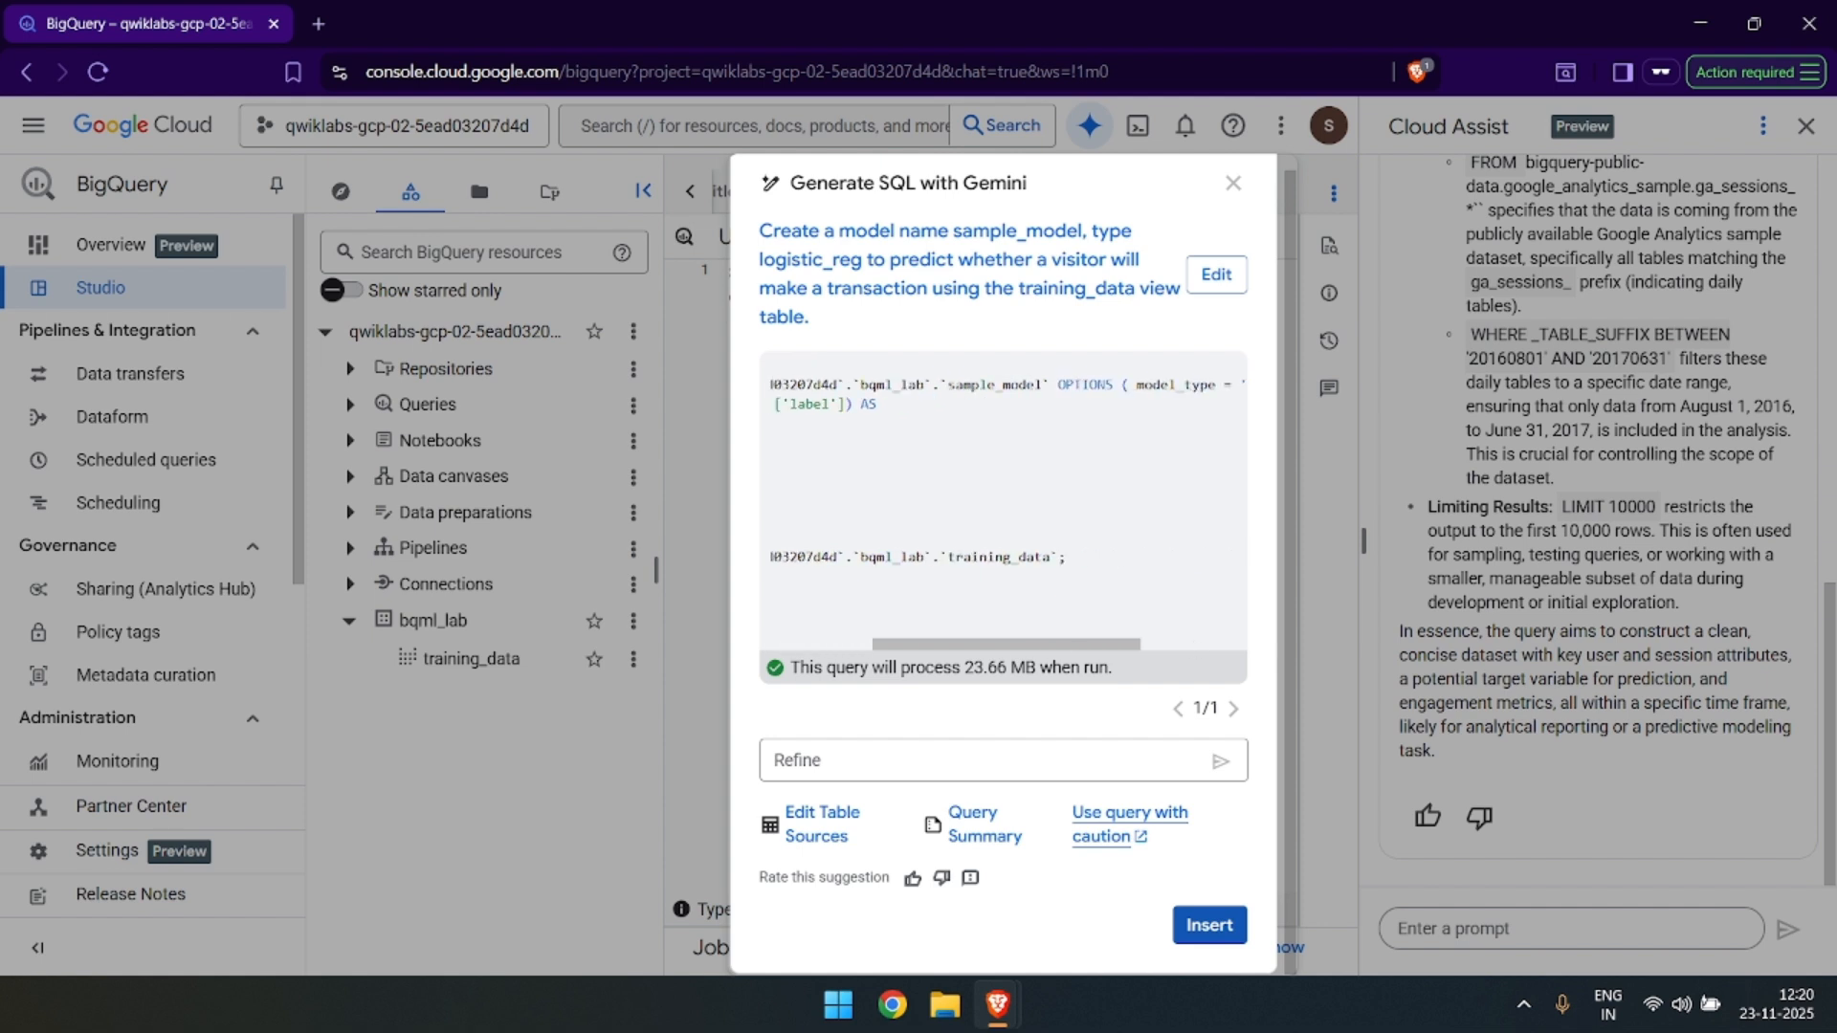
{"action": "scroll", "coordinate": [1008, 505], "scroll_direction": "left", "scroll_amount": 5}
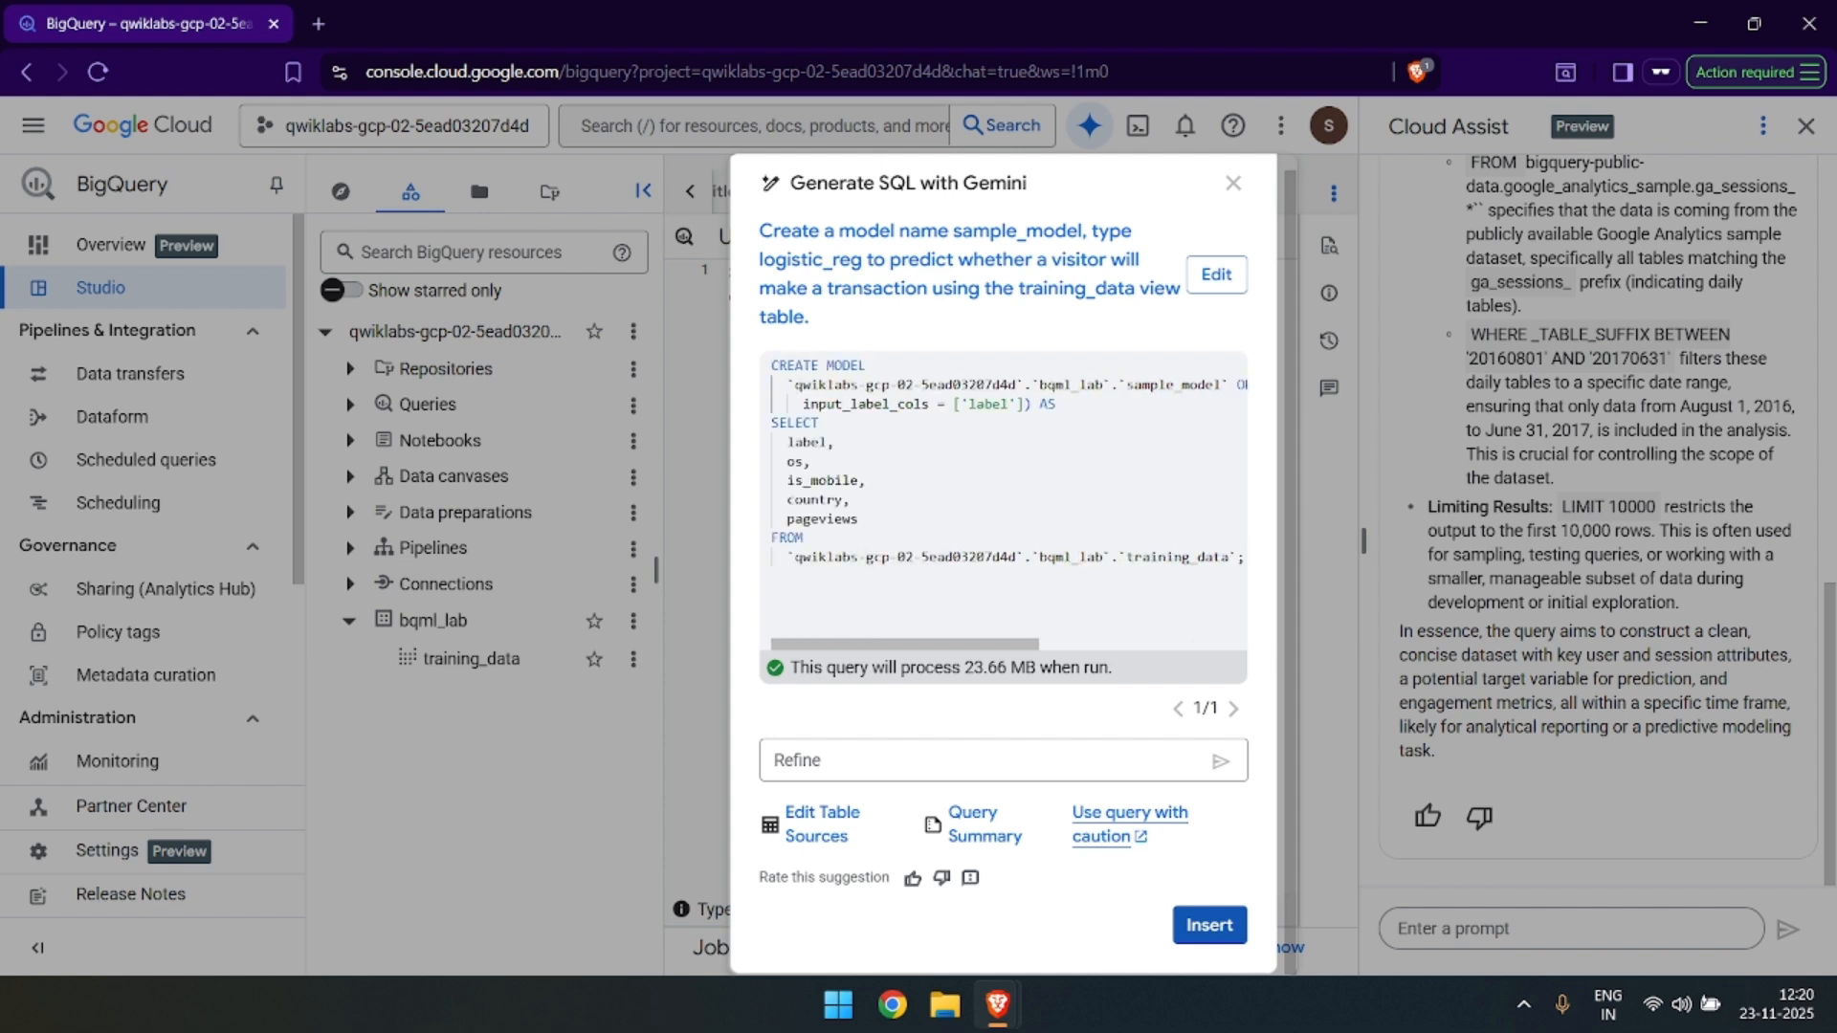
Check the lab's follow-up instructions and insert Gemini's generated CREATE MODEL statement into the BigQuery query editor.
{"action": "key", "text": "alt+Tab"}
{"action": "scroll", "coordinate": [834, 622], "scroll_direction": "down", "scroll_amount": 1}
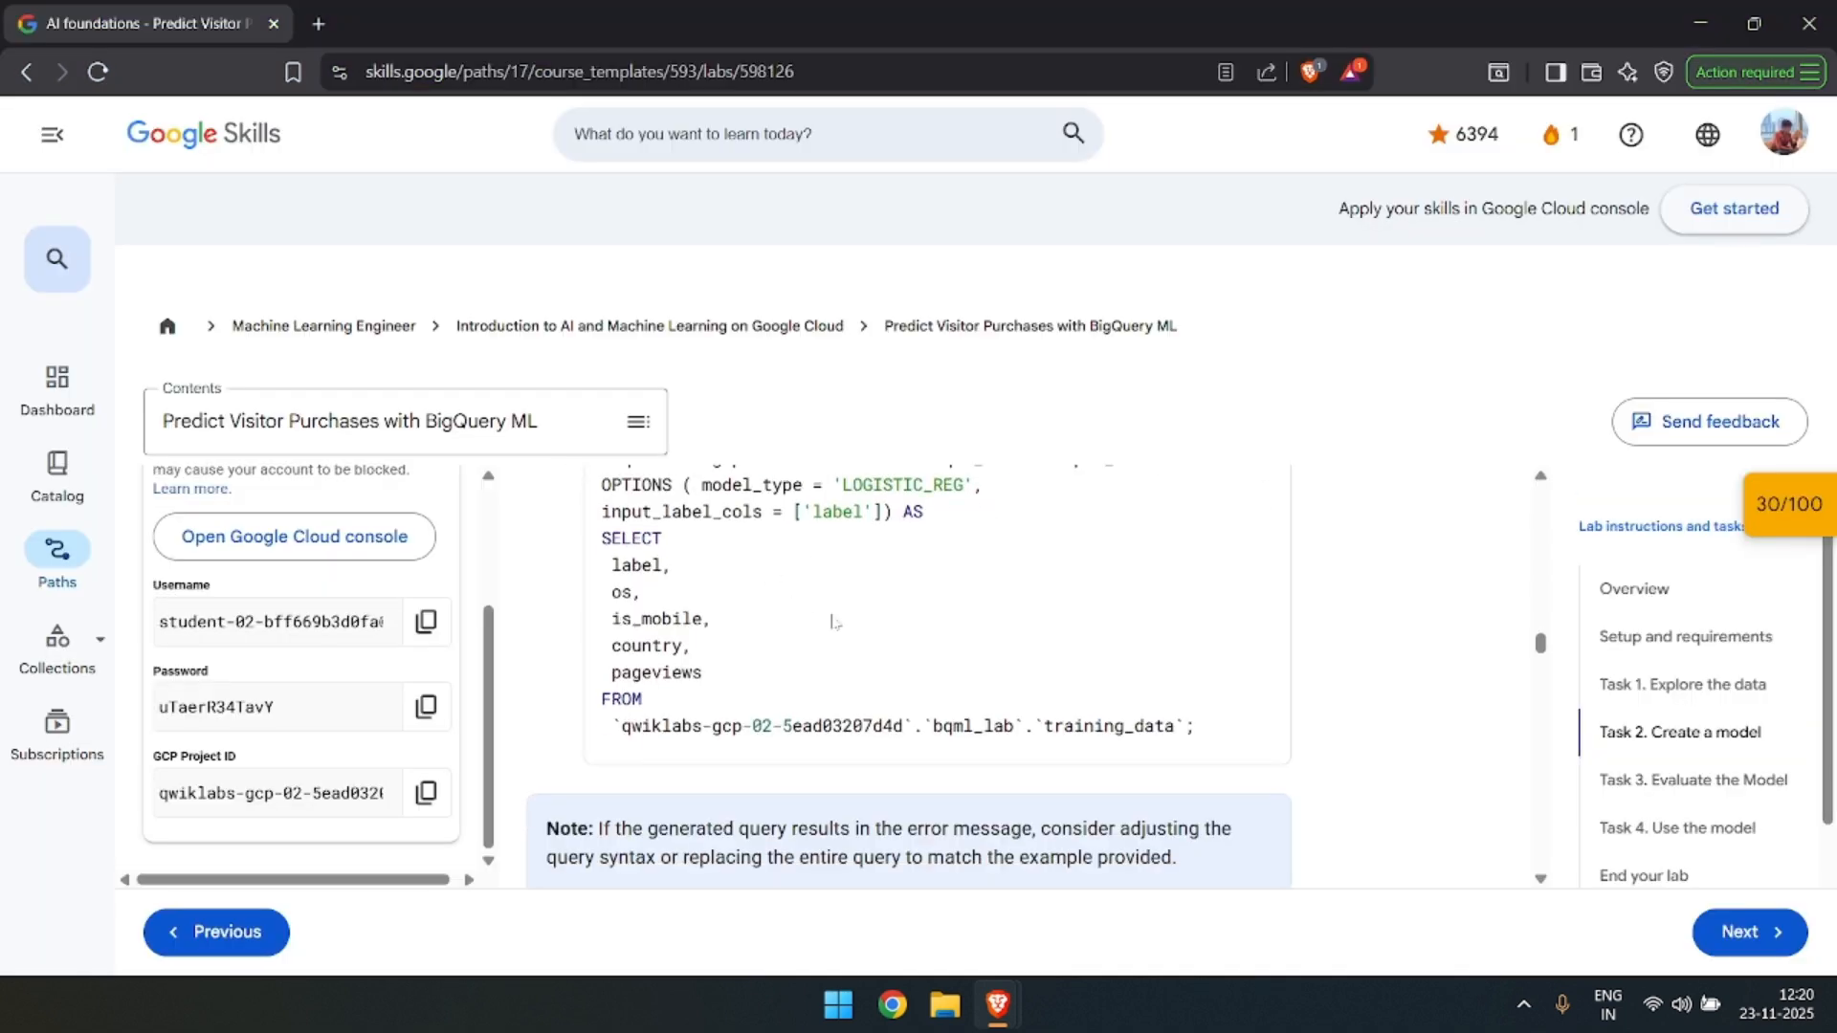
{"action": "scroll", "coordinate": [879, 643], "scroll_direction": "down", "scroll_amount": 1}
{"action": "key", "text": "alt+Tab"}
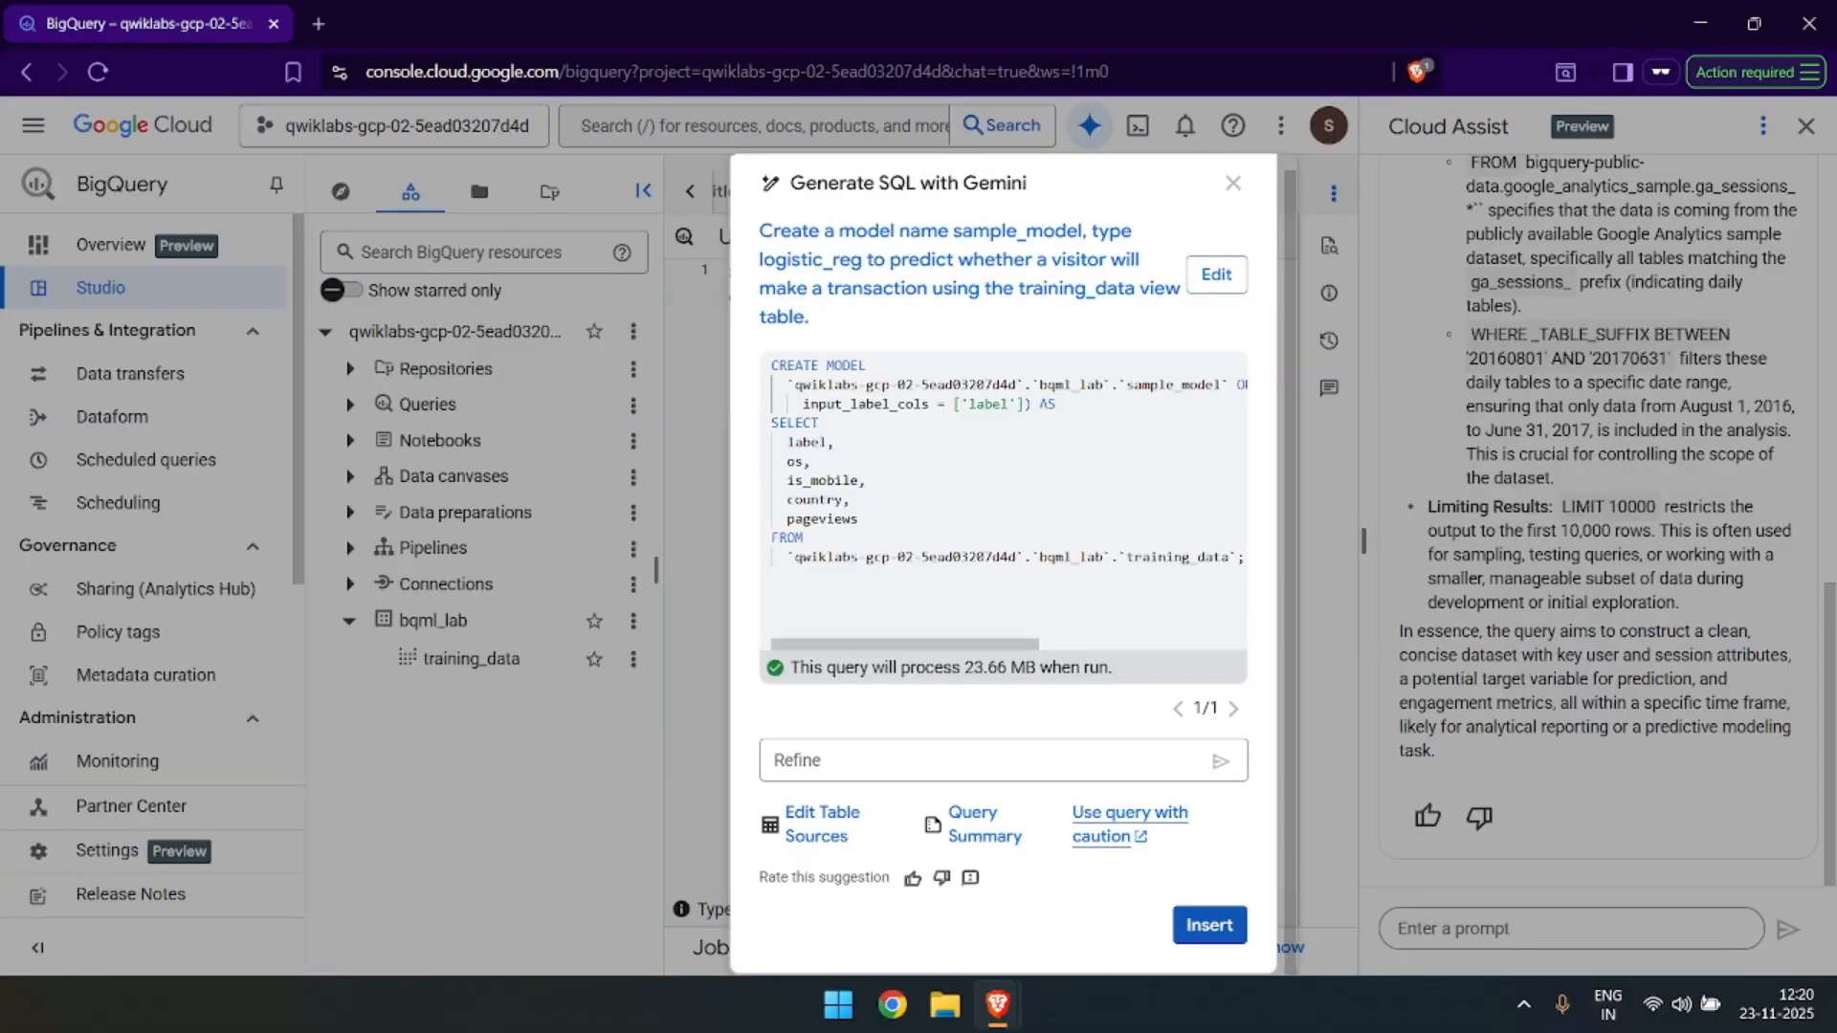
{"action": "left_click", "coordinate": [1209, 925]}
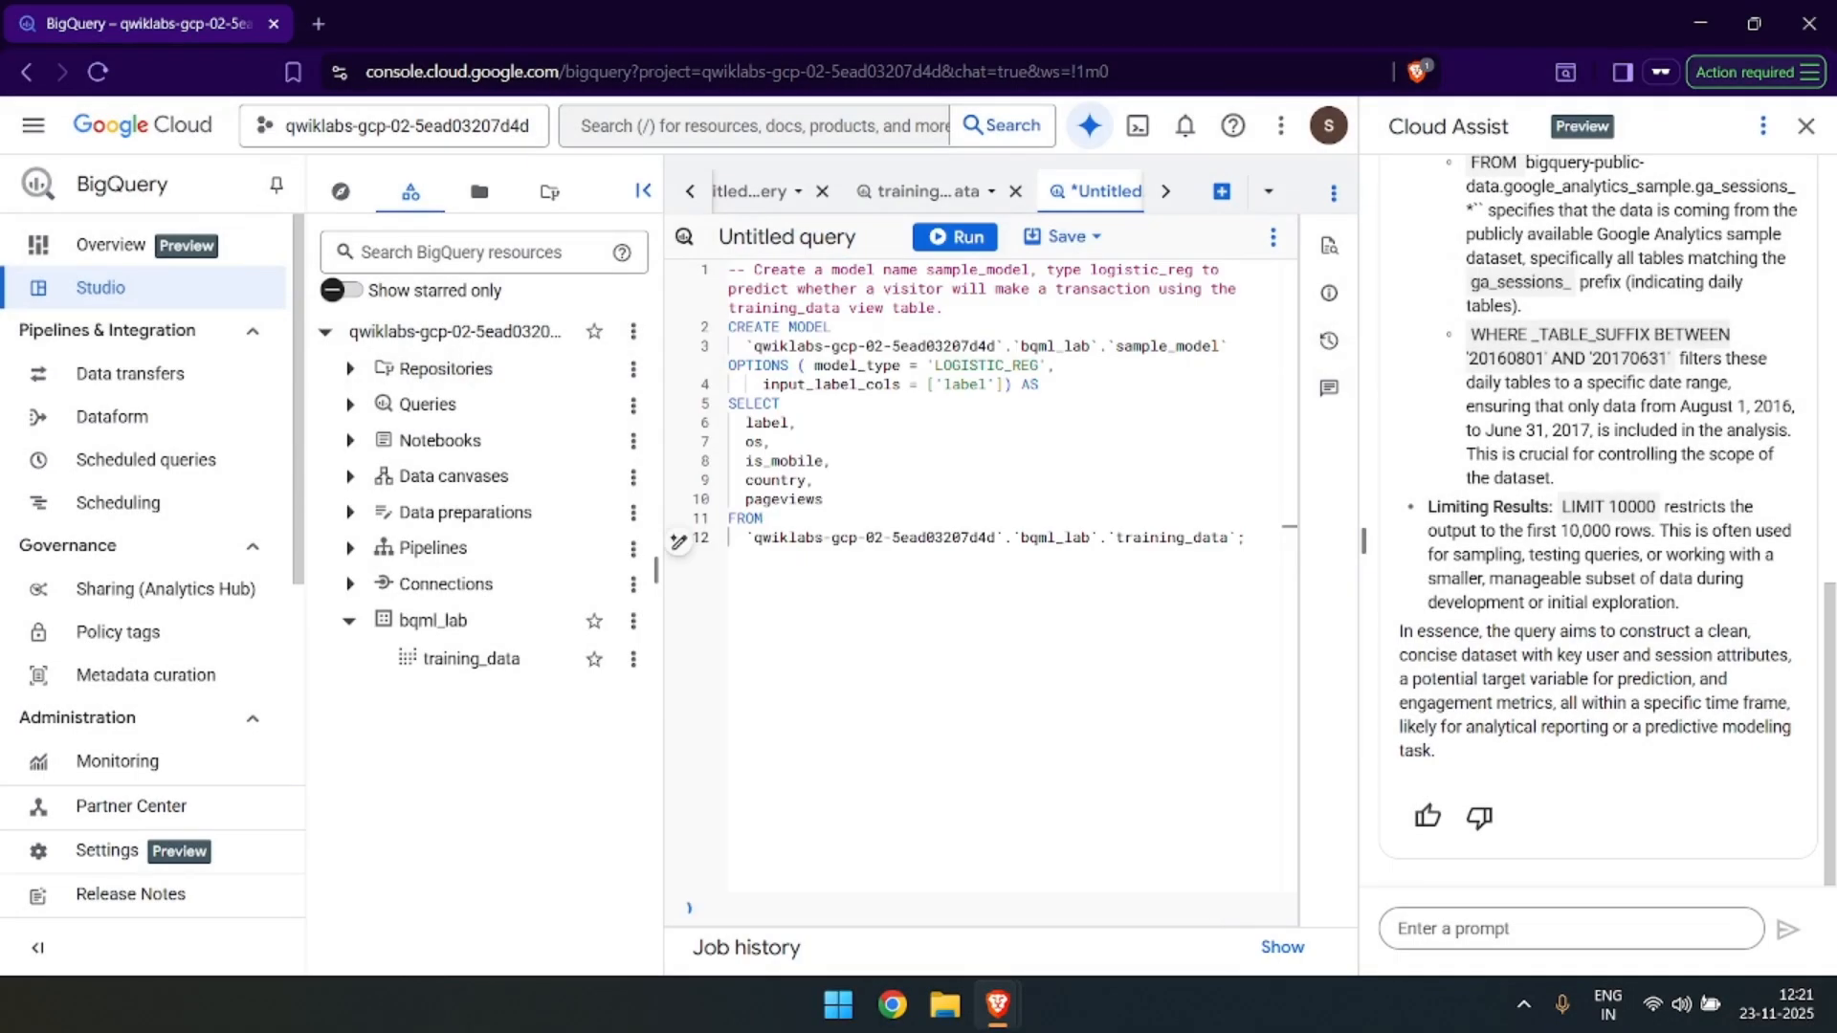
Consult the lab's run instruction and run the CREATE MODEL query for sample_model in BigQuery.
{"action": "key", "text": "alt+Tab"}
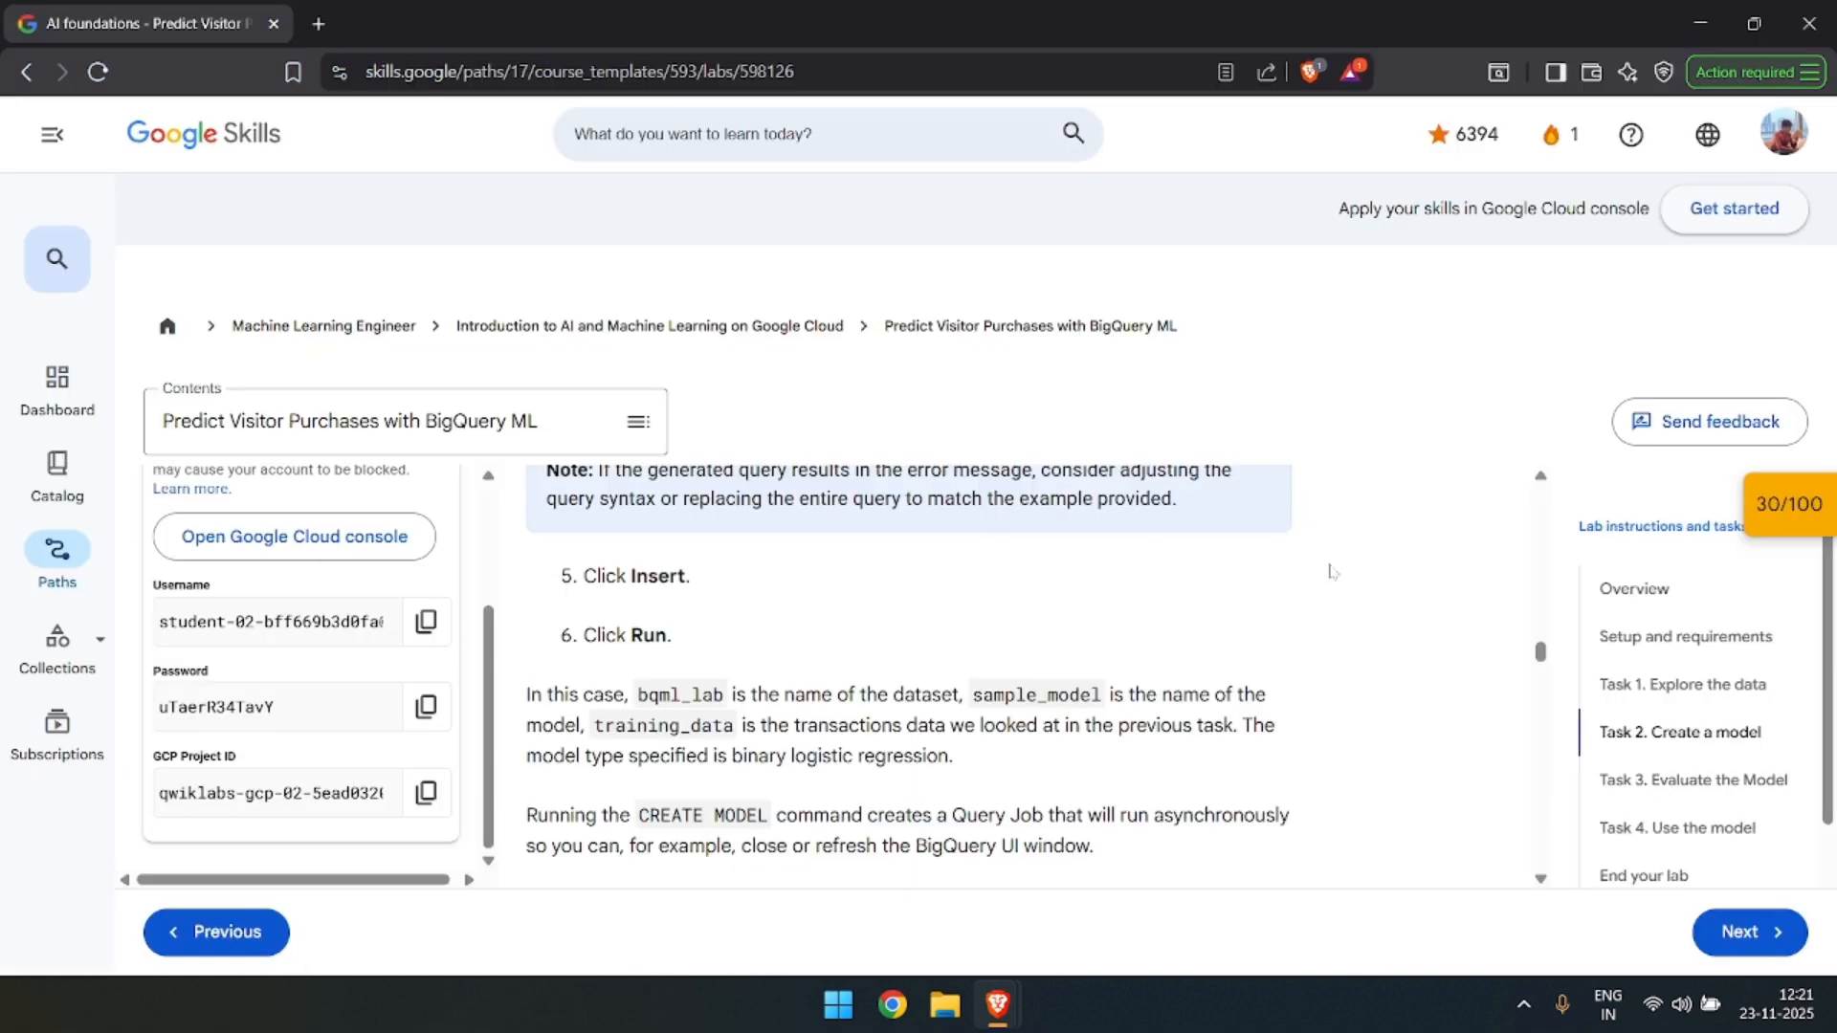
{"action": "key", "text": "alt+Tab"}
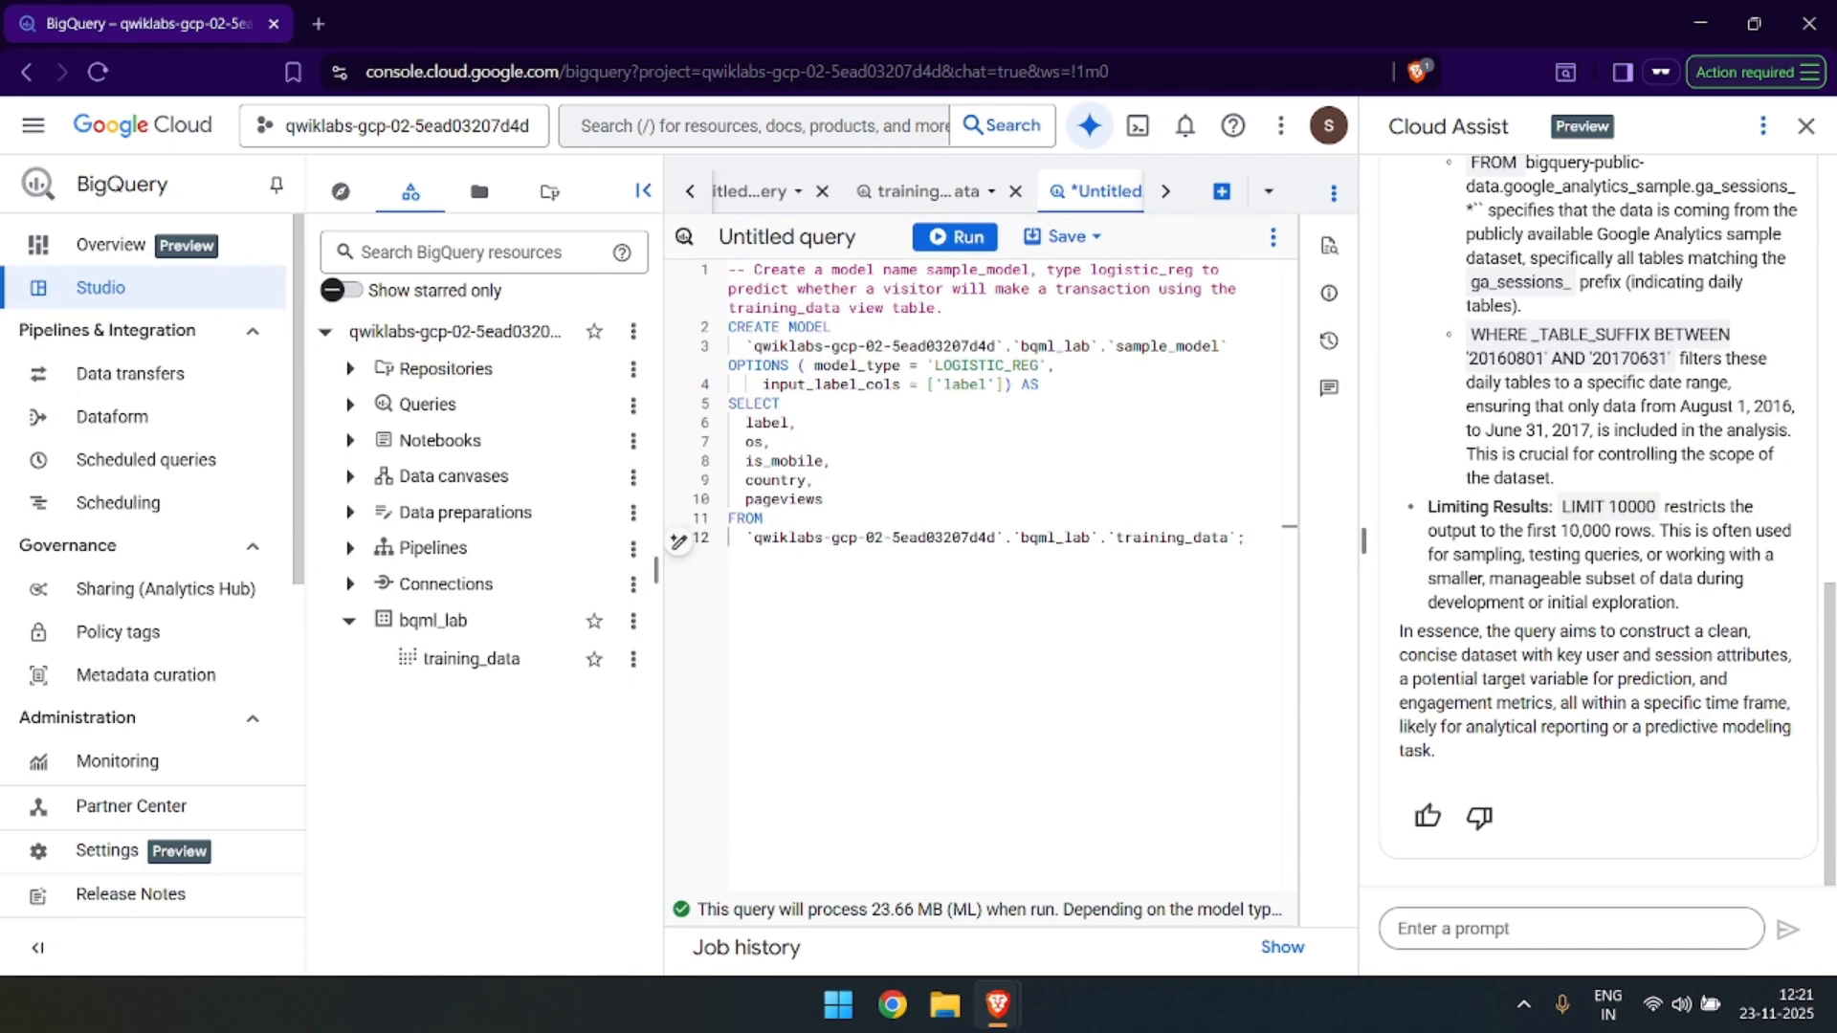
{"action": "left_click", "coordinate": [964, 237]}
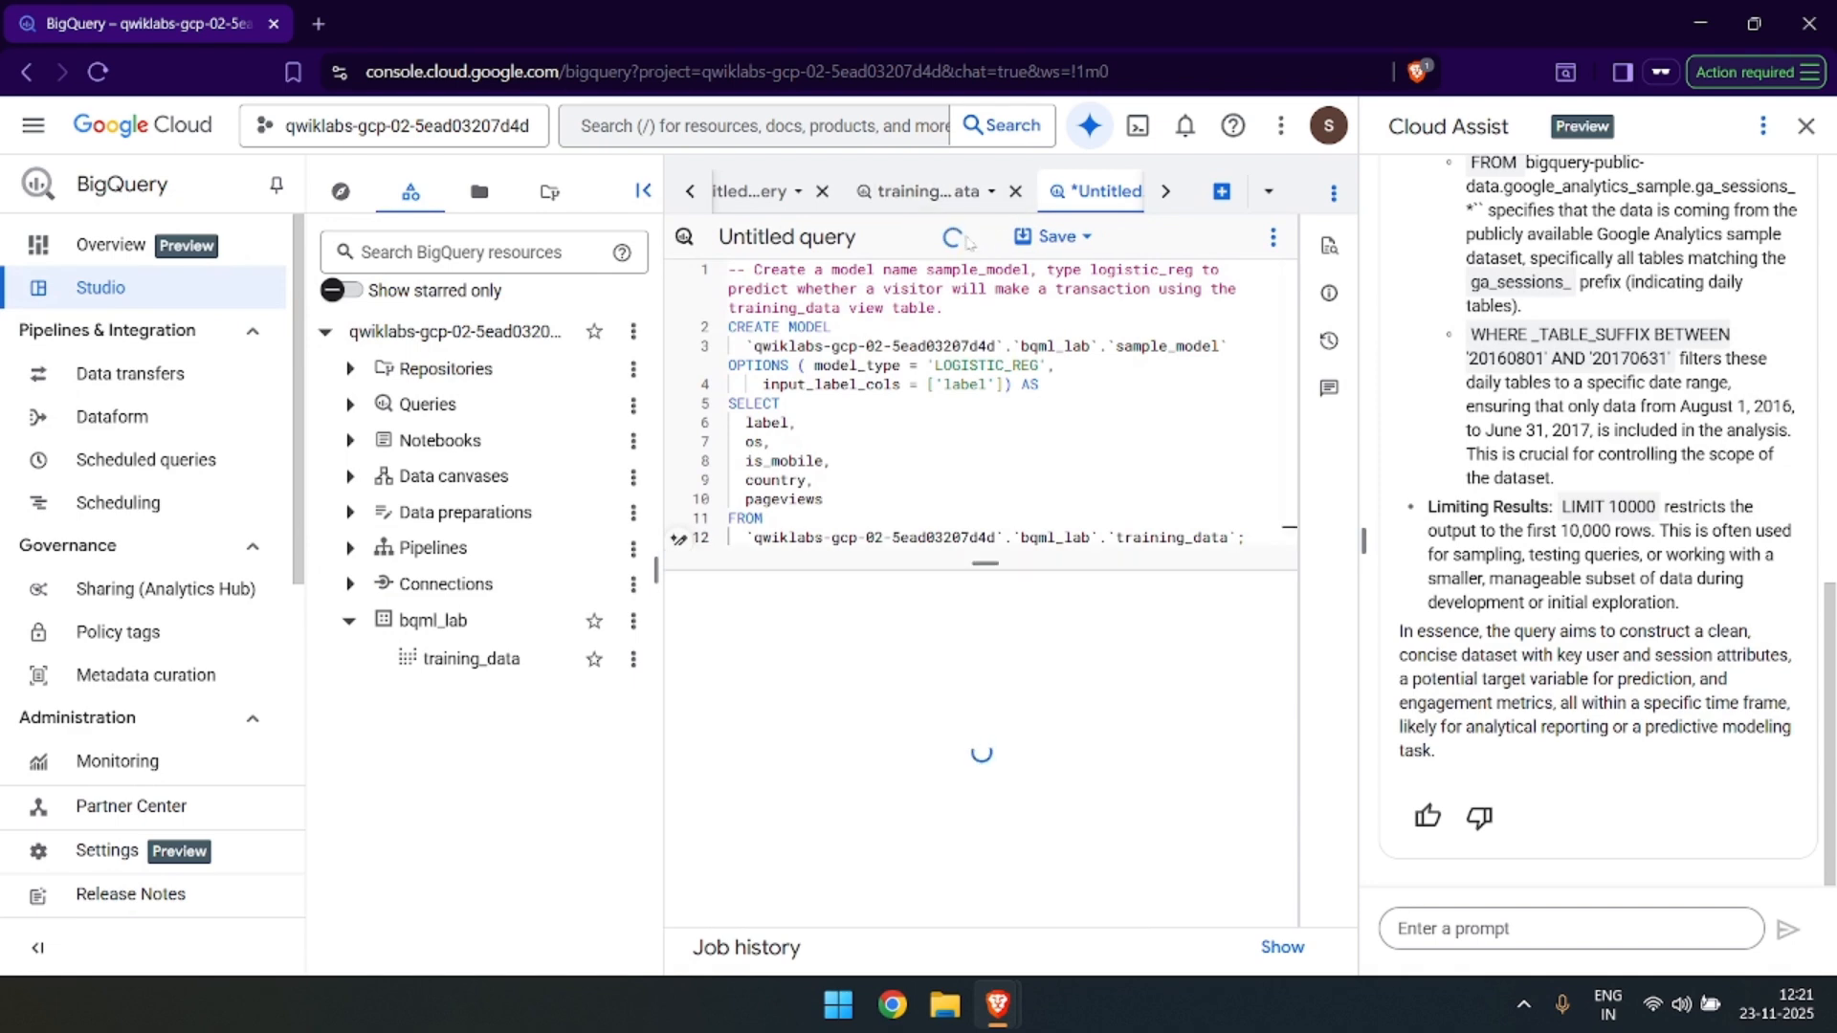
Read the lab's explanation of the bqml_lab dataset, the sample_model name, the training_data source and the CREATE MODEL command.
{"action": "key", "text": "alt+Tab"}
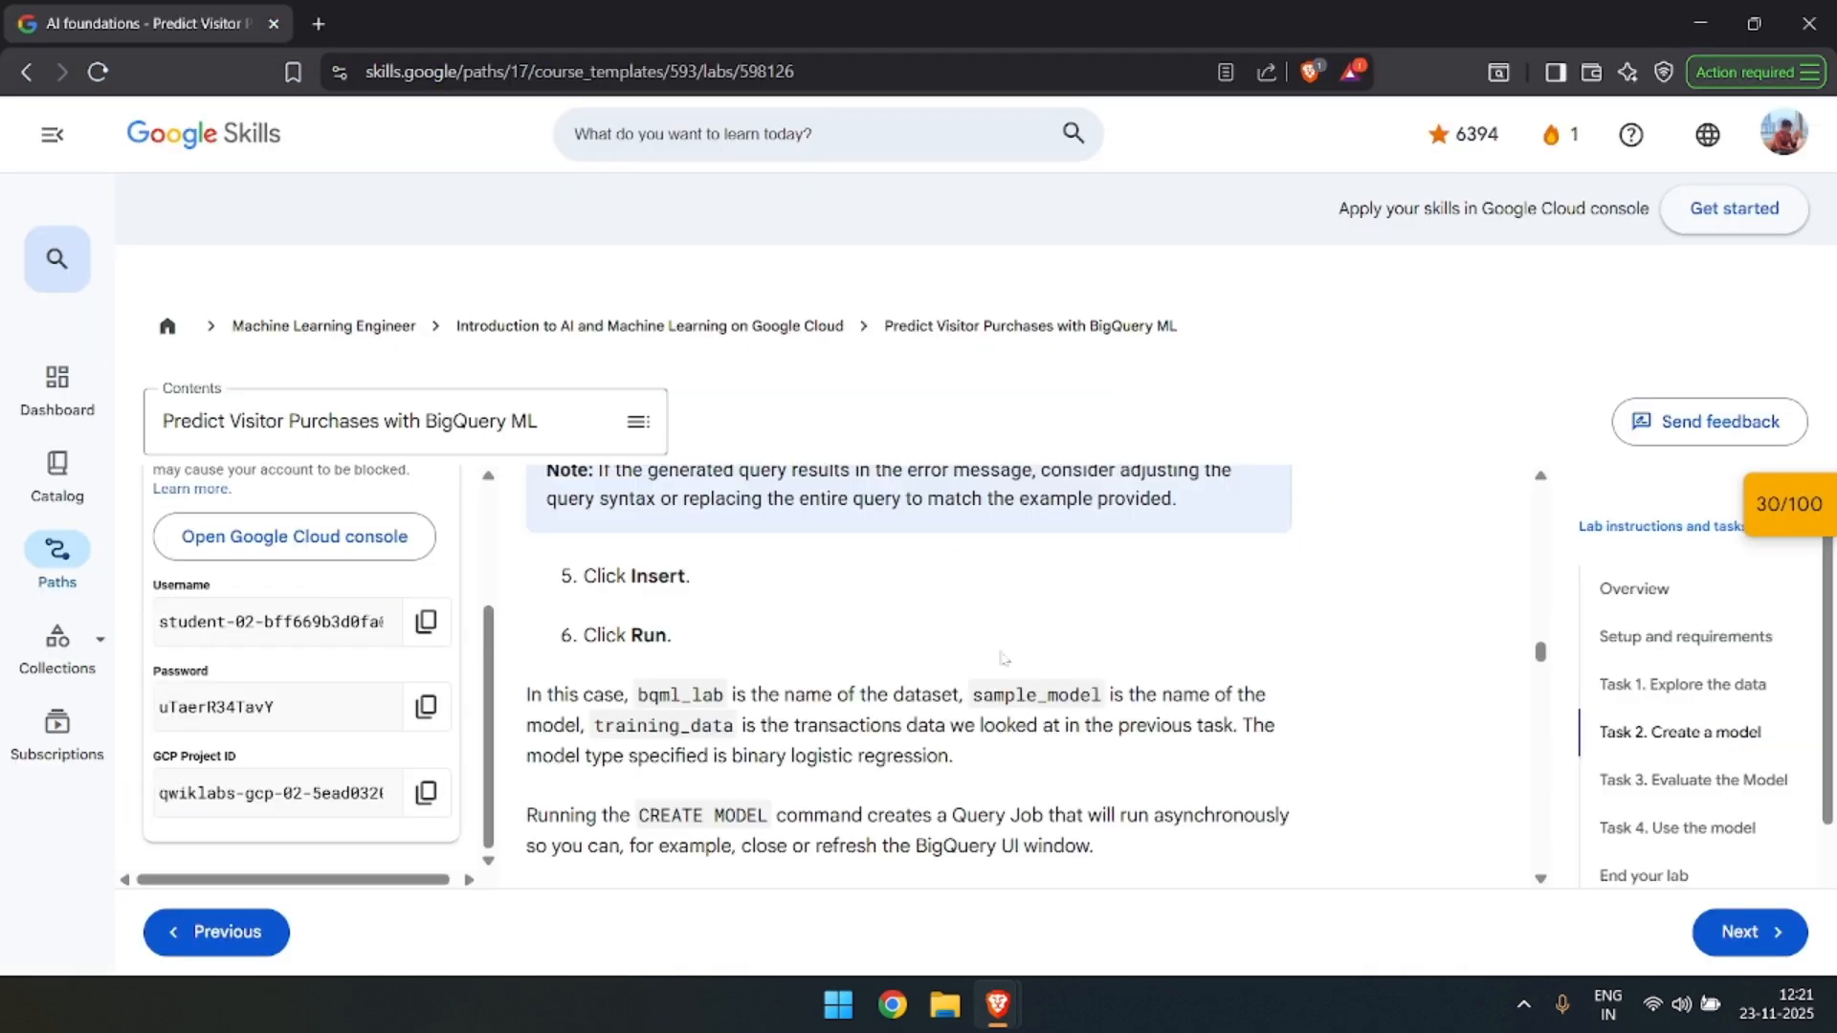
{"action": "scroll", "coordinate": [994, 630], "scroll_direction": "down", "scroll_amount": 2}
{"action": "scroll", "coordinate": [993, 630], "scroll_direction": "up", "scroll_amount": 1}
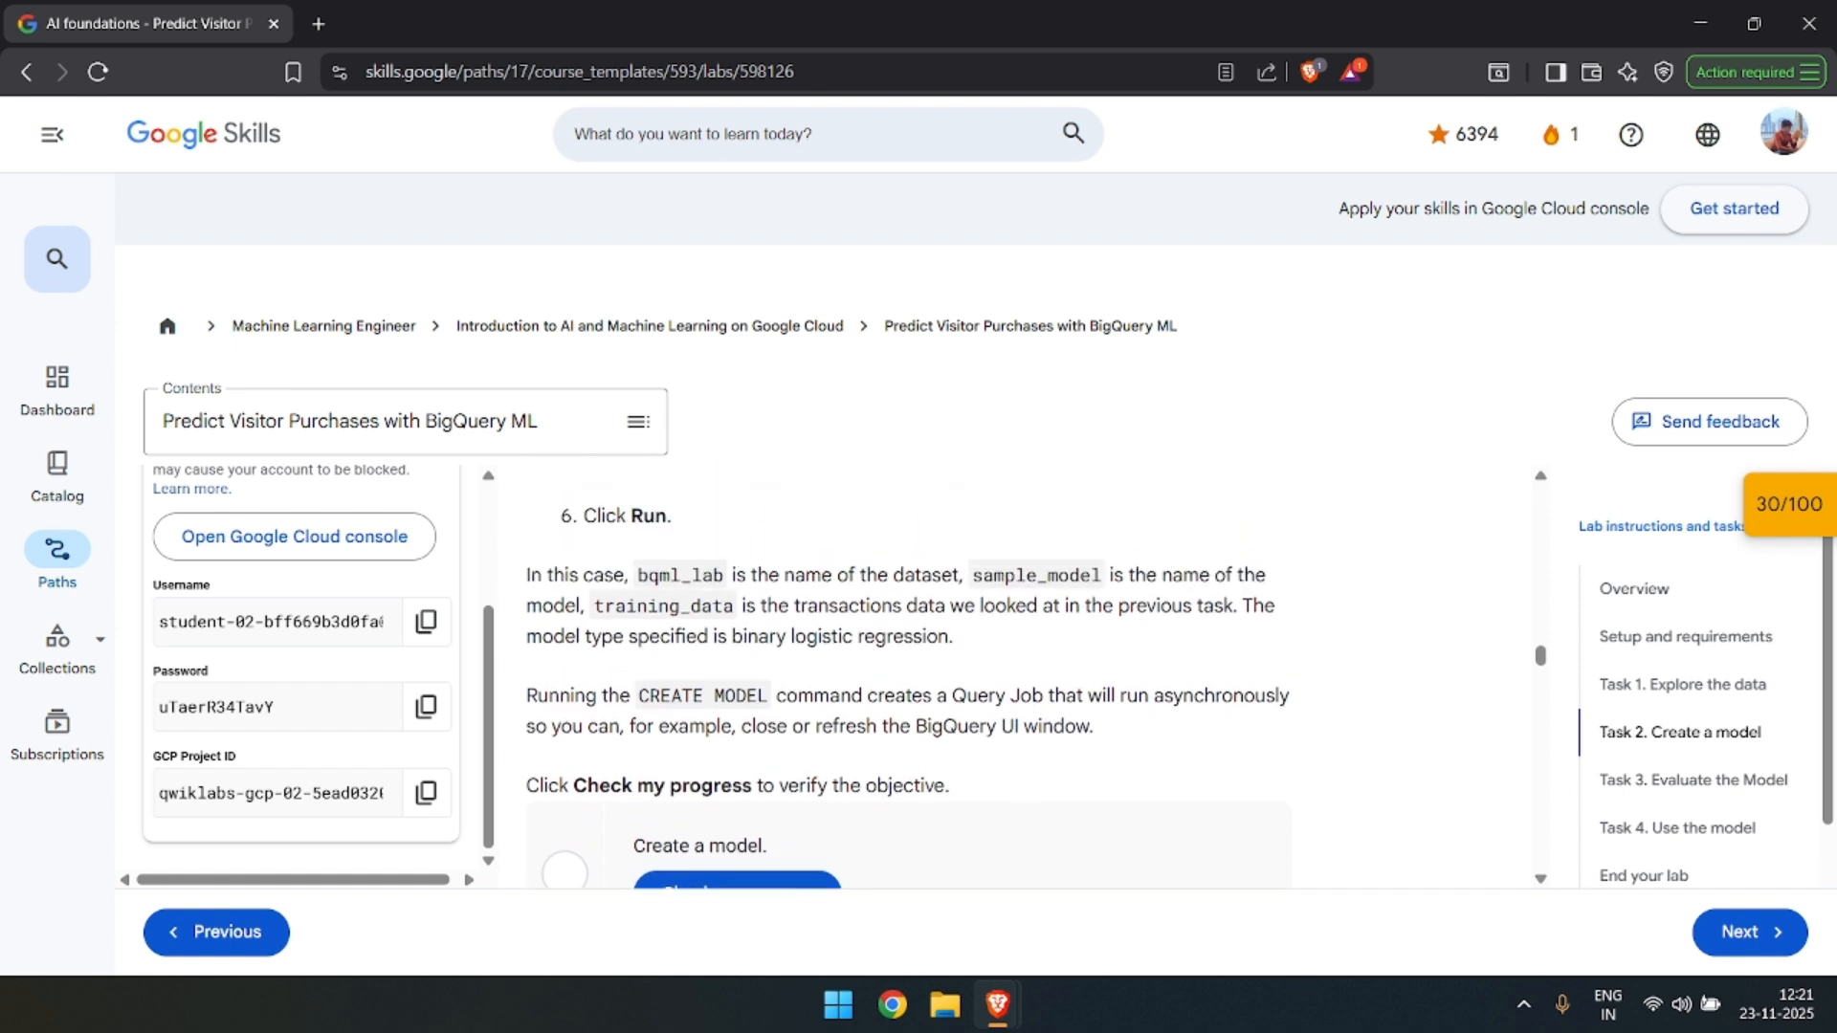
{"action": "double_click", "coordinate": [681, 575]}
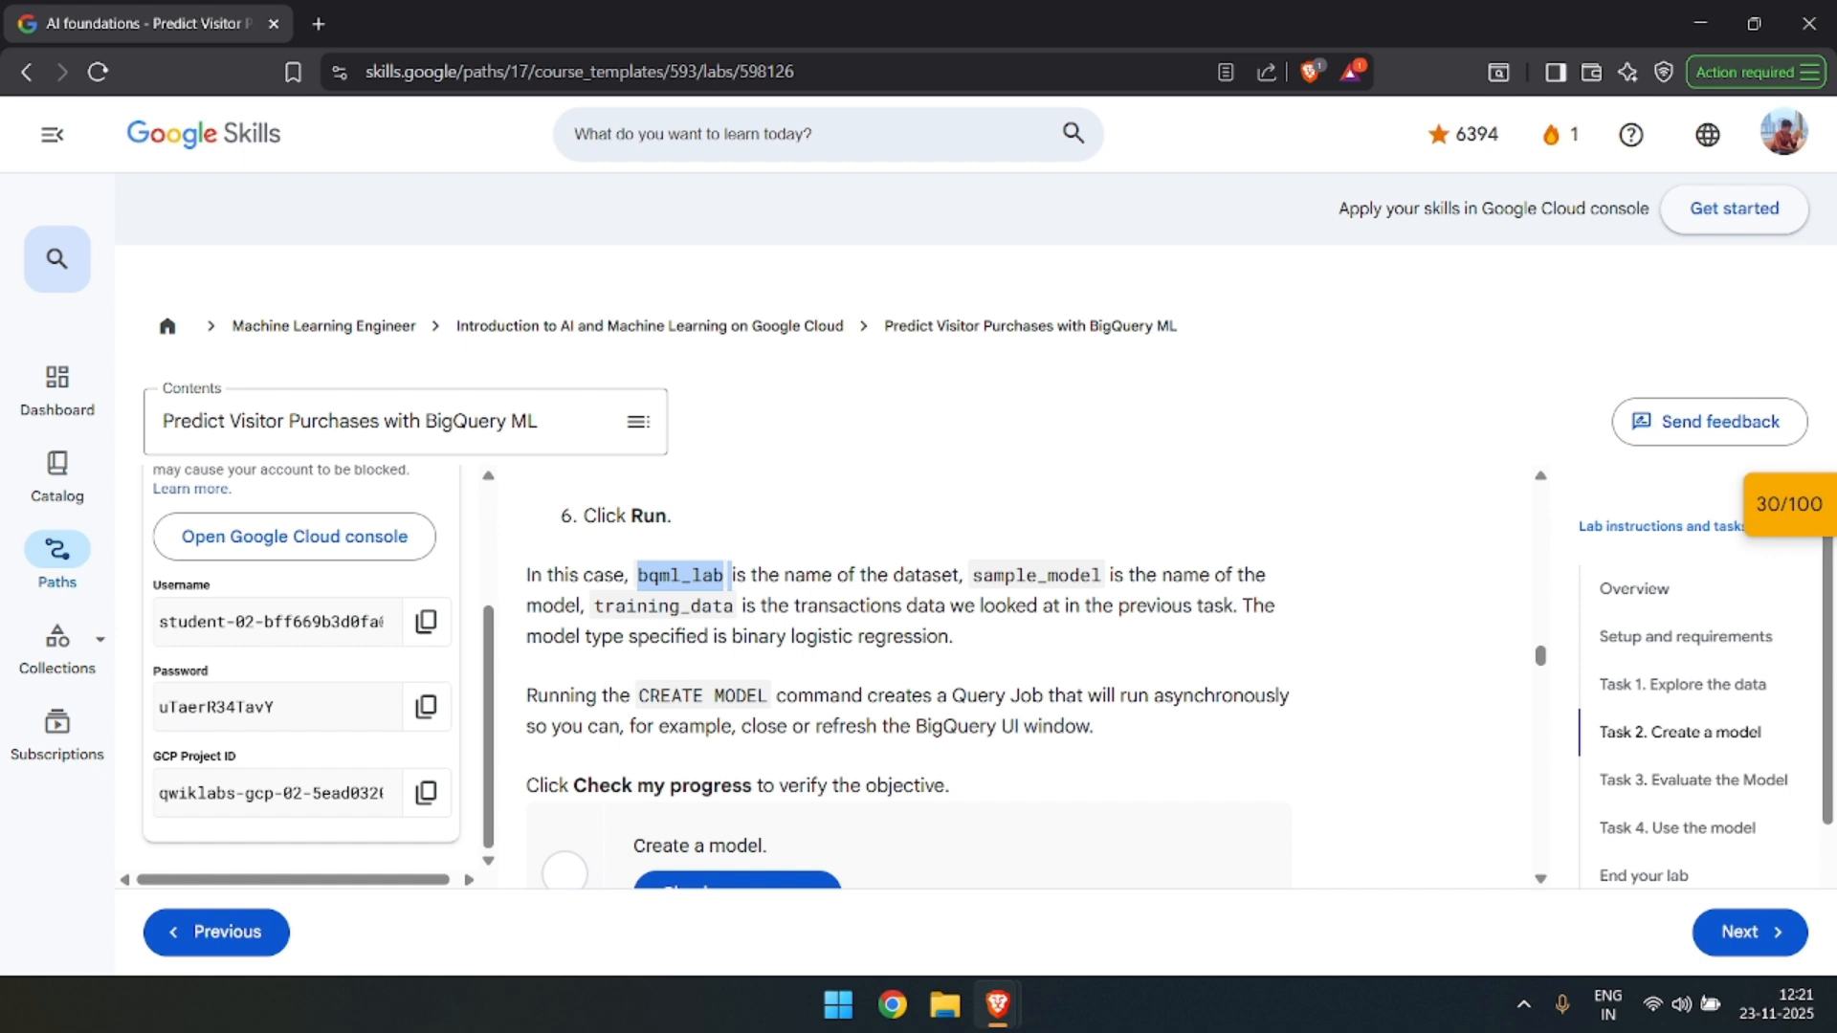
{"action": "double_click", "coordinate": [1029, 572]}
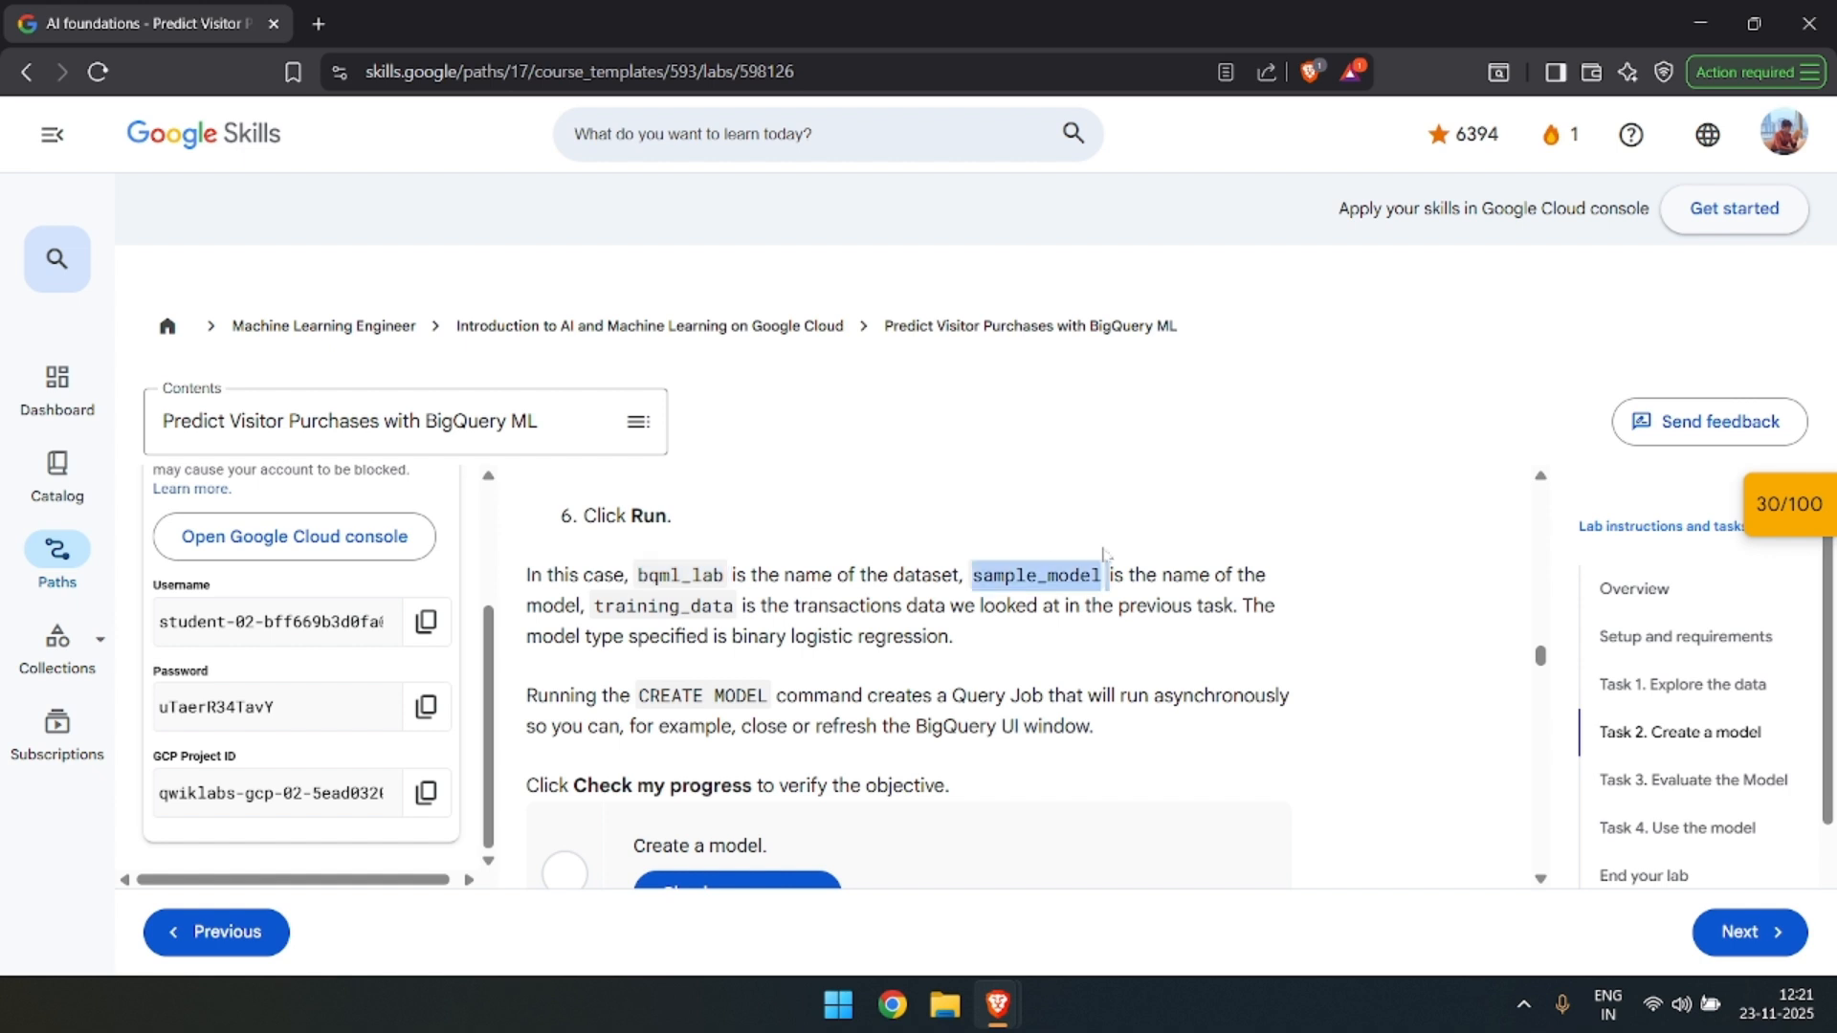
{"action": "double_click", "coordinate": [663, 606]}
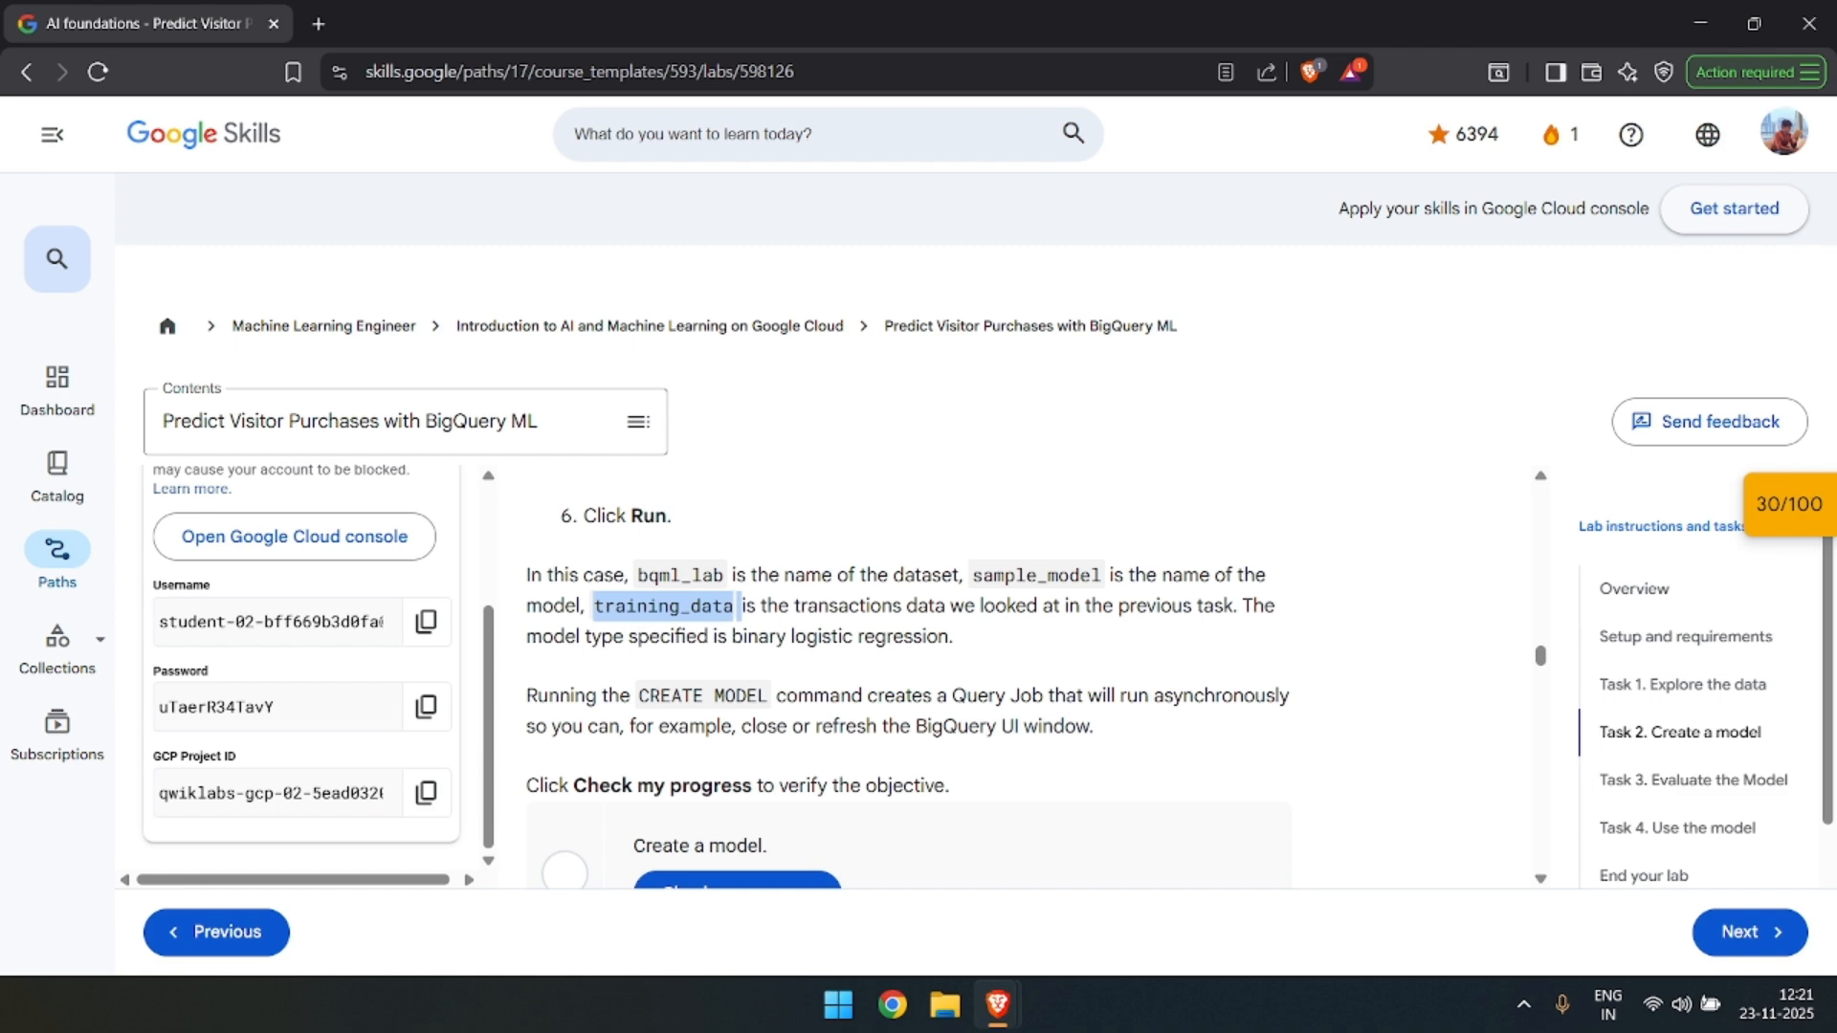
{"action": "scroll", "coordinate": [909, 669], "scroll_direction": "down", "scroll_amount": 1}
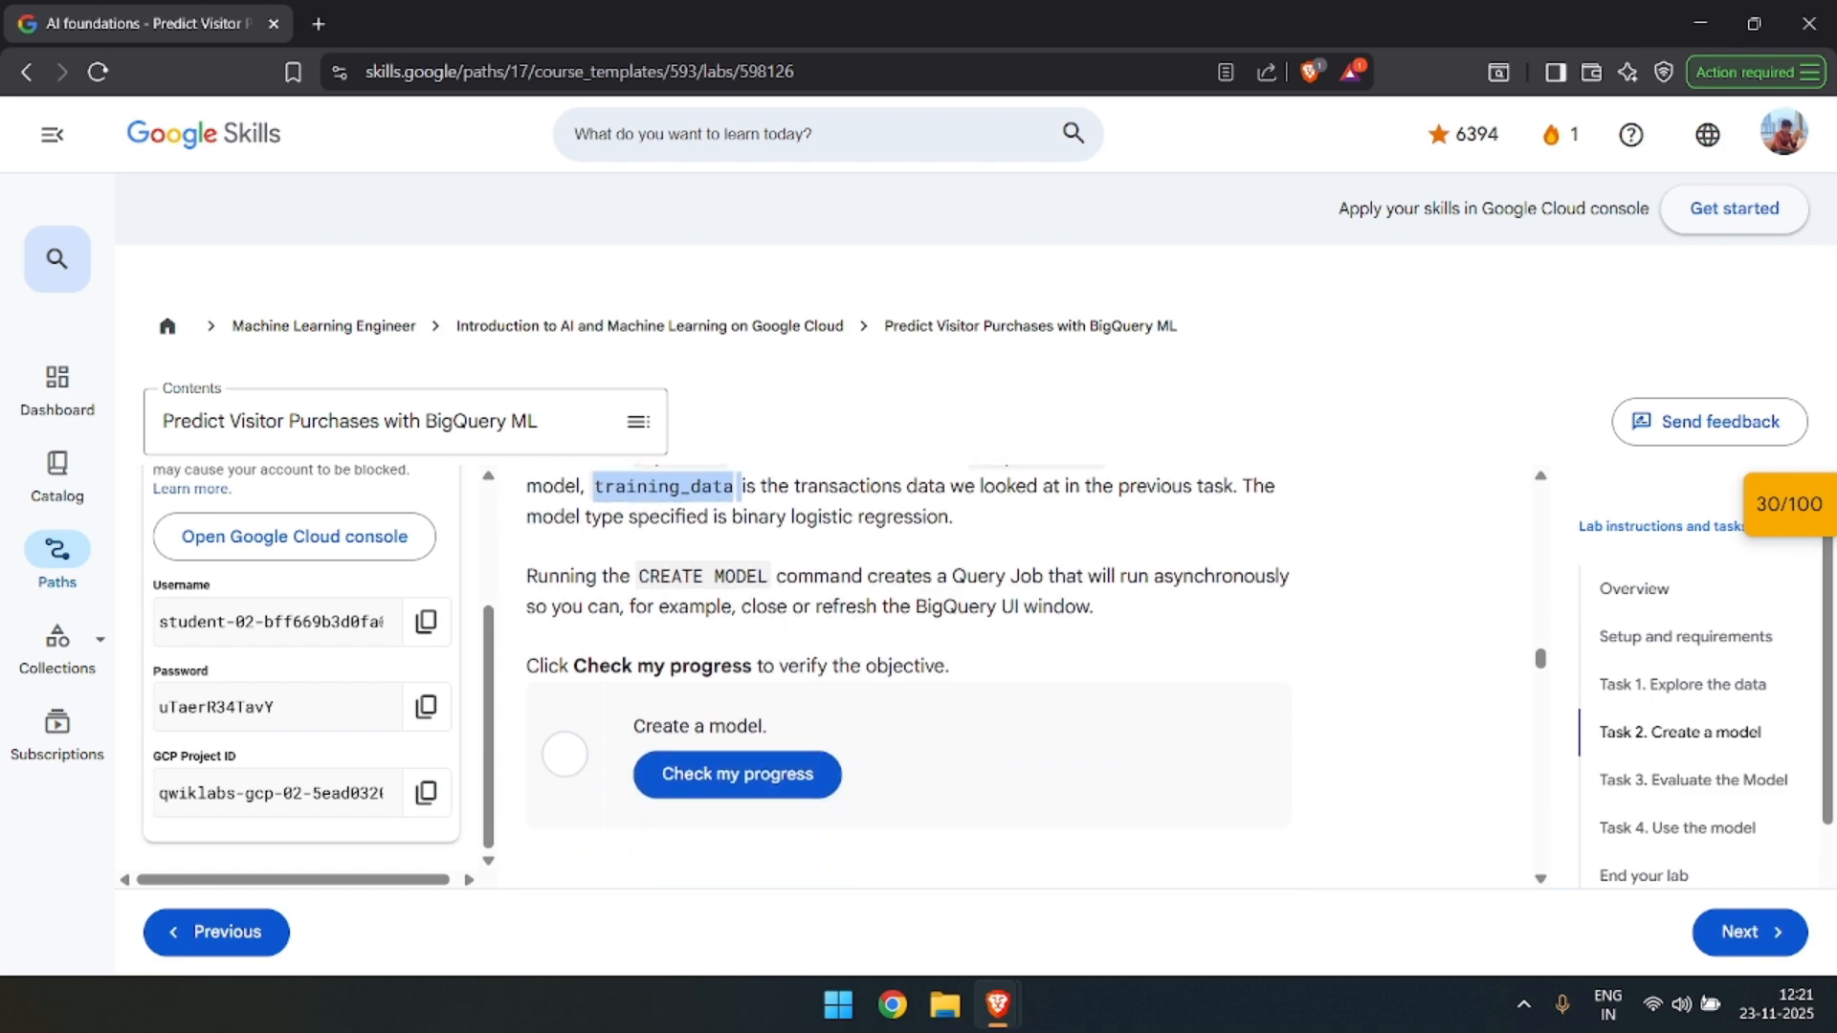
Look at sample_model under bqml_lab in BigQuery, then check the progress of the lab's "Create a model" objective.
{"action": "key", "text": "alt+Tab"}
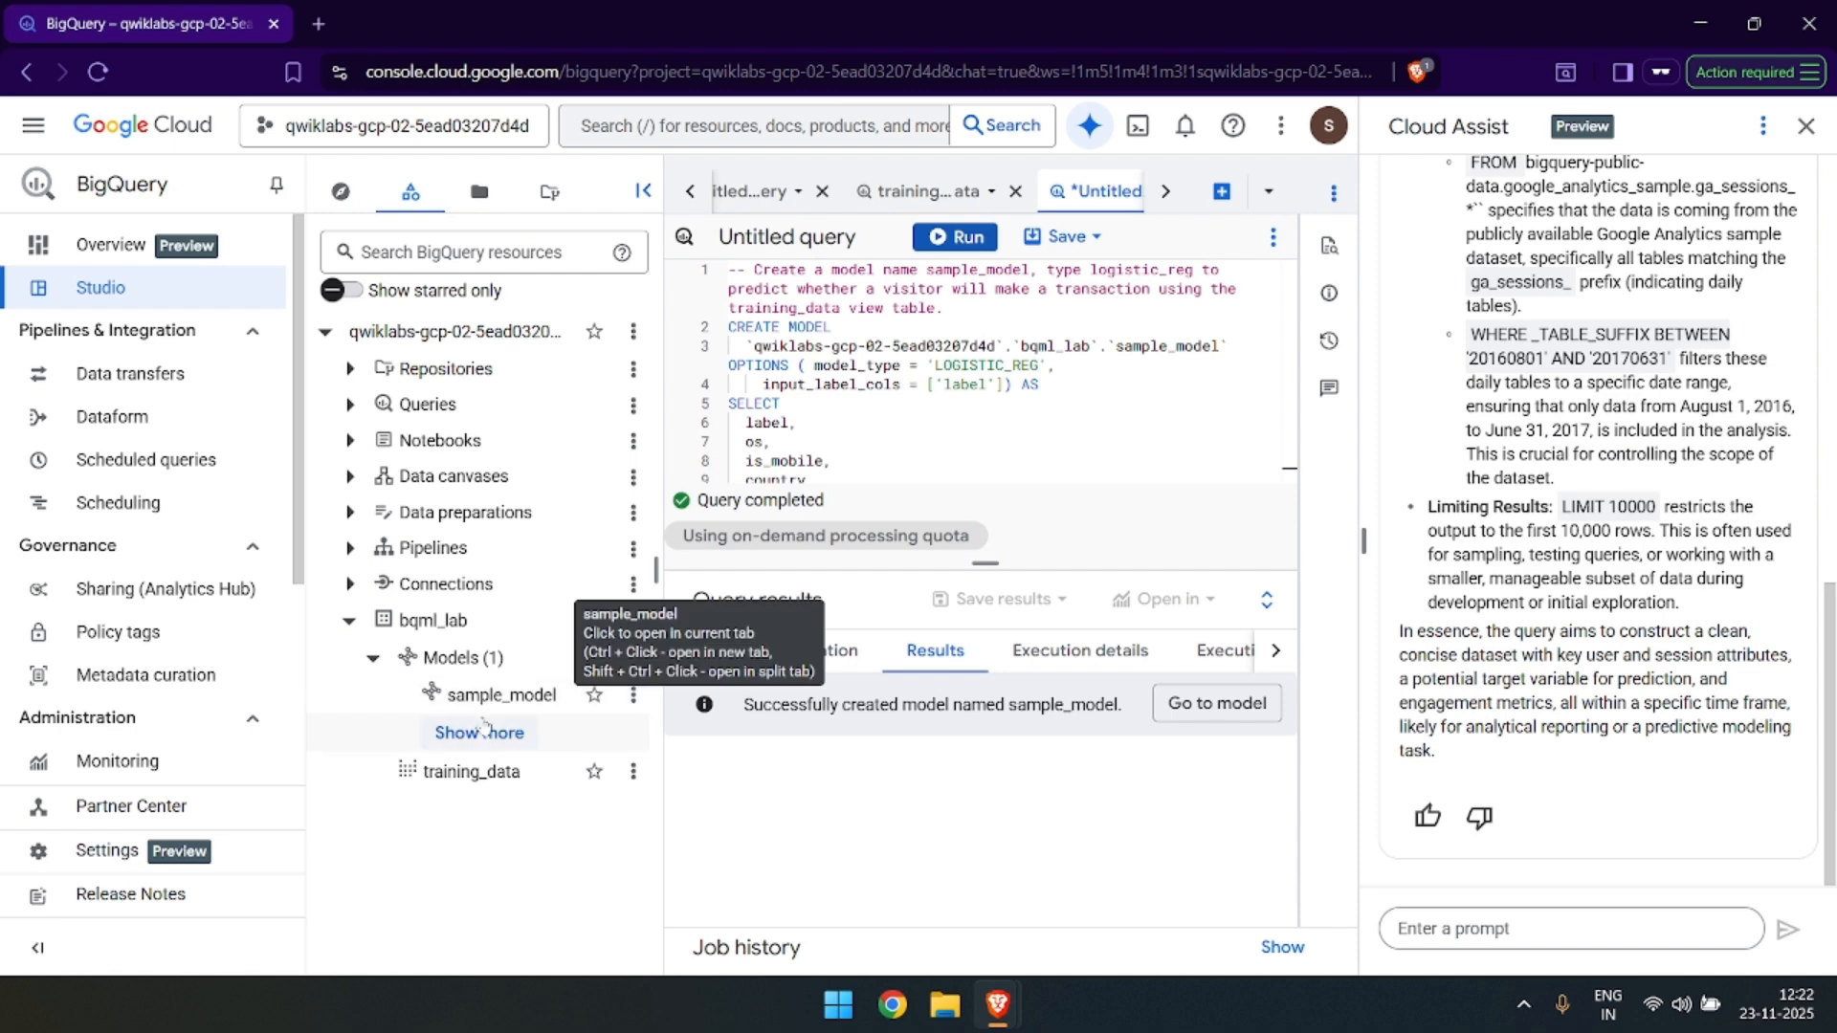
{"action": "key", "text": "alt+Tab"}
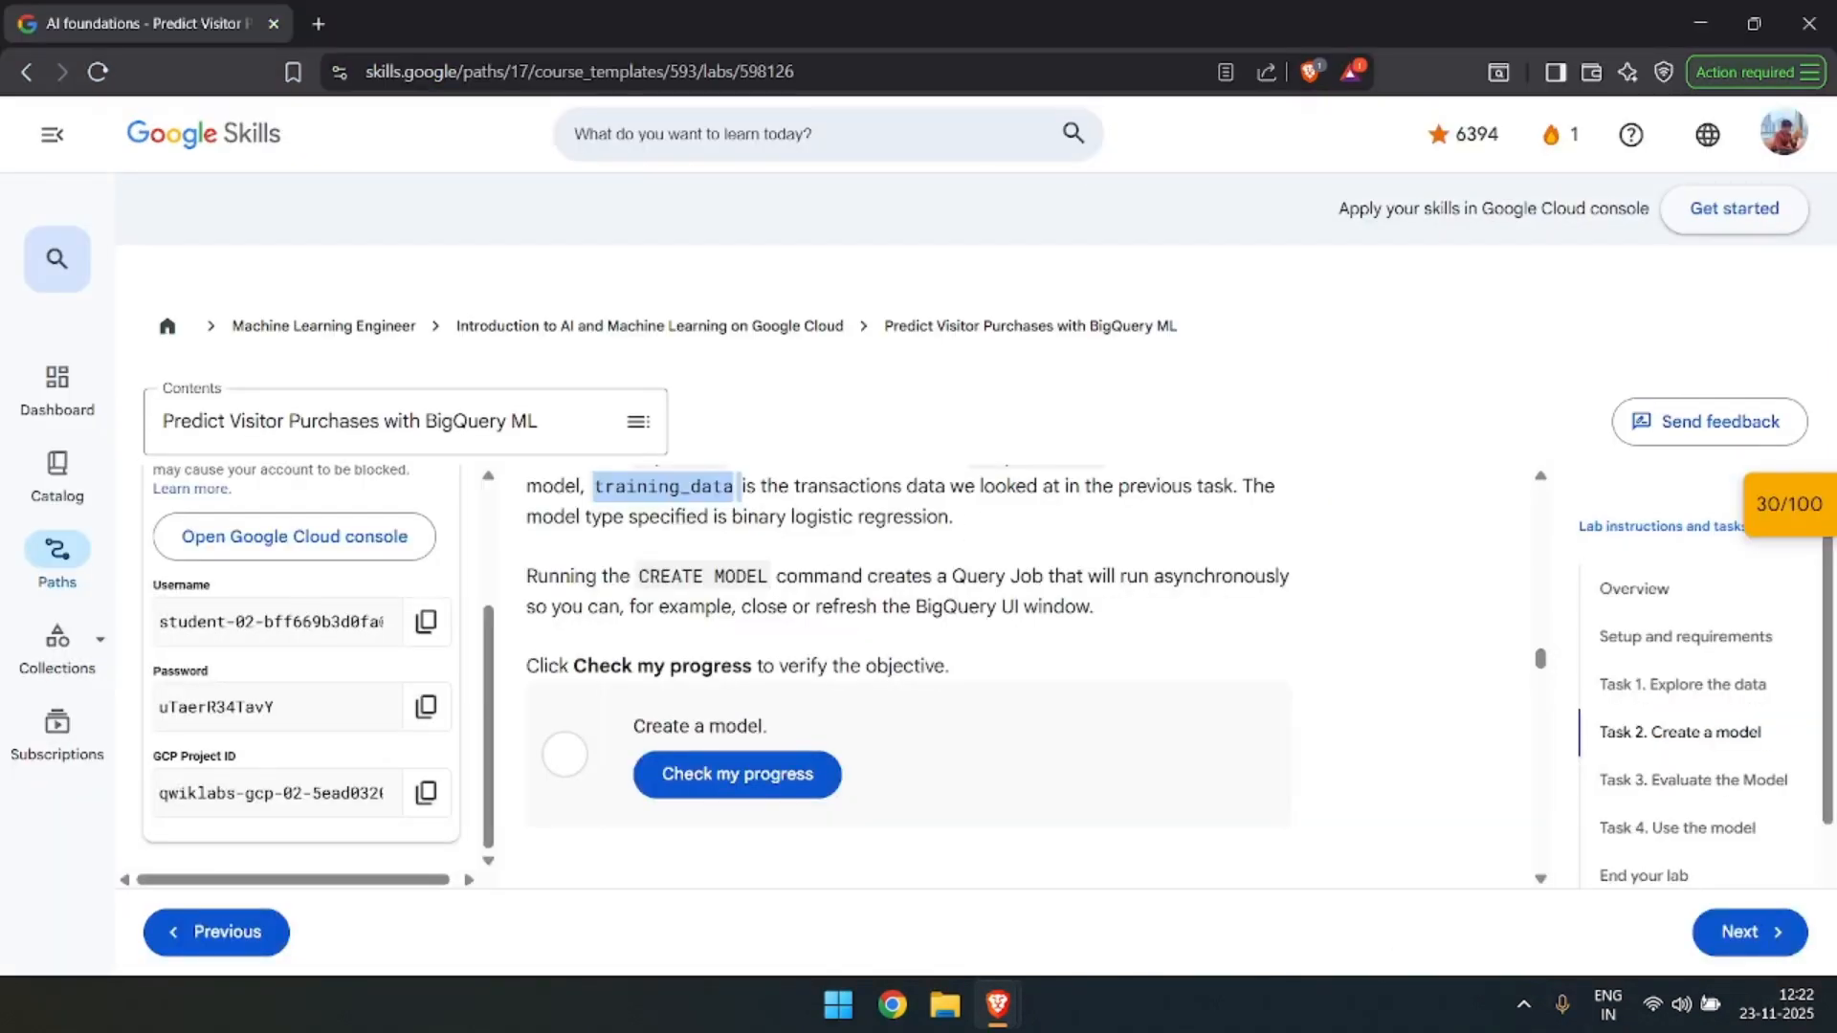
{"action": "scroll", "coordinate": [745, 659], "scroll_direction": "down", "scroll_amount": 1}
{"action": "left_click", "coordinate": [745, 660]}
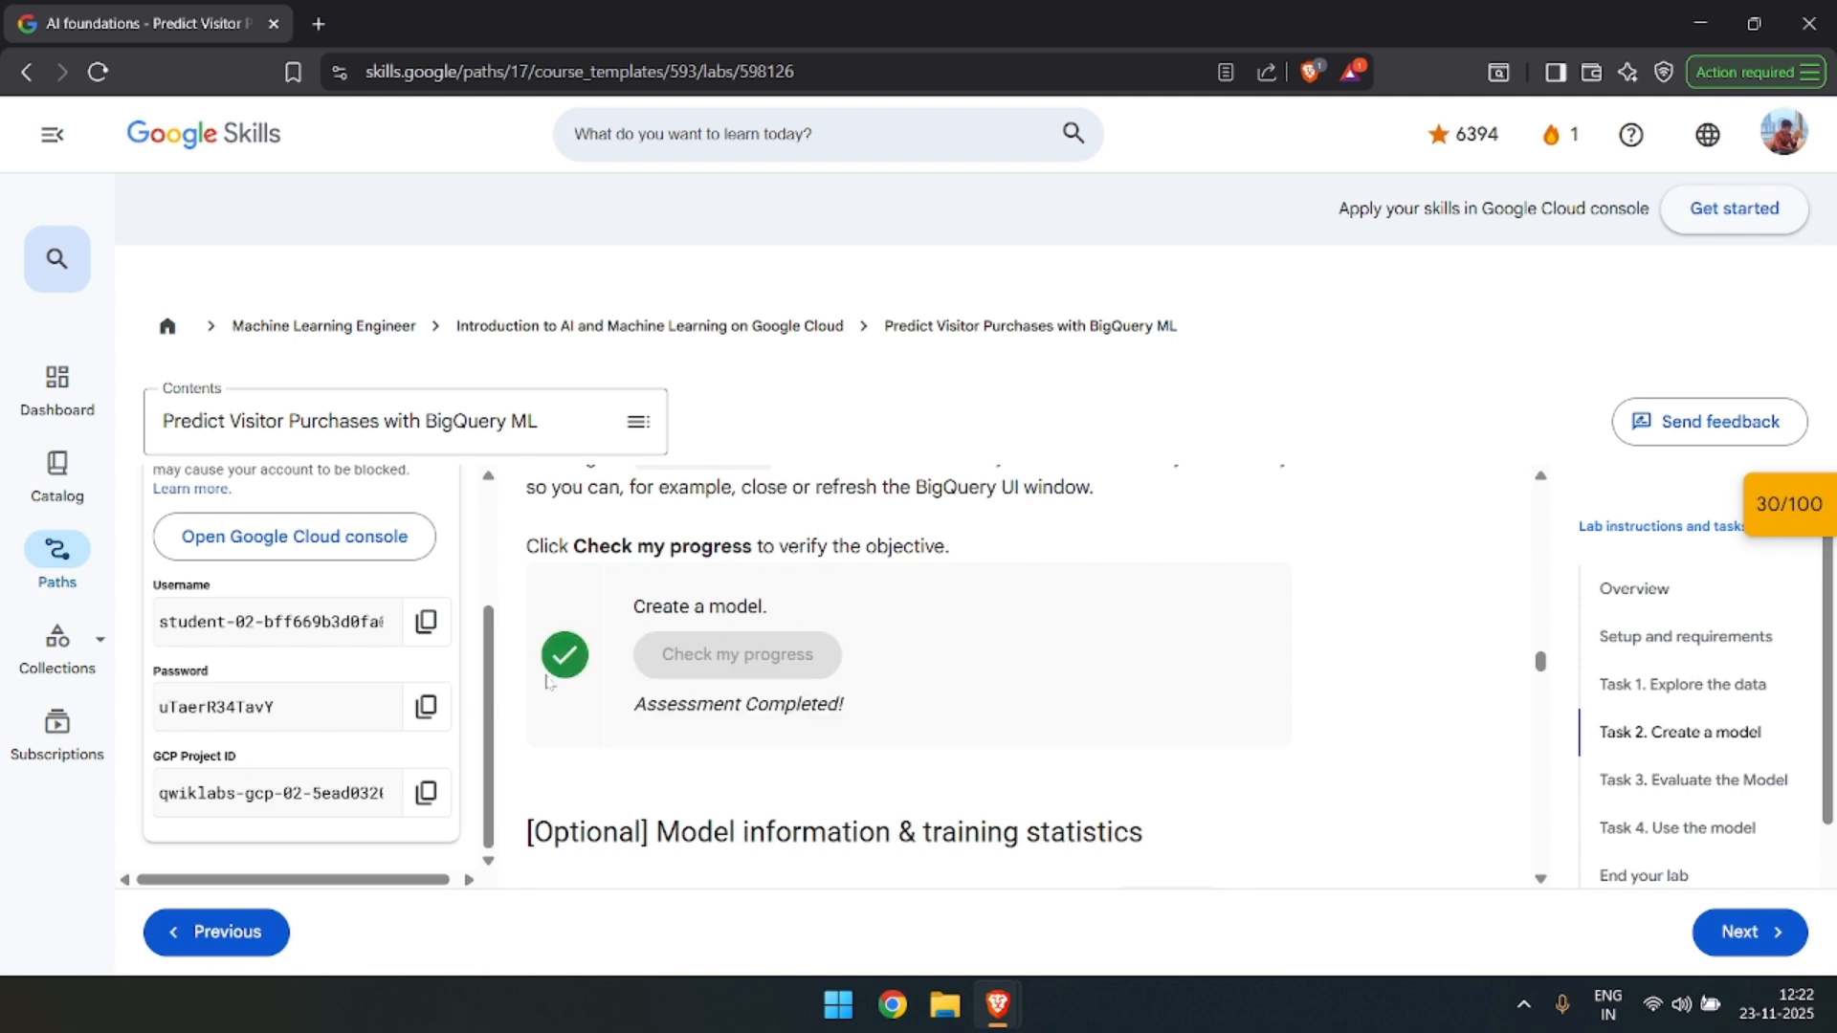
{"action": "scroll", "coordinate": [650, 649], "scroll_direction": "down", "scroll_amount": 1}
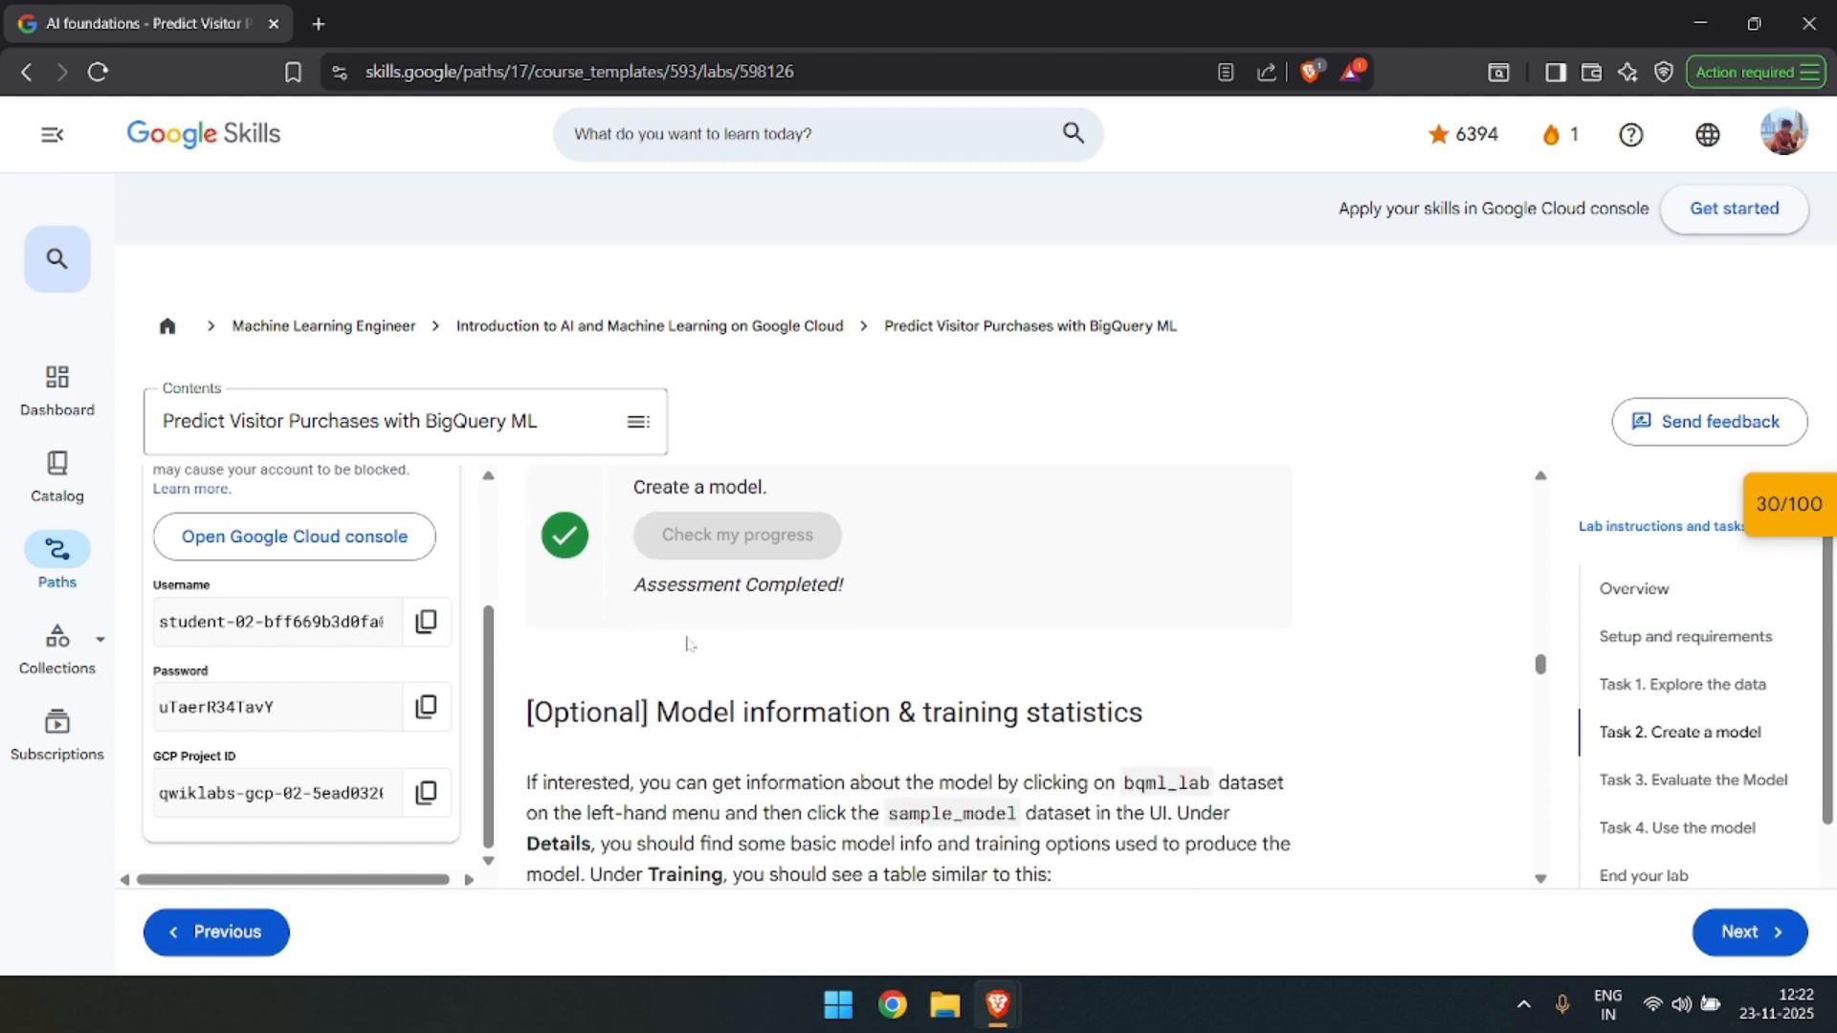
Read the lab's optional section on where to find sample_model's details and training statistics.
{"action": "scroll", "coordinate": [851, 660], "scroll_direction": "down", "scroll_amount": 1}
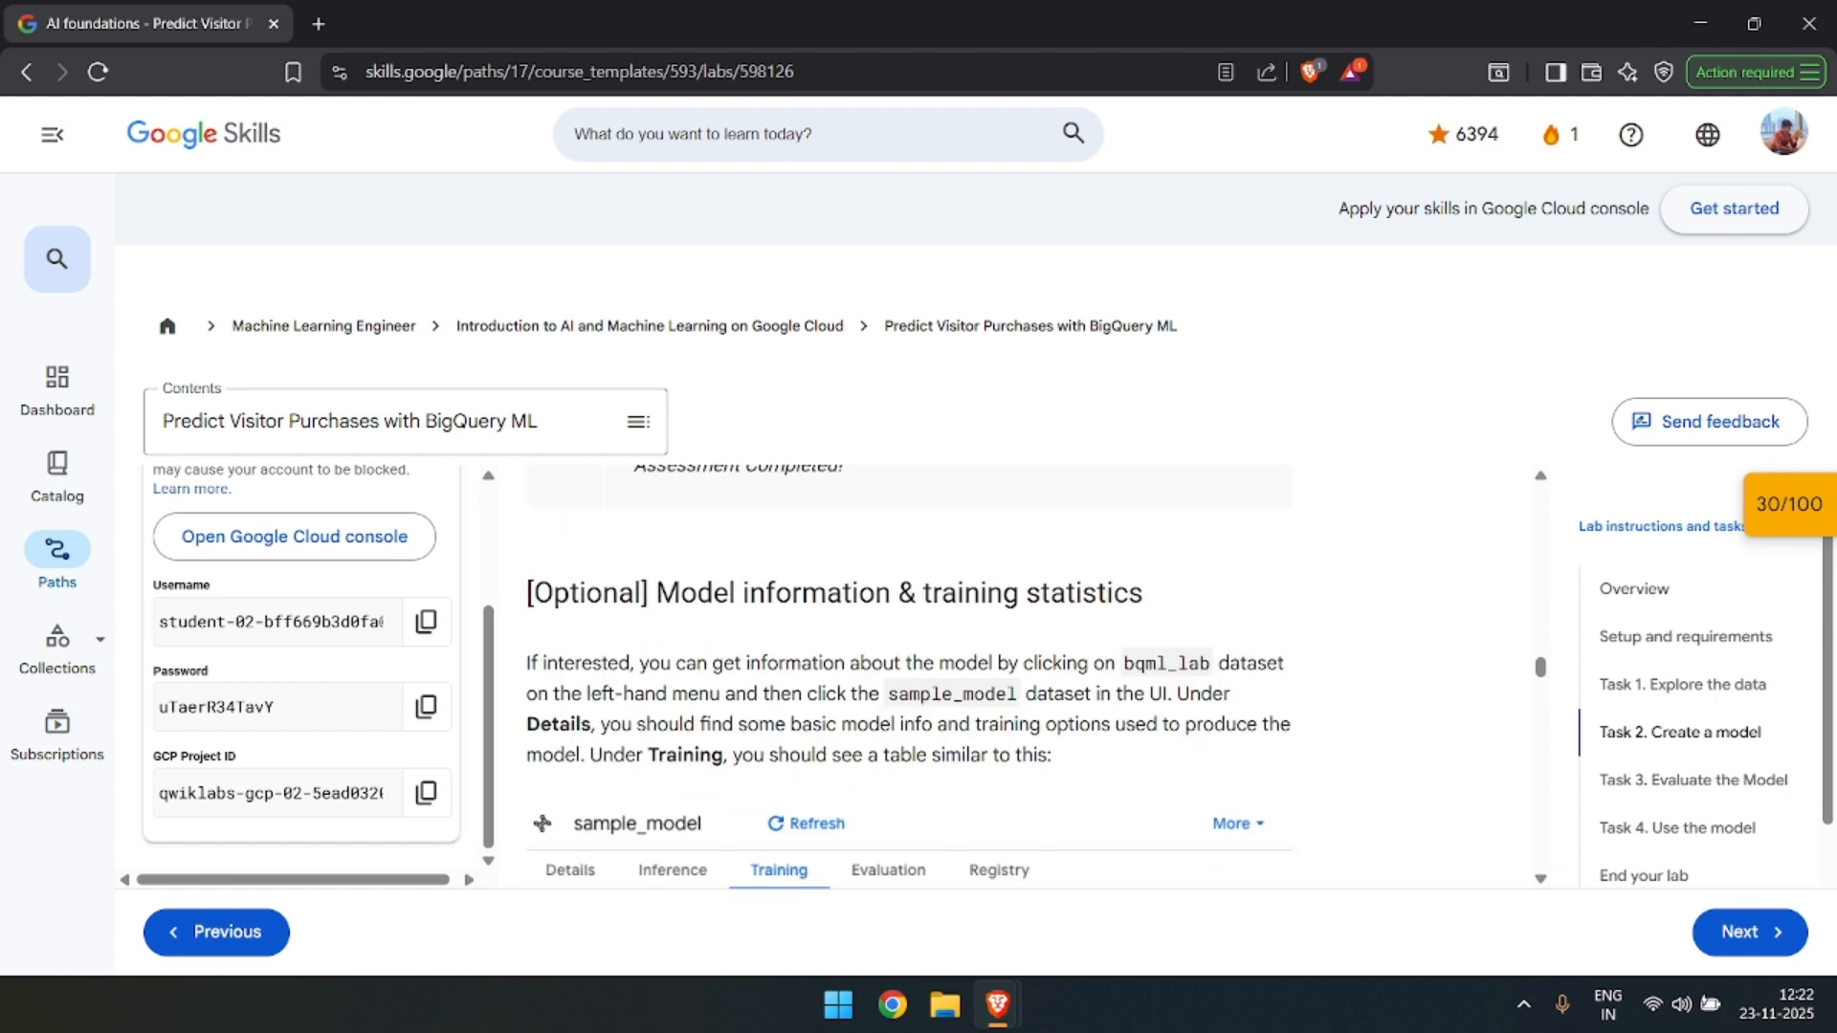
{"action": "scroll", "coordinate": [961, 629], "scroll_direction": "down", "scroll_amount": 1}
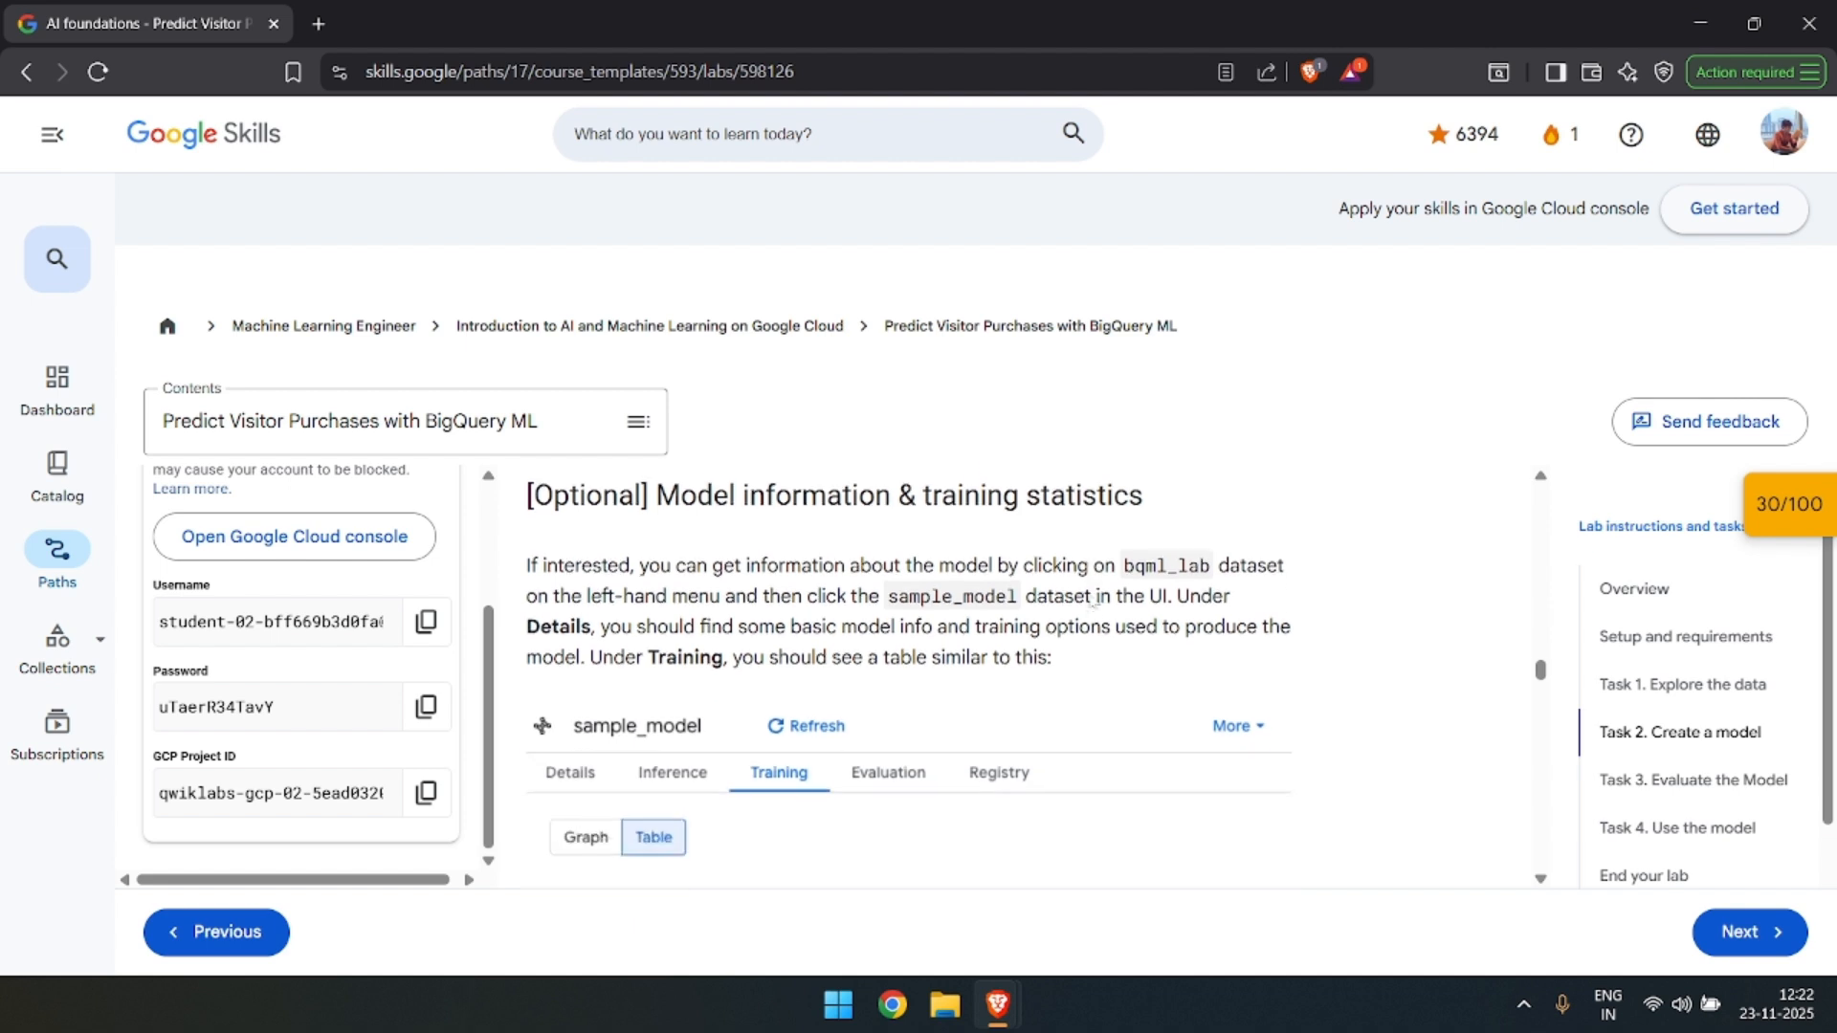
{"action": "scroll", "coordinate": [961, 629], "scroll_direction": "down", "scroll_amount": 1}
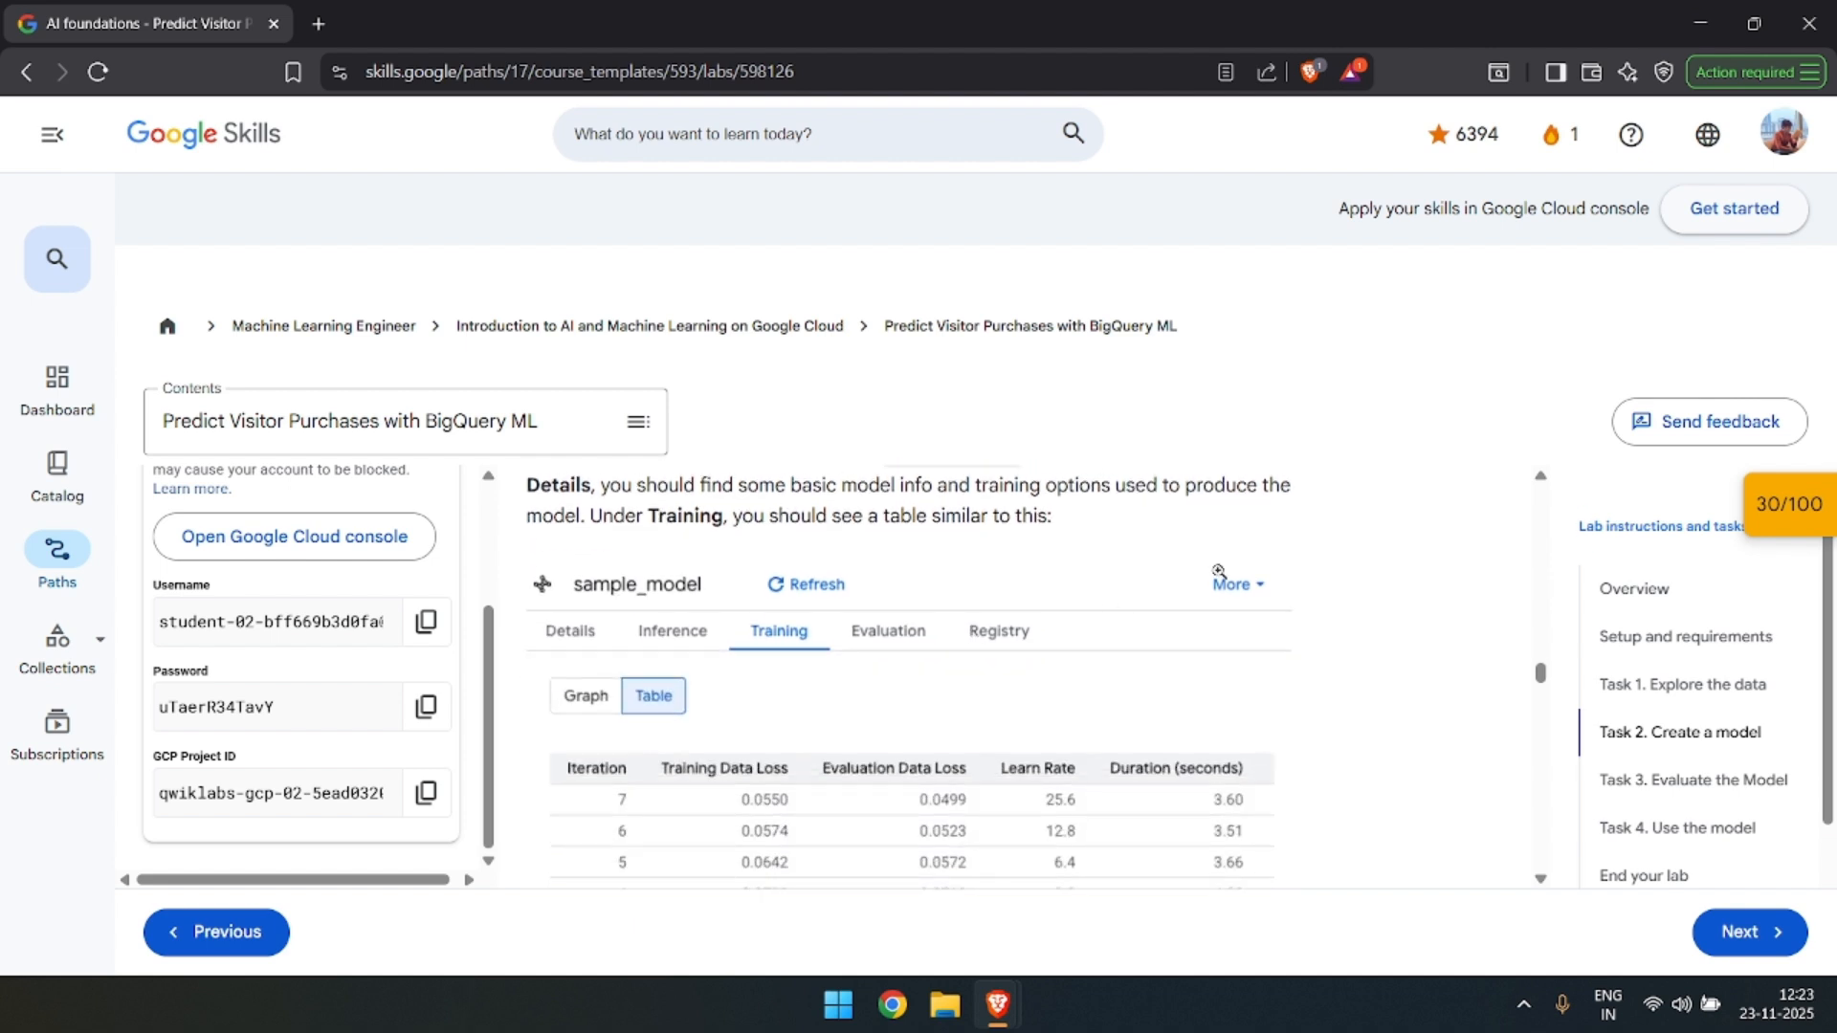
Check the progress of the "Create a BQML model" checkpoint in the lab's checkpoint list and collapse the list.
{"action": "left_click", "coordinate": [1820, 507]}
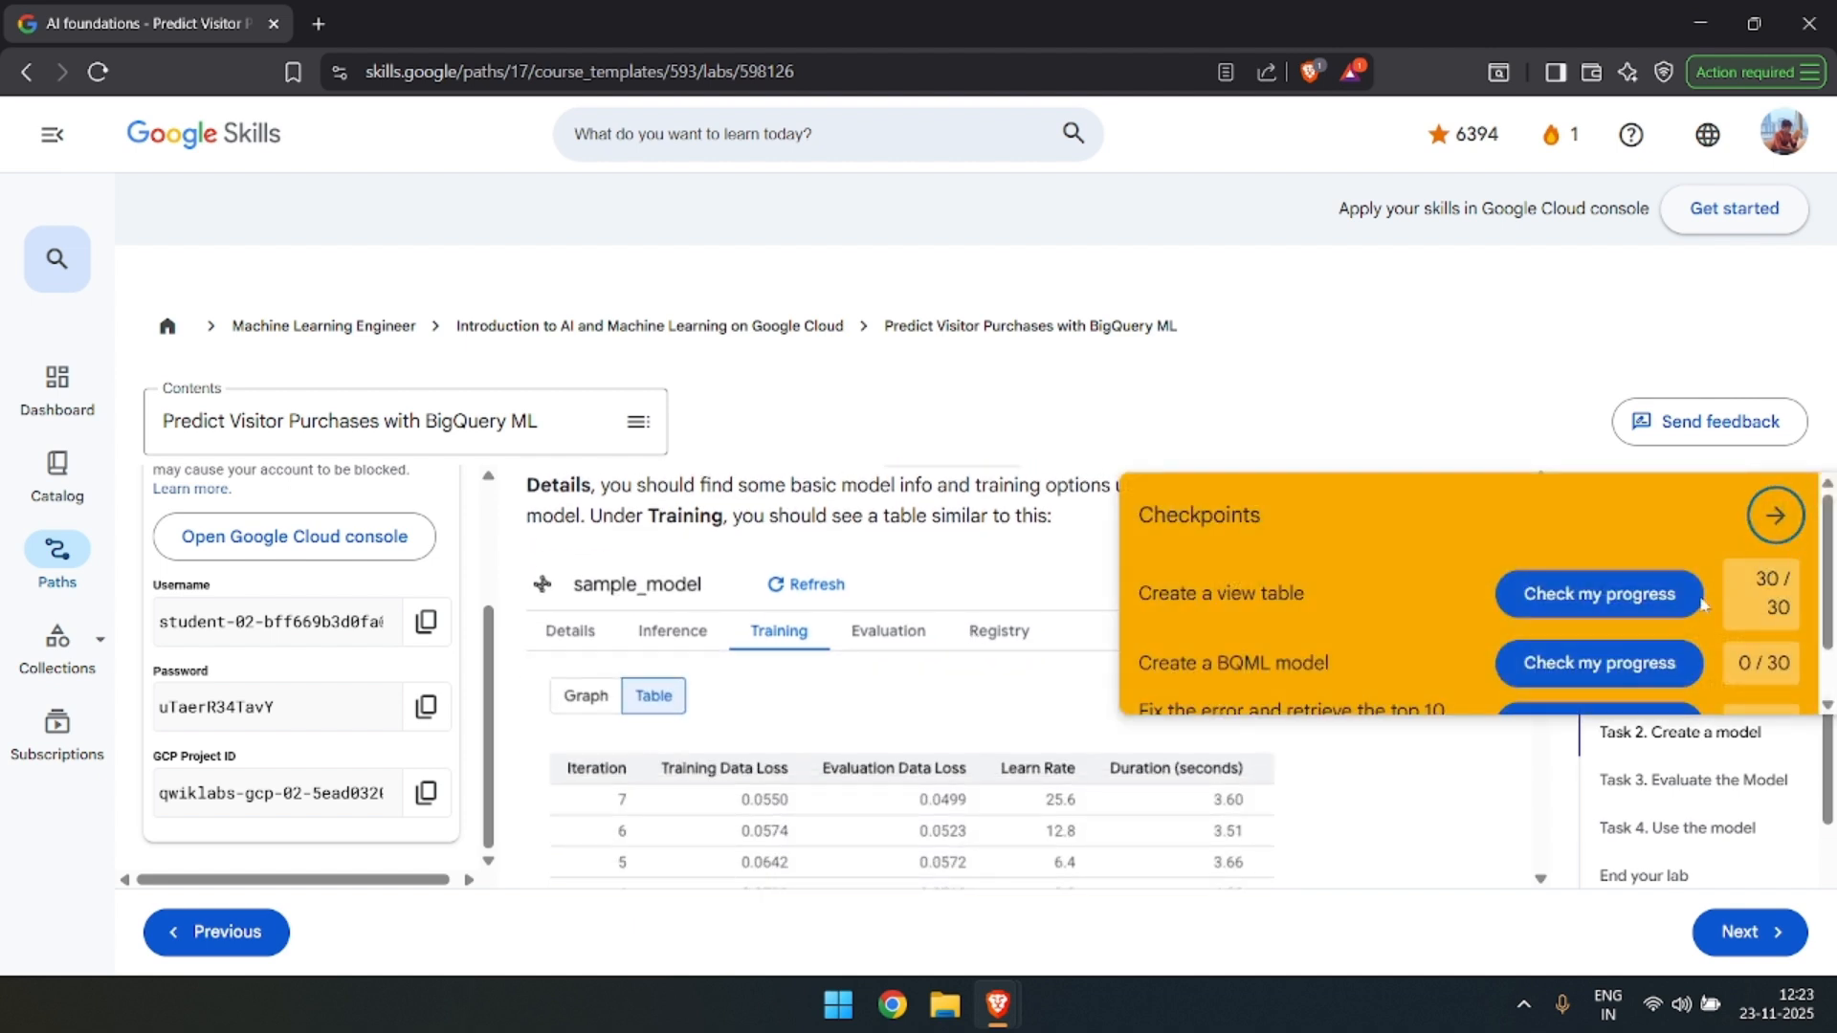
{"action": "scroll", "coordinate": [1571, 643], "scroll_direction": "down", "scroll_amount": 1}
{"action": "left_click", "coordinate": [1569, 595]}
{"action": "scroll", "coordinate": [1672, 612], "scroll_direction": "up", "scroll_amount": 1}
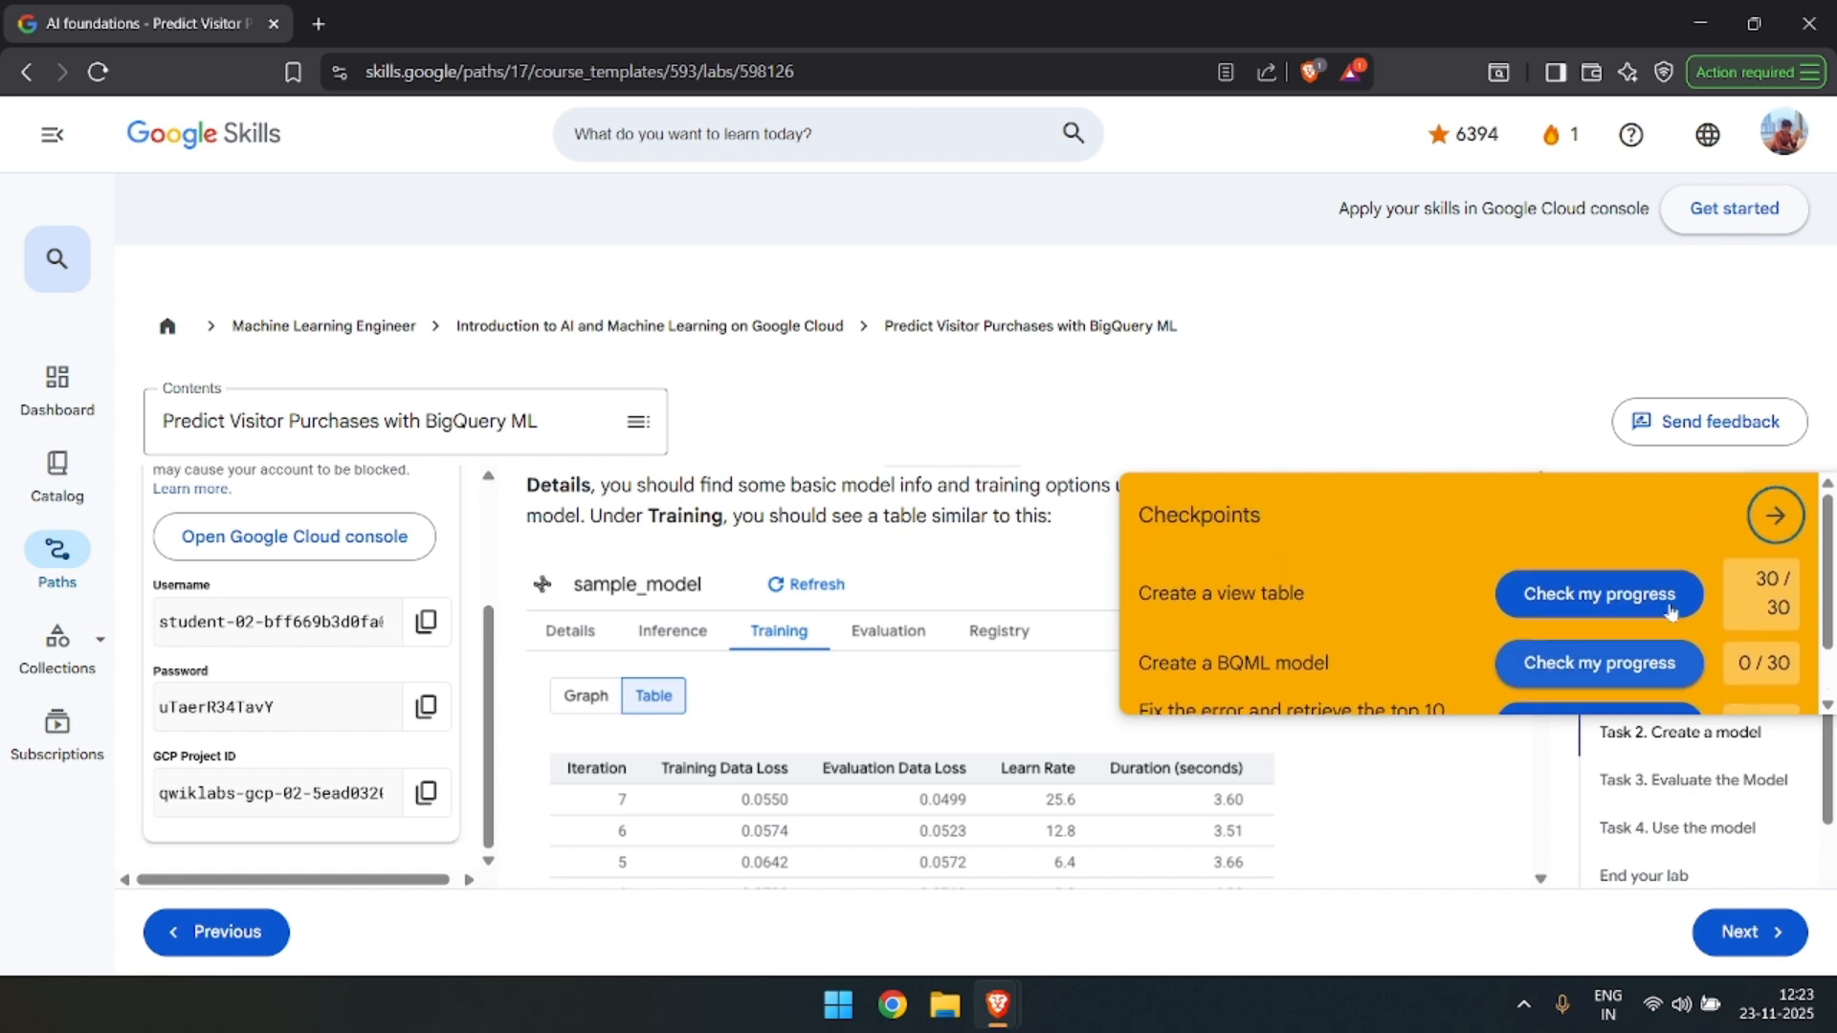
{"action": "scroll", "coordinate": [1550, 627], "scroll_direction": "down", "scroll_amount": 1}
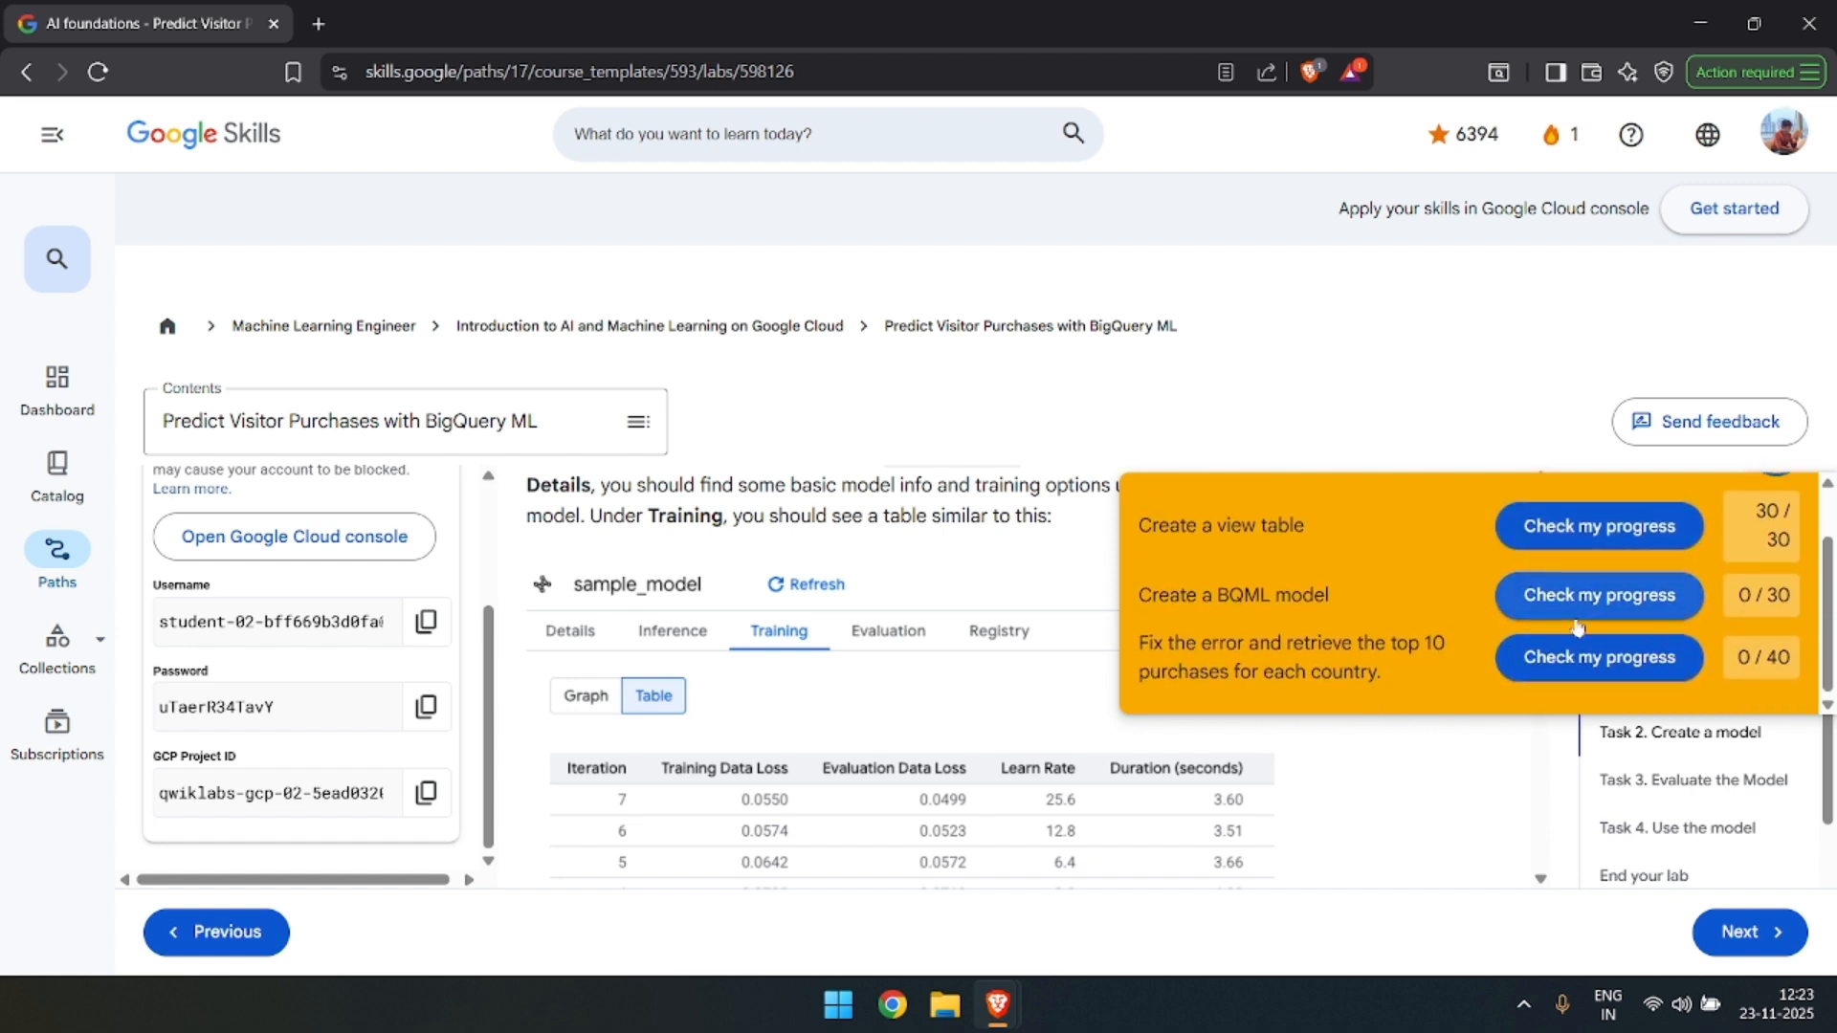
{"action": "left_click", "coordinate": [1523, 665]}
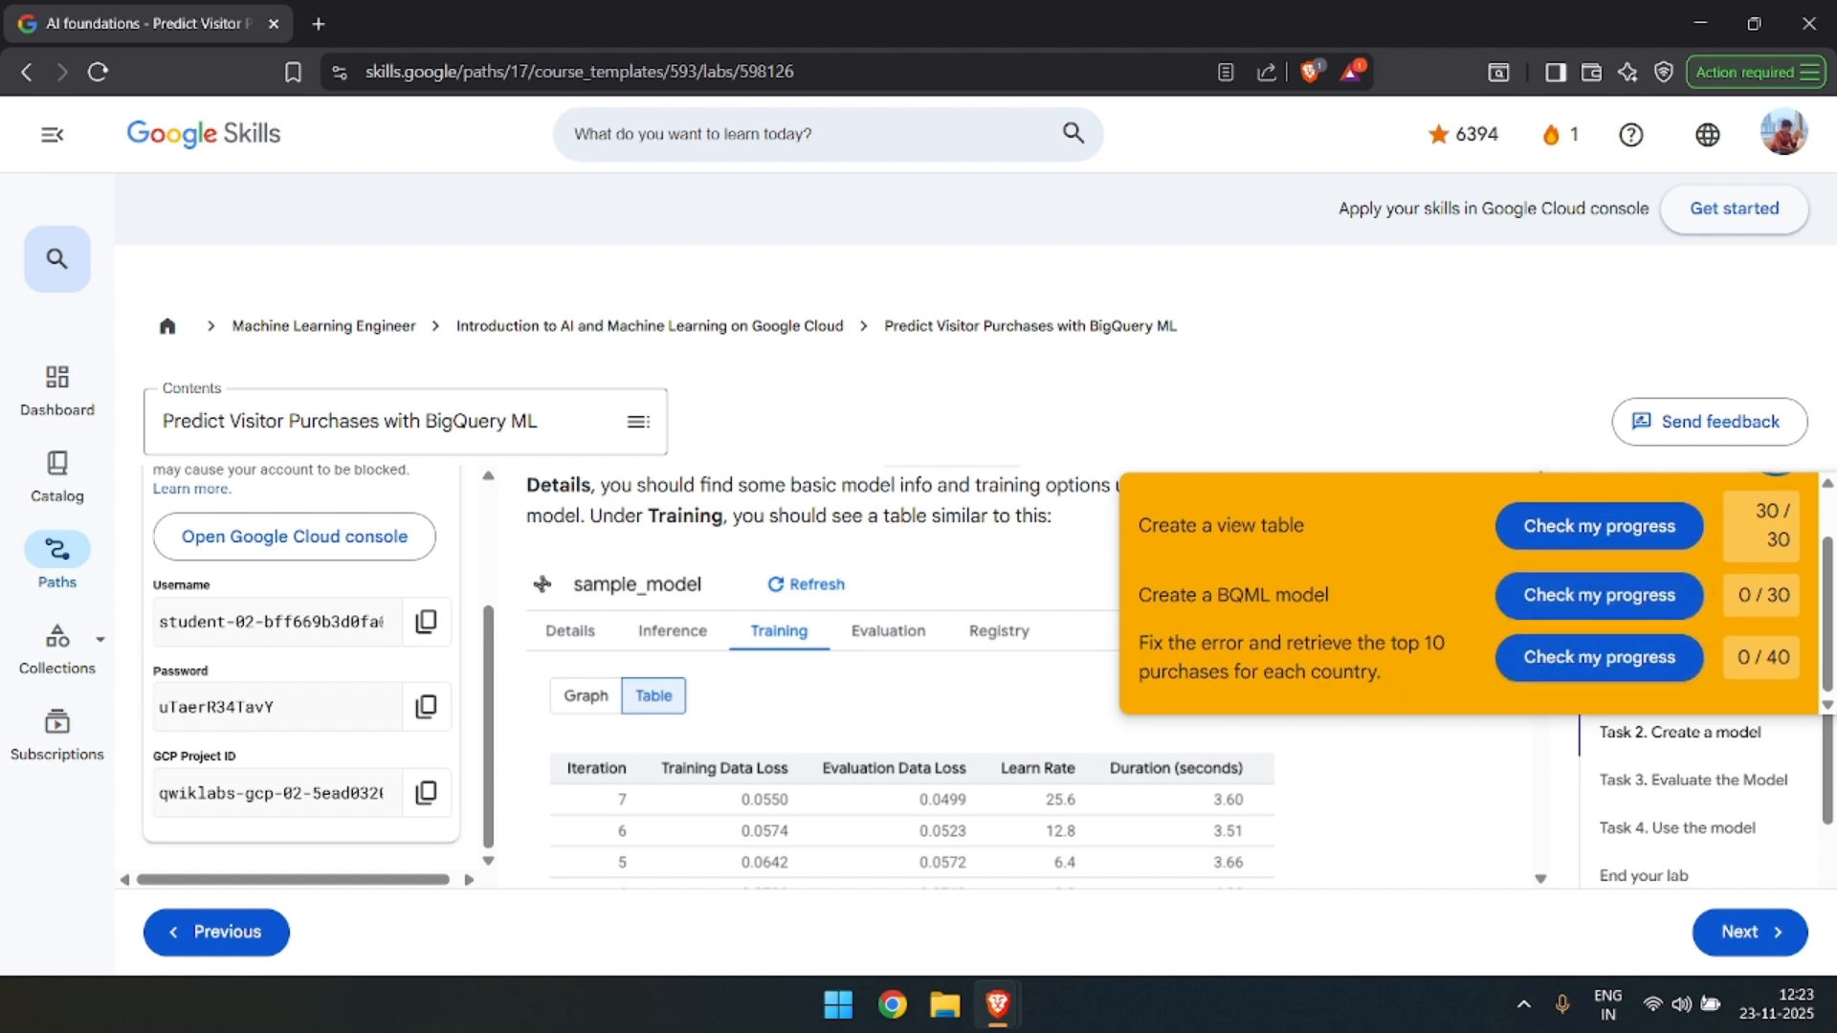
{"action": "scroll", "coordinate": [1760, 555], "scroll_direction": "up", "scroll_amount": 1}
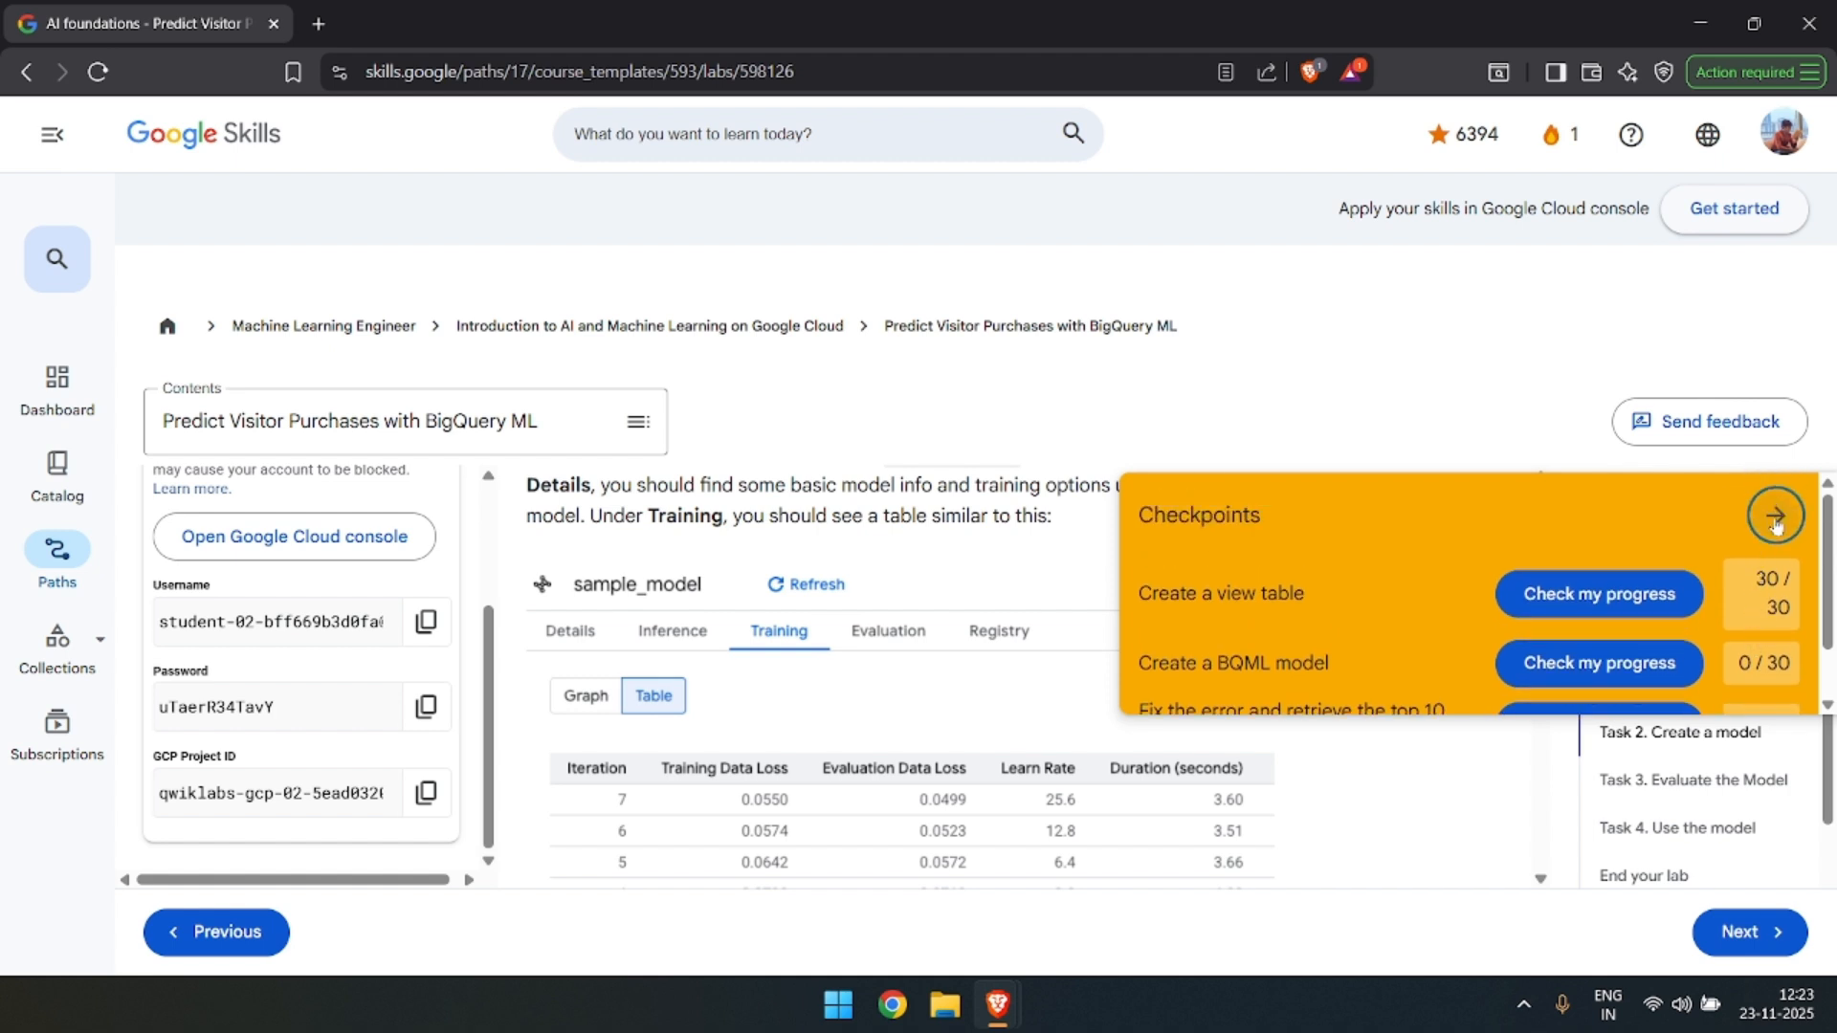
{"action": "left_click", "coordinate": [1773, 509]}
Review the lab's instructions and example training table for sample_model, up to the start of Task 3.
{"action": "scroll", "coordinate": [1306, 607], "scroll_direction": "down", "scroll_amount": 1}
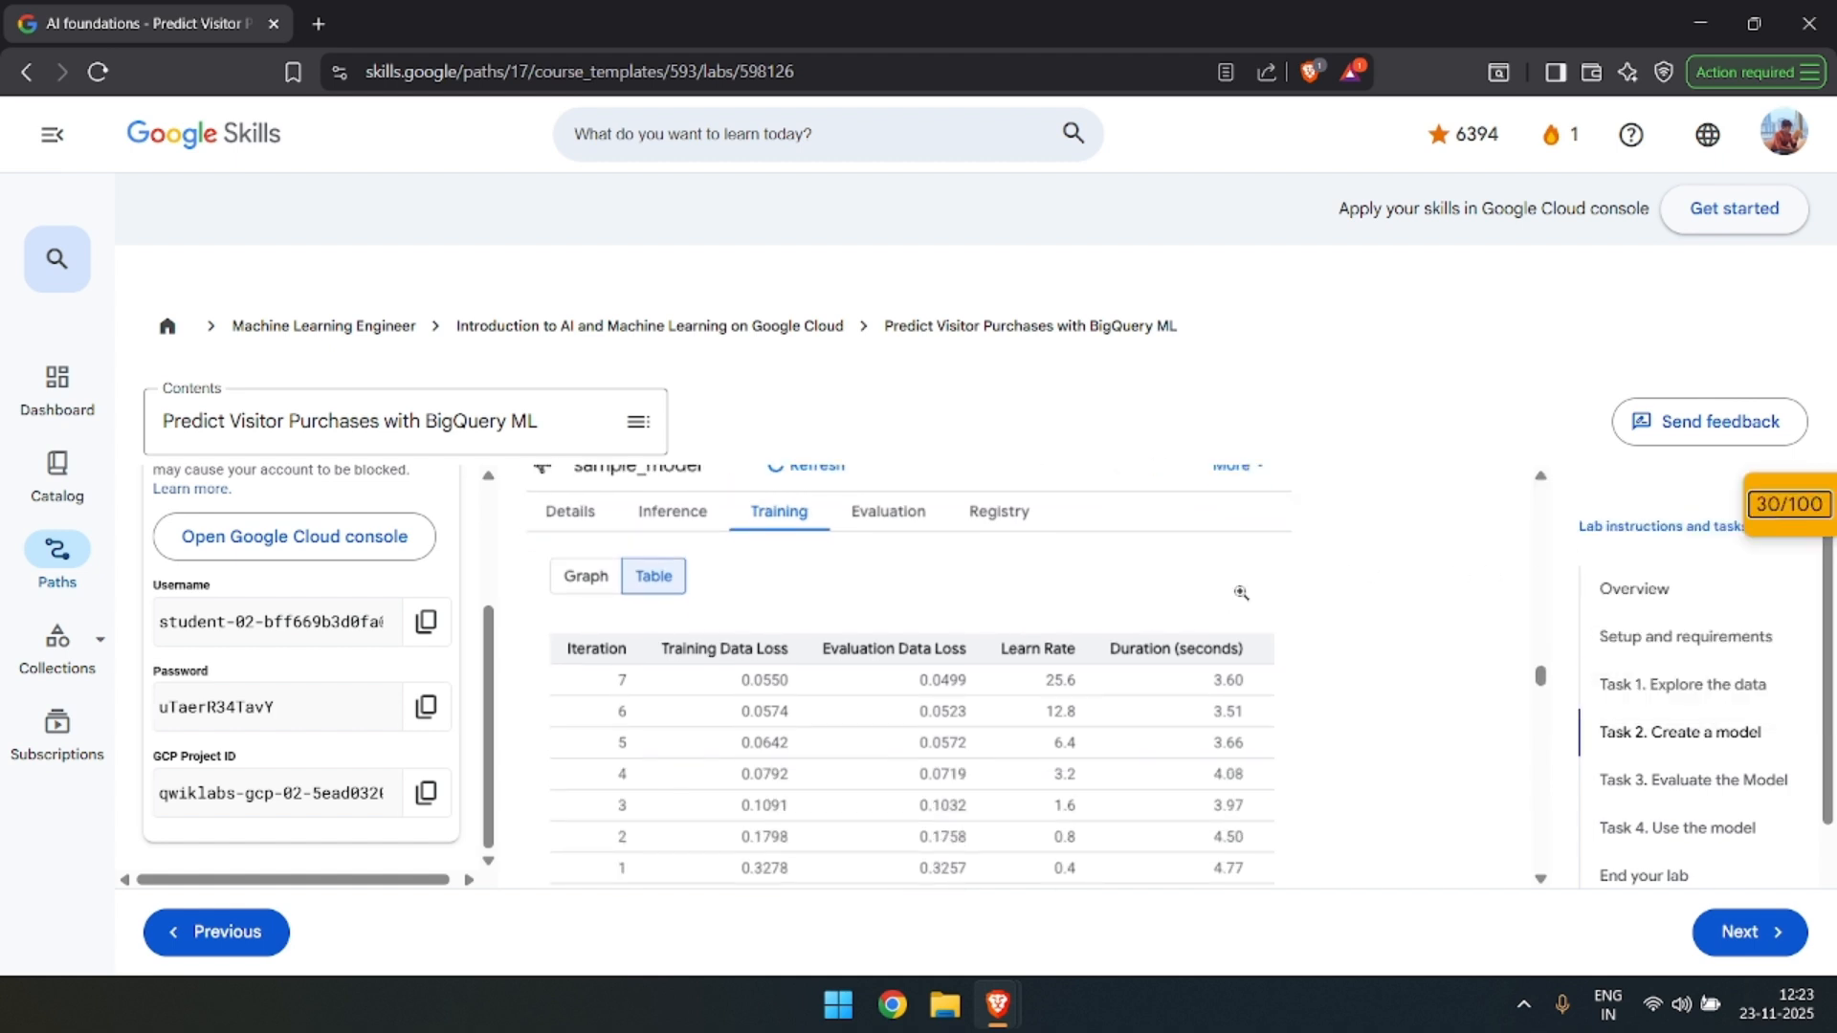
{"action": "scroll", "coordinate": [1152, 626], "scroll_direction": "up", "scroll_amount": 2}
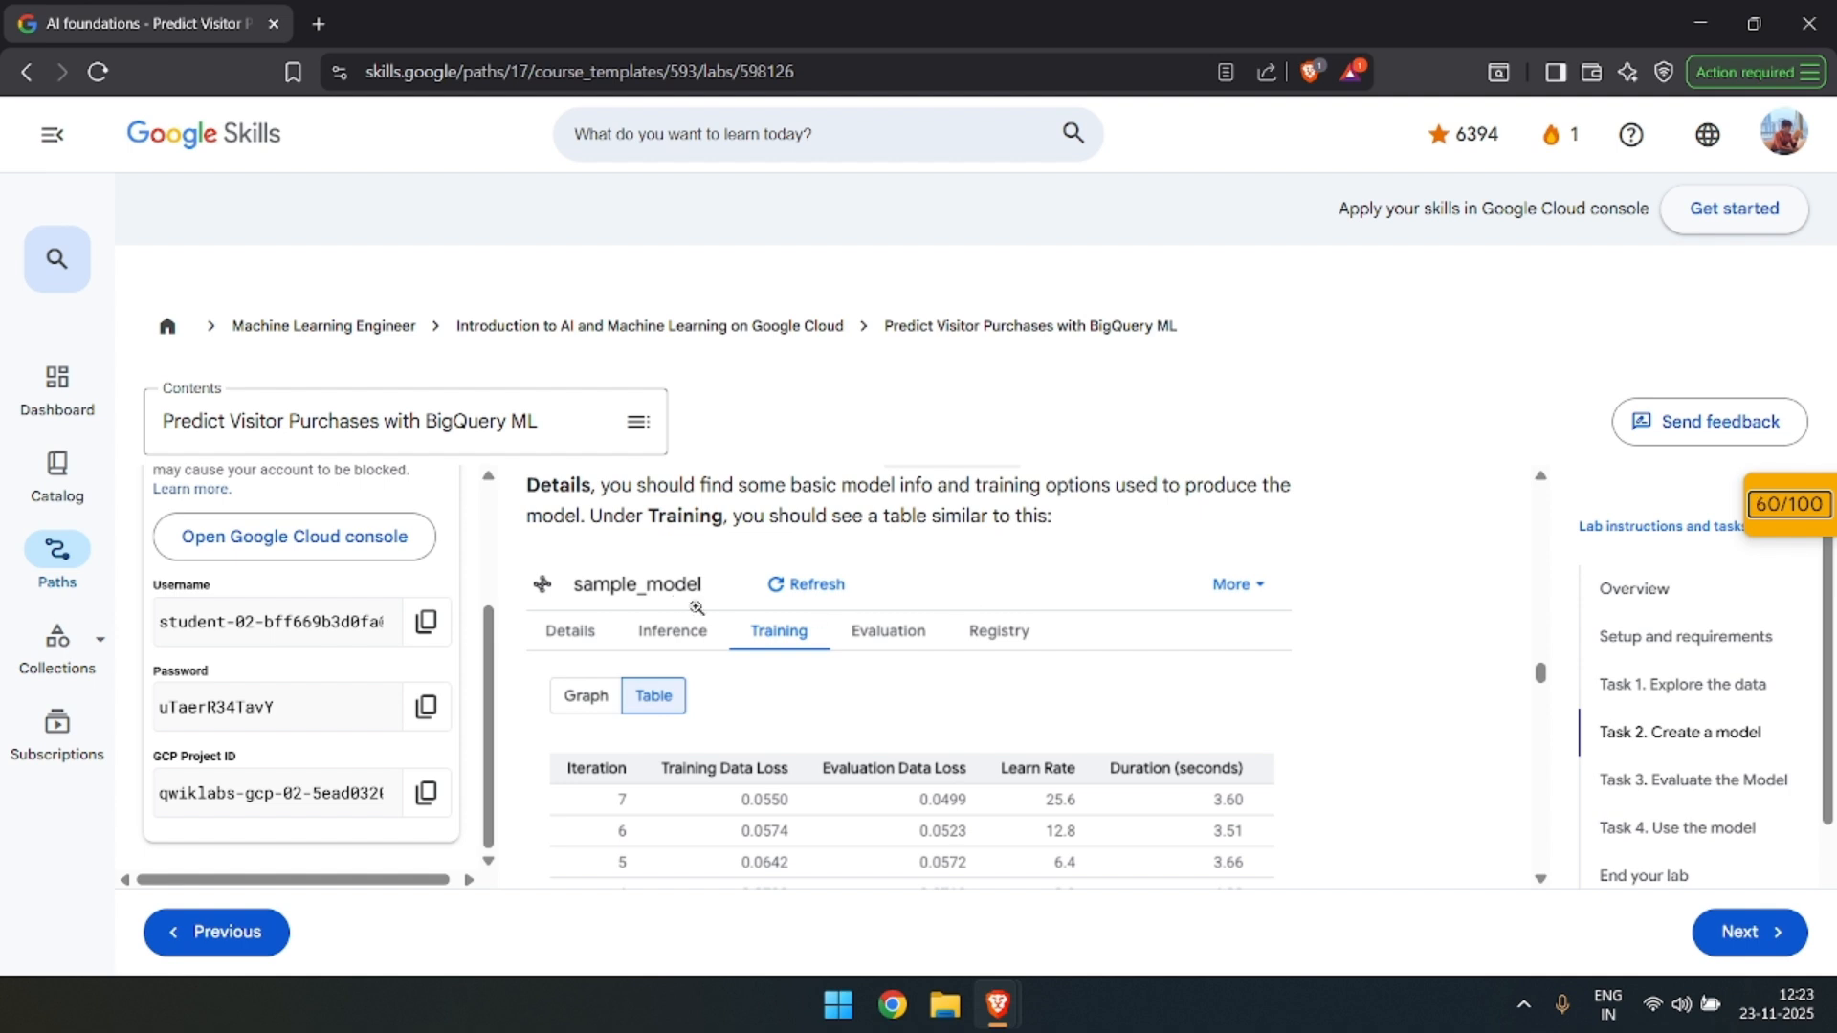
{"action": "scroll", "coordinate": [667, 600], "scroll_direction": "up", "scroll_amount": 1}
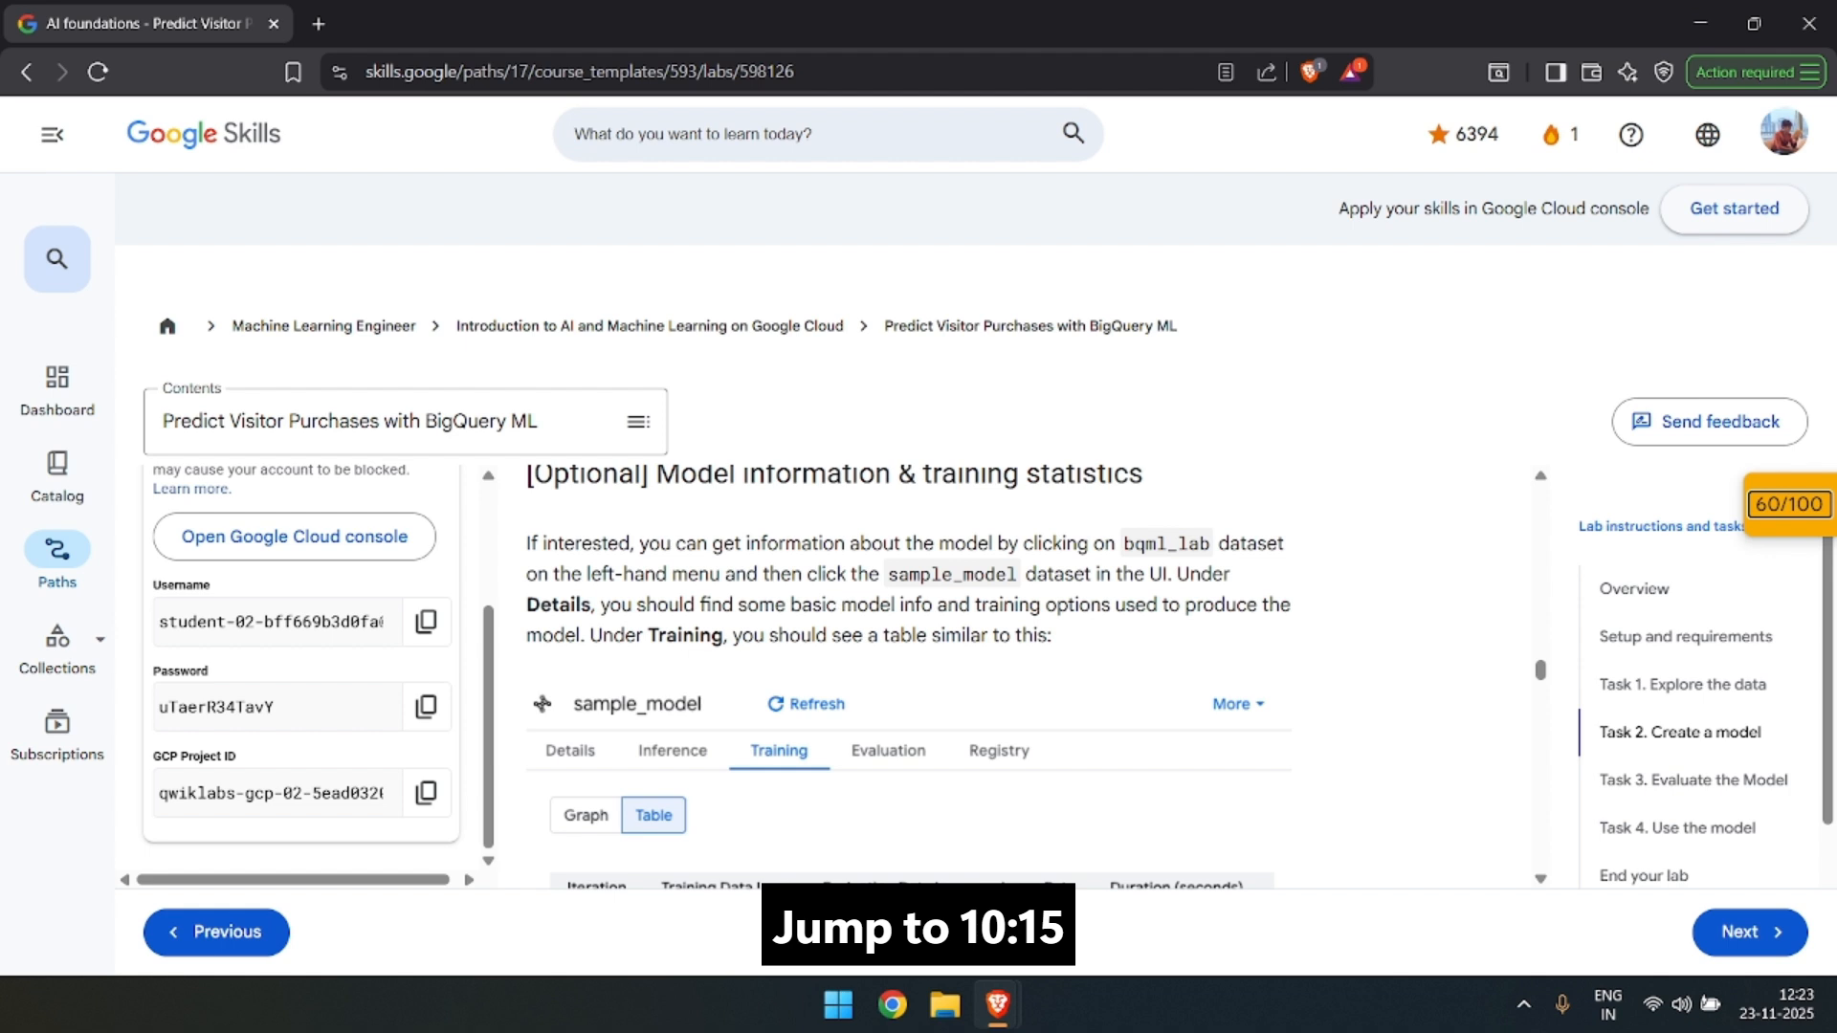
{"action": "scroll", "coordinate": [1028, 658], "scroll_direction": "up", "scroll_amount": 1}
{"action": "scroll", "coordinate": [1028, 658], "scroll_direction": "down", "scroll_amount": 1}
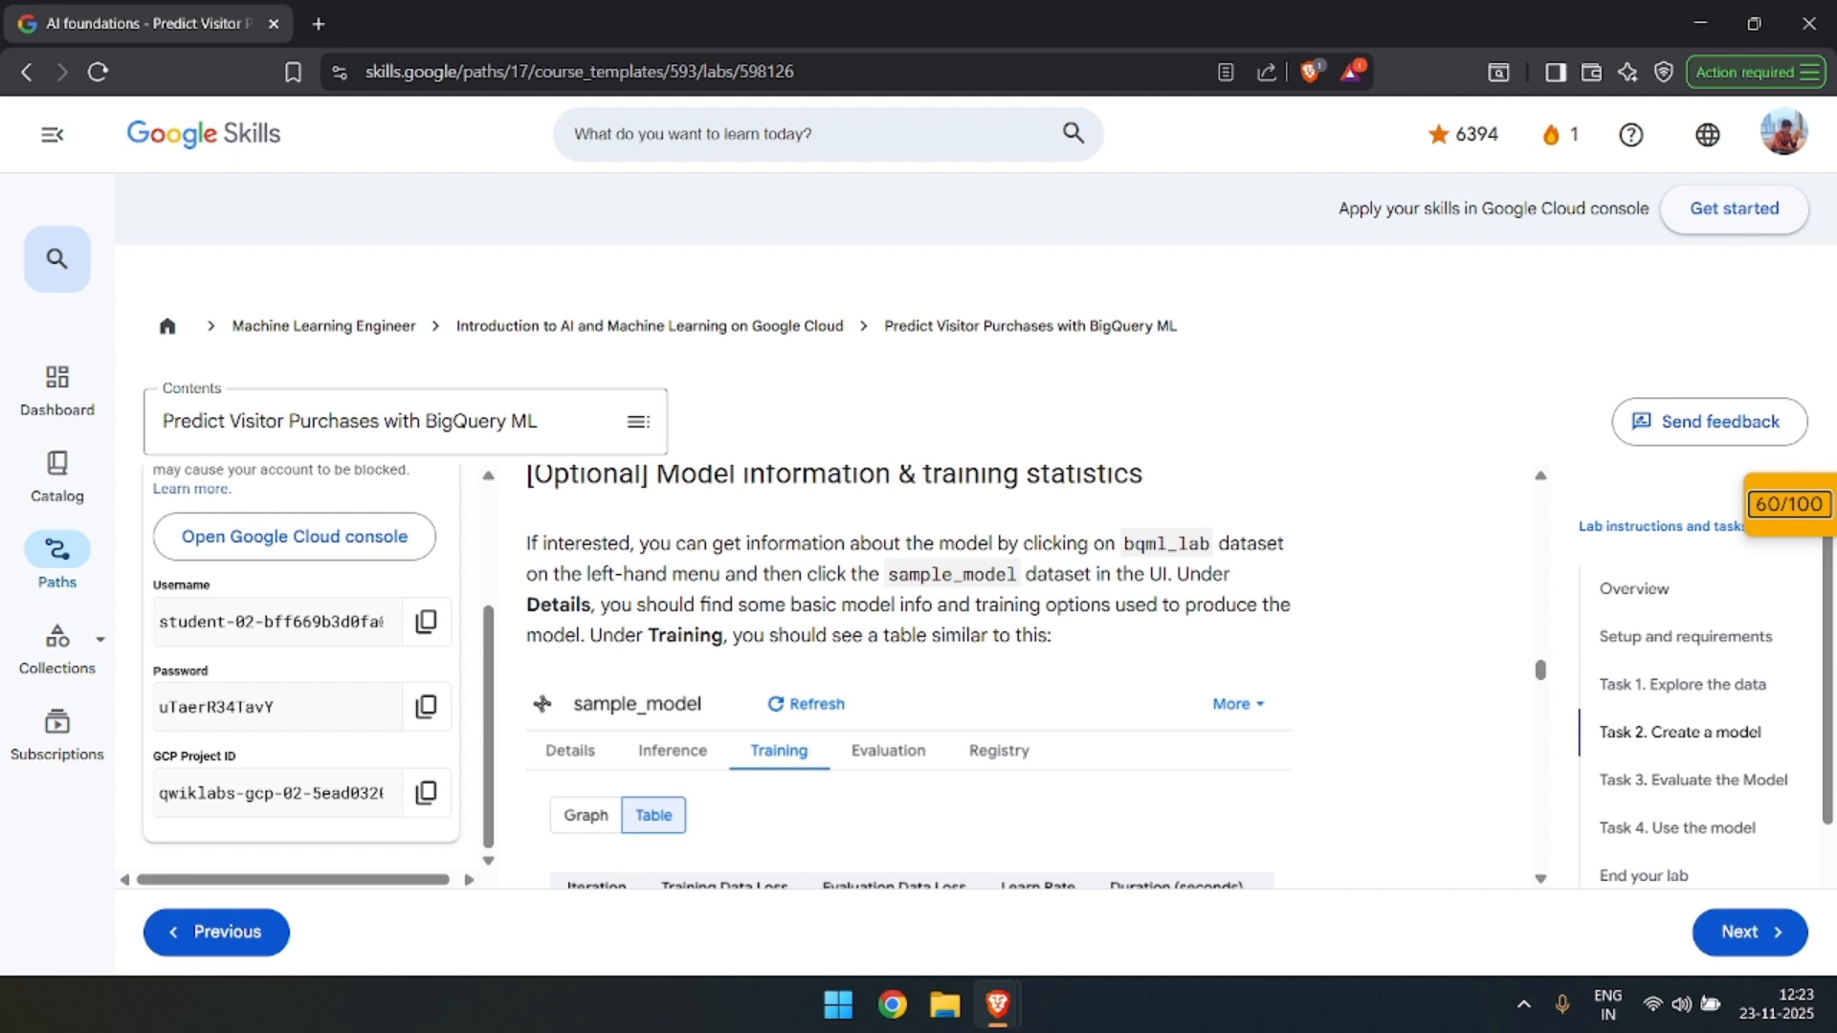
{"action": "scroll", "coordinate": [964, 627], "scroll_direction": "down", "scroll_amount": 3}
{"action": "scroll", "coordinate": [959, 674], "scroll_direction": "down", "scroll_amount": 1}
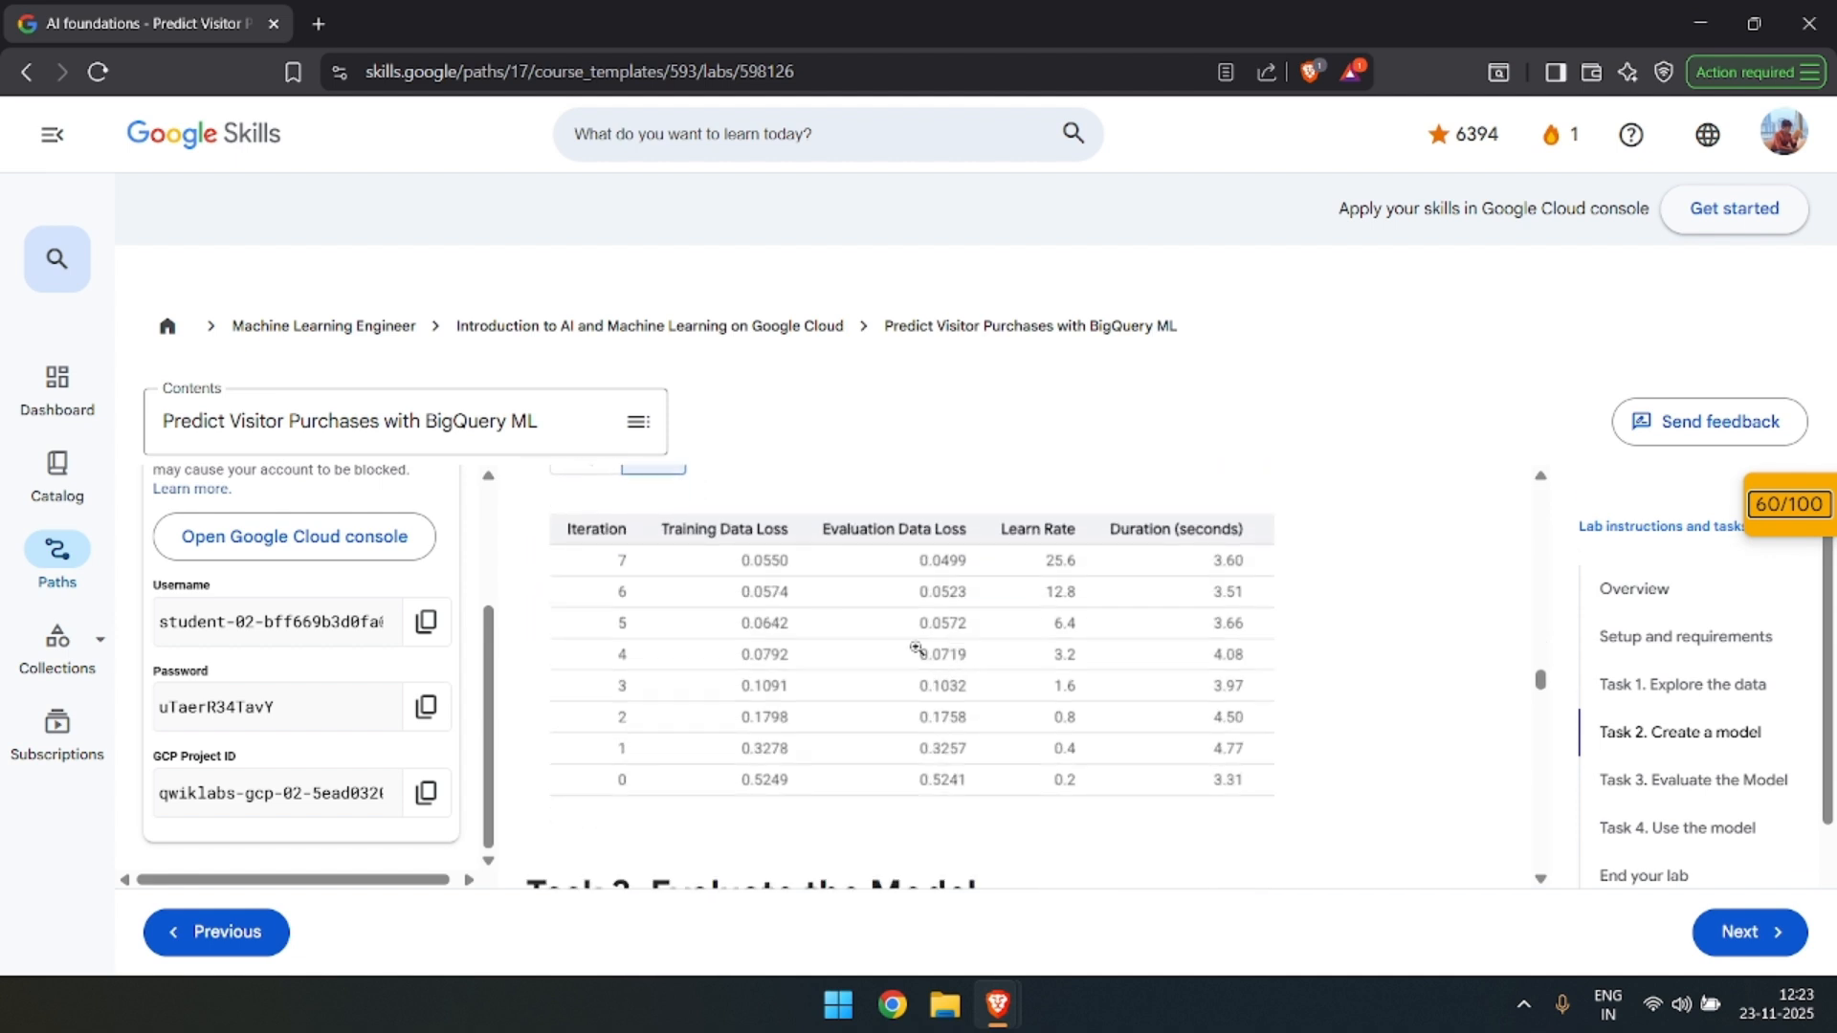
{"action": "scroll", "coordinate": [855, 623], "scroll_direction": "up", "scroll_amount": 1}
Switch to BigQuery, open sample_model from the bqml_lab dataset and close the Cloud Assist chat.
{"action": "key", "text": "alt+Tab"}
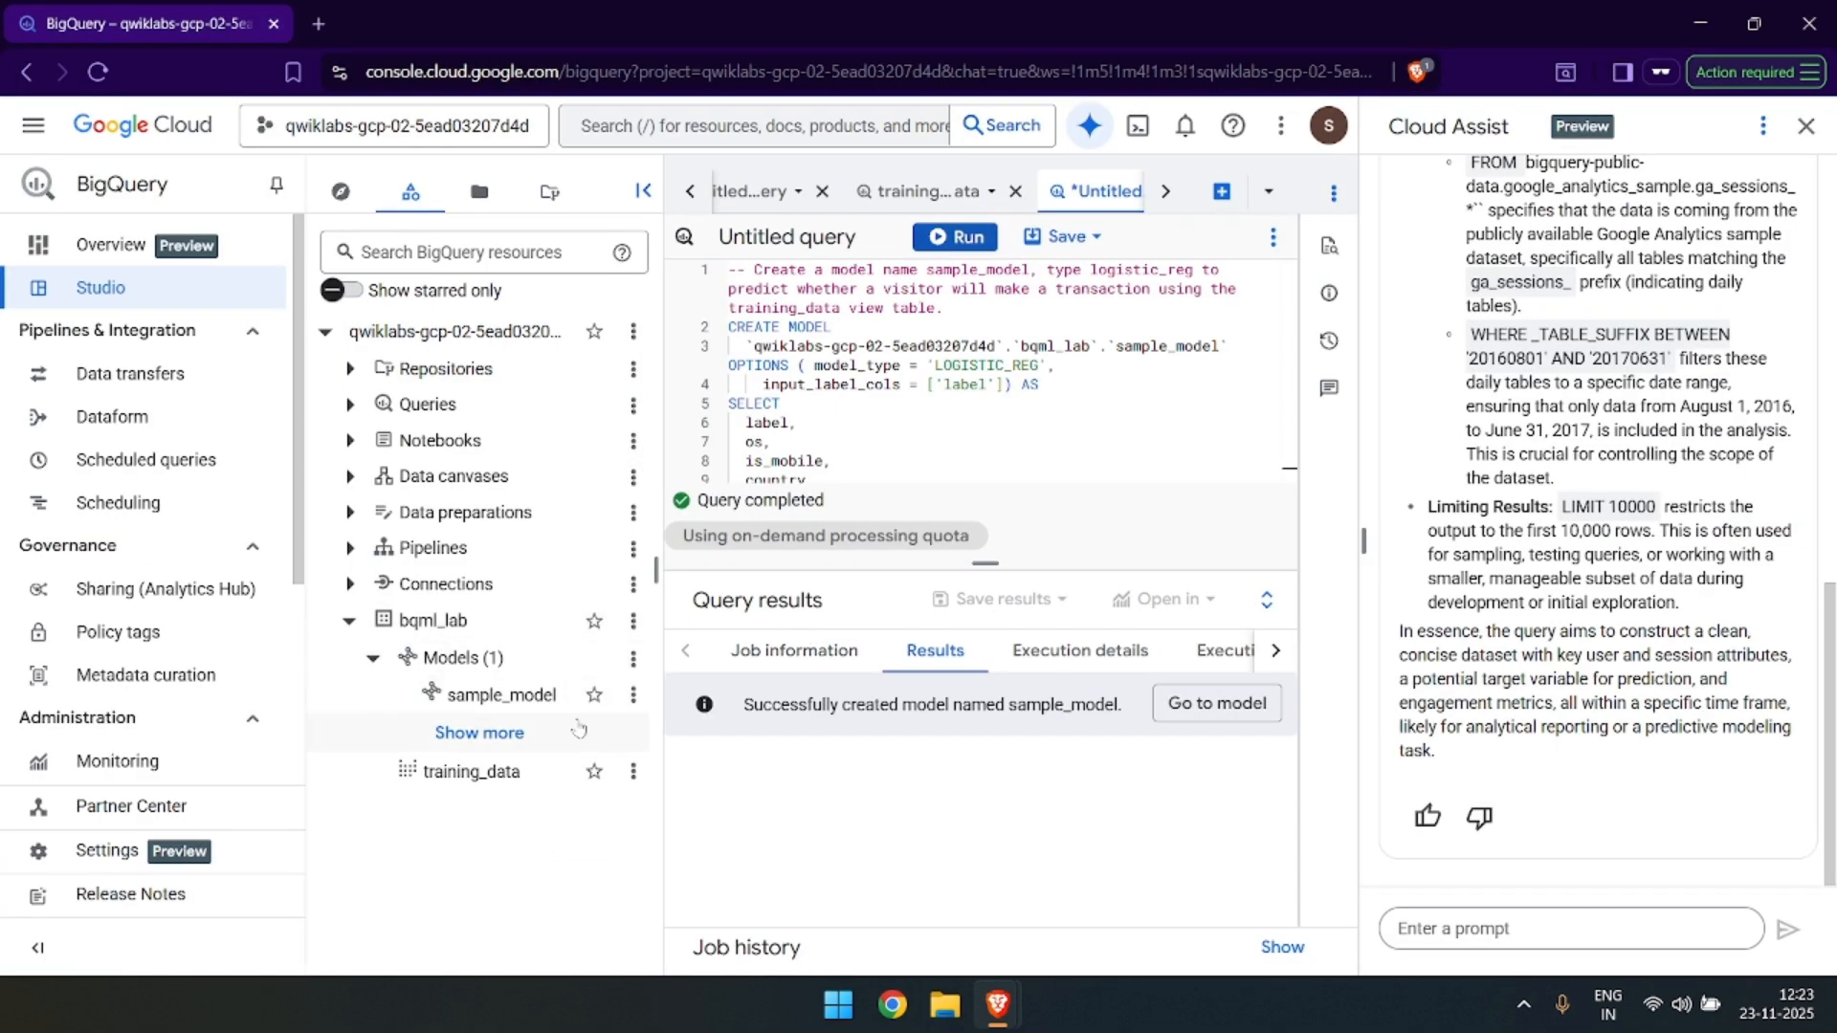
{"action": "left_click", "coordinate": [635, 696]}
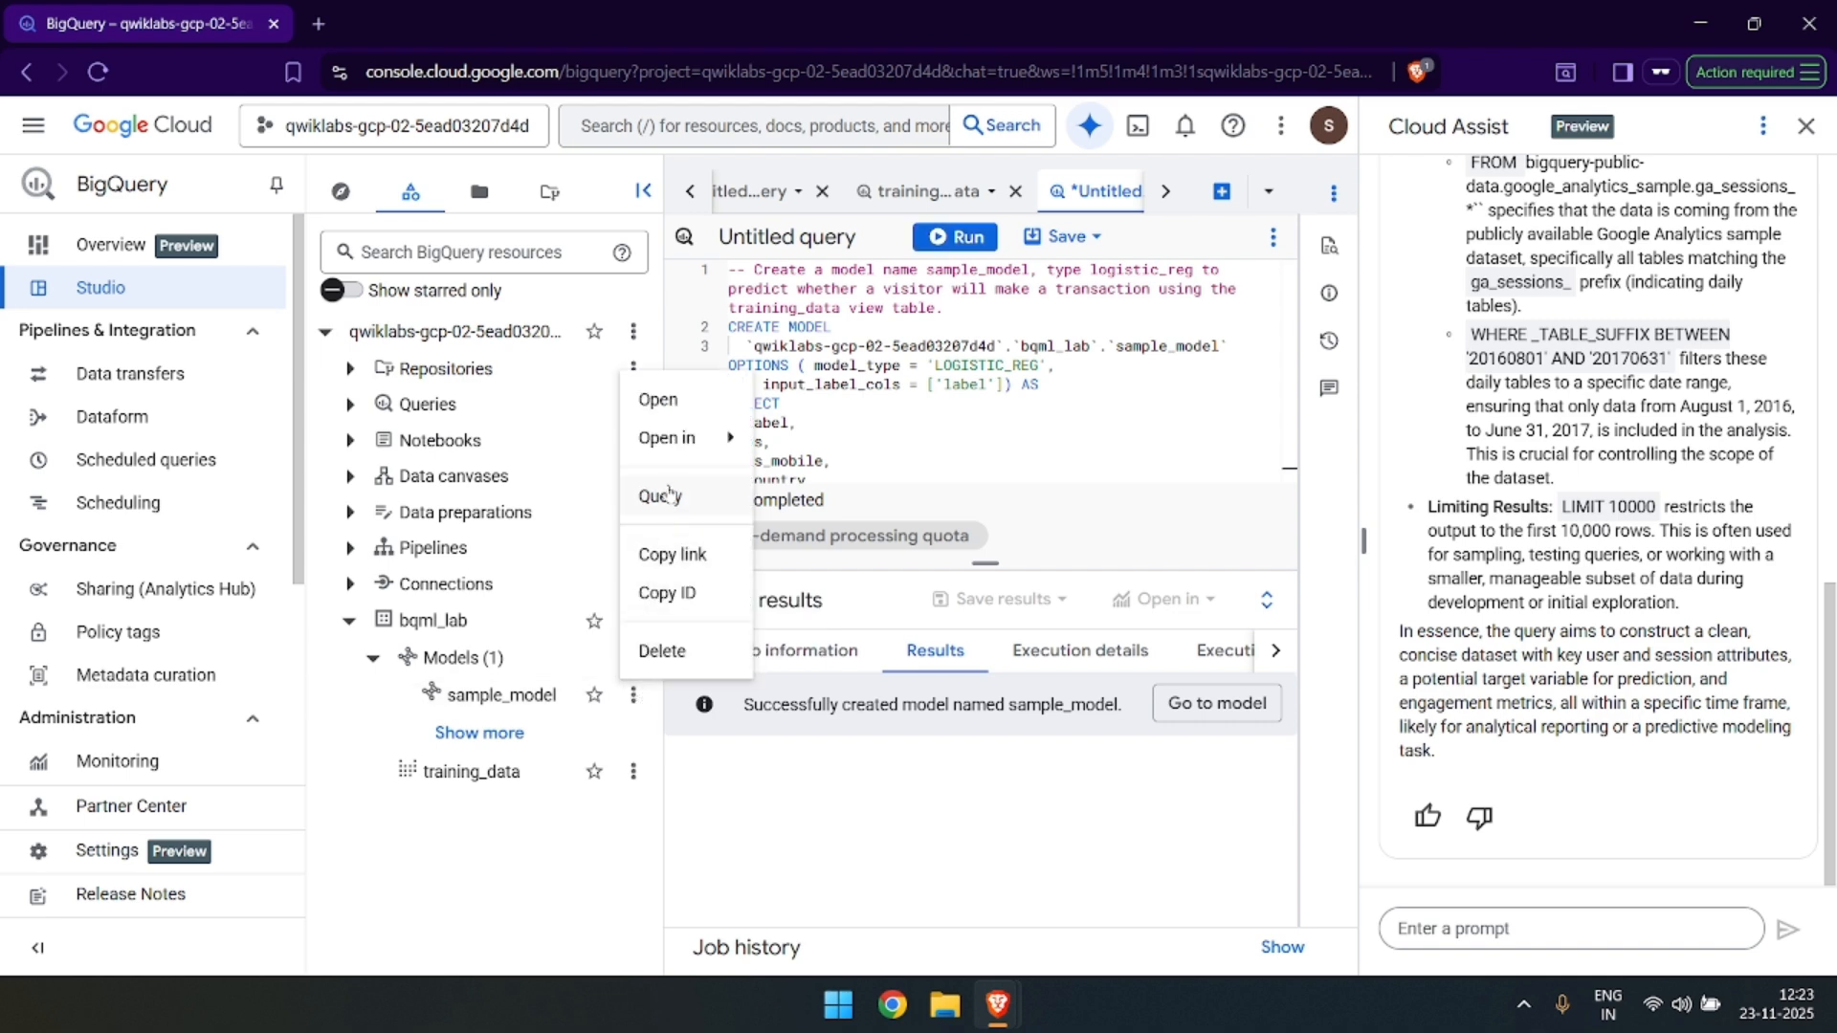
{"action": "left_click", "coordinate": [673, 406]}
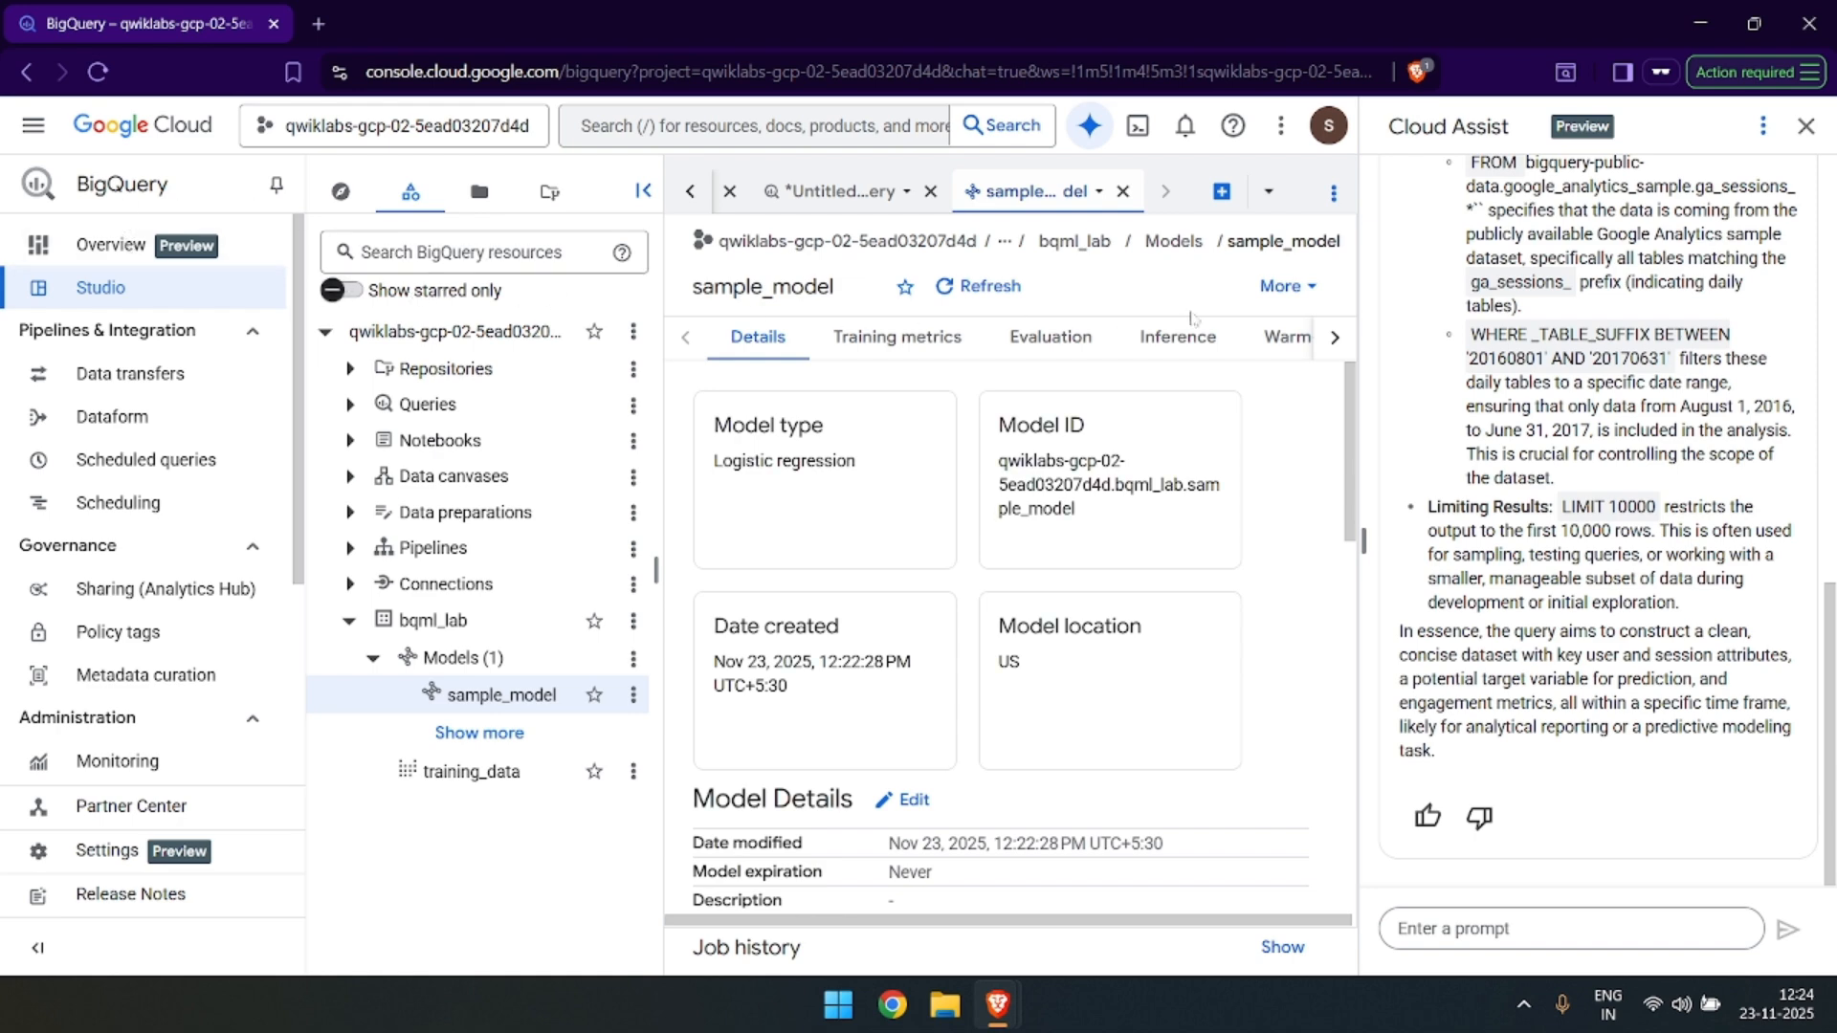
{"action": "left_click", "coordinate": [1823, 134]}
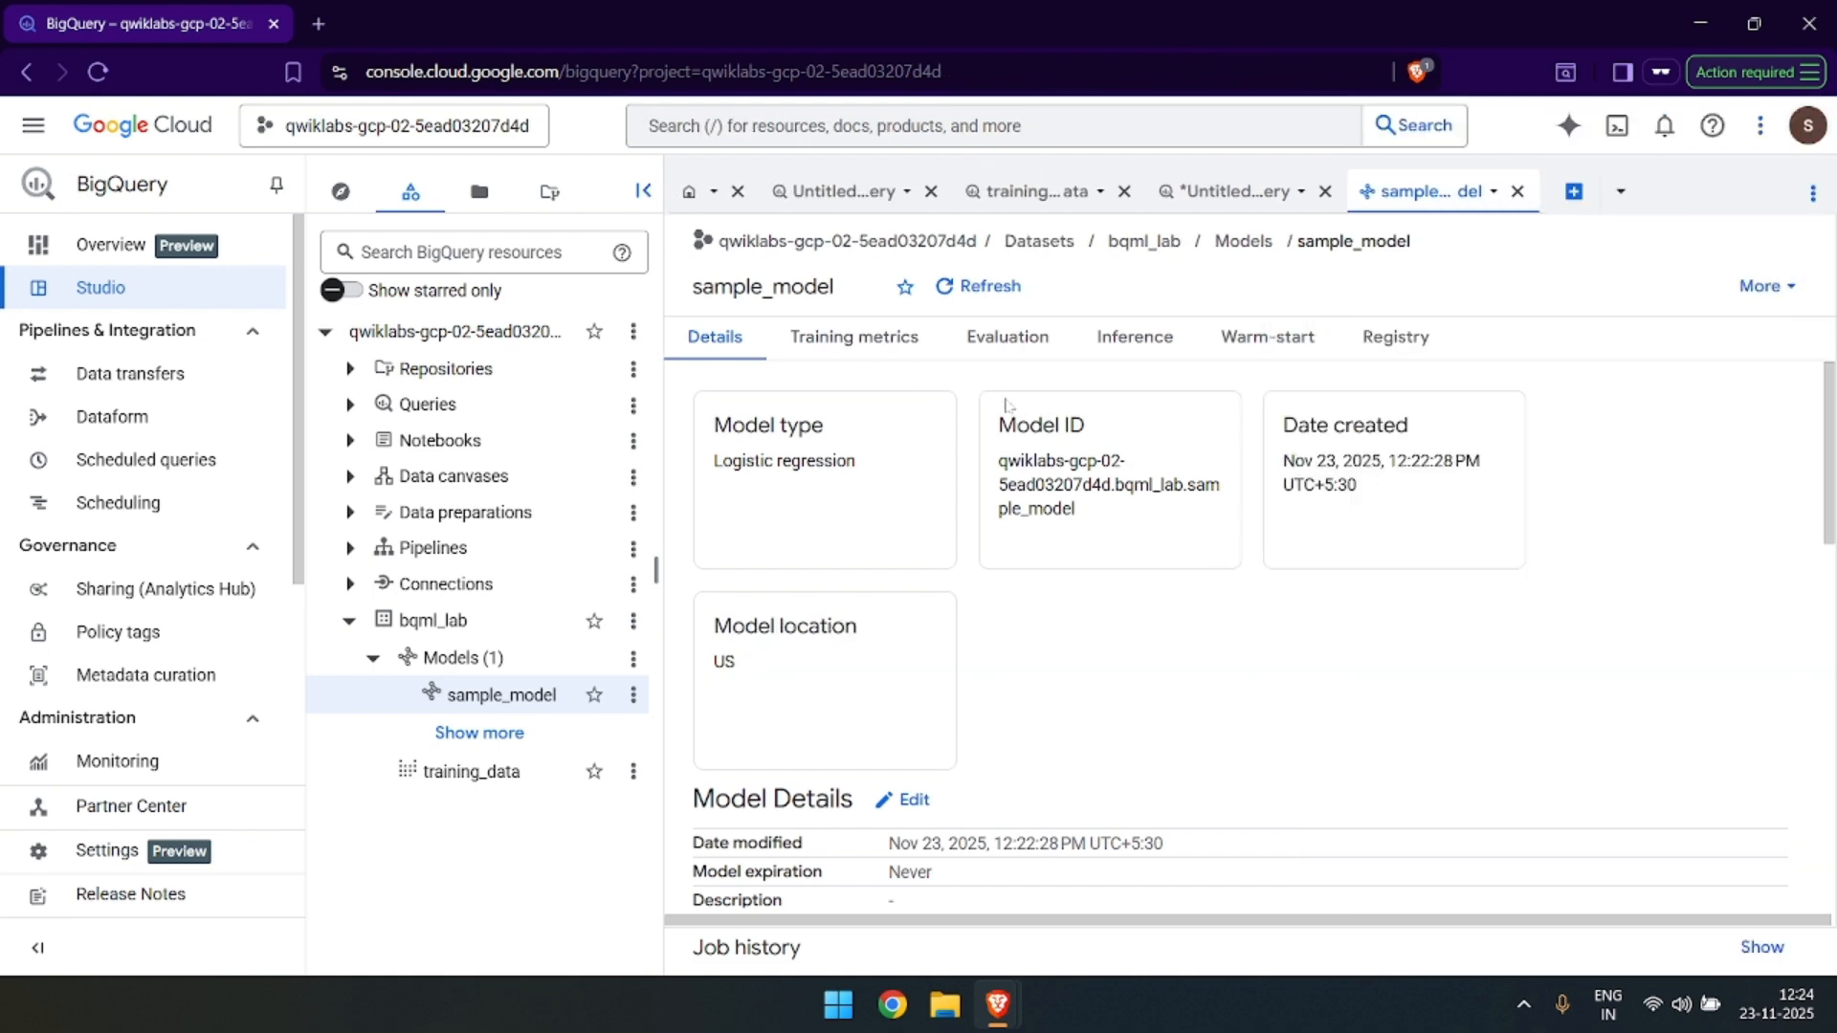
Examine the loss curve and the iteration durations in sample_model's training metrics.
{"action": "left_click", "coordinate": [885, 336]}
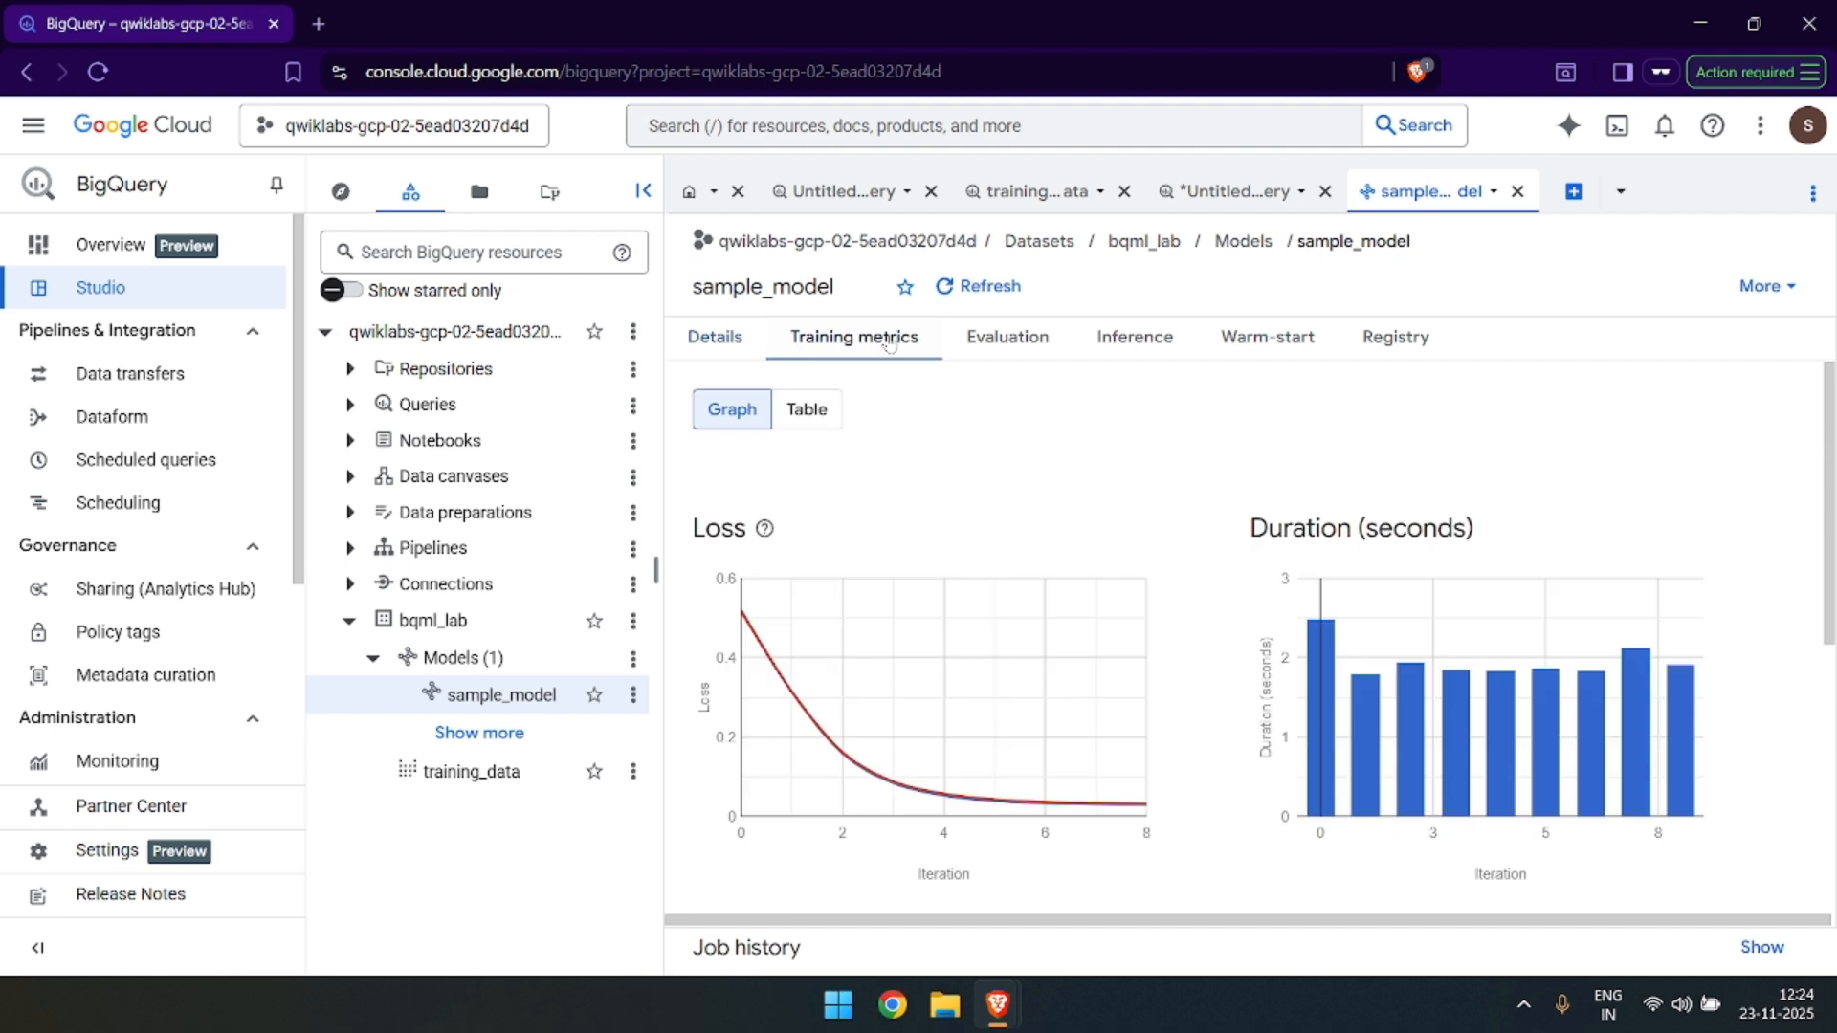
{"action": "scroll", "coordinate": [957, 534], "scroll_direction": "down", "scroll_amount": 1}
{"action": "mouse_move", "coordinate": [779, 560]}
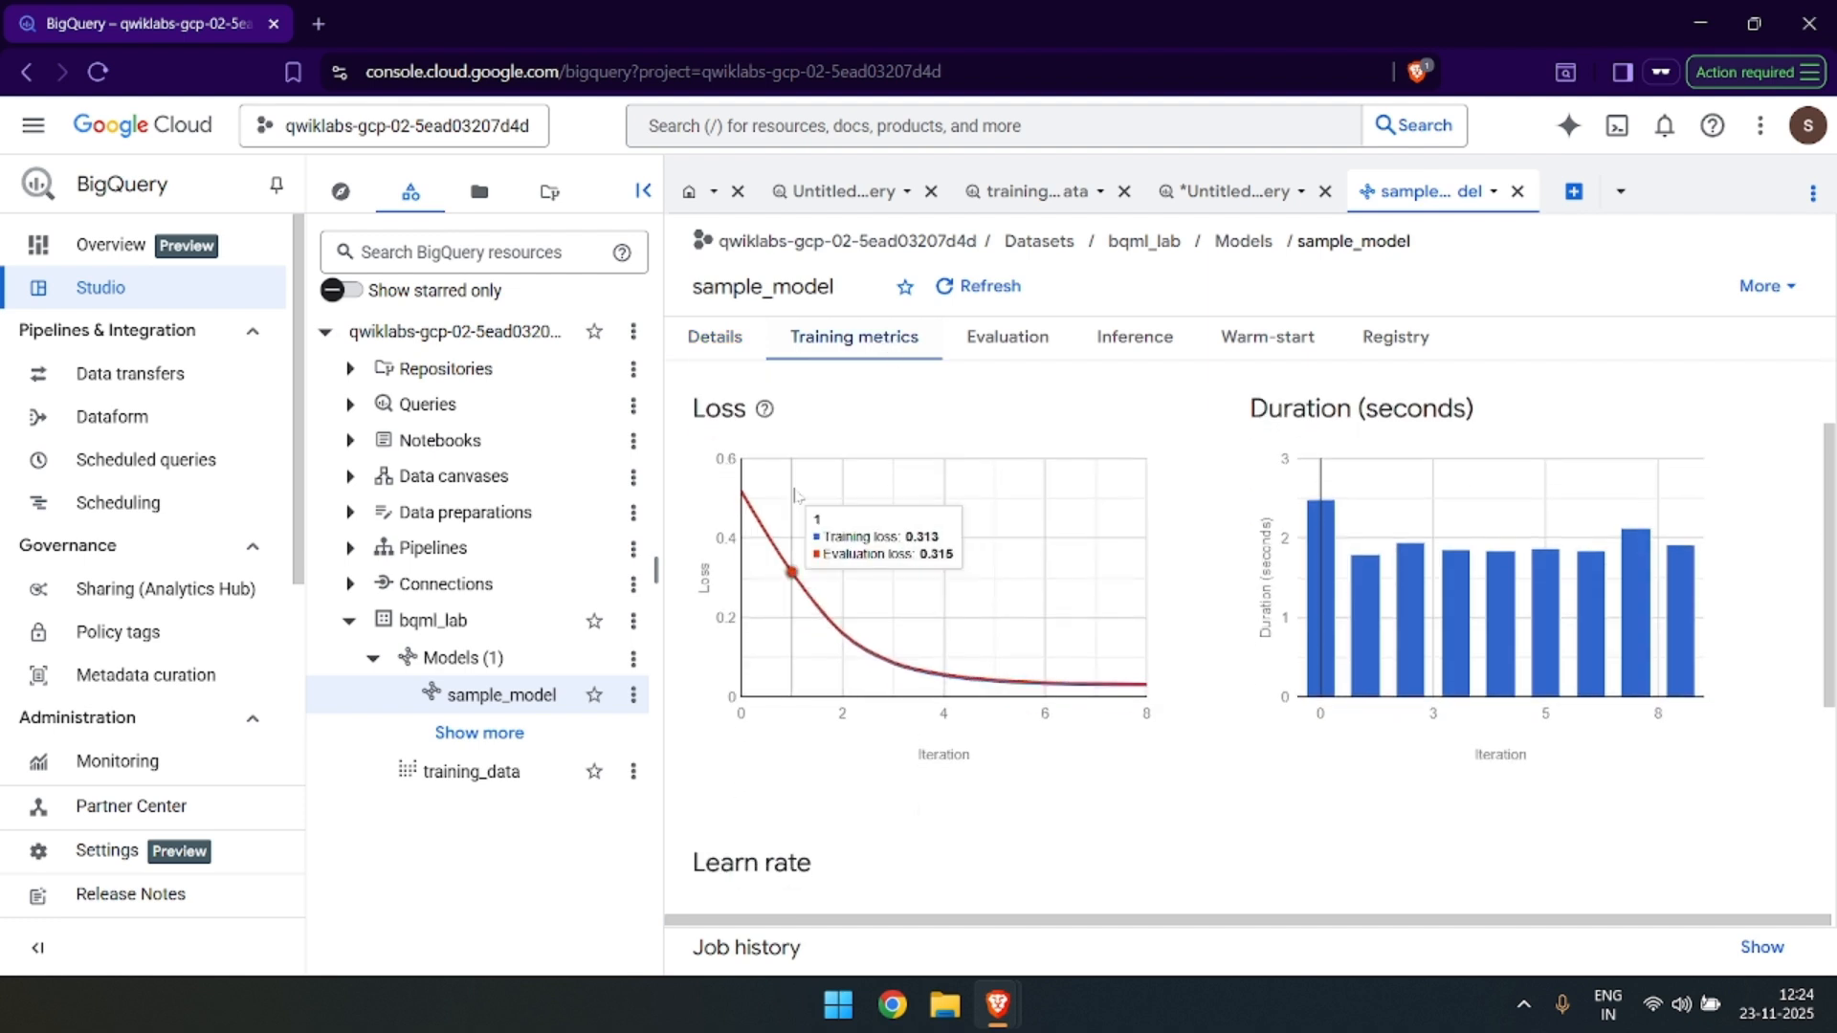
{"action": "mouse_move", "coordinate": [1062, 641]}
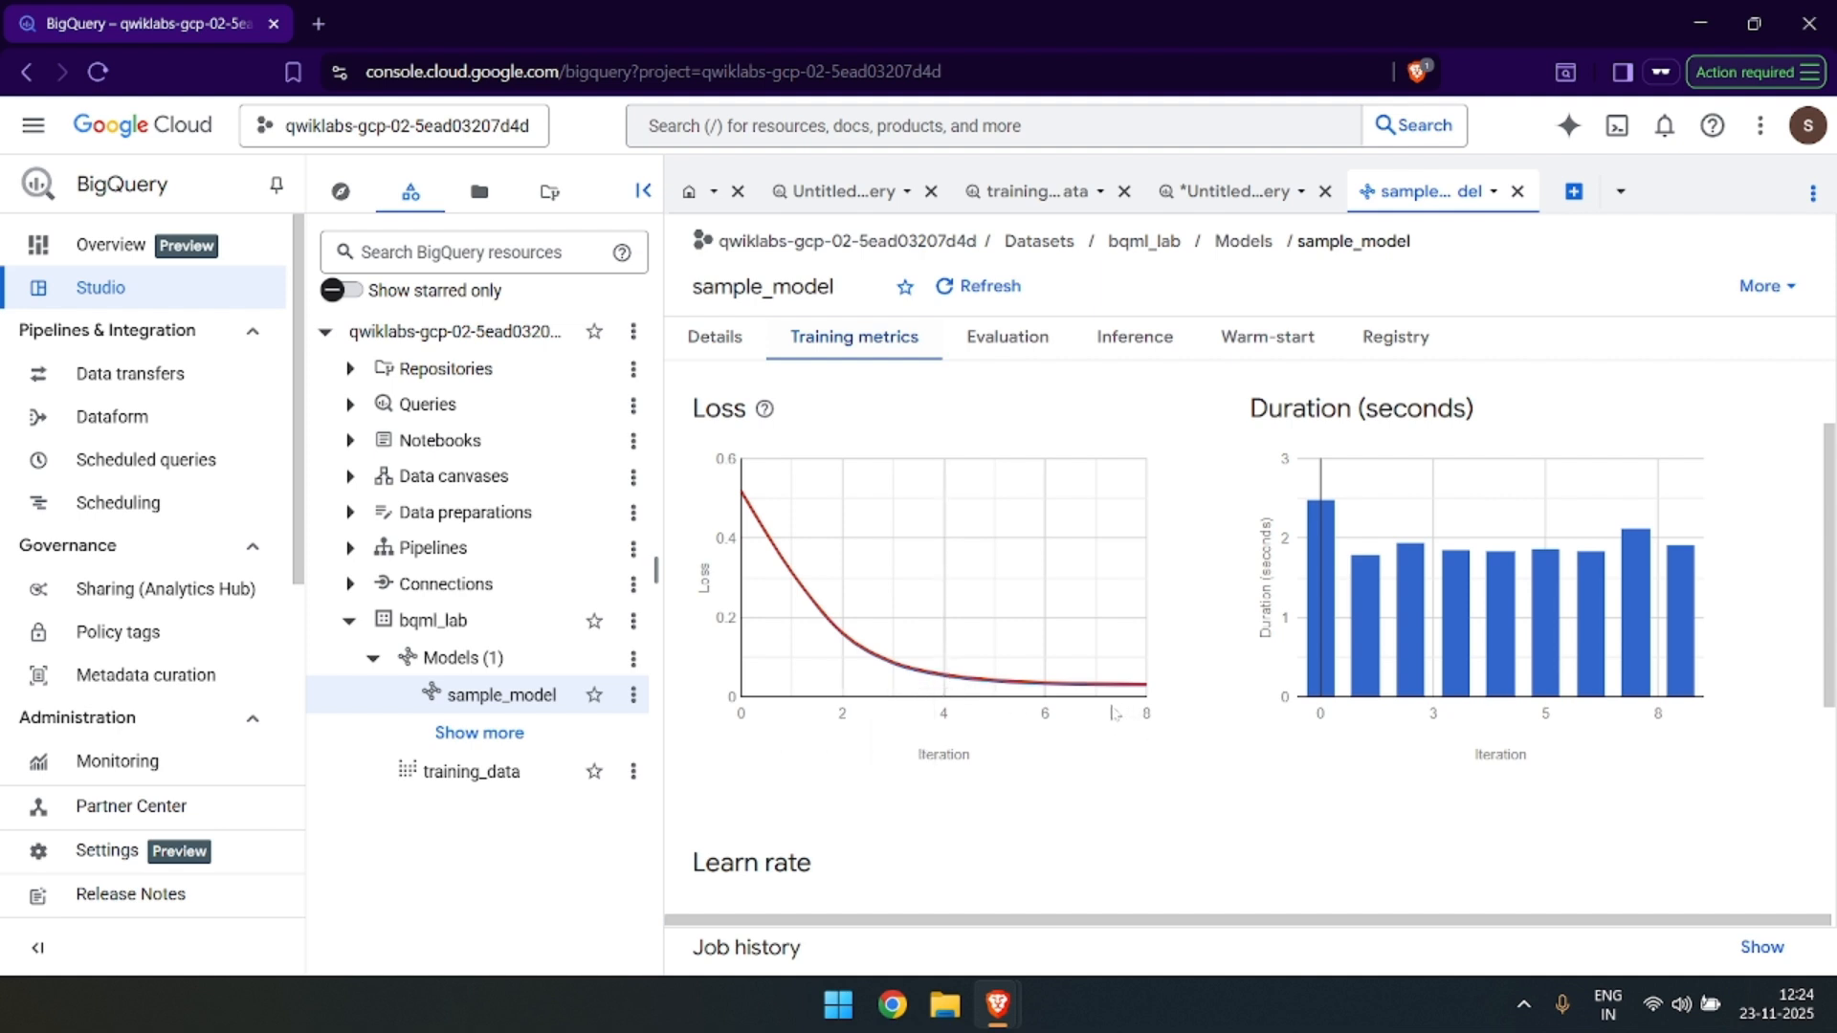
{"action": "mouse_move", "coordinate": [1129, 684]}
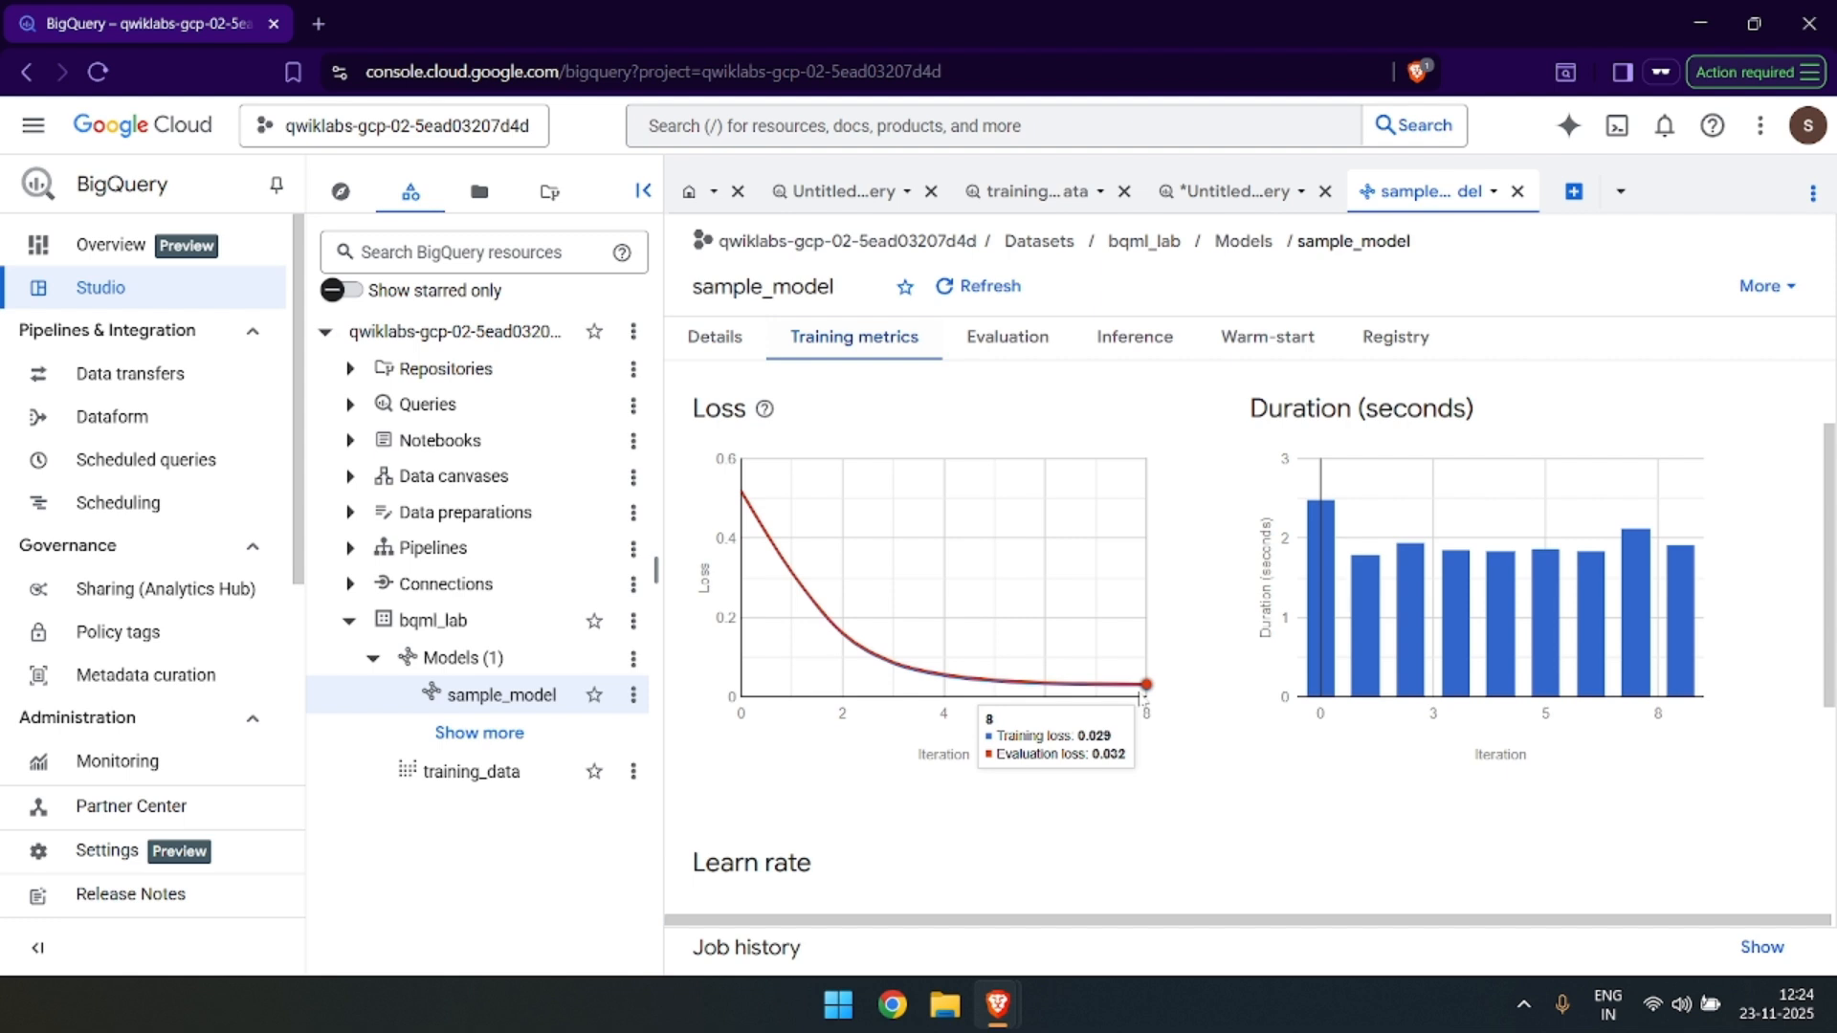
{"action": "mouse_move", "coordinate": [1318, 595]}
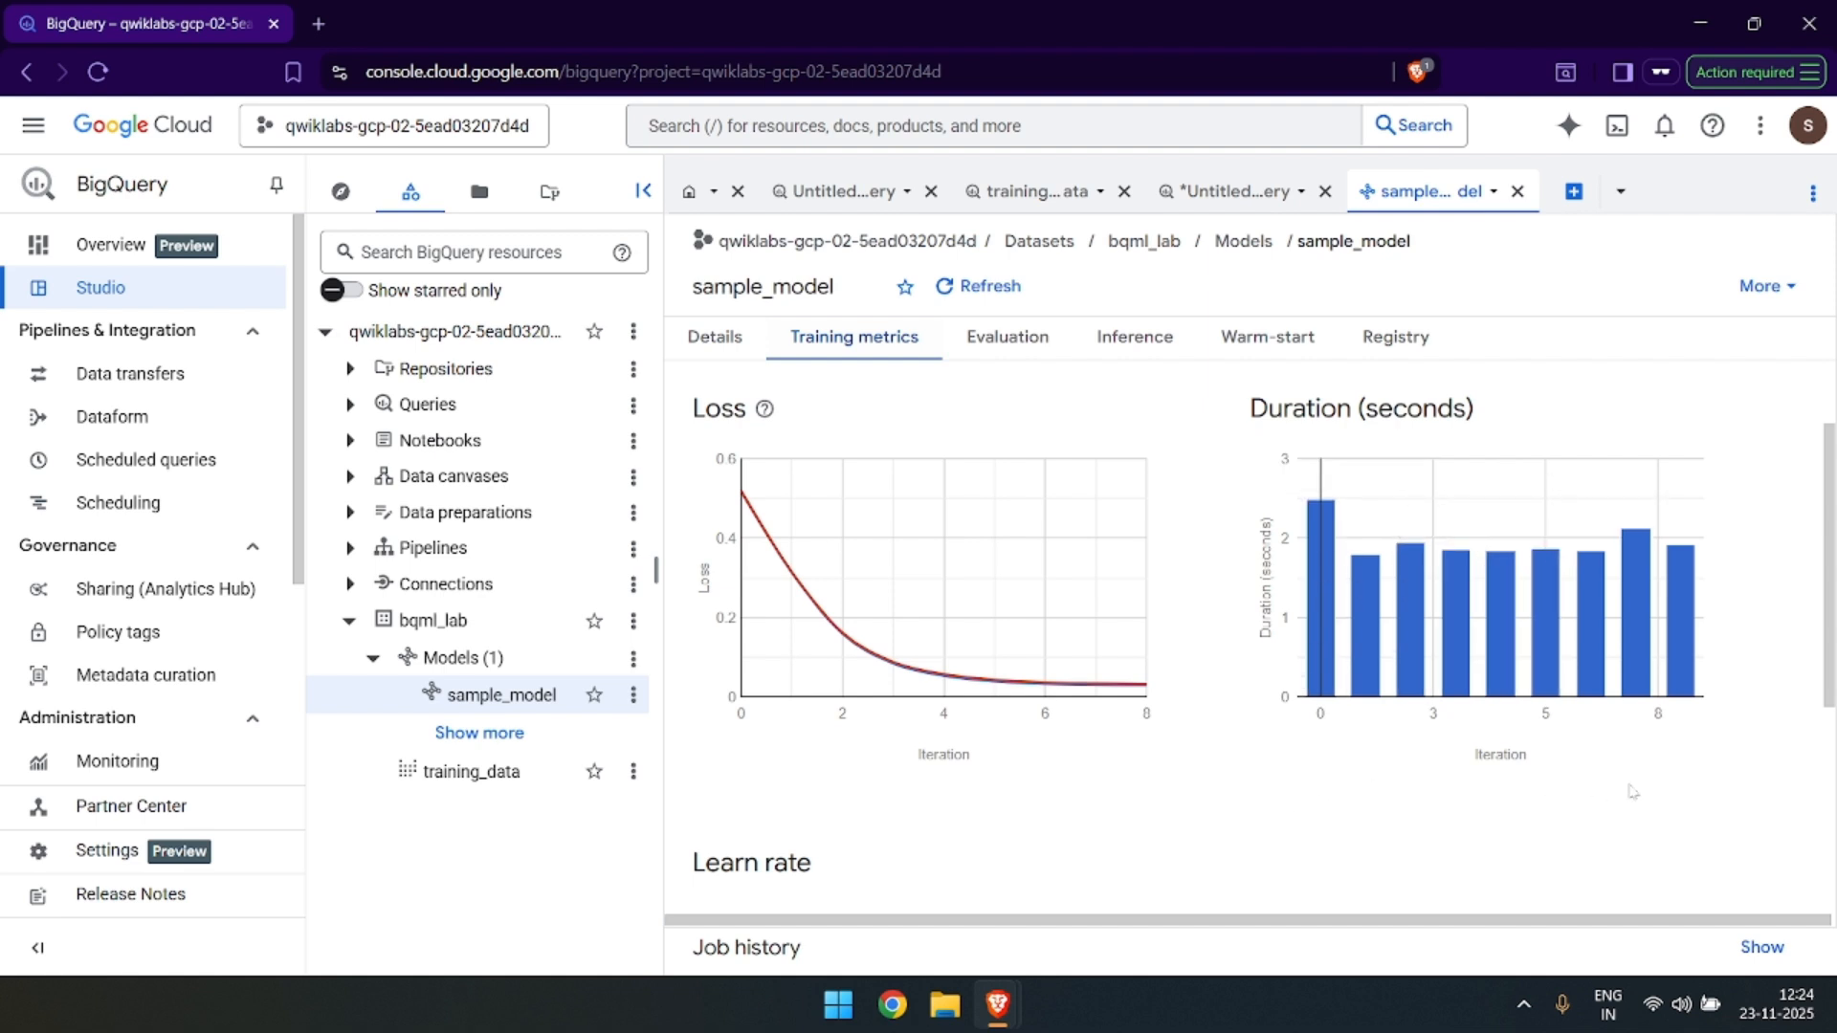
Examine the learn rate chart of sample_model and show the training metrics as a table.
{"action": "scroll", "coordinate": [1292, 813], "scroll_direction": "down", "scroll_amount": 3}
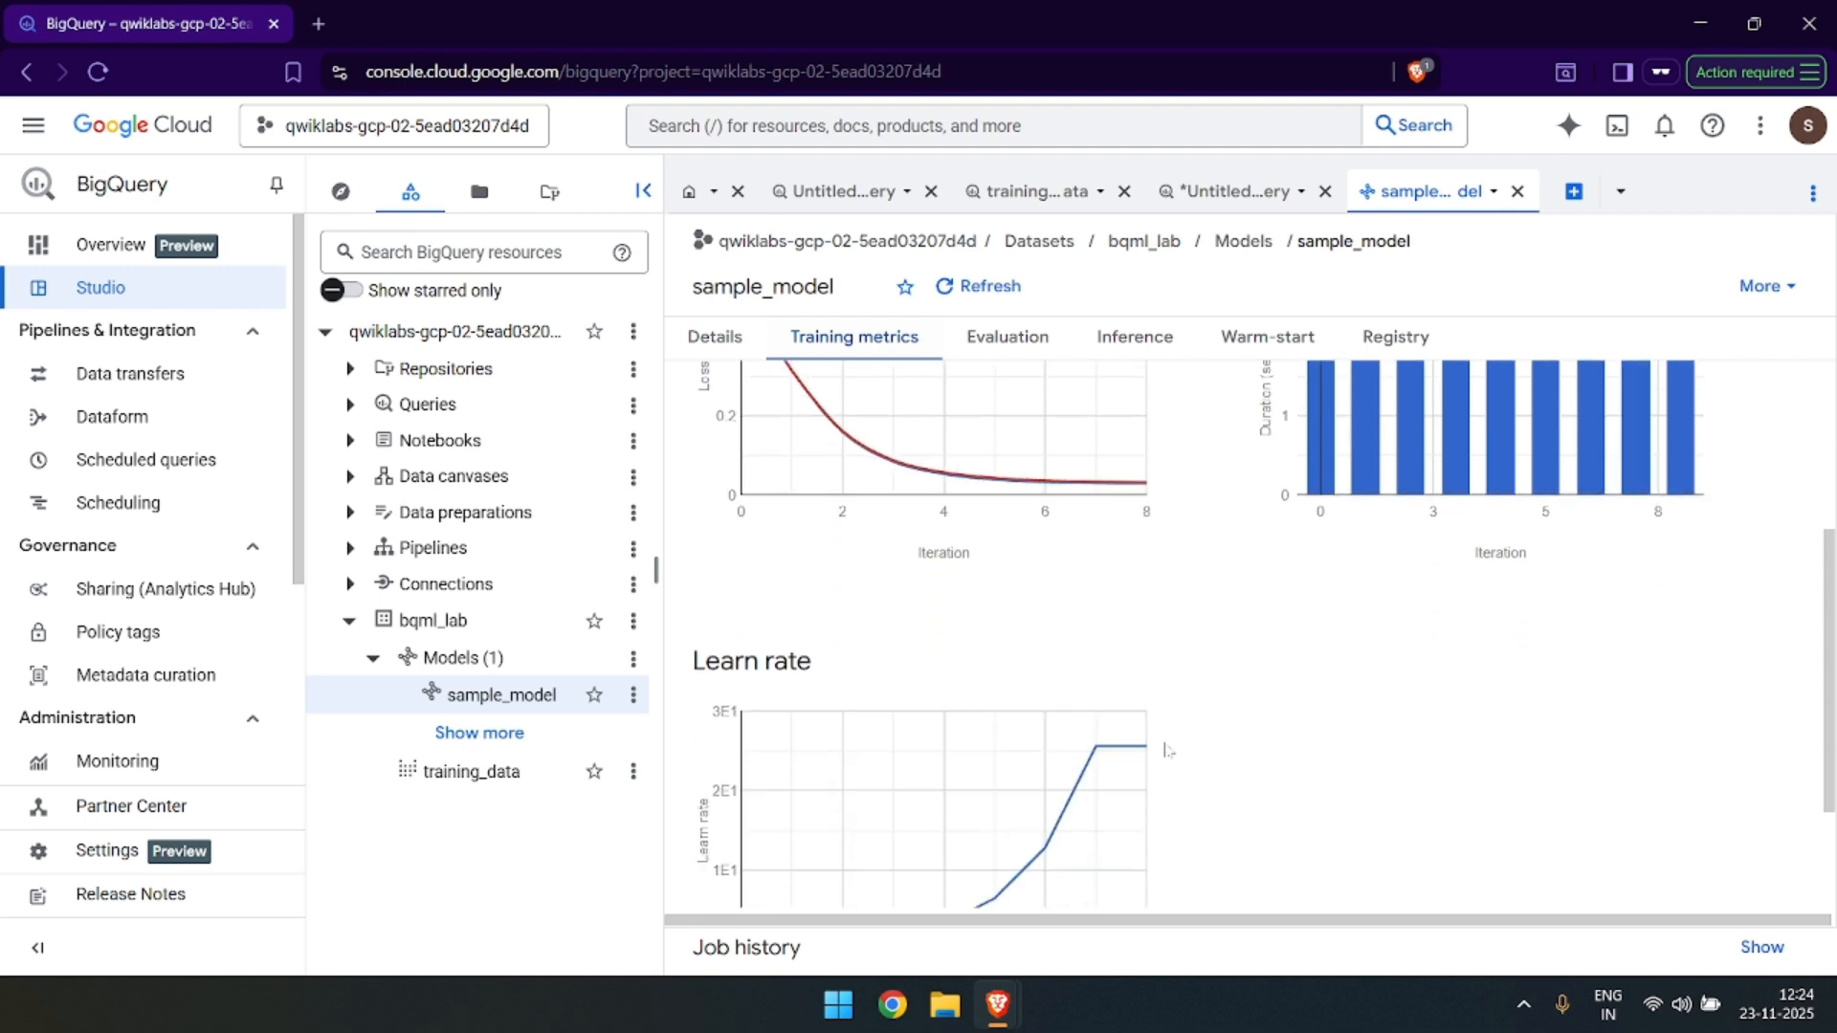
{"action": "scroll", "coordinate": [1038, 637], "scroll_direction": "down", "scroll_amount": 1}
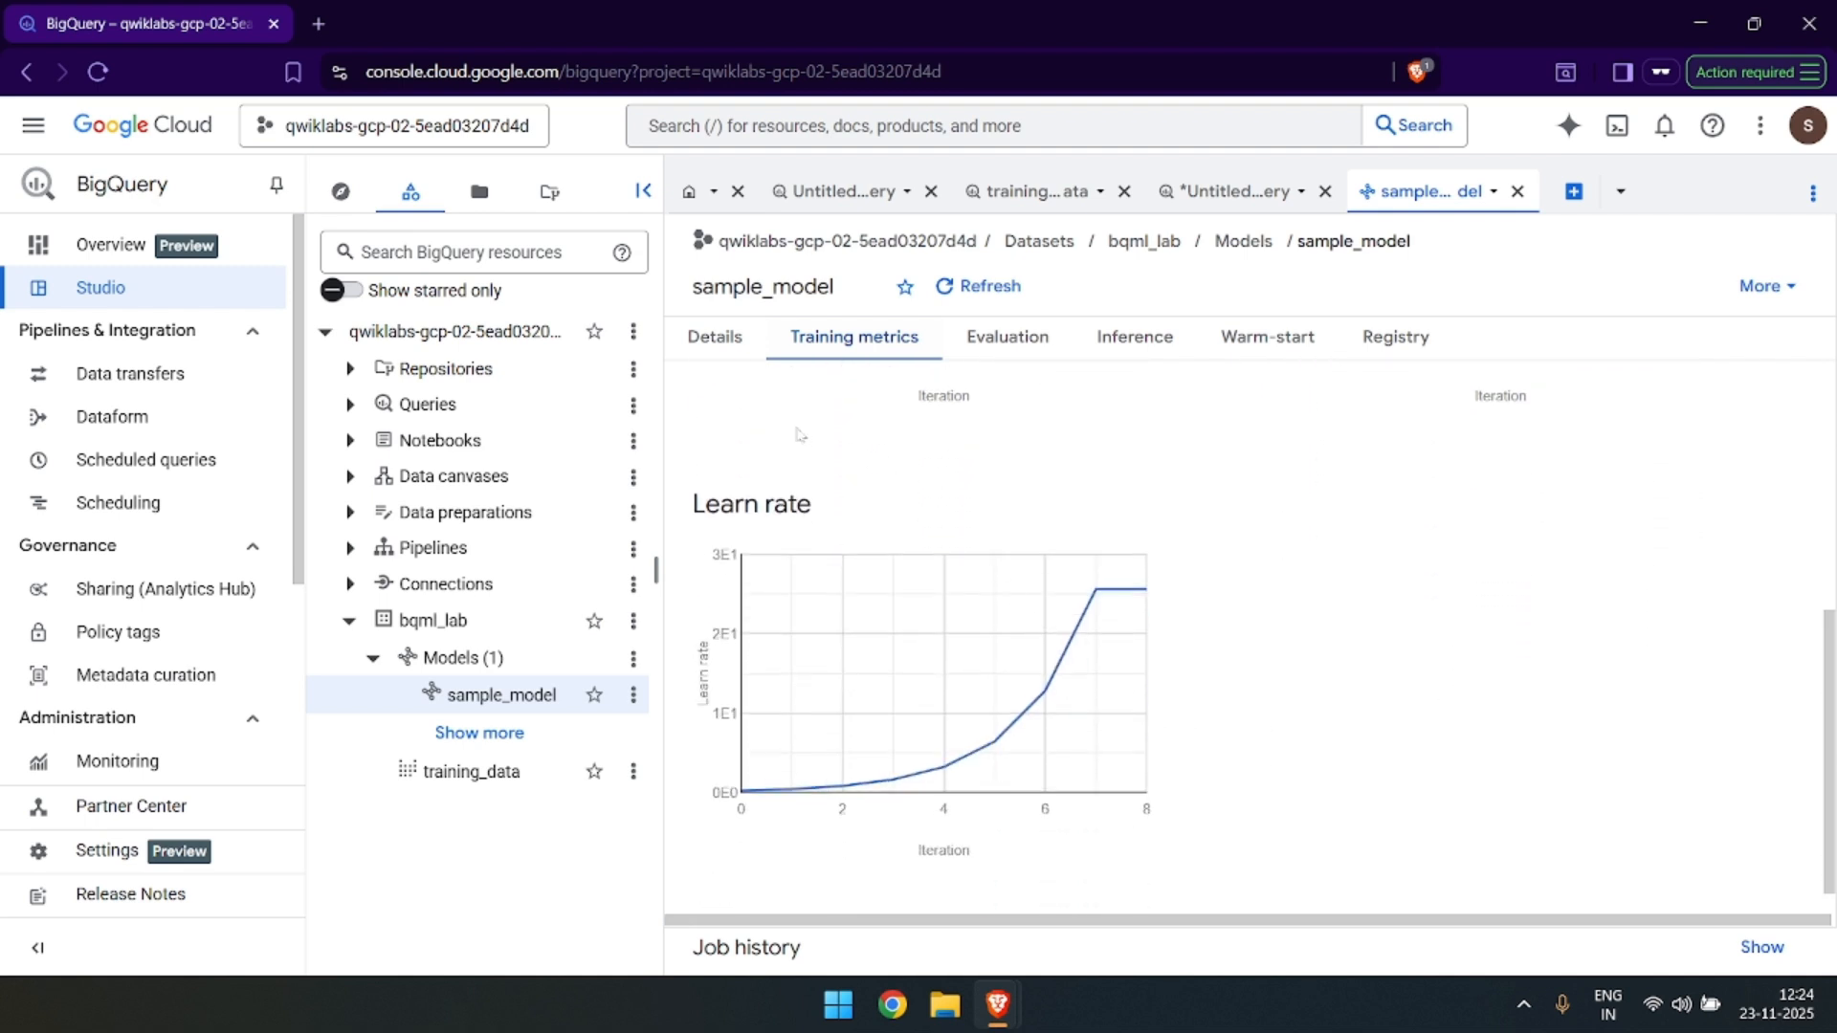
{"action": "scroll", "coordinate": [1091, 521], "scroll_direction": "down", "scroll_amount": 1}
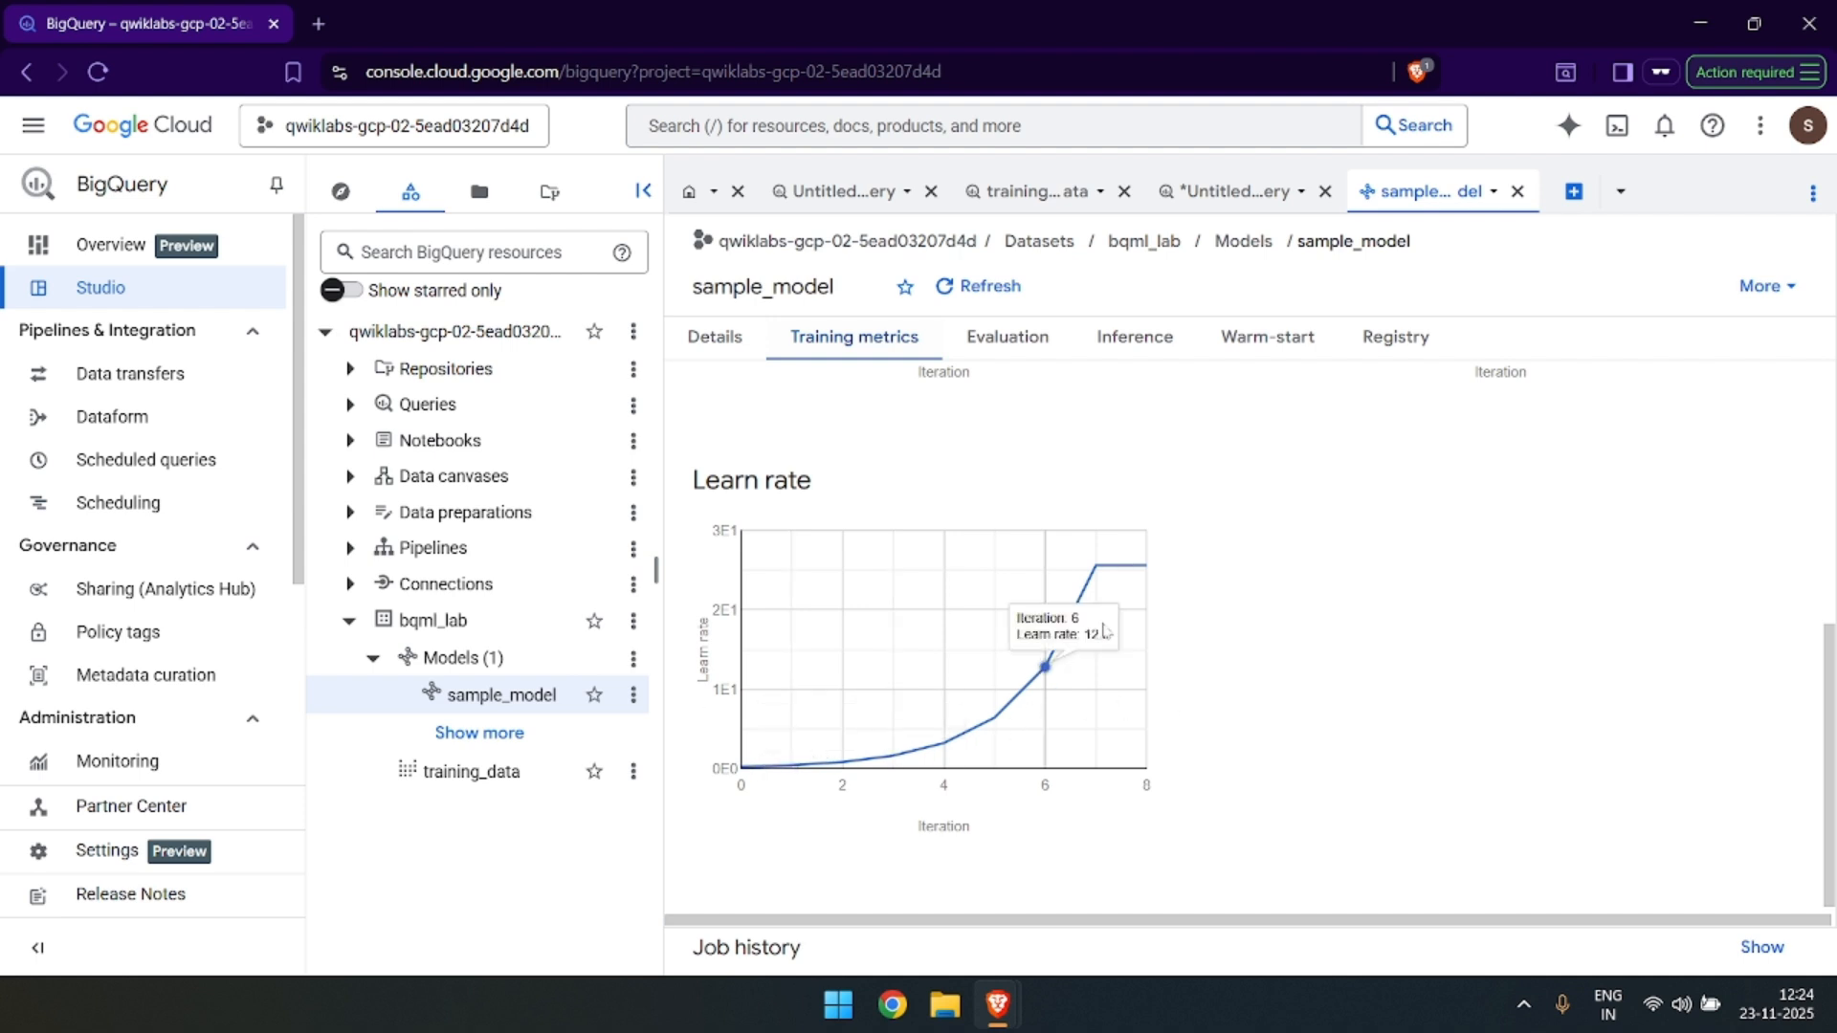
{"action": "mouse_move", "coordinate": [1144, 583]}
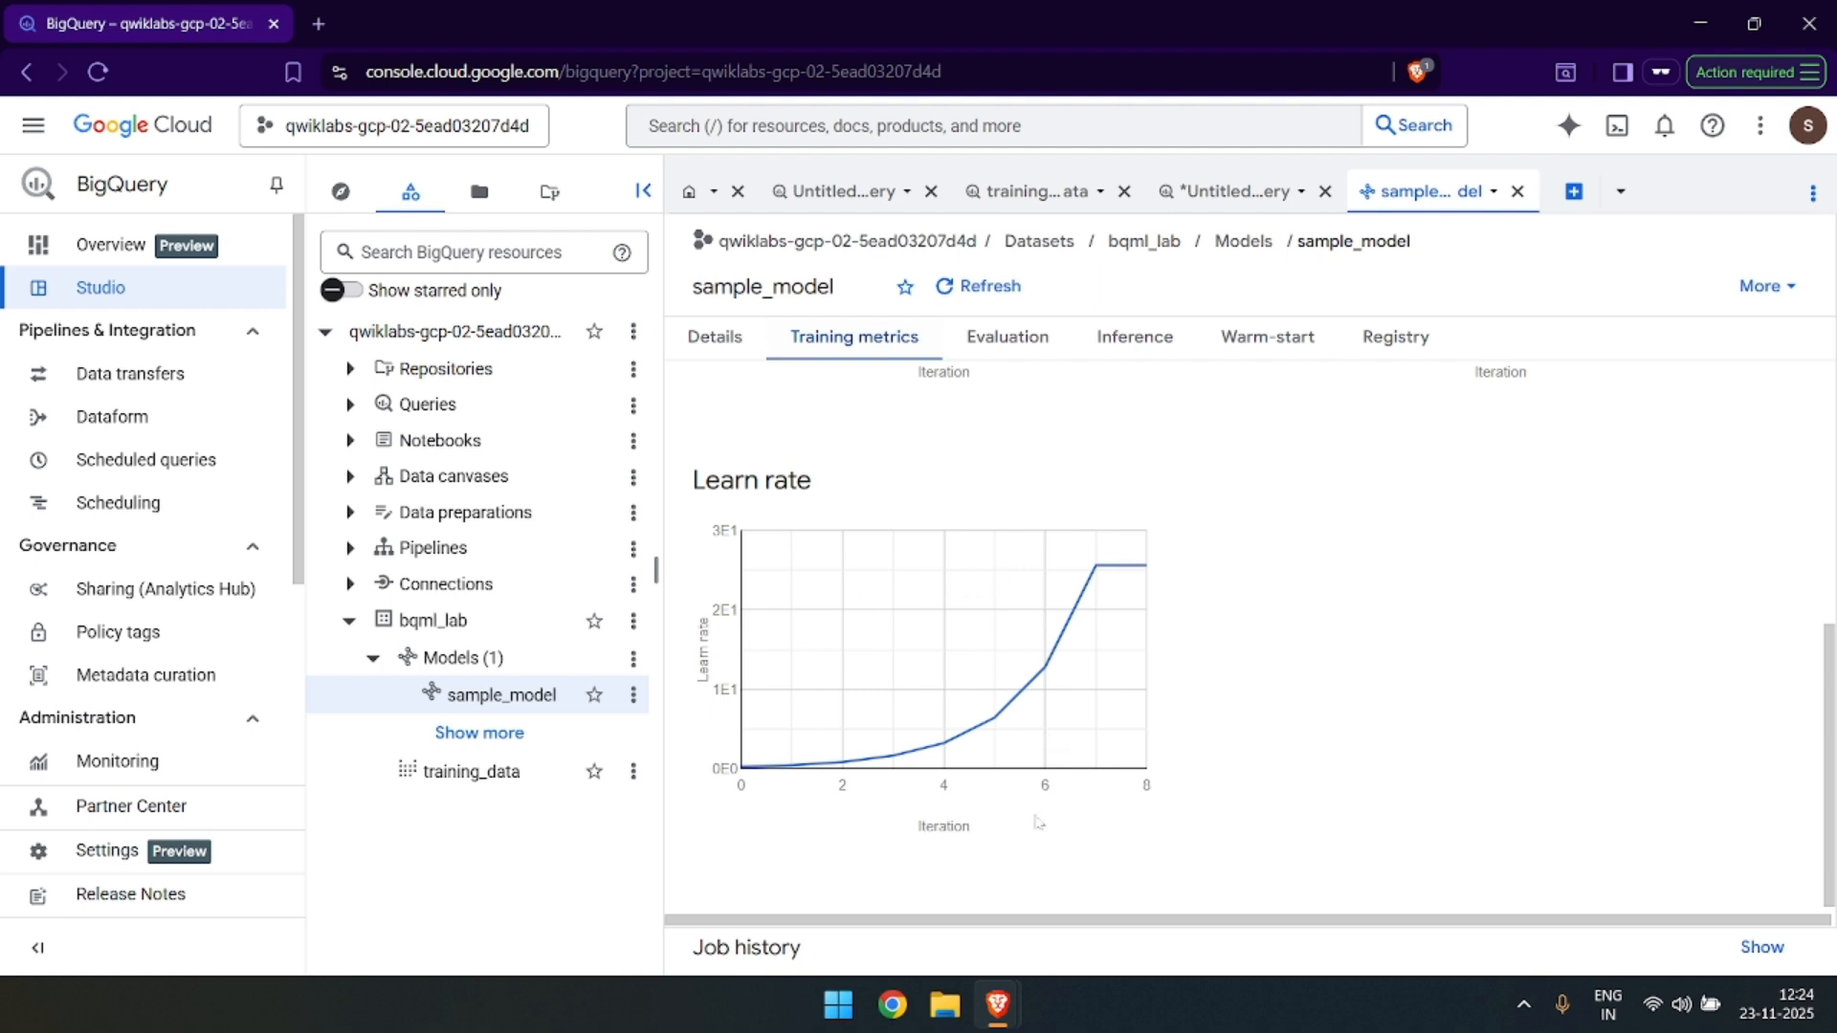
{"action": "scroll", "coordinate": [1062, 609], "scroll_direction": "up", "scroll_amount": 5}
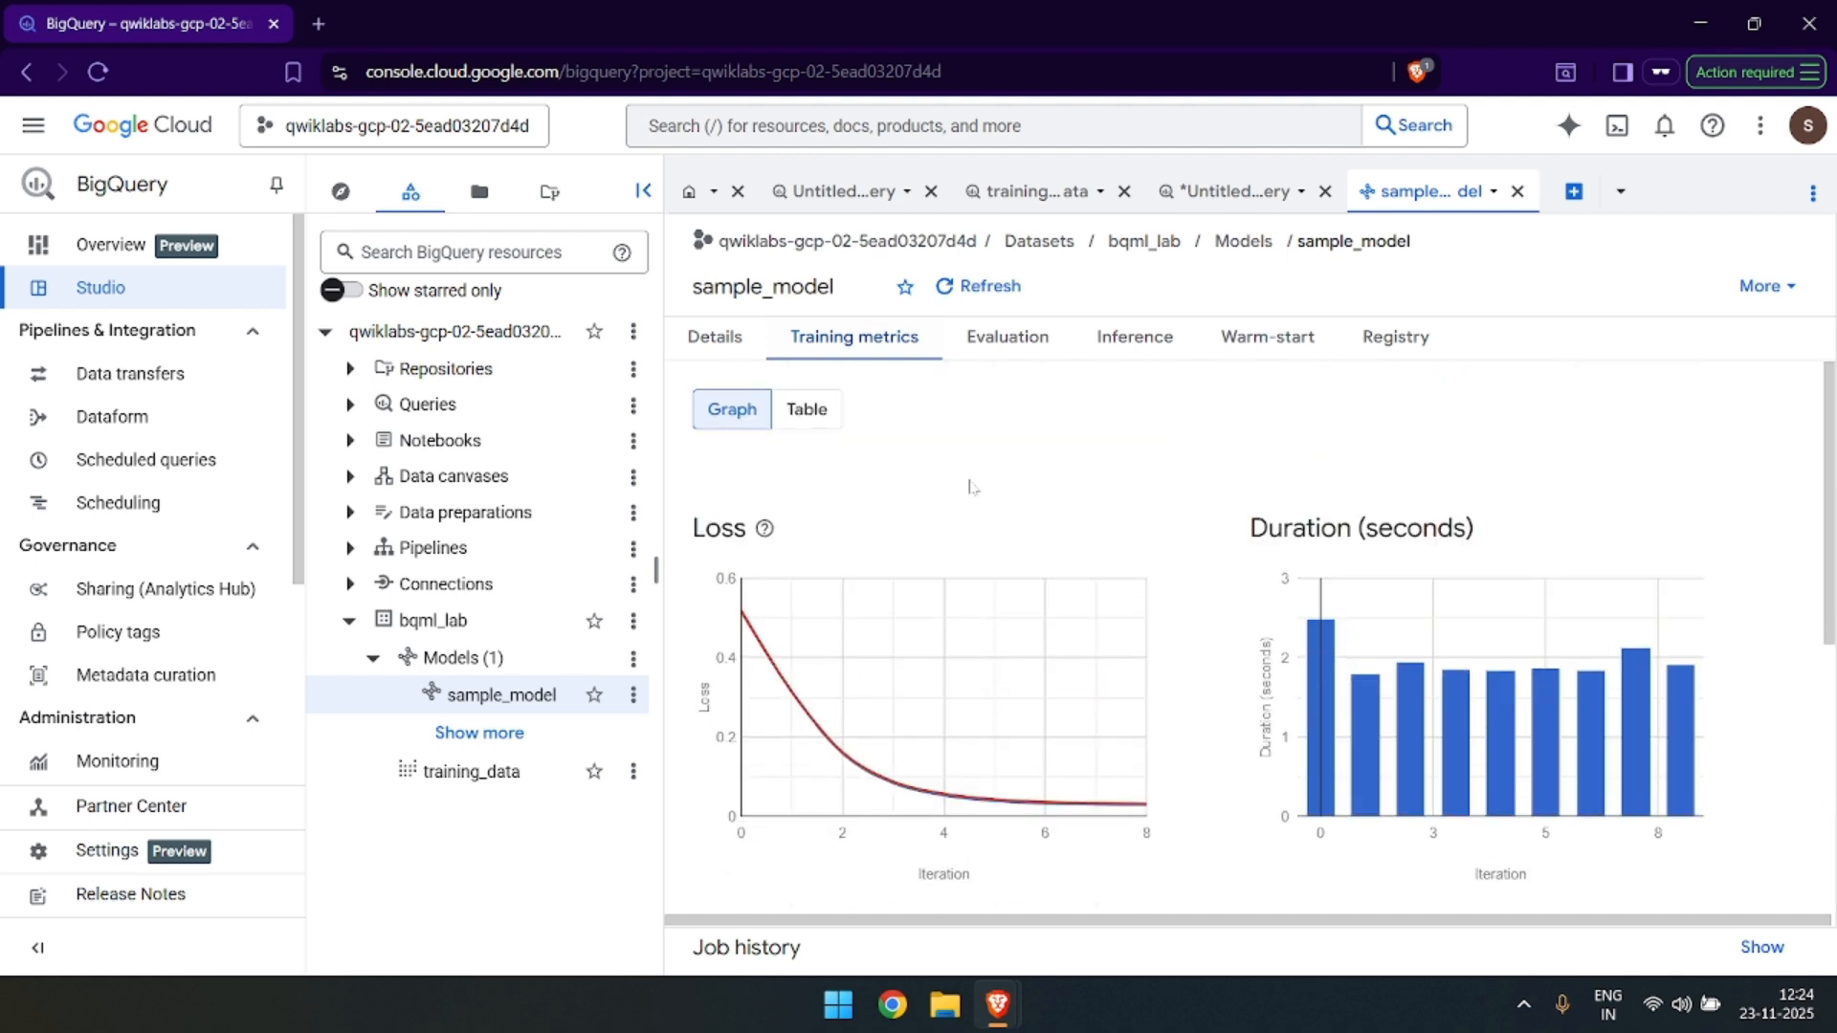
{"action": "left_click", "coordinate": [820, 419]}
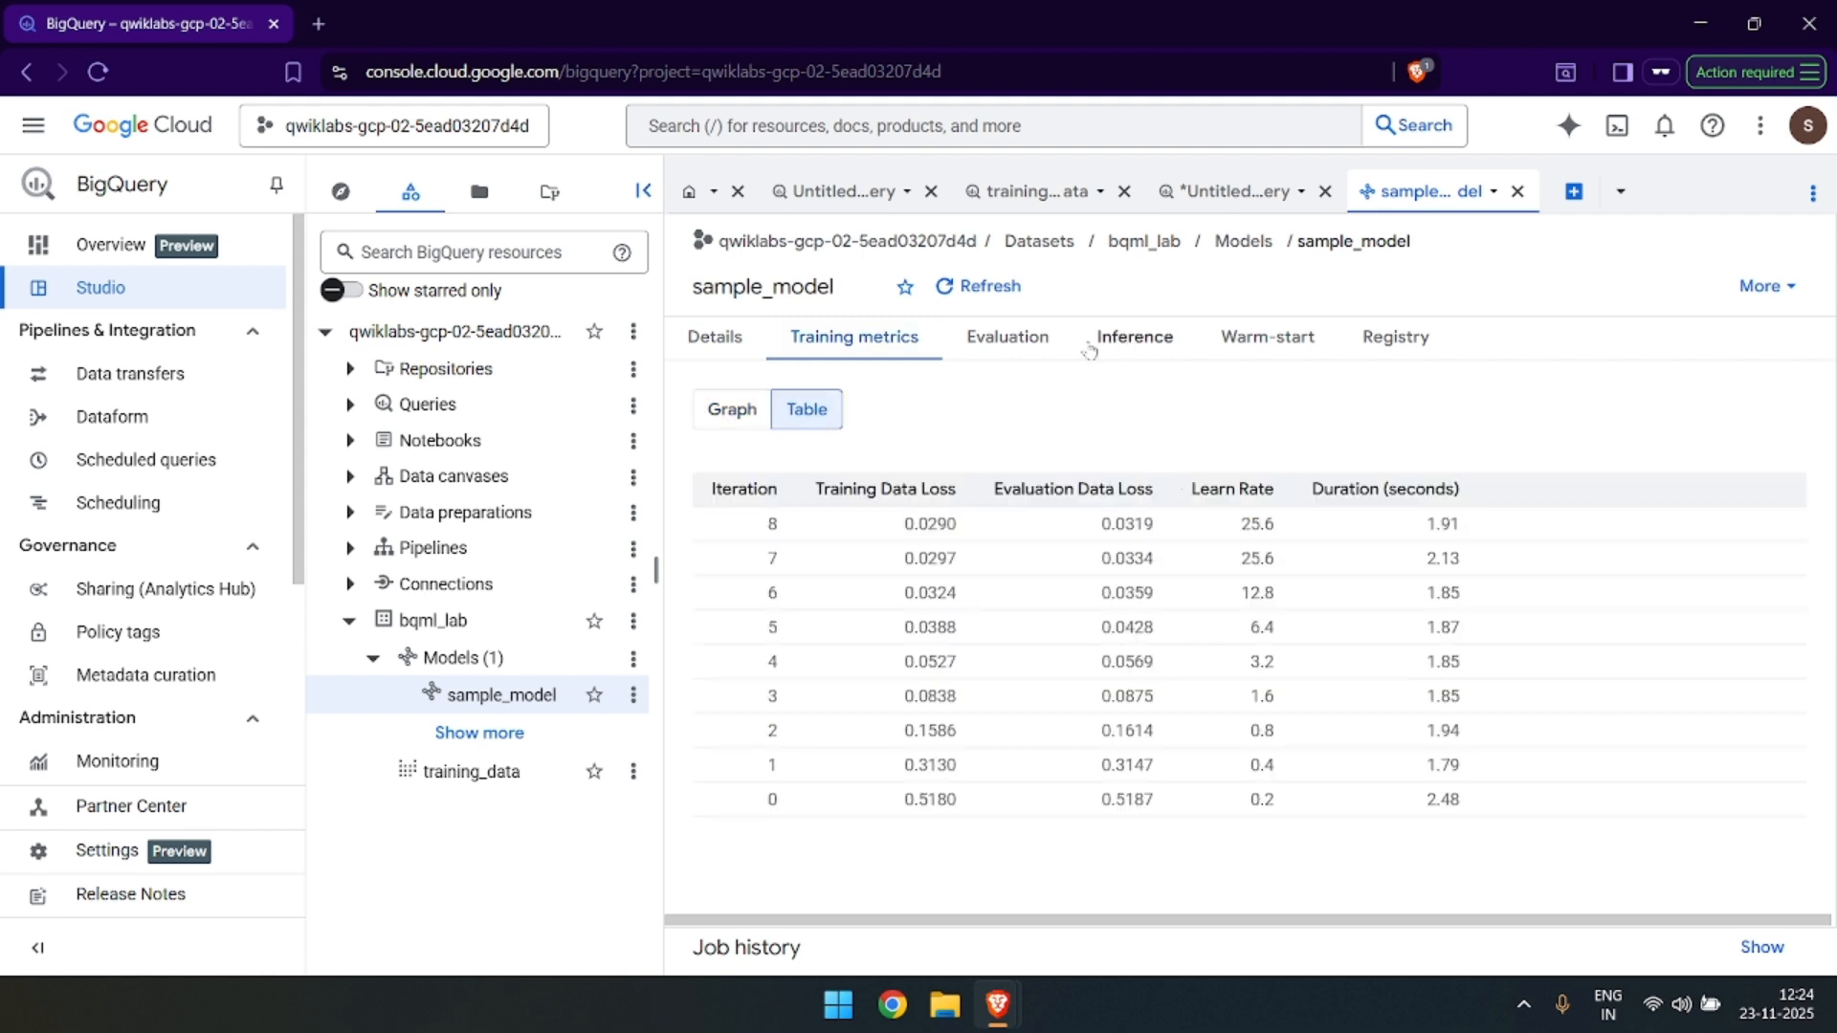
Review the precision, recall, accuracy and F1 score among sample_model's aggregate evaluation metrics.
{"action": "left_click", "coordinate": [1057, 351]}
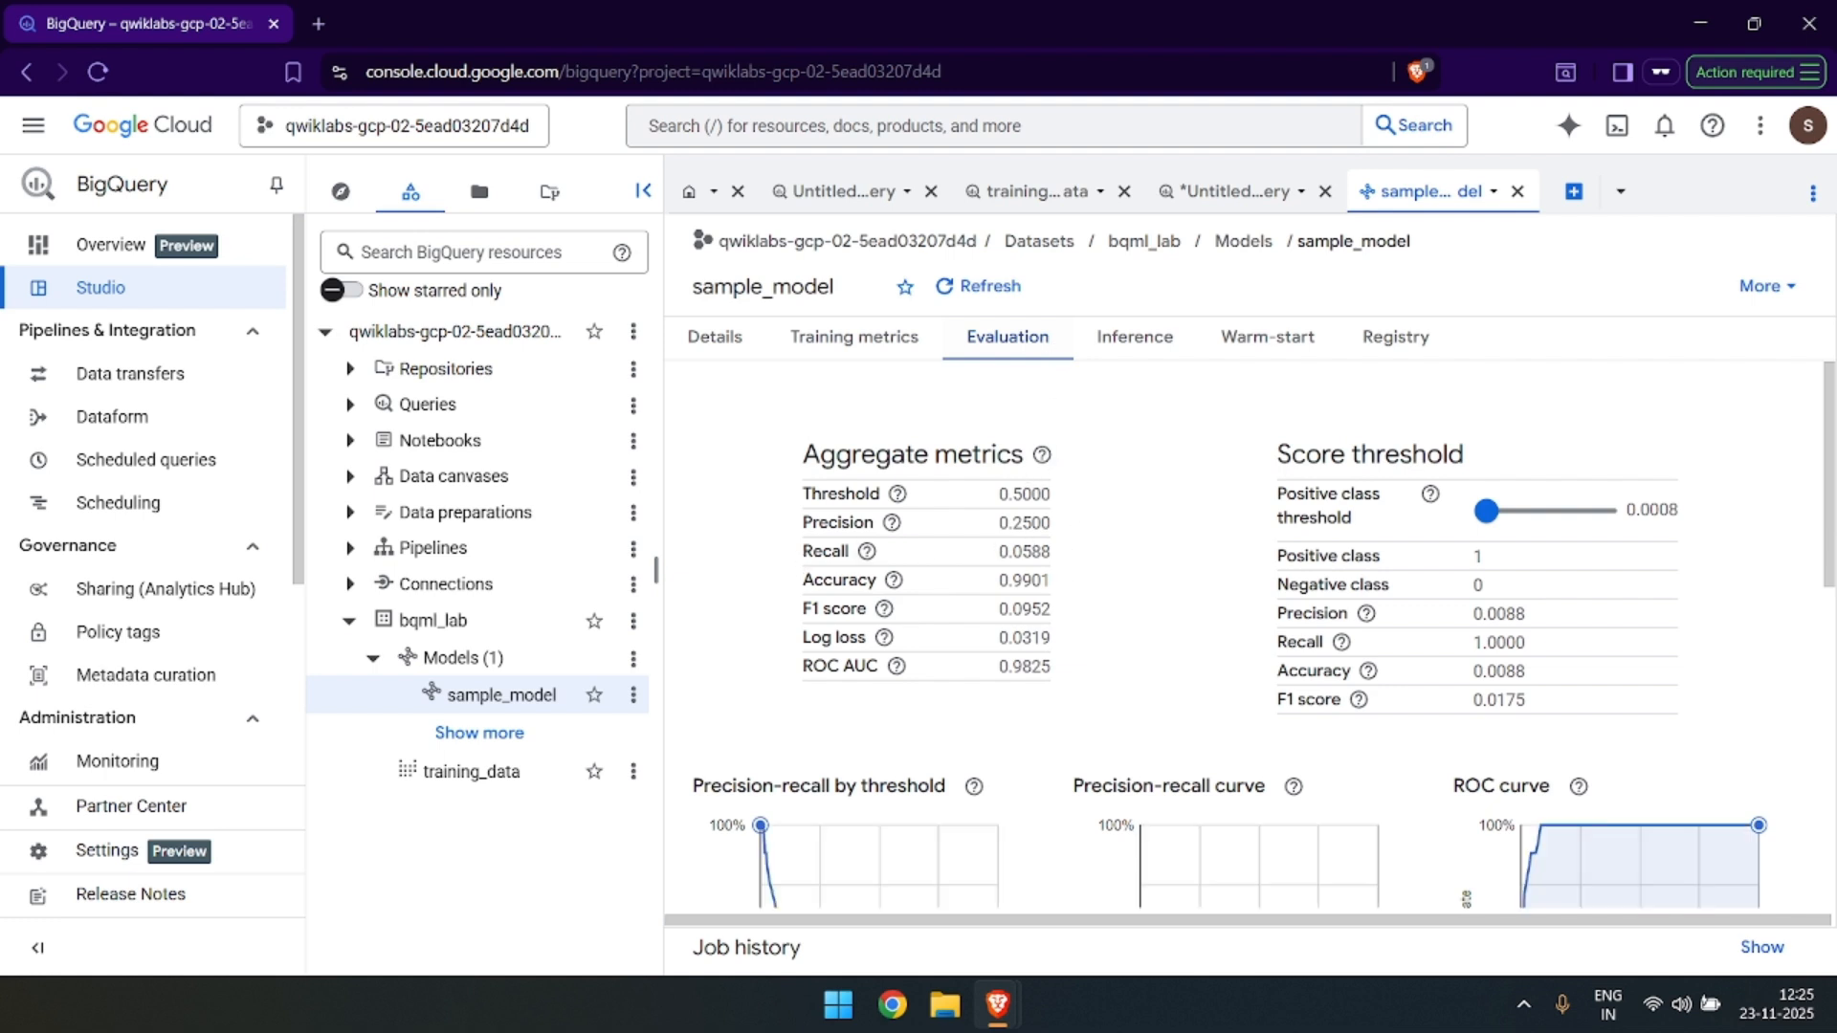
{"action": "double_click", "coordinate": [1047, 524]}
{"action": "double_click", "coordinate": [1036, 552]}
{"action": "double_click", "coordinate": [1038, 581]}
{"action": "double_click", "coordinate": [1005, 610]}
Look at the sample ML.PREDICT query provided for running inference with sample_model.
{"action": "left_click", "coordinate": [1150, 340]}
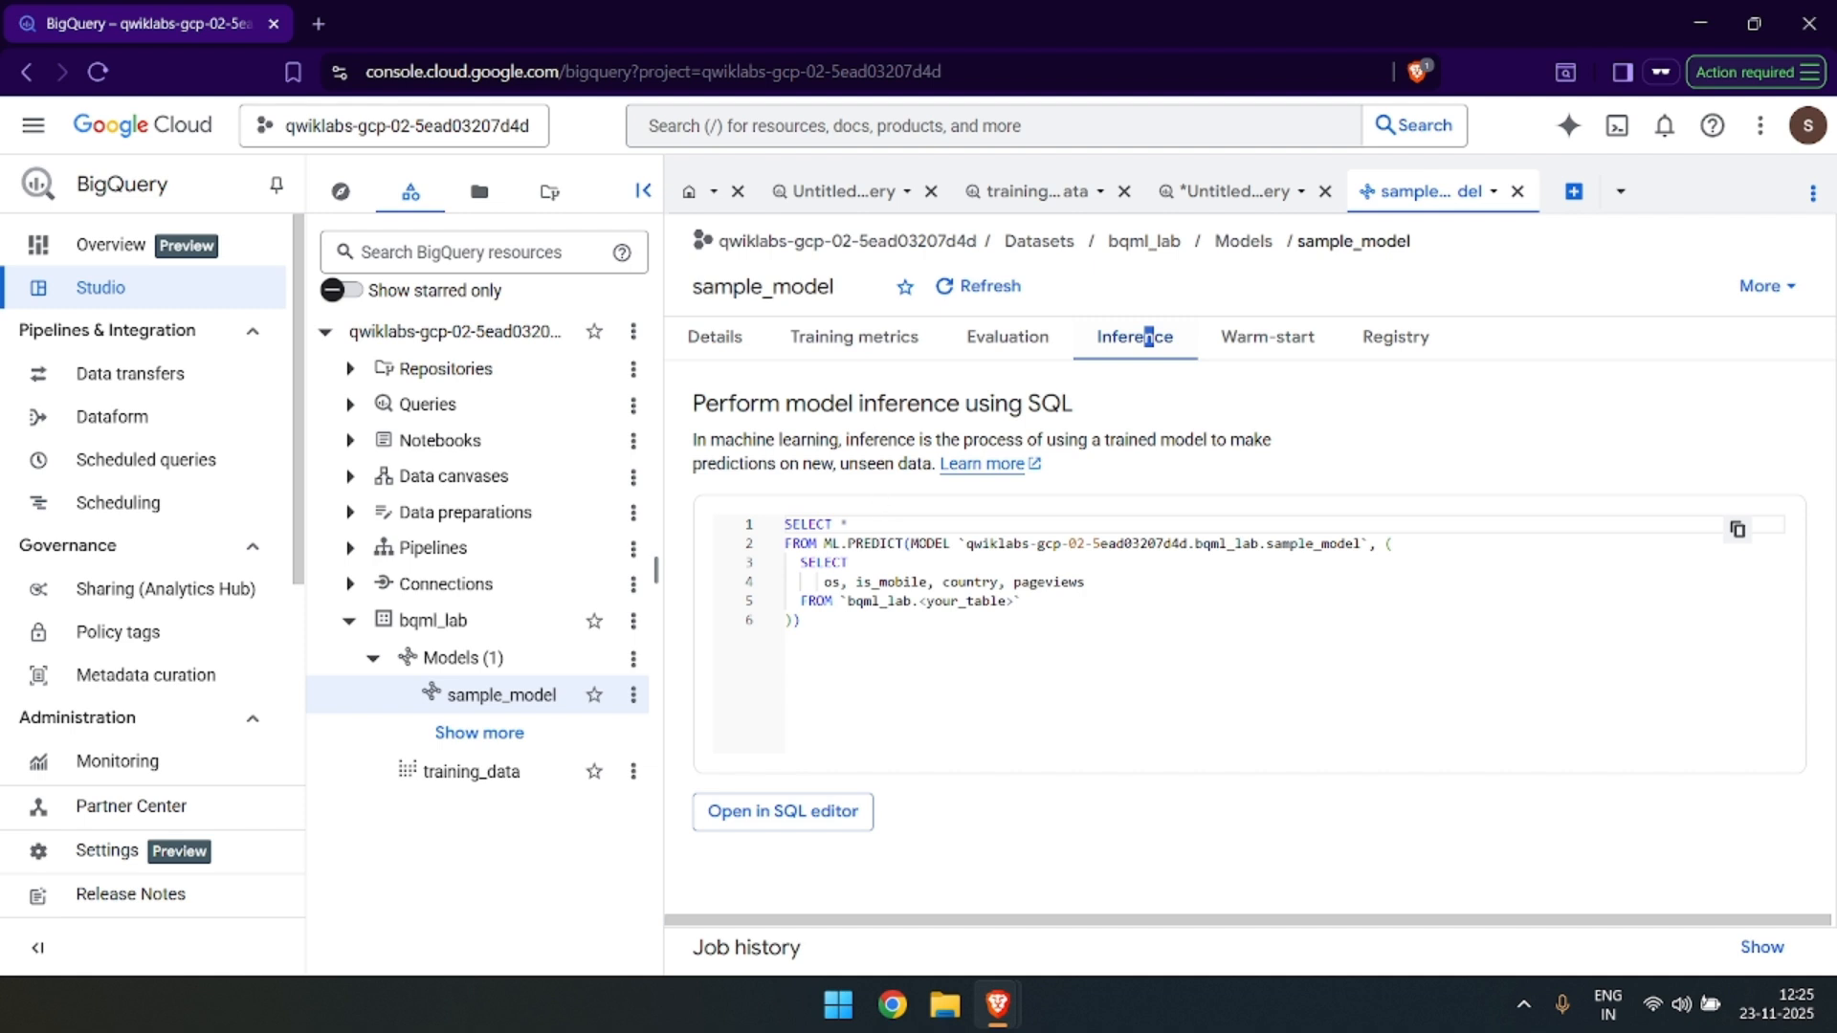
{"action": "double_click", "coordinate": [880, 543]}
{"action": "left_click", "coordinate": [799, 620]}
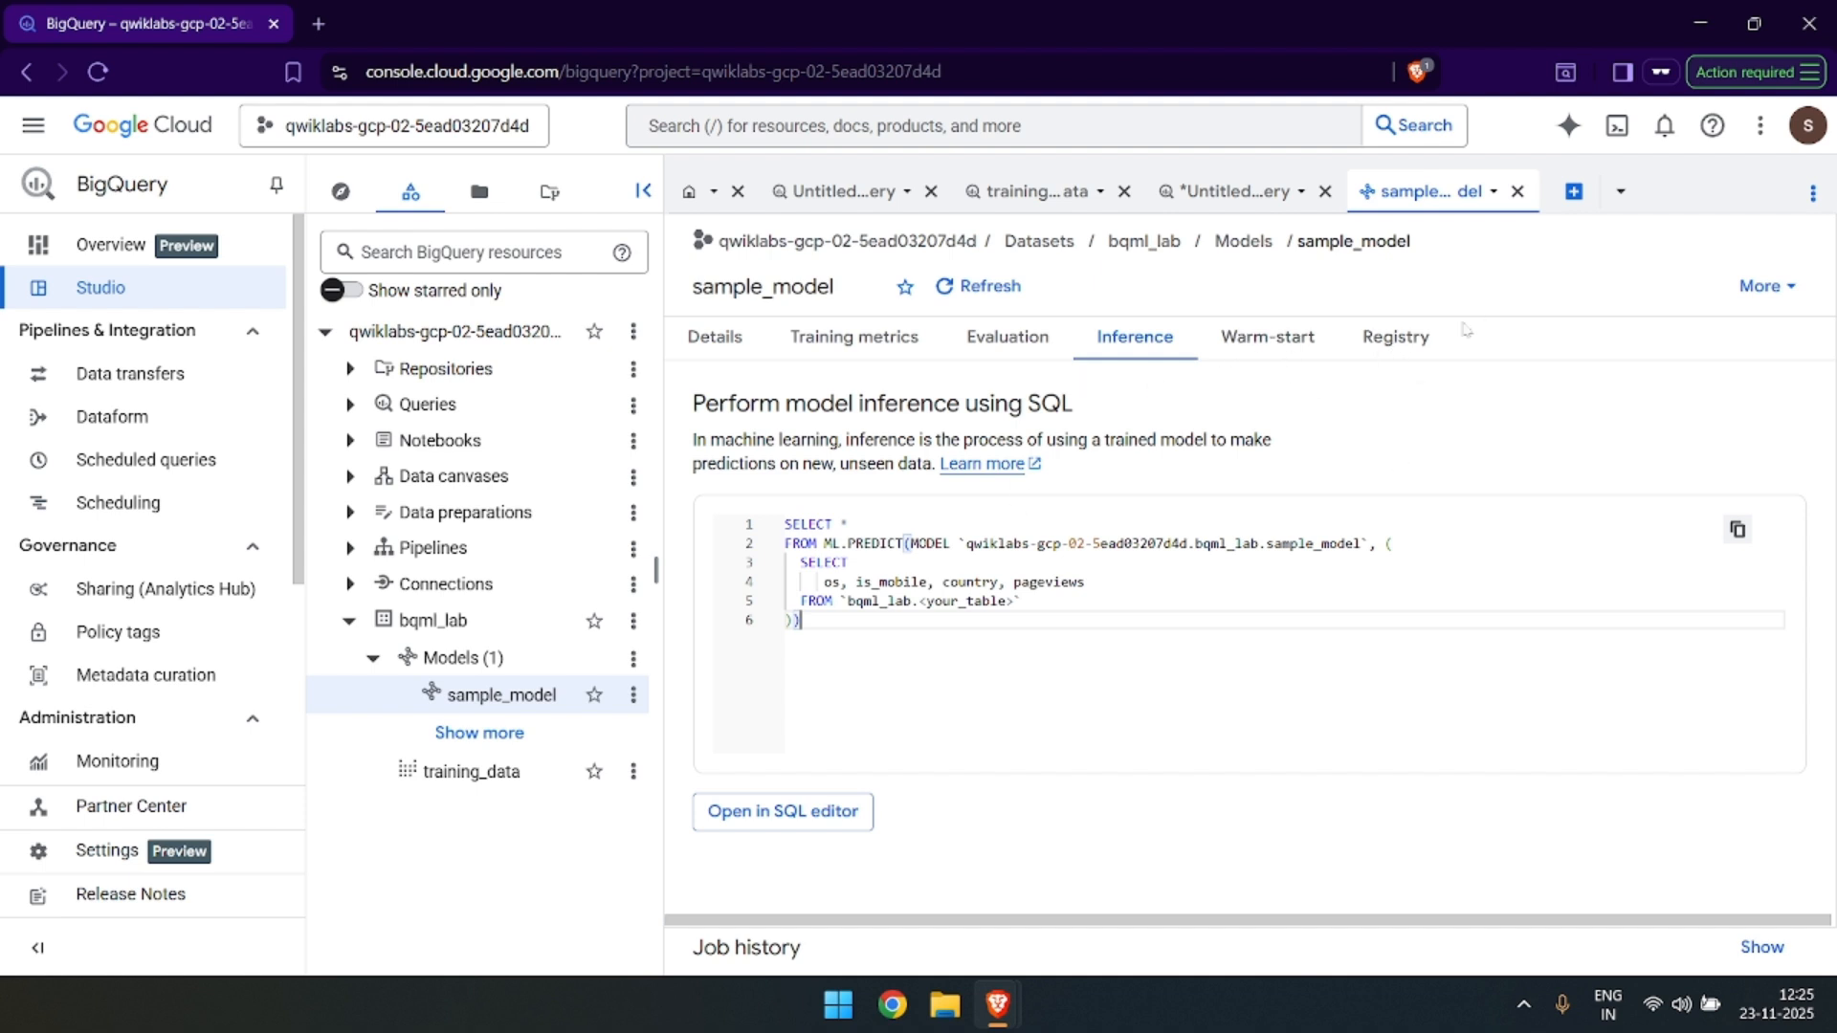
Read the lab's Task 3 instructions, copy the prompt for evaluating bqml_lab.sample_model with ml.EVALUATE, and return to BigQuery.
{"action": "key", "text": "alt+Tab"}
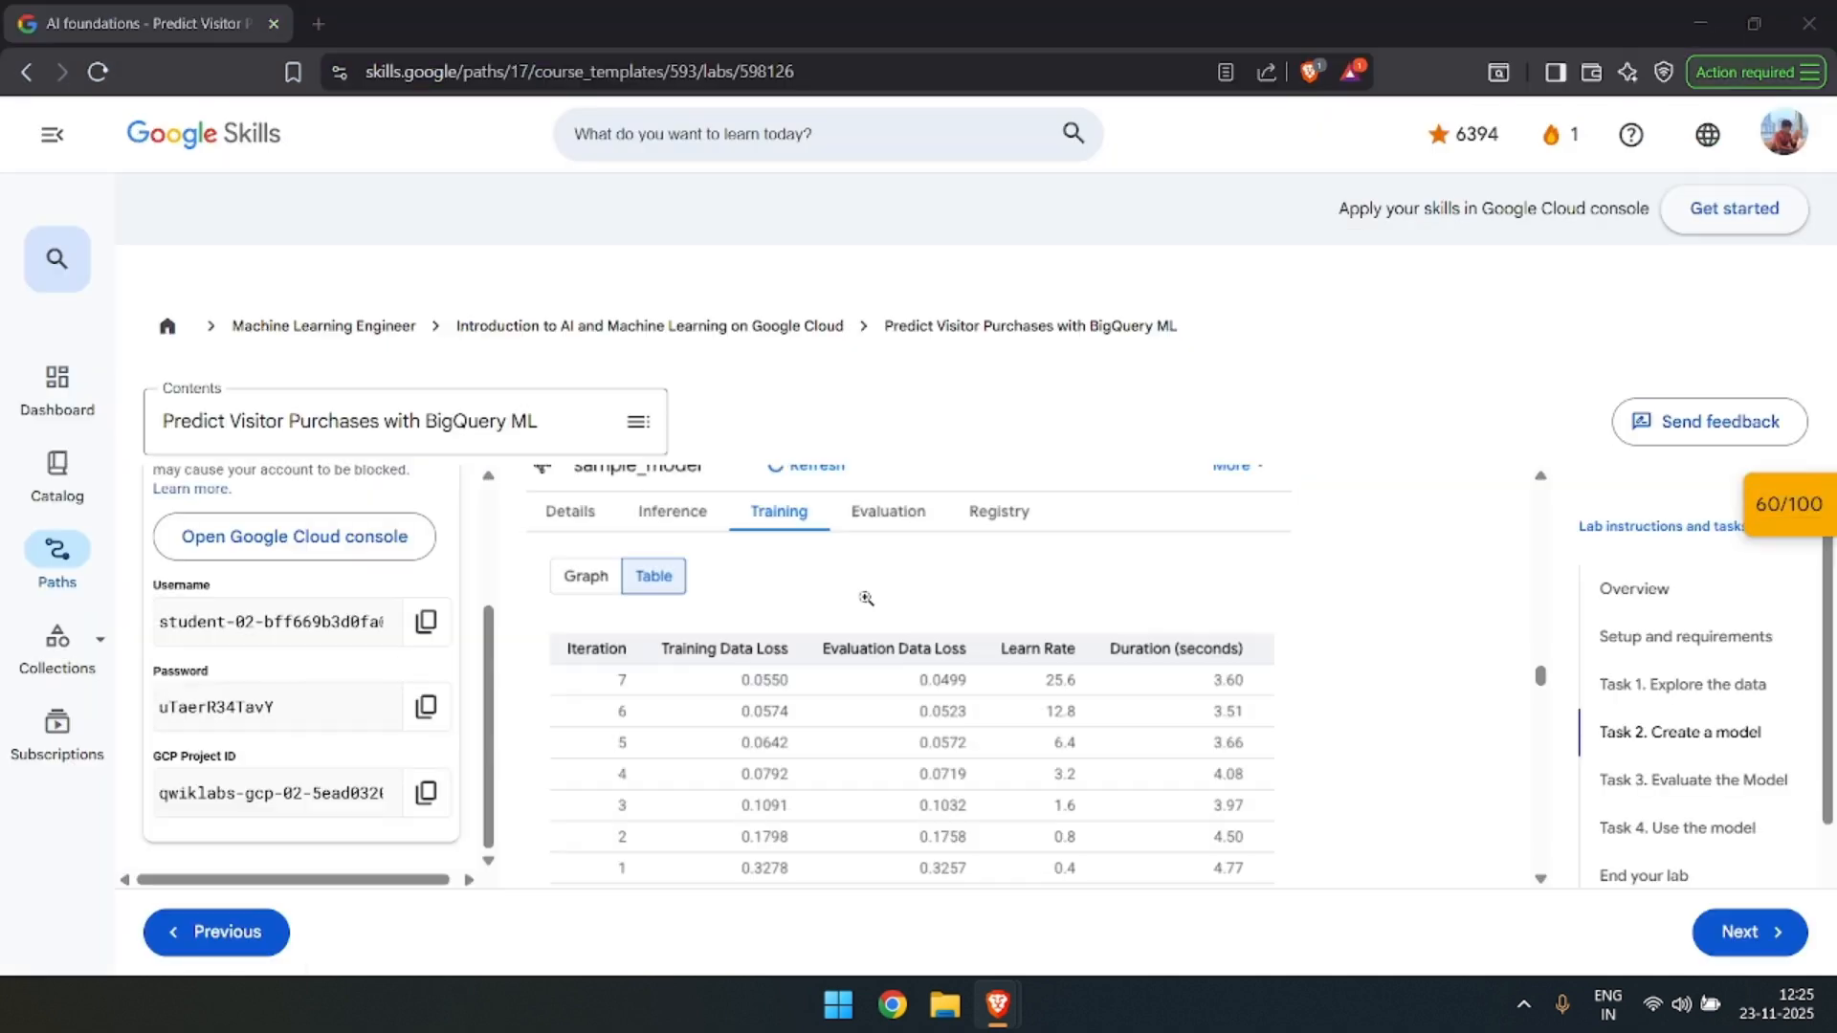
{"action": "scroll", "coordinate": [899, 669], "scroll_direction": "down", "scroll_amount": 5}
{"action": "scroll", "coordinate": [900, 670], "scroll_direction": "up", "scroll_amount": 3}
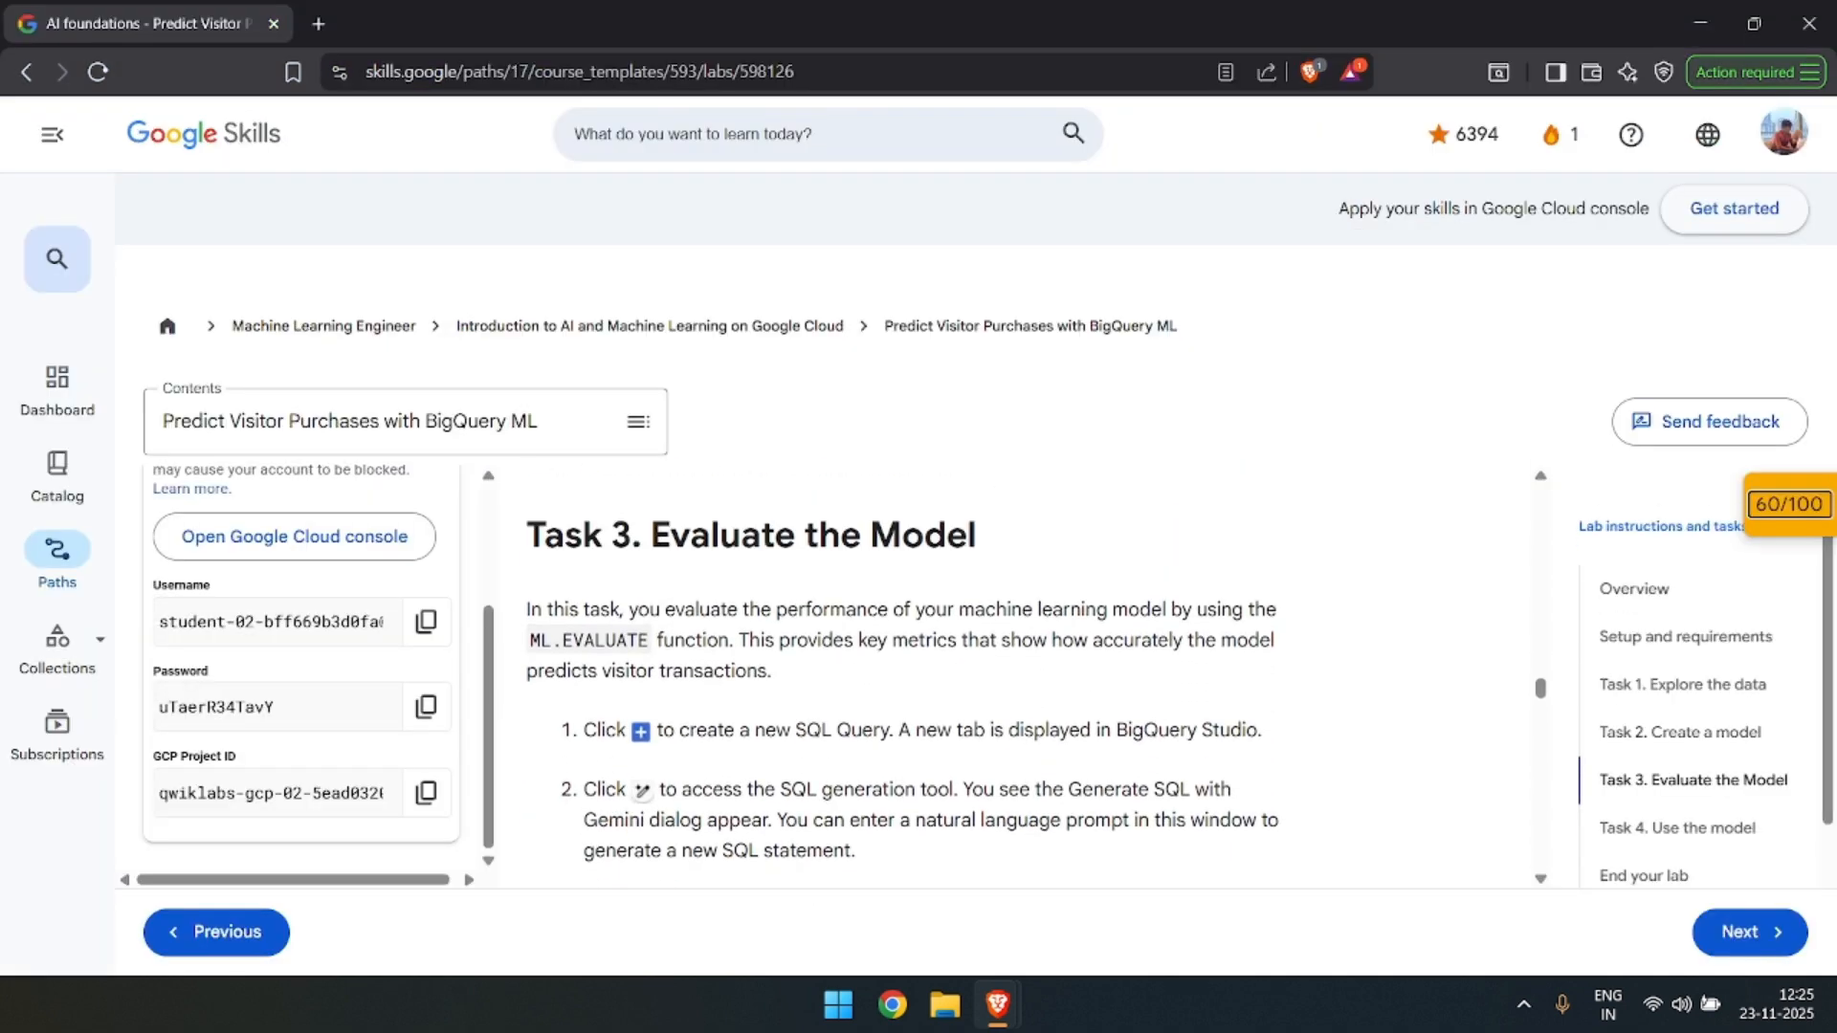
{"action": "scroll", "coordinate": [987, 670], "scroll_direction": "down", "scroll_amount": 1}
{"action": "scroll", "coordinate": [651, 736], "scroll_direction": "down", "scroll_amount": 1}
{"action": "scroll", "coordinate": [821, 724], "scroll_direction": "down", "scroll_amount": 2}
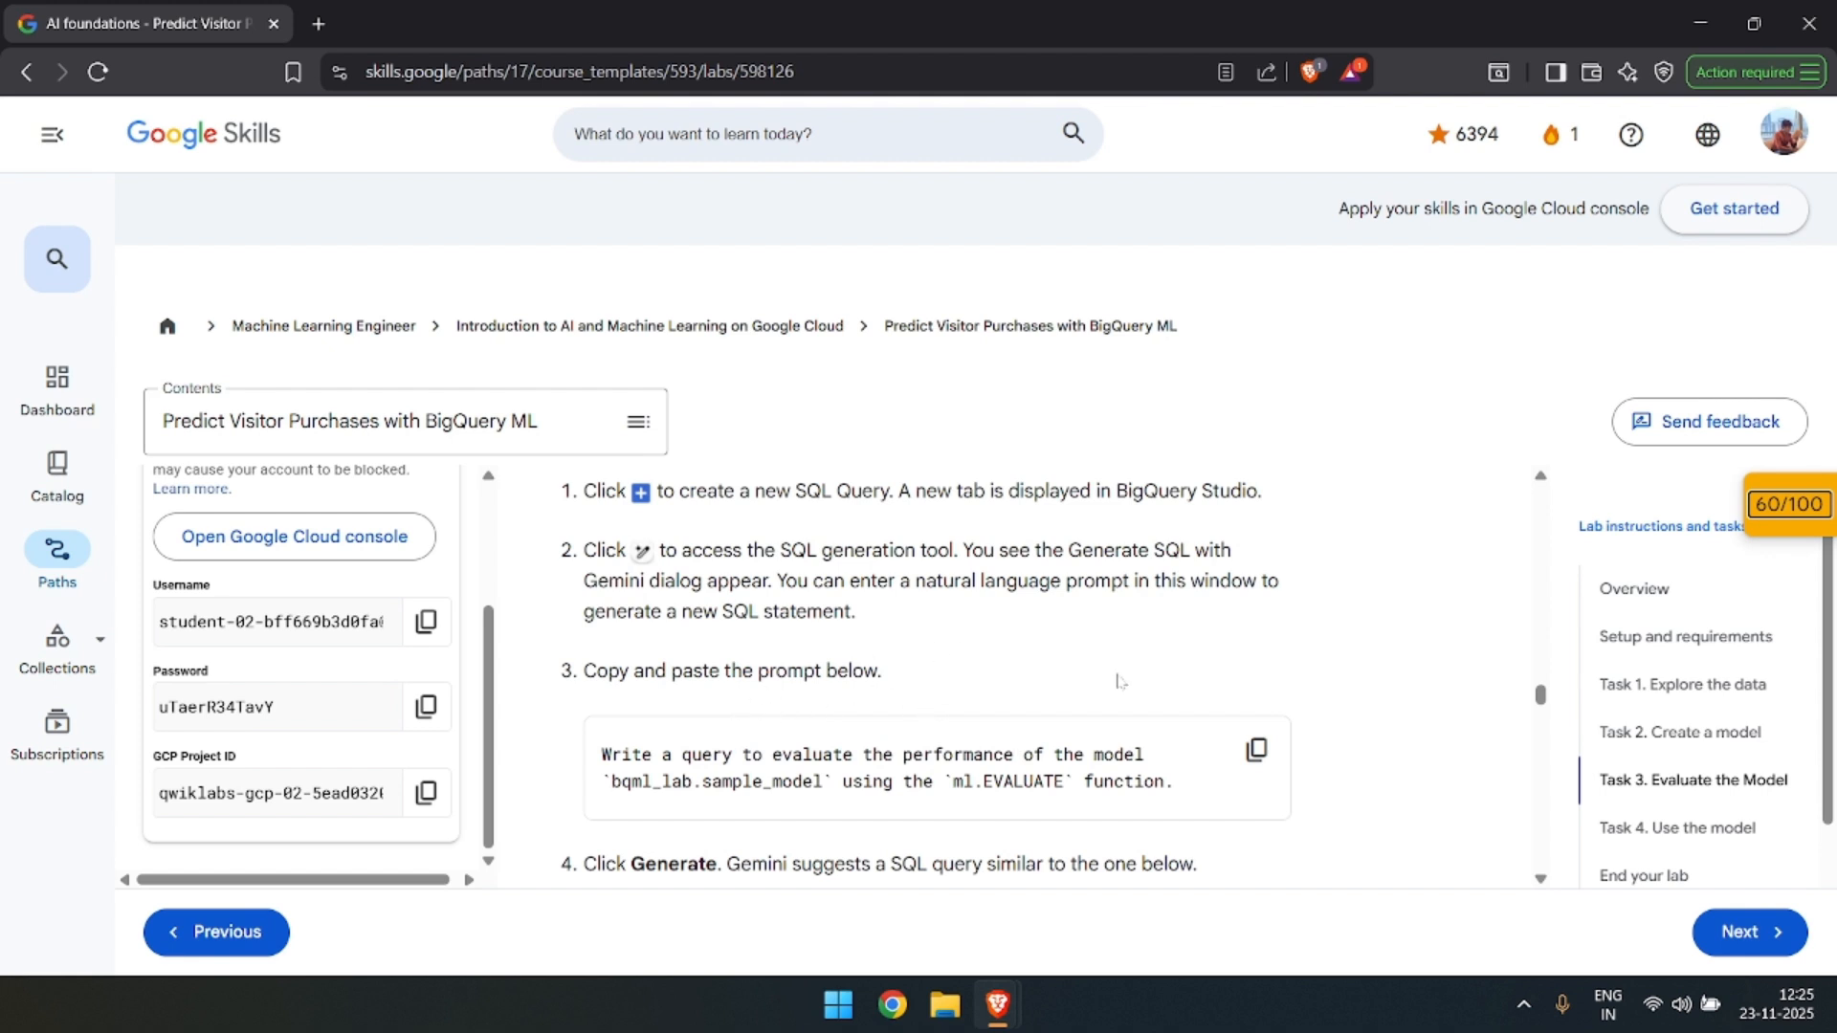
{"action": "left_click", "coordinate": [1241, 768]}
{"action": "key", "text": "alt+Tab"}
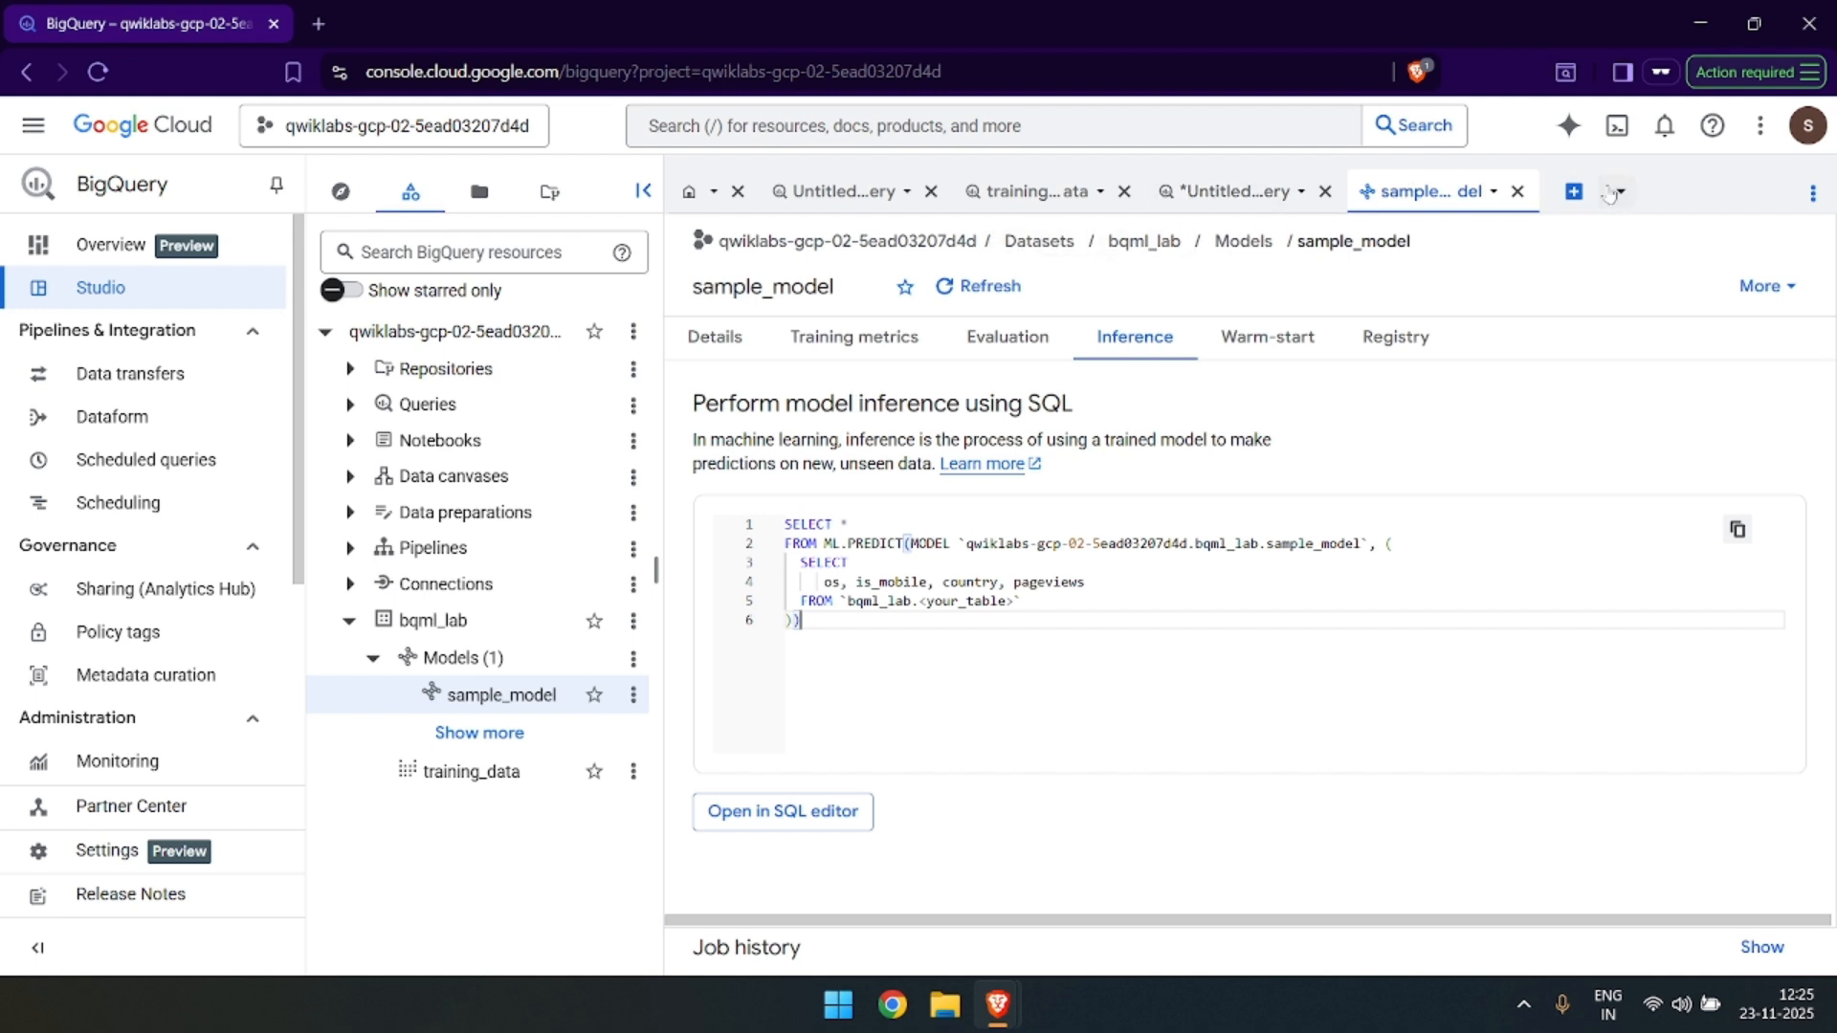
Create a new SQL query and have Gemini generate SQL from the copied prompt for evaluating bqml_lab.sample_model with ml.EVALUATE.
{"action": "left_click", "coordinate": [1577, 191]}
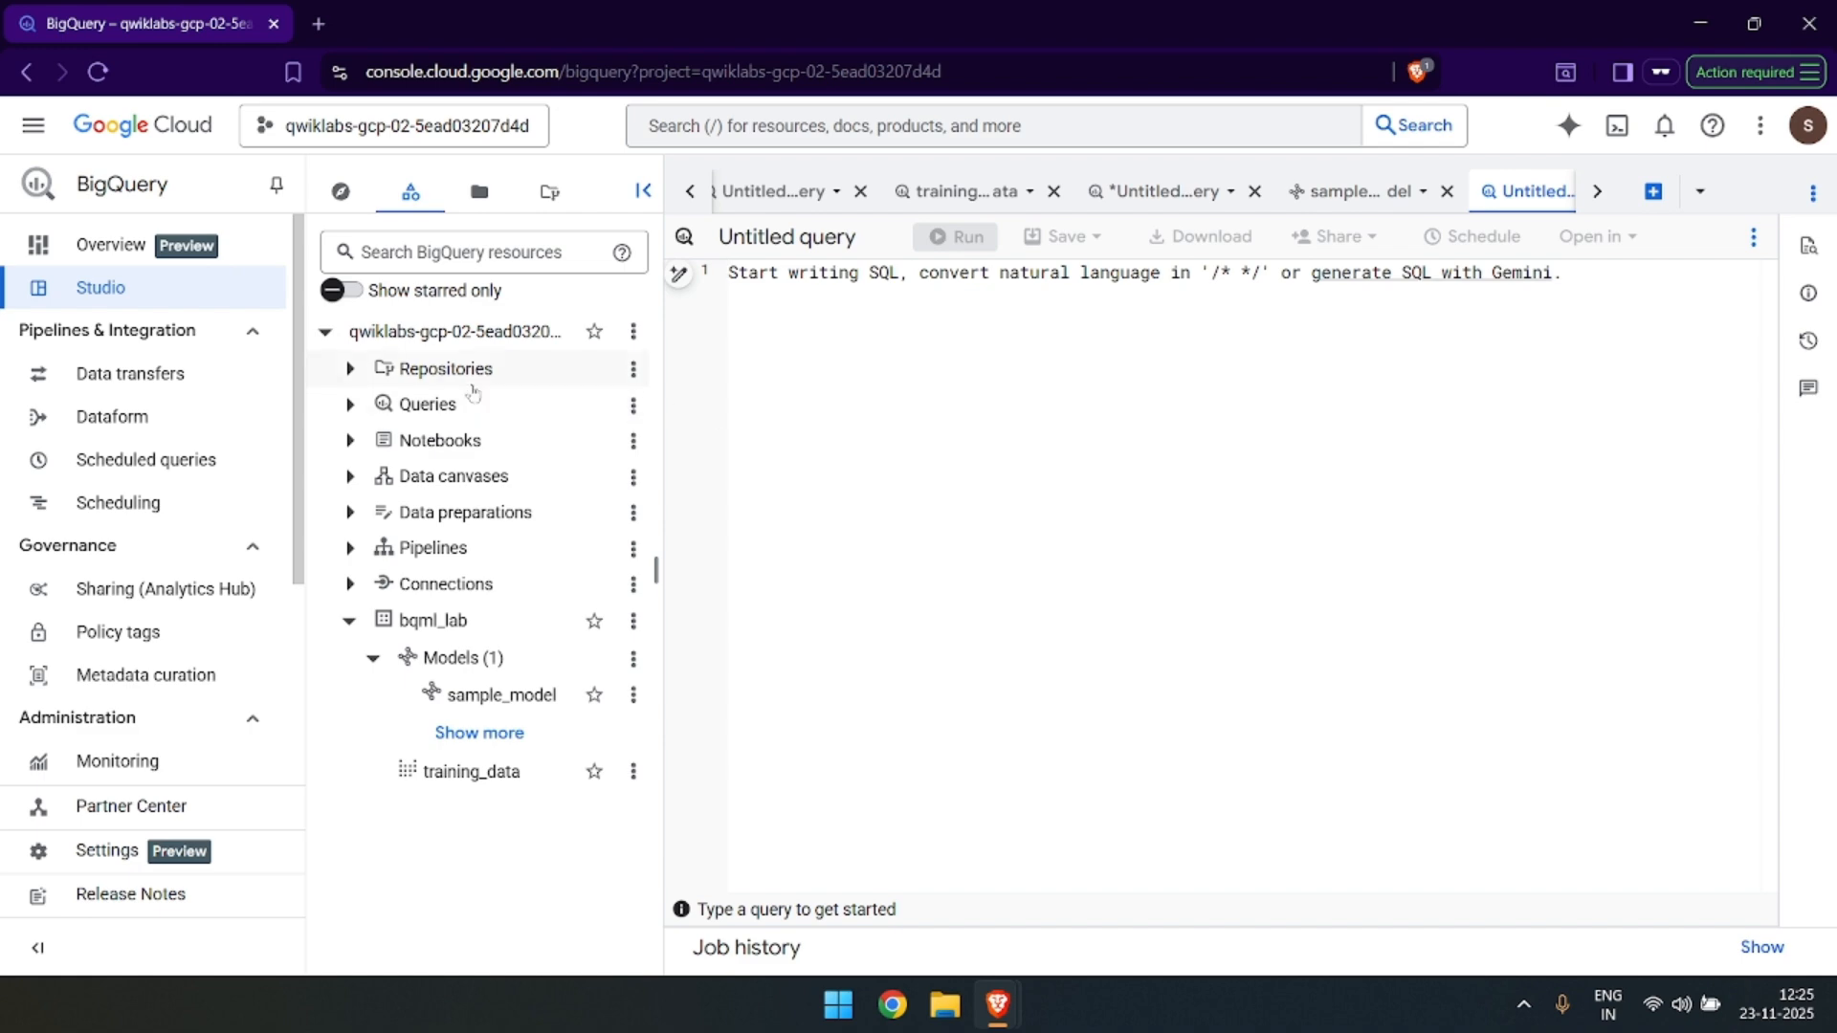
{"action": "left_click", "coordinate": [678, 275]}
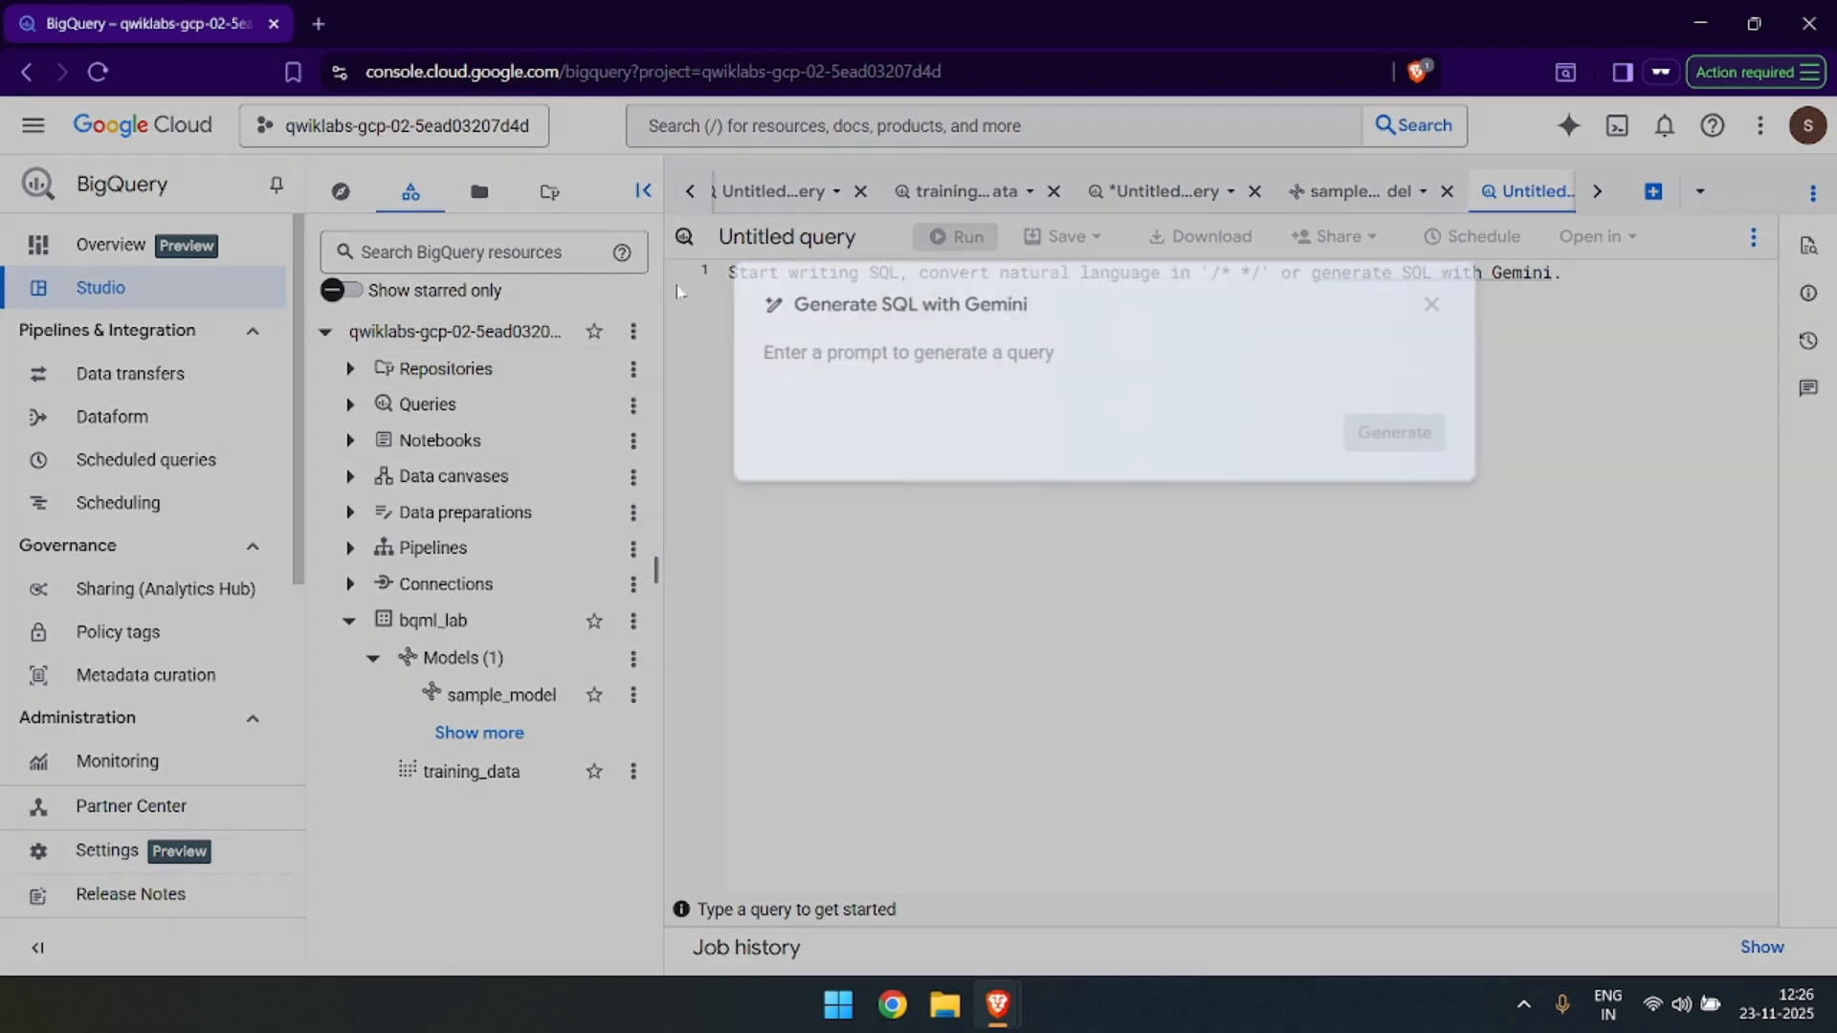
{"action": "key", "text": "ctrl+v"}
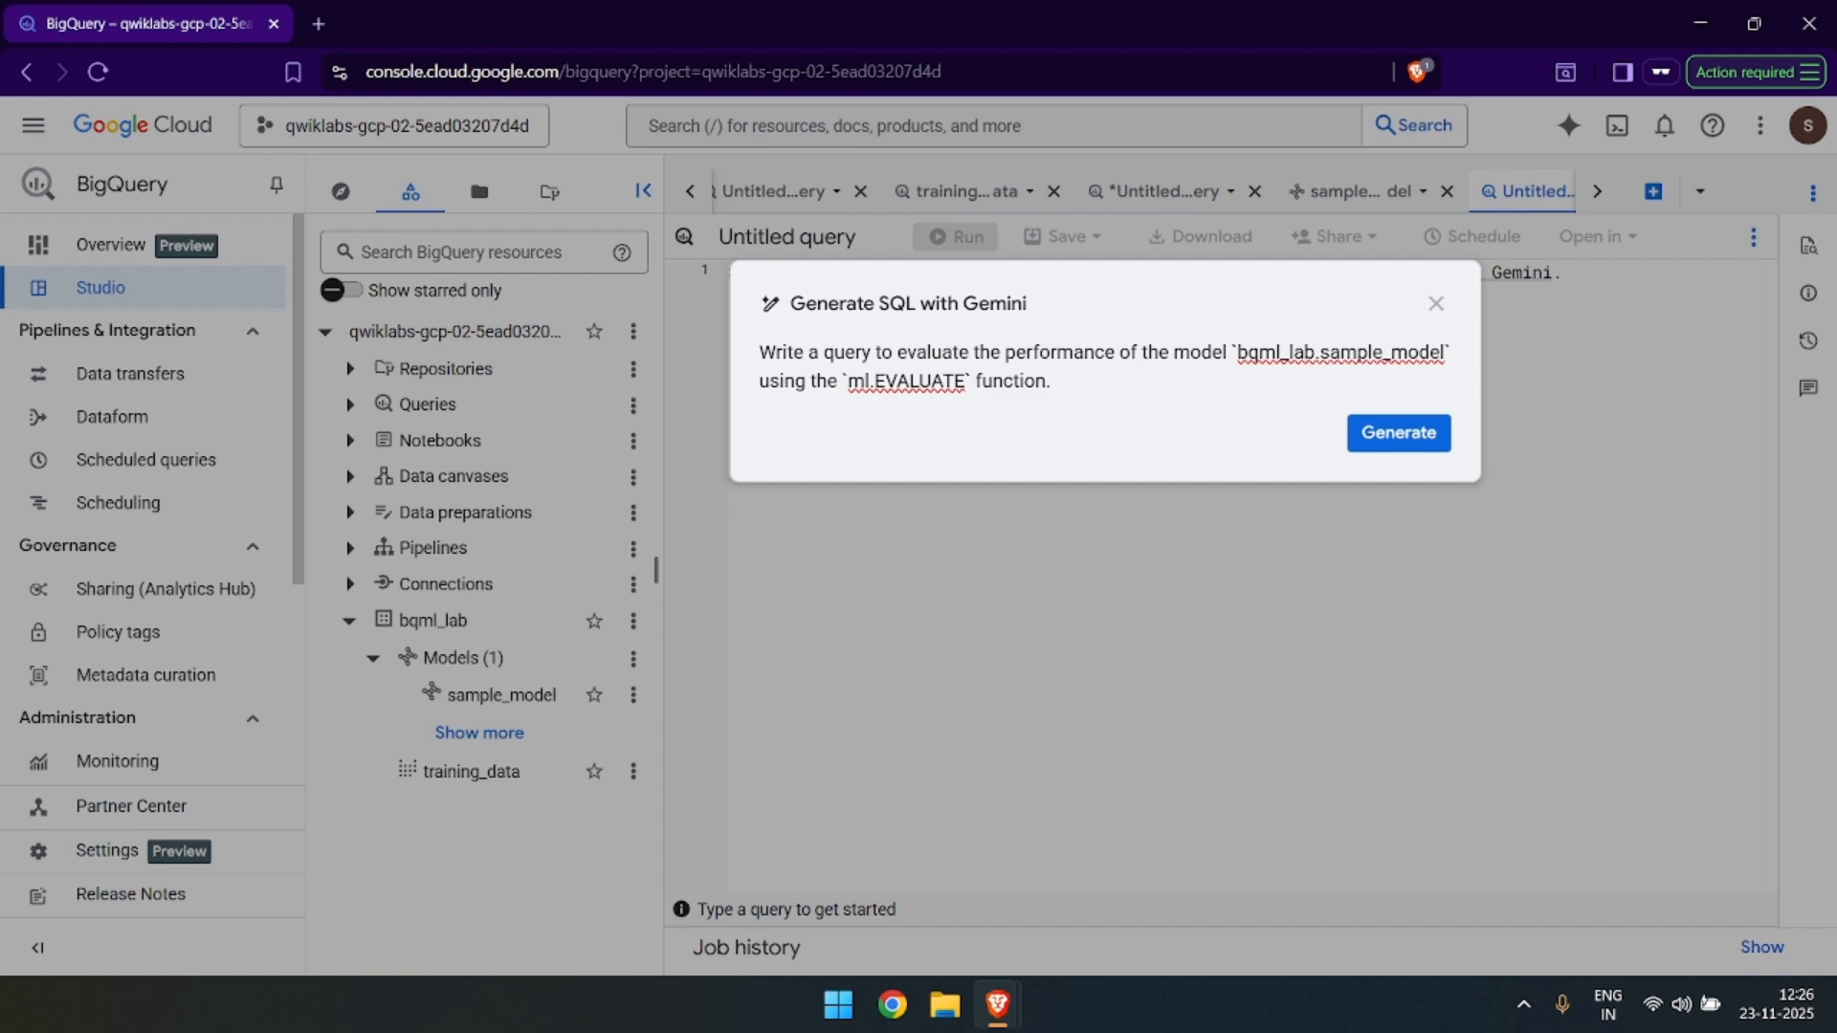
{"action": "left_click", "coordinate": [1382, 427]}
Switch to the lab page, review its example ML.EVALUATE query on training_data, and return to BigQuery.
{"action": "key", "text": "alt+Tab"}
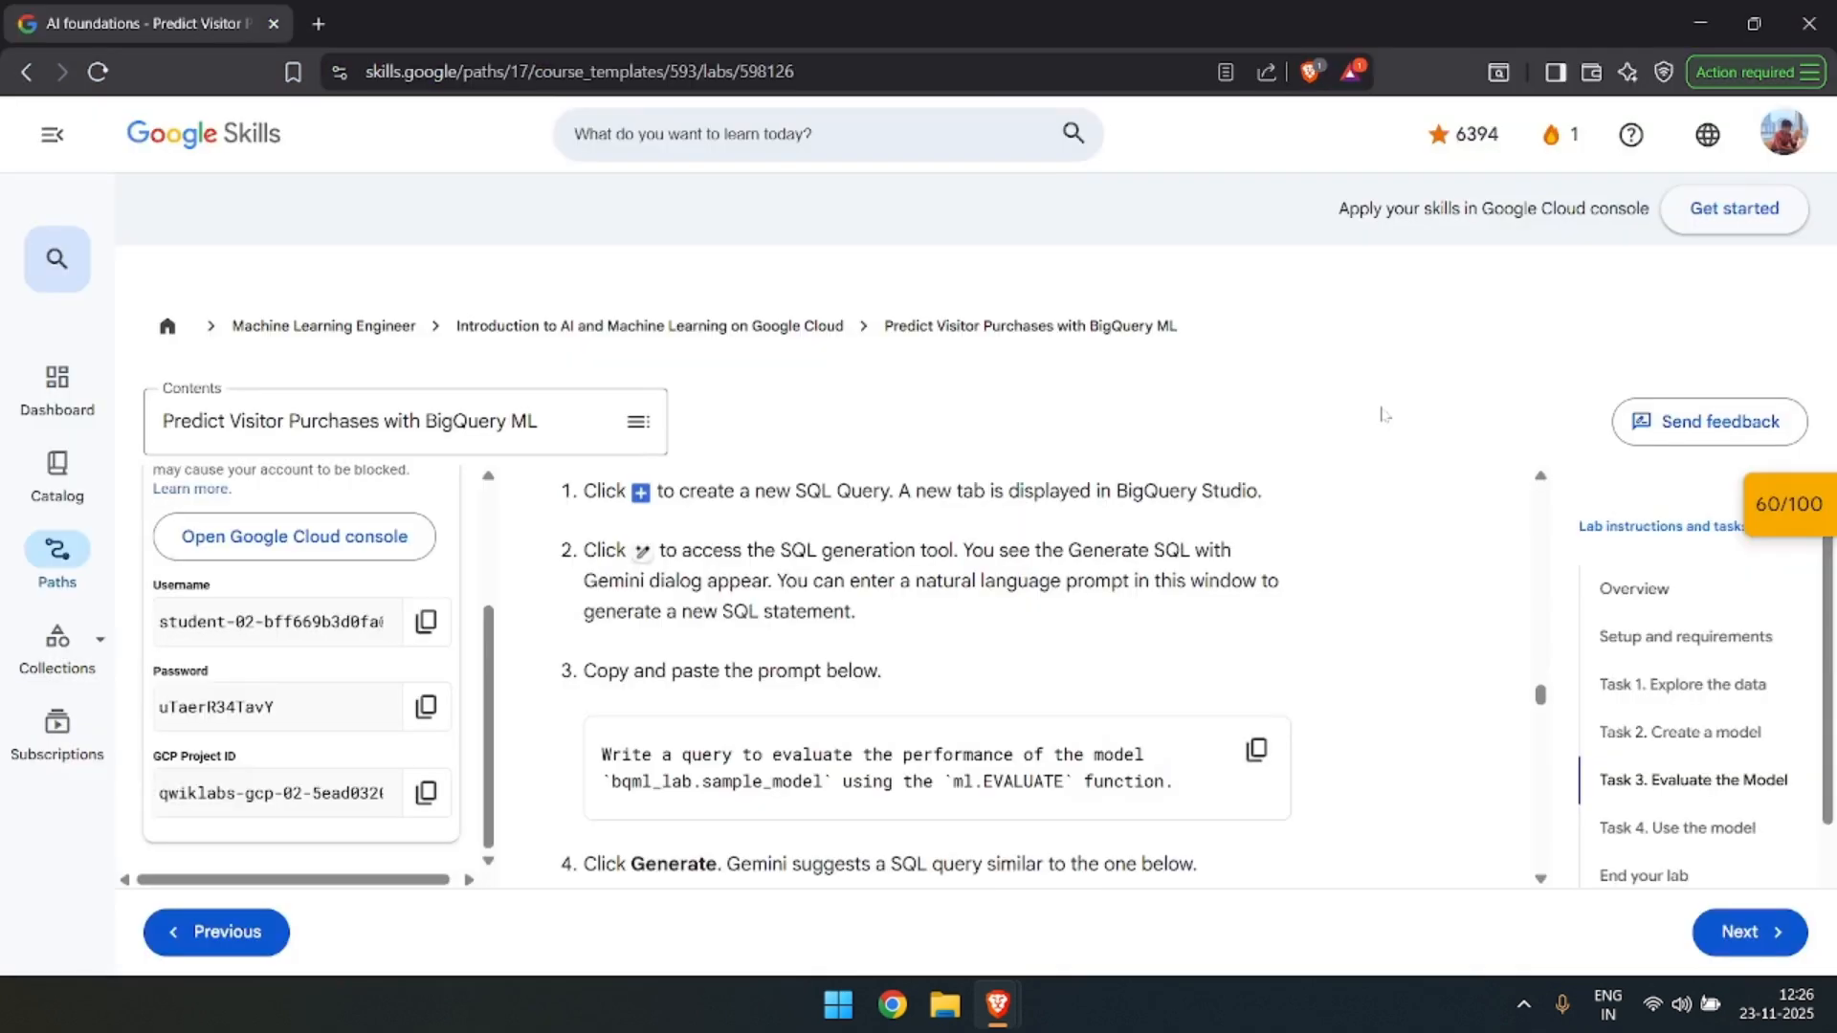
{"action": "scroll", "coordinate": [1310, 574], "scroll_direction": "down", "scroll_amount": 3}
{"action": "scroll", "coordinate": [1310, 593], "scroll_direction": "down", "scroll_amount": 1}
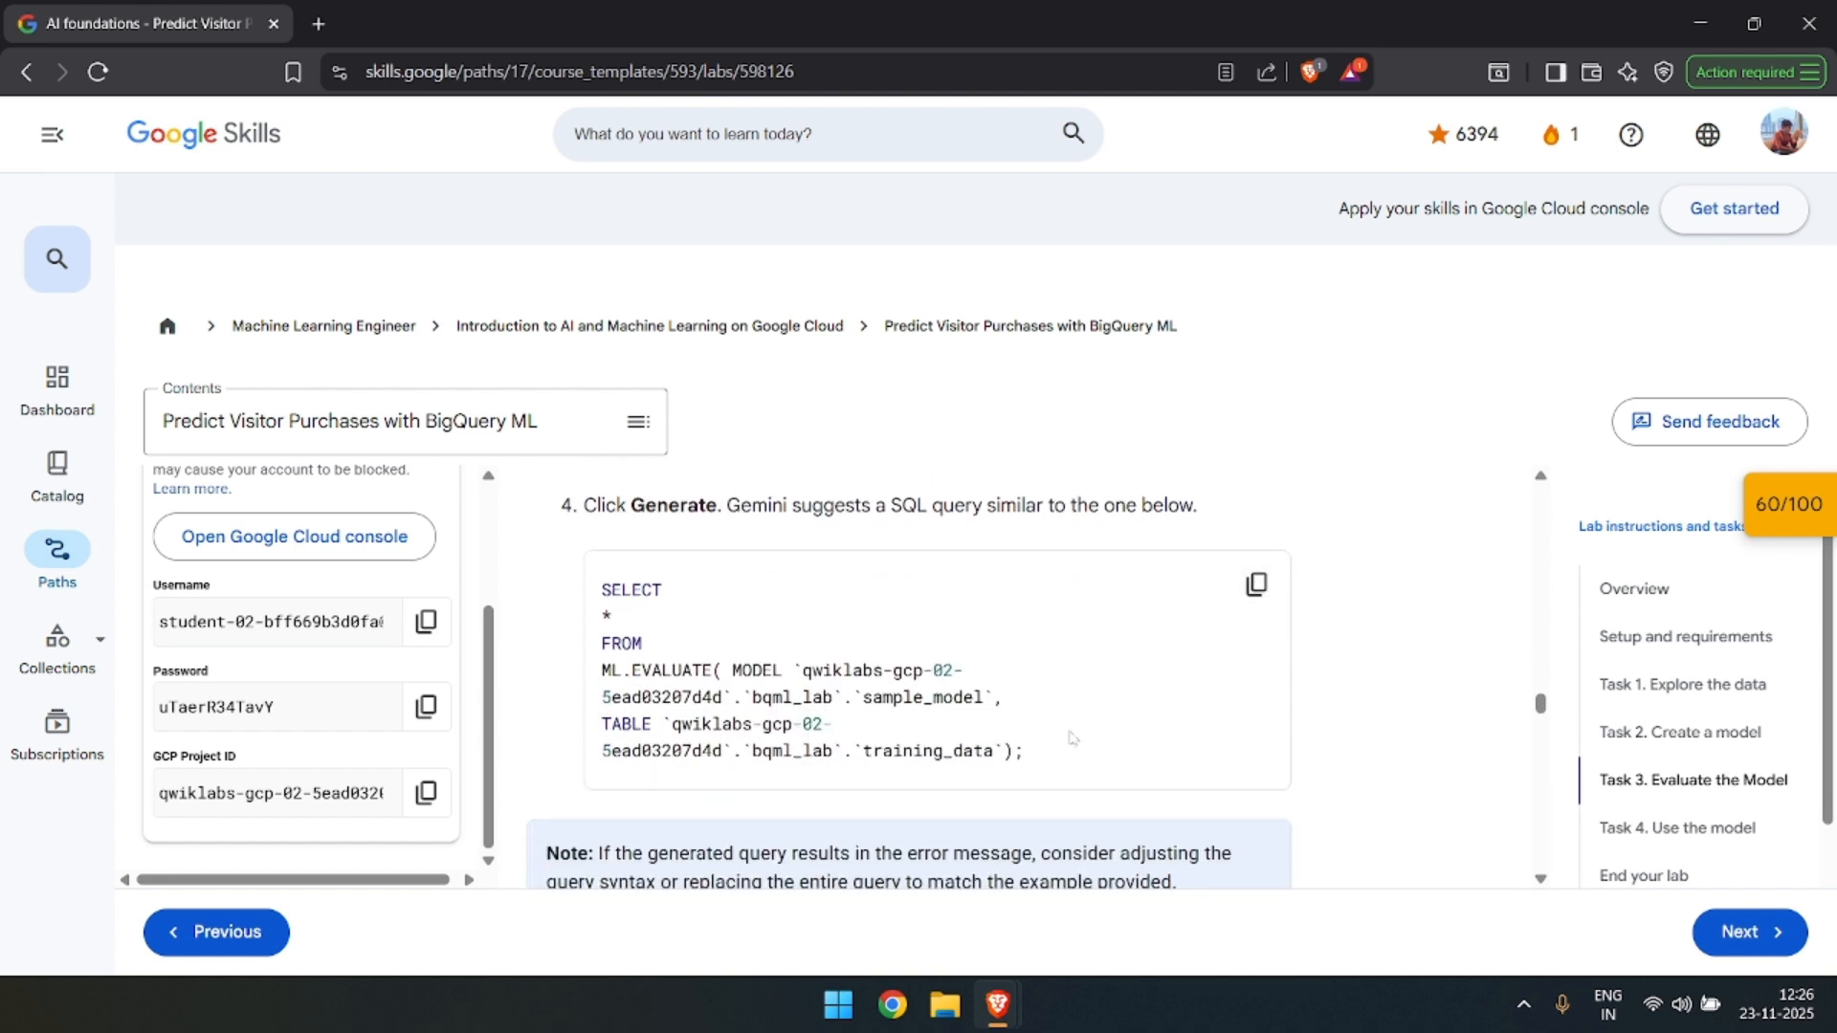
{"action": "left_click_drag", "start_coordinate": [1058, 737], "coordinate": [713, 643]}
{"action": "left_click", "coordinate": [846, 724]}
{"action": "scroll", "coordinate": [795, 650], "scroll_direction": "up", "scroll_amount": 2}
{"action": "scroll", "coordinate": [795, 650], "scroll_direction": "down", "scroll_amount": 2}
{"action": "key", "text": "alt+Tab"}
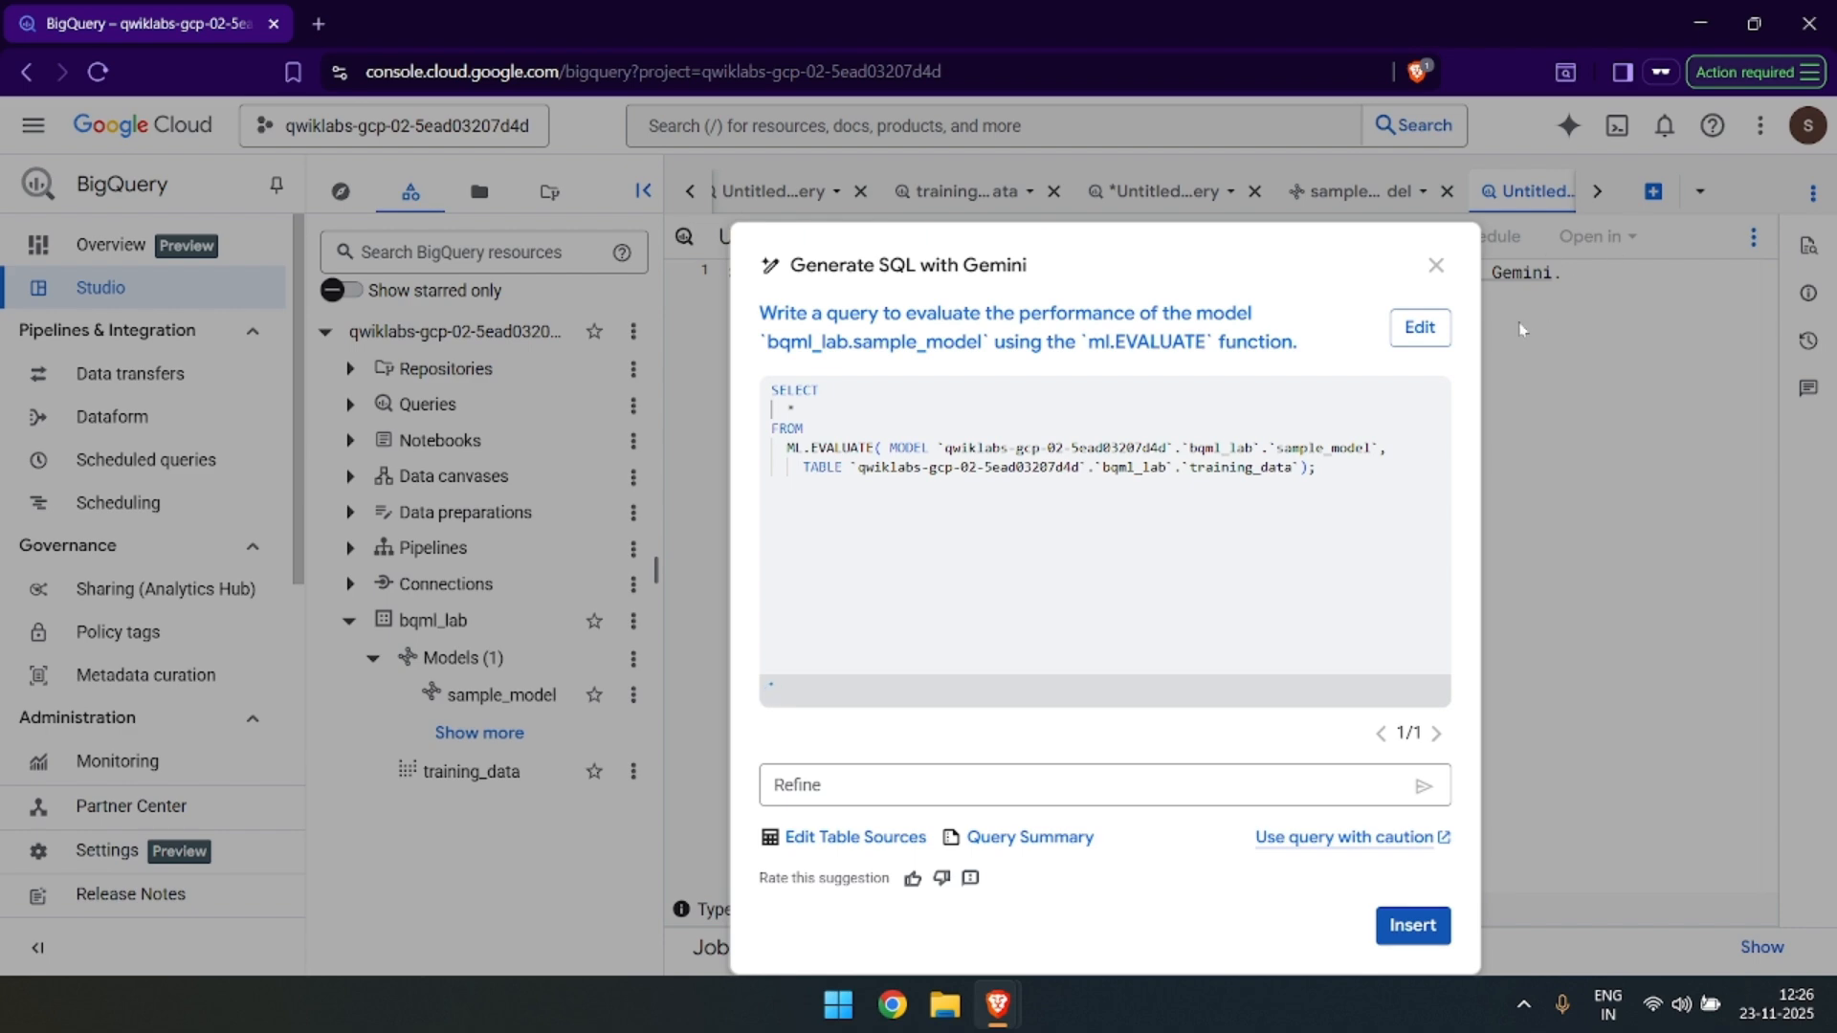
Insert and run the generated ML.EVALUATE query, and compare its results with the lab's expected results table.
{"action": "left_click", "coordinate": [1413, 926]}
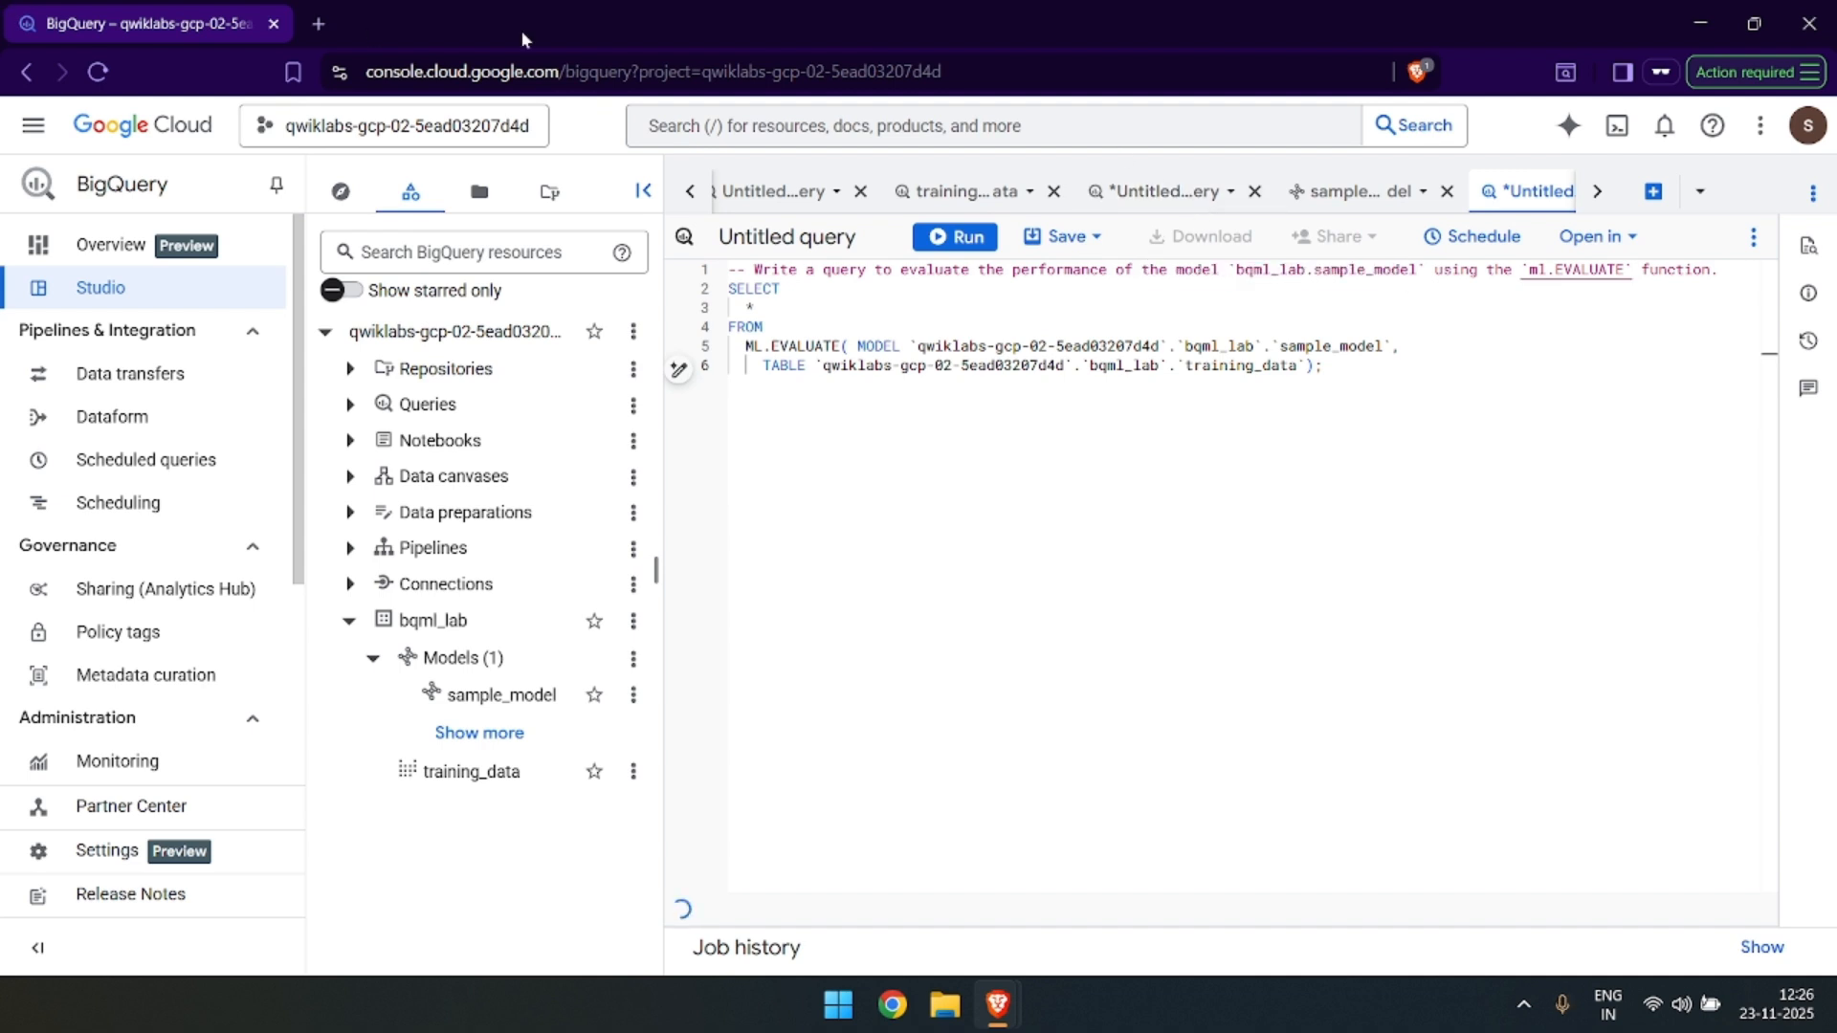
{"action": "left_click", "coordinate": [985, 237]}
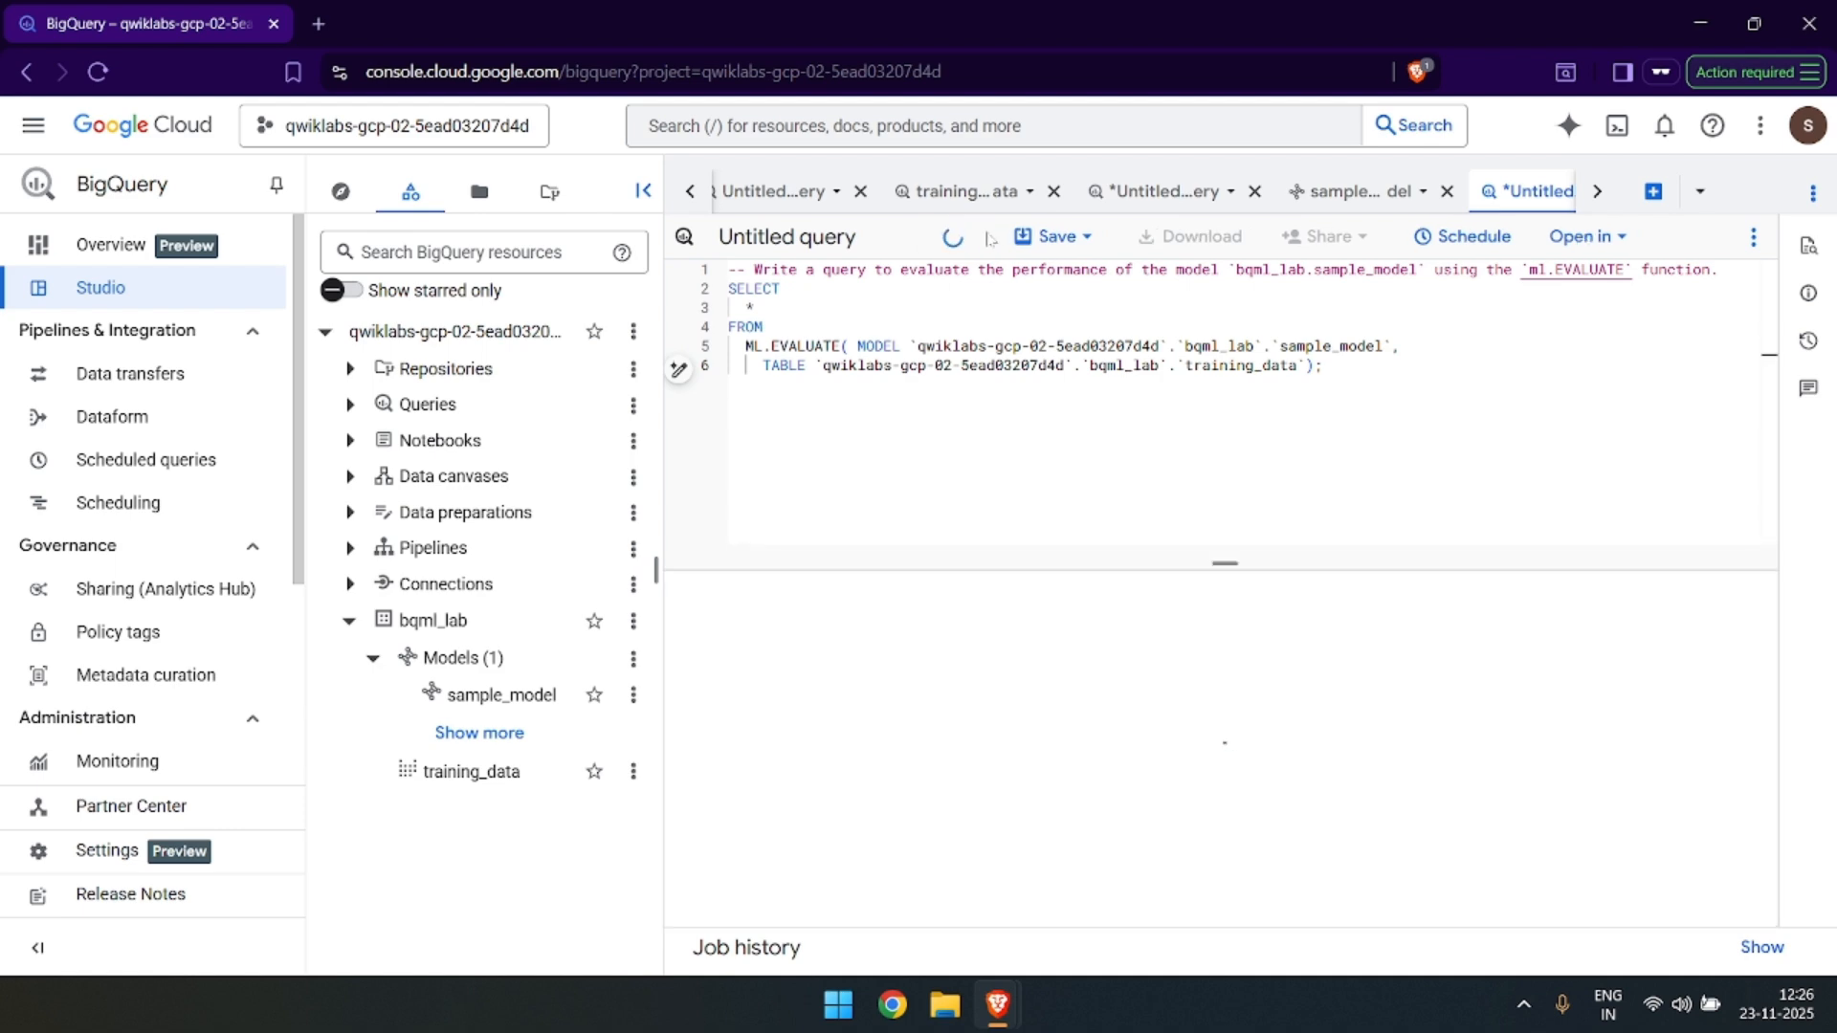
{"action": "key", "text": "alt+Tab"}
{"action": "scroll", "coordinate": [908, 669], "scroll_direction": "down", "scroll_amount": 3}
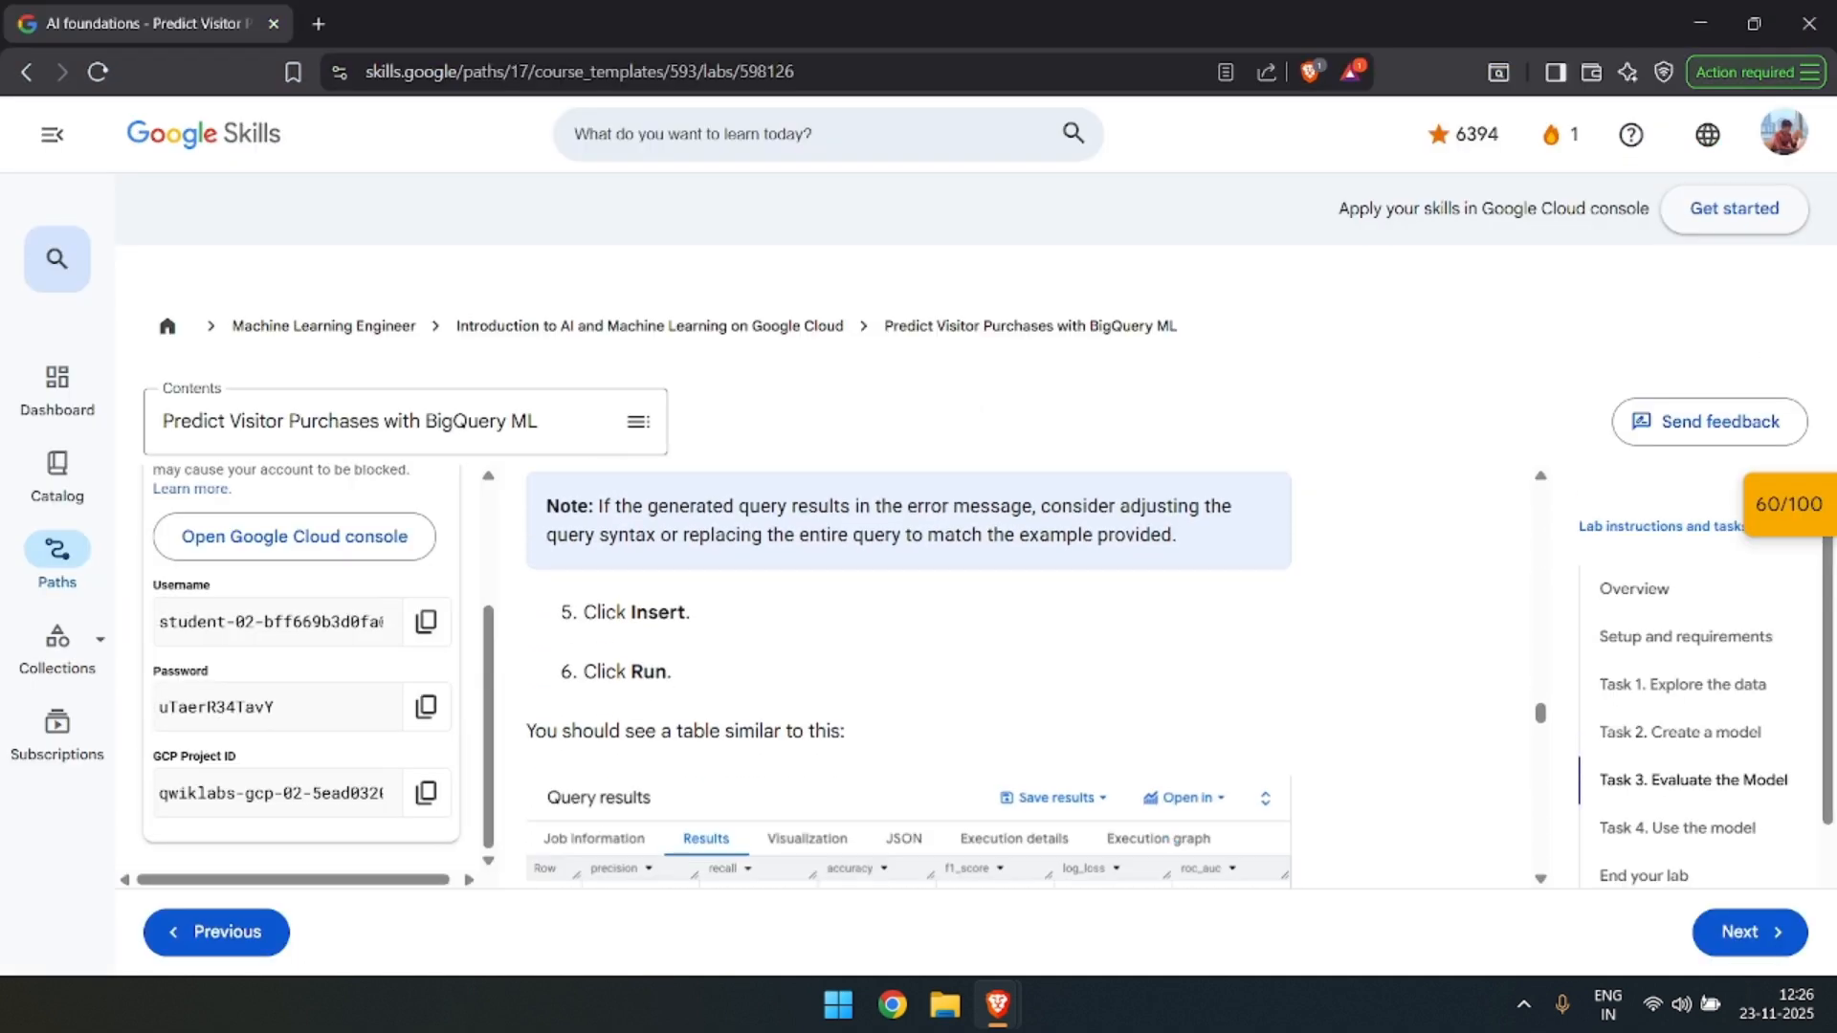
{"action": "scroll", "coordinate": [972, 574], "scroll_direction": "down", "scroll_amount": 2}
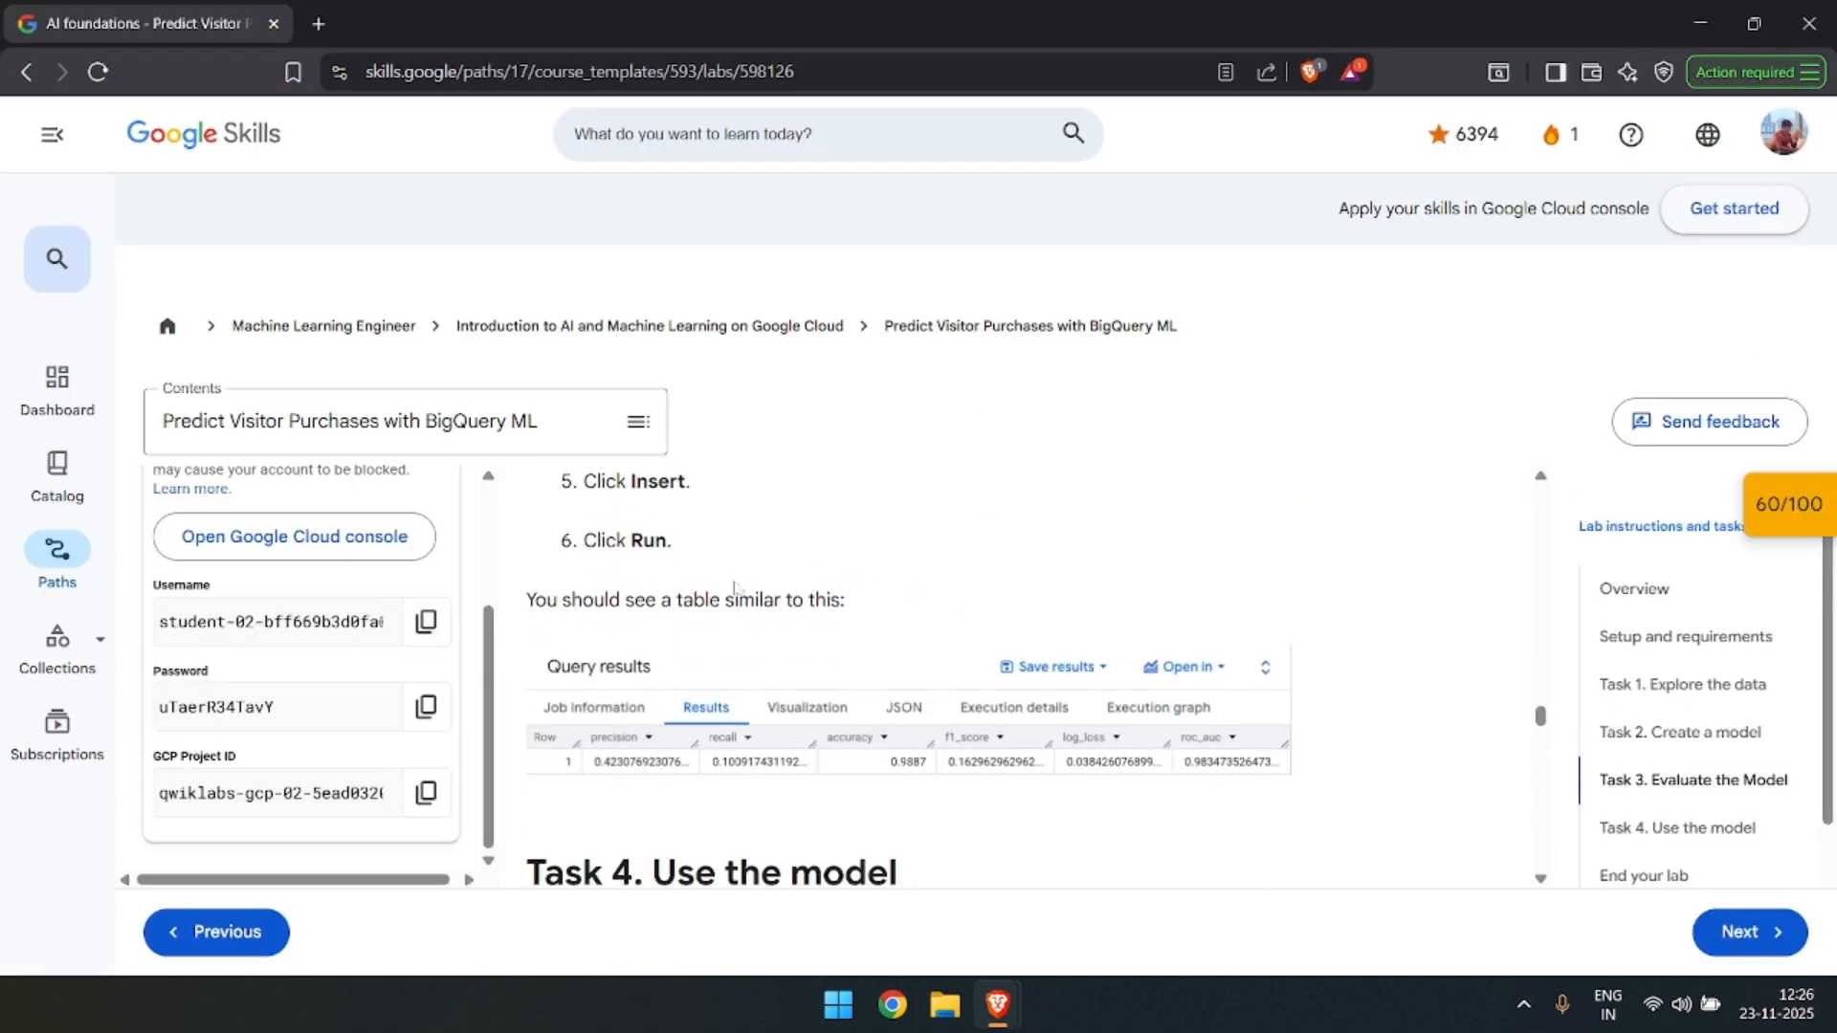
{"action": "scroll", "coordinate": [717, 560], "scroll_direction": "down", "scroll_amount": 2}
{"action": "scroll", "coordinate": [854, 568], "scroll_direction": "down", "scroll_amount": 1}
{"action": "scroll", "coordinate": [907, 658], "scroll_direction": "up", "scroll_amount": 1}
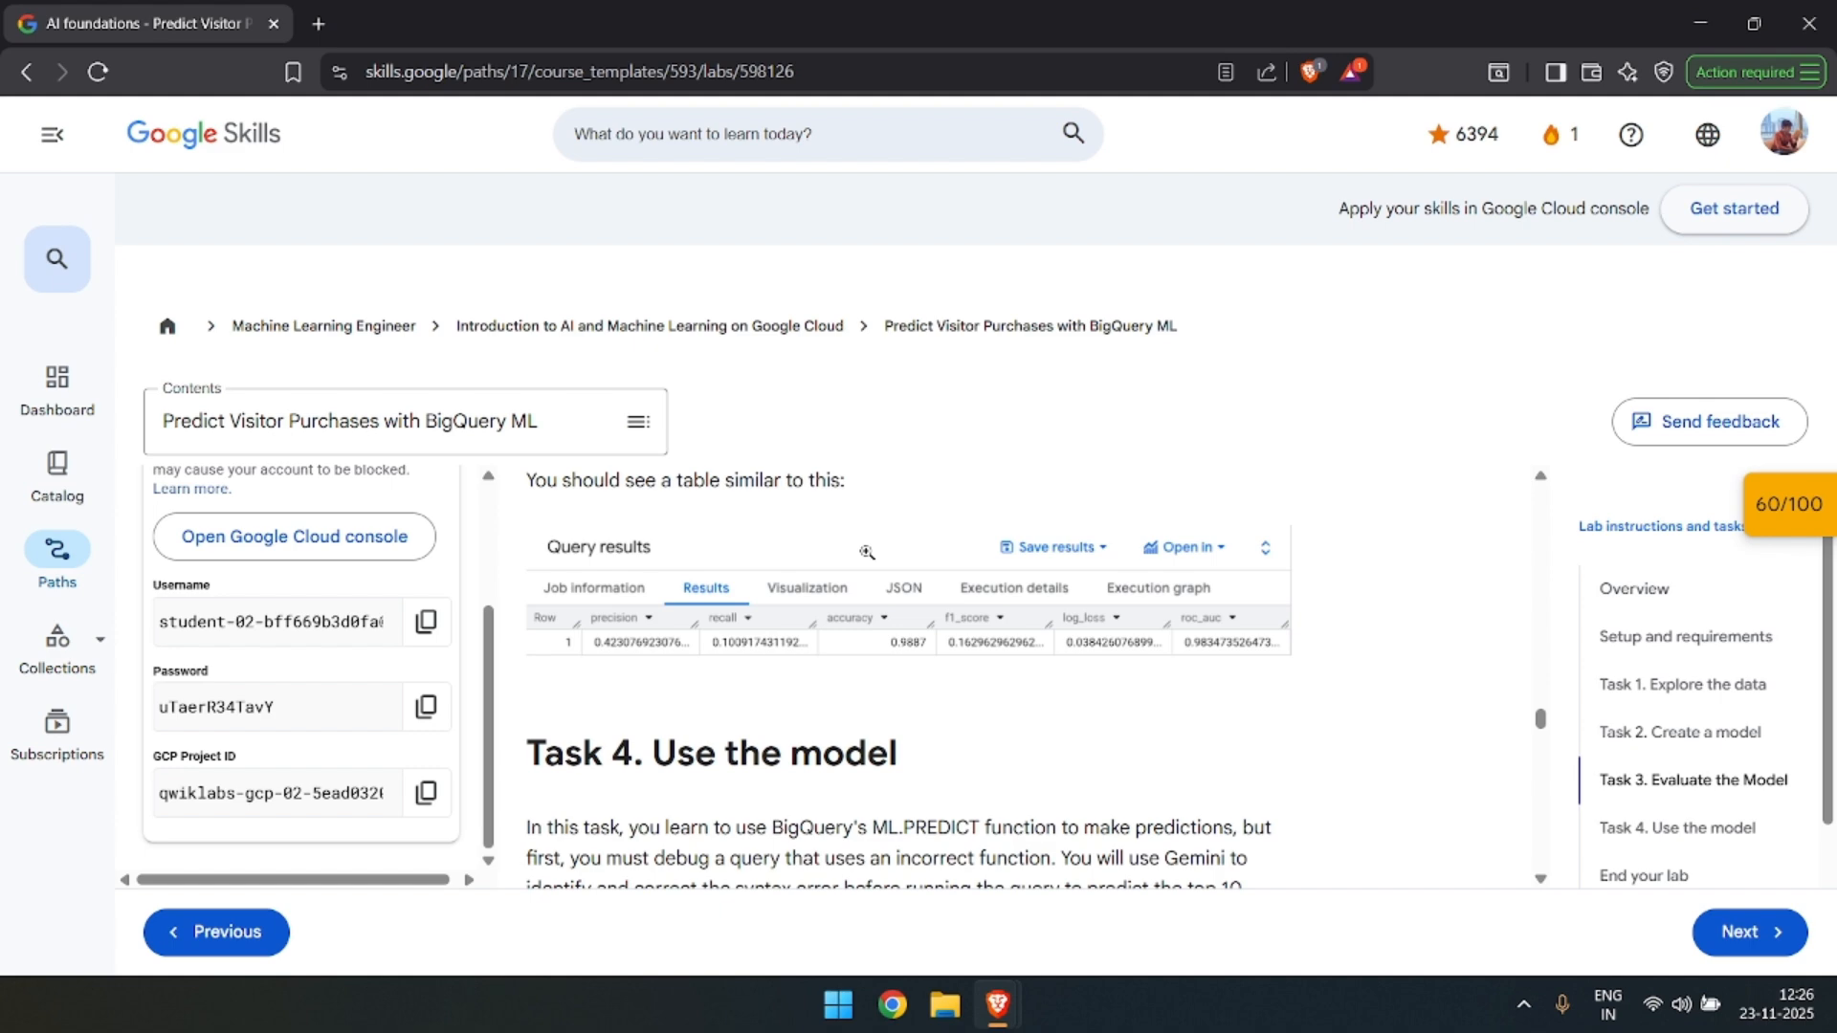
{"action": "key", "text": "alt+Tab"}
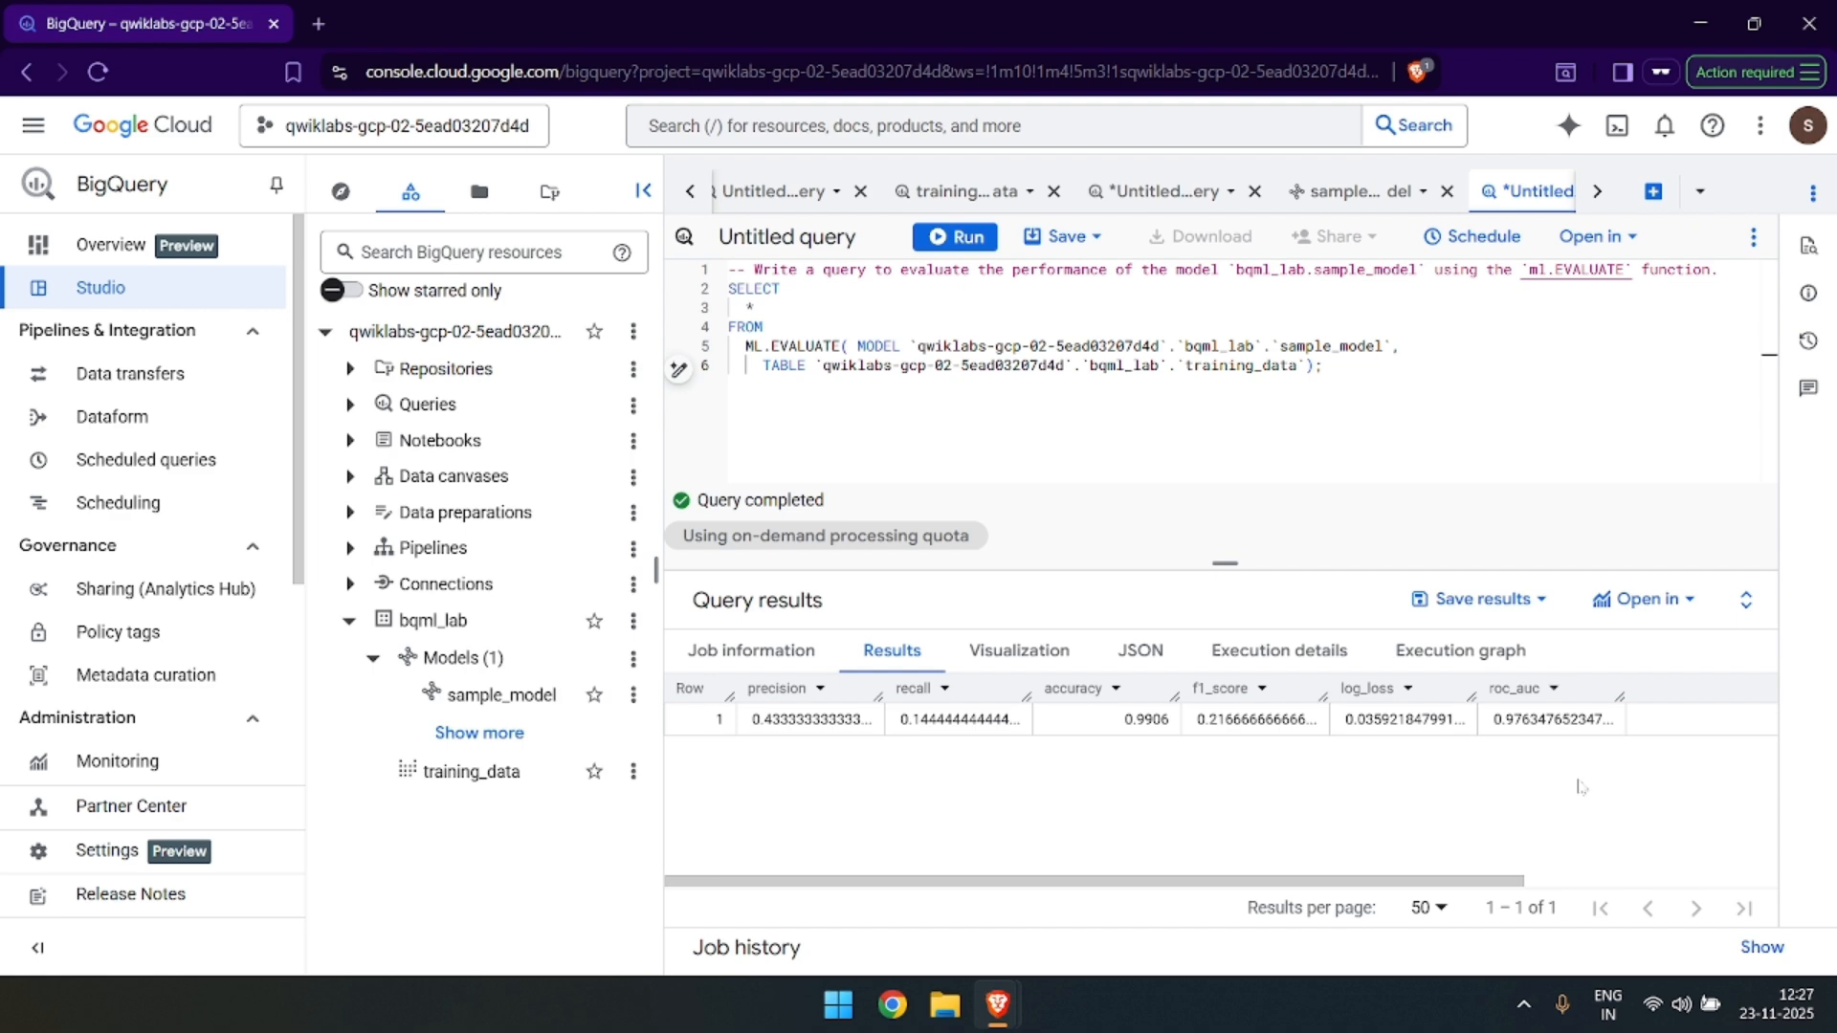
Copy the first Task 4 query from the lab page and paste it into a new SQL query in BigQuery.
{"action": "key", "text": "alt+Tab"}
{"action": "scroll", "coordinate": [1425, 673], "scroll_direction": "down", "scroll_amount": 3}
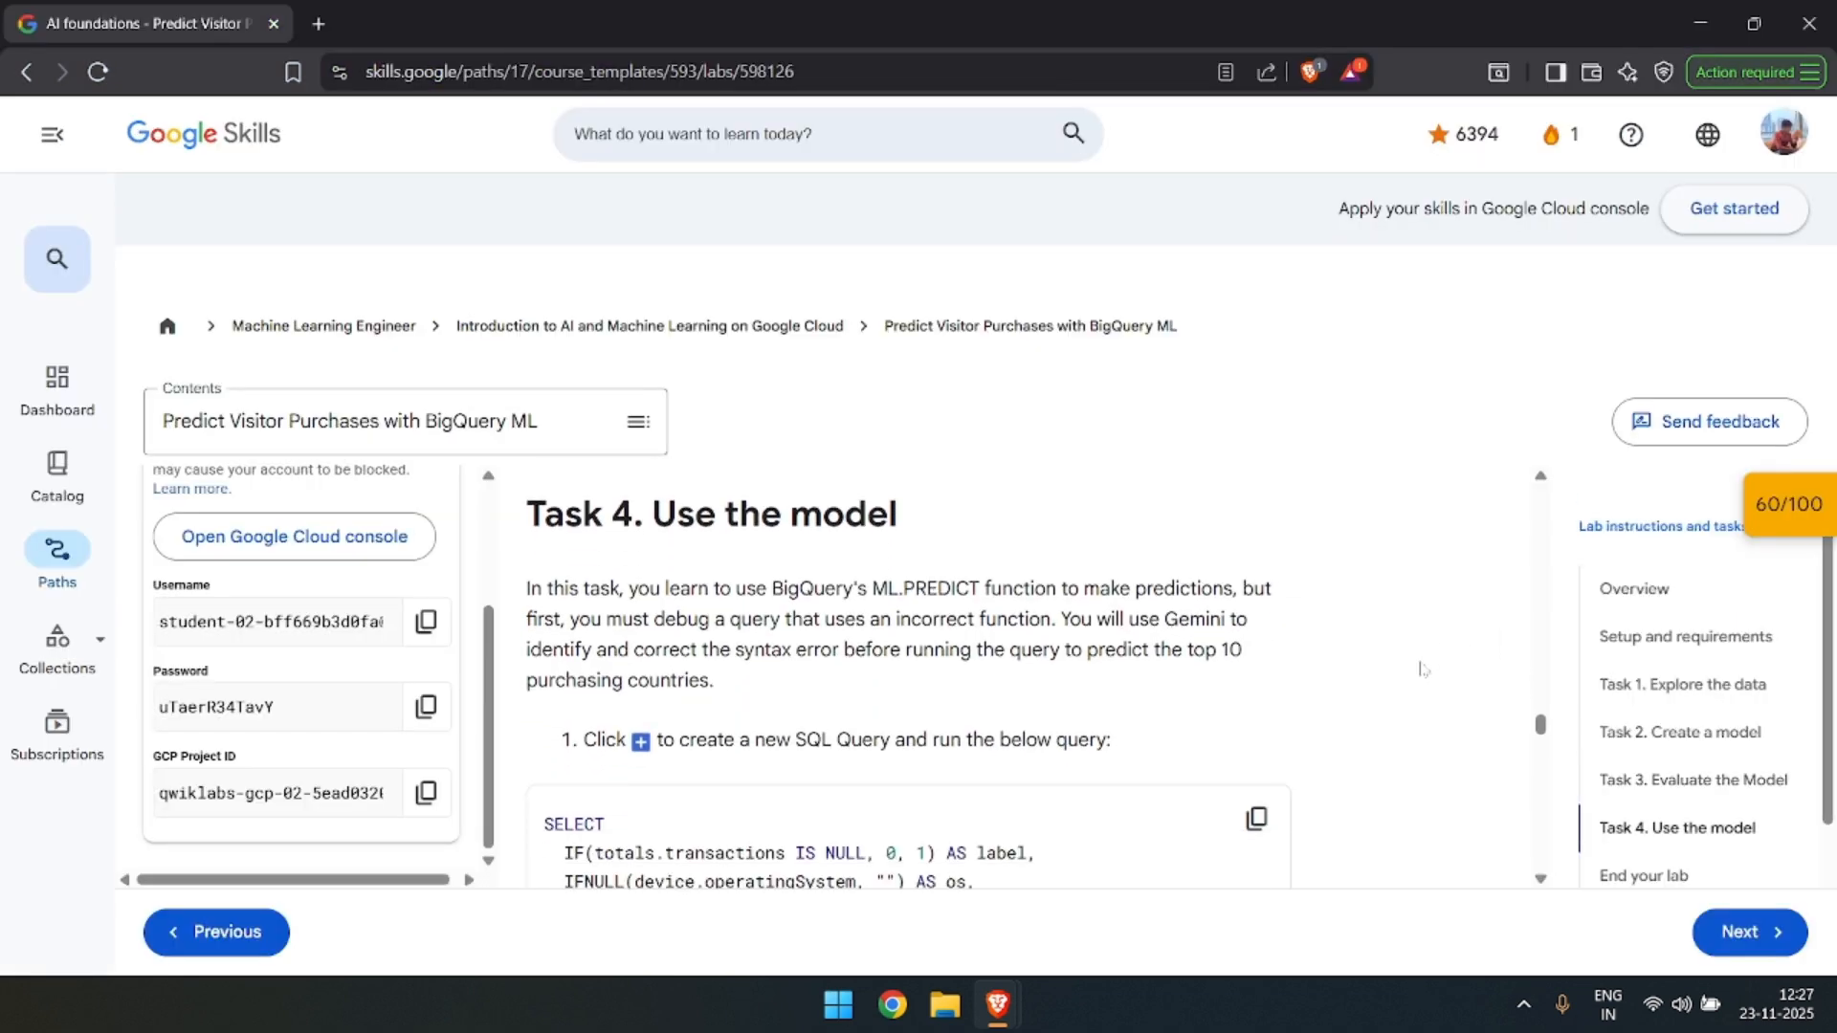
{"action": "scroll", "coordinate": [1359, 617], "scroll_direction": "down", "scroll_amount": 3}
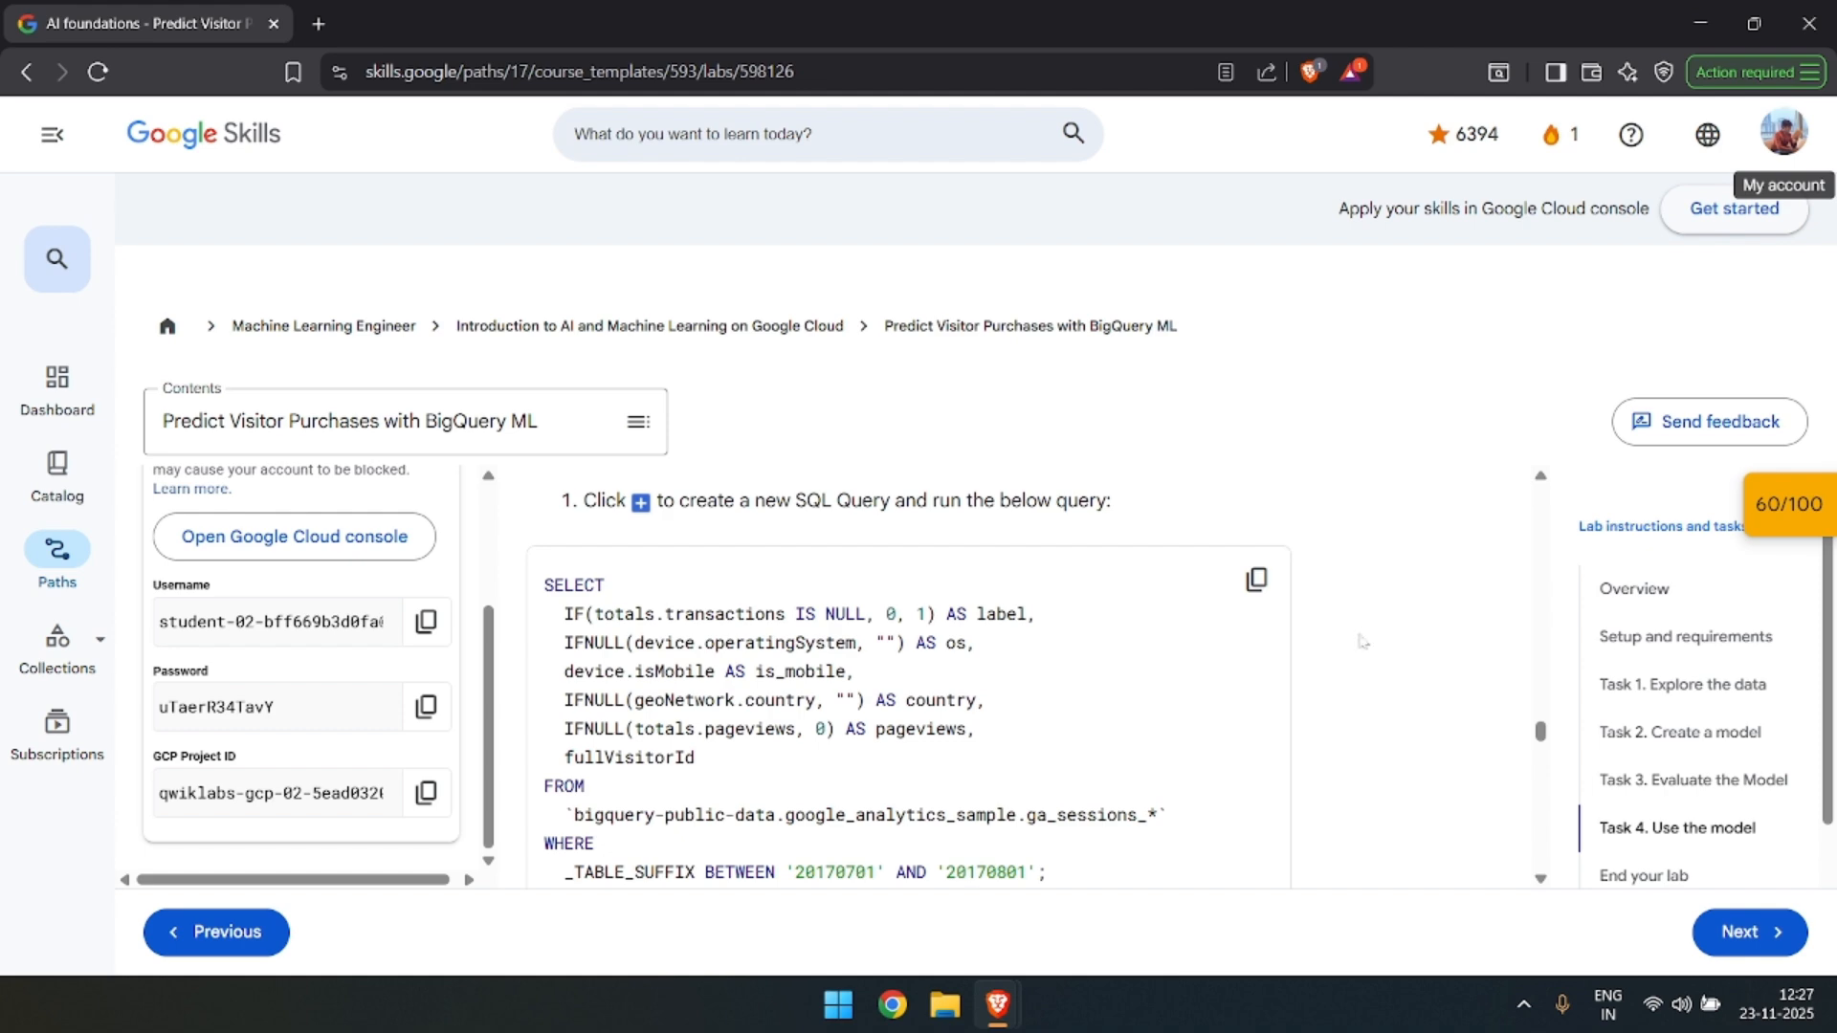
{"action": "left_click", "coordinate": [1255, 581]}
{"action": "key", "text": "alt+Tab"}
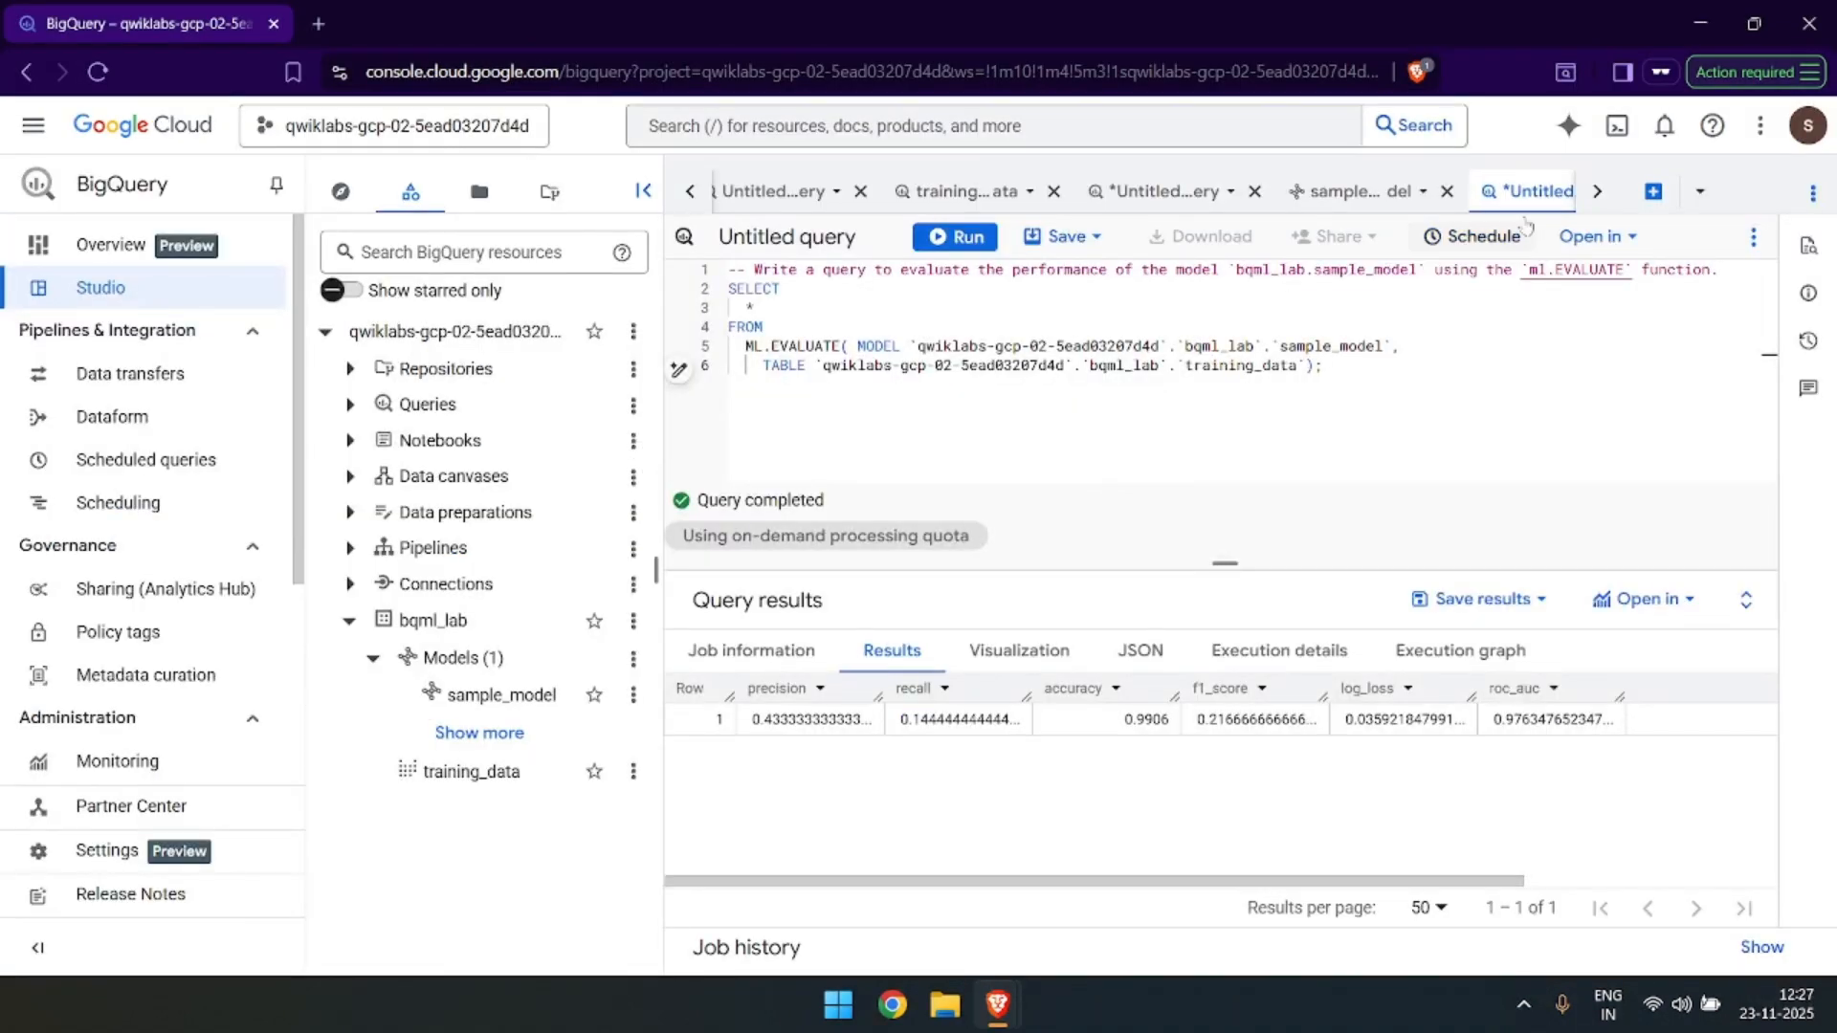
{"action": "left_click", "coordinate": [1653, 191]}
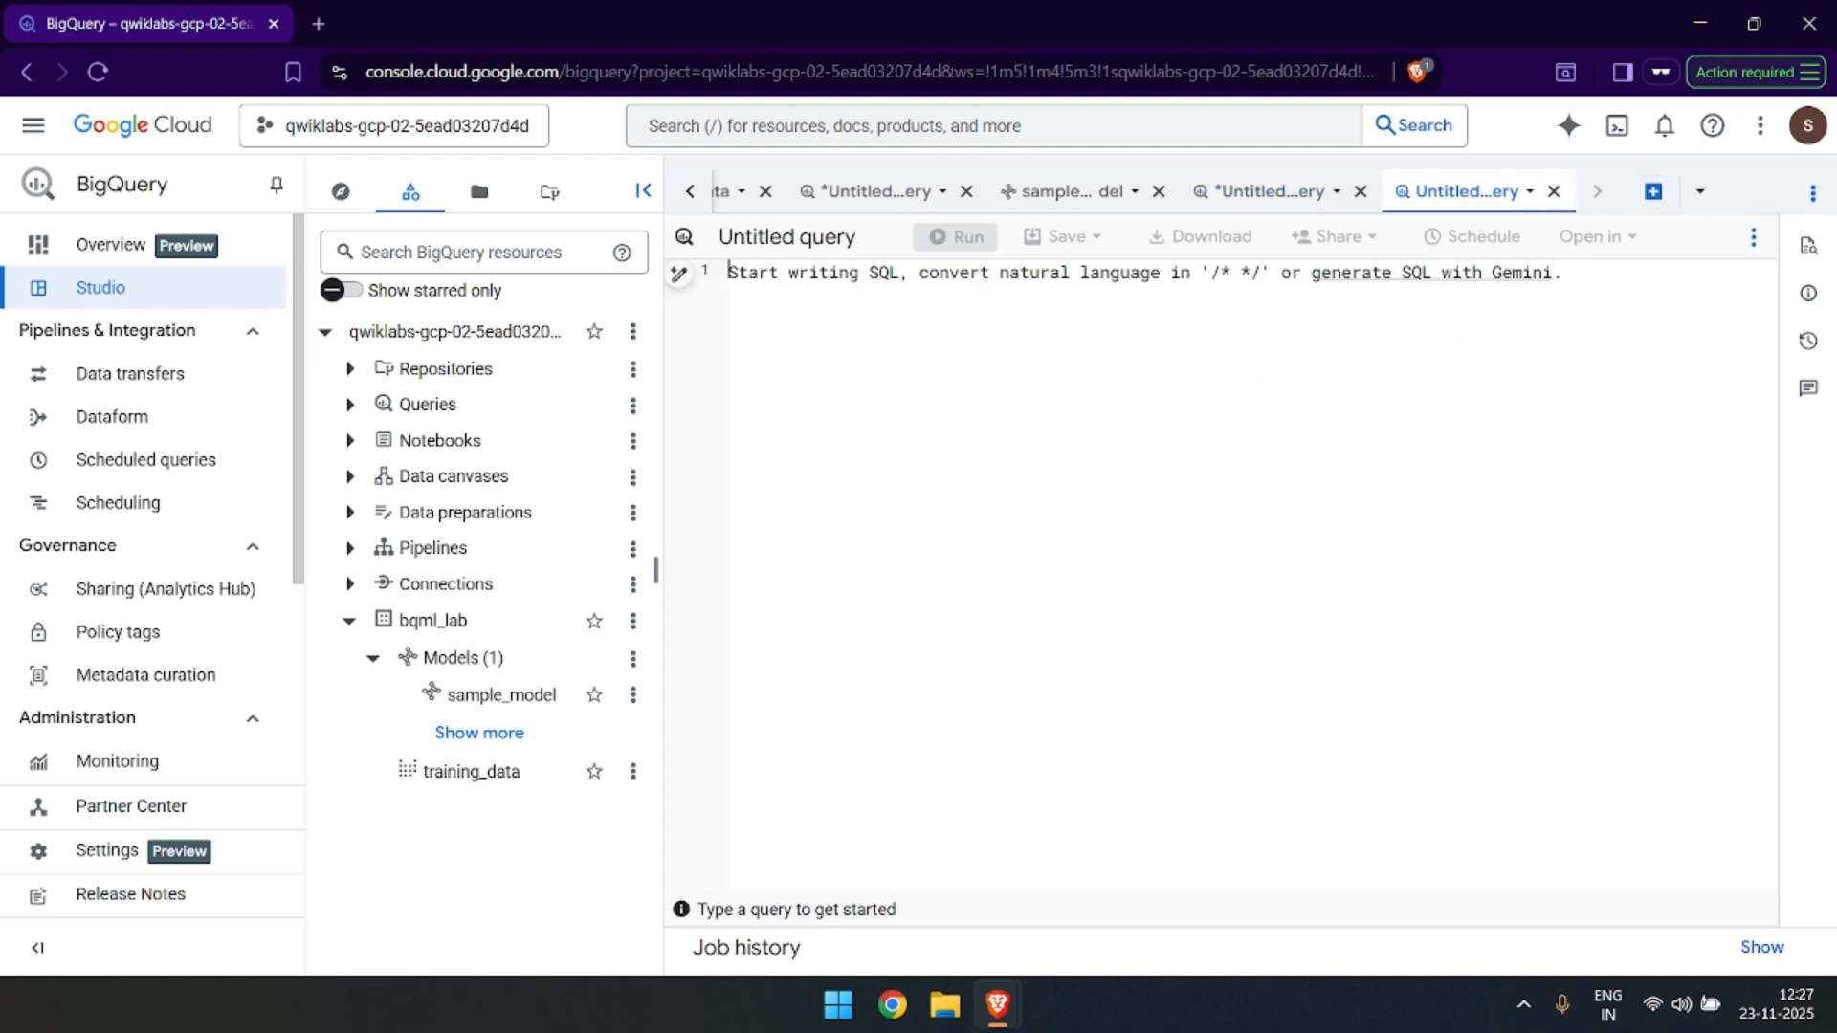
{"action": "key", "text": "ctrl+v"}
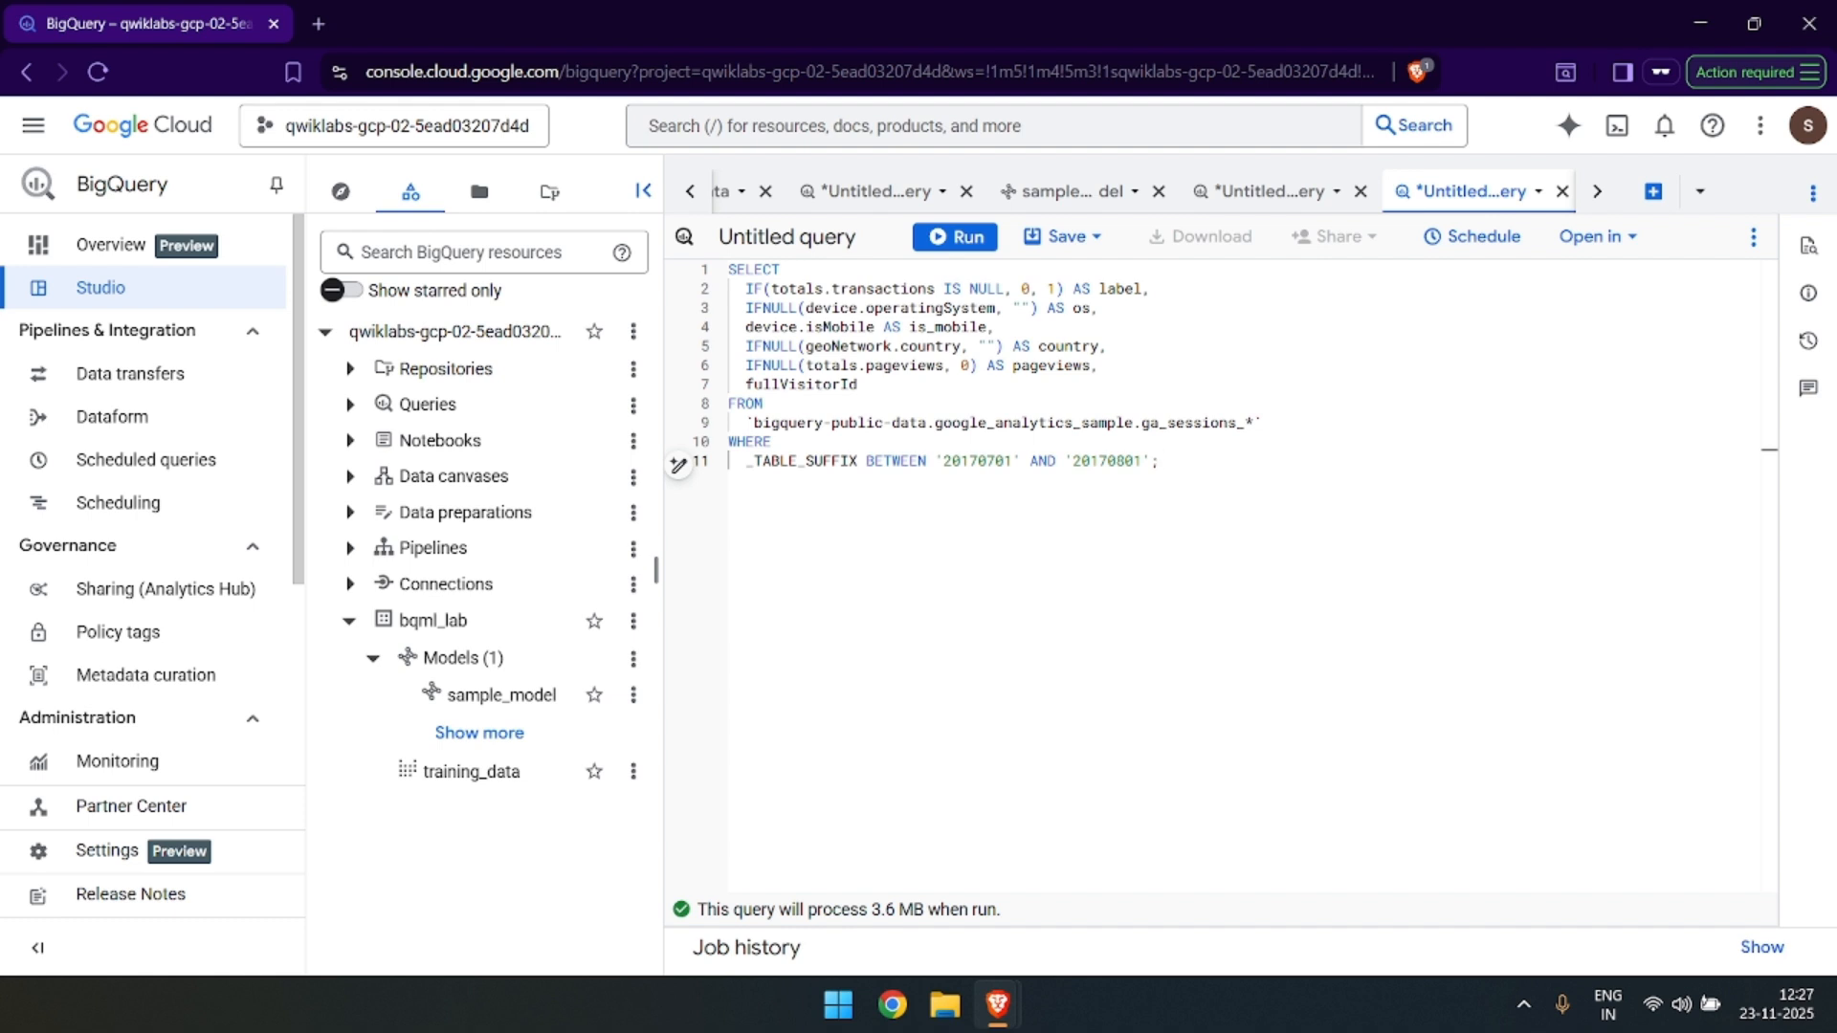
Examine the query's FROM source and its 20170701 to 20170801 date range alongside the lab's explanation.
{"action": "left_click_drag", "start_coordinate": [1269, 422], "coordinate": [1234, 406]}
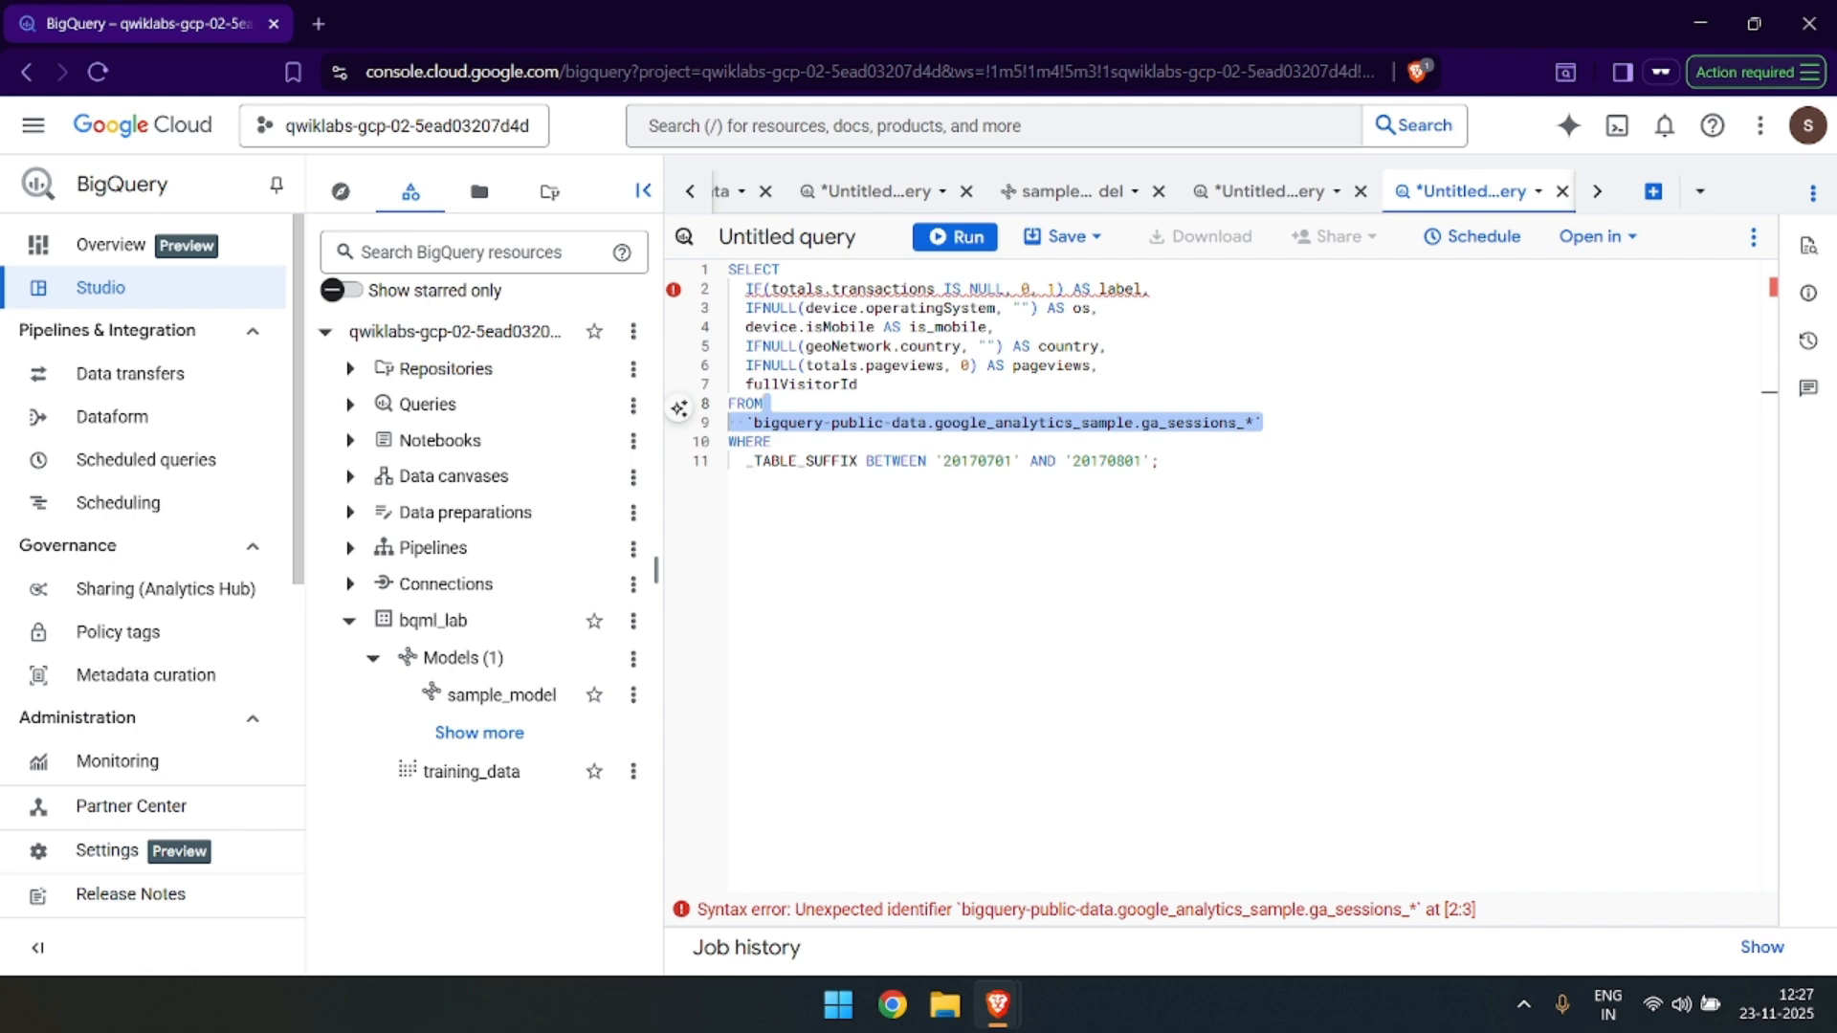
{"action": "key", "text": "alt+Tab"}
{"action": "scroll", "coordinate": [1096, 555], "scroll_direction": "down", "scroll_amount": 2}
{"action": "scroll", "coordinate": [1096, 555], "scroll_direction": "down", "scroll_amount": 5}
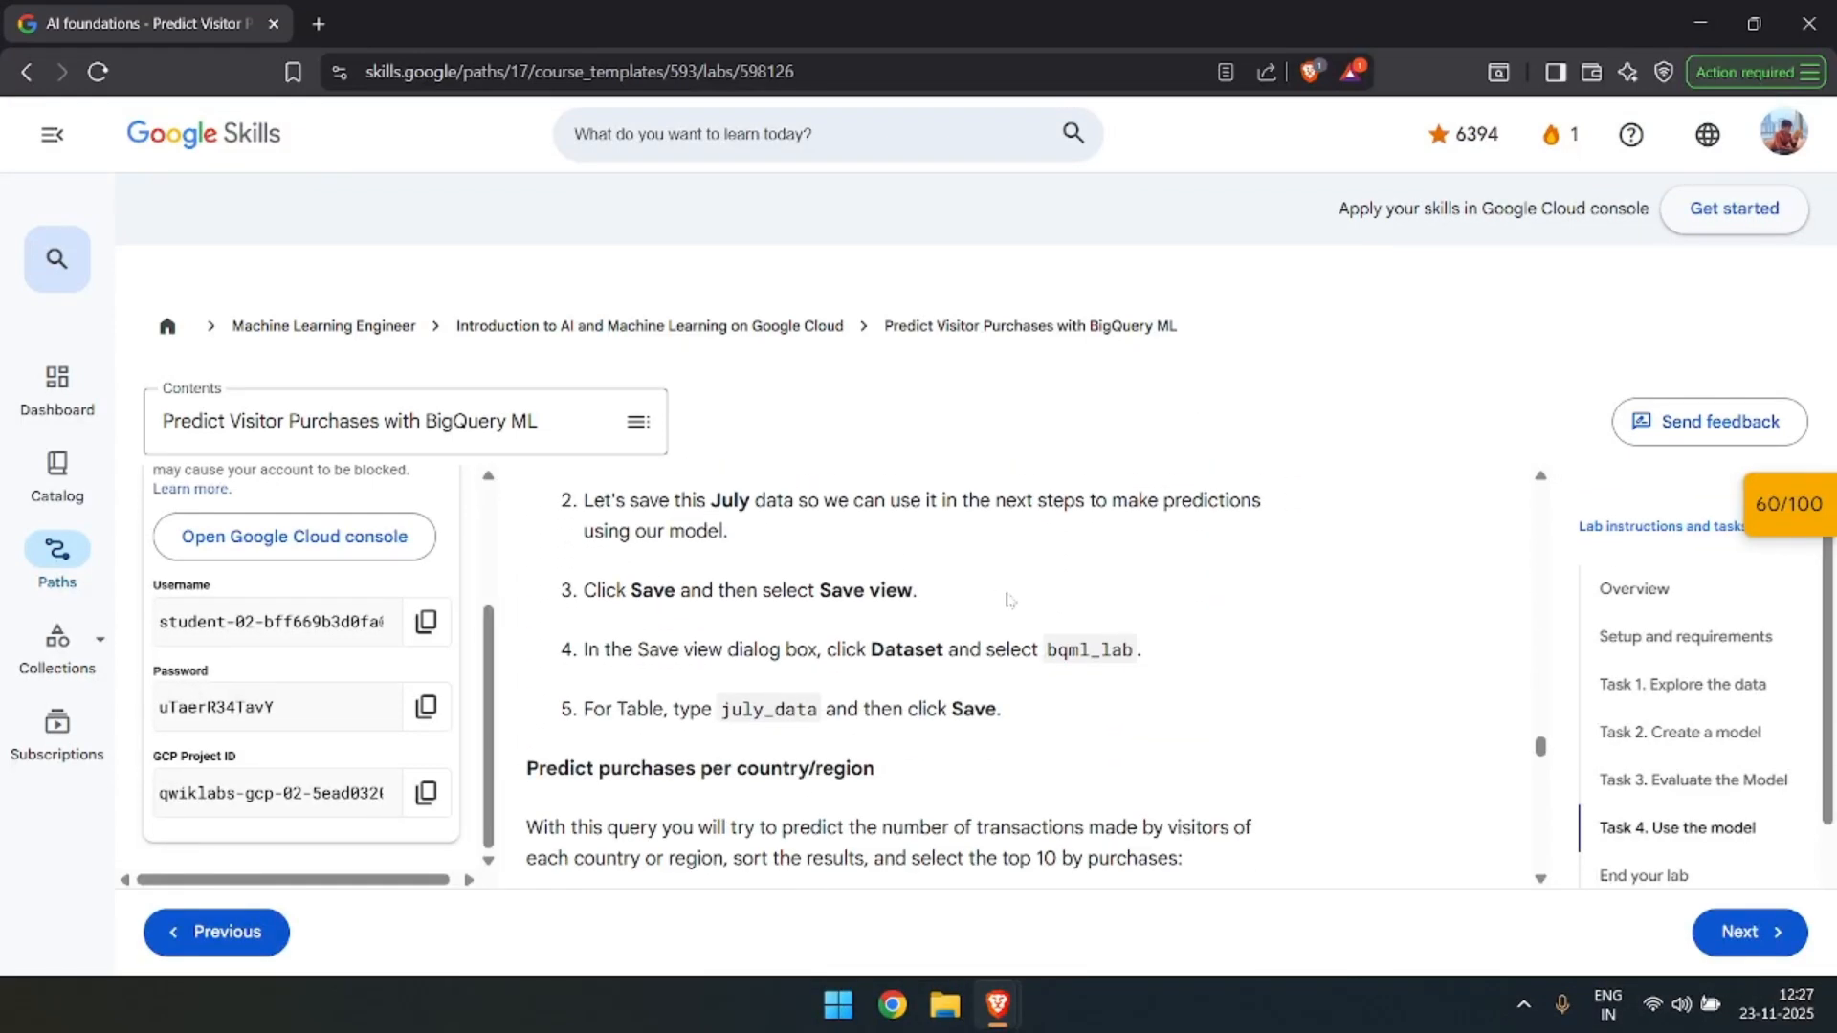
{"action": "scroll", "coordinate": [806, 566], "scroll_direction": "up", "scroll_amount": 1}
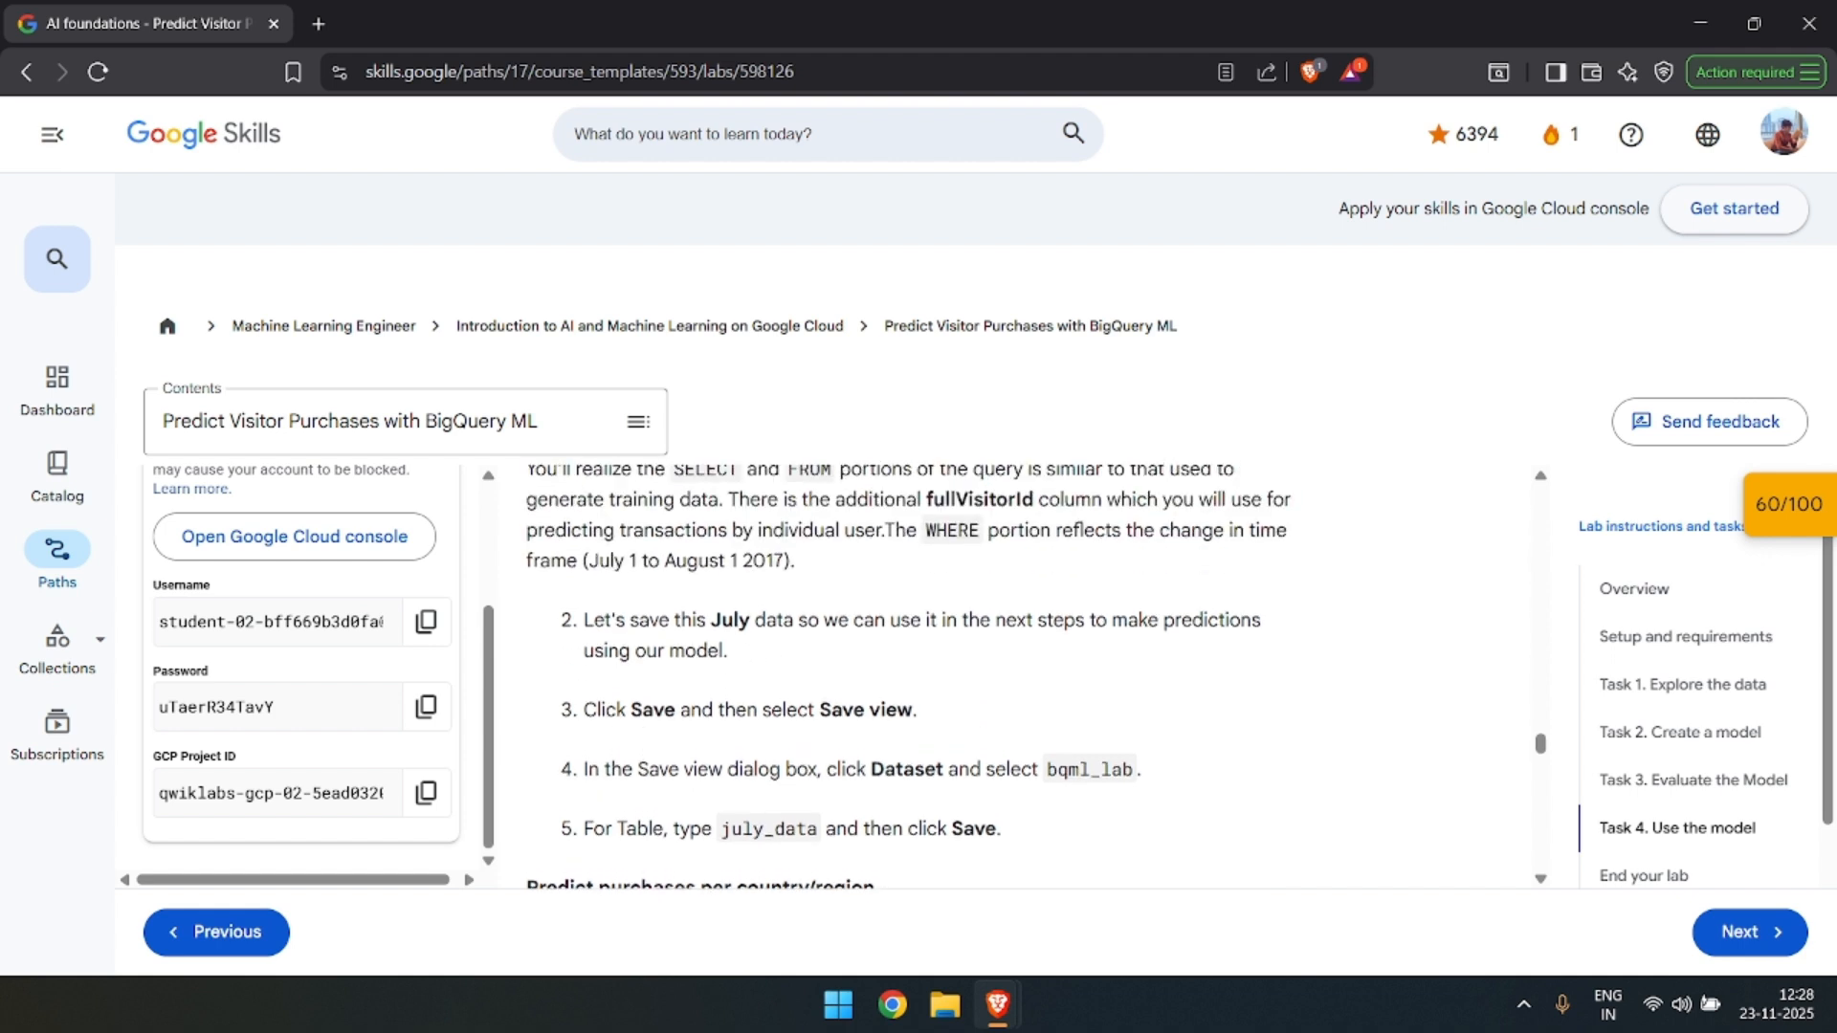
{"action": "scroll", "coordinate": [775, 660], "scroll_direction": "up", "scroll_amount": 1}
{"action": "scroll", "coordinate": [670, 647], "scroll_direction": "up", "scroll_amount": 1}
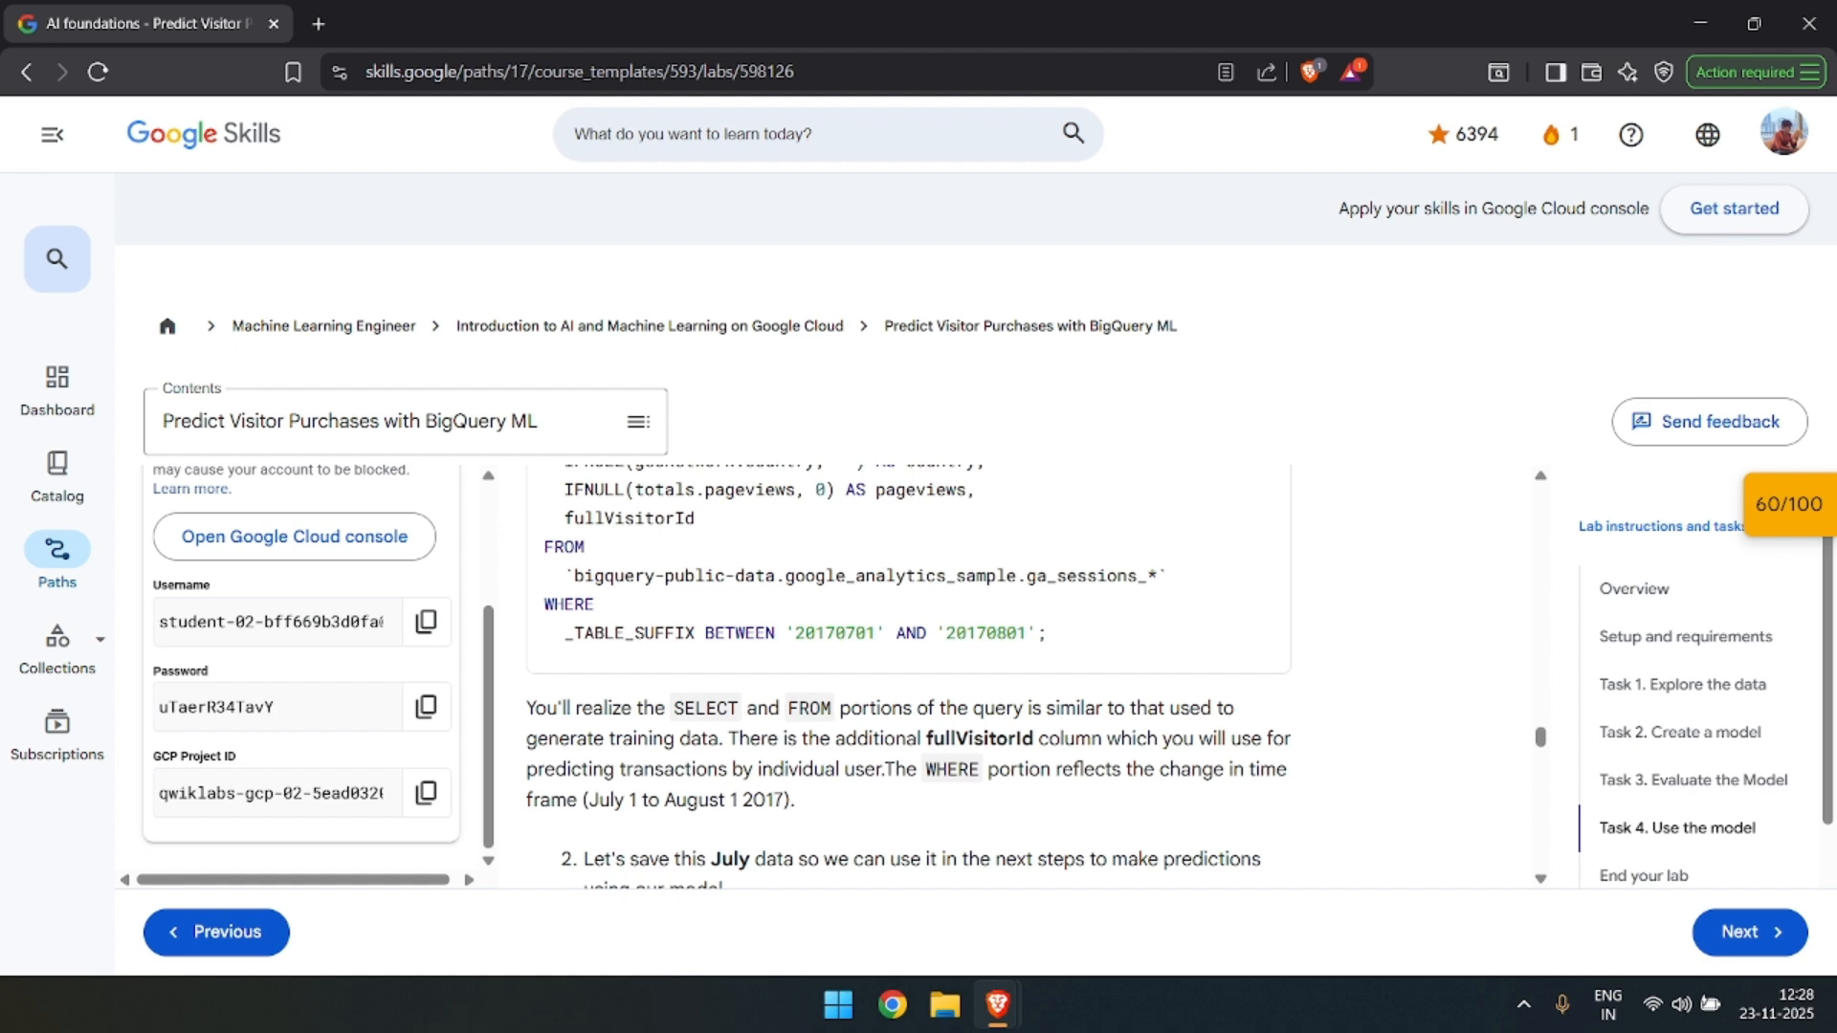
{"action": "double_click", "coordinate": [835, 633]}
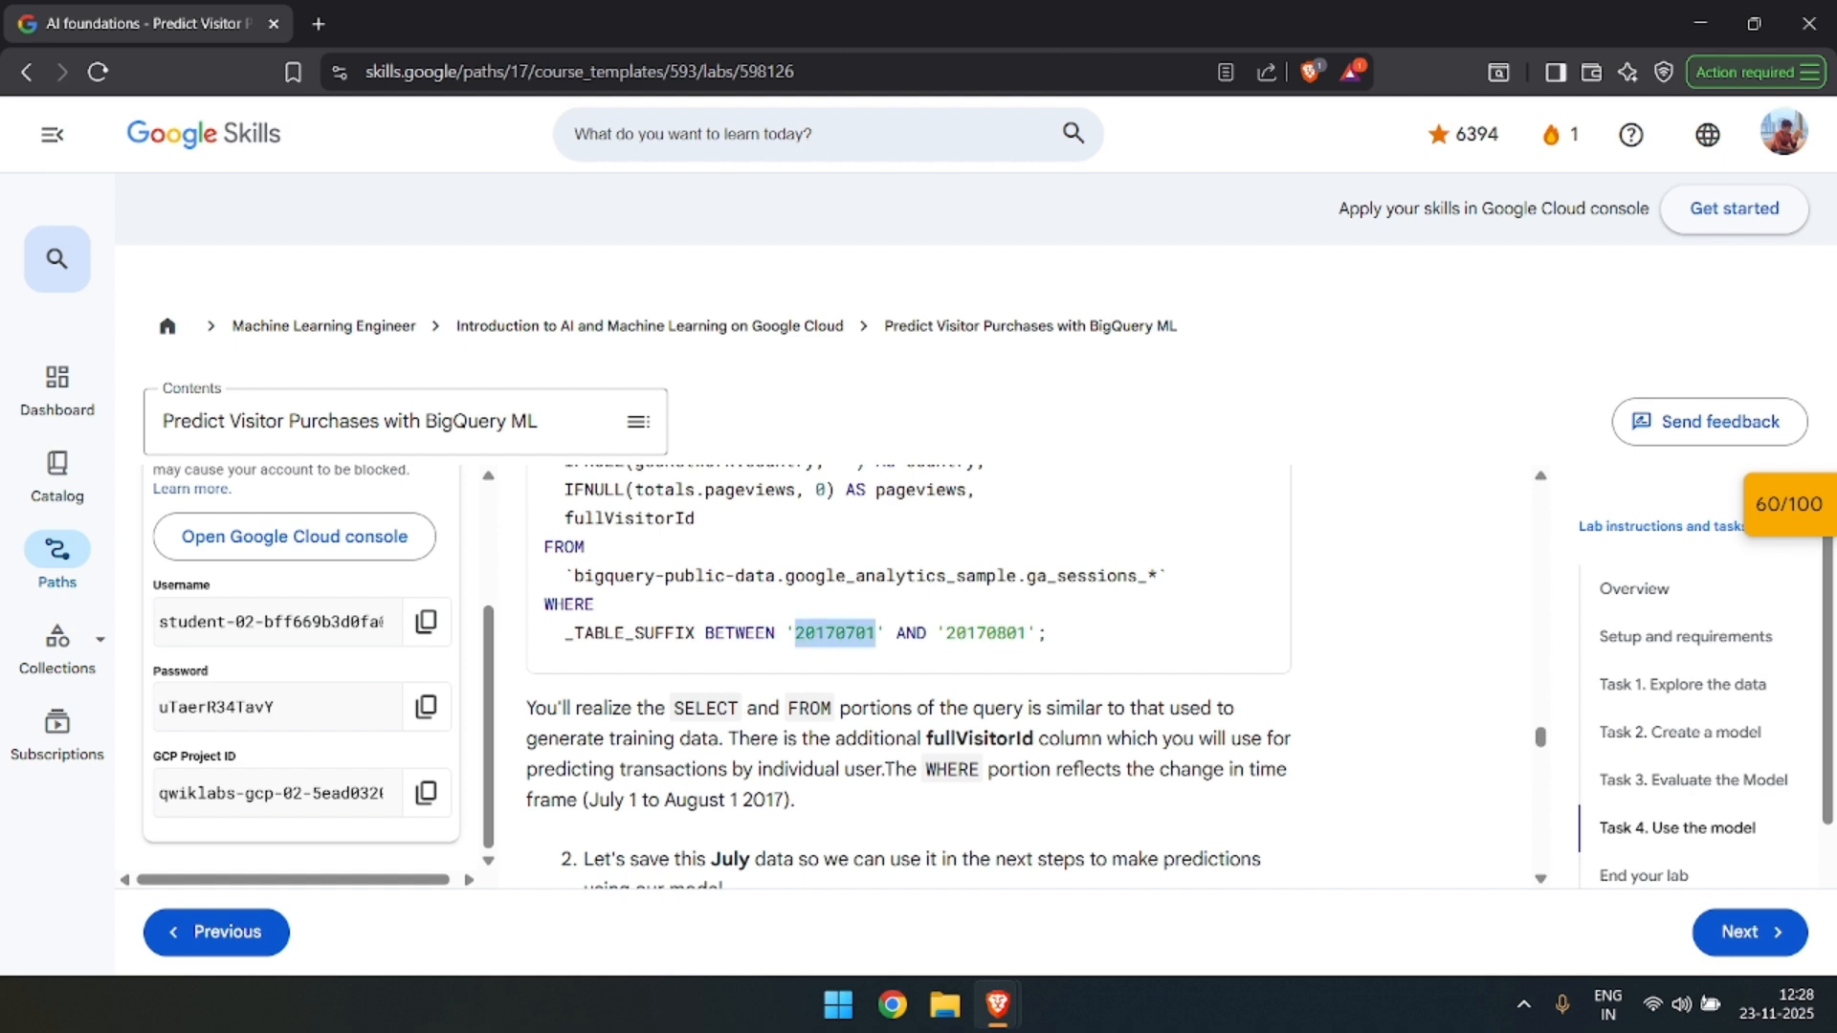
{"action": "double_click", "coordinate": [986, 633]}
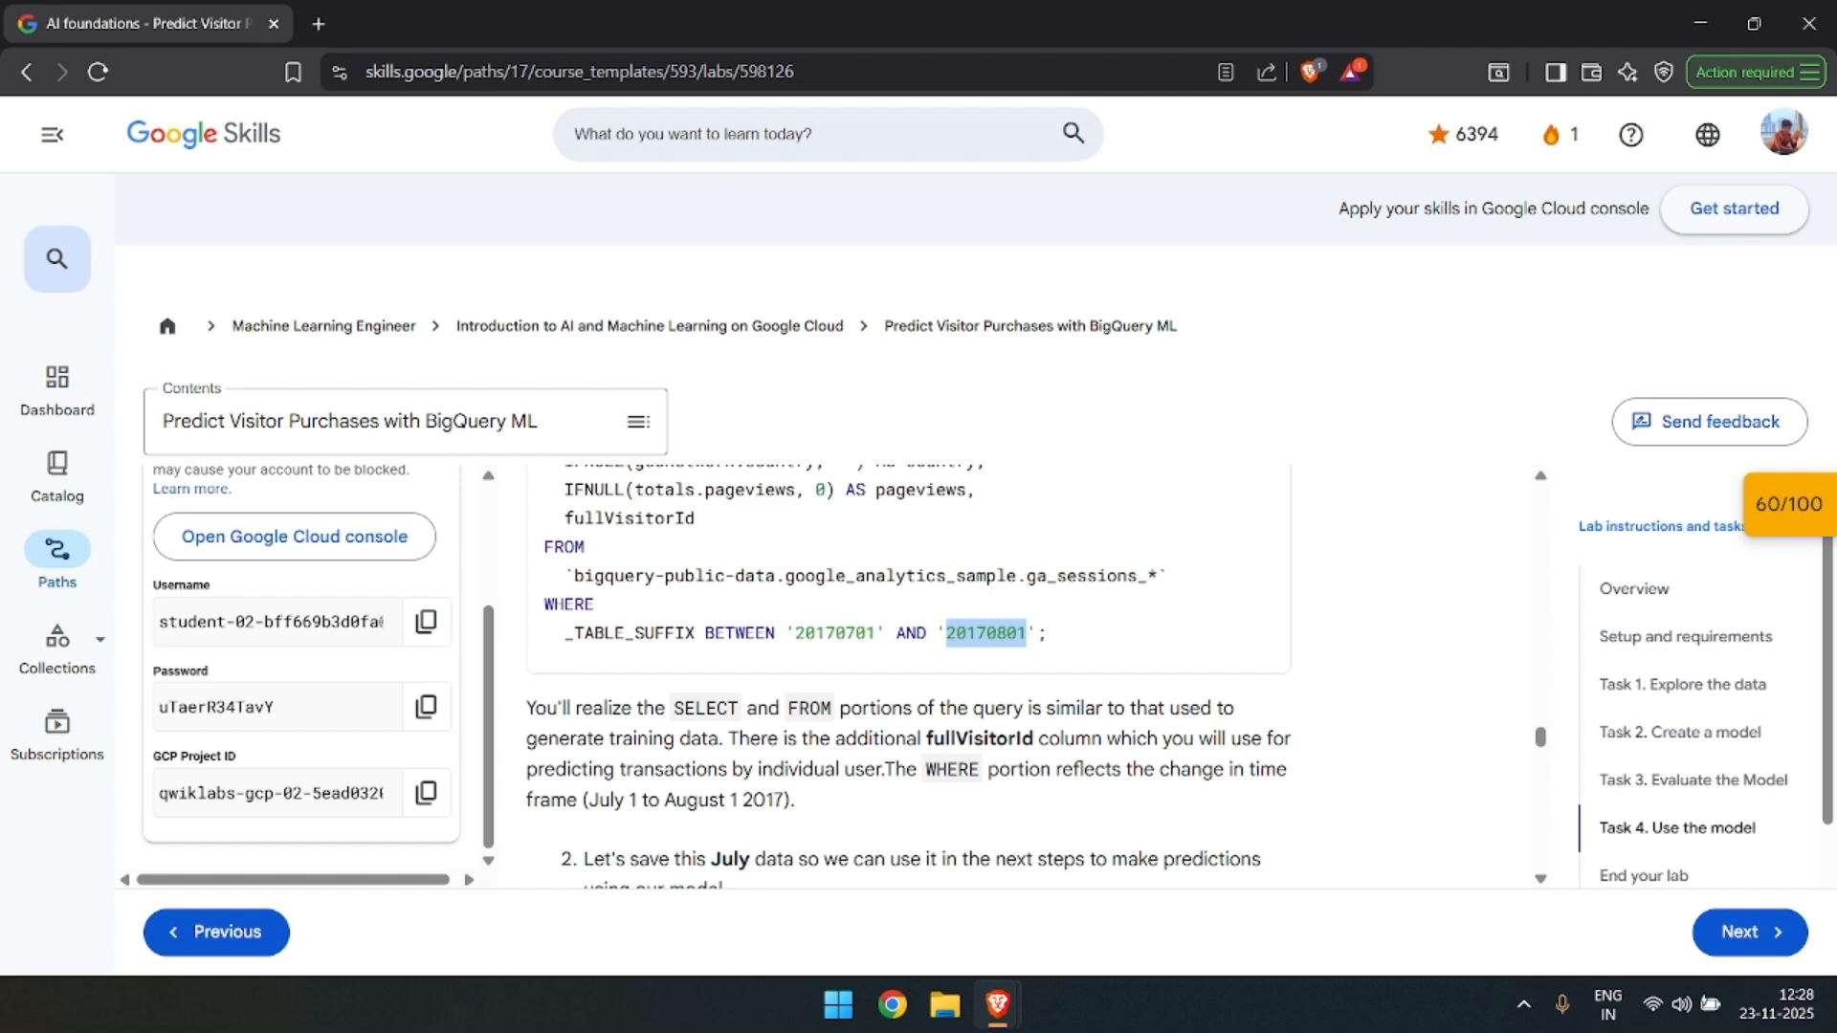
{"action": "key", "text": "alt+Tab"}
{"action": "key", "text": "alt+Tab"}
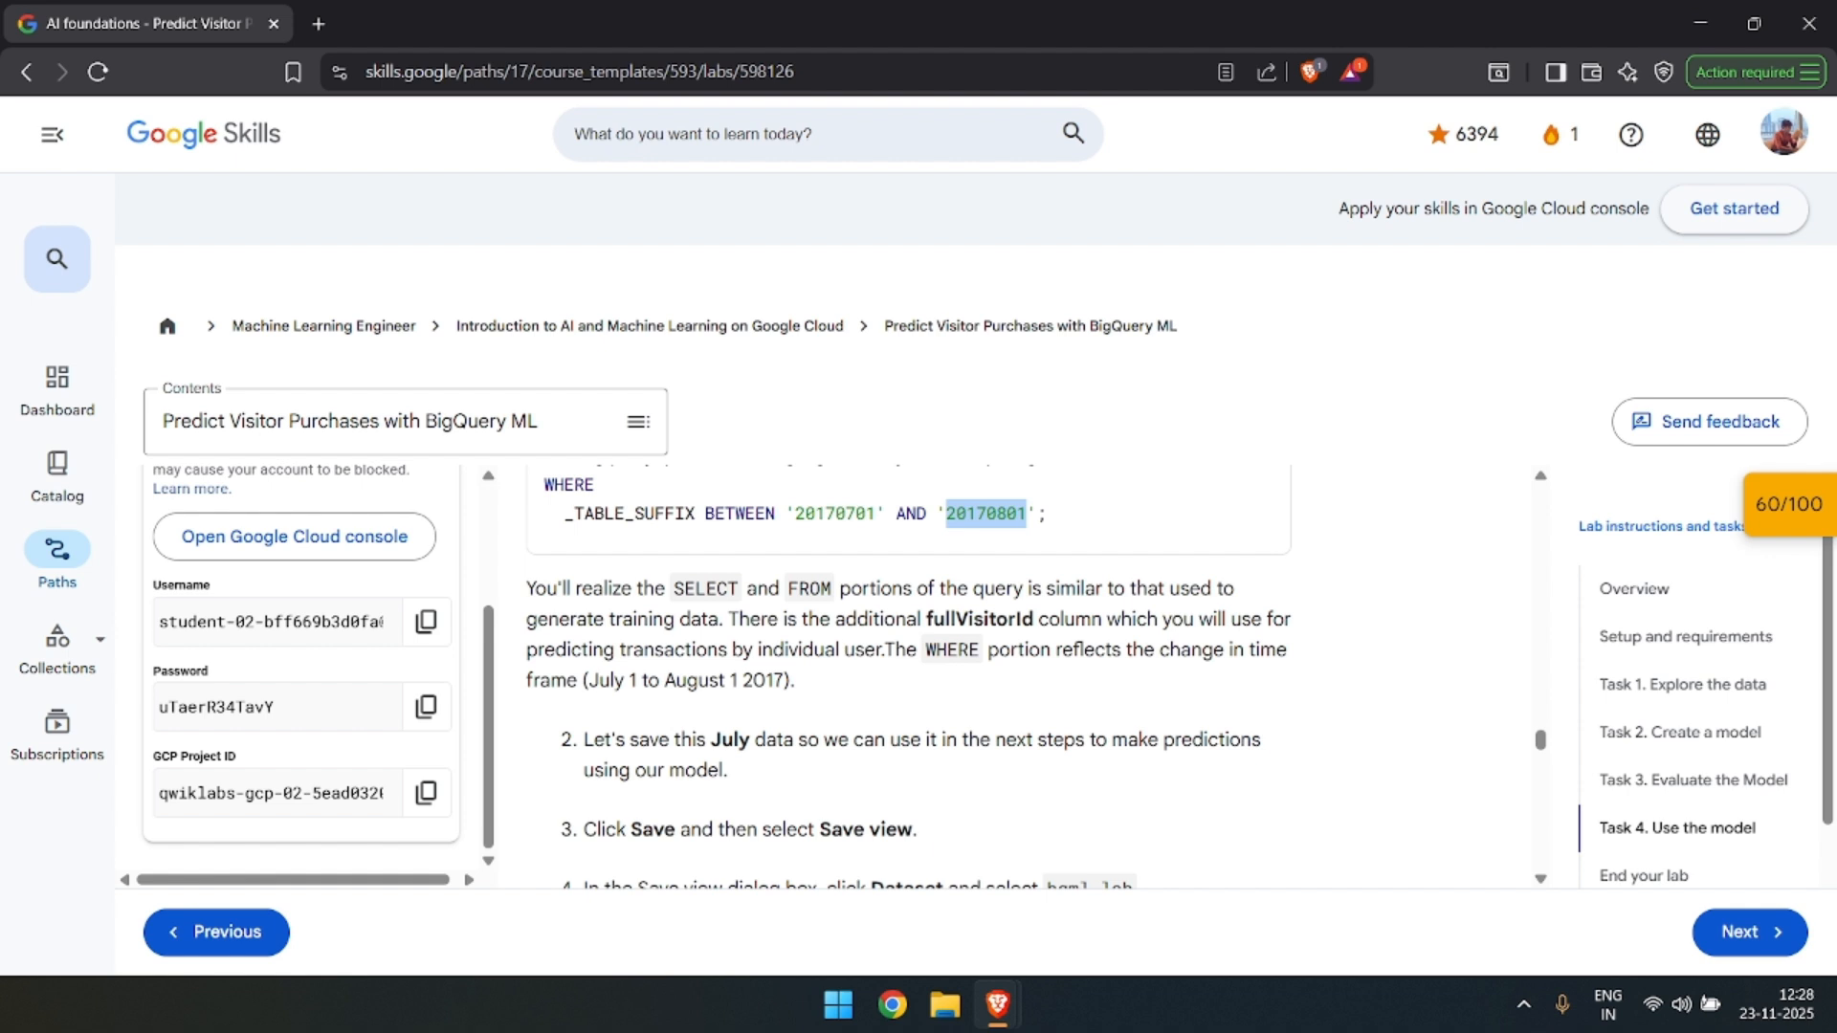
Read the lab's instructions for saving the July data as a view and predicting purchases per country/region.
{"action": "scroll", "coordinate": [809, 651], "scroll_direction": "down", "scroll_amount": 2}
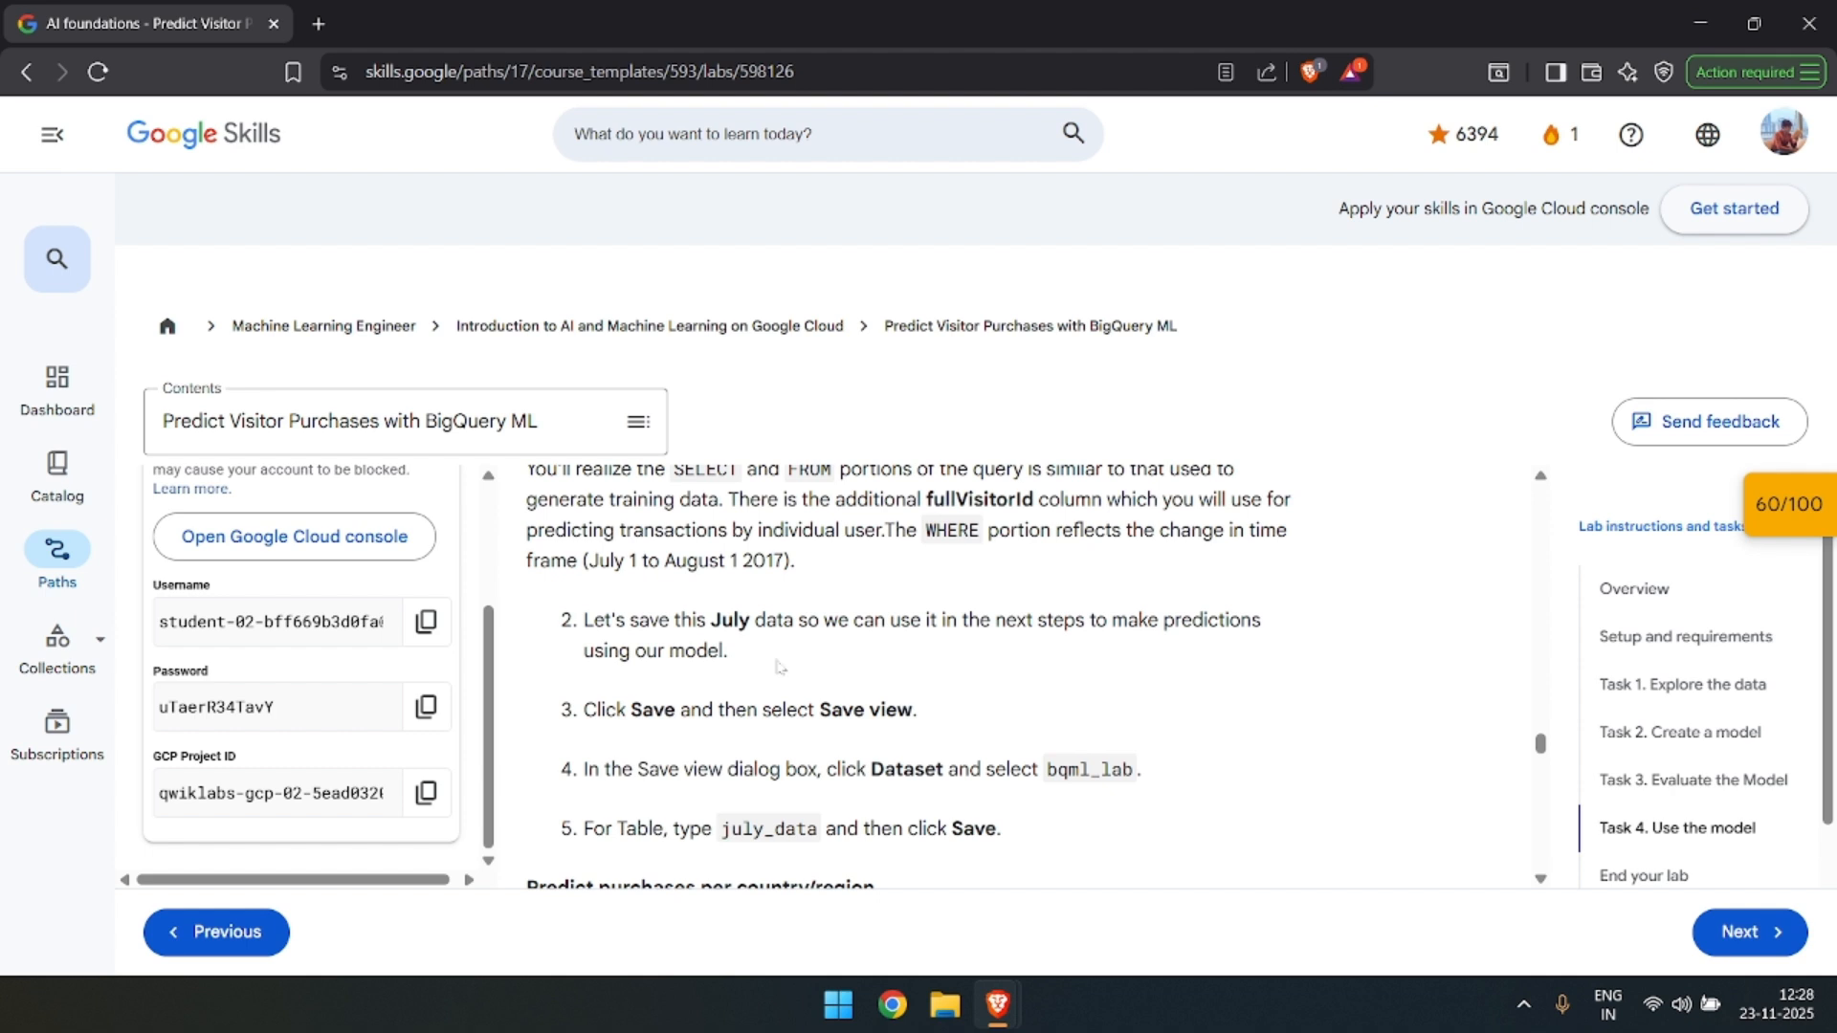
{"action": "scroll", "coordinate": [733, 552], "scroll_direction": "down", "scroll_amount": 1}
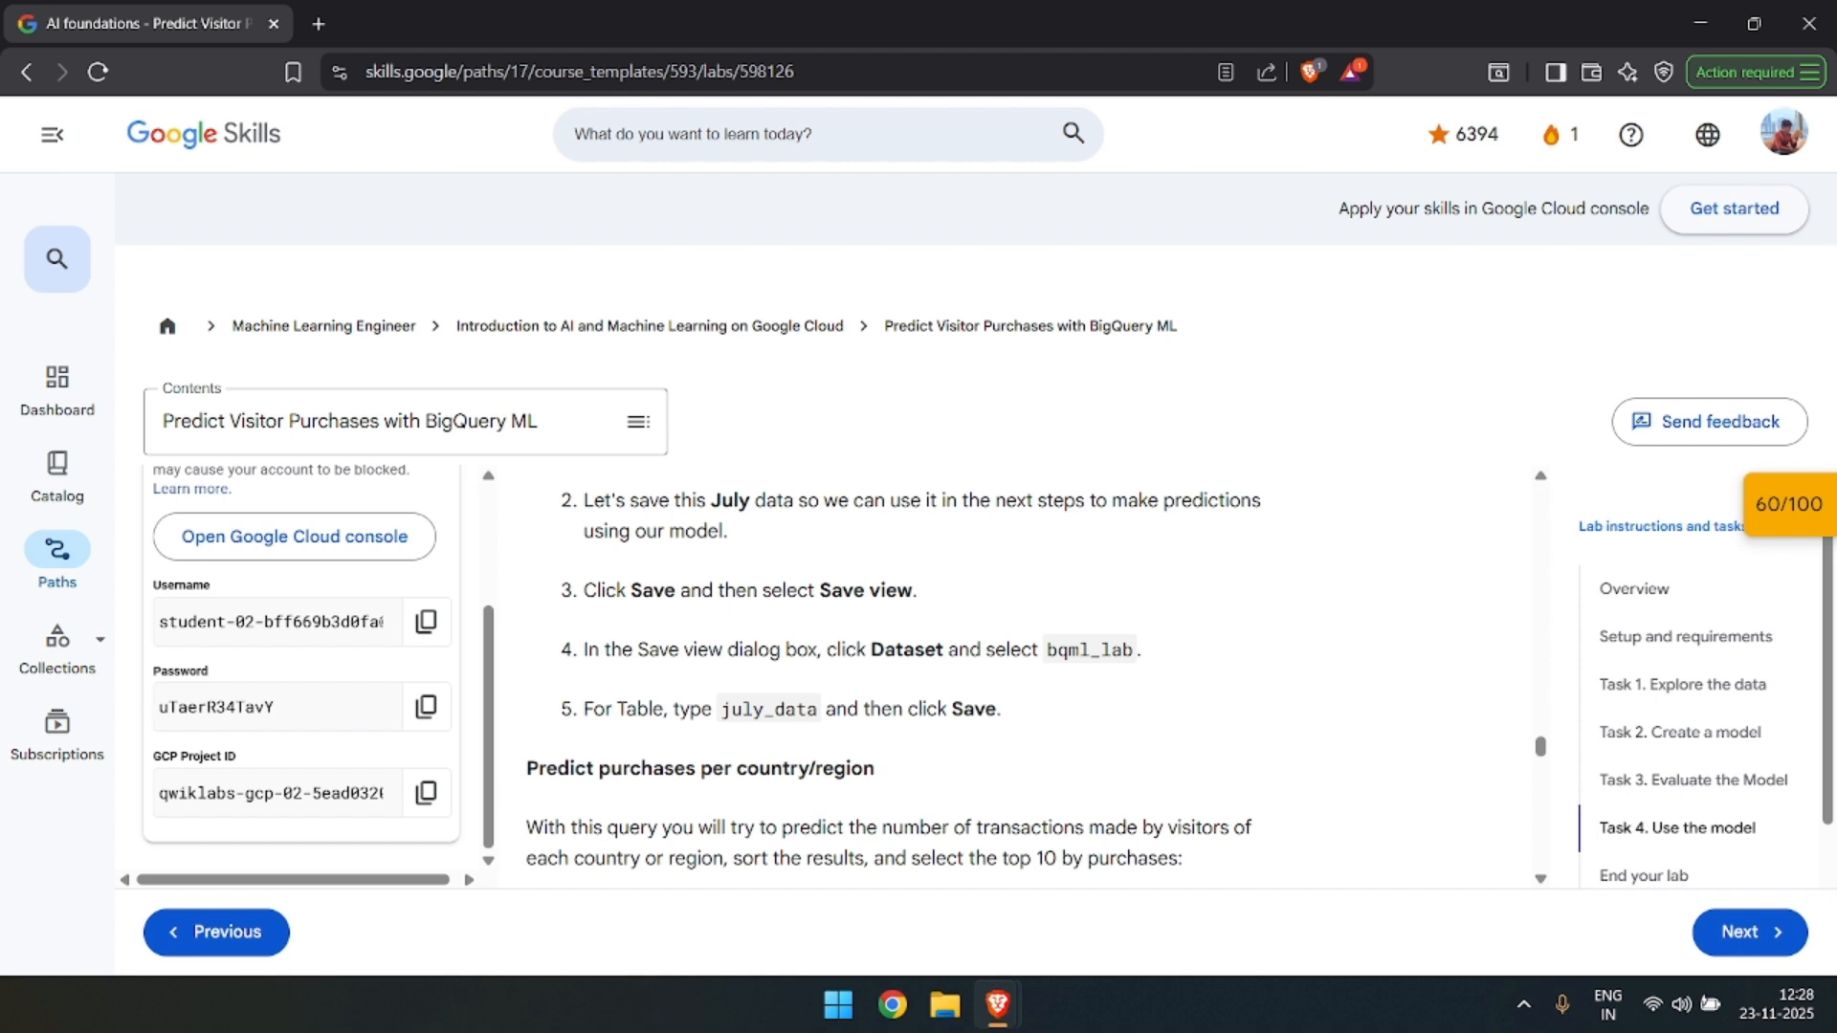
{"action": "scroll", "coordinate": [890, 669], "scroll_direction": "down", "scroll_amount": 1}
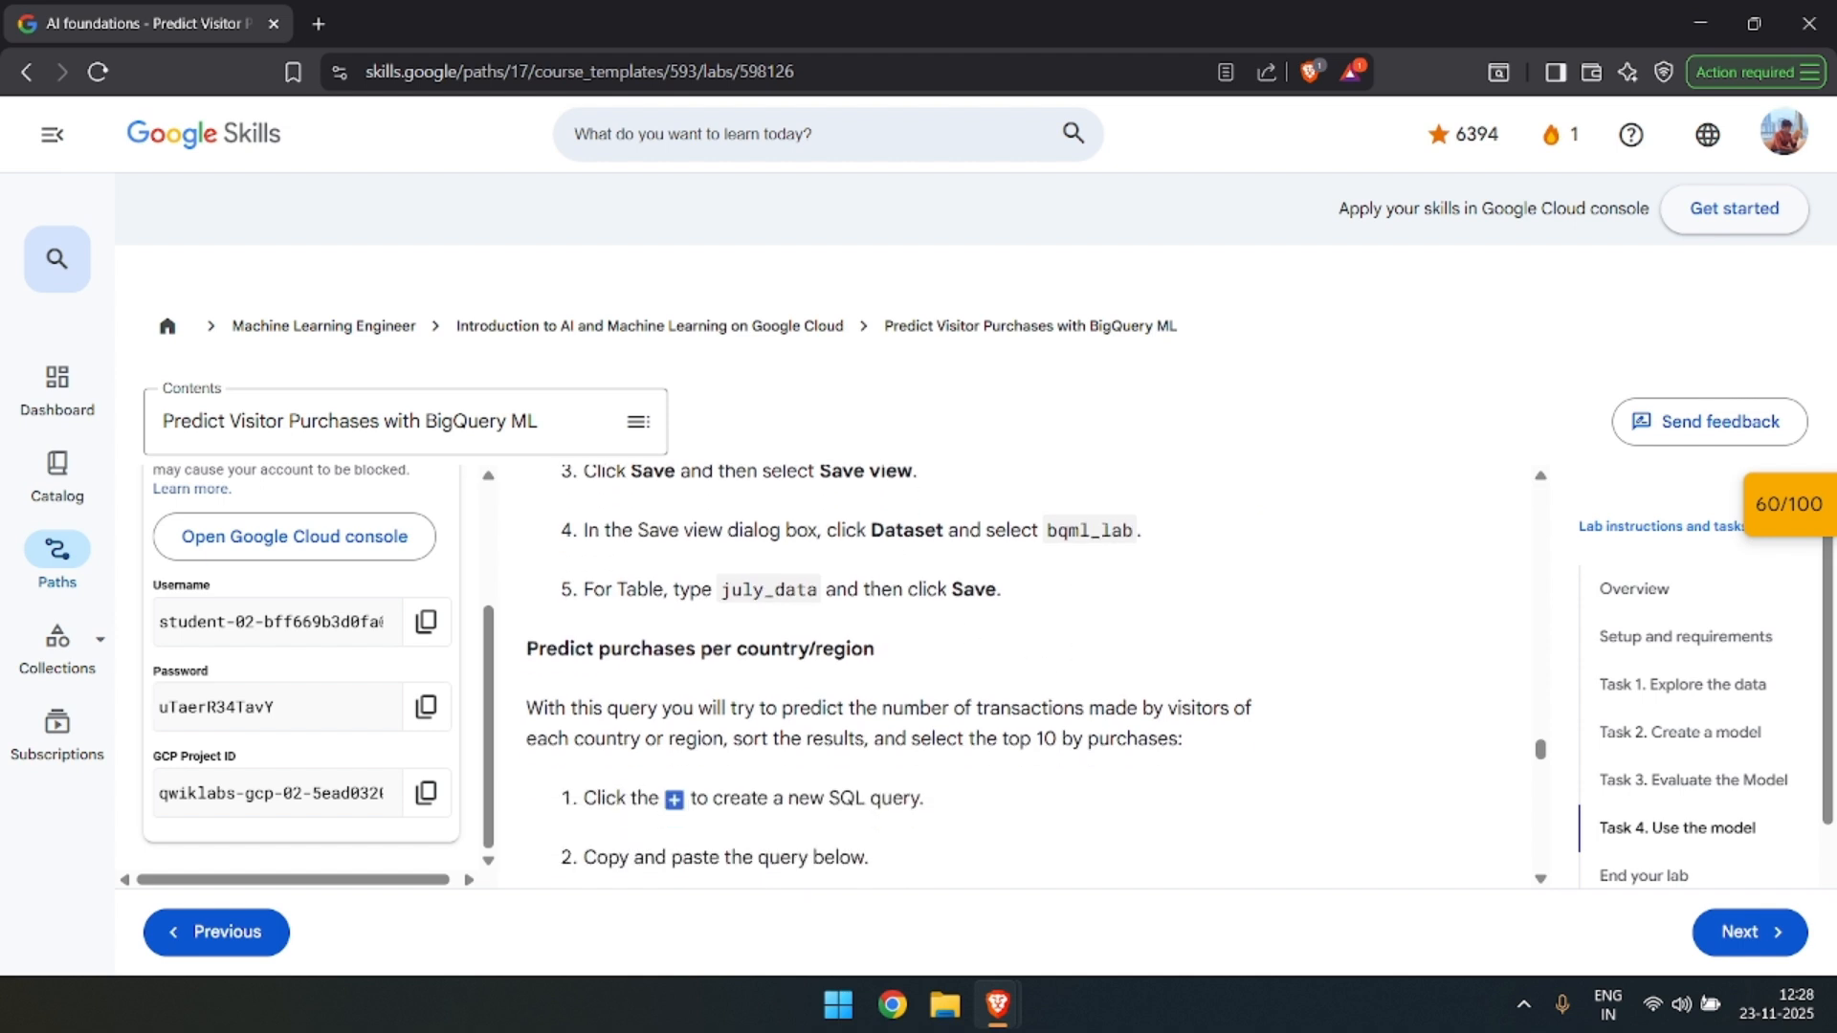
{"action": "double_click", "coordinate": [821, 589]}
{"action": "key", "text": "ctrl+c"}
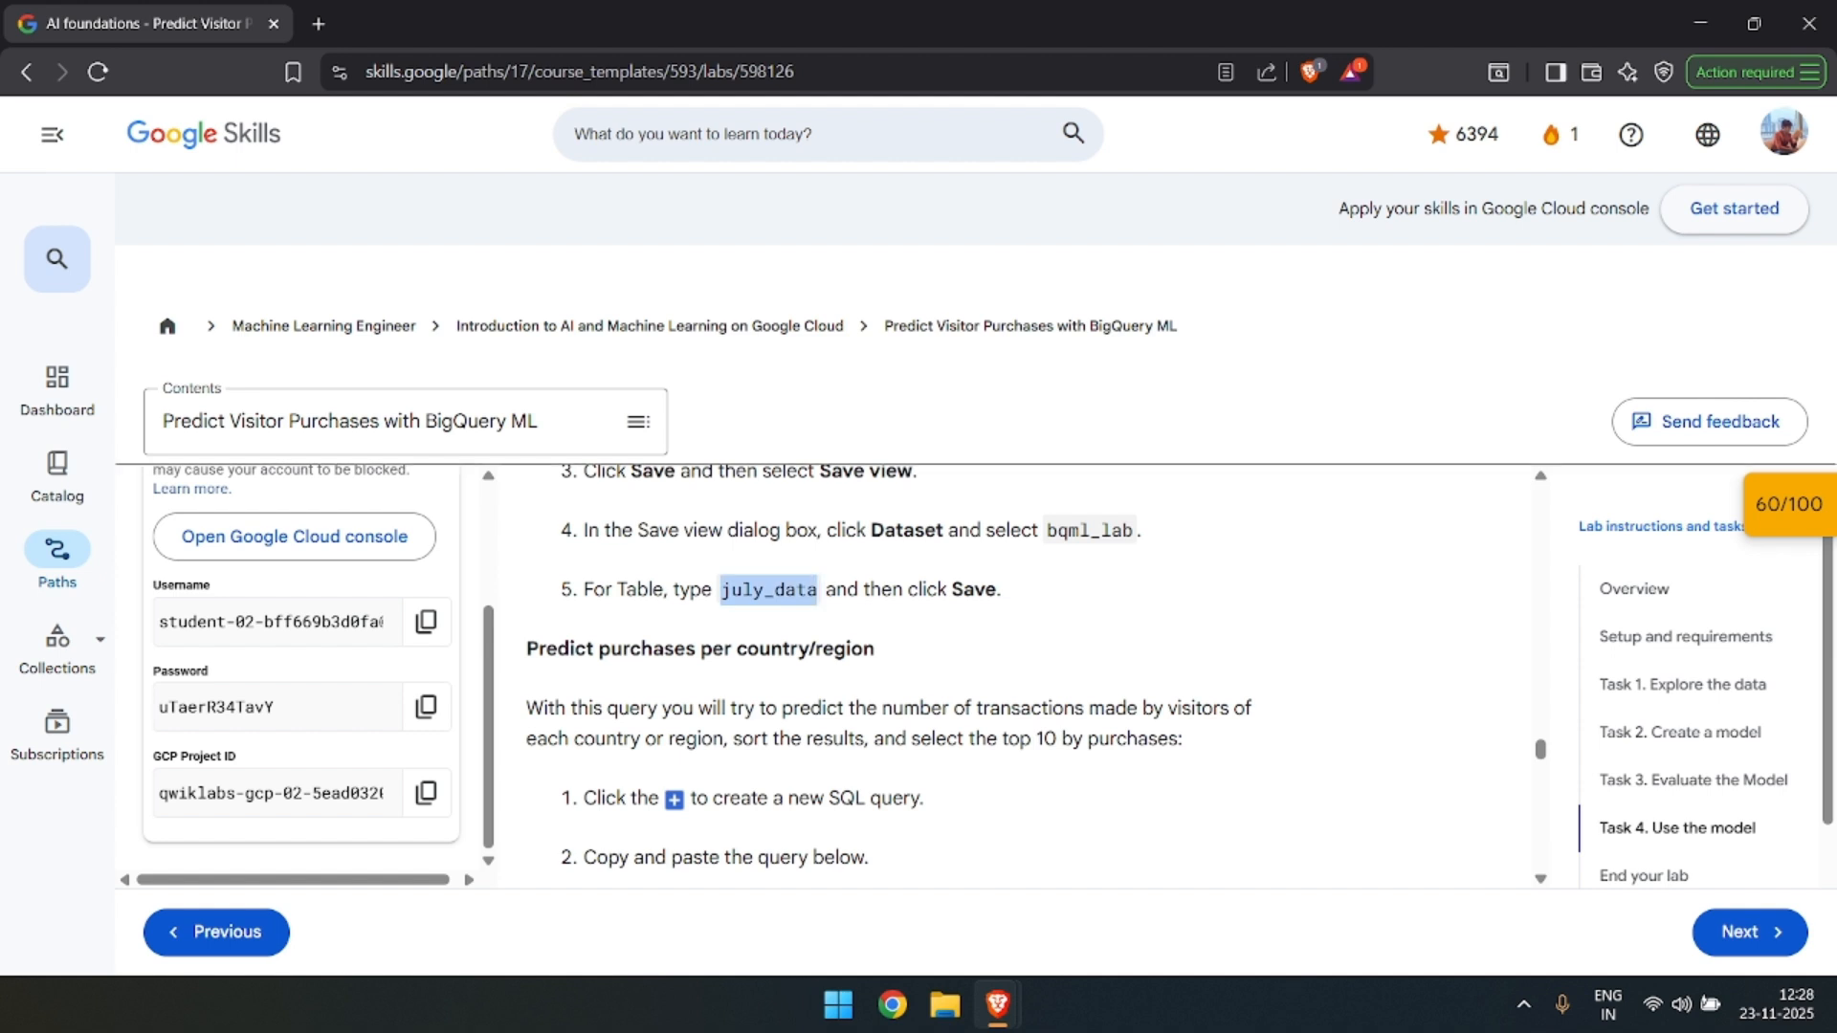
{"action": "scroll", "coordinate": [938, 628], "scroll_direction": "down", "scroll_amount": 1}
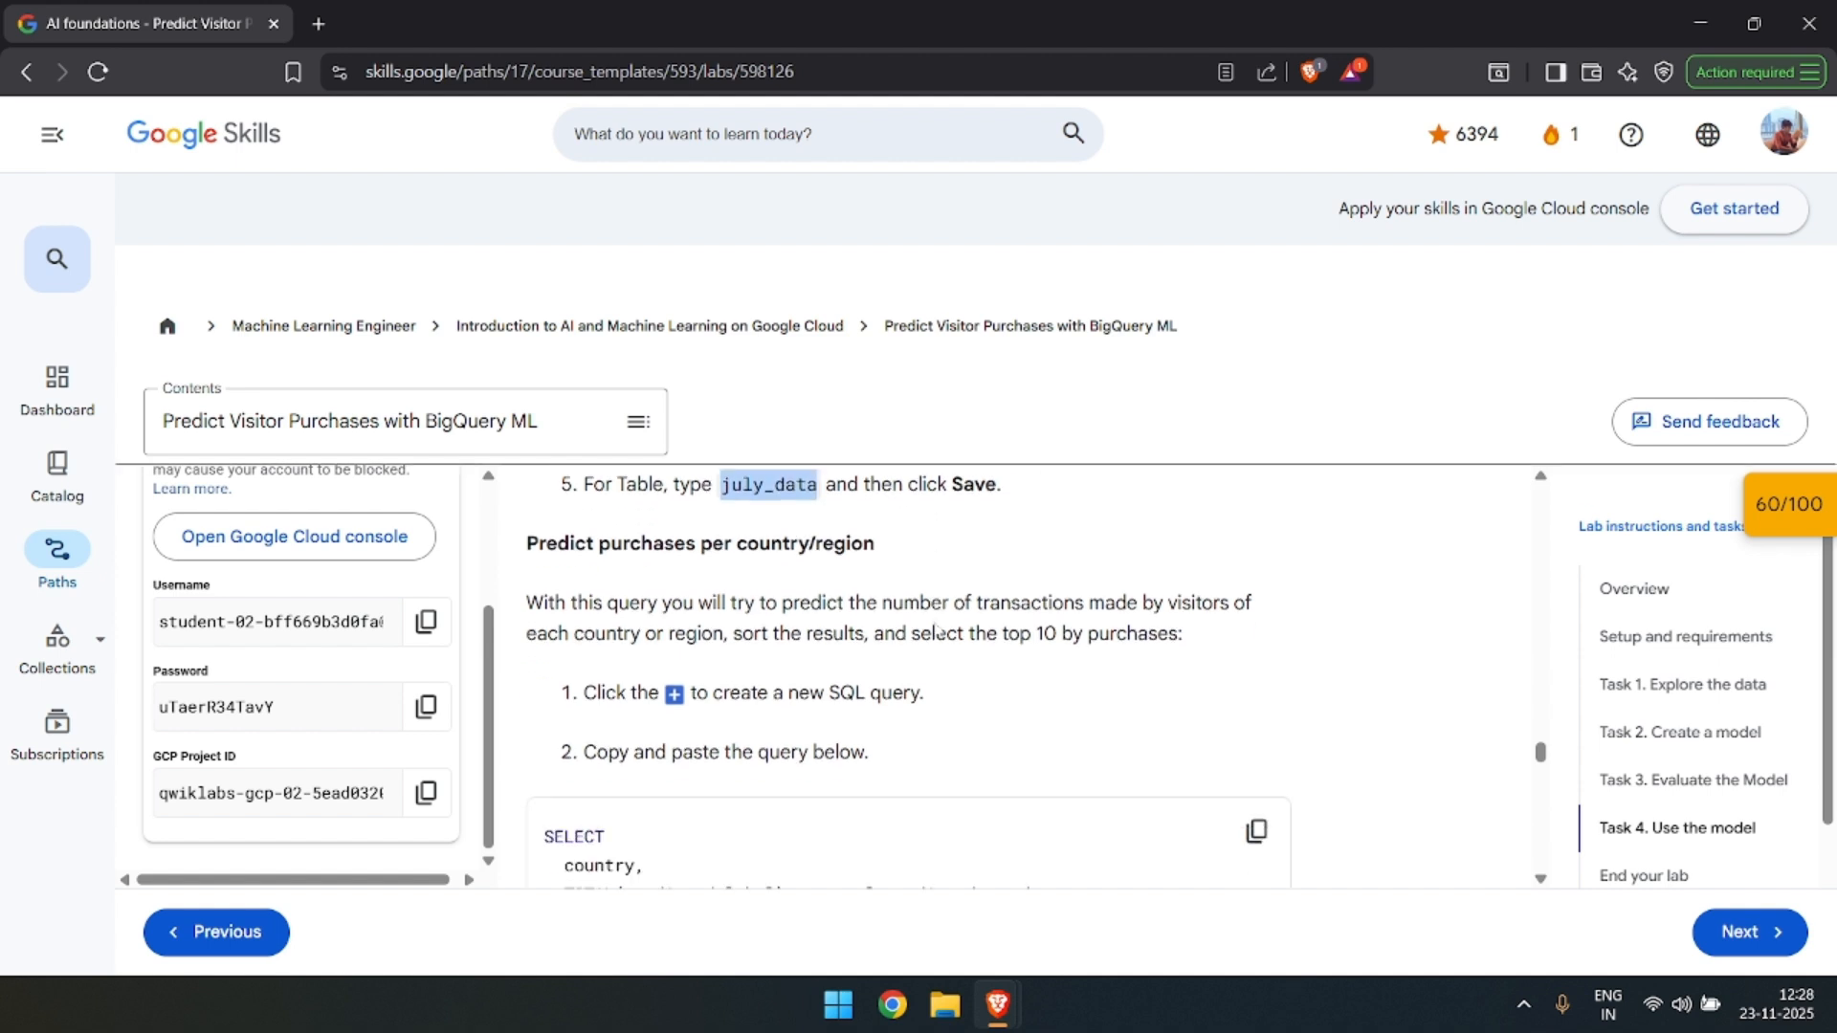
{"action": "scroll", "coordinate": [981, 608], "scroll_direction": "down", "scroll_amount": 1}
Switch back to BigQuery, run the July visitor data query and browse the returned rows.
{"action": "key", "text": "alt+Tab"}
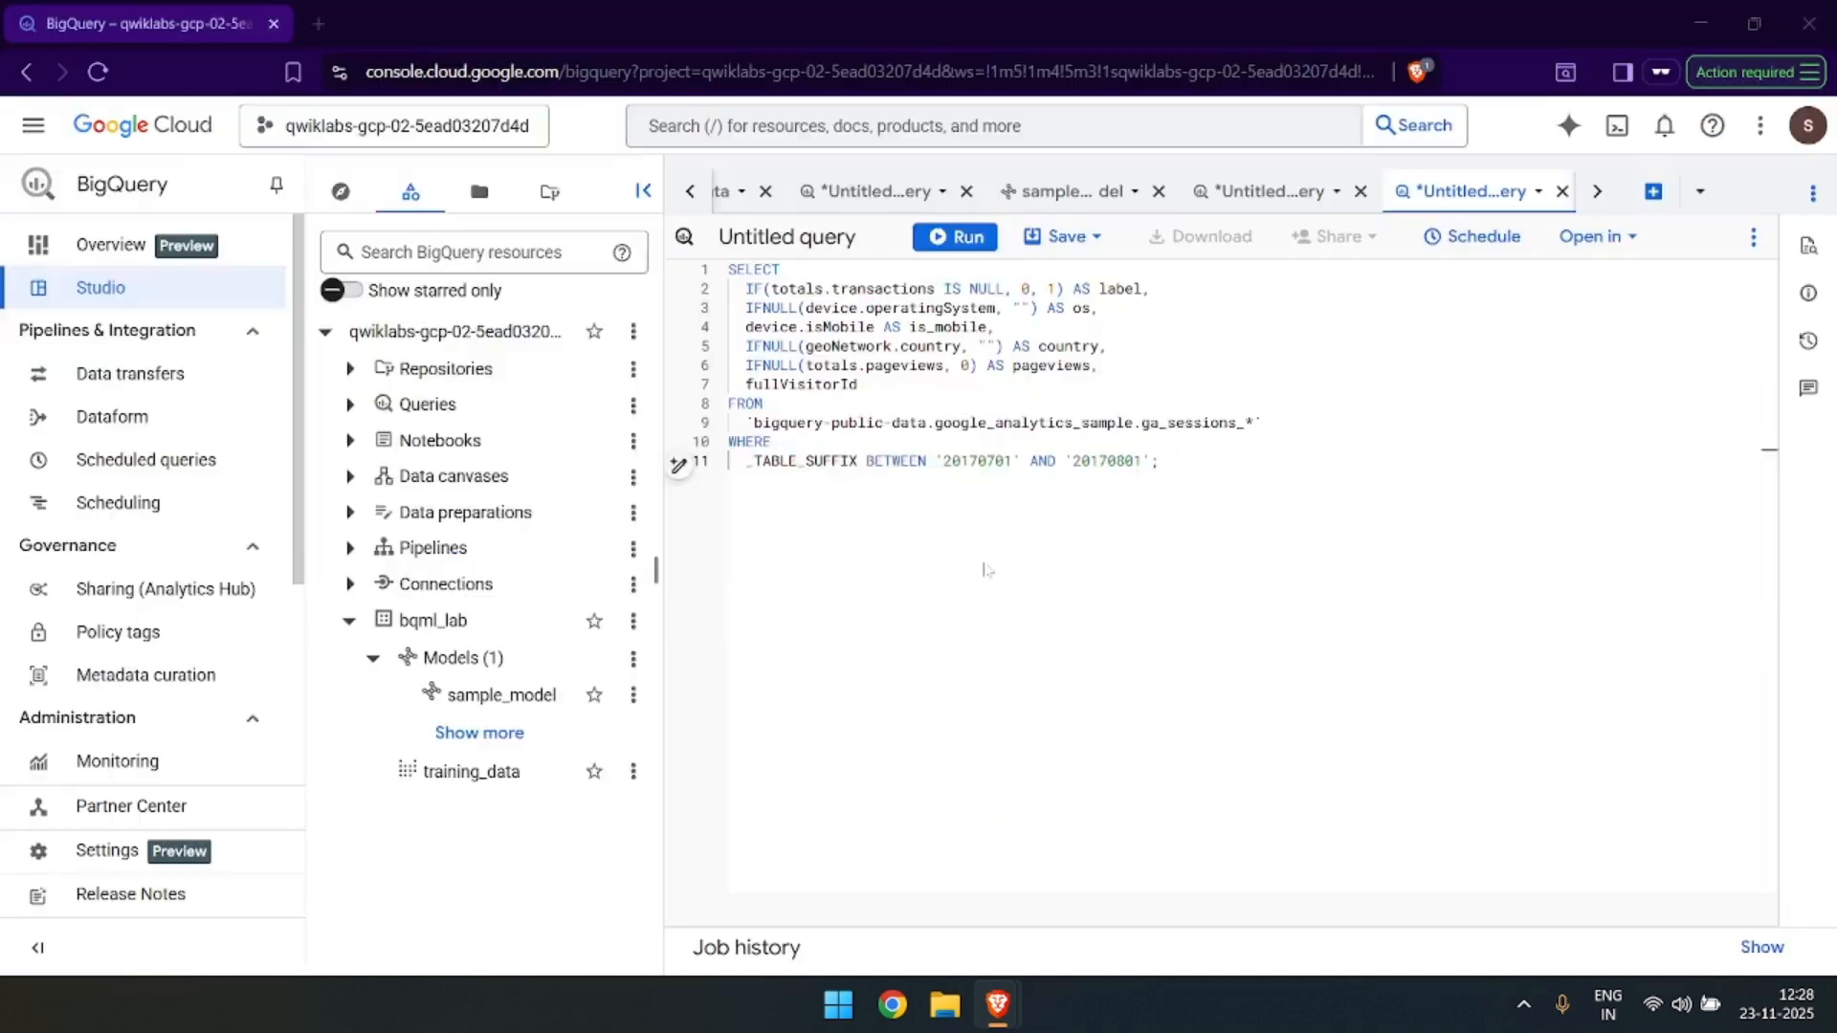
{"action": "left_click", "coordinate": [965, 237]}
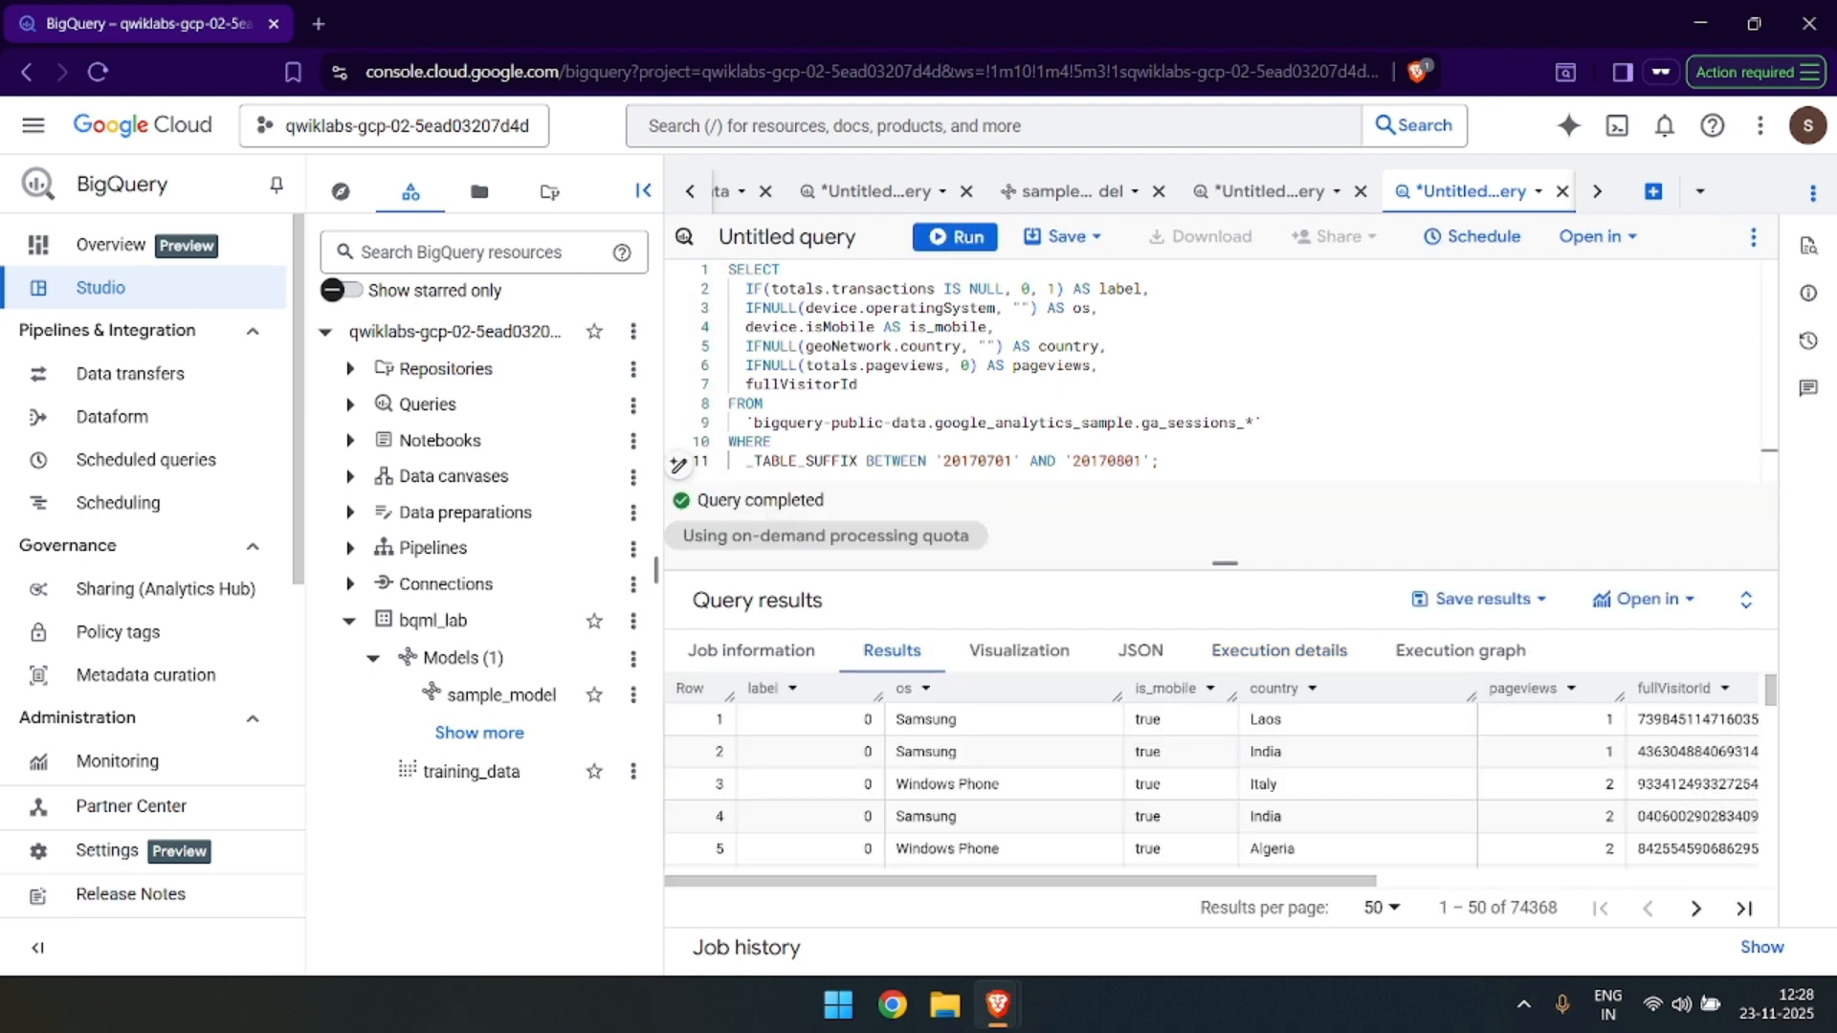
{"action": "scroll", "coordinate": [1021, 773], "scroll_direction": "down", "scroll_amount": 5}
{"action": "scroll", "coordinate": [1020, 773], "scroll_direction": "down", "scroll_amount": 1}
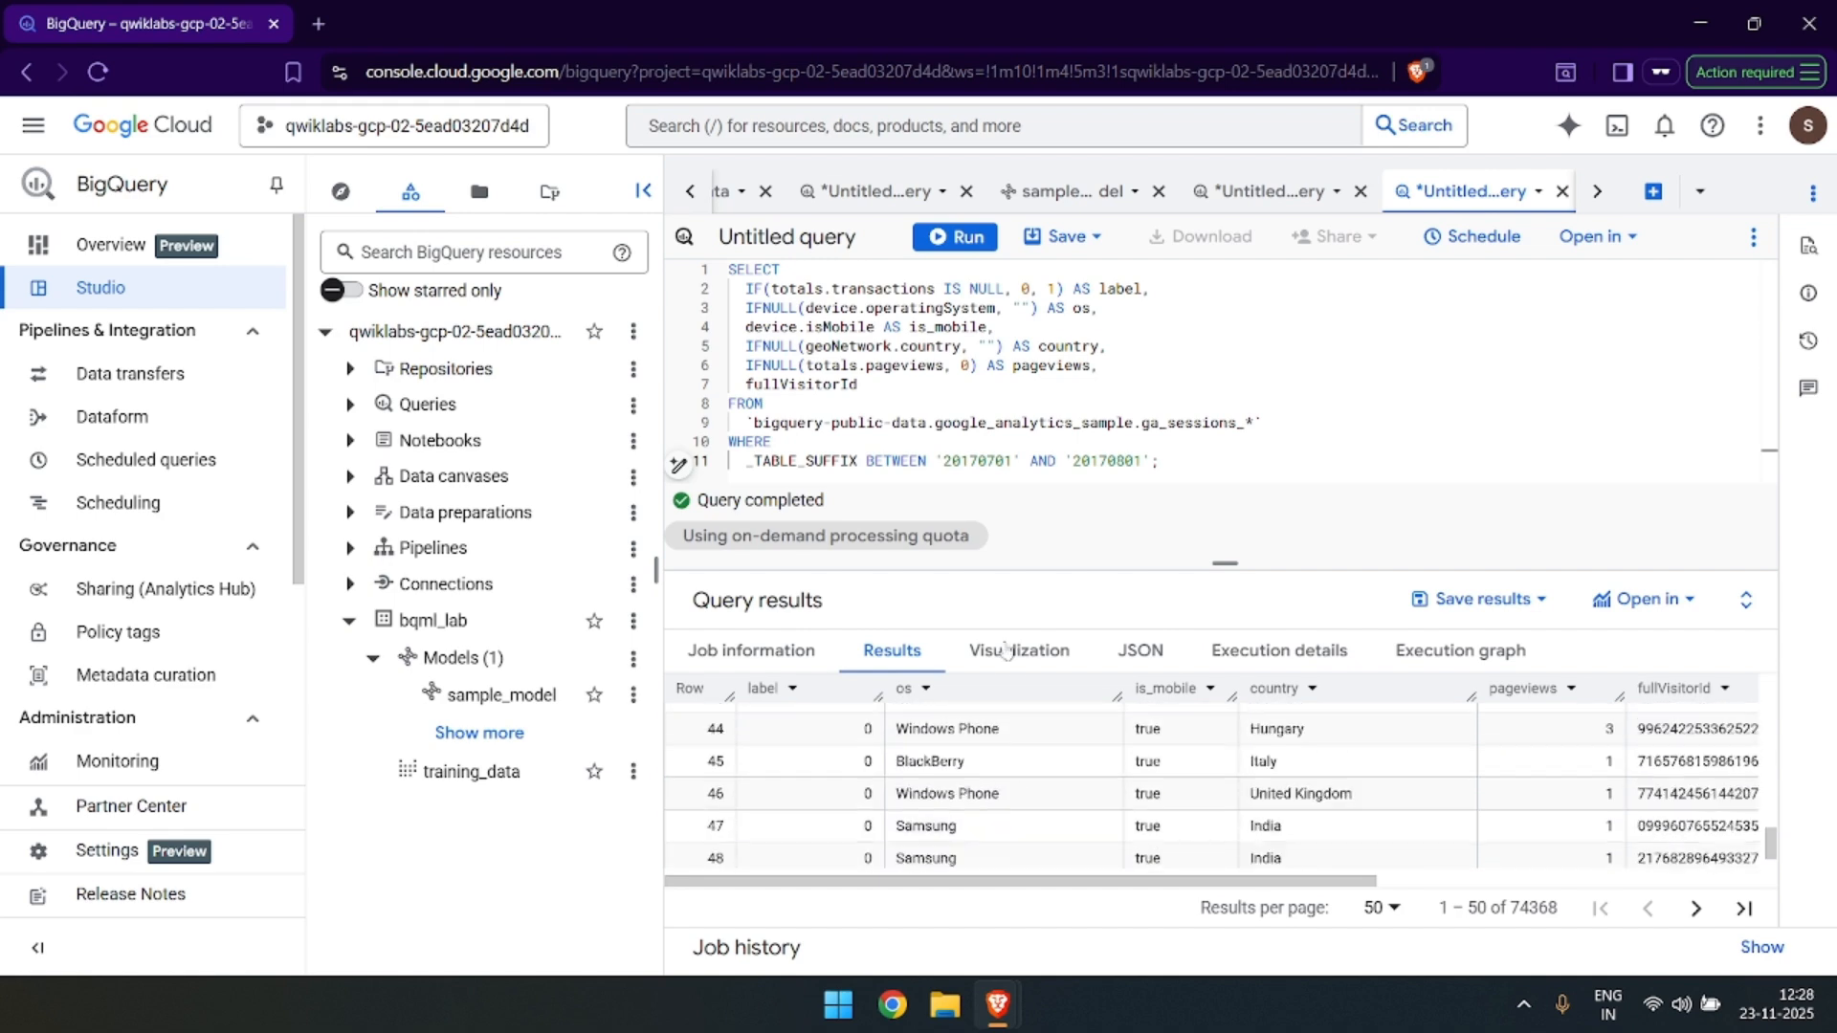
Save the July visitor query as a view named july_data in the bqml_lab dataset.
{"action": "left_click", "coordinate": [1057, 236]}
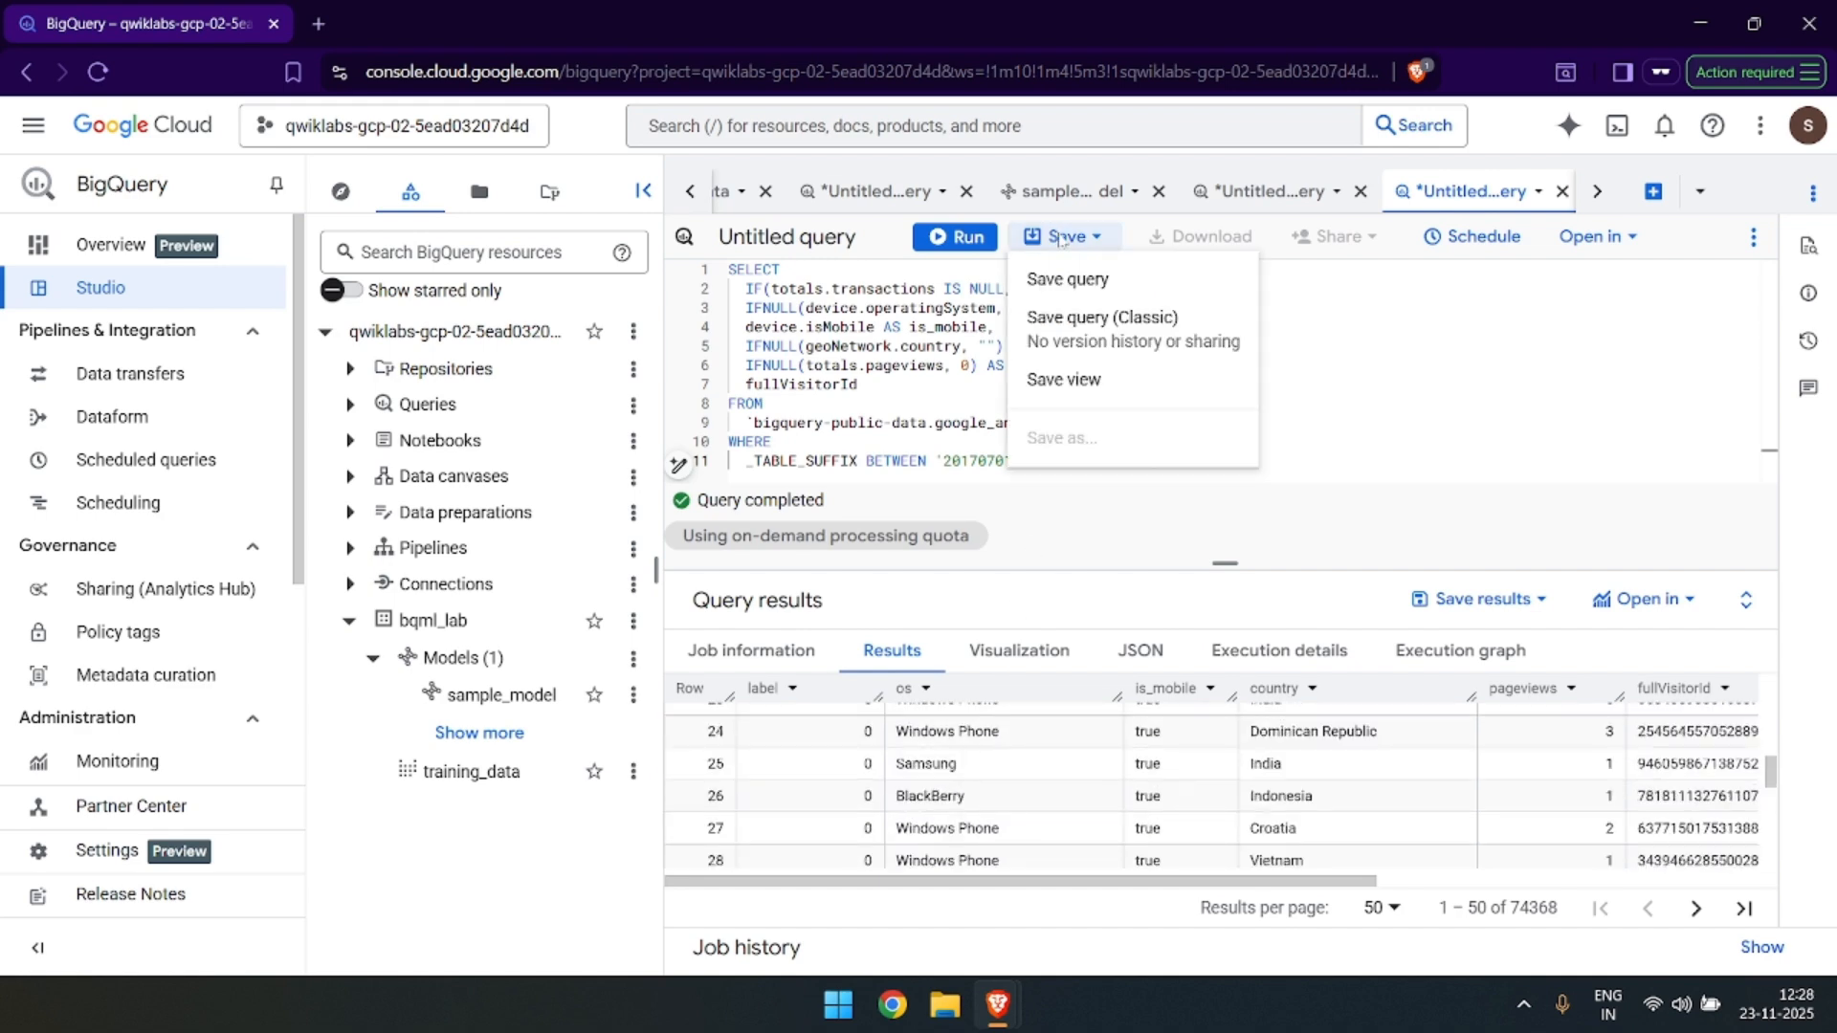
{"action": "left_click", "coordinate": [1109, 383]}
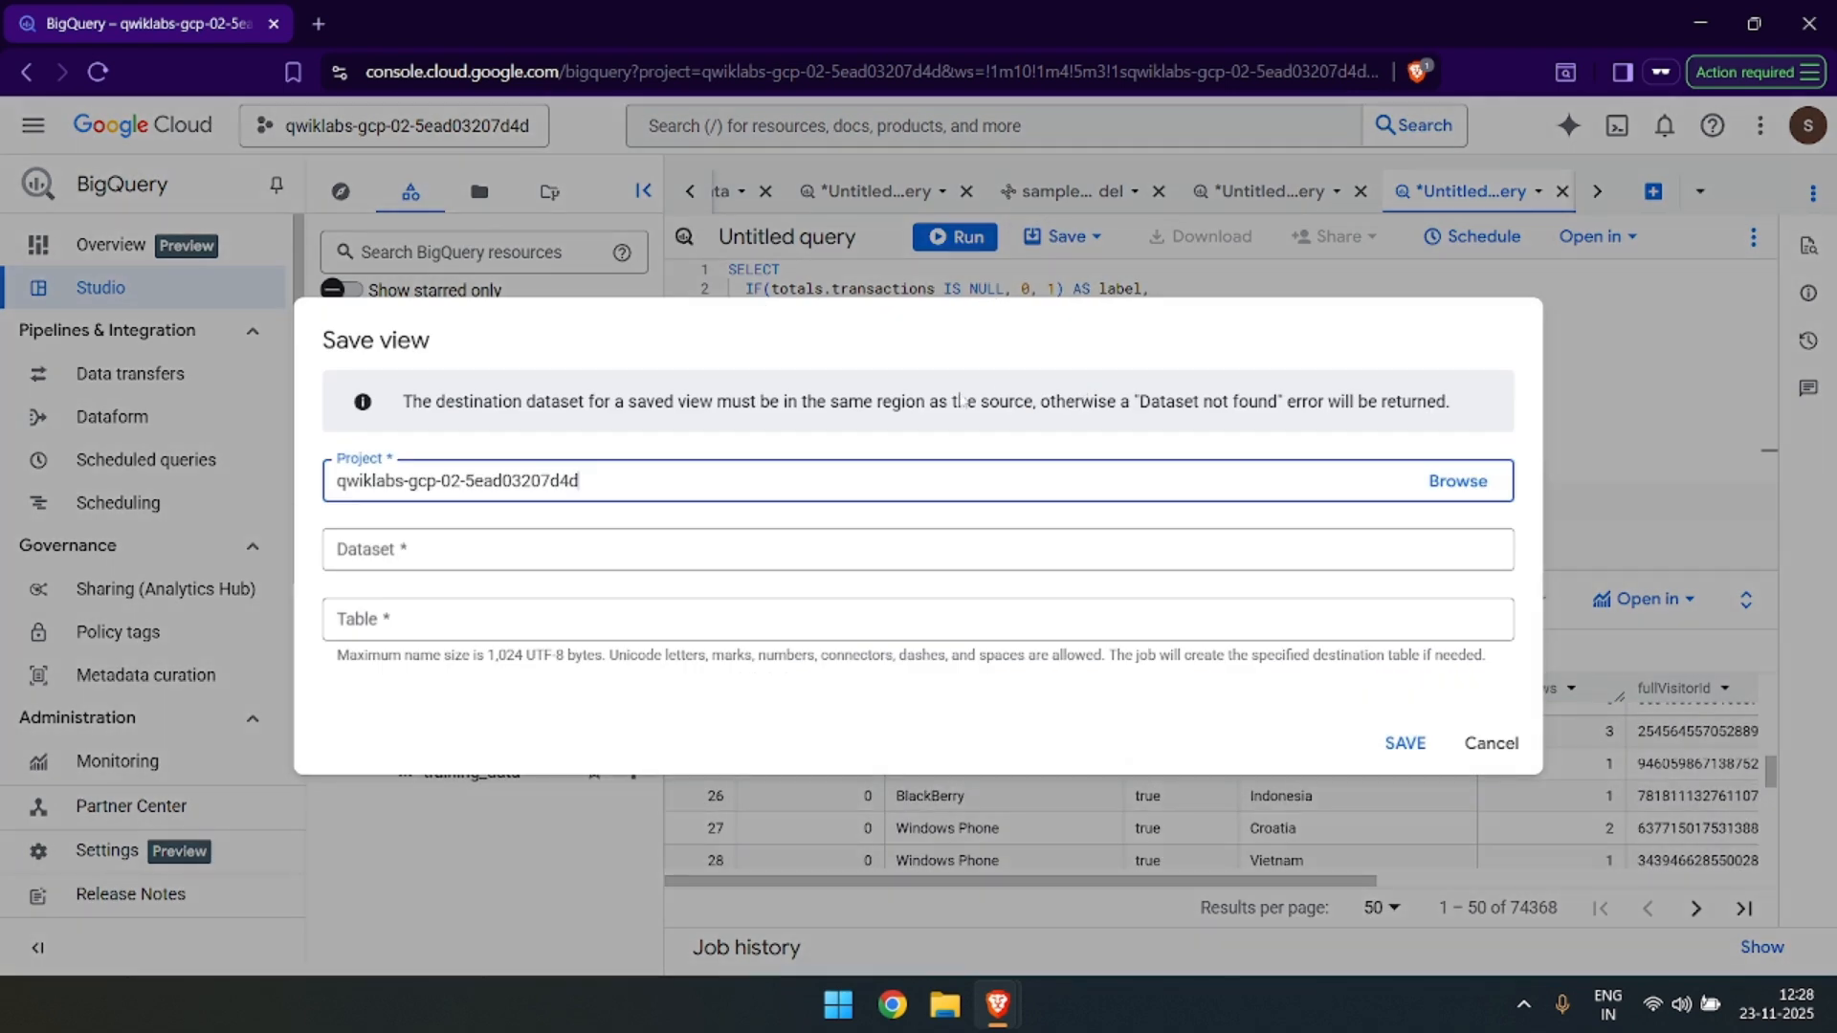
{"action": "left_click", "coordinate": [366, 549]}
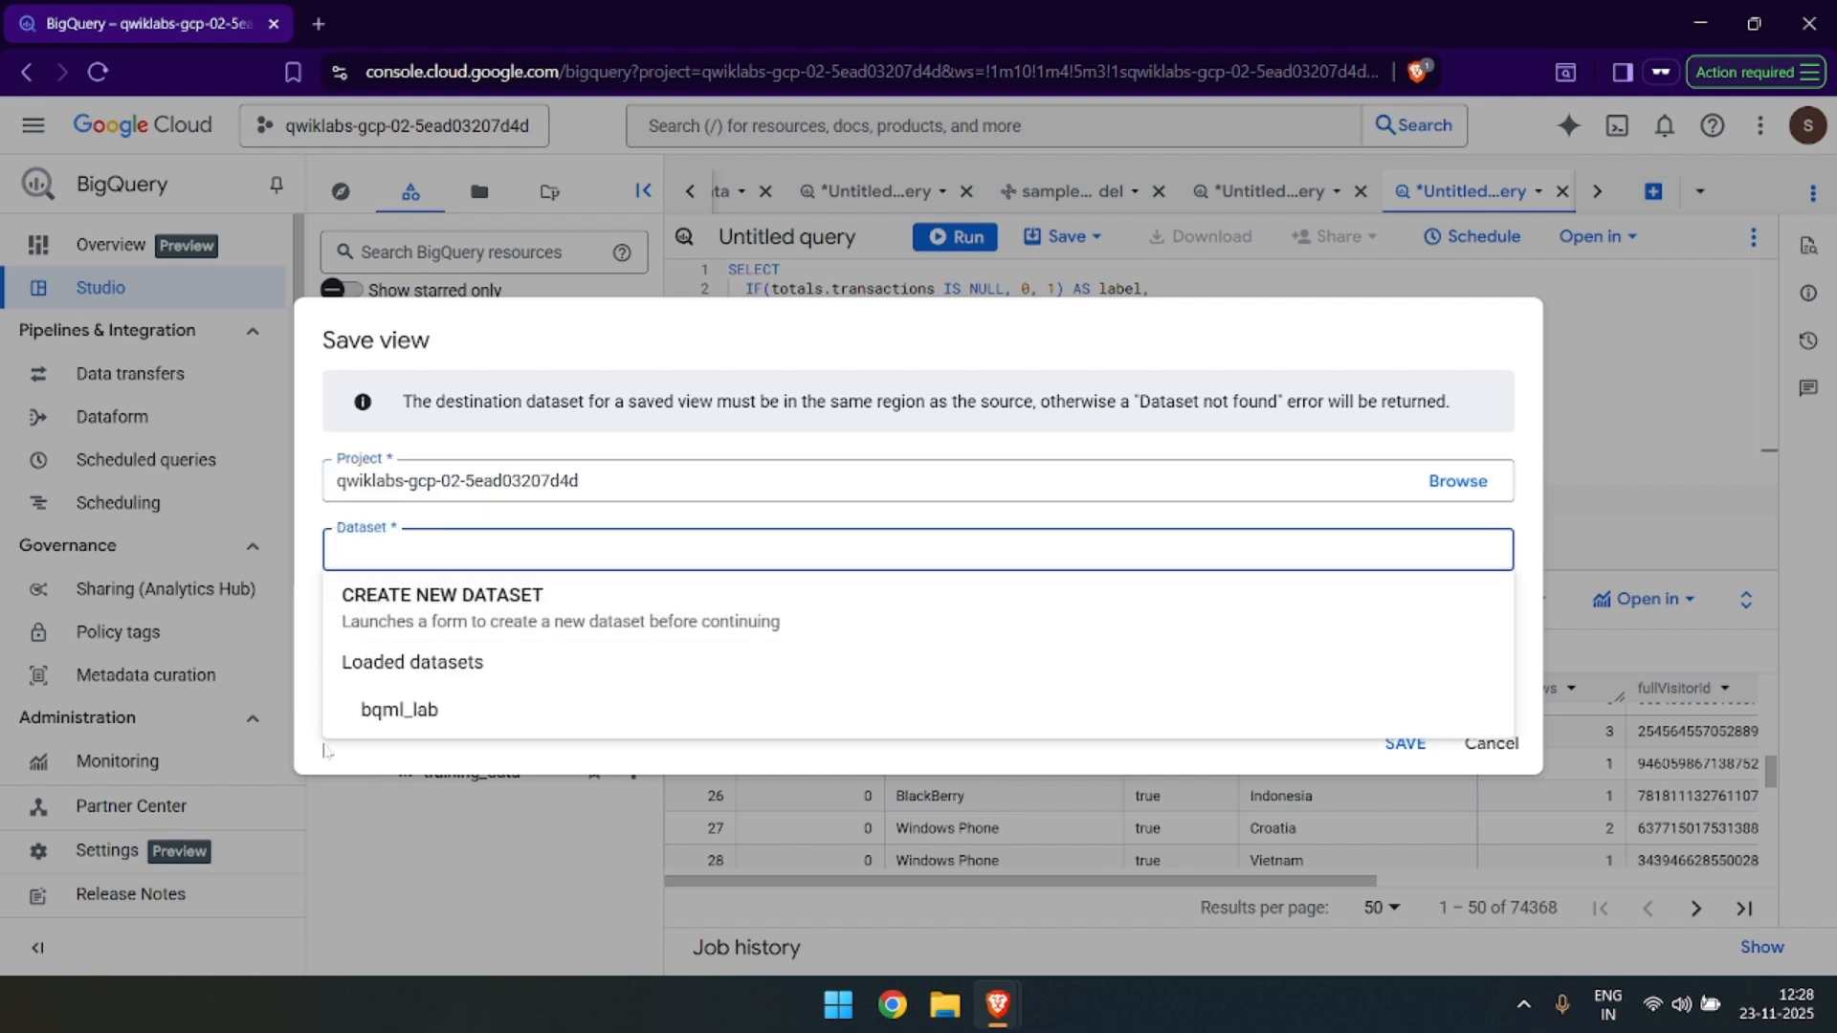
{"action": "left_click", "coordinate": [473, 715]}
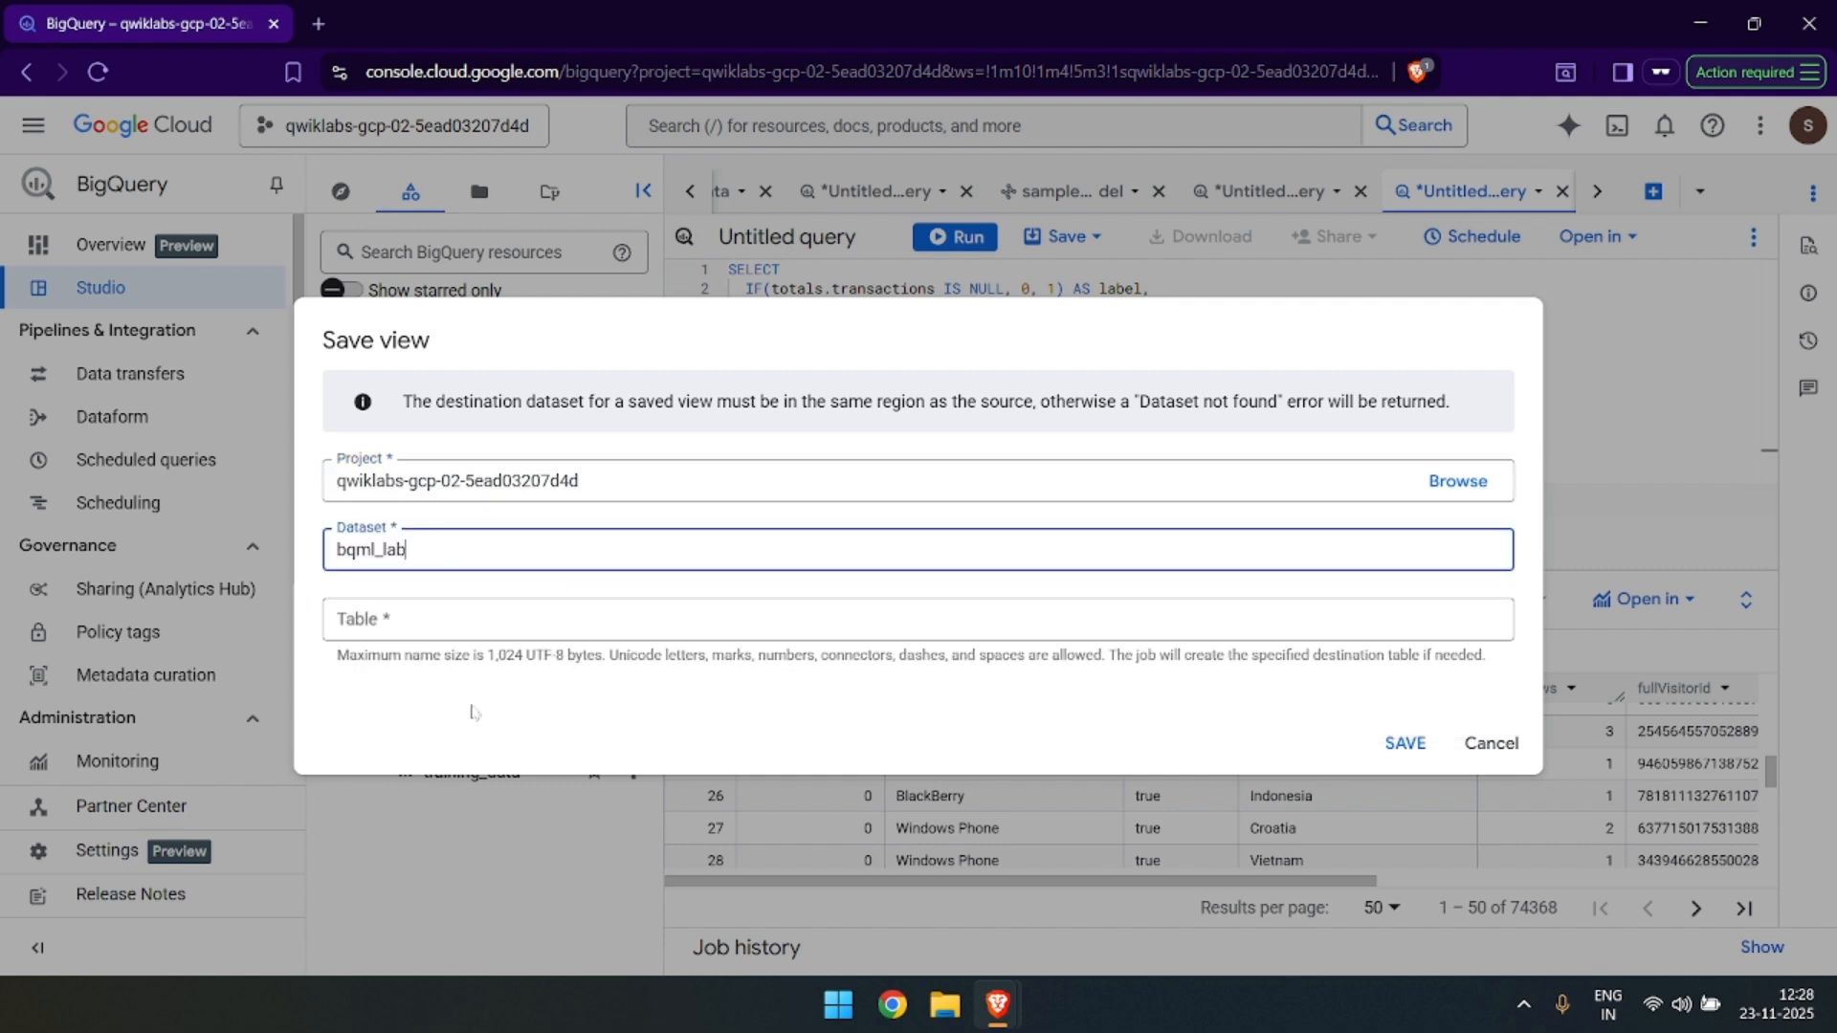
{"action": "left_click", "coordinate": [437, 601]}
{"action": "key", "text": "ctrl+v"}
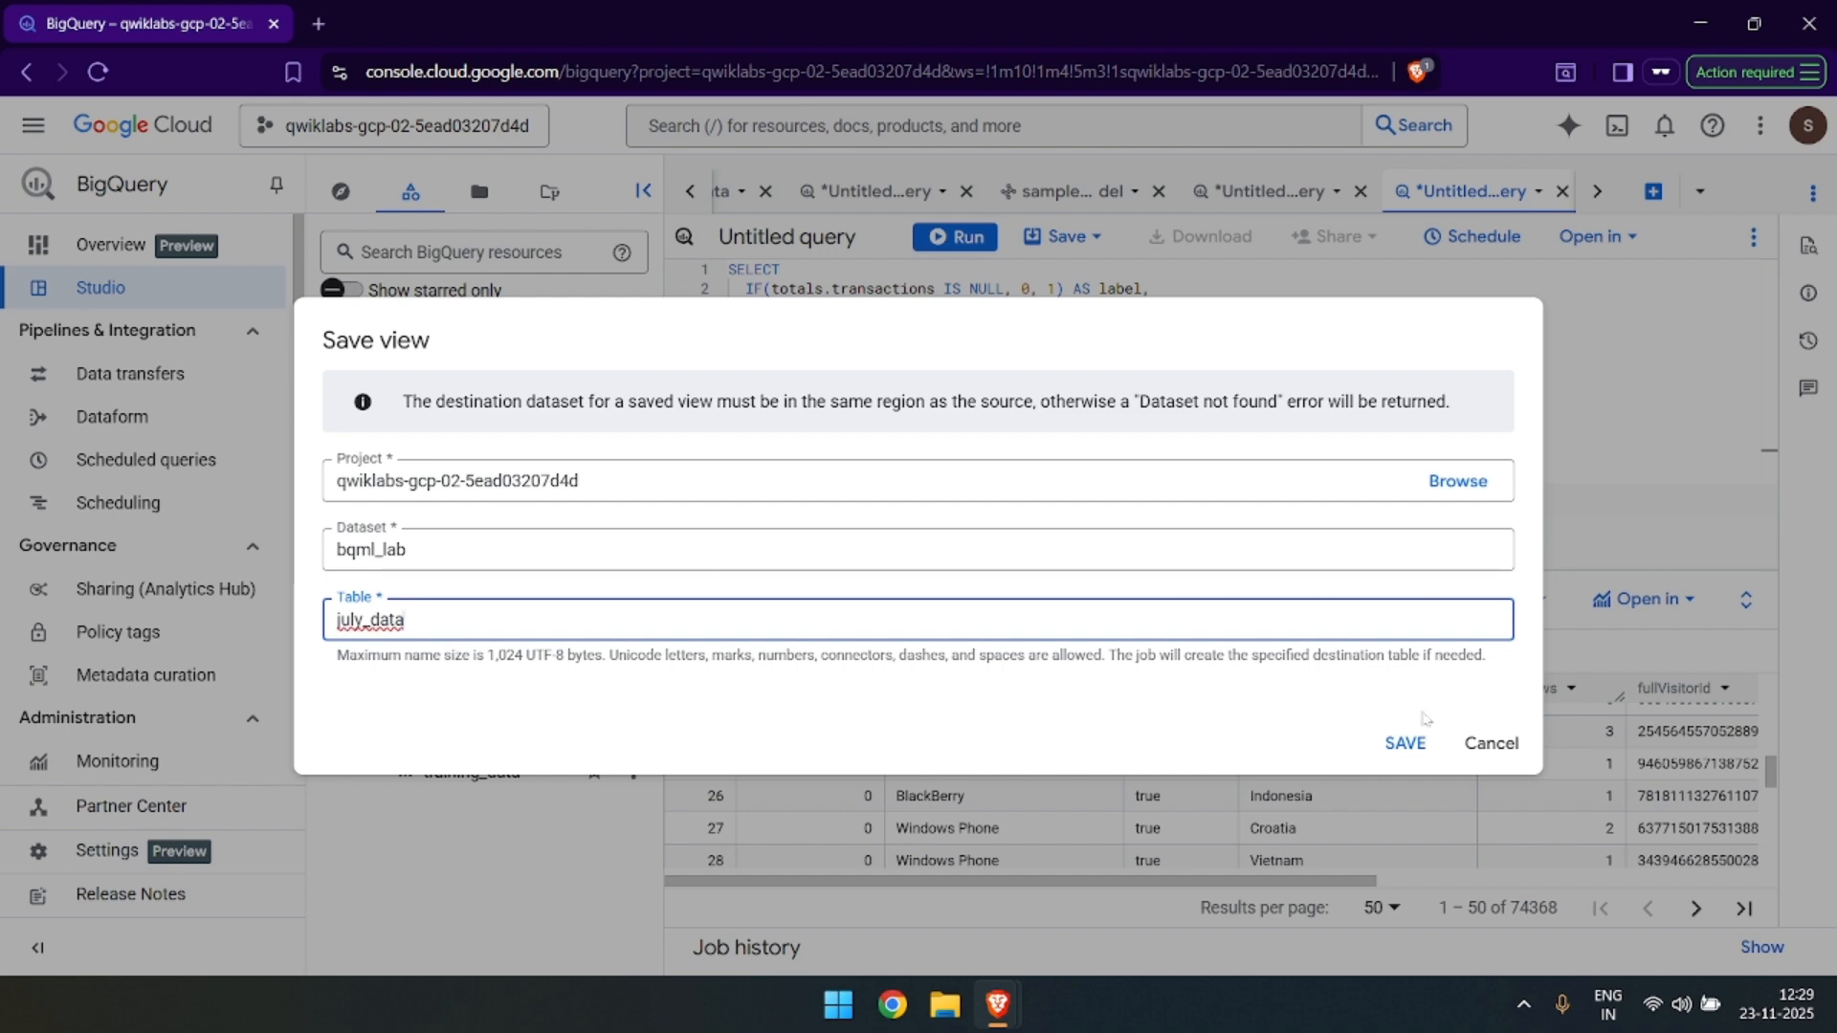
{"action": "left_click", "coordinate": [1406, 743]}
Copy the predicted purchases per country query from the lab page and paste it into a new SQL query in BigQuery.
{"action": "key", "text": "alt+Tab"}
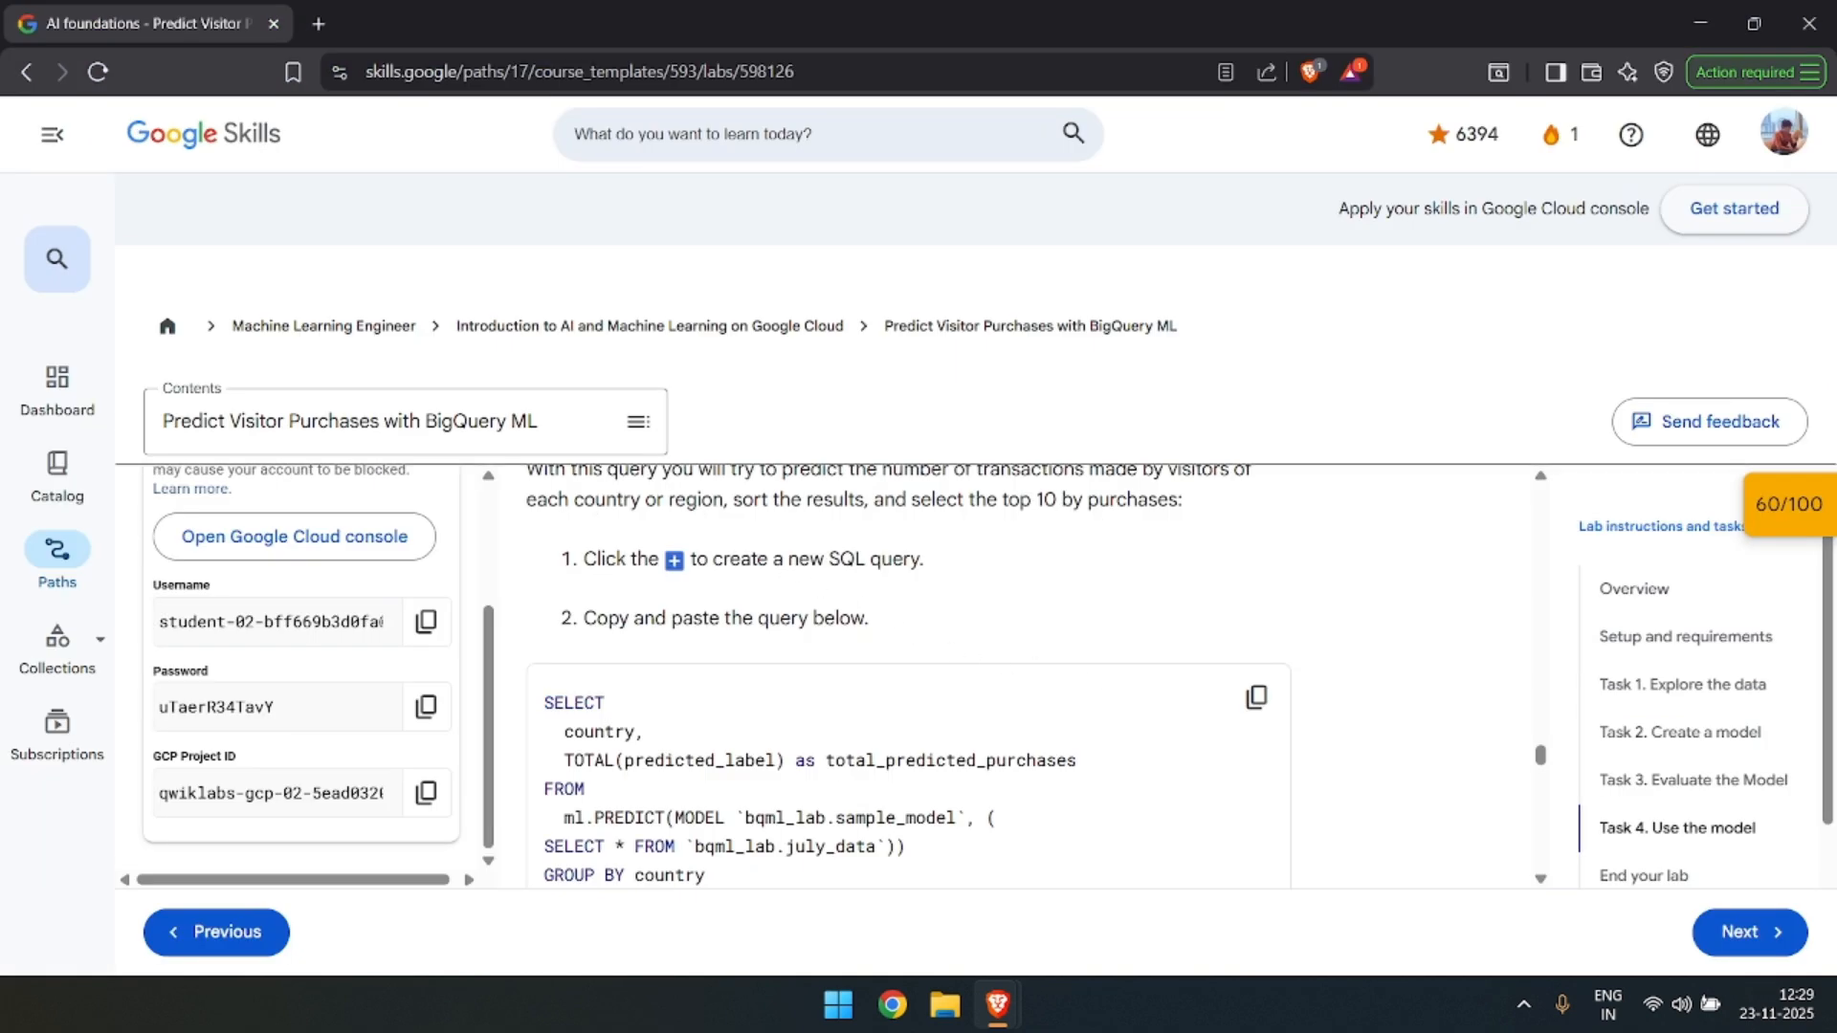
{"action": "scroll", "coordinate": [985, 660], "scroll_direction": "down", "scroll_amount": 1}
{"action": "left_click_drag", "start_coordinate": [783, 815], "coordinate": [564, 582]}
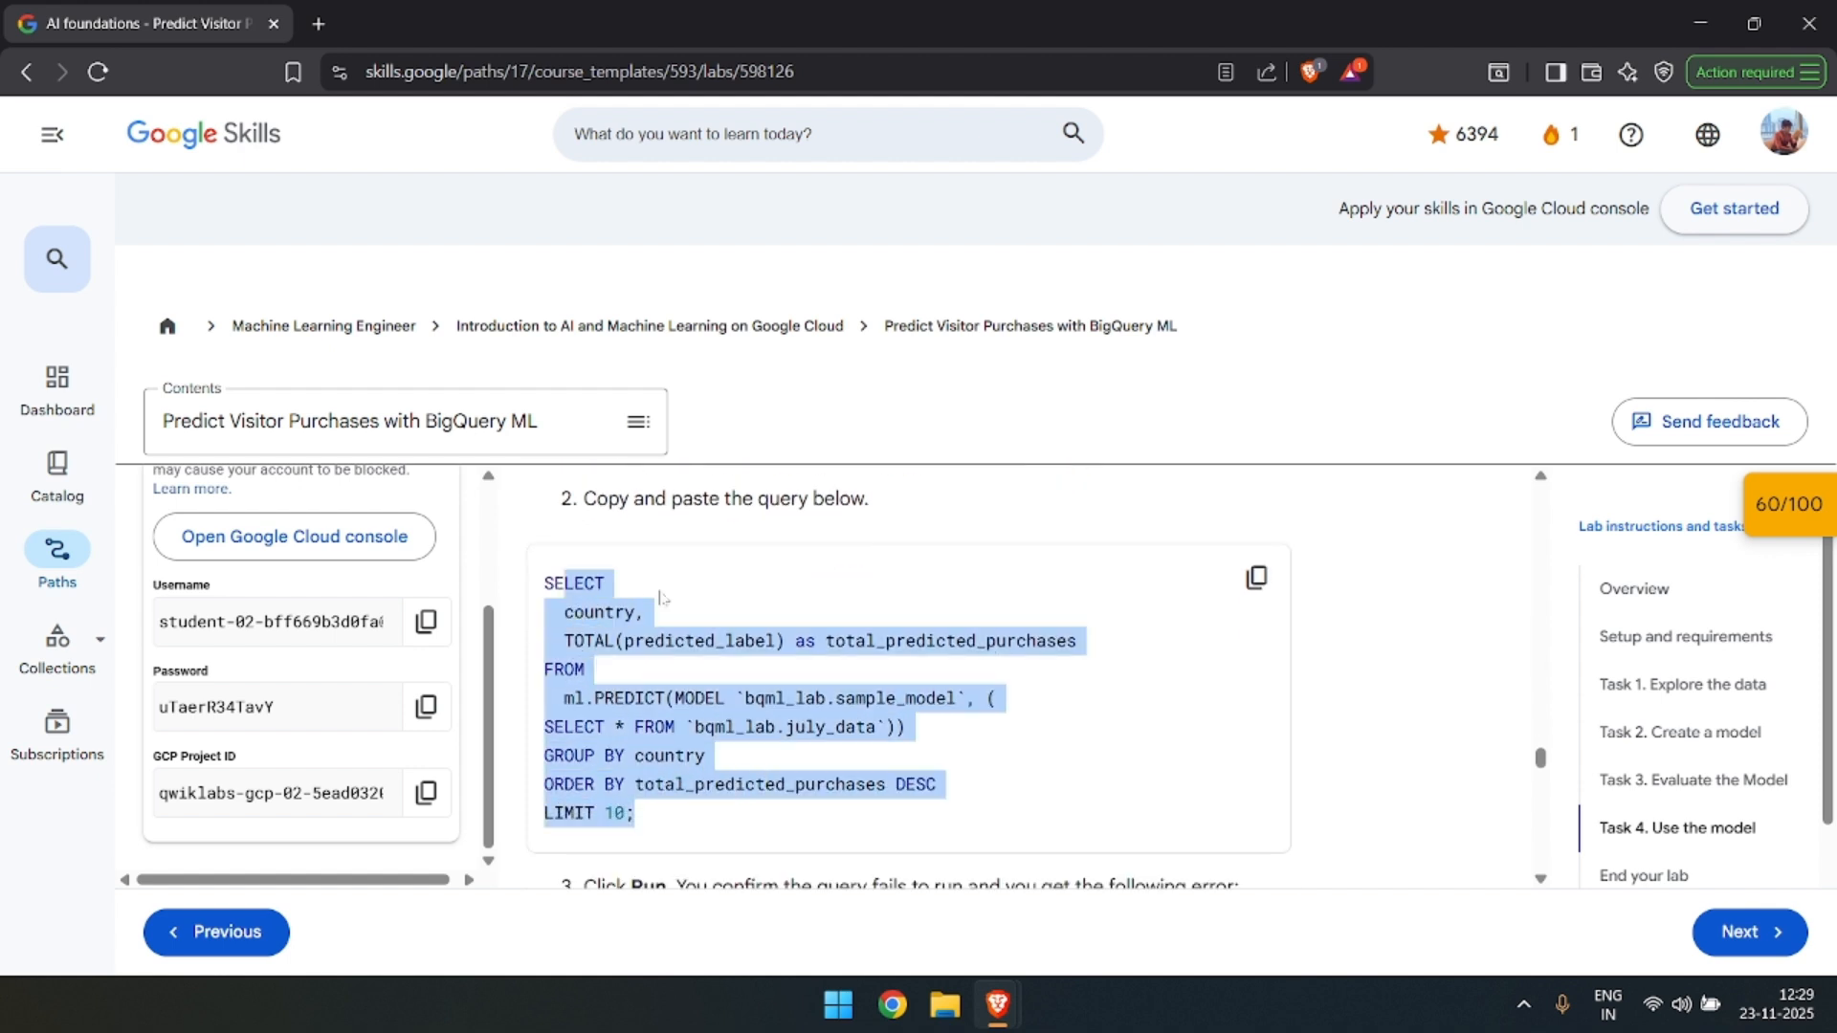
{"action": "left_click", "coordinate": [660, 598]}
{"action": "left_click", "coordinate": [1253, 581]}
{"action": "key", "text": "alt+Tab"}
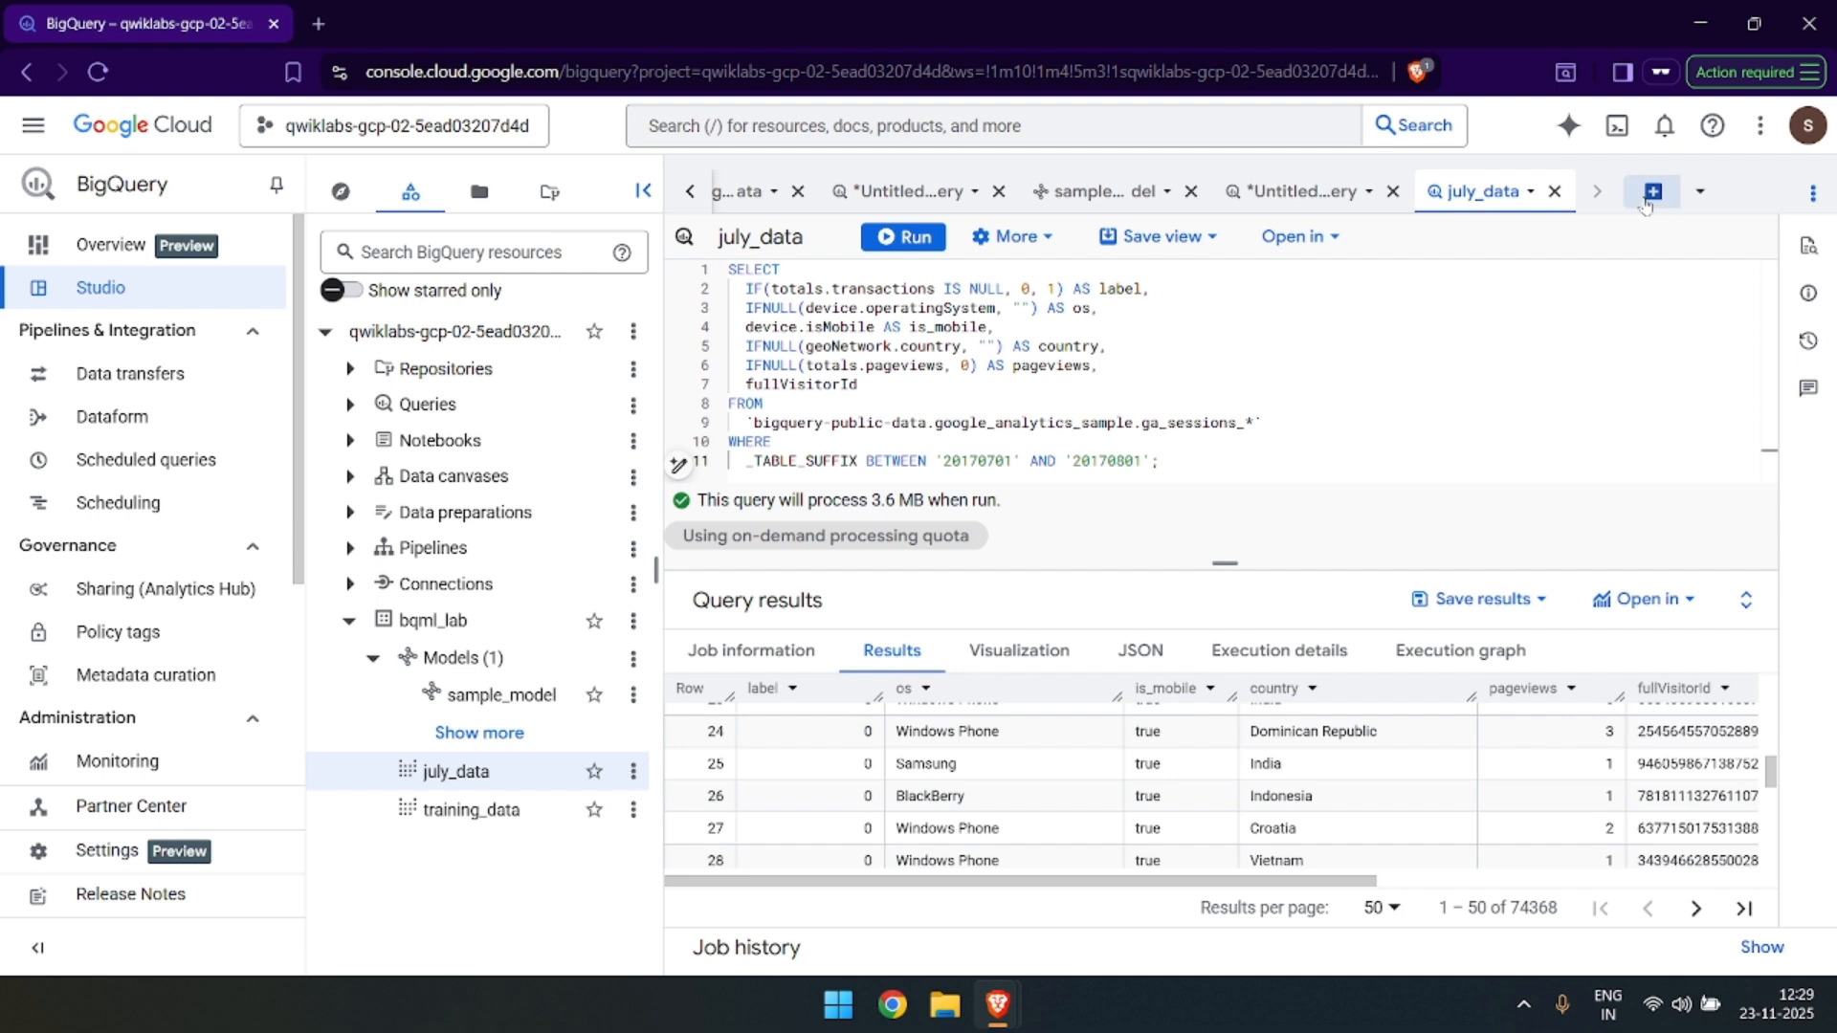
{"action": "left_click", "coordinate": [1652, 192]}
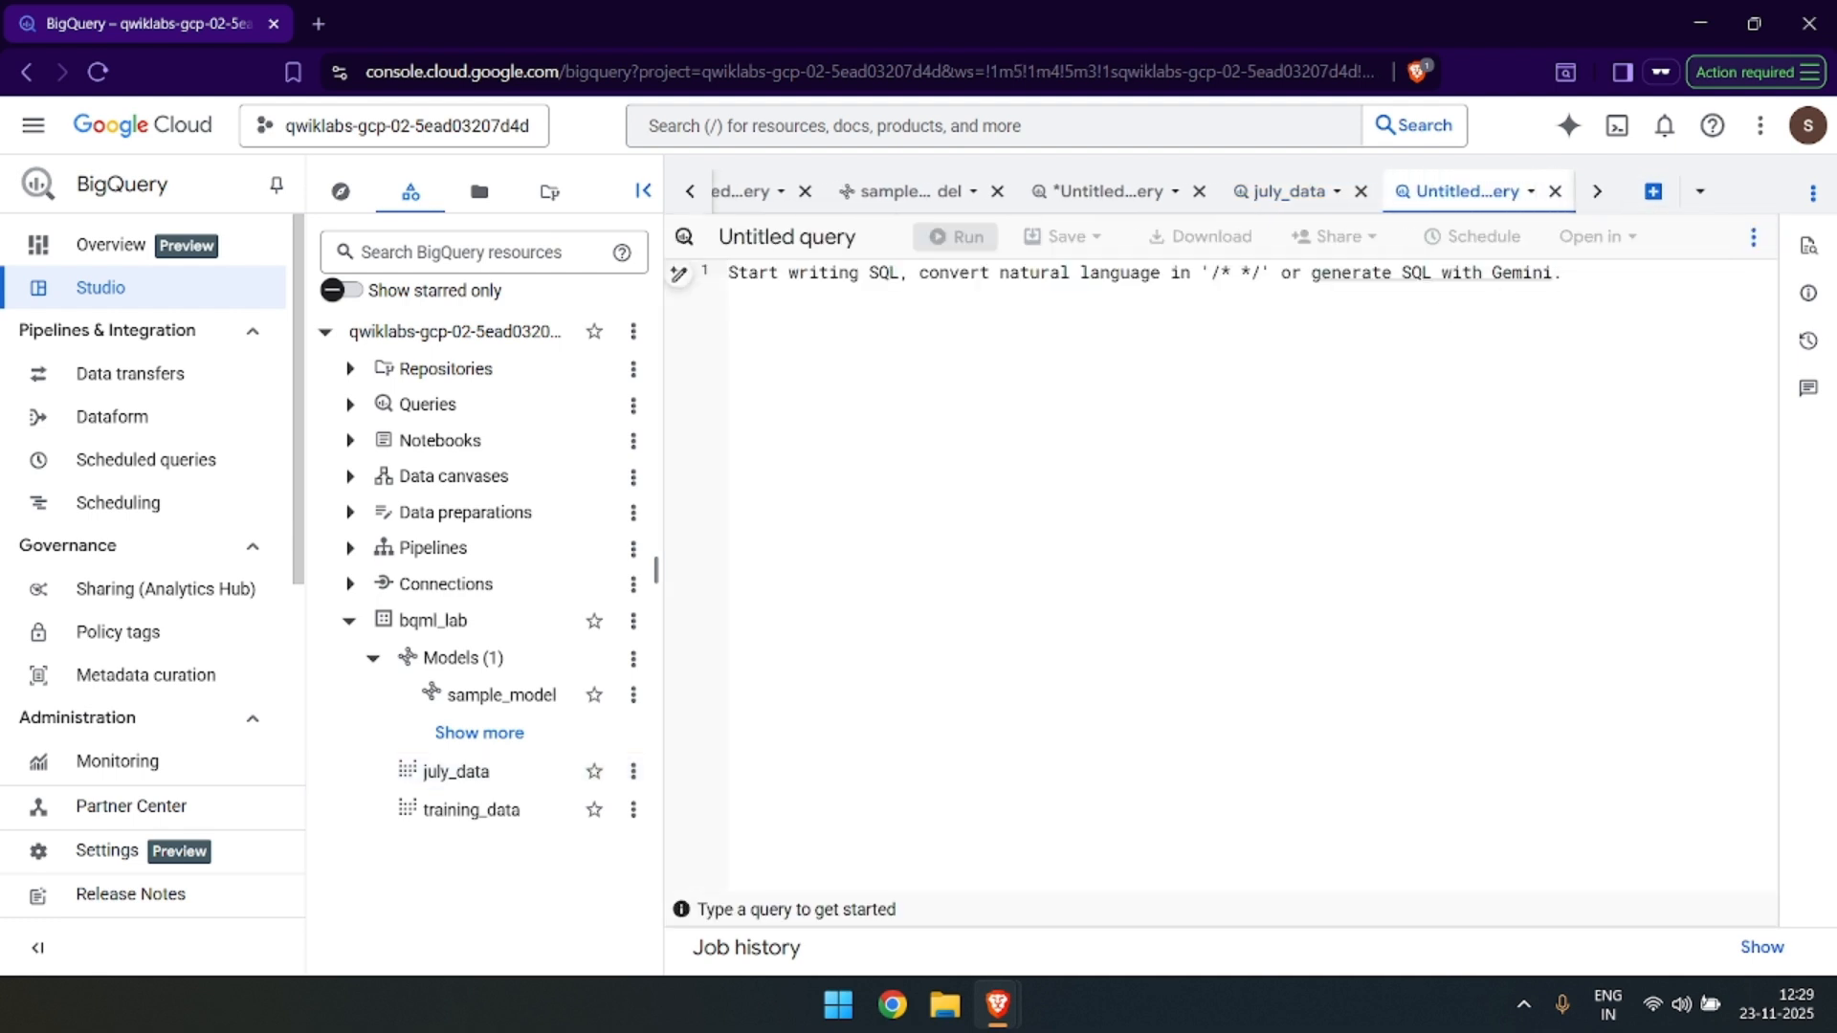
{"action": "key", "text": "ctrl+v"}
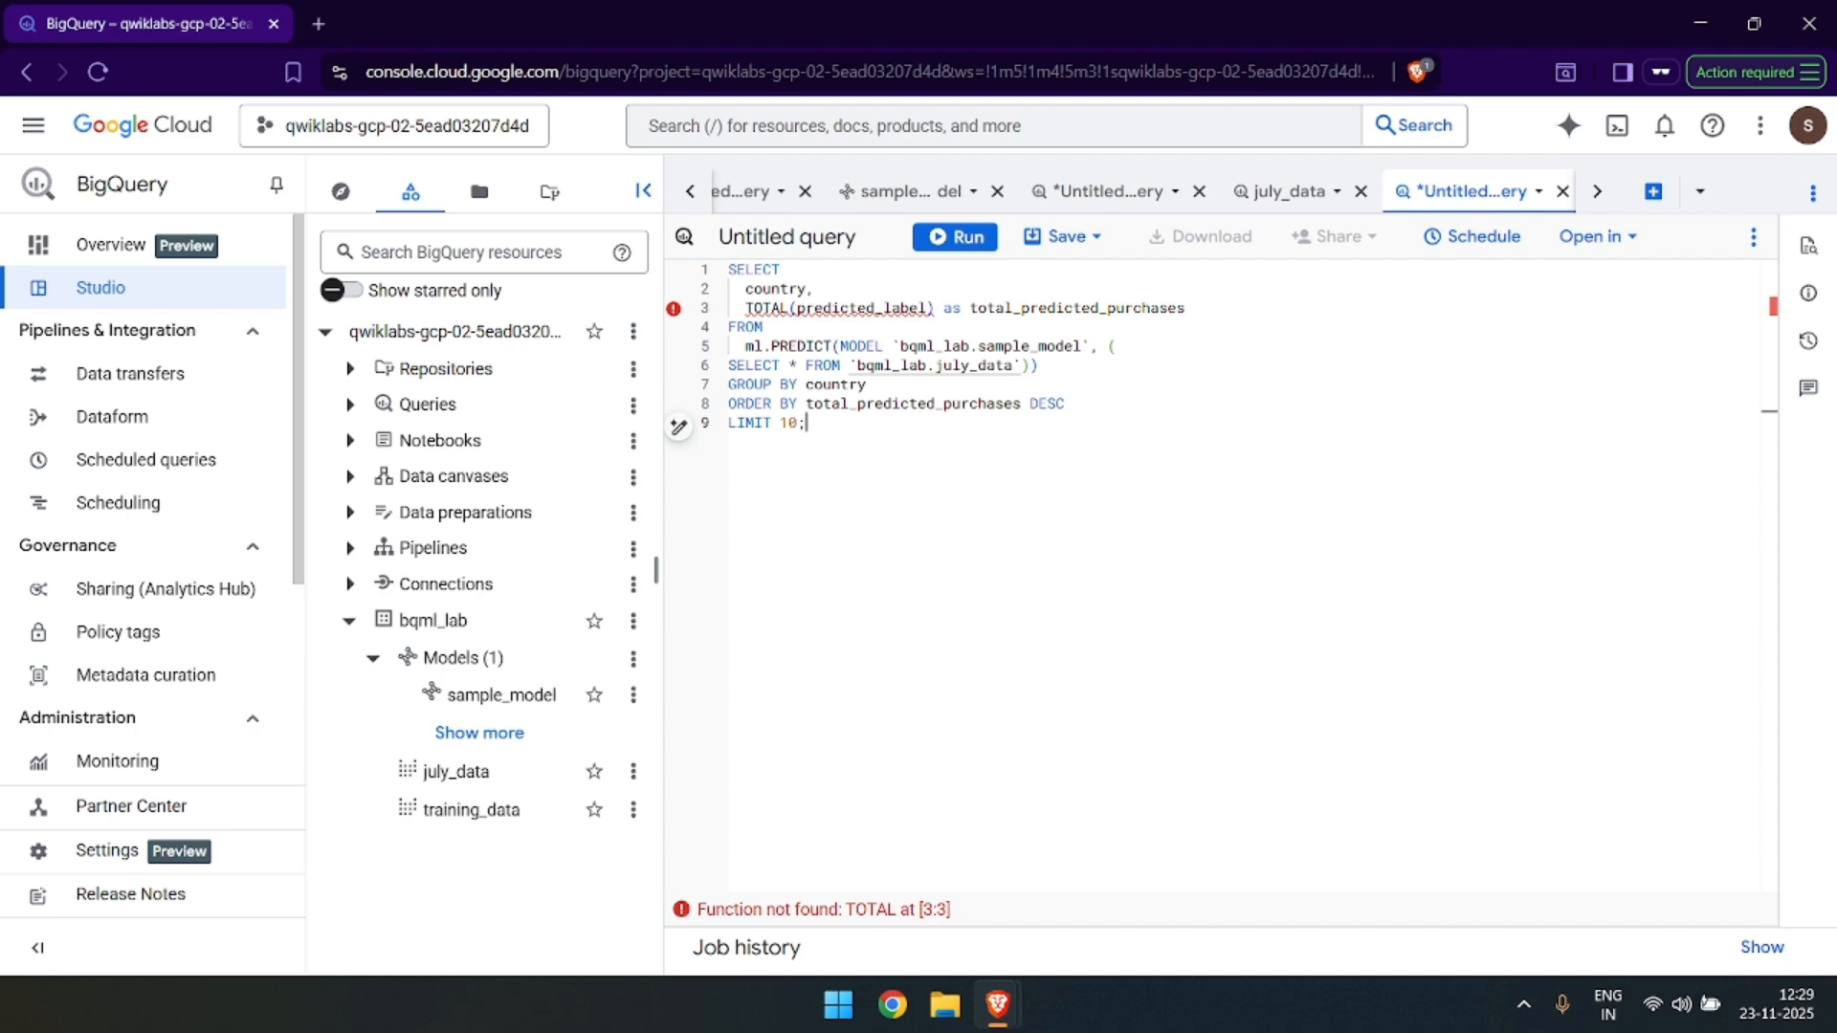
Check the lab's run instruction, then try to run the prediction query with only july_data selected.
{"action": "double_click", "coordinate": [974, 366]}
{"action": "key", "text": "alt+Tab"}
{"action": "scroll", "coordinate": [918, 660], "scroll_direction": "down", "scroll_amount": 5}
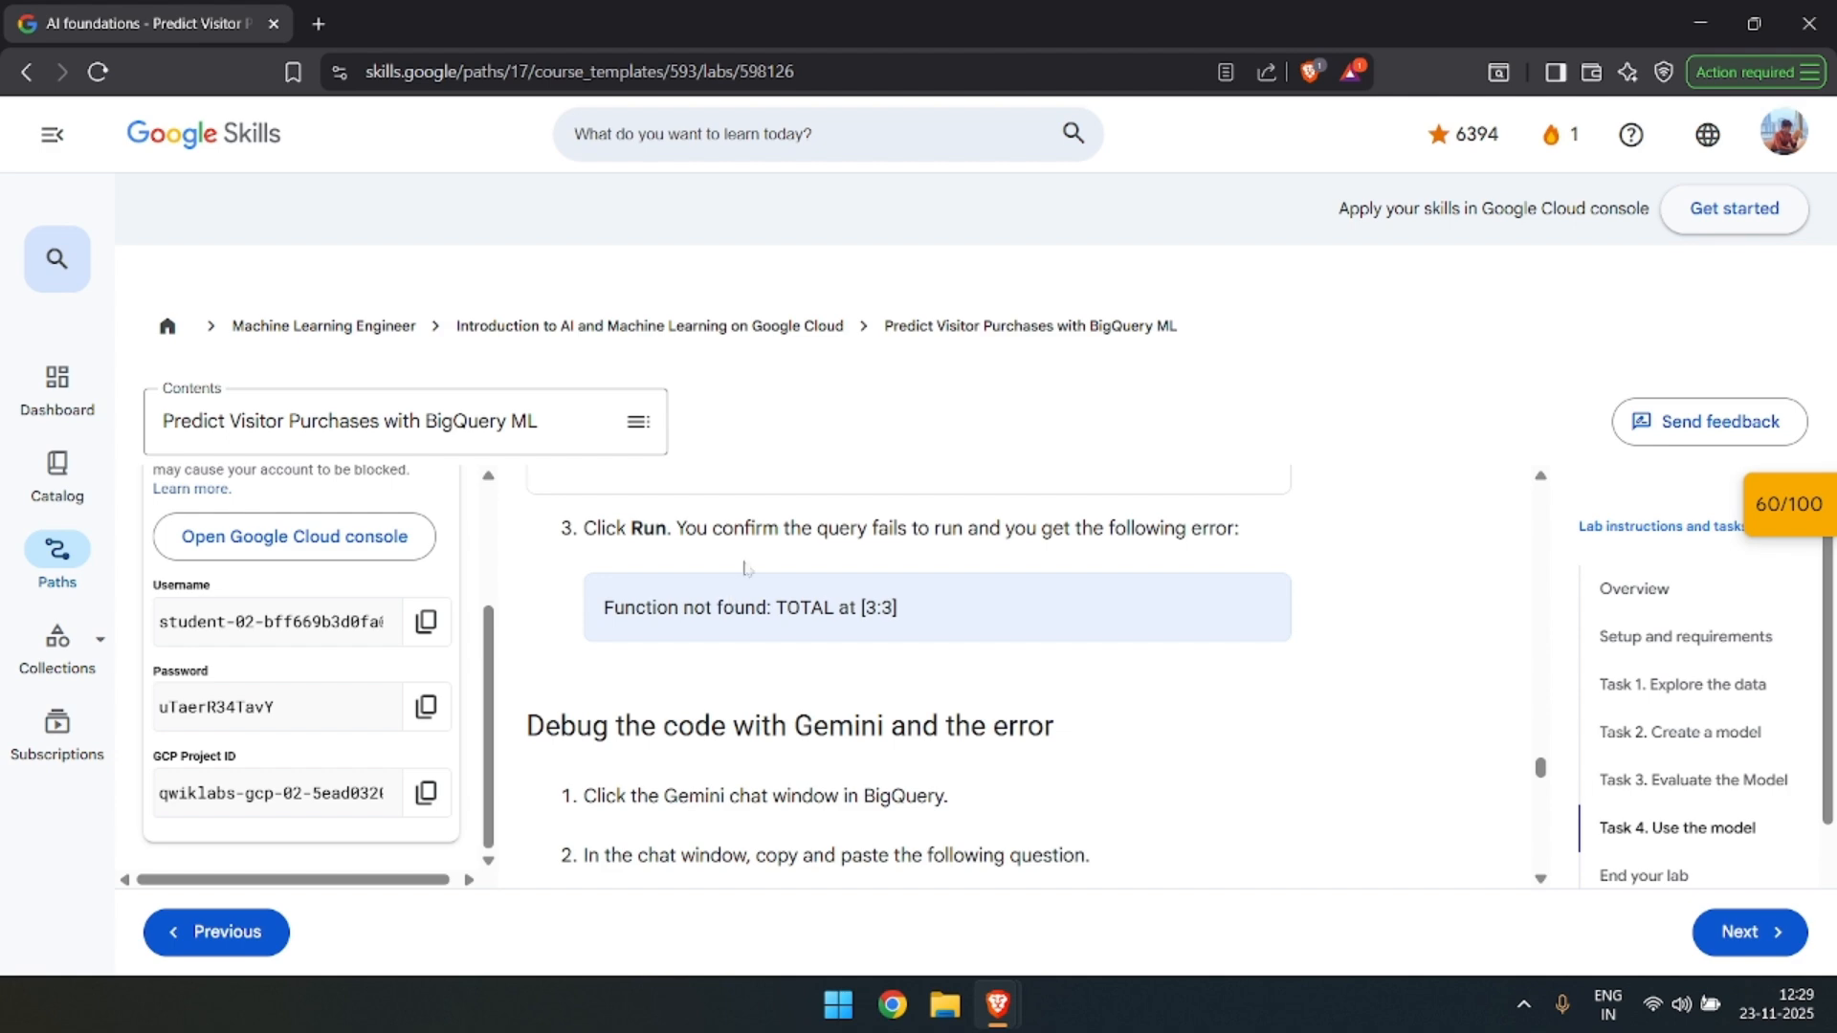
{"action": "key", "text": "alt+Tab"}
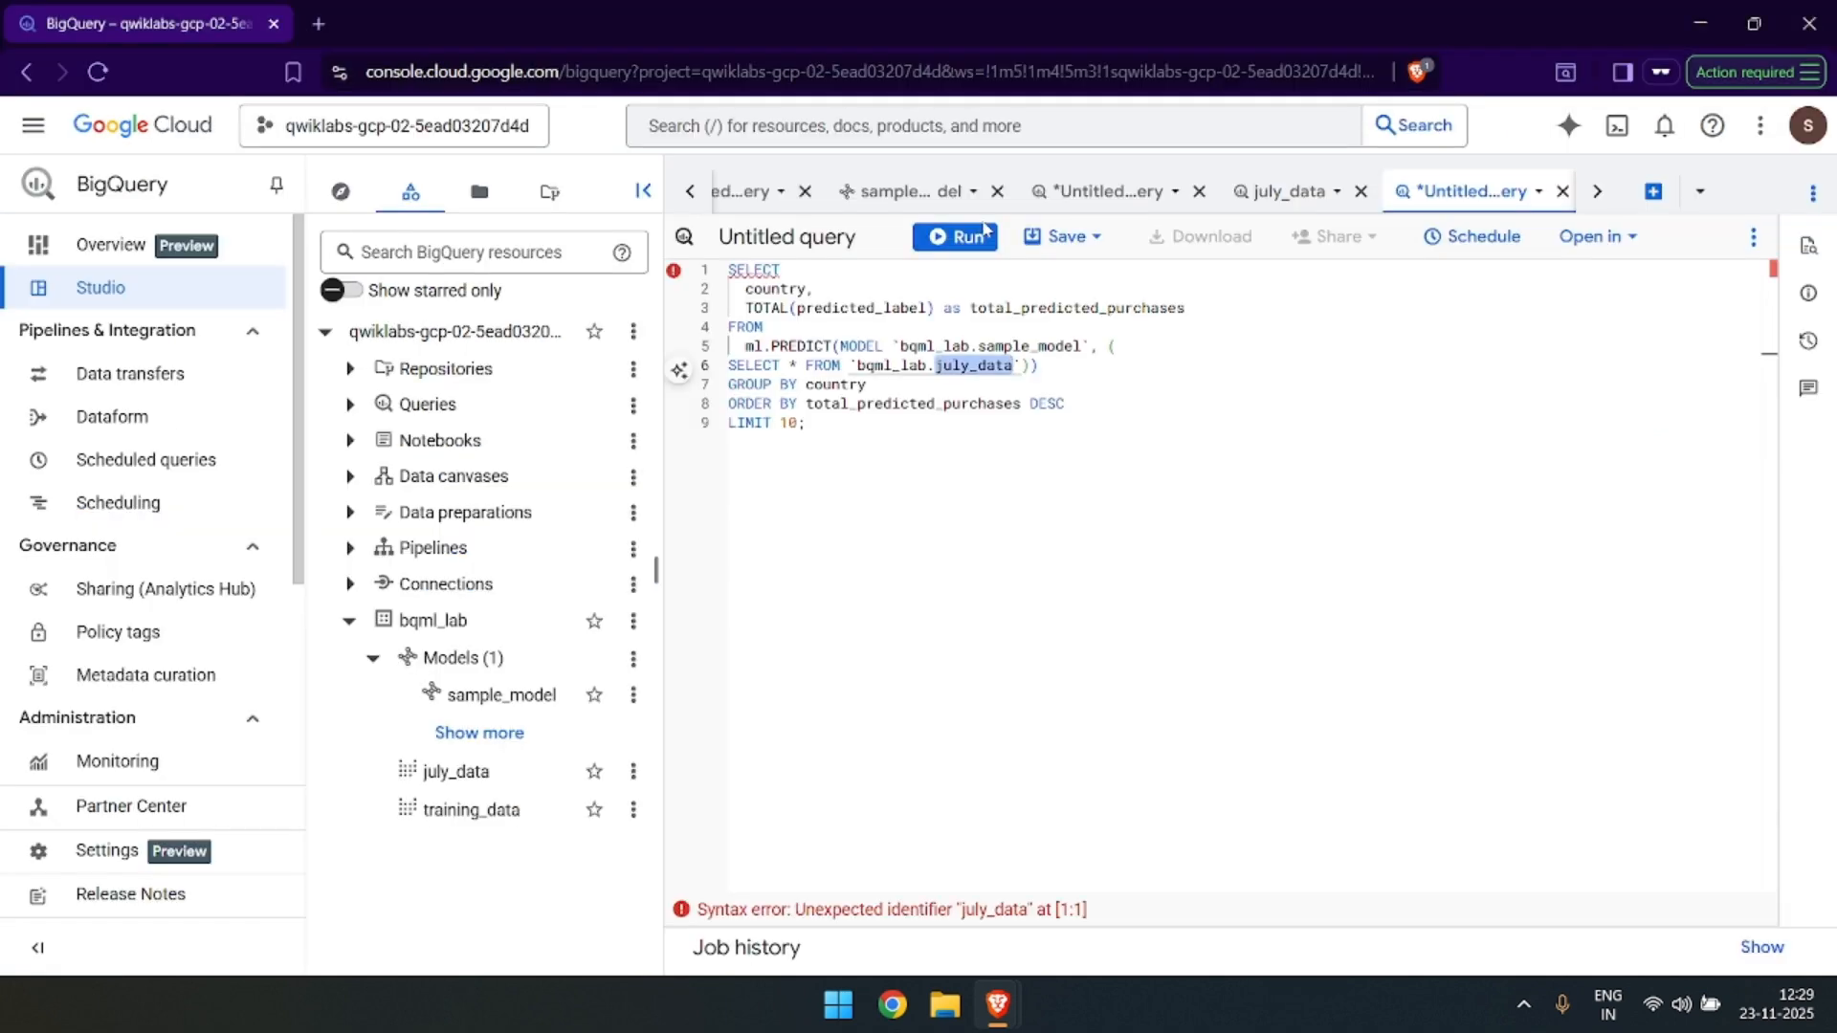
{"action": "key", "text": "ctrl+Return"}
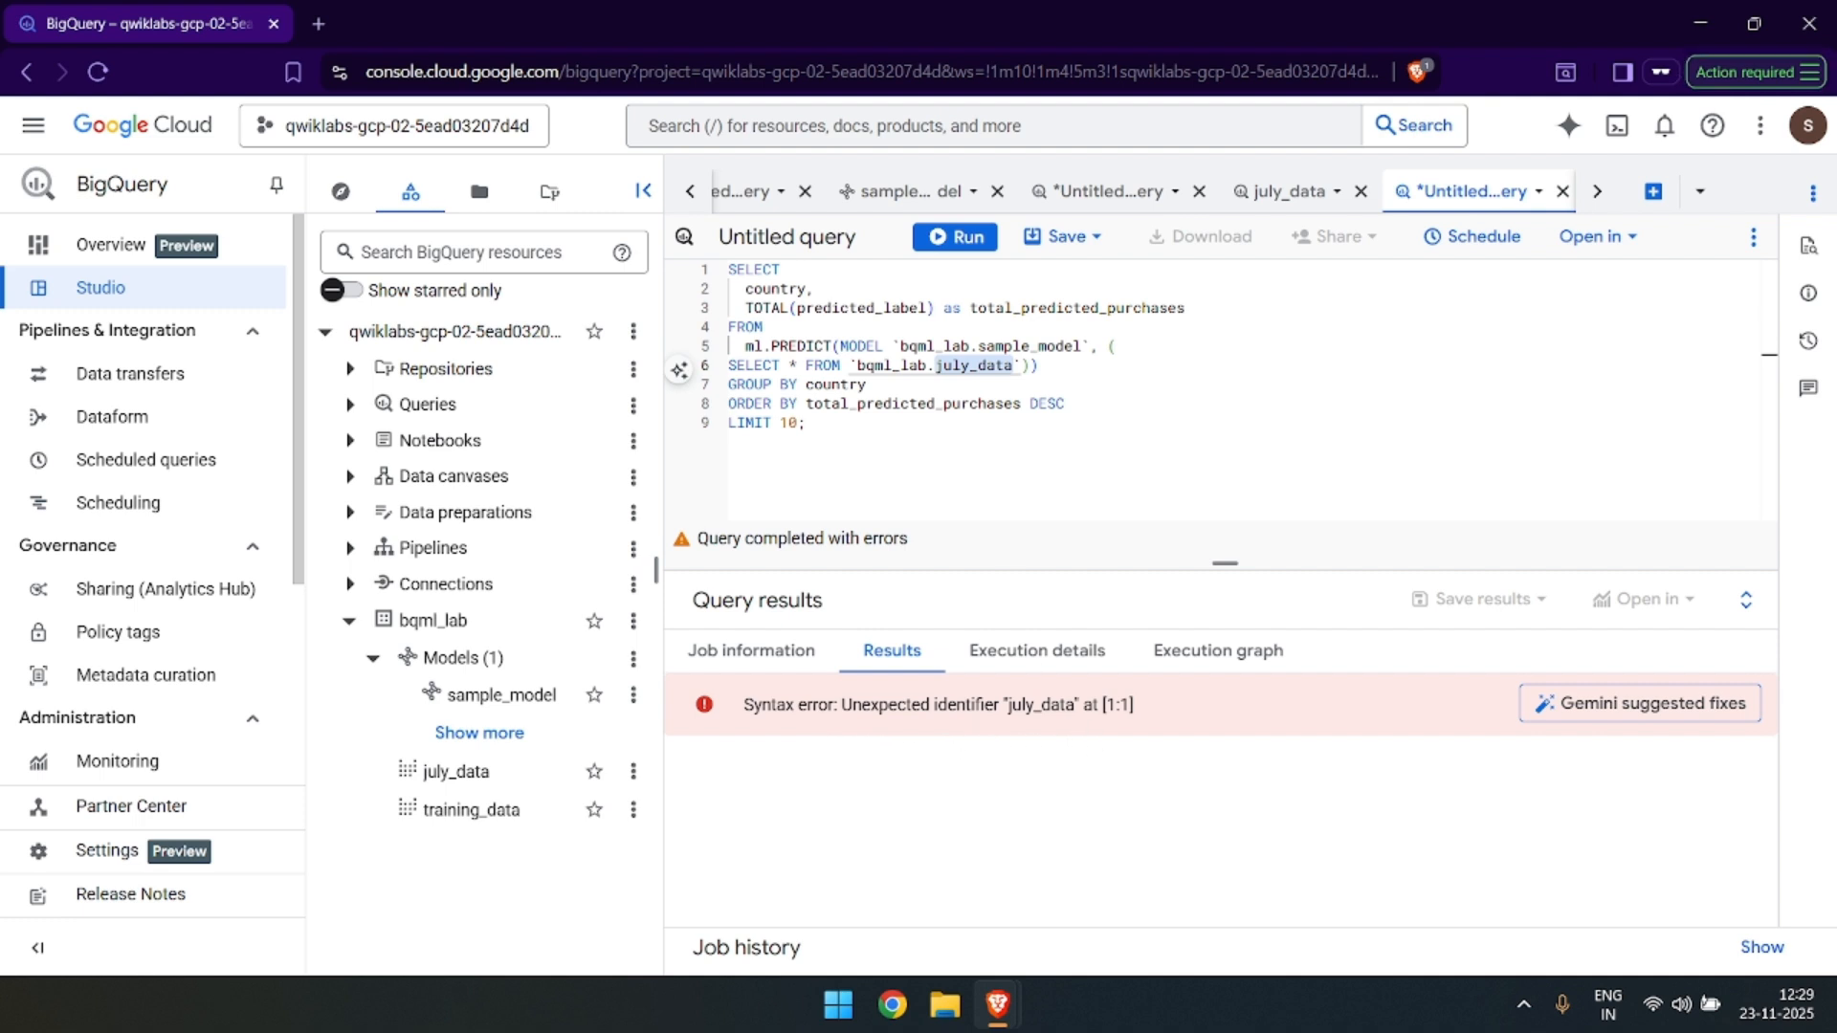
Clear the july_data text selection and run the entire prediction query.
{"action": "left_click", "coordinate": [866, 384]}
{"action": "left_click", "coordinate": [996, 366]}
{"action": "double_click", "coordinate": [996, 365]}
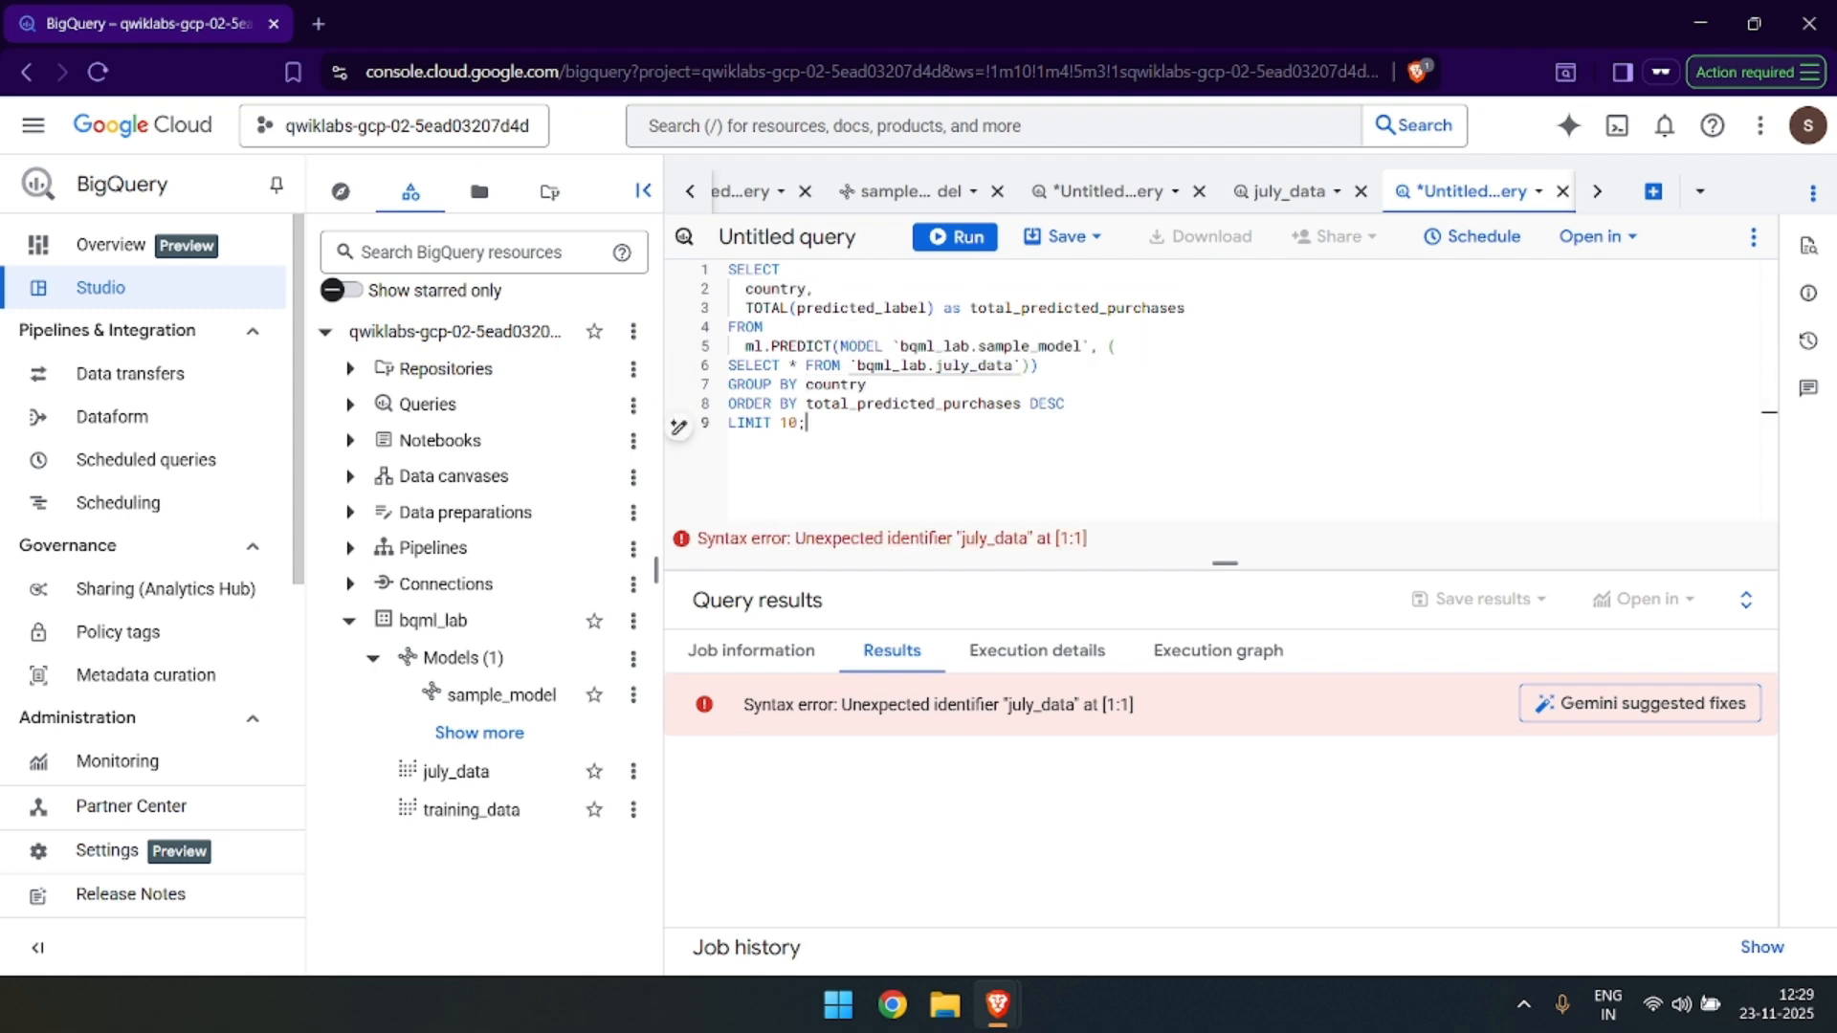
{"action": "key", "text": "ctrl+a"}
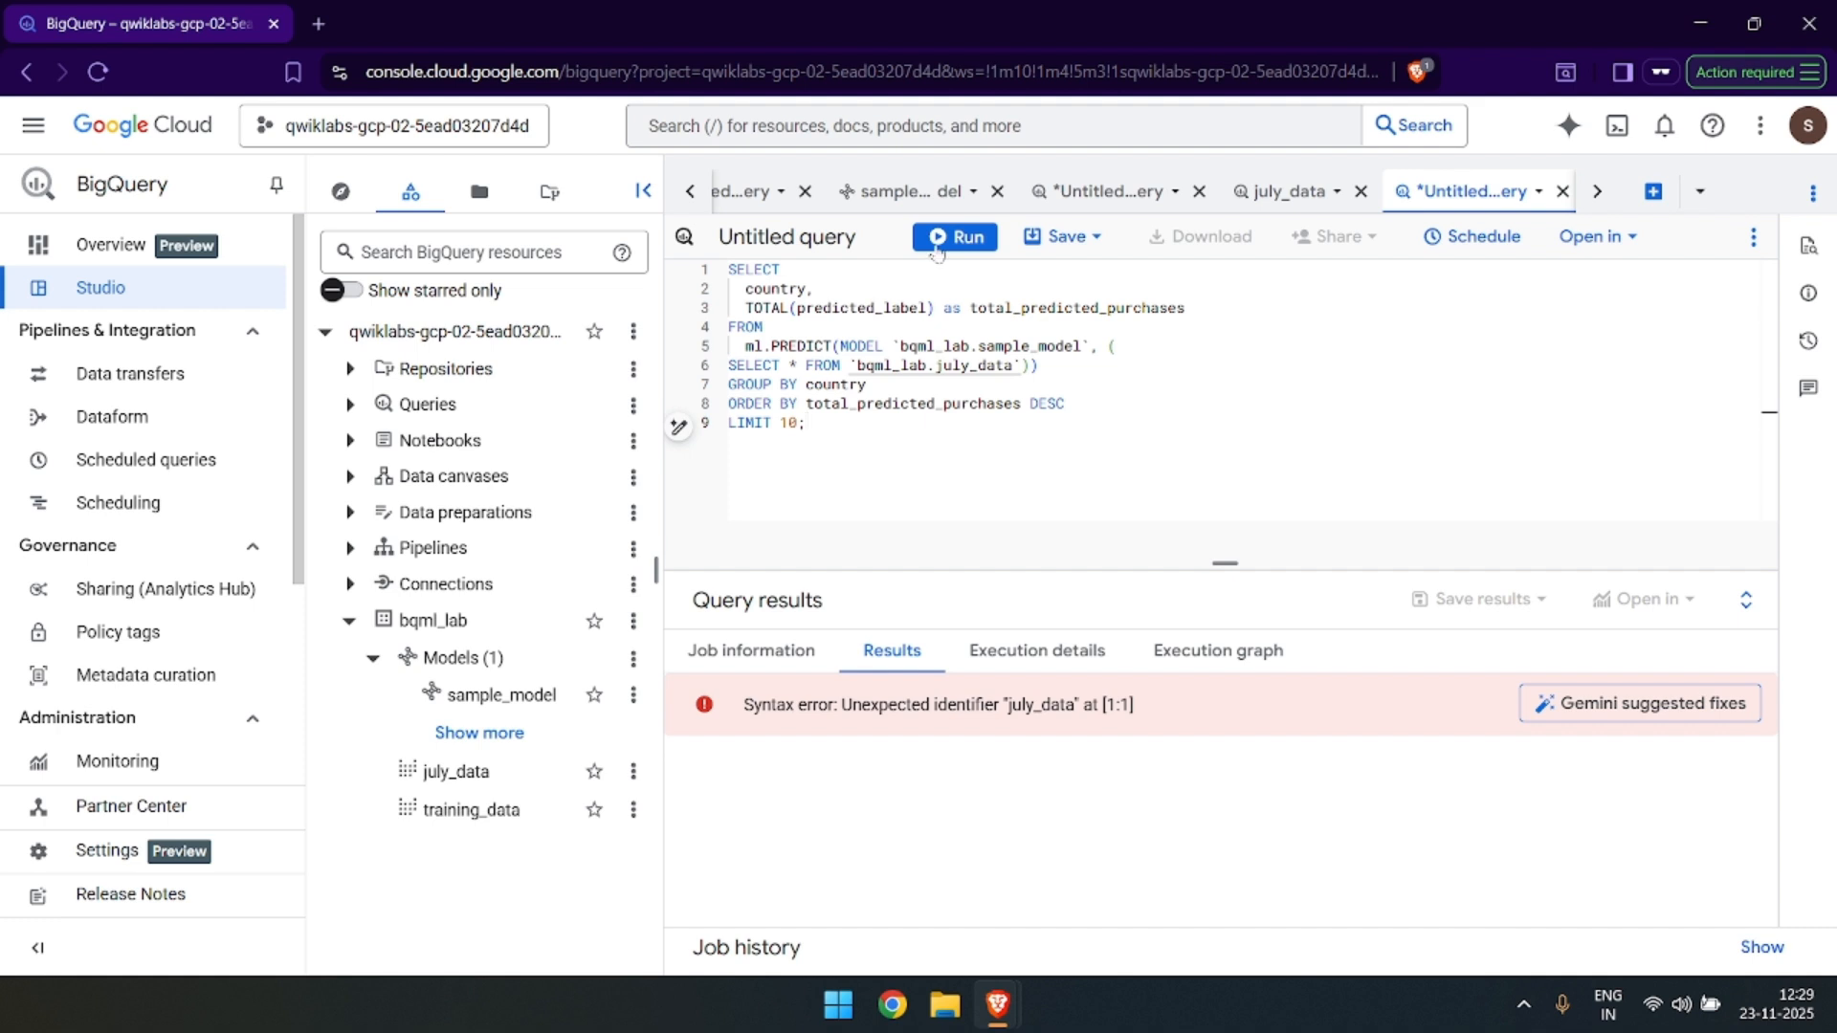
{"action": "left_click", "coordinate": [943, 247]}
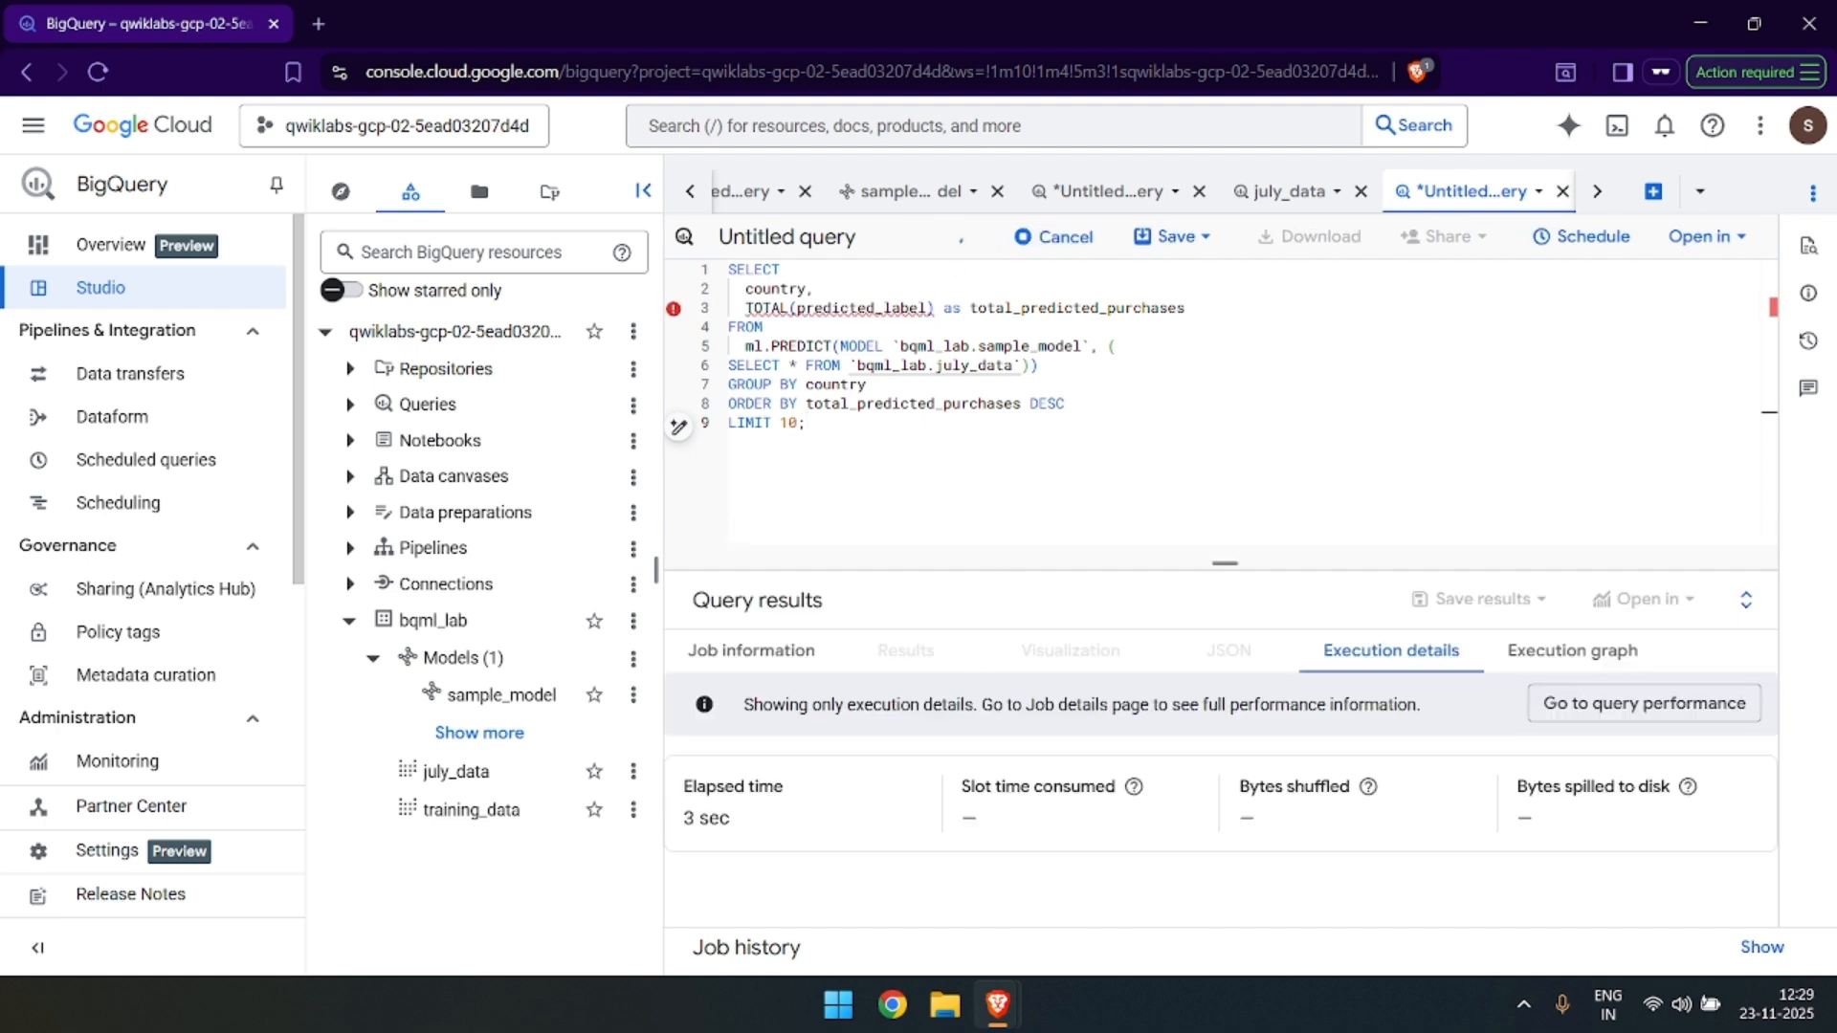
Compare the query's error in BigQuery with the expected error described on the lab page.
{"action": "key", "text": "alt+Tab"}
{"action": "scroll", "coordinate": [988, 601], "scroll_direction": "down", "scroll_amount": 1}
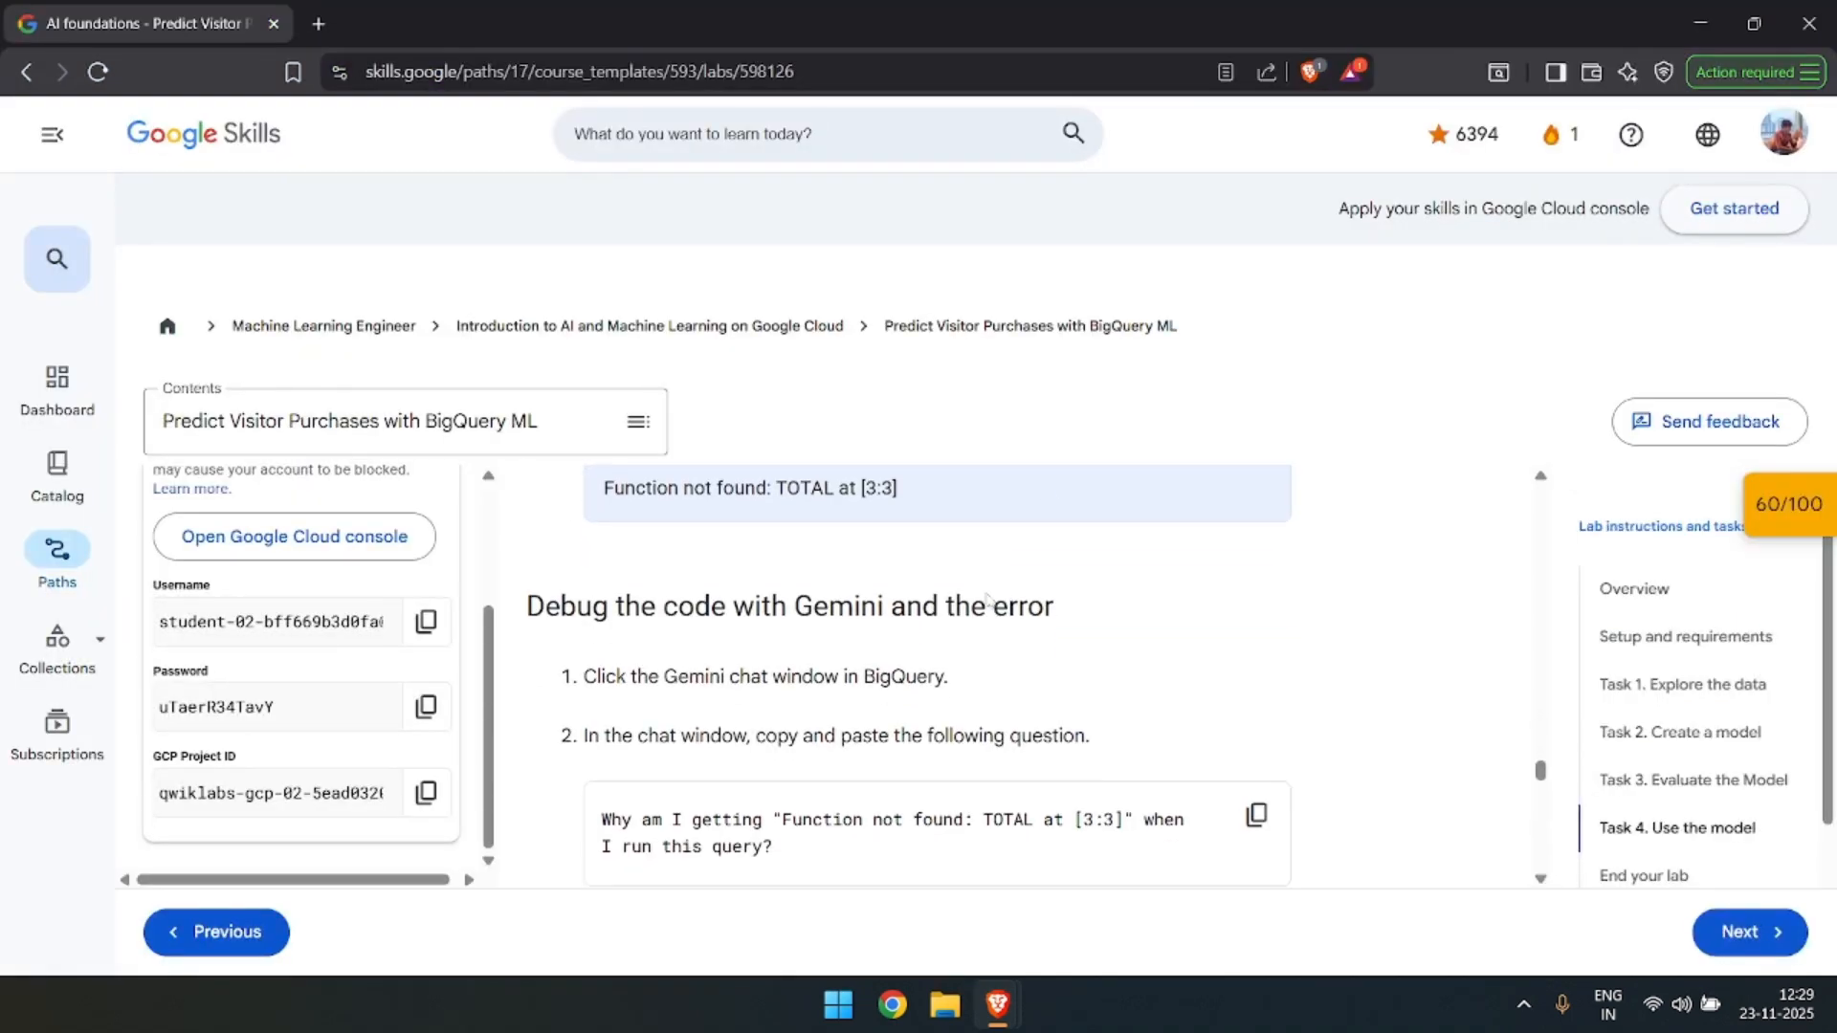
{"action": "scroll", "coordinate": [959, 598], "scroll_direction": "up", "scroll_amount": 1}
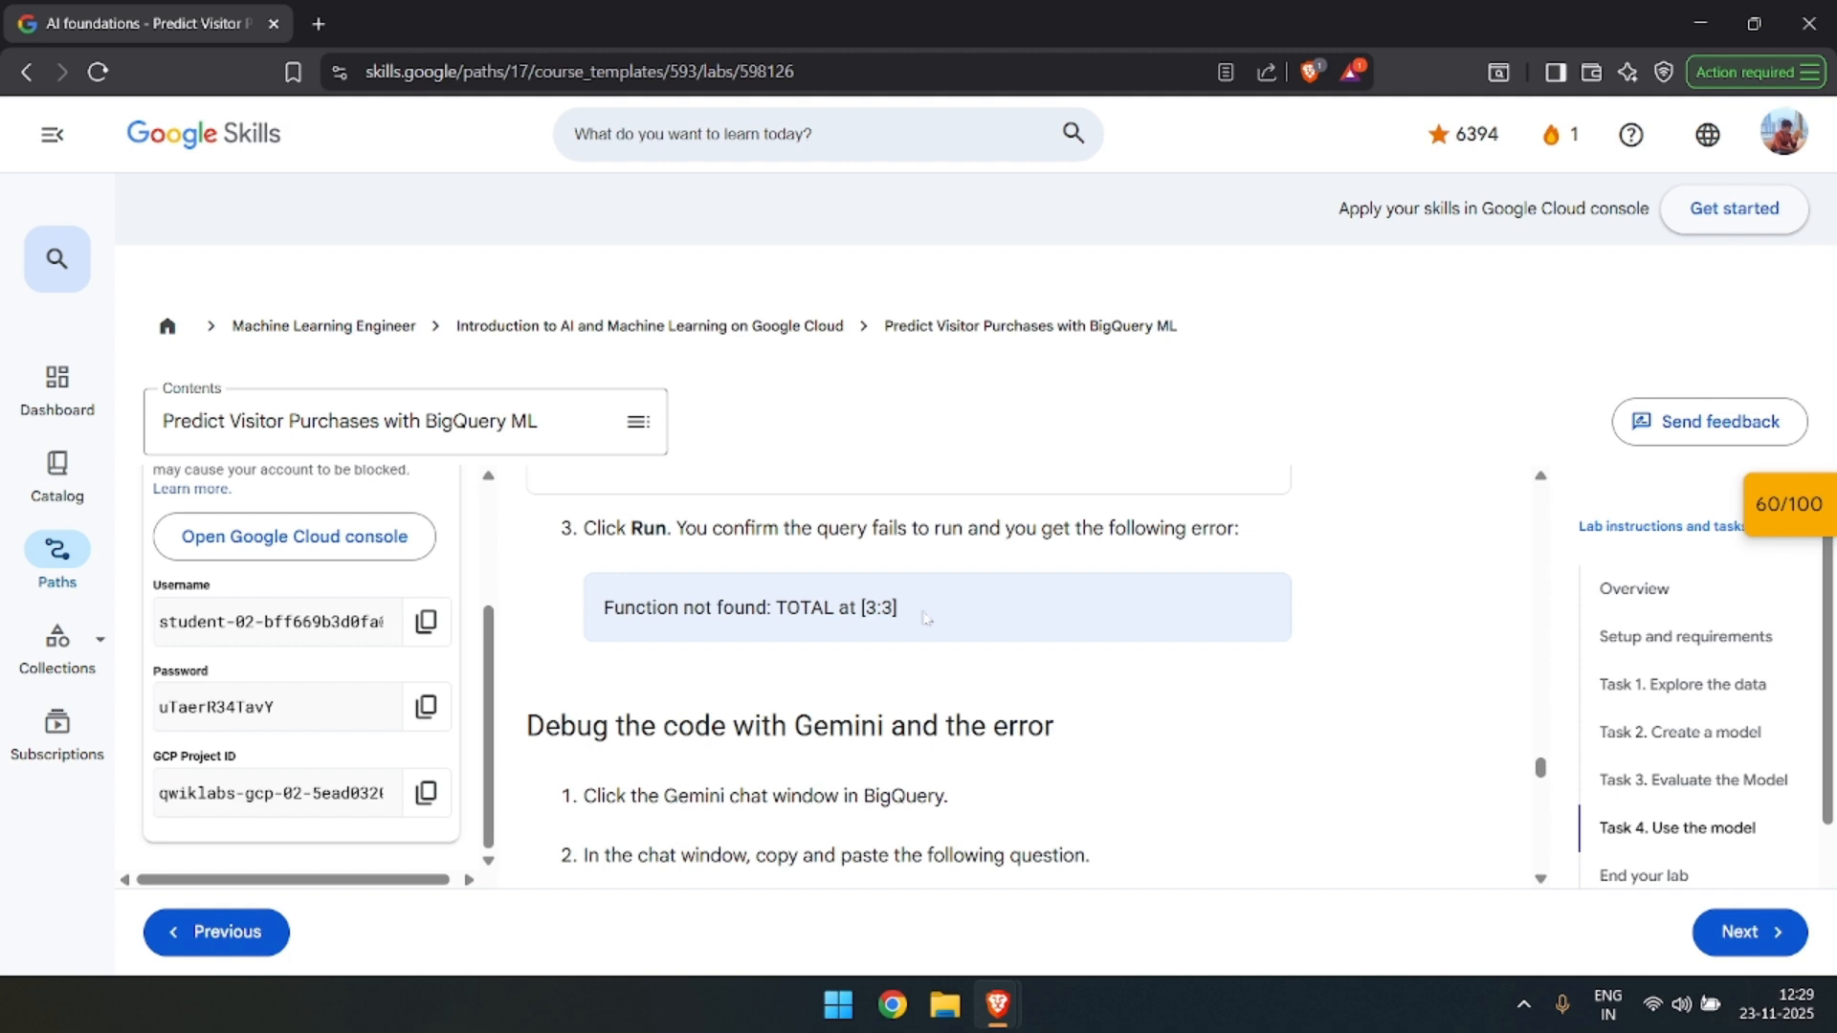
{"action": "key", "text": "alt+Tab"}
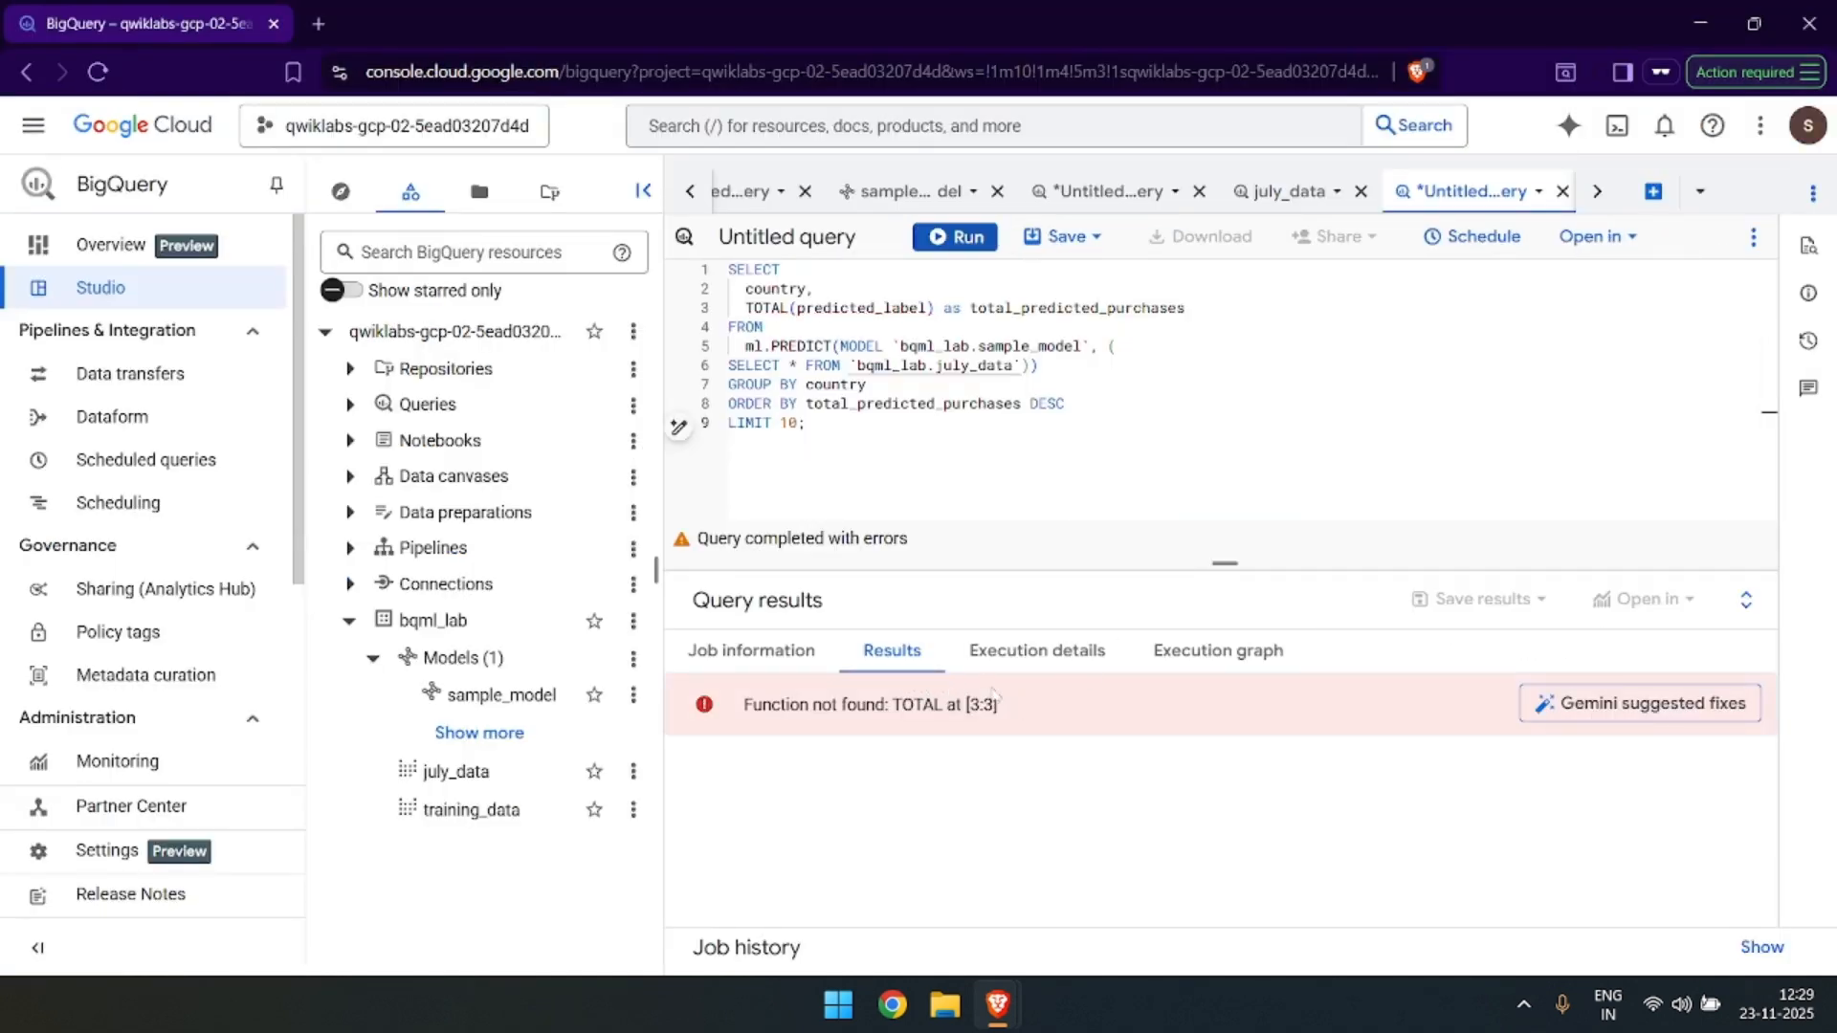
Copy the lab's "Why am I getting "Function not found: TOTAL at [3:3]"" question and send it to Cloud Assist in BigQuery.
{"action": "key", "text": "alt+Tab"}
{"action": "scroll", "coordinate": [1014, 660], "scroll_direction": "down", "scroll_amount": 3}
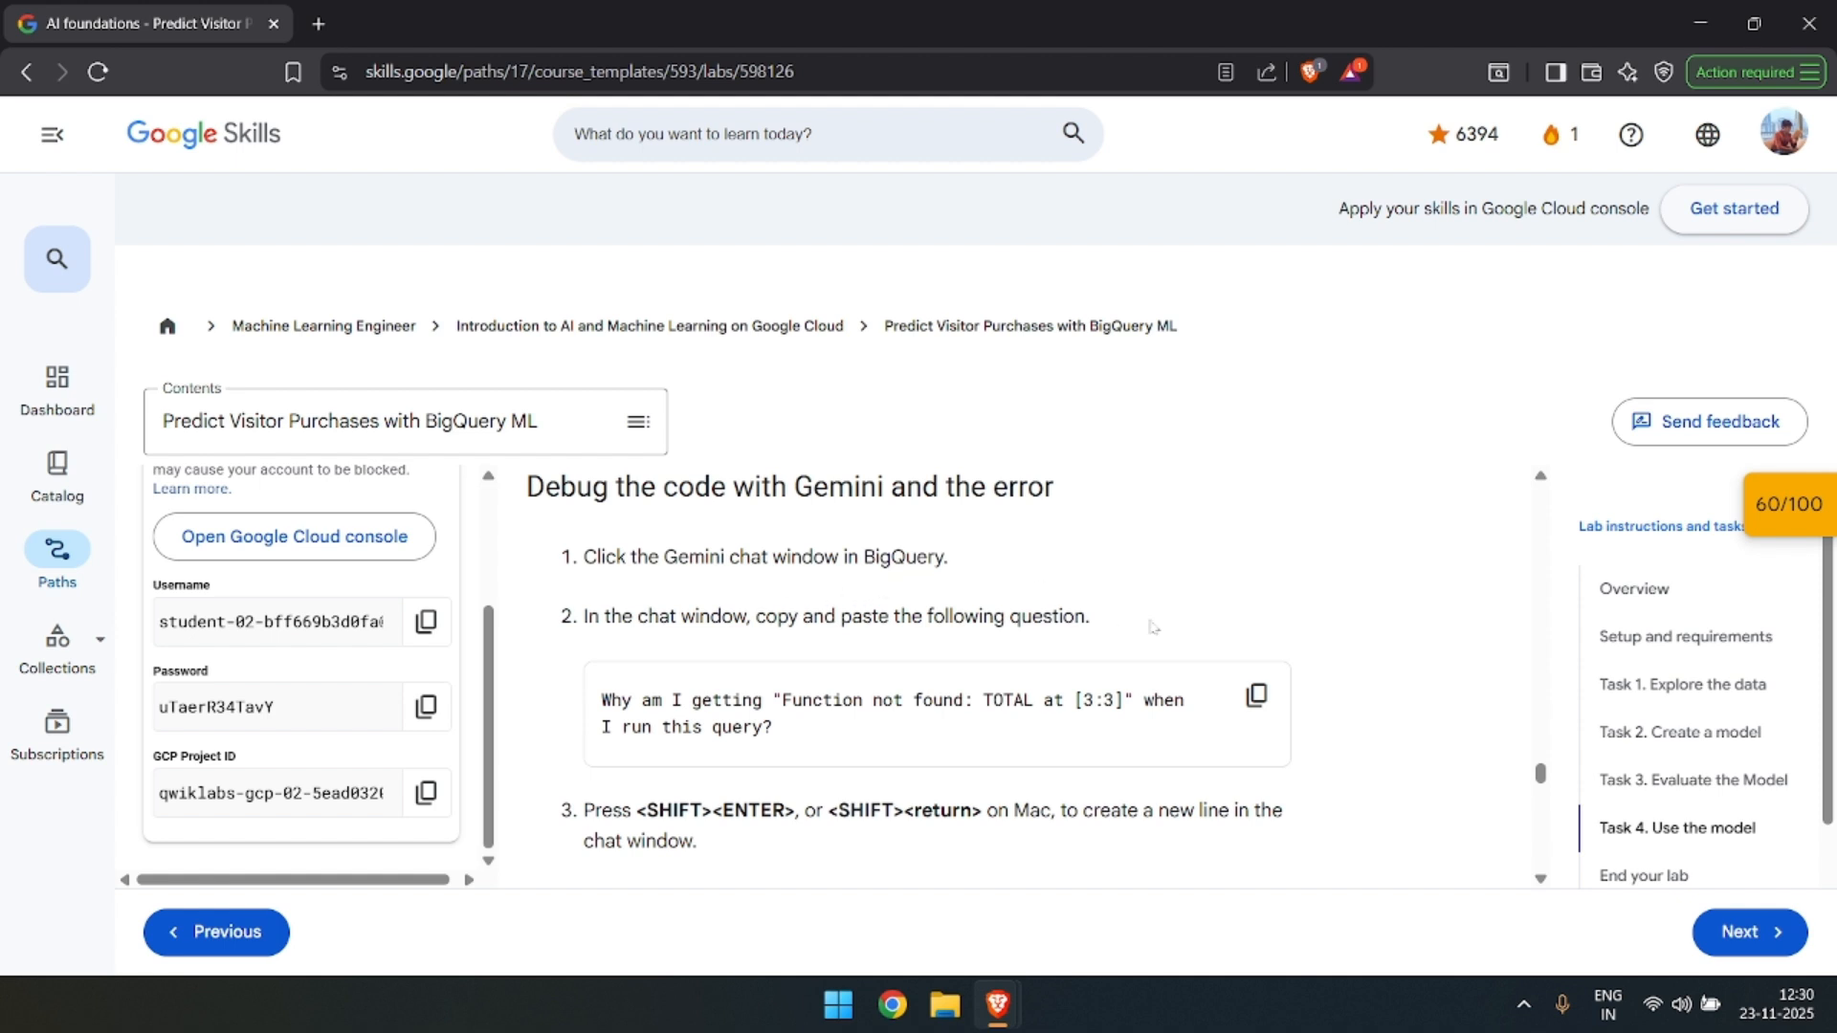
{"action": "left_click", "coordinate": [1256, 696]}
{"action": "key", "text": "alt+Tab"}
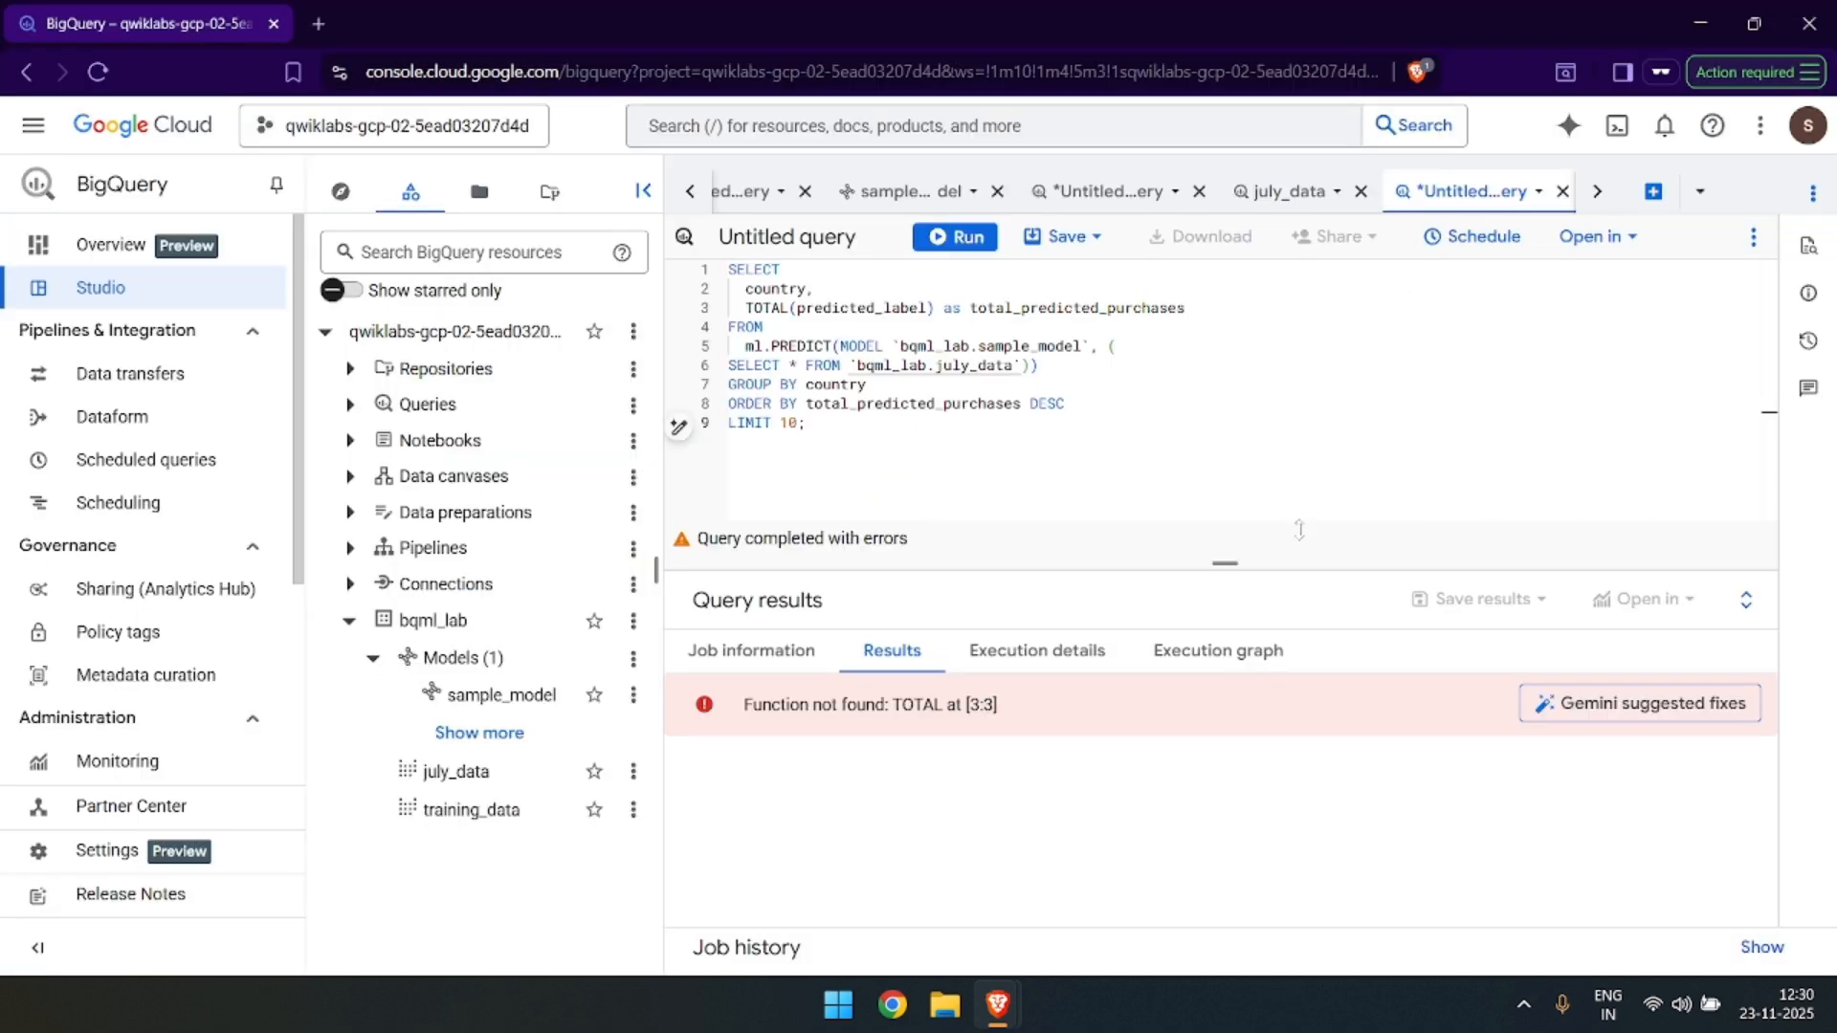
{"action": "key", "text": "alt+Tab"}
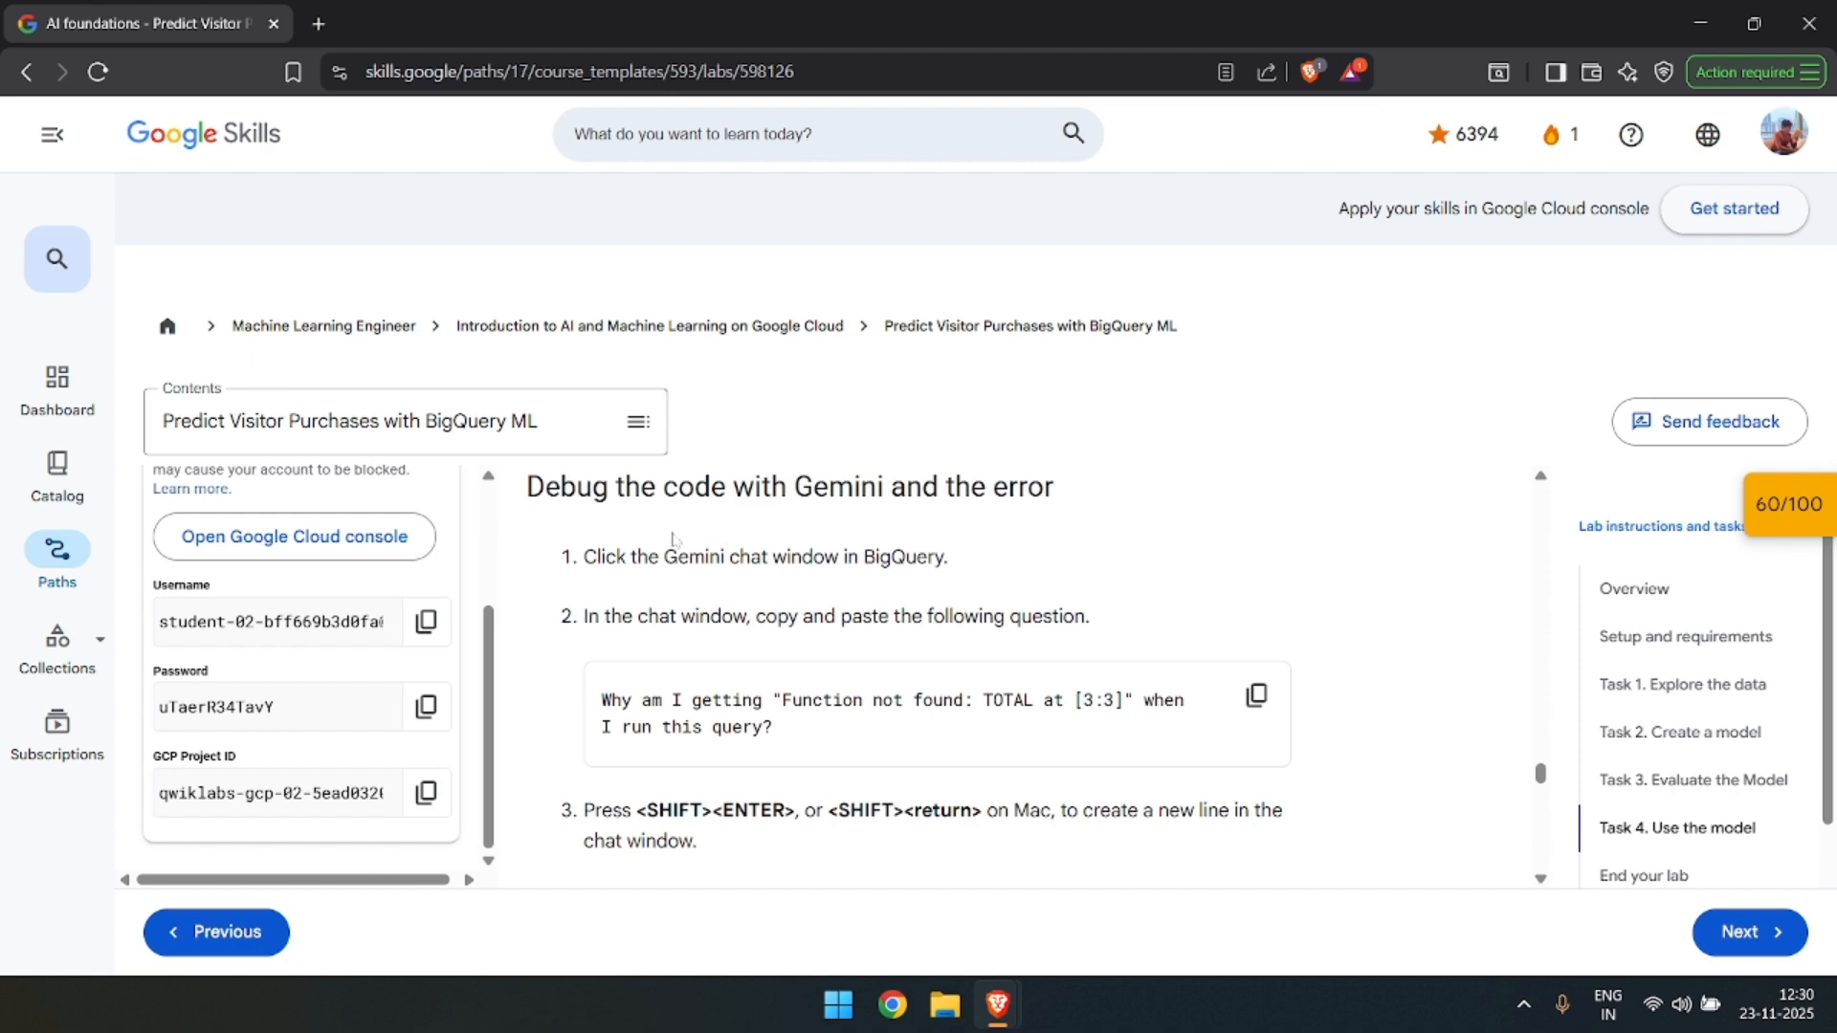
{"action": "key", "text": "alt+Tab"}
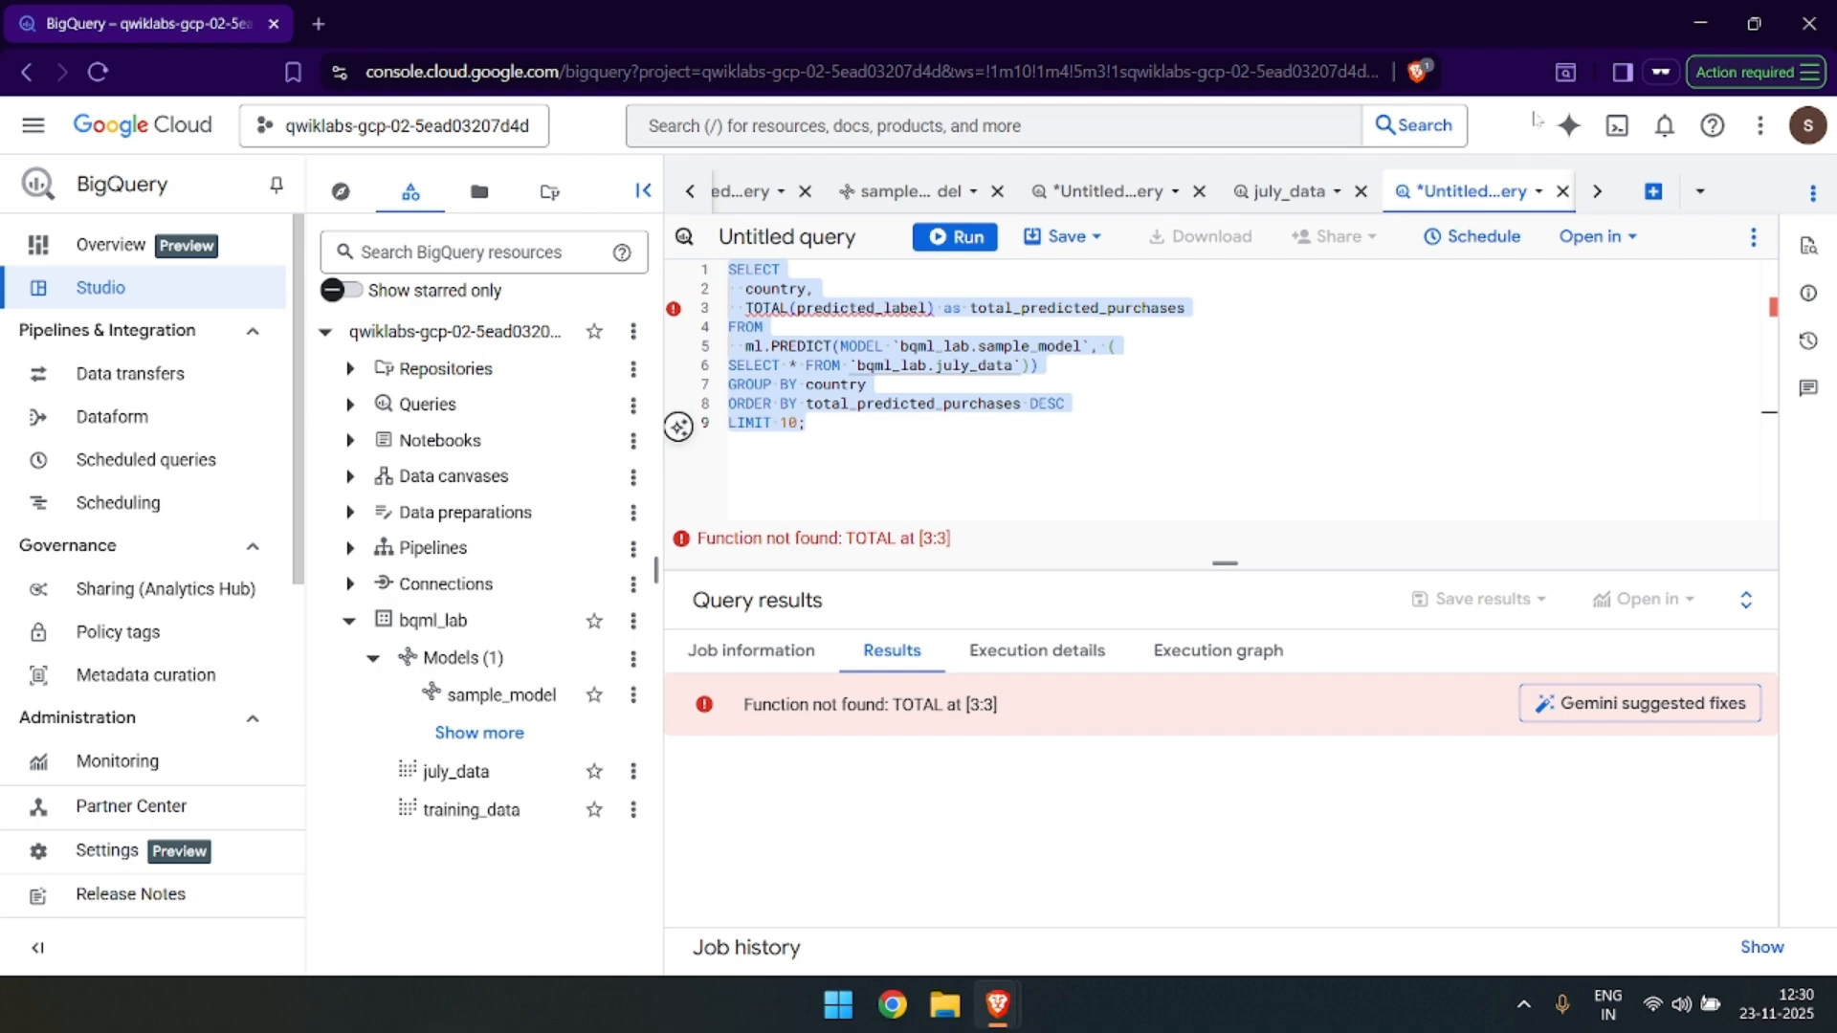
{"action": "left_click", "coordinate": [1569, 125]}
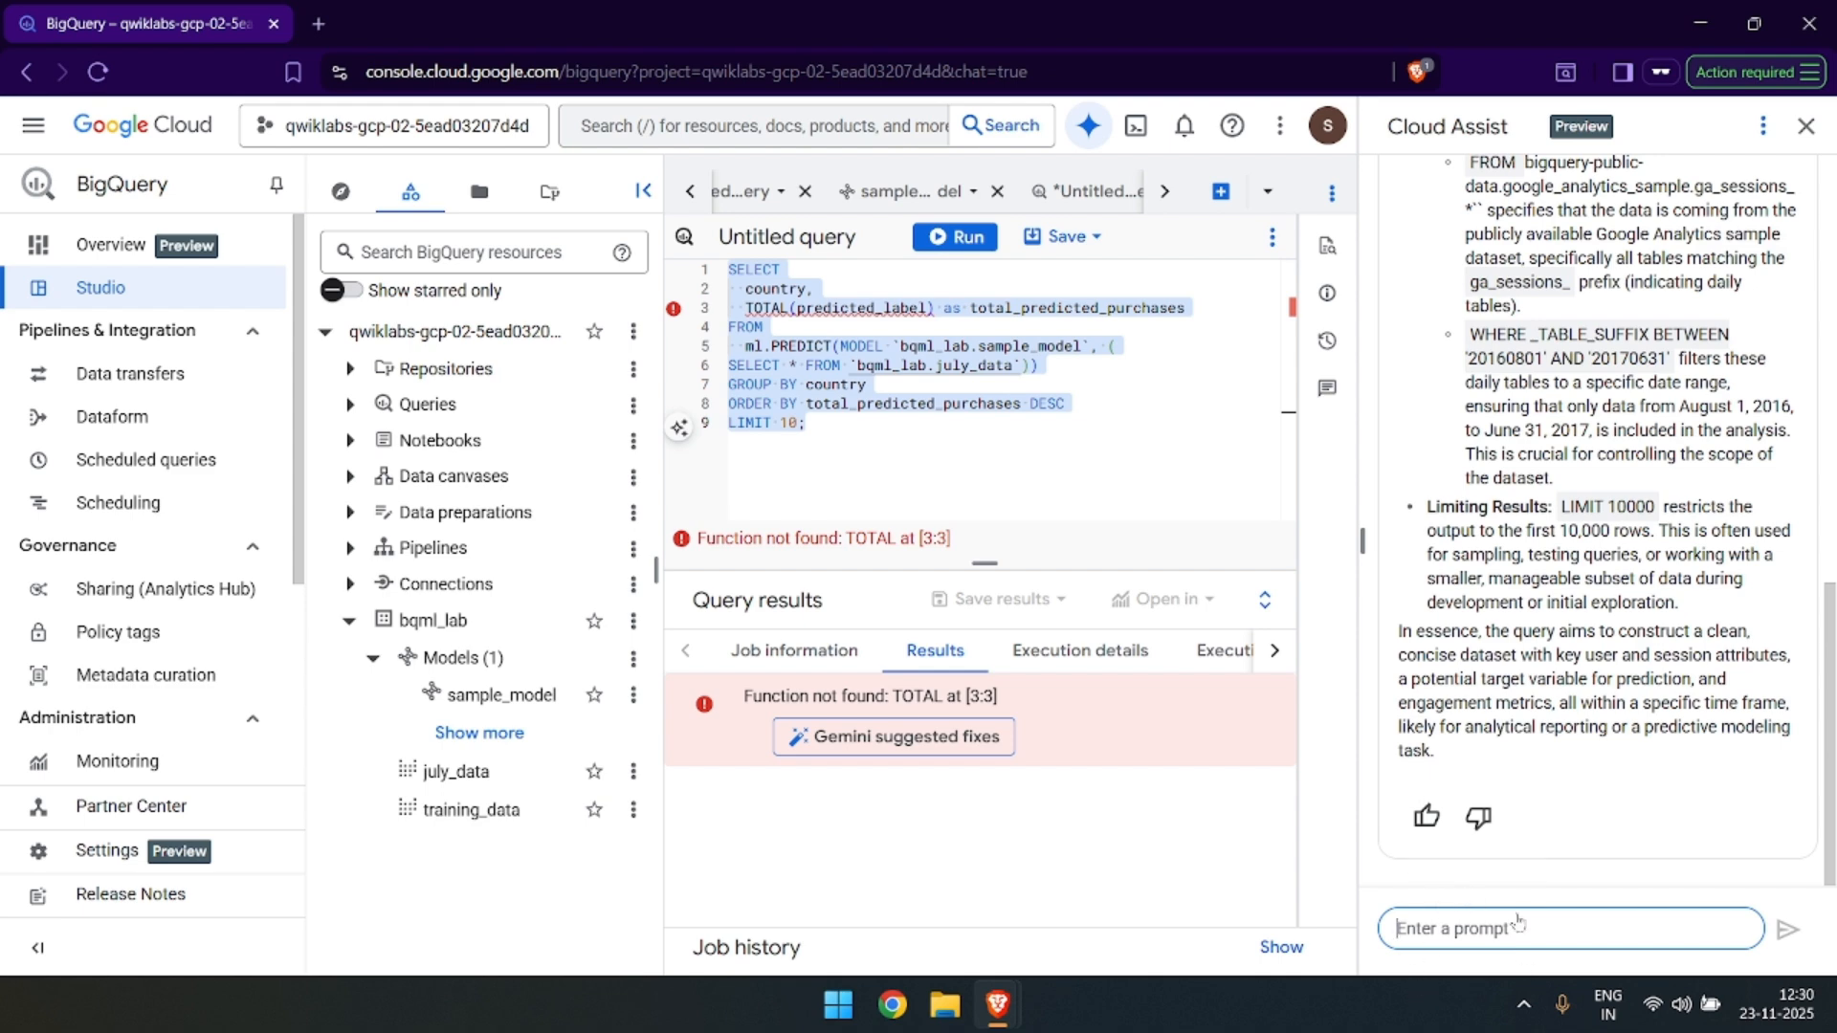
{"action": "key", "text": "ctrl+v"}
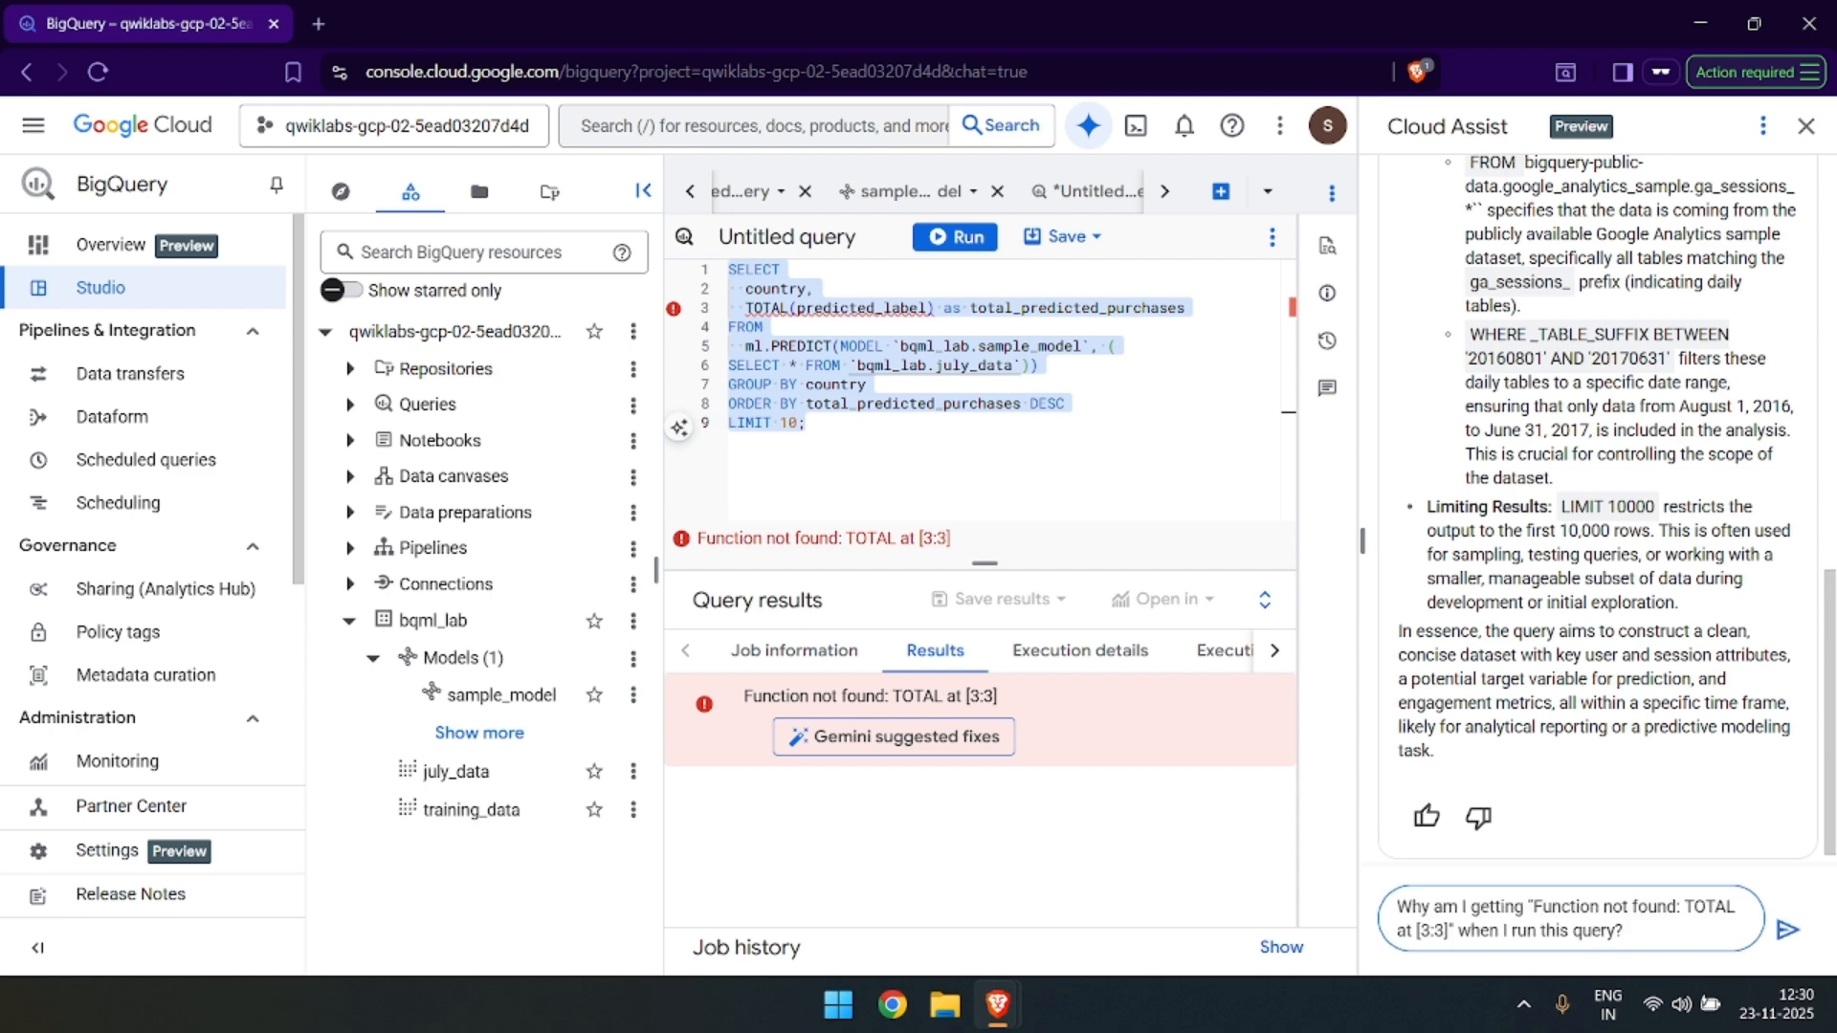
{"action": "left_click", "coordinate": [1785, 930]}
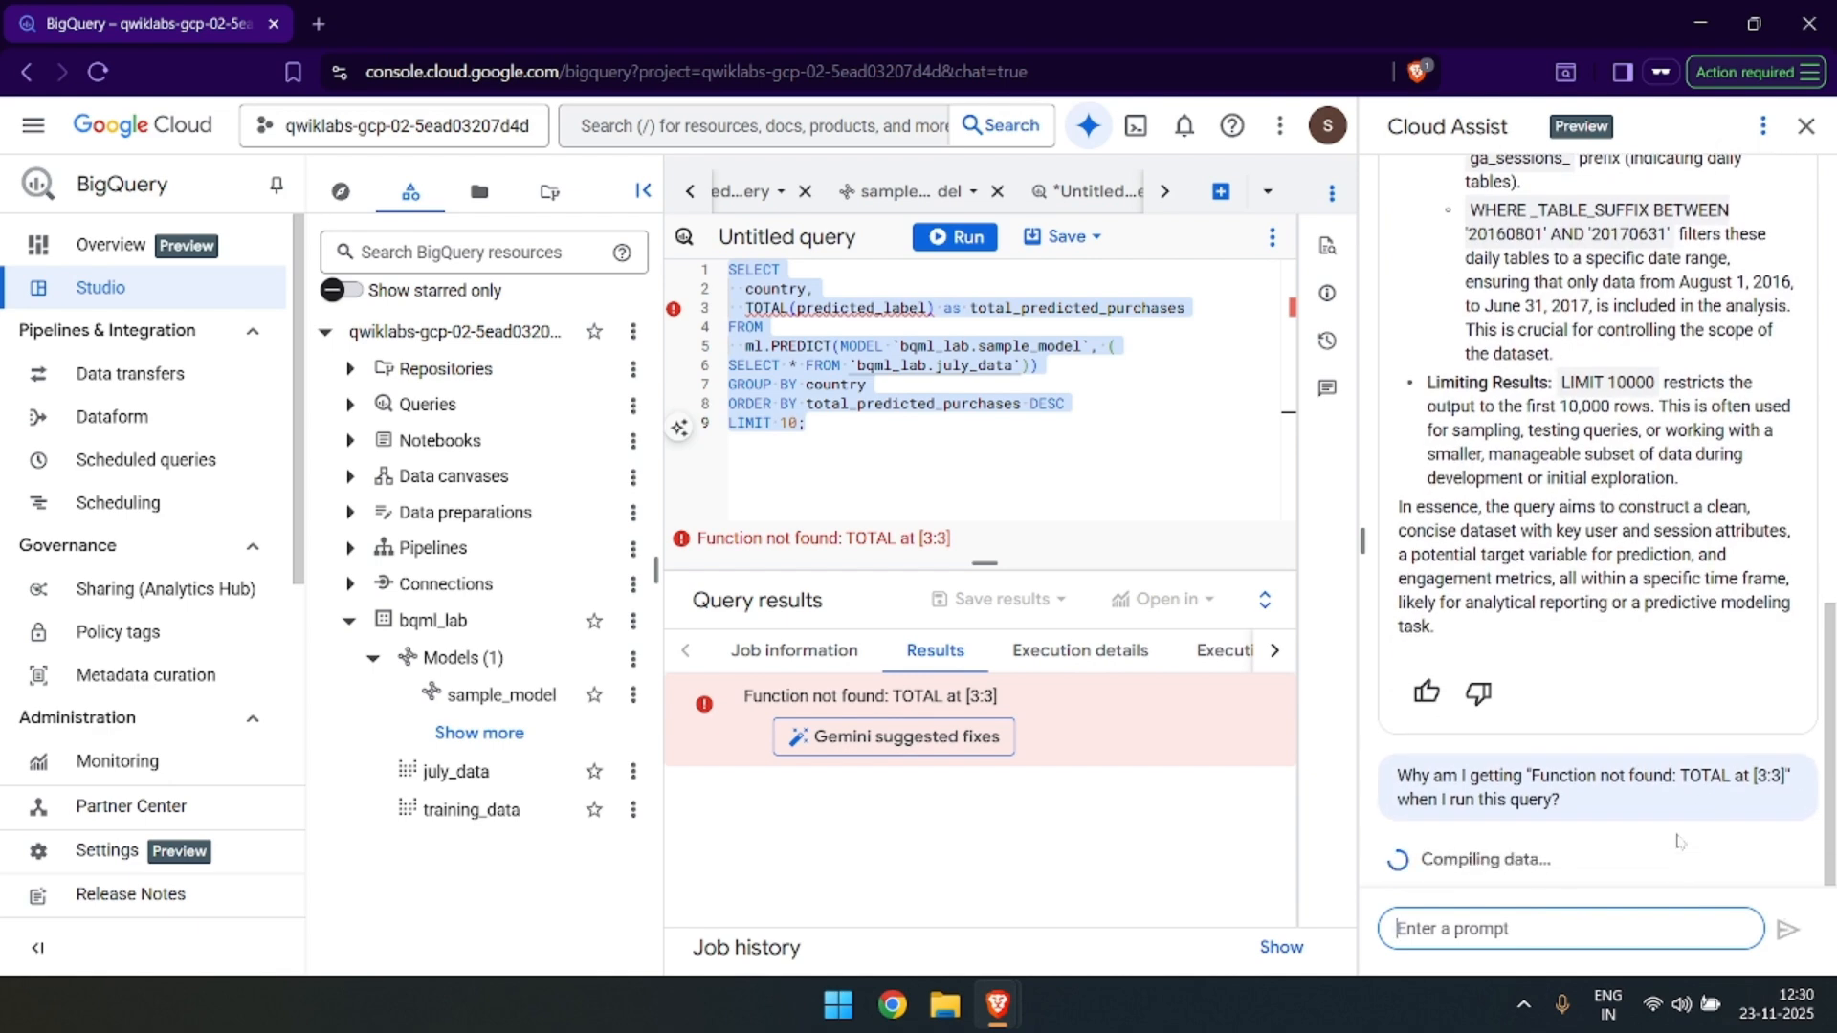
Switch to the lab page and read the remaining instructions for debugging the query with Gemini.
{"action": "key", "text": "alt+Tab"}
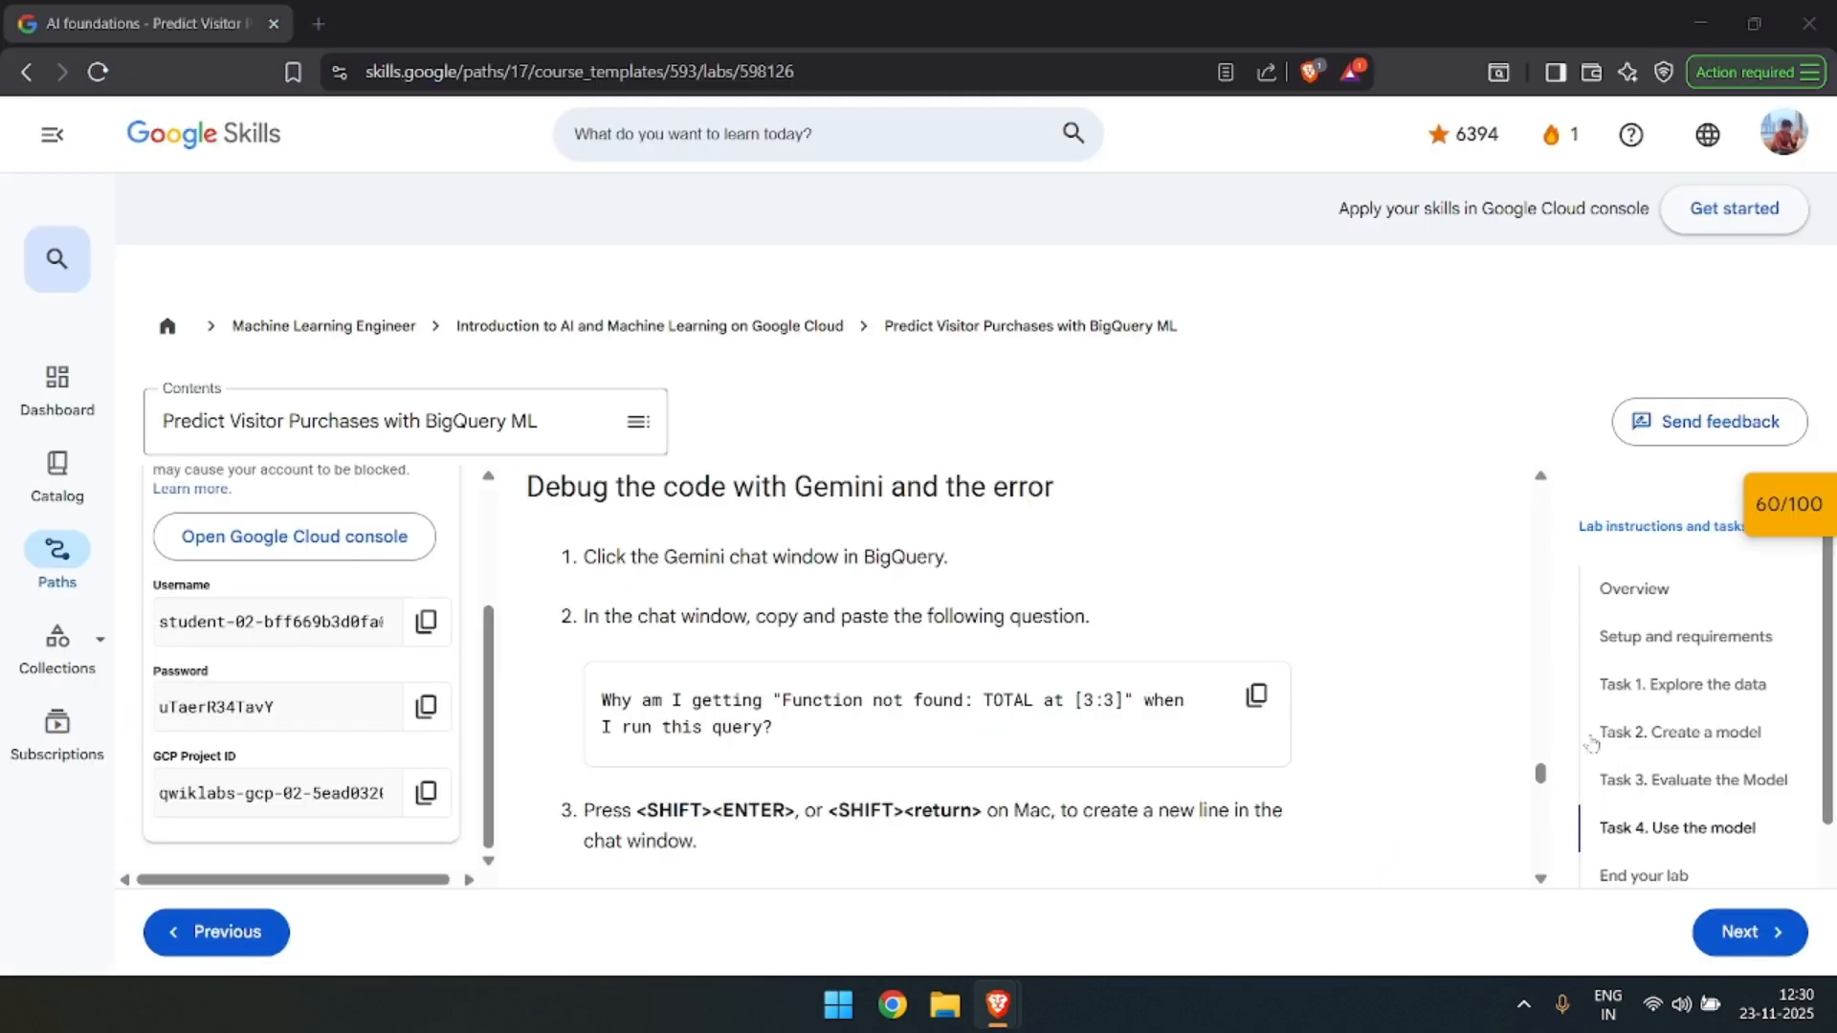
{"action": "scroll", "coordinate": [1055, 604], "scroll_direction": "down", "scroll_amount": 3}
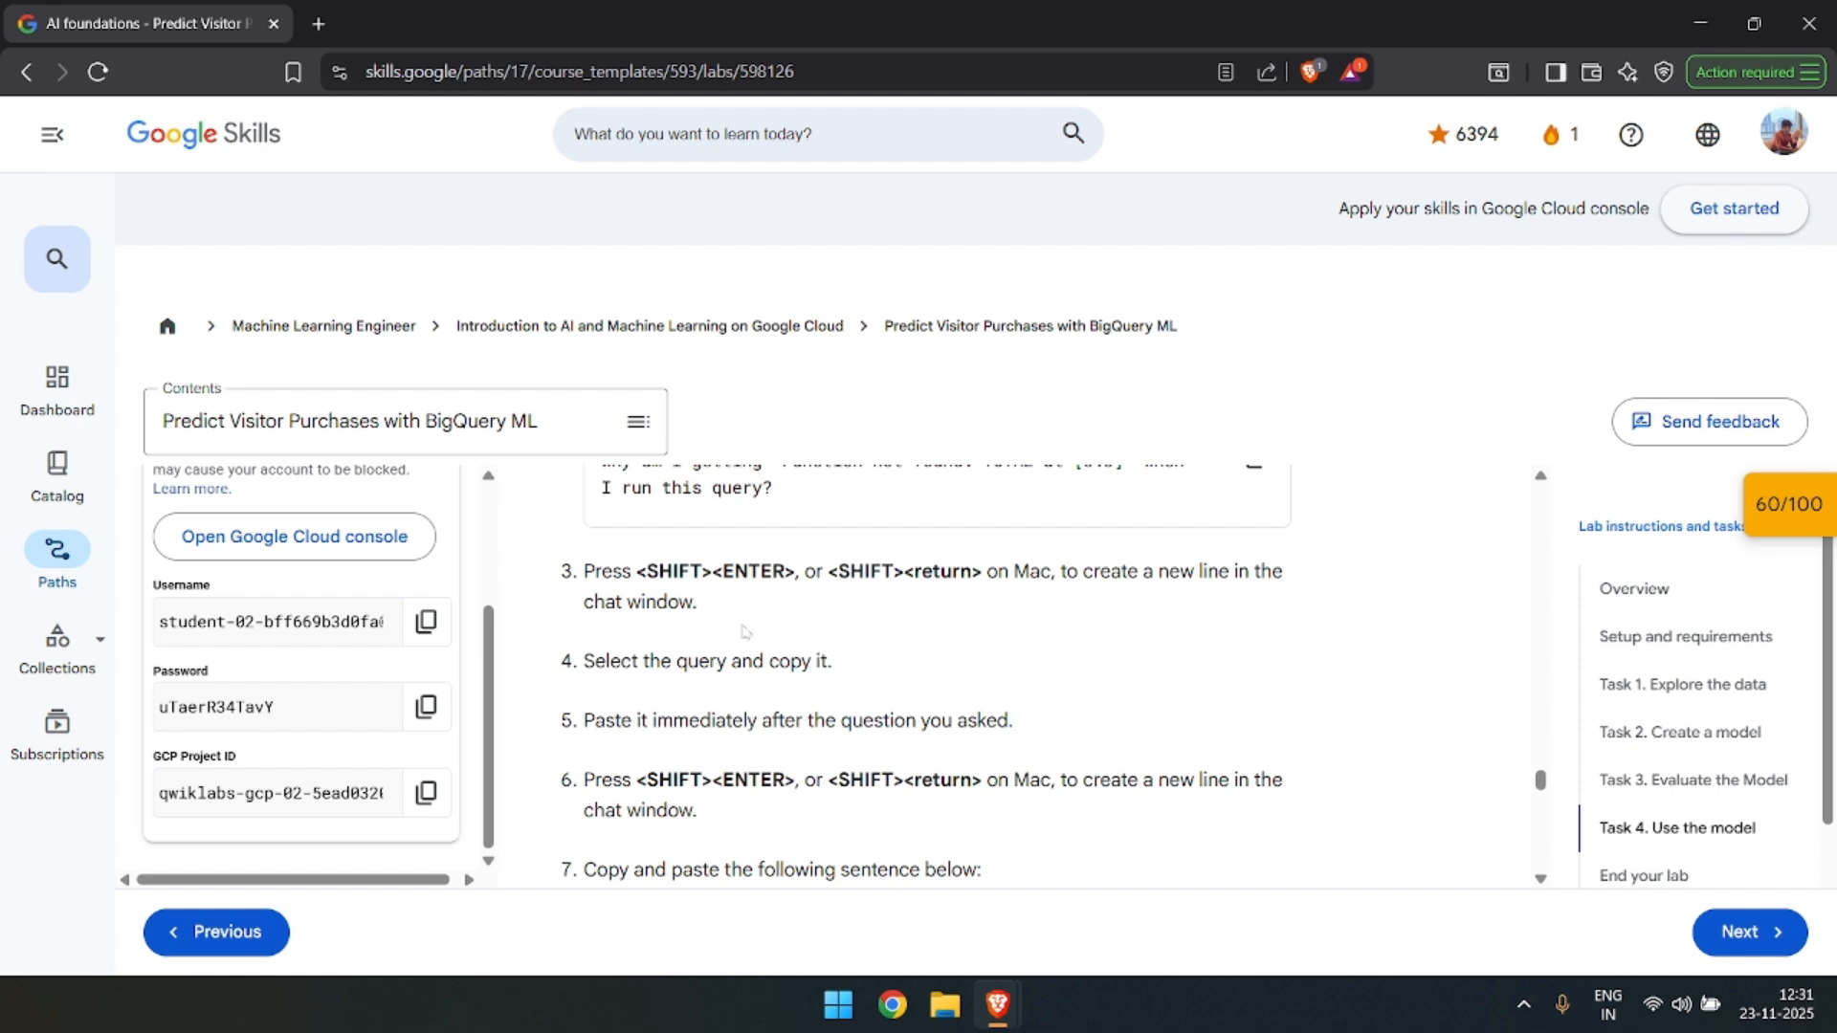
{"action": "scroll", "coordinate": [800, 651], "scroll_direction": "down", "scroll_amount": 1}
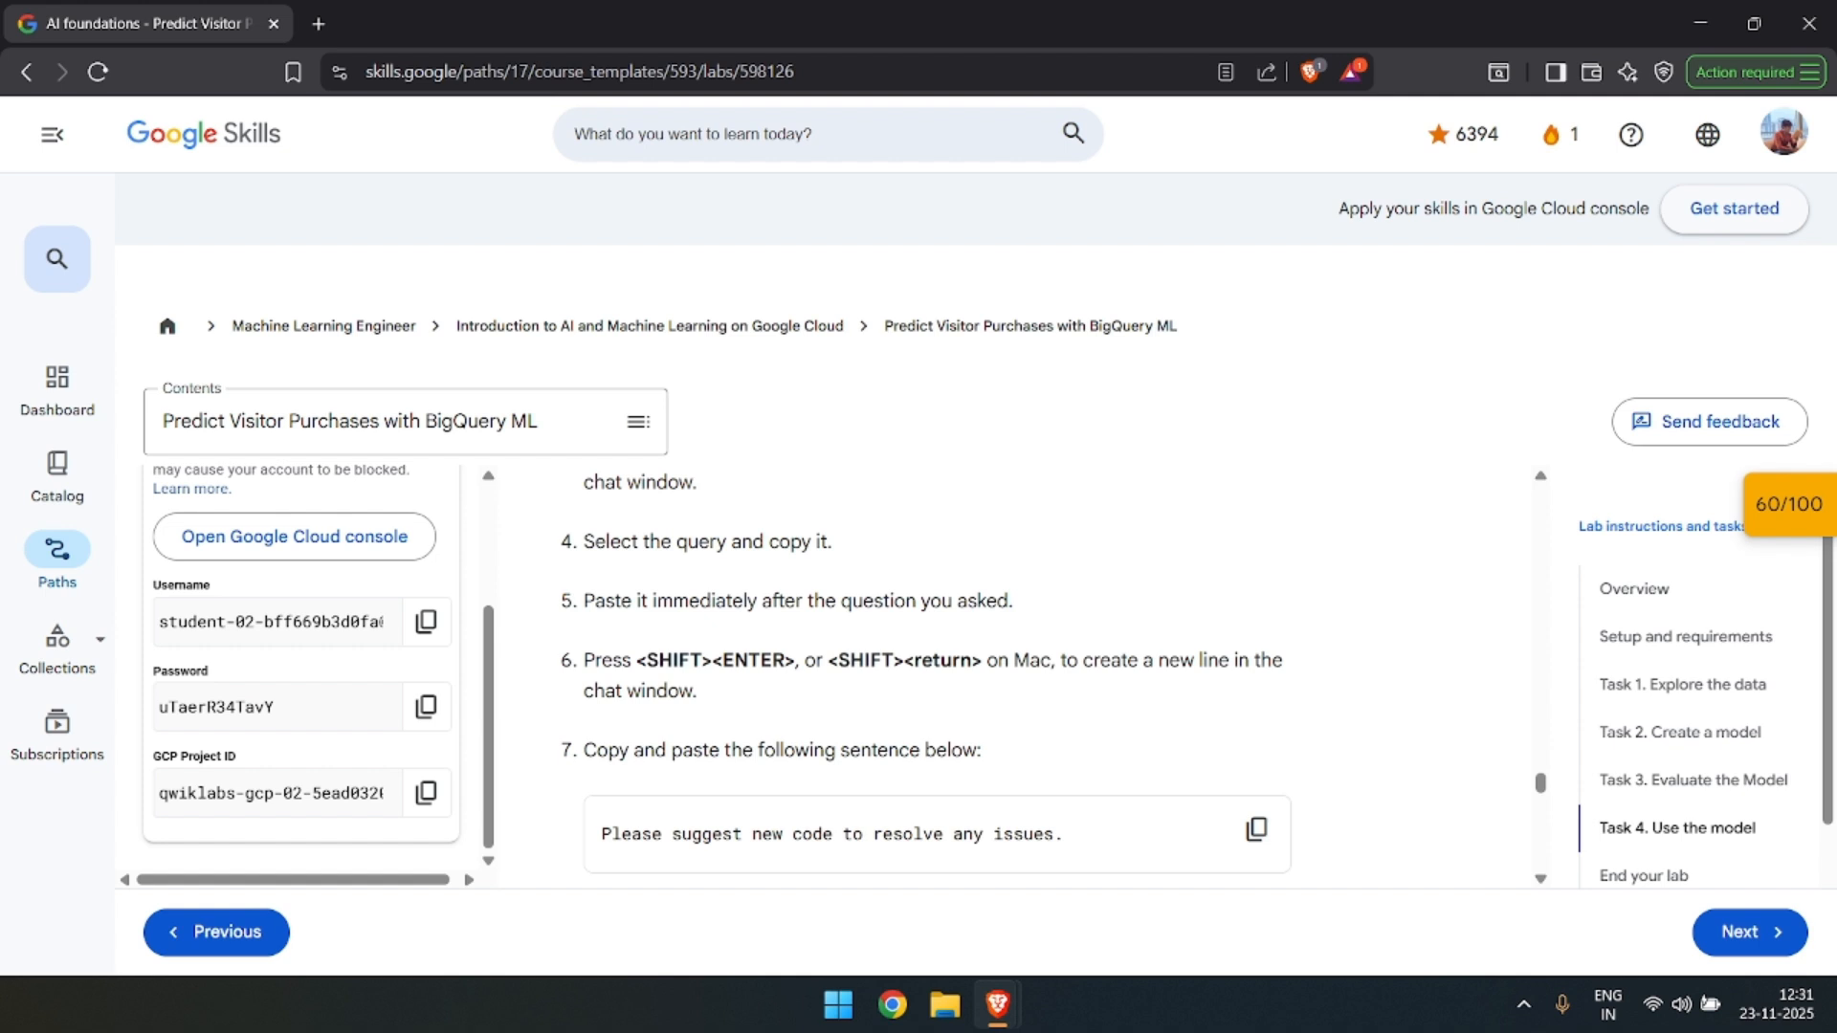
{"action": "scroll", "coordinate": [745, 670], "scroll_direction": "down", "scroll_amount": 1}
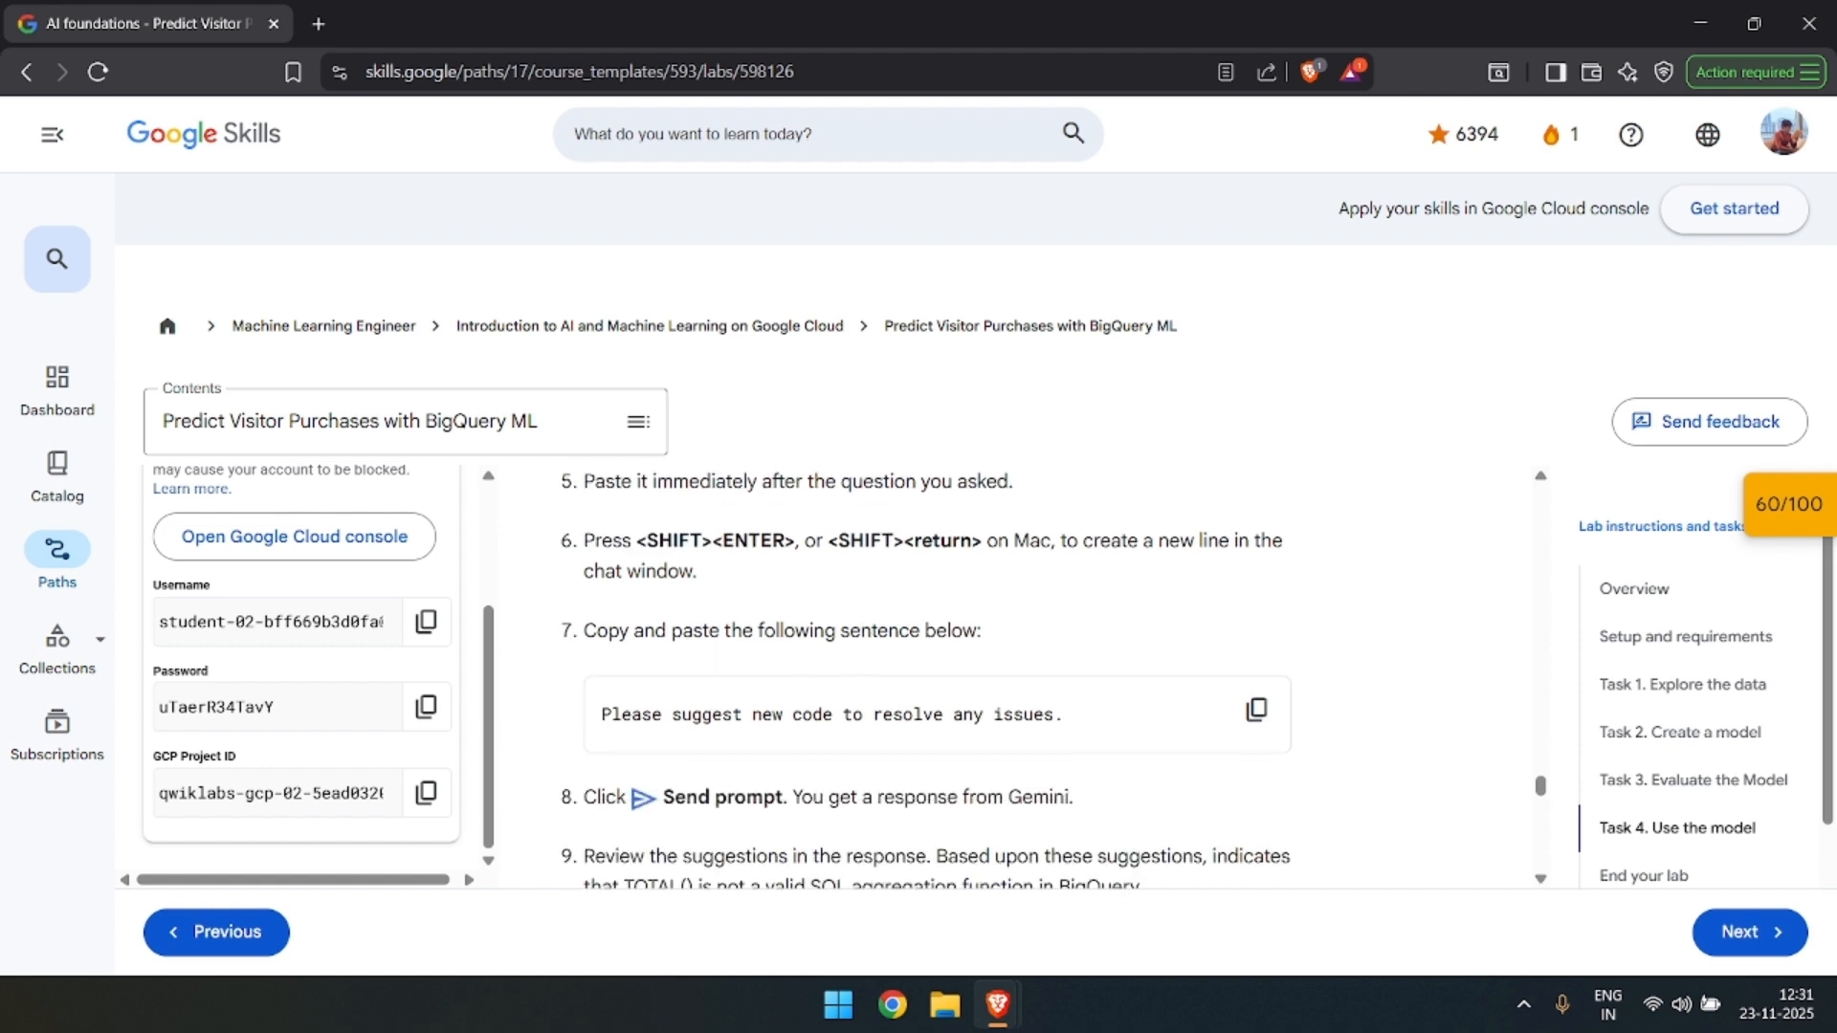
Switch back to BigQuery and examine Cloud Assist's explanation of the TOTAL error and its suggested query.
{"action": "scroll", "coordinate": [897, 639], "scroll_direction": "down", "scroll_amount": 1}
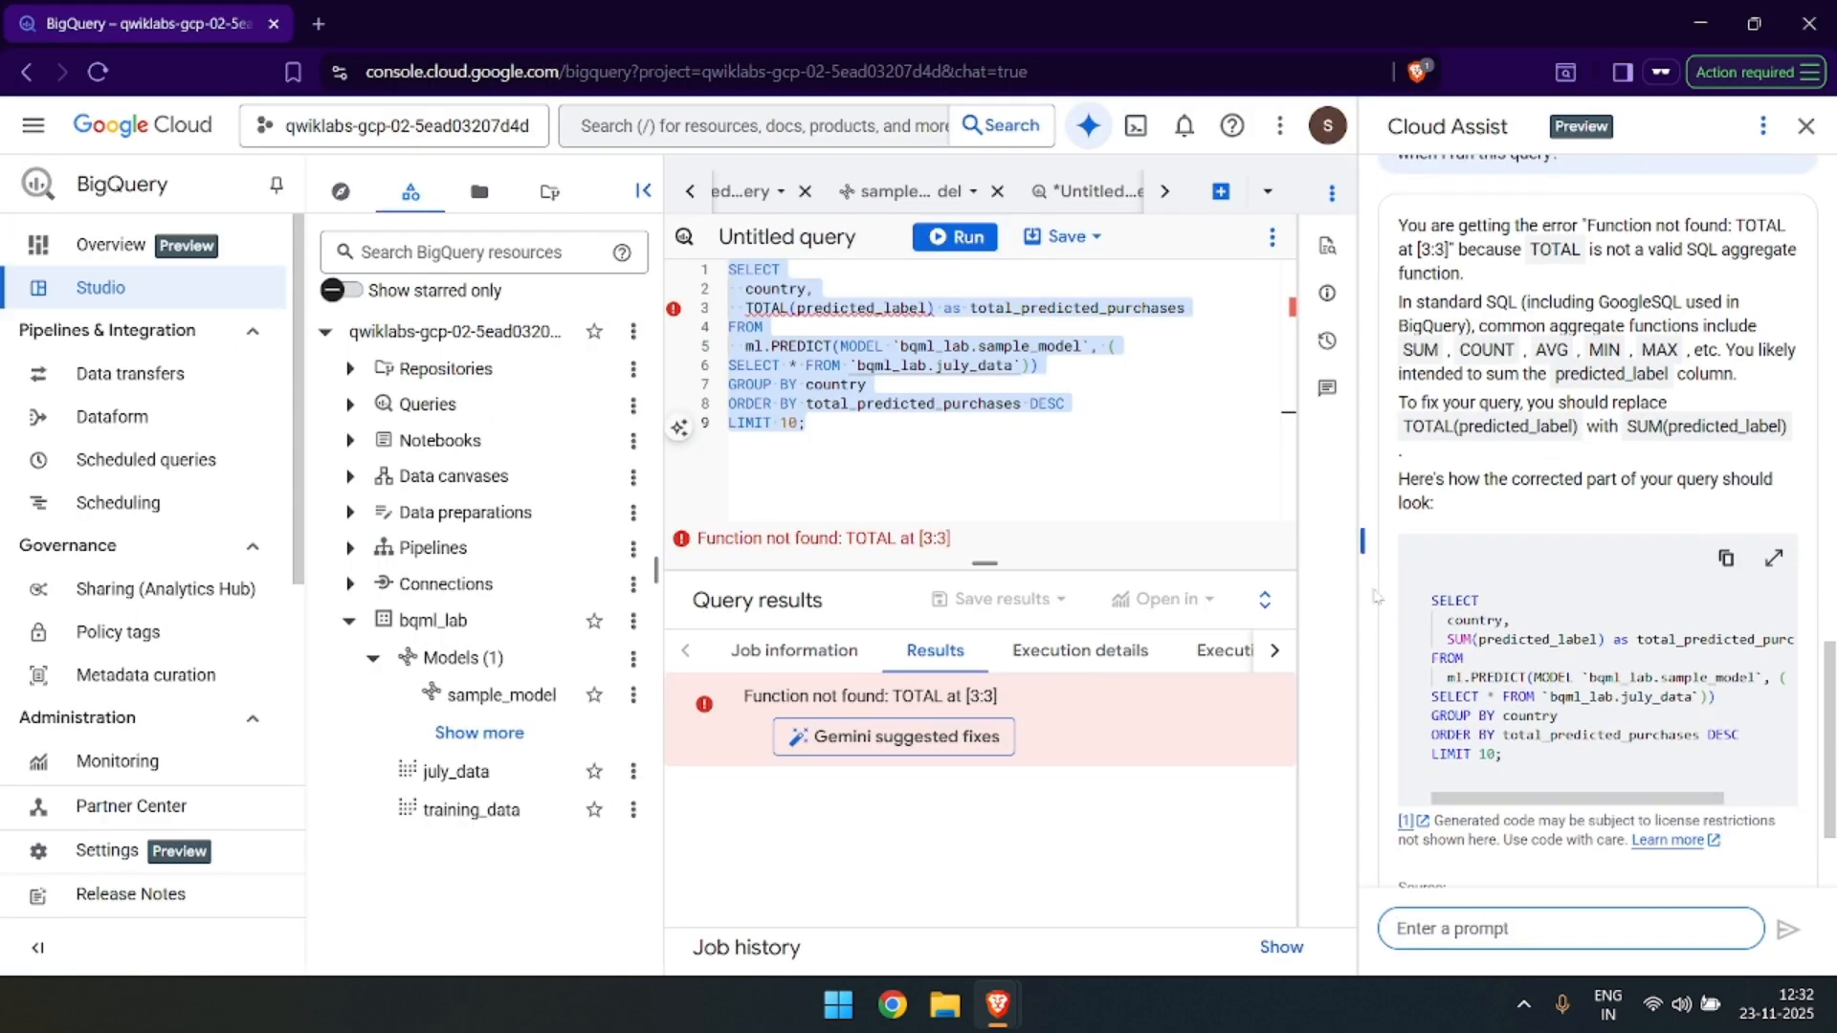
{"action": "scroll", "coordinate": [1381, 579], "scroll_direction": "down", "scroll_amount": 1}
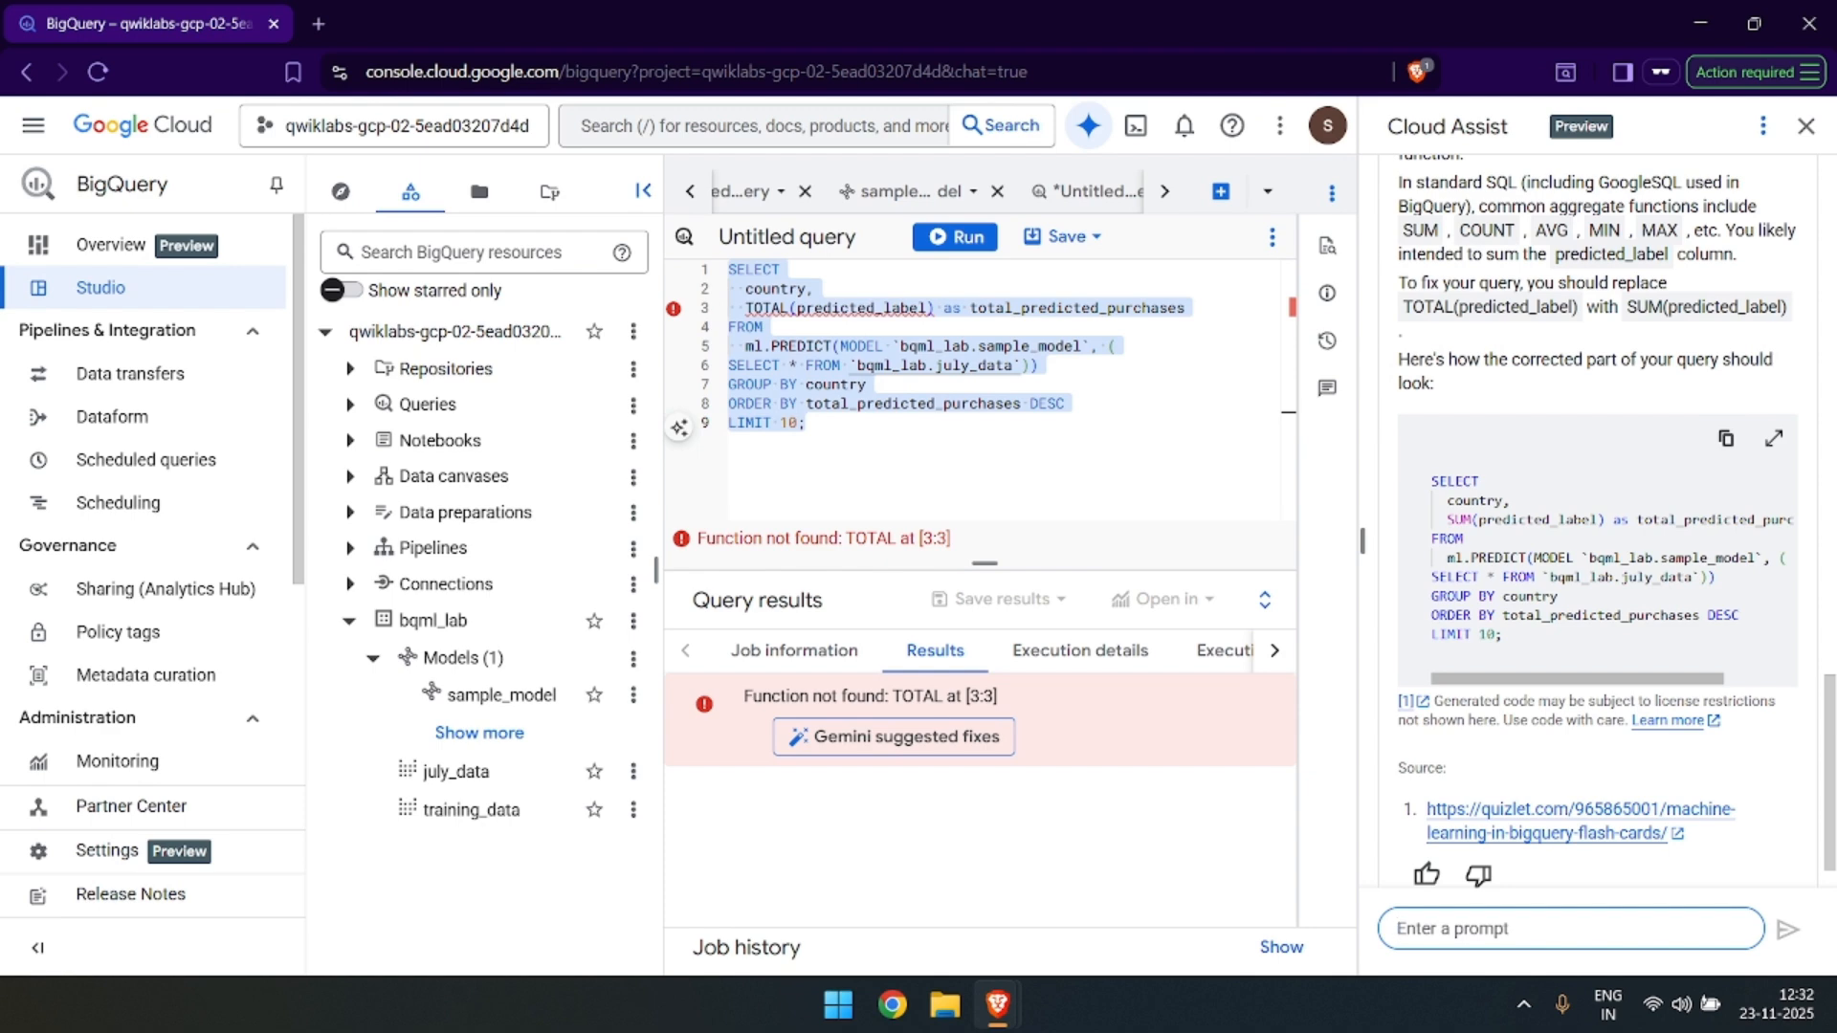
{"action": "scroll", "coordinate": [1660, 689], "scroll_direction": "down", "scroll_amount": 1}
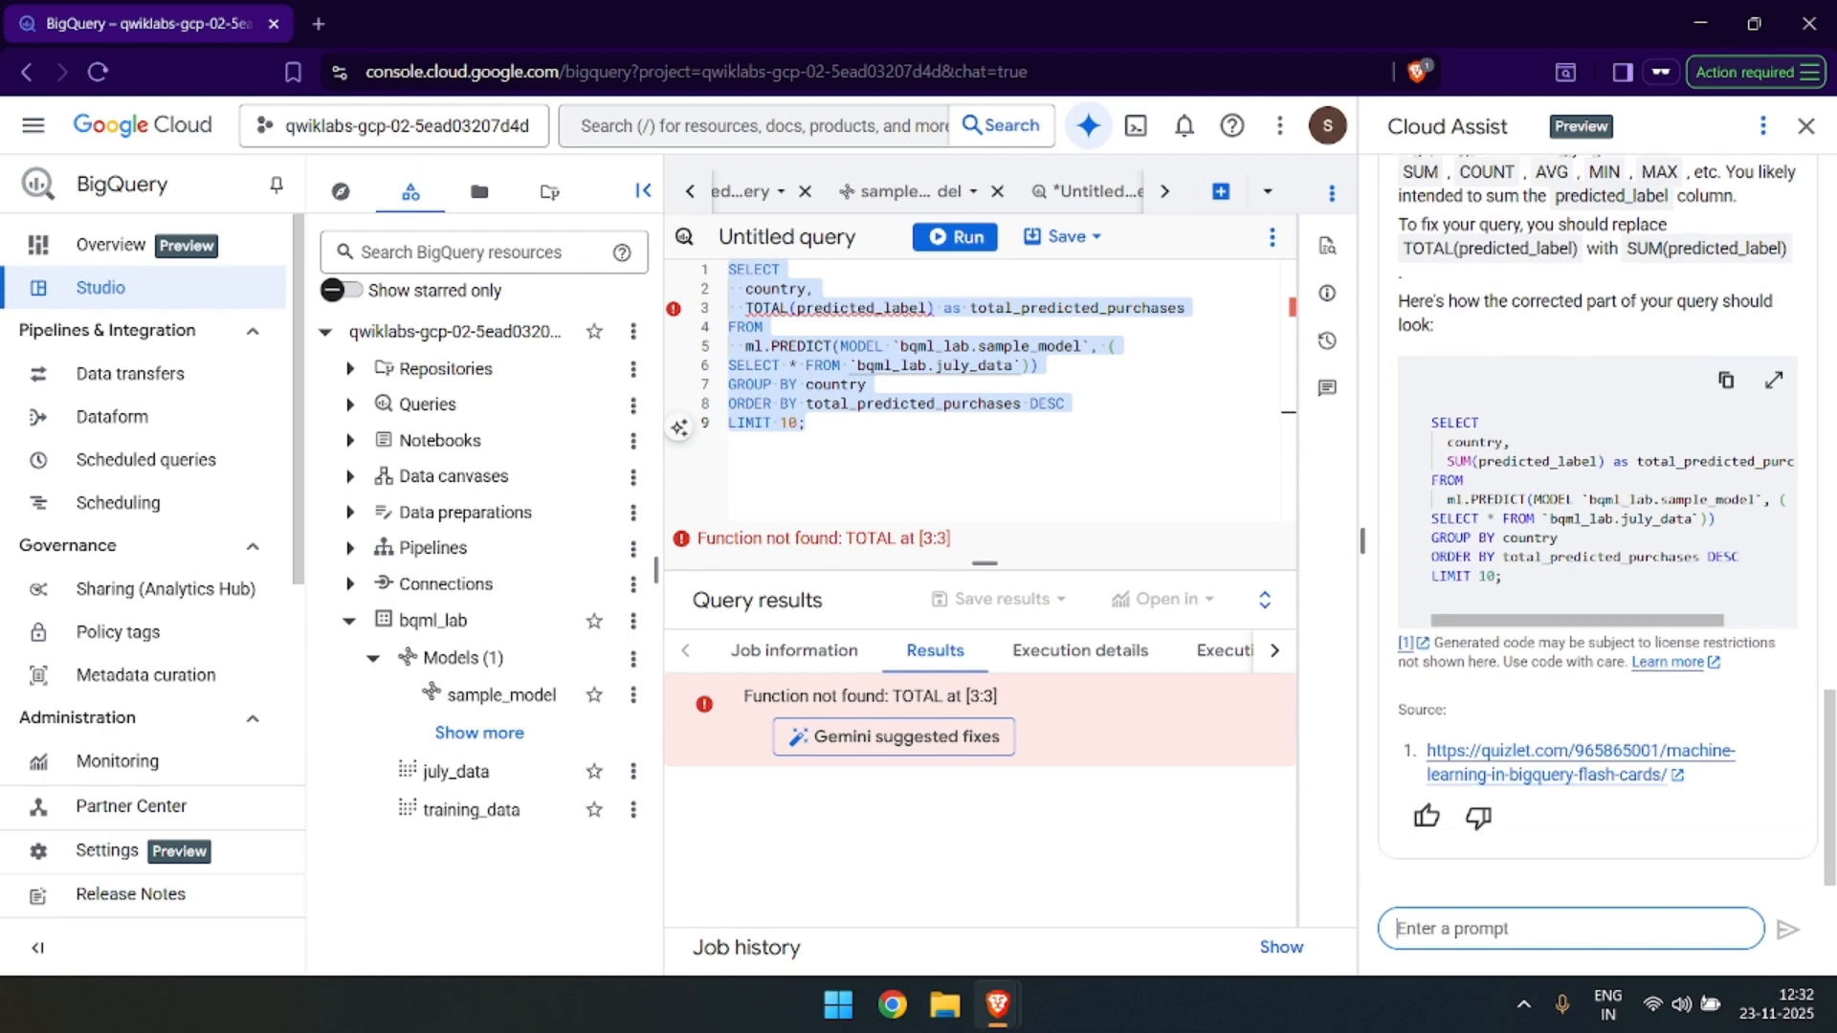
{"action": "scroll", "coordinate": [1660, 689], "scroll_direction": "up", "scroll_amount": 3}
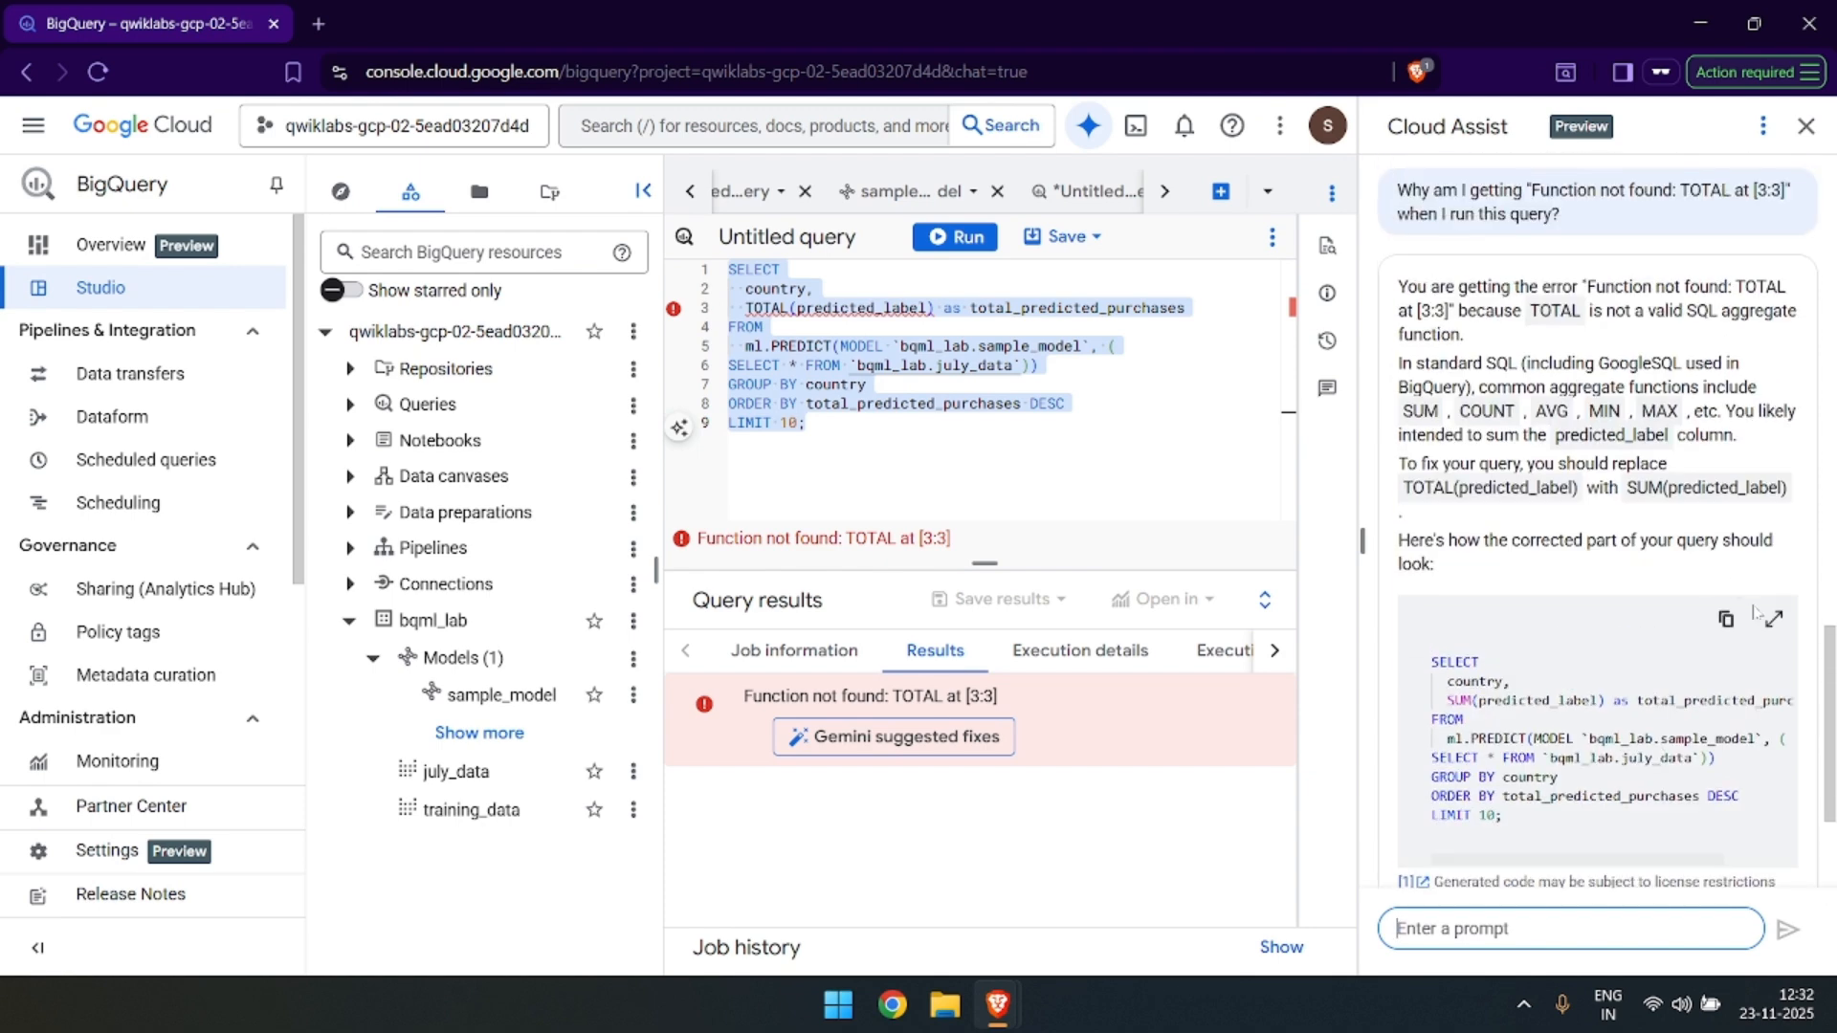
Compare the refined query on the lab page with the corrected query suggested by Cloud Assist in BigQuery.
{"action": "key", "text": "alt+Tab"}
{"action": "scroll", "coordinate": [923, 617], "scroll_direction": "down", "scroll_amount": 5}
{"action": "scroll", "coordinate": [923, 617], "scroll_direction": "down", "scroll_amount": 1}
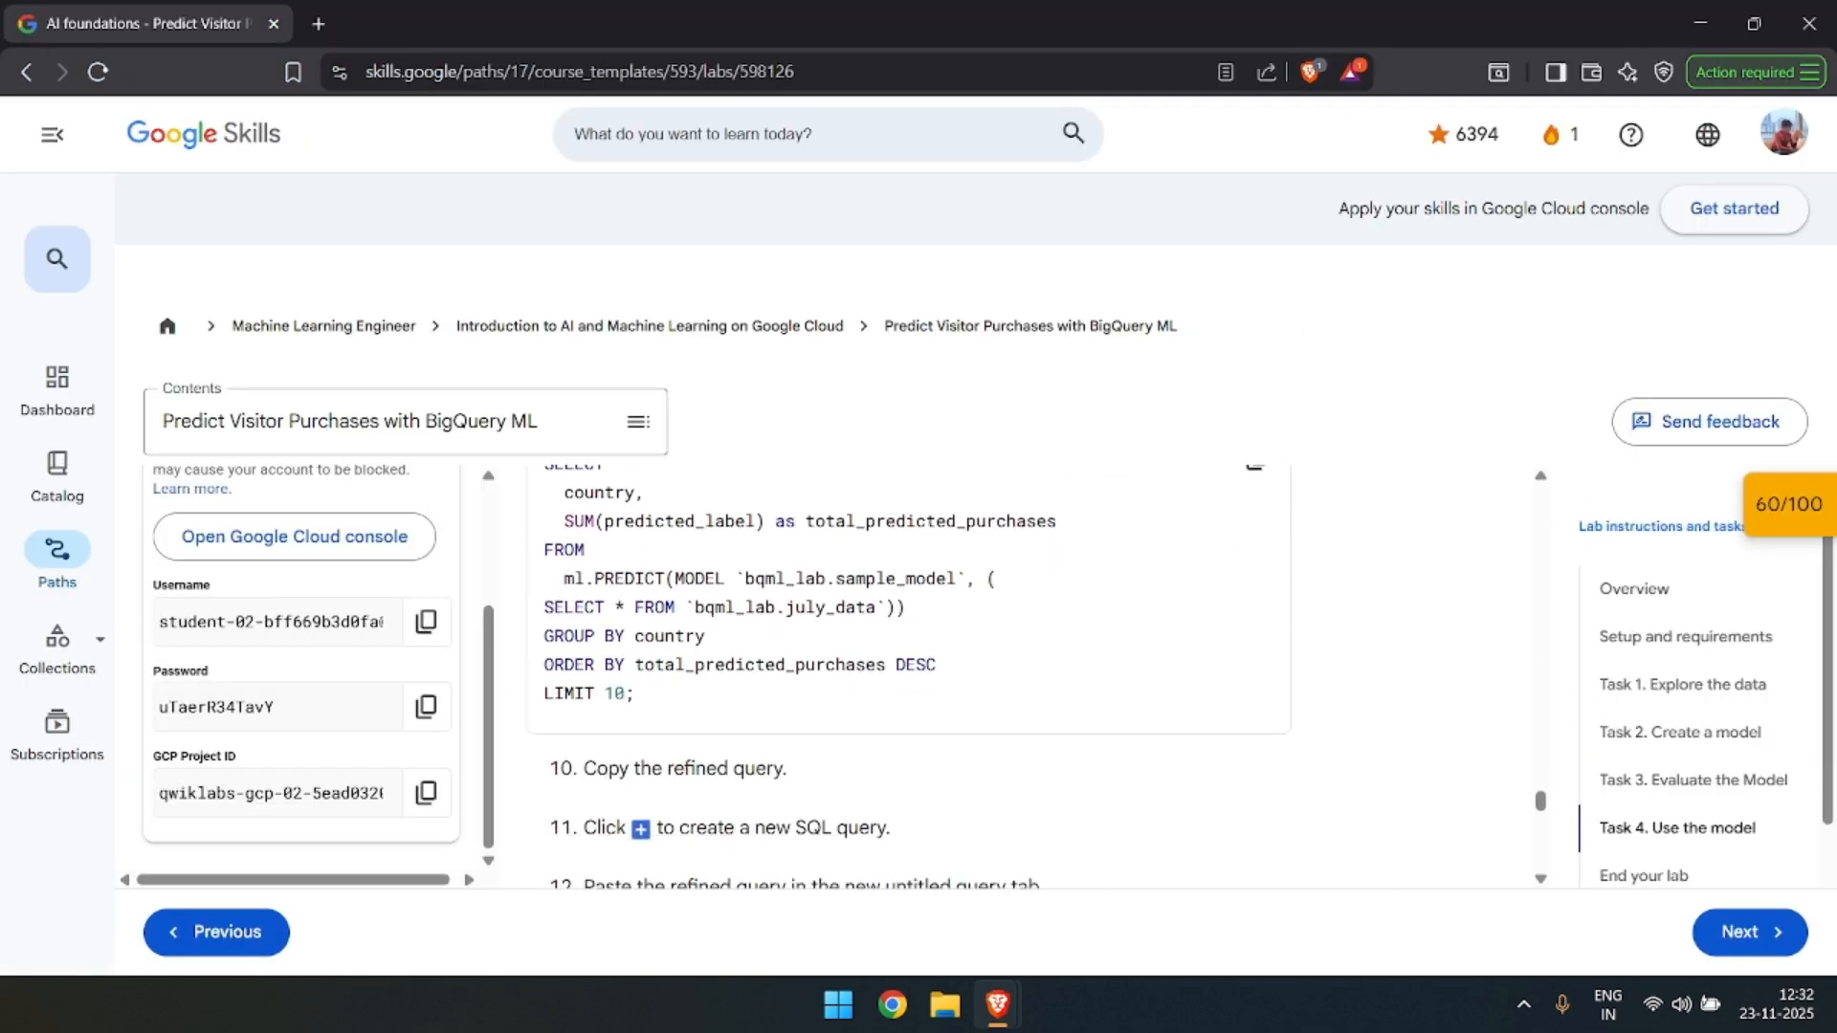
{"action": "scroll", "coordinate": [611, 565], "scroll_direction": "up", "scroll_amount": 1}
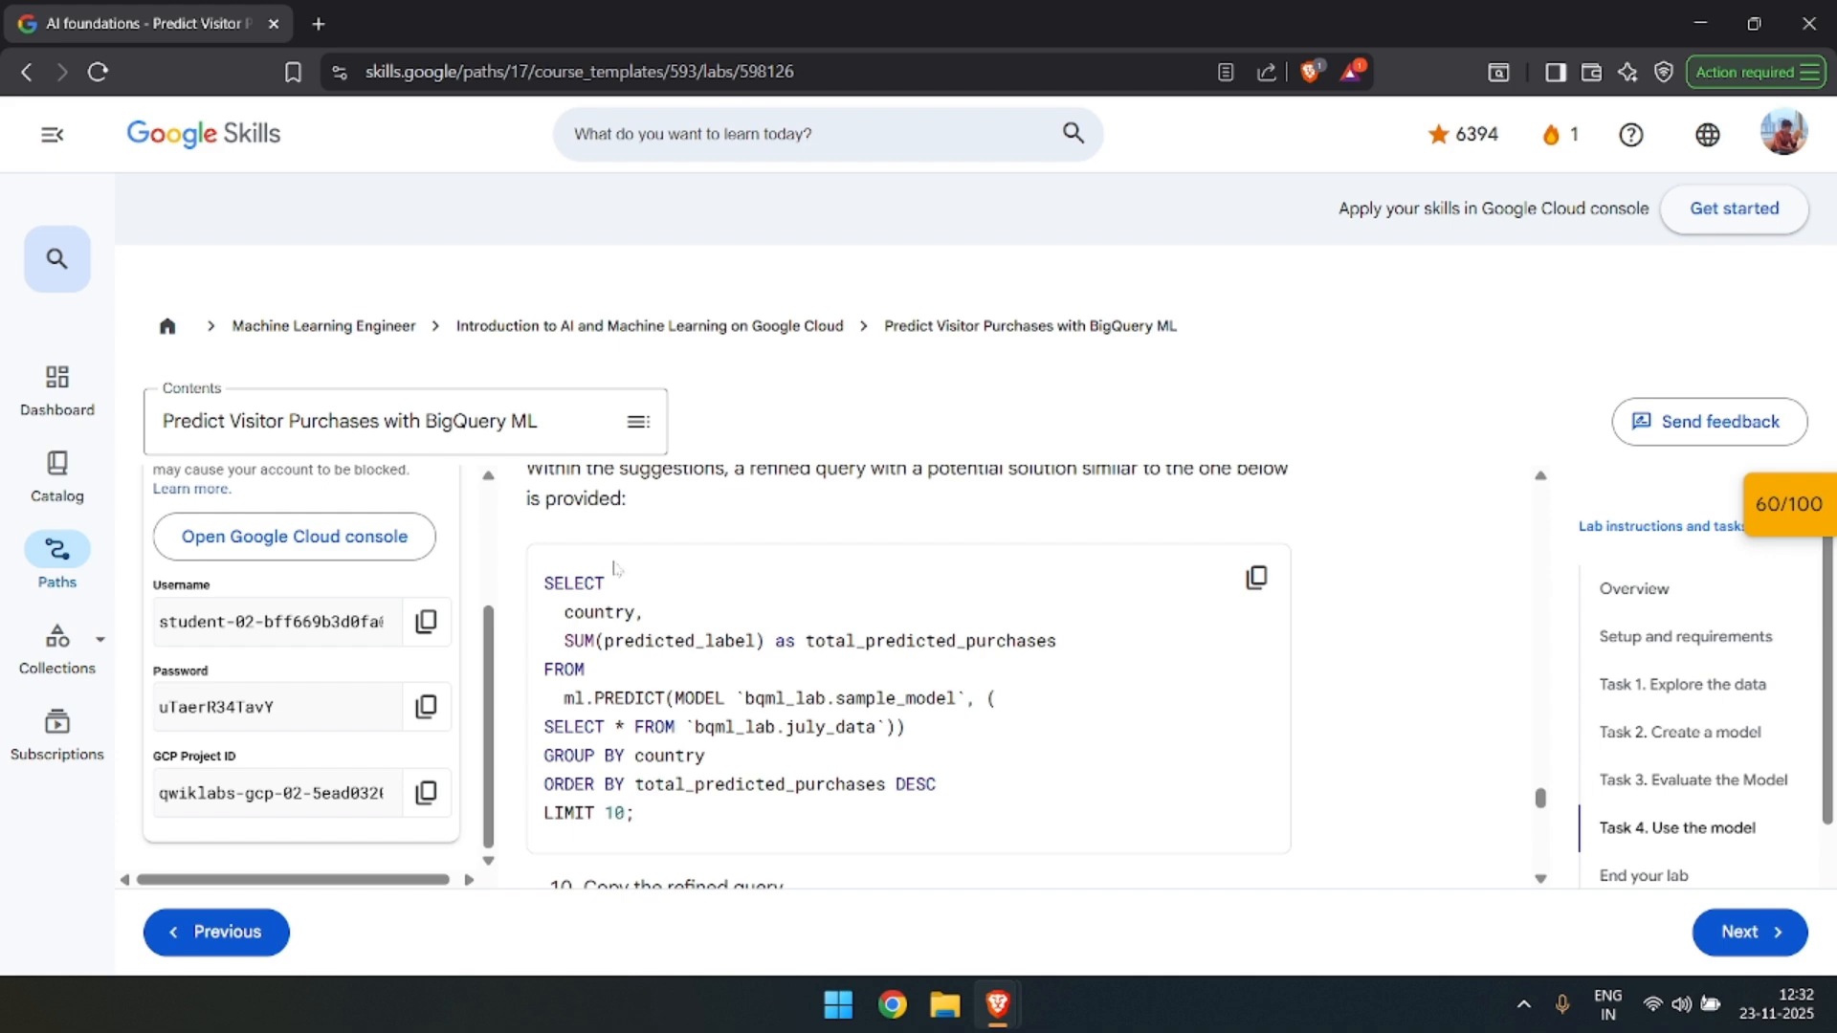
{"action": "key", "text": "alt+Tab"}
{"action": "key", "text": "alt+Tab"}
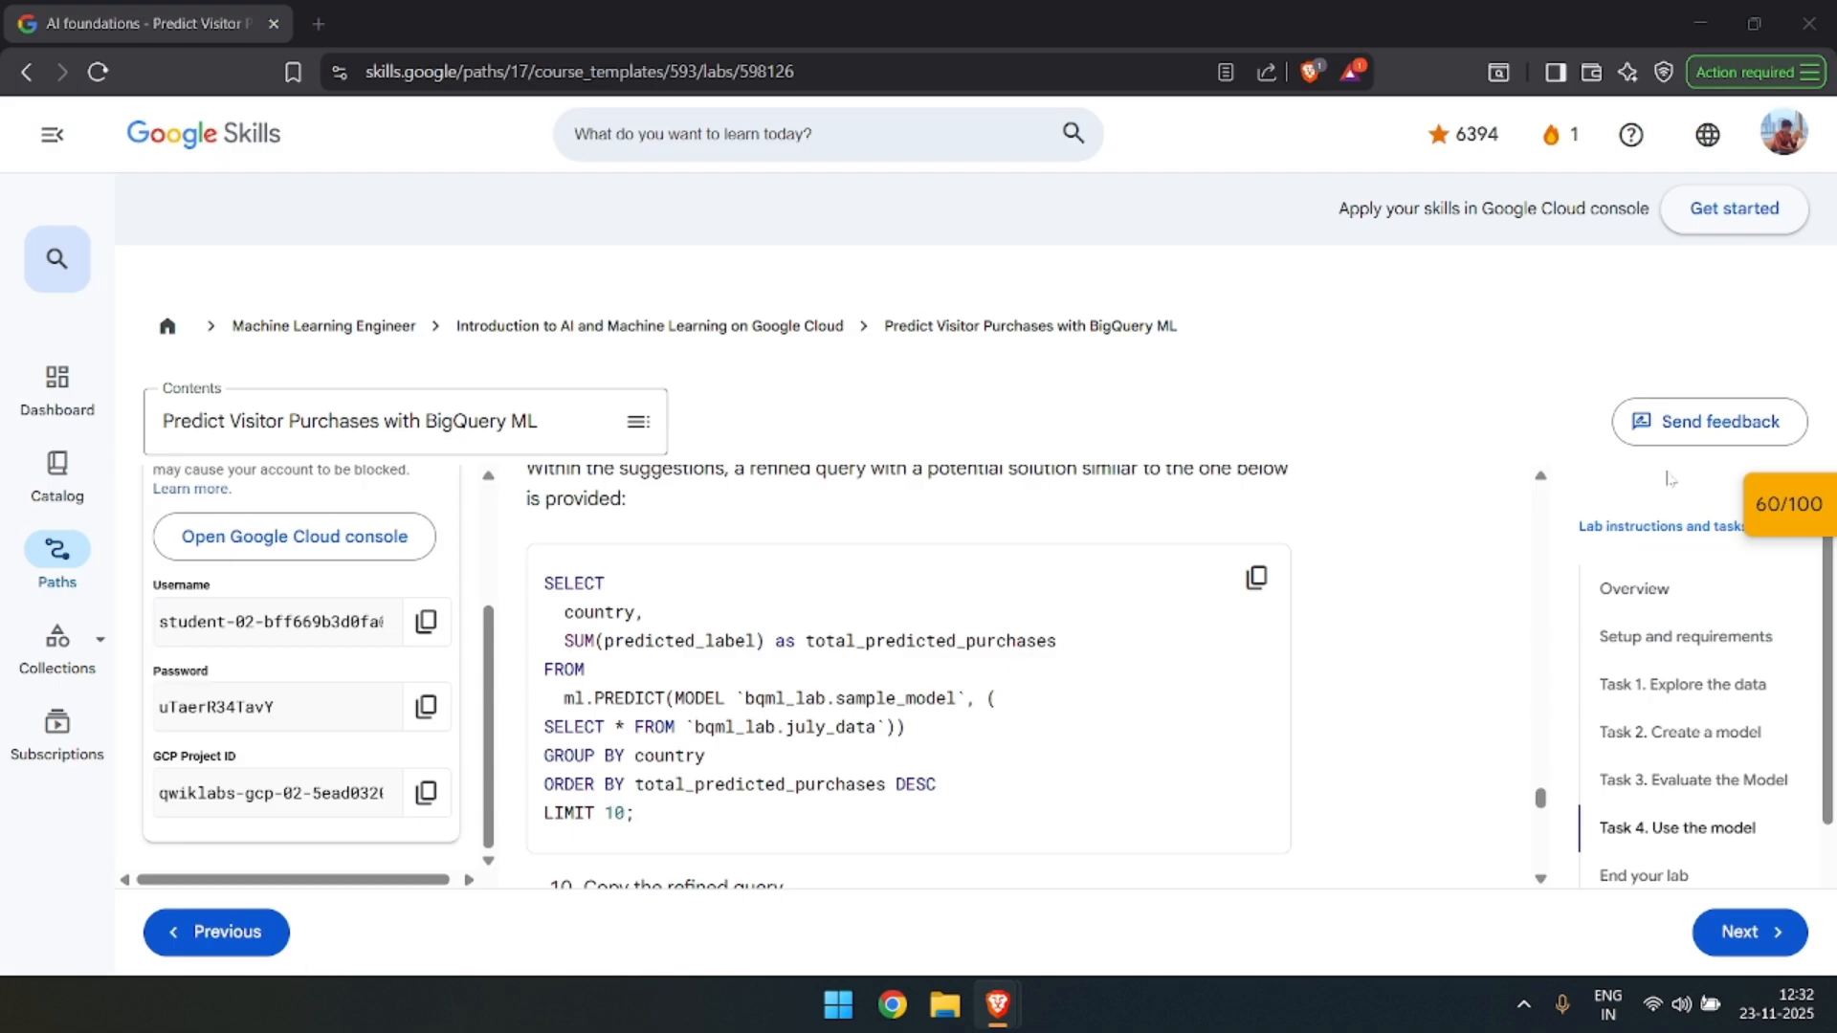
{"action": "scroll", "coordinate": [1285, 574], "scroll_direction": "down", "scroll_amount": 1}
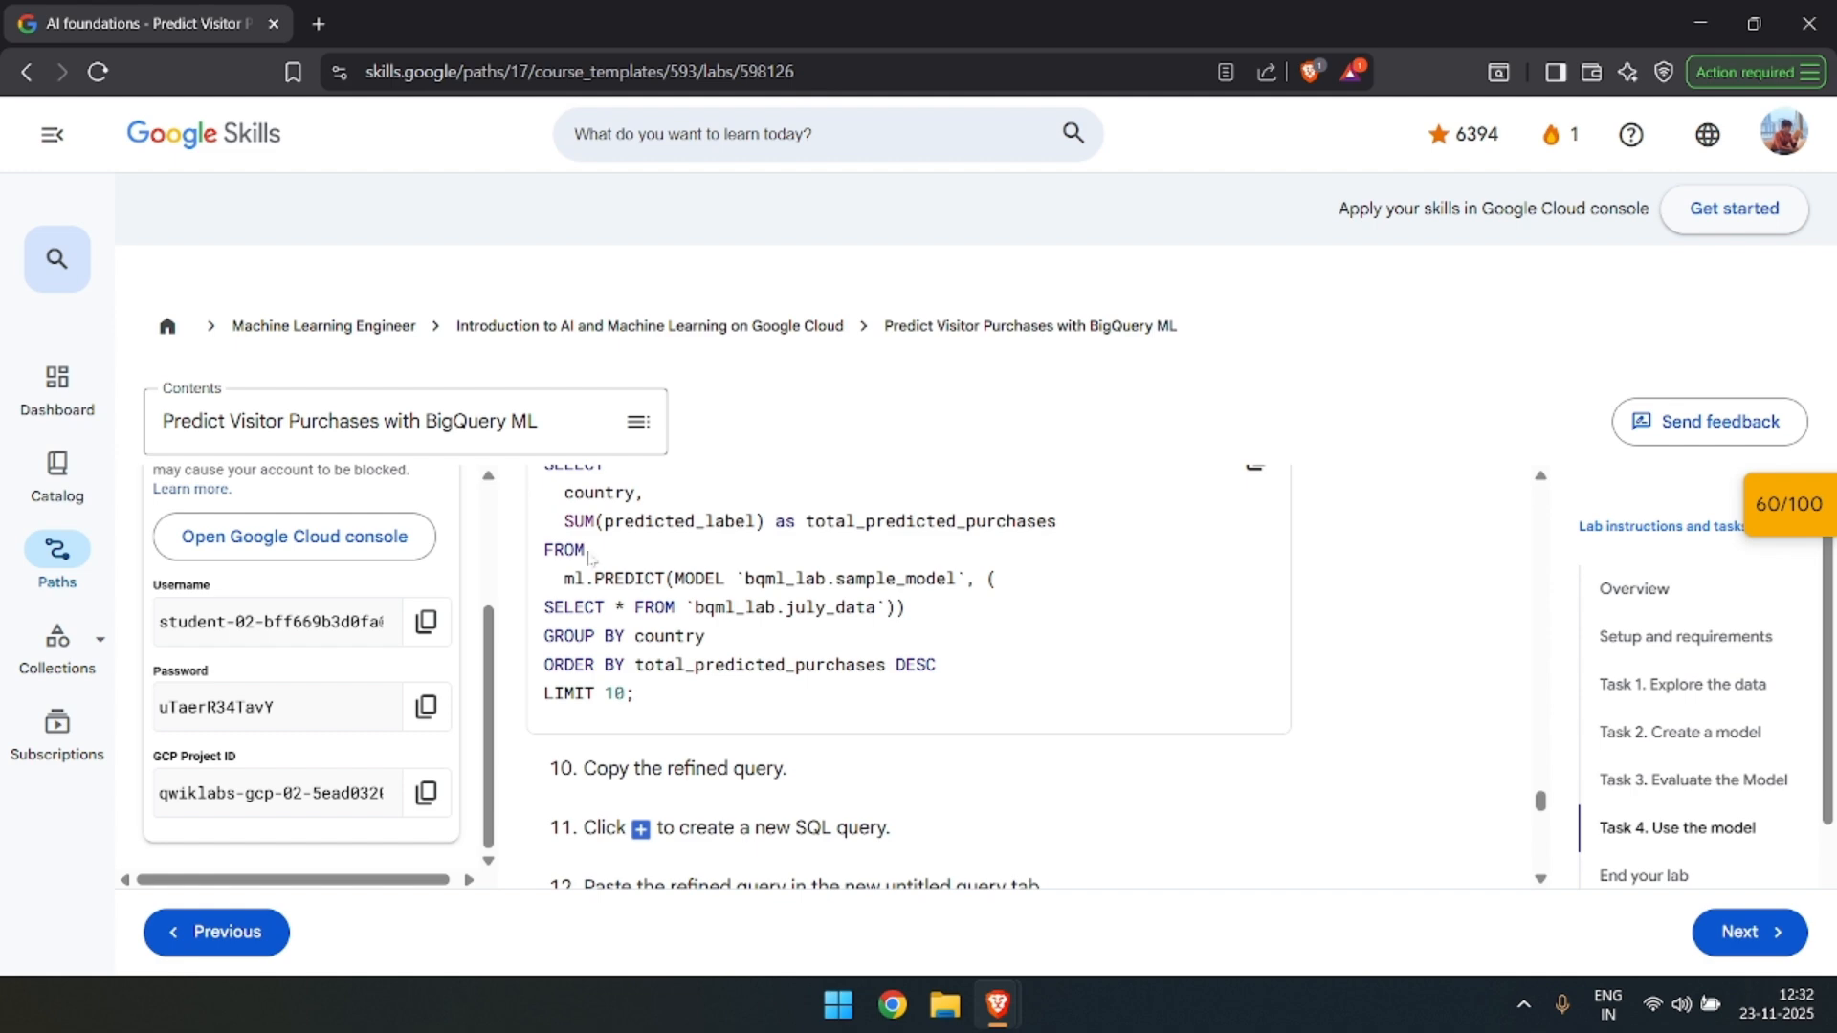
{"action": "scroll", "coordinate": [584, 550], "scroll_direction": "up", "scroll_amount": 1}
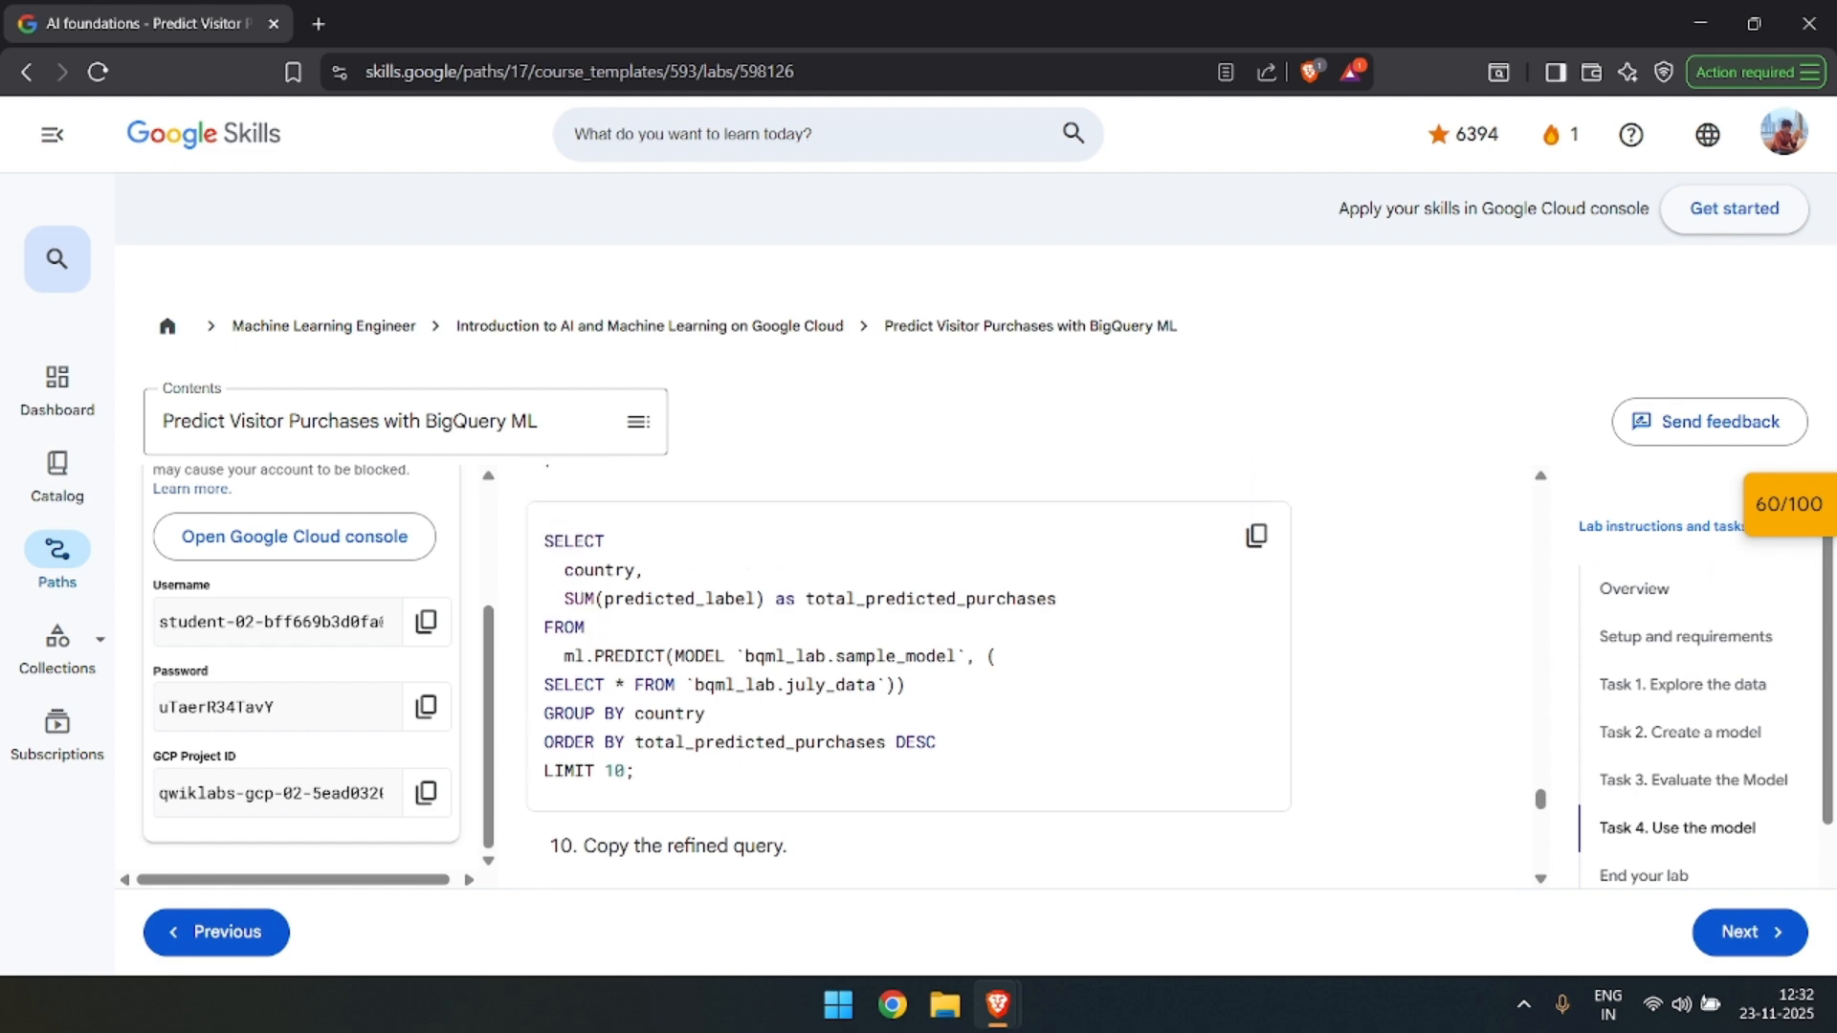
{"action": "key", "text": "alt+Tab"}
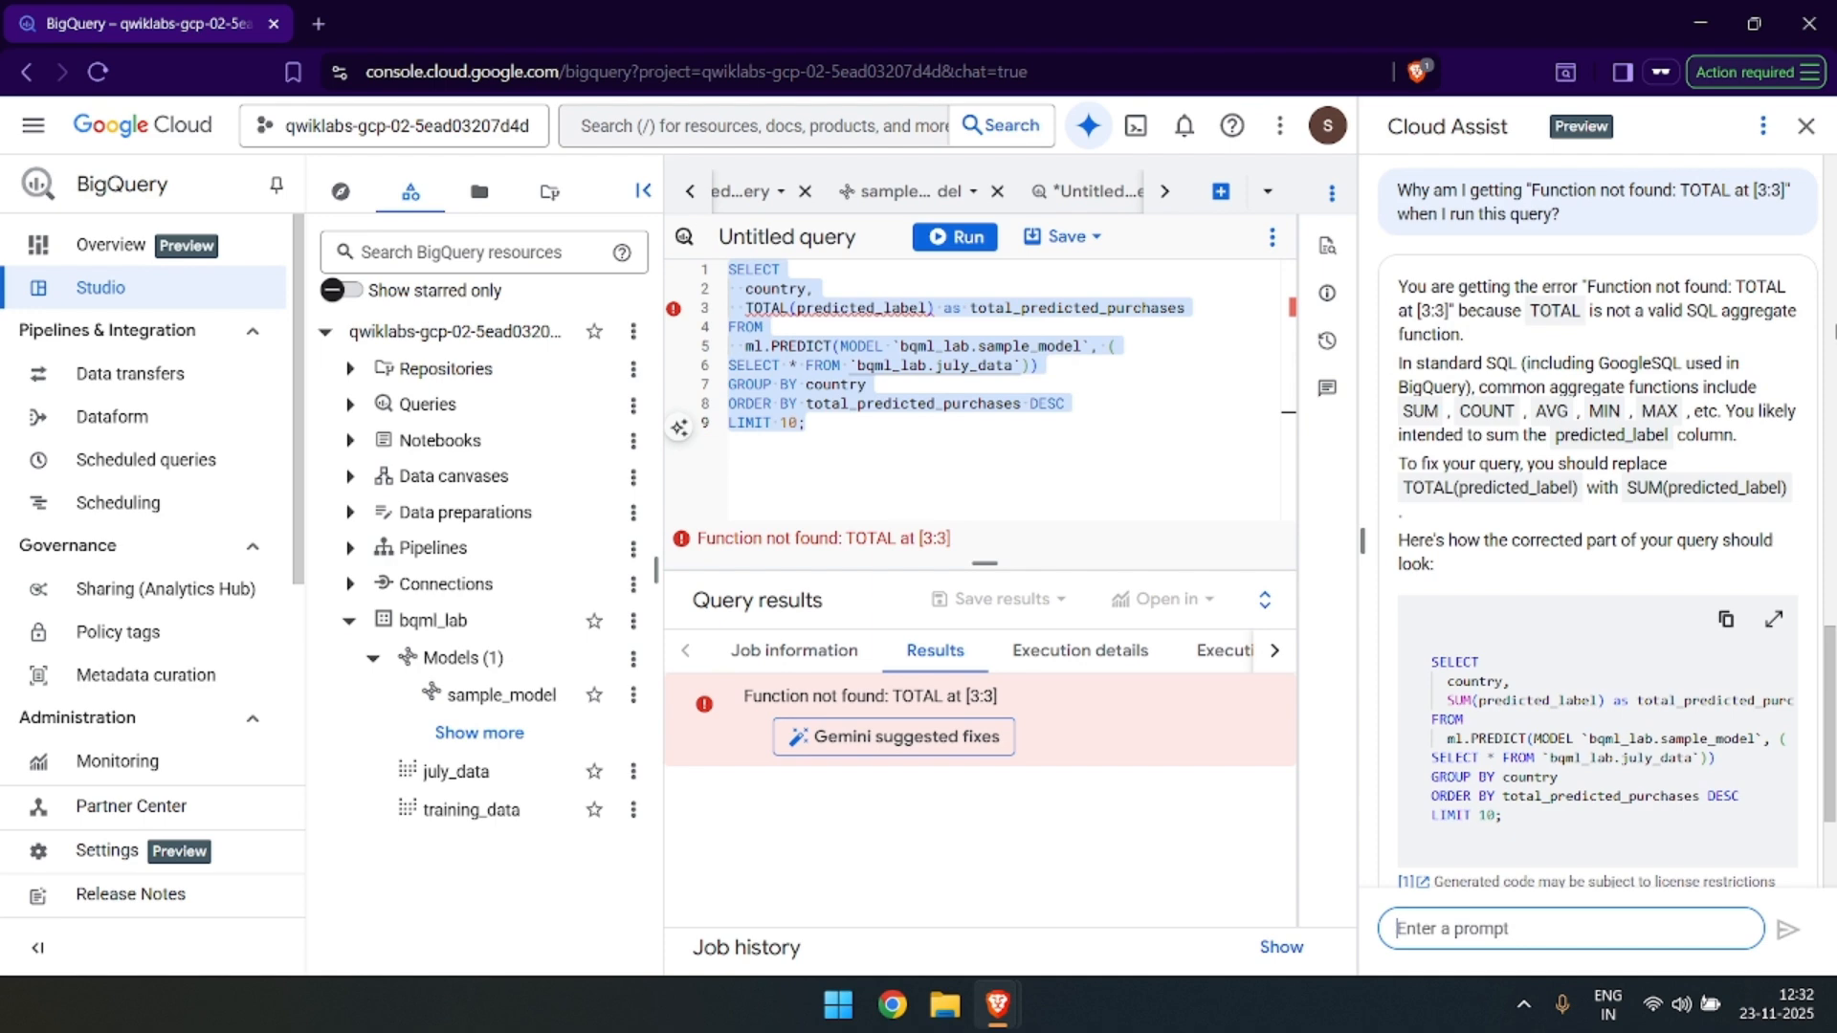
{"action": "scroll", "coordinate": [1642, 608], "scroll_direction": "down", "scroll_amount": 1}
{"action": "scroll", "coordinate": [1642, 608], "scroll_direction": "down", "scroll_amount": 2}
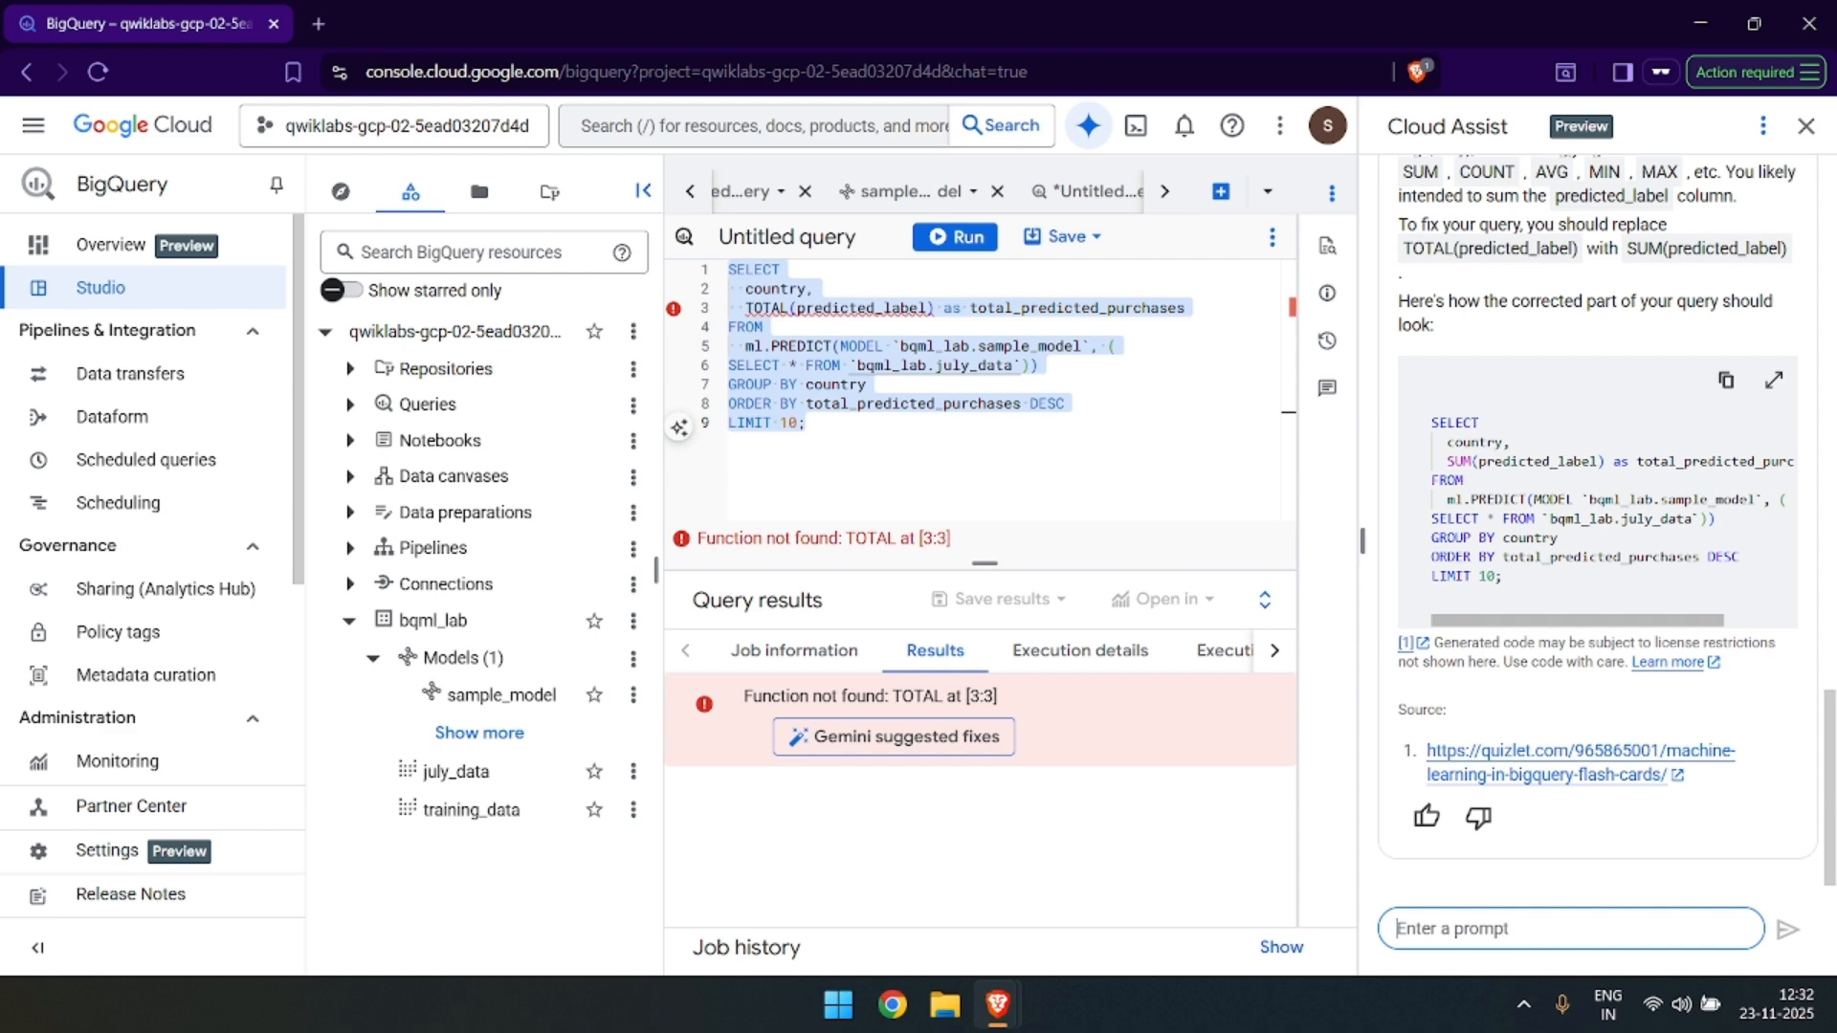
Copy the lab's refined SUM(predicted_label) query and replace the faulty query in BigQuery's untitled query editor with it.
{"action": "key", "text": "alt+Tab"}
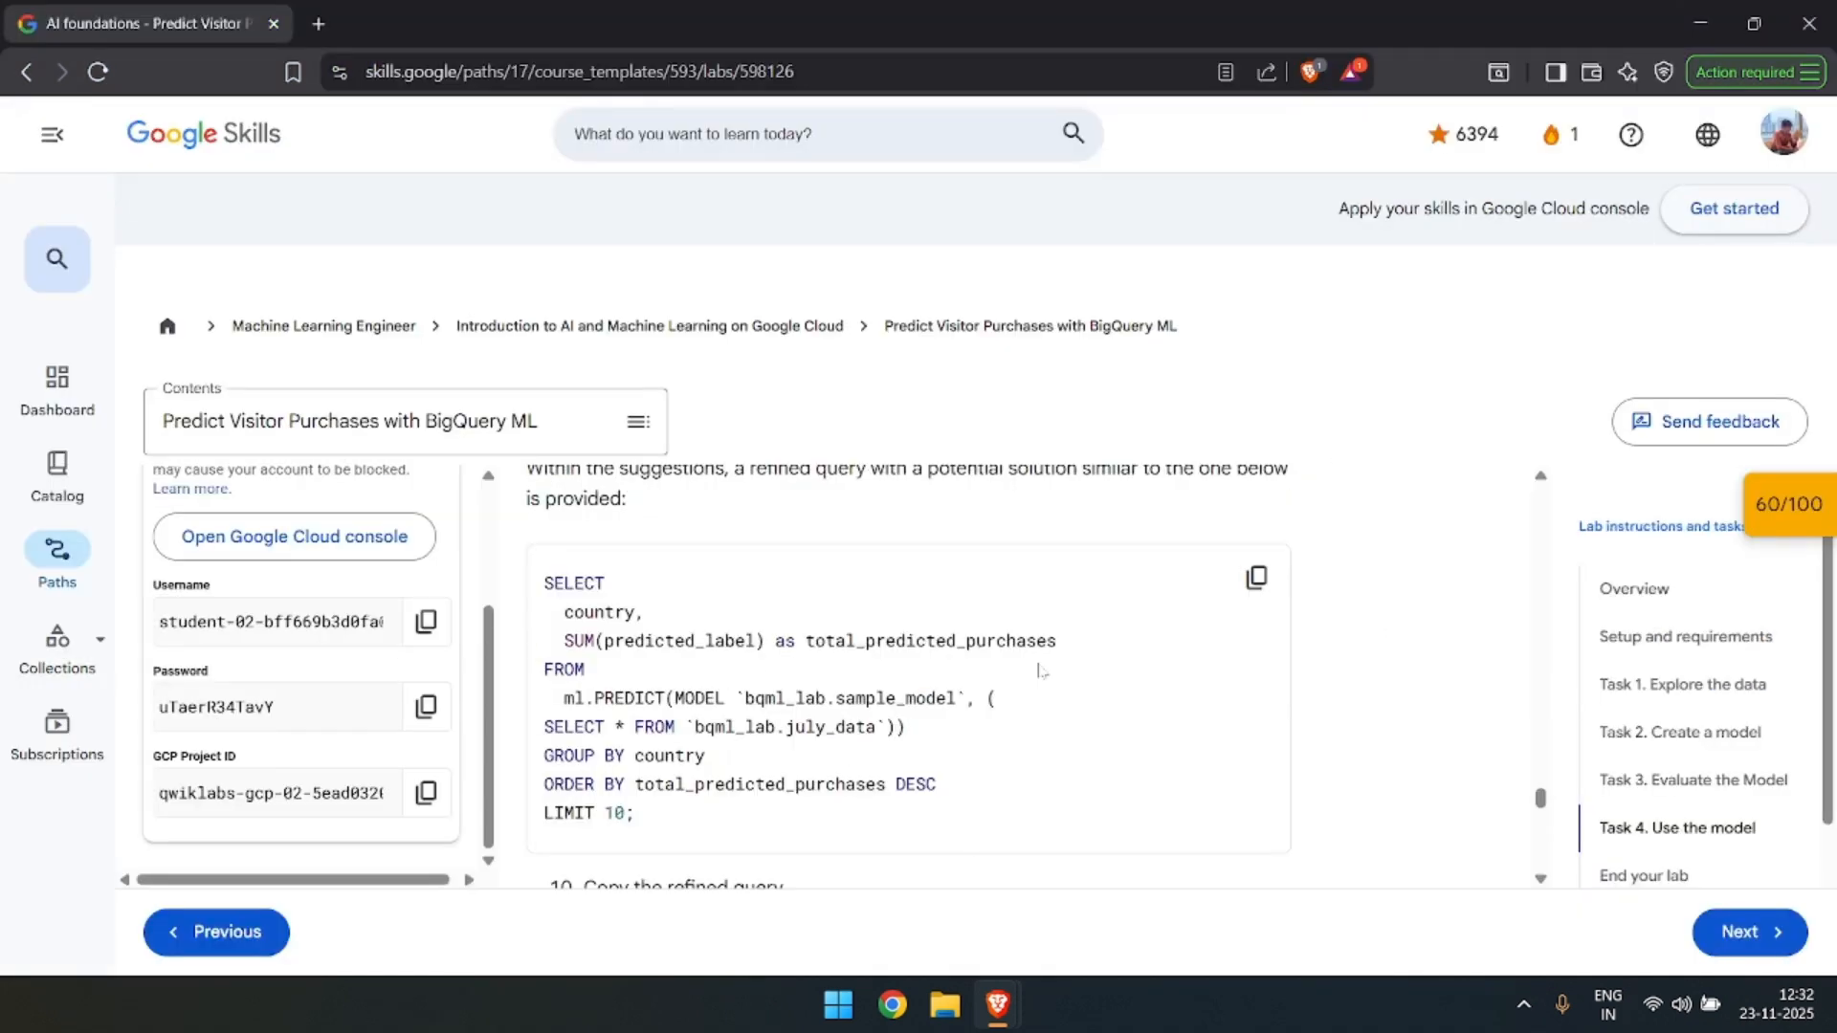
{"action": "left_click", "coordinate": [1262, 587]}
{"action": "key", "text": "alt+Tab"}
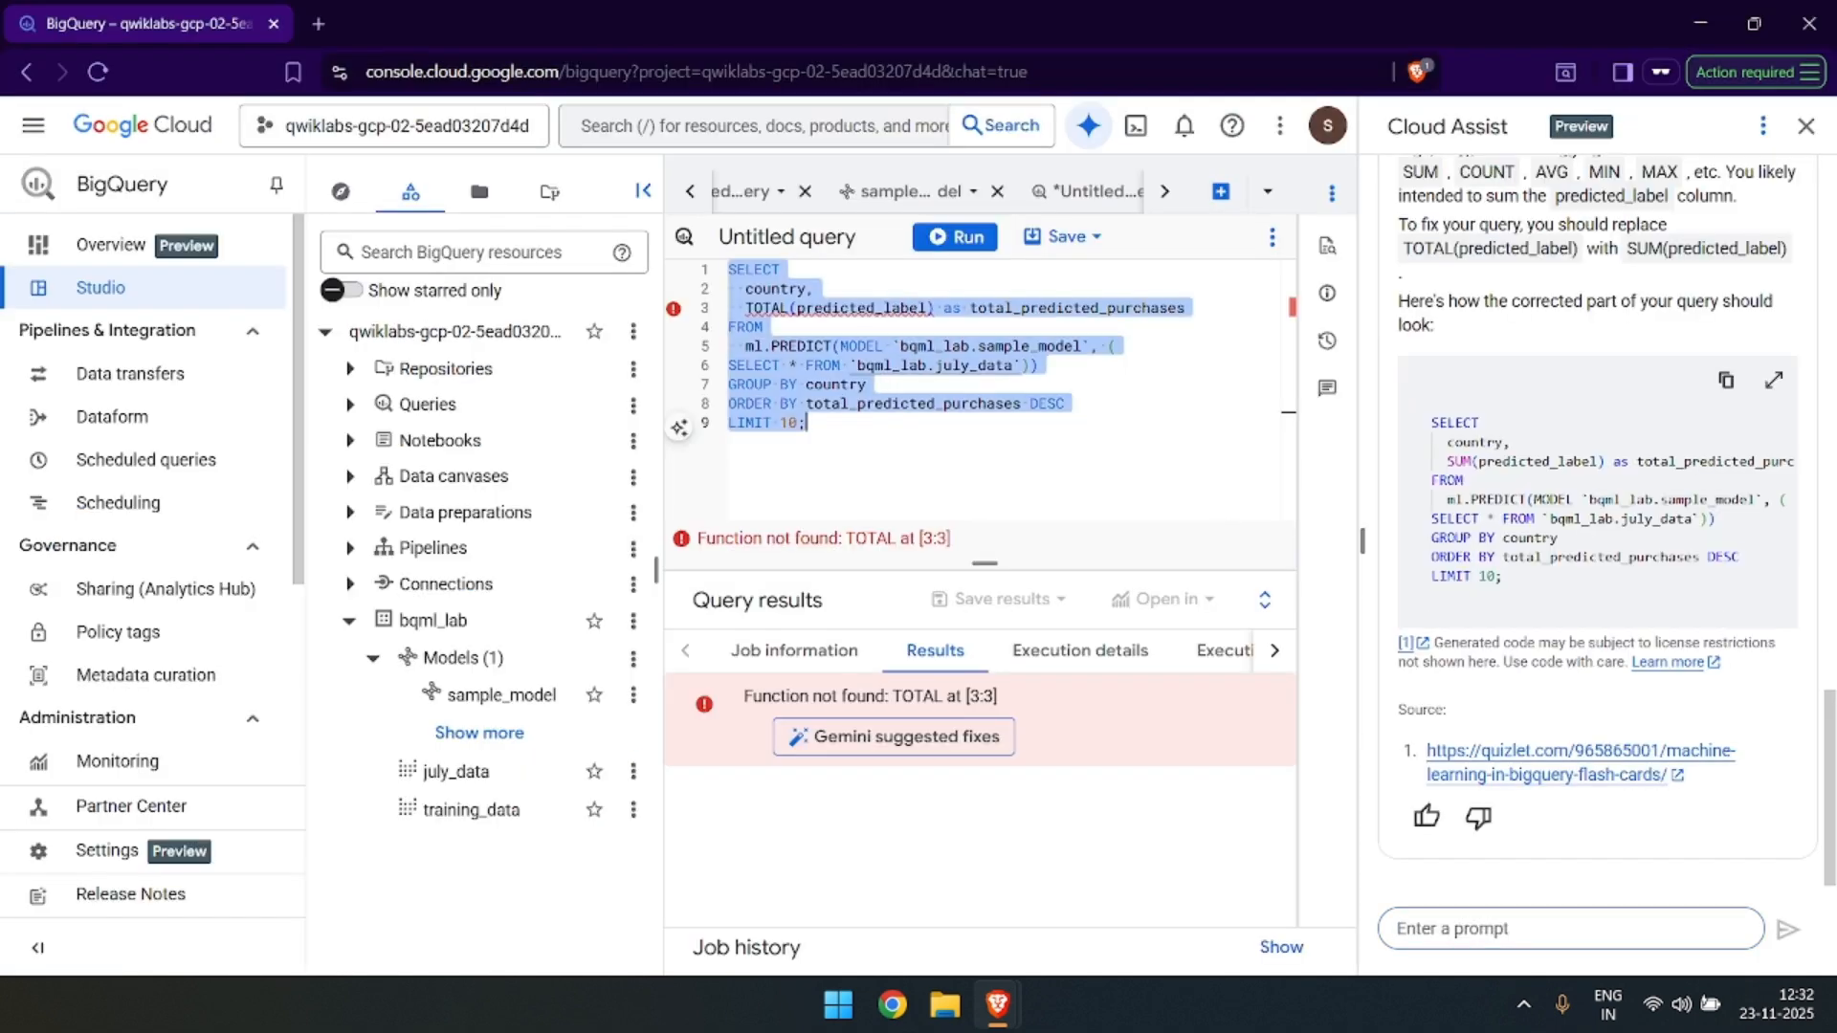
{"action": "key", "text": "ctrl+v"}
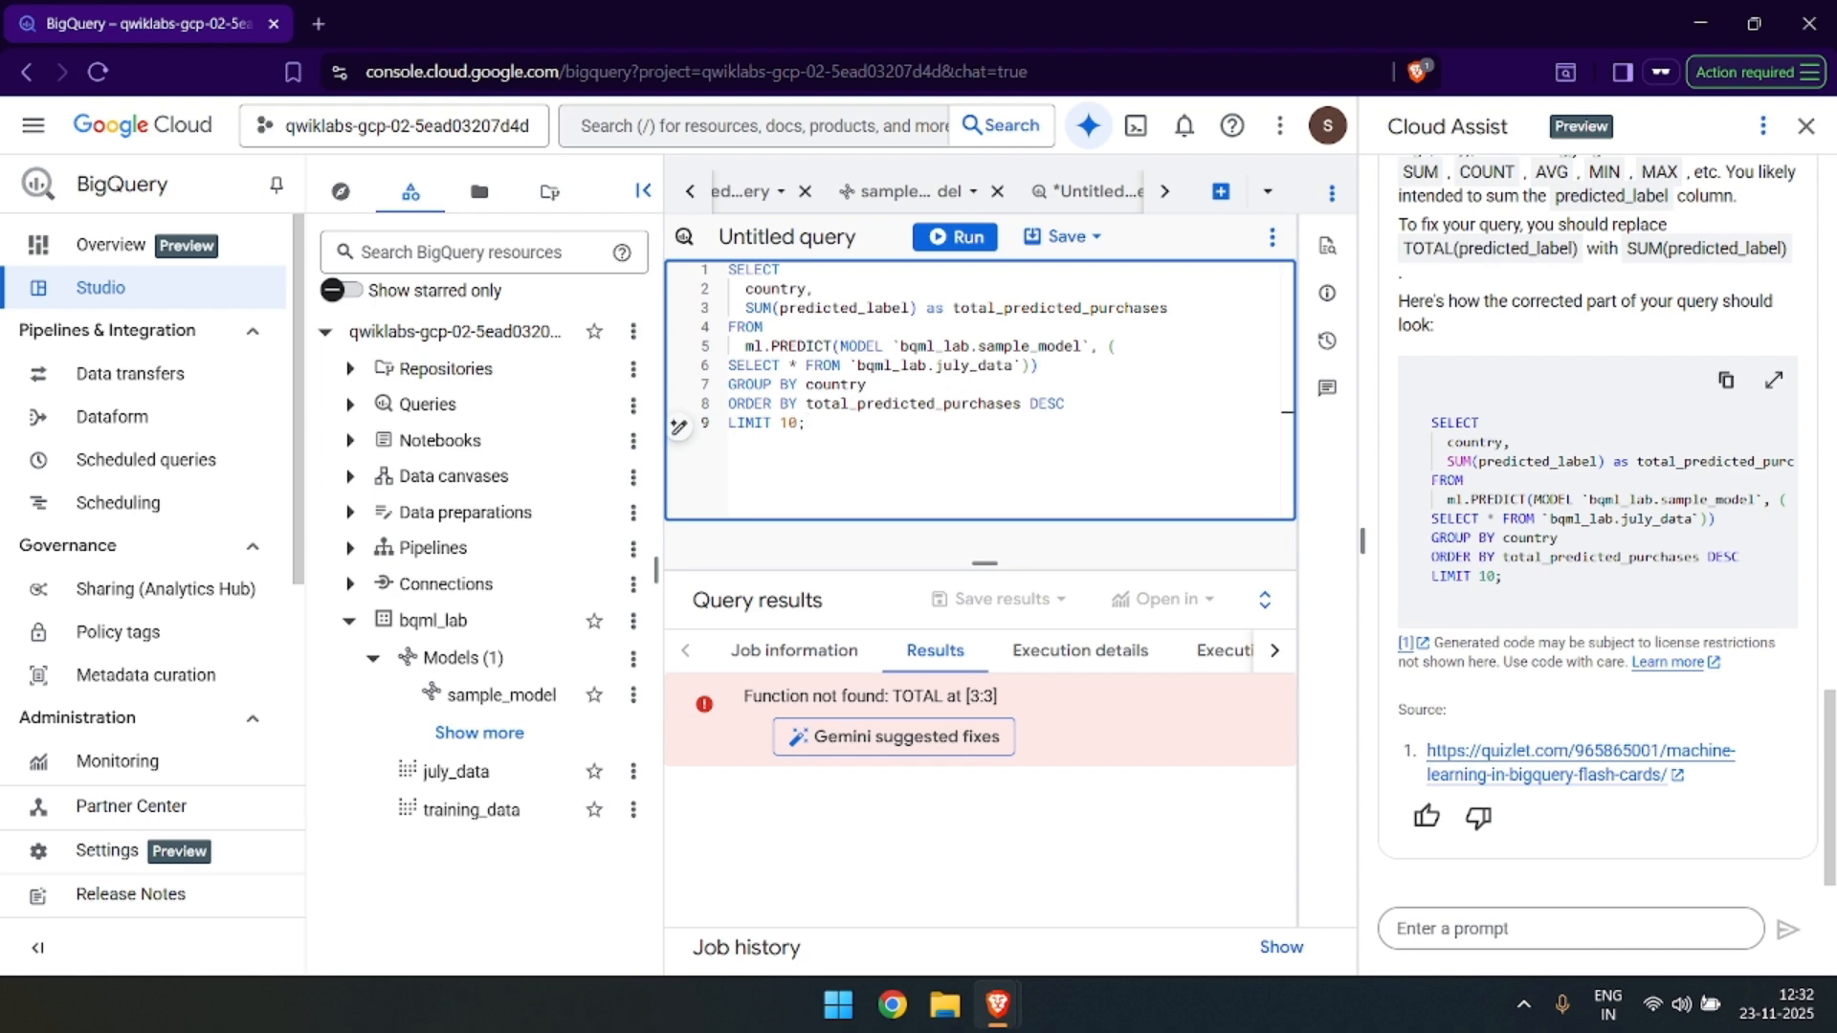
Read the lab's remaining instructions for the refined query, and run the corrected purchases-per-country query in BigQuery.
{"action": "key", "text": "alt+Tab"}
{"action": "scroll", "coordinate": [957, 578], "scroll_direction": "down", "scroll_amount": 4}
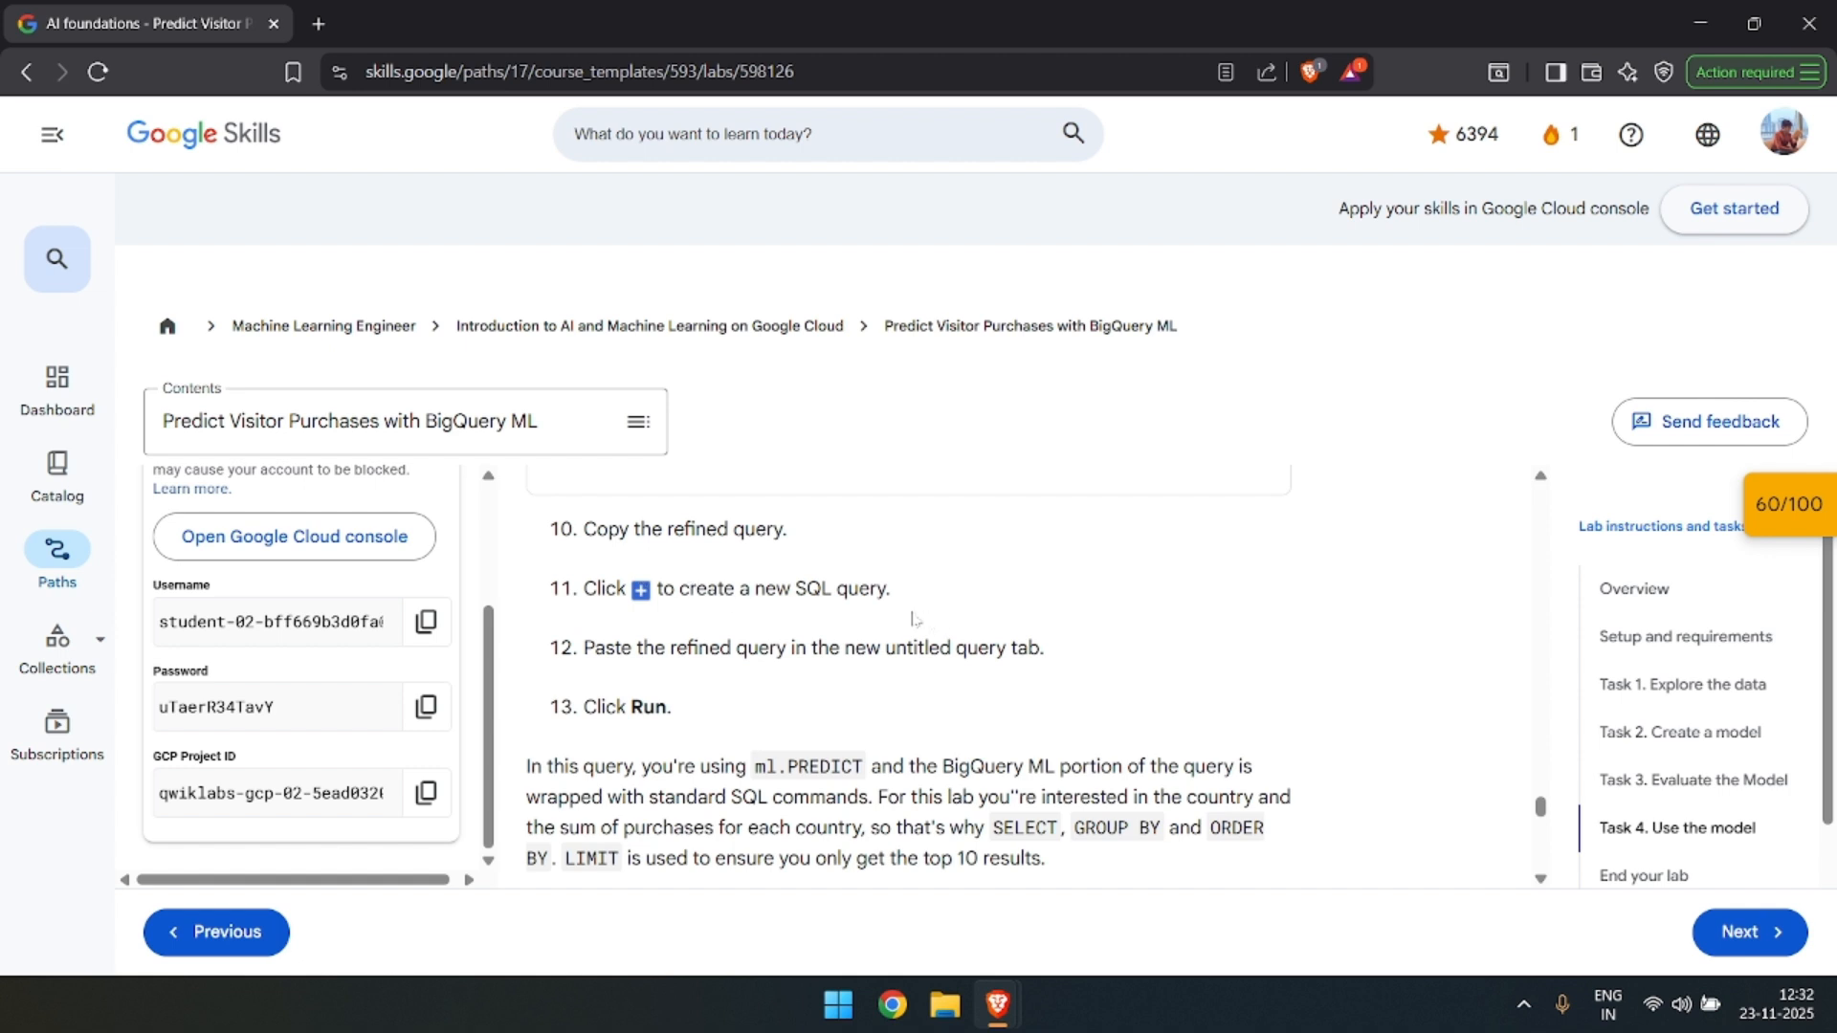
{"action": "scroll", "coordinate": [928, 620], "scroll_direction": "down", "scroll_amount": 1}
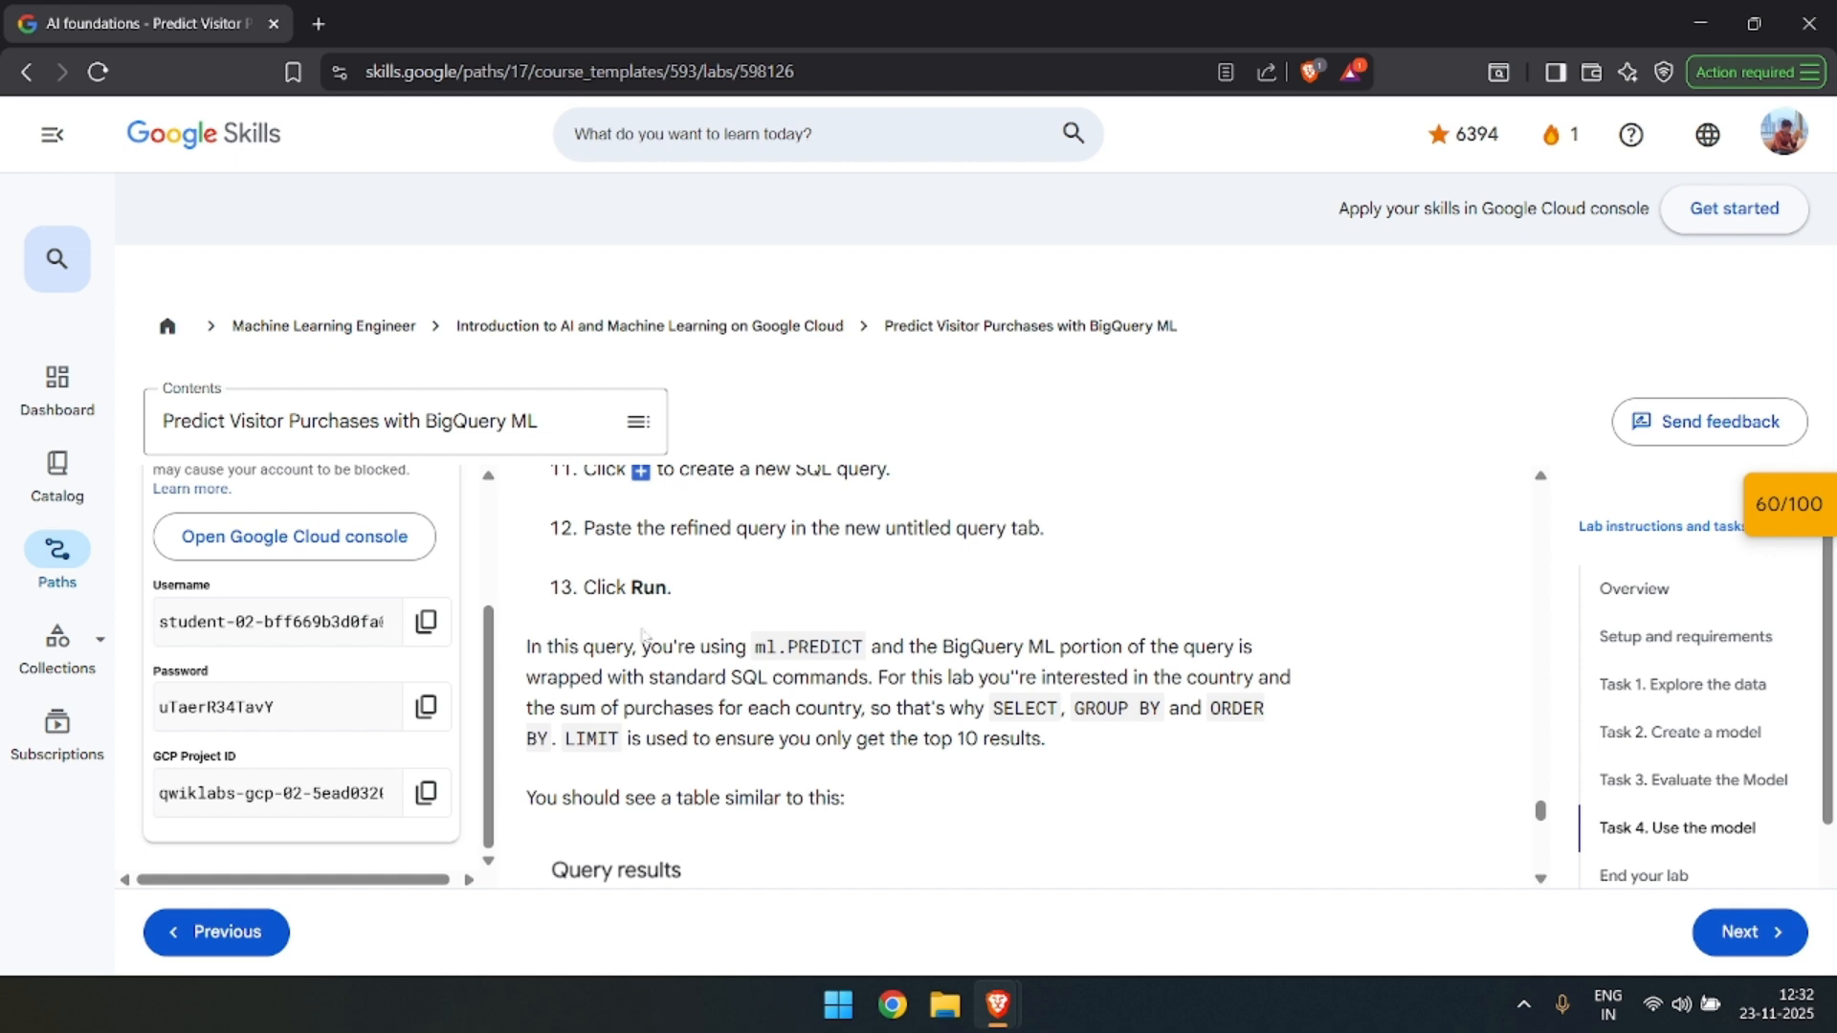
{"action": "scroll", "coordinate": [728, 615], "scroll_direction": "down", "scroll_amount": 2}
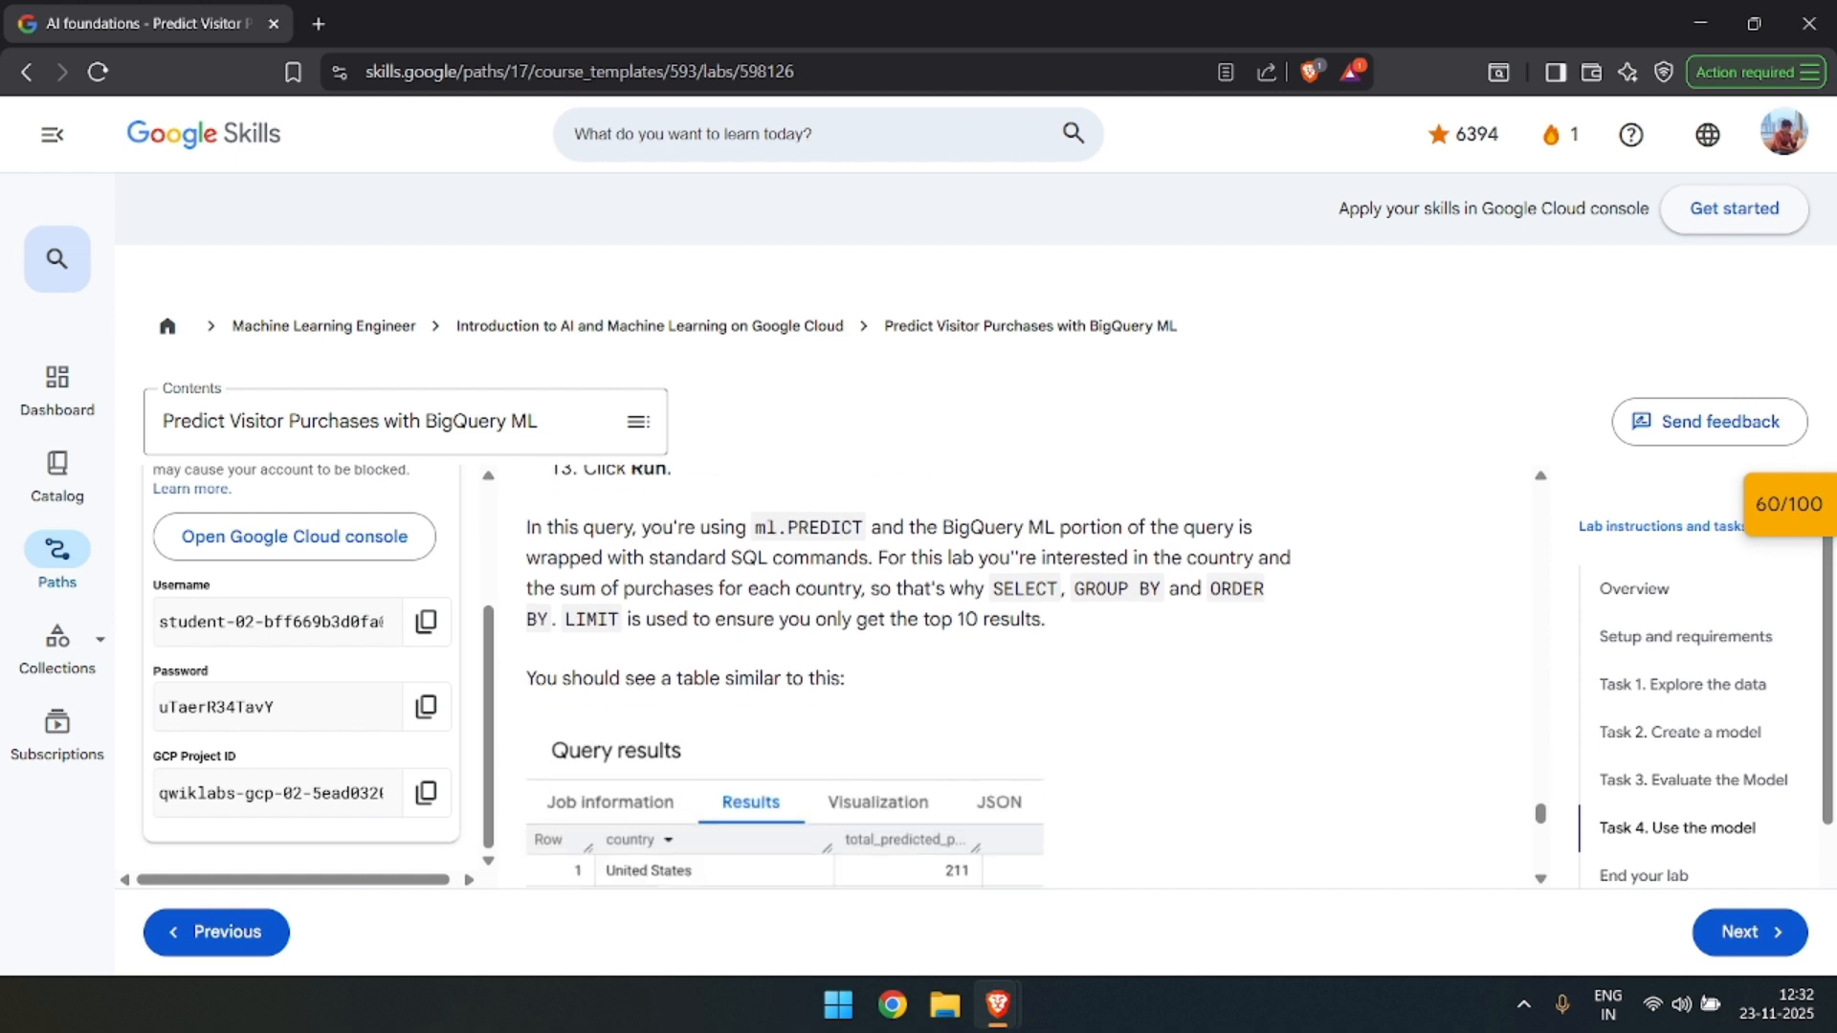
{"action": "scroll", "coordinate": [912, 613], "scroll_direction": "down", "scroll_amount": 5}
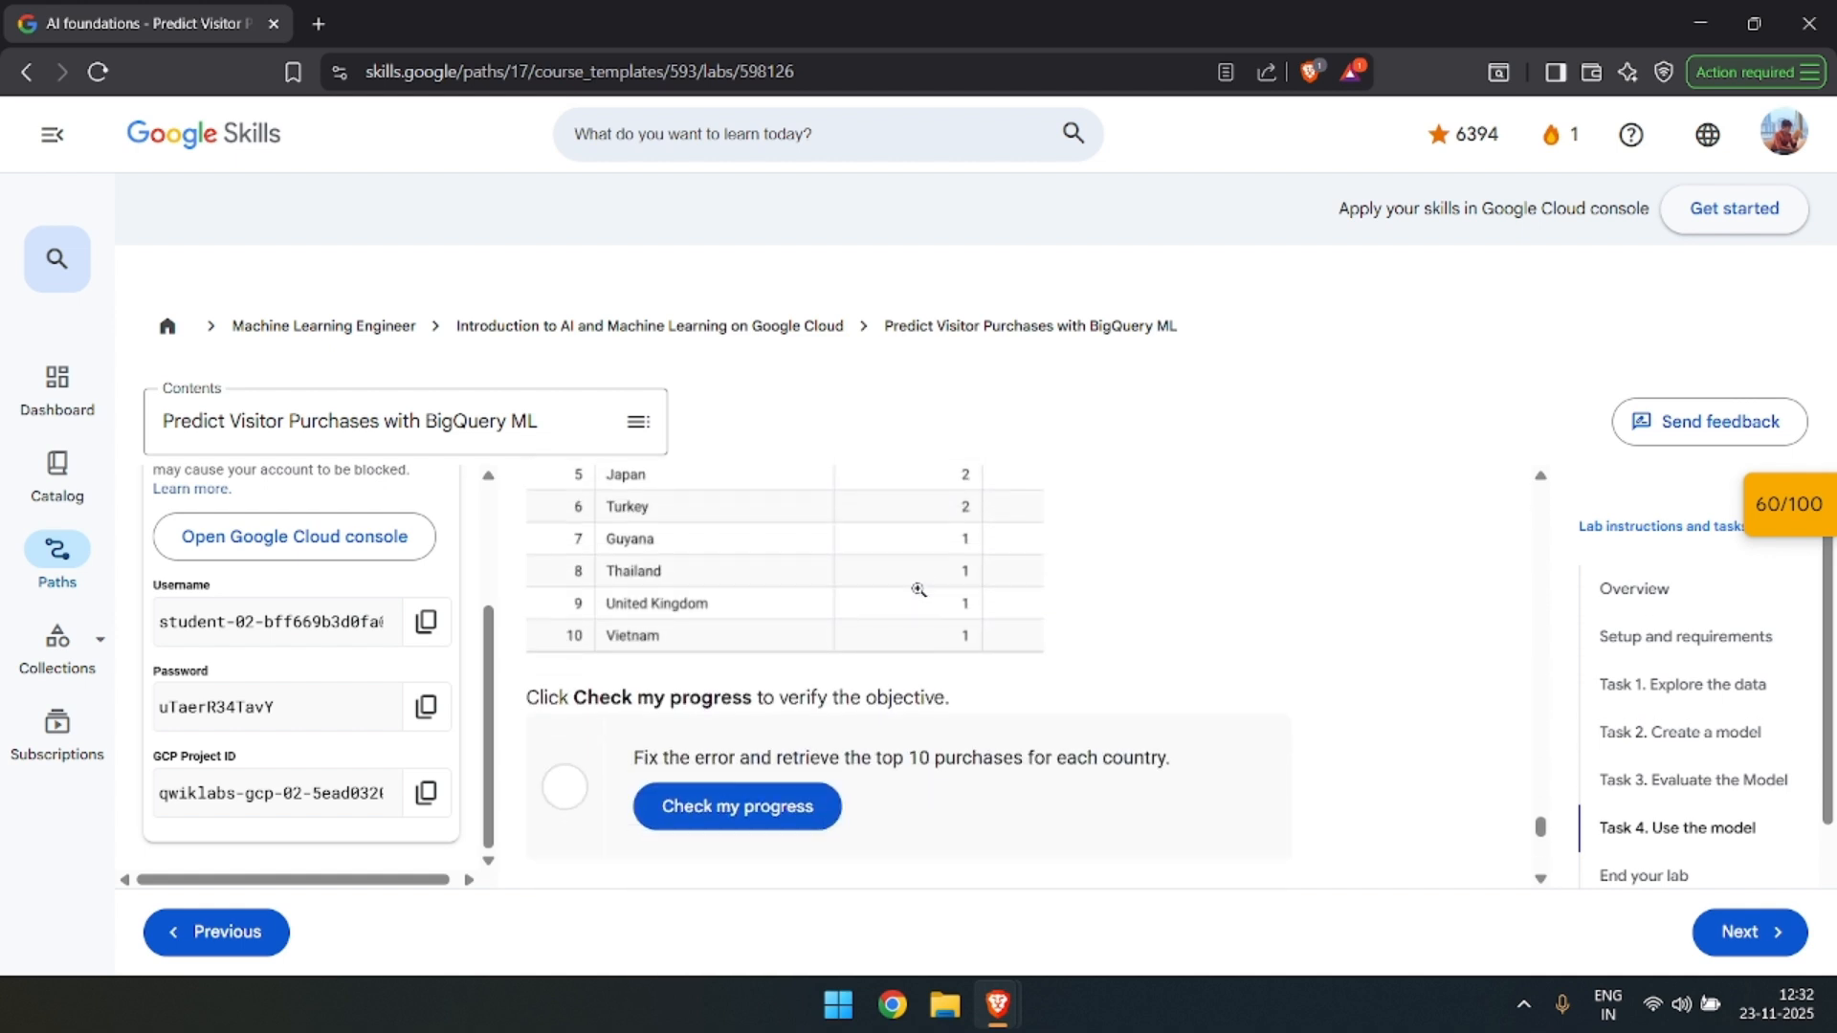
{"action": "key", "text": "alt+Tab"}
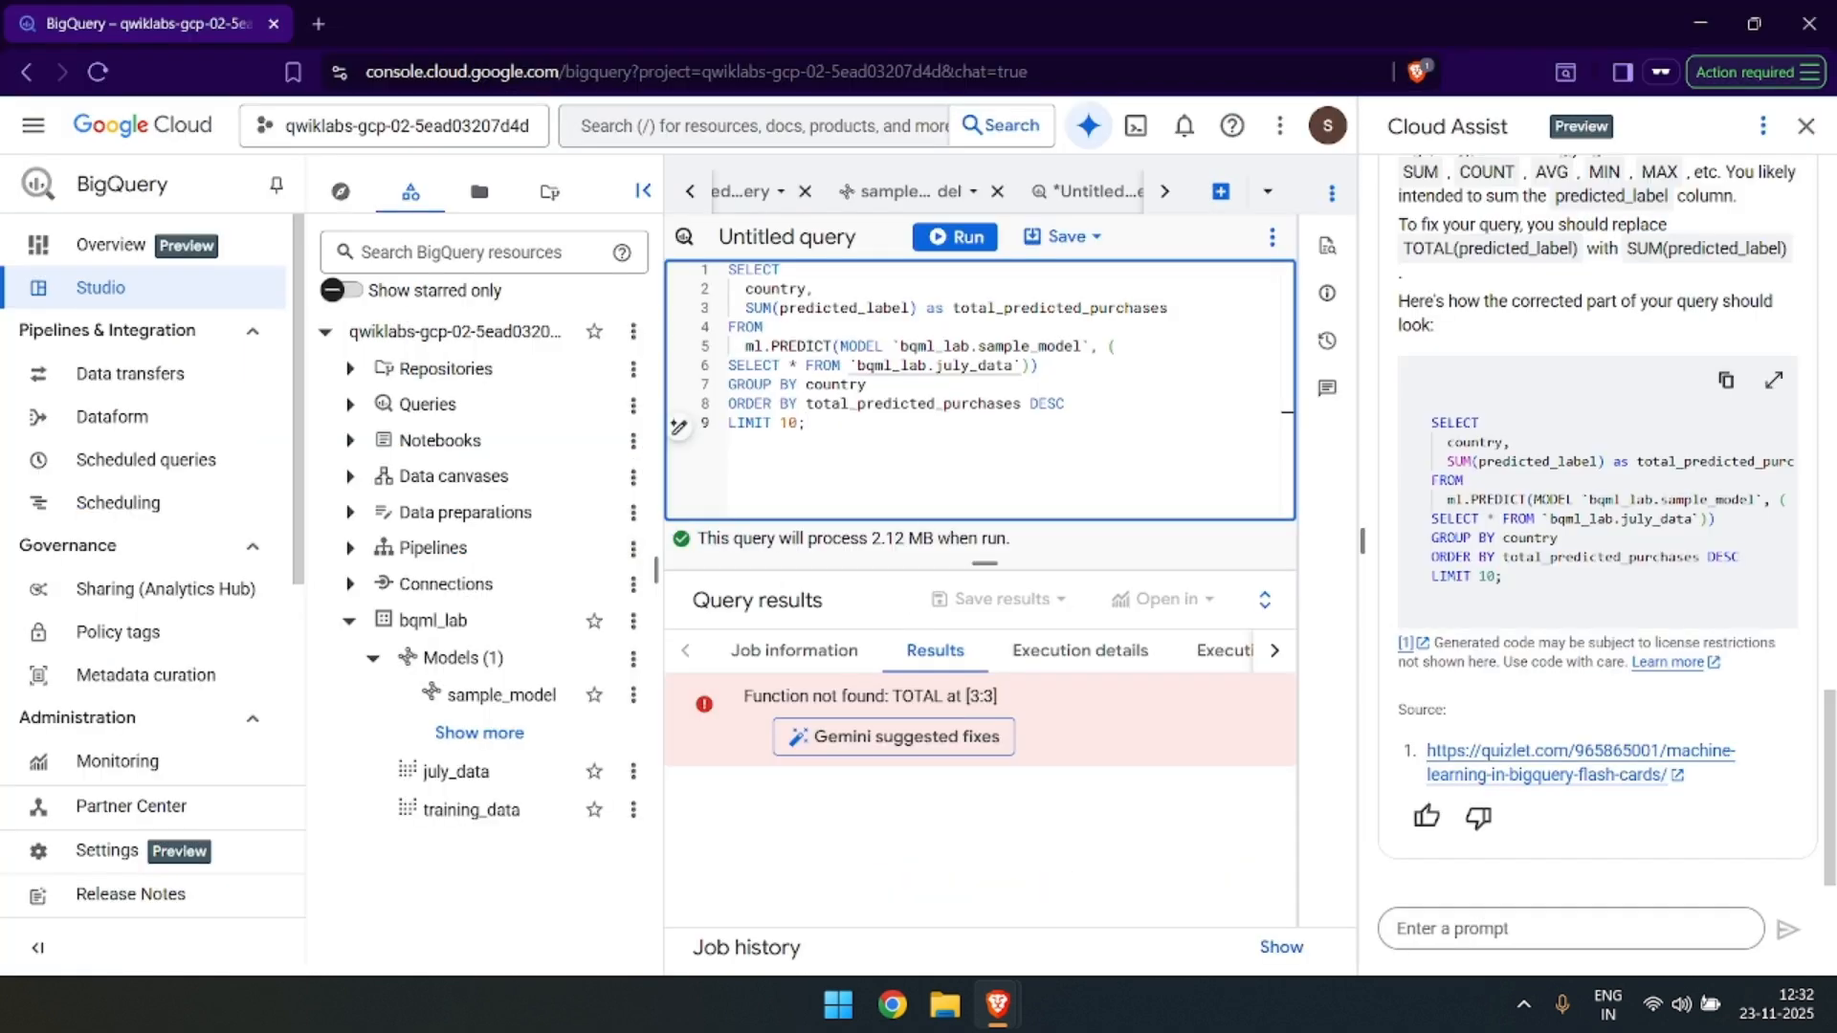
{"action": "type", "text": ";"}
{"action": "key", "text": "ctrl+Return"}
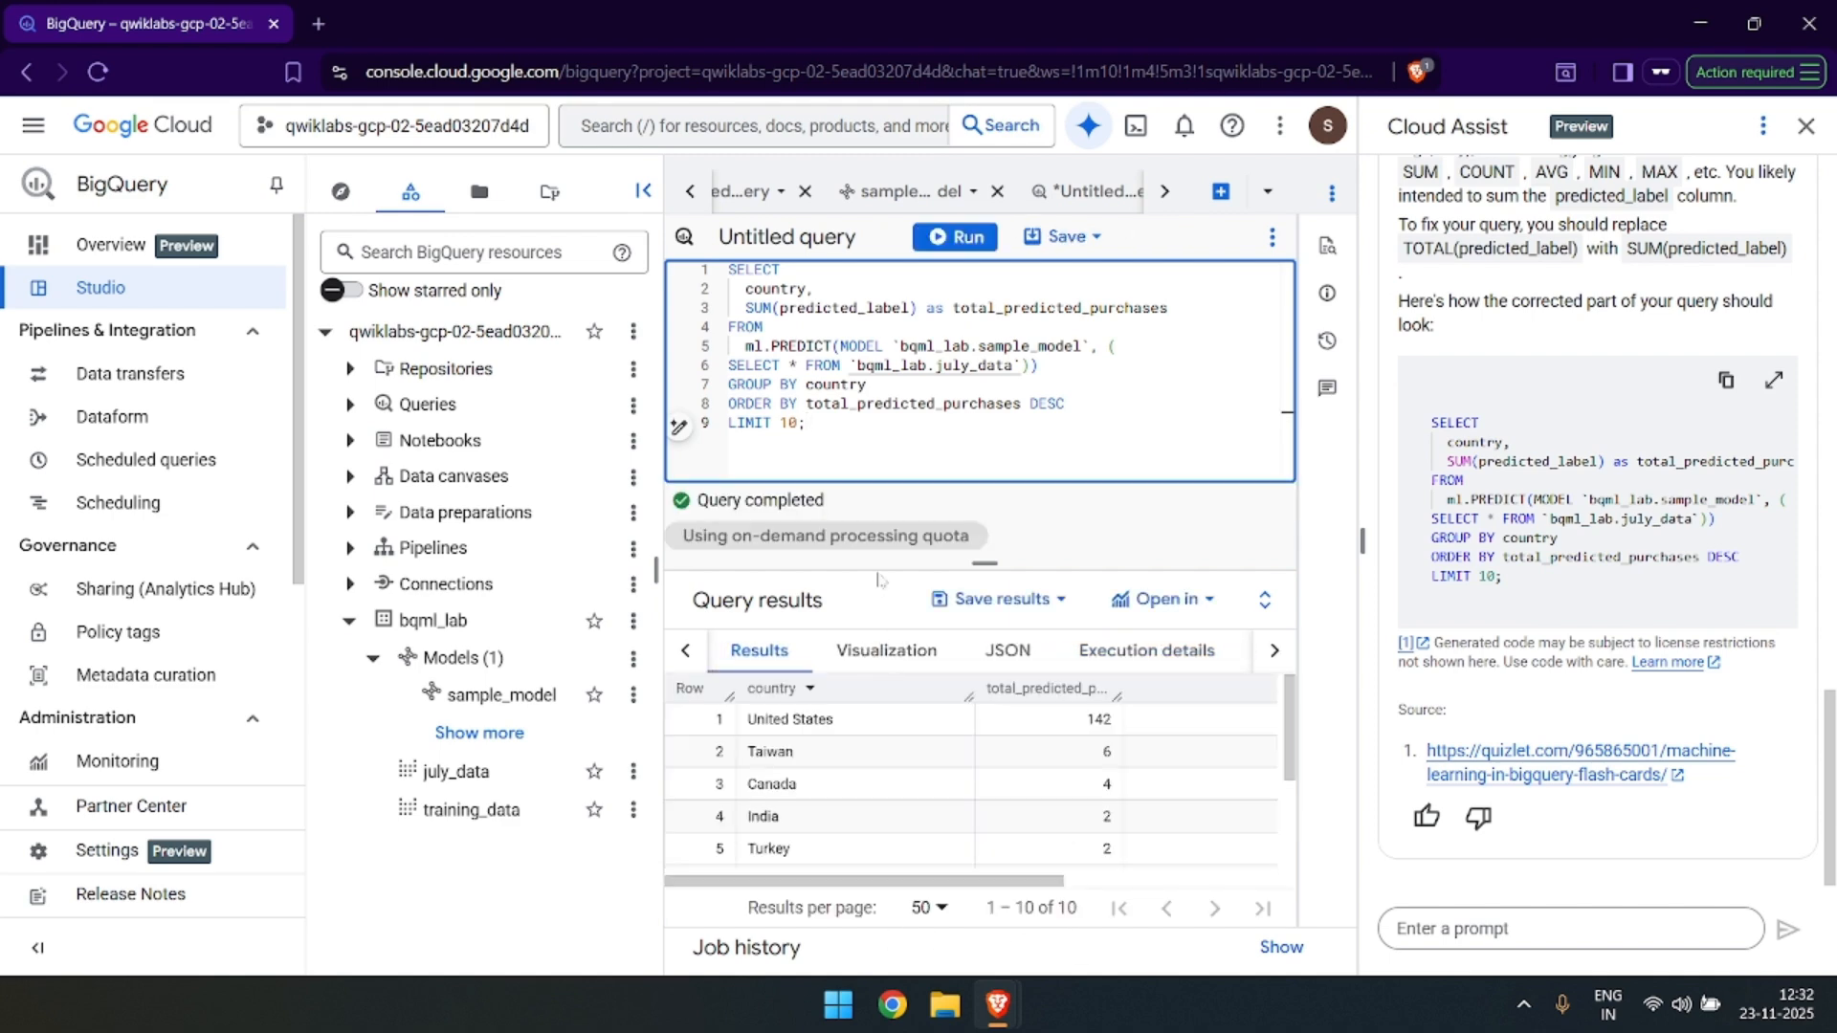
Compare the query results in BigQuery with the expected purchases-per-country table on the lab page.
{"action": "key", "text": "alt+Tab"}
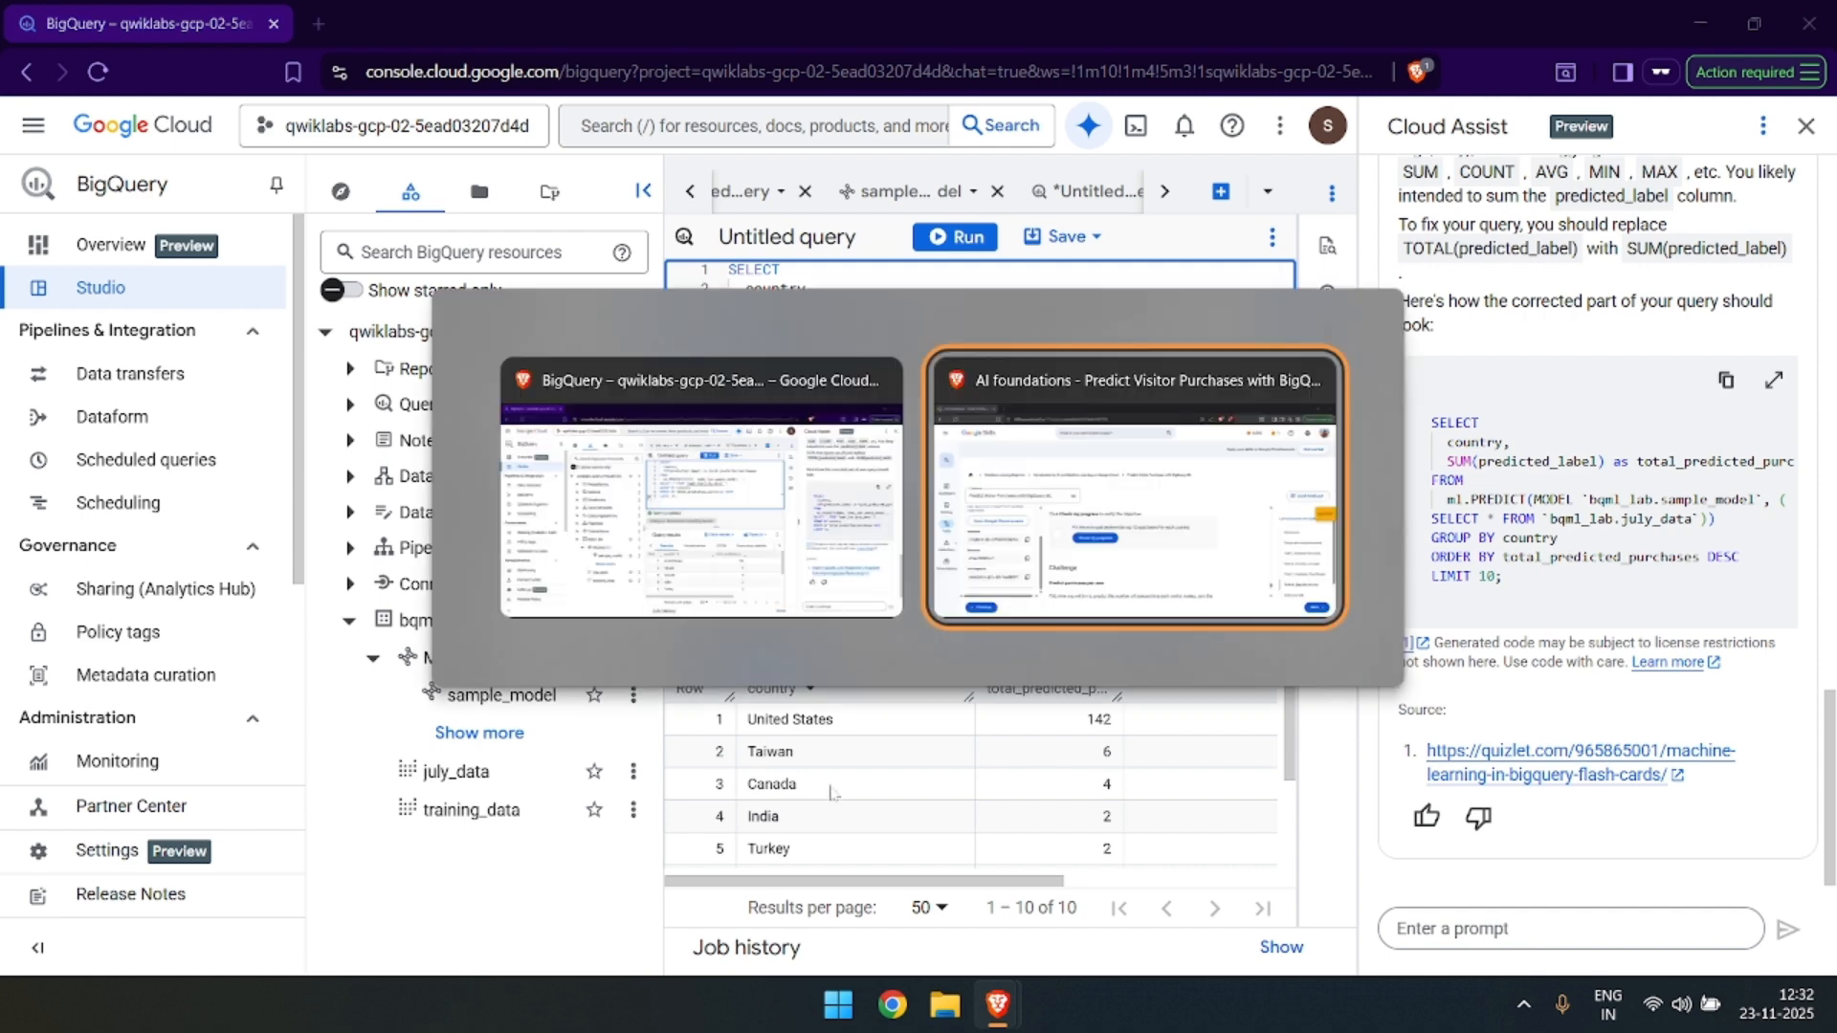
{"action": "scroll", "coordinate": [882, 674], "scroll_direction": "down", "scroll_amount": 1}
{"action": "scroll", "coordinate": [878, 669], "scroll_direction": "up", "scroll_amount": 3}
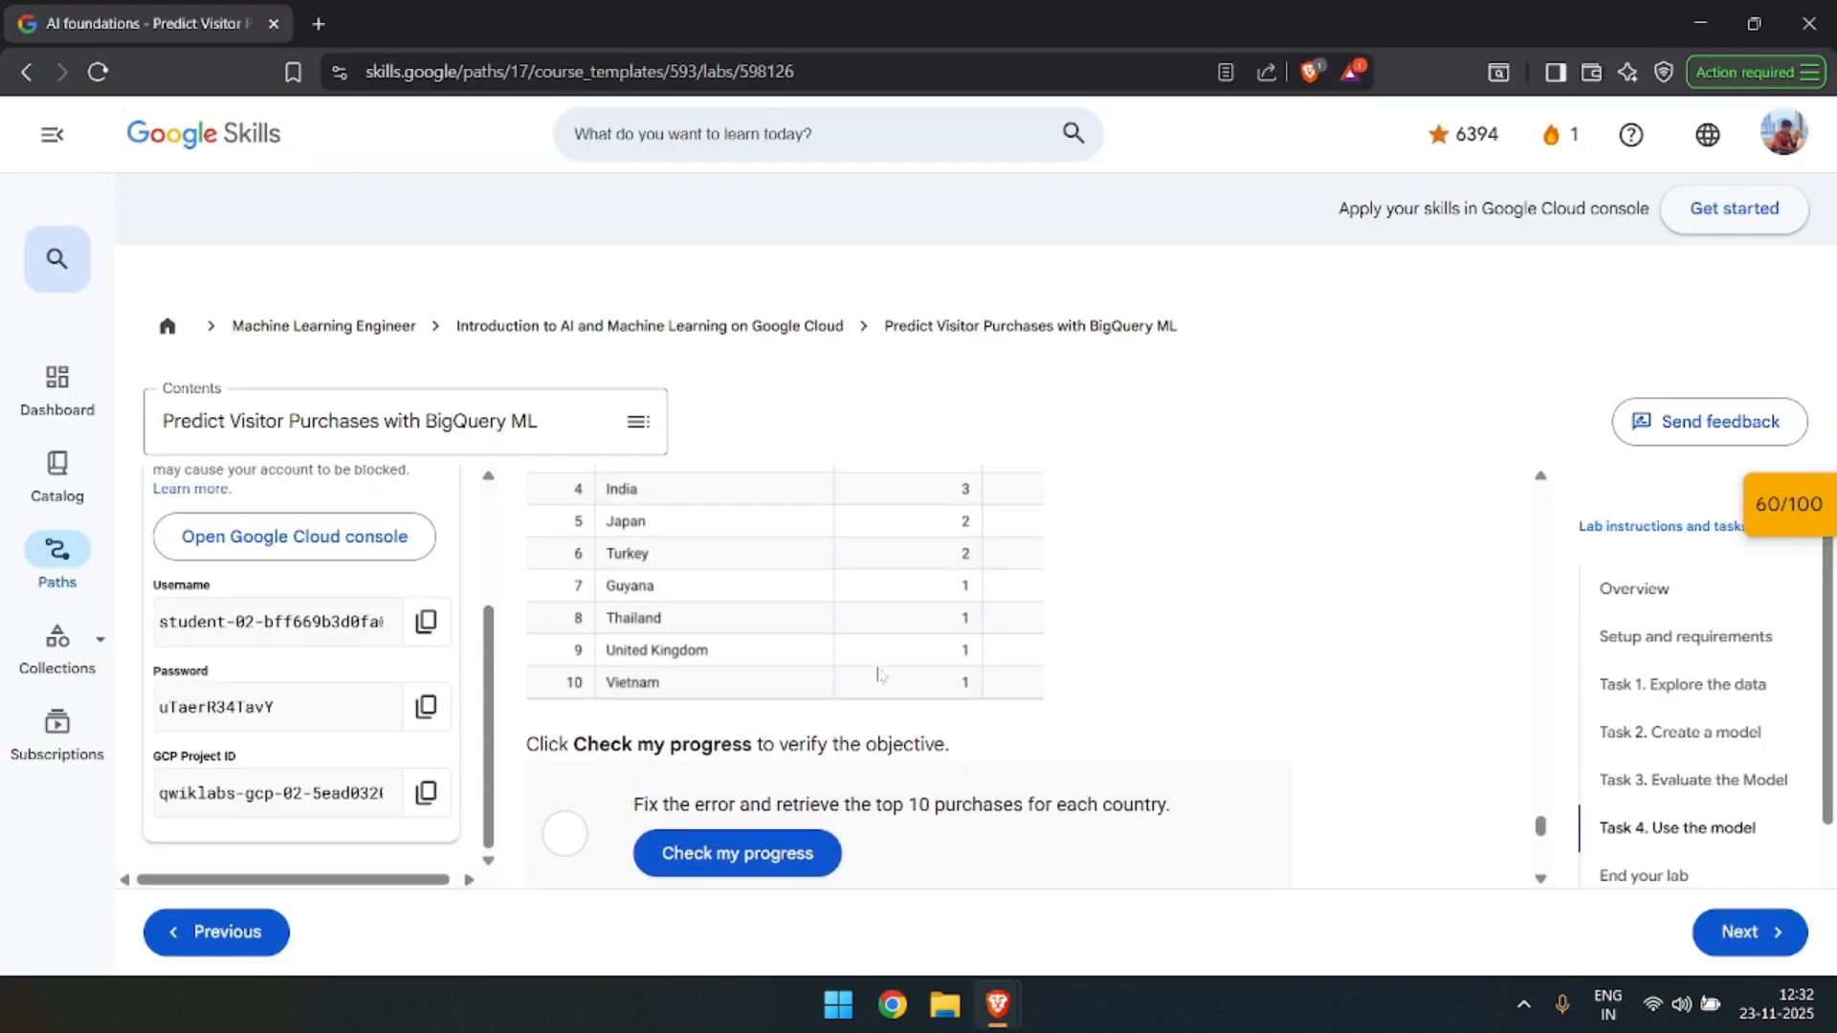
{"action": "scroll", "coordinate": [876, 667], "scroll_direction": "up", "scroll_amount": 1}
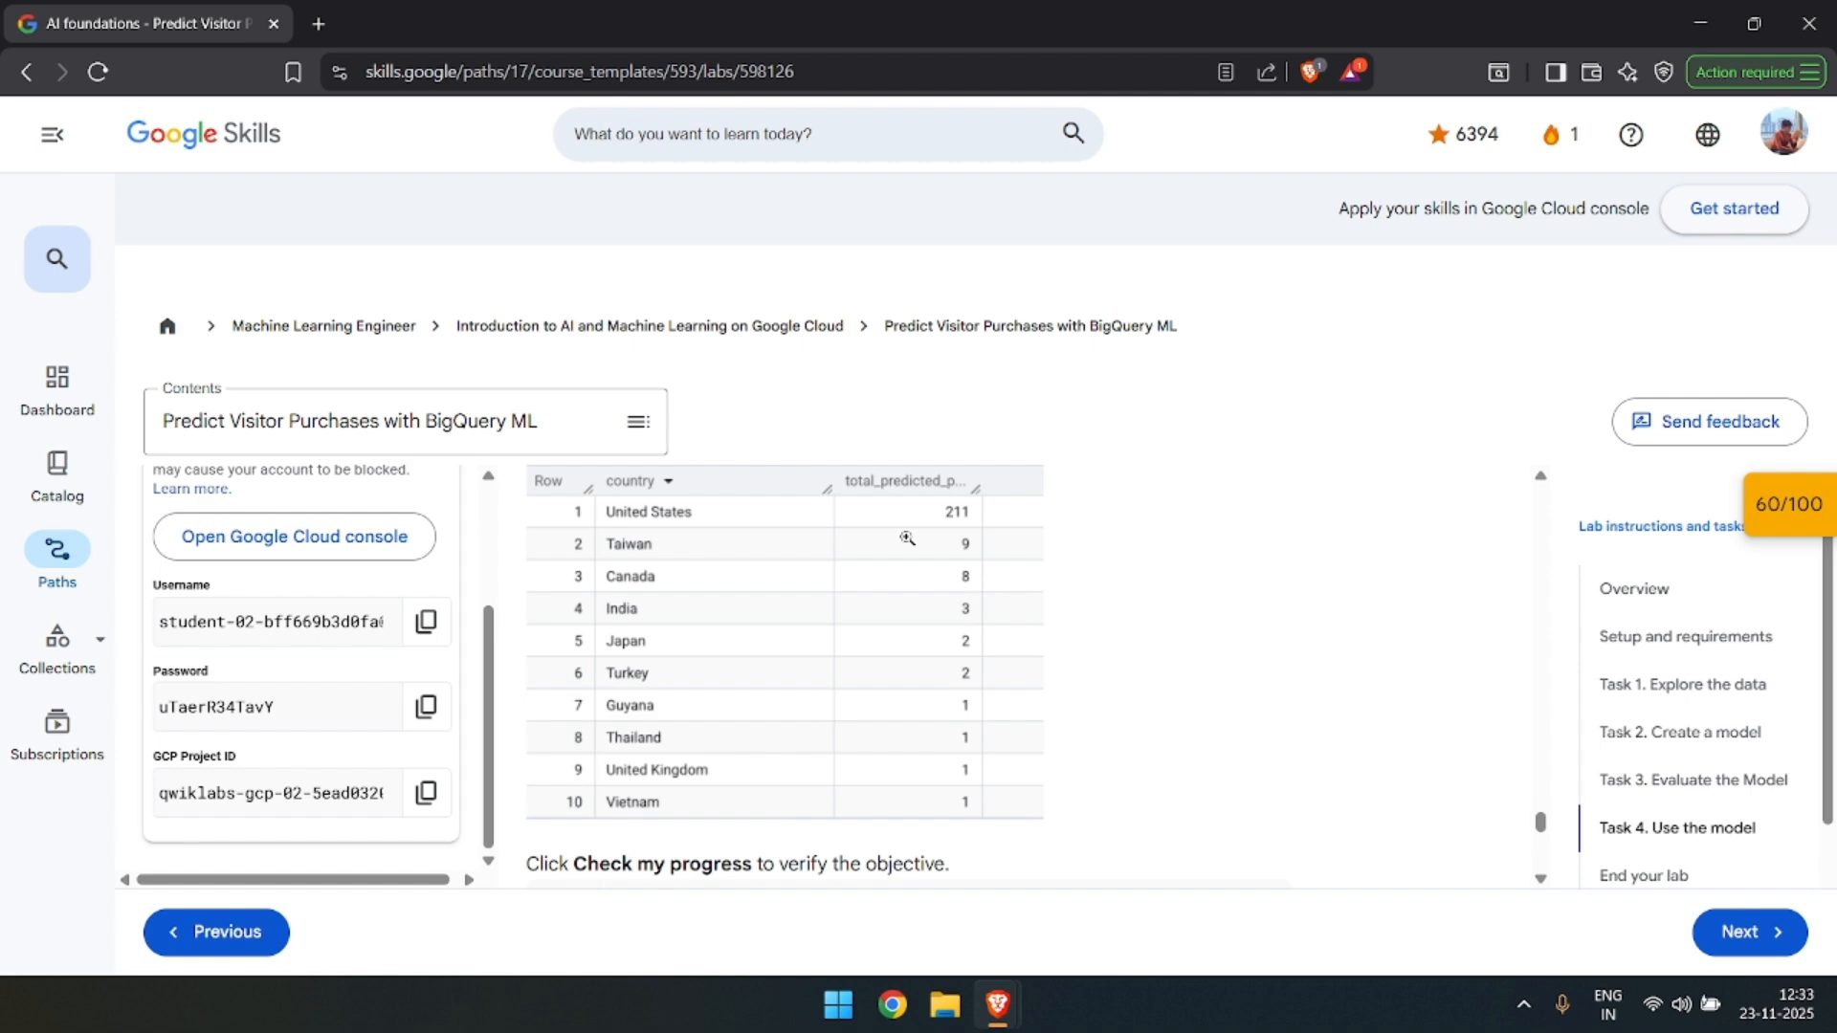
{"action": "key", "text": "alt+Tab"}
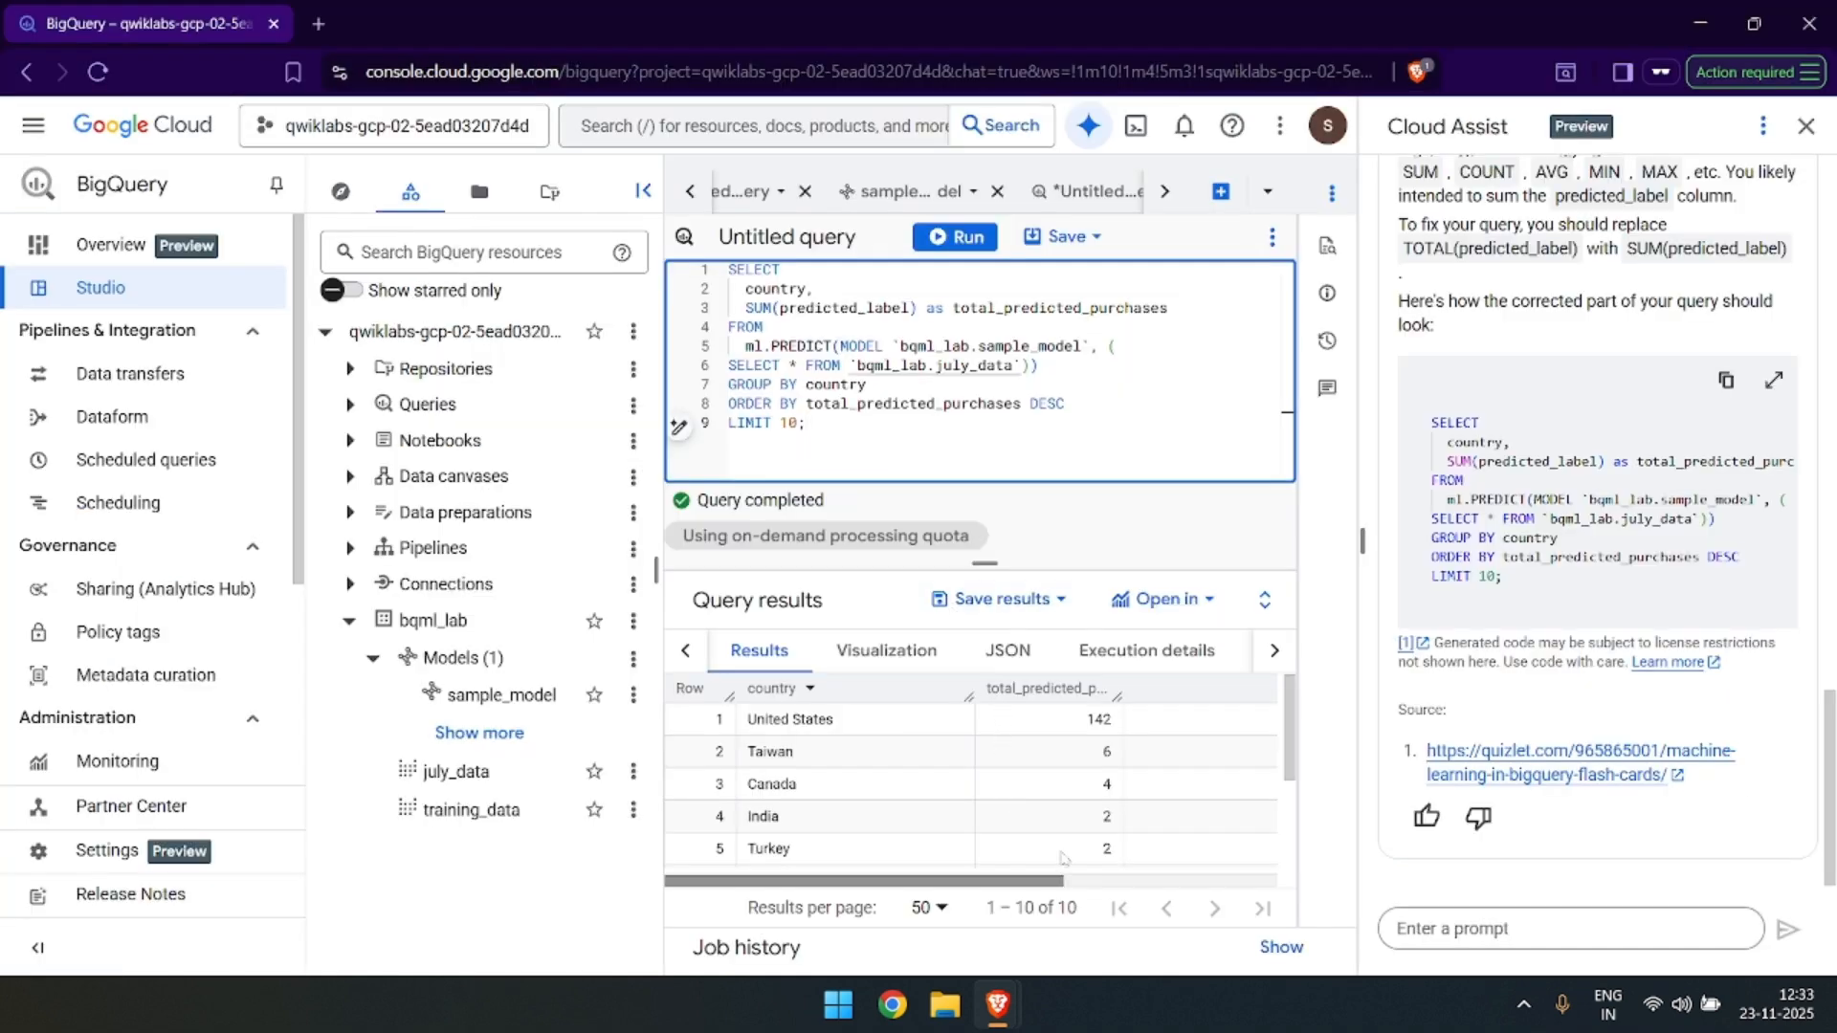
{"action": "key", "text": "alt+Tab"}
{"action": "scroll", "coordinate": [950, 613], "scroll_direction": "down", "scroll_amount": 1}
{"action": "scroll", "coordinate": [950, 613], "scroll_direction": "down", "scroll_amount": 4}
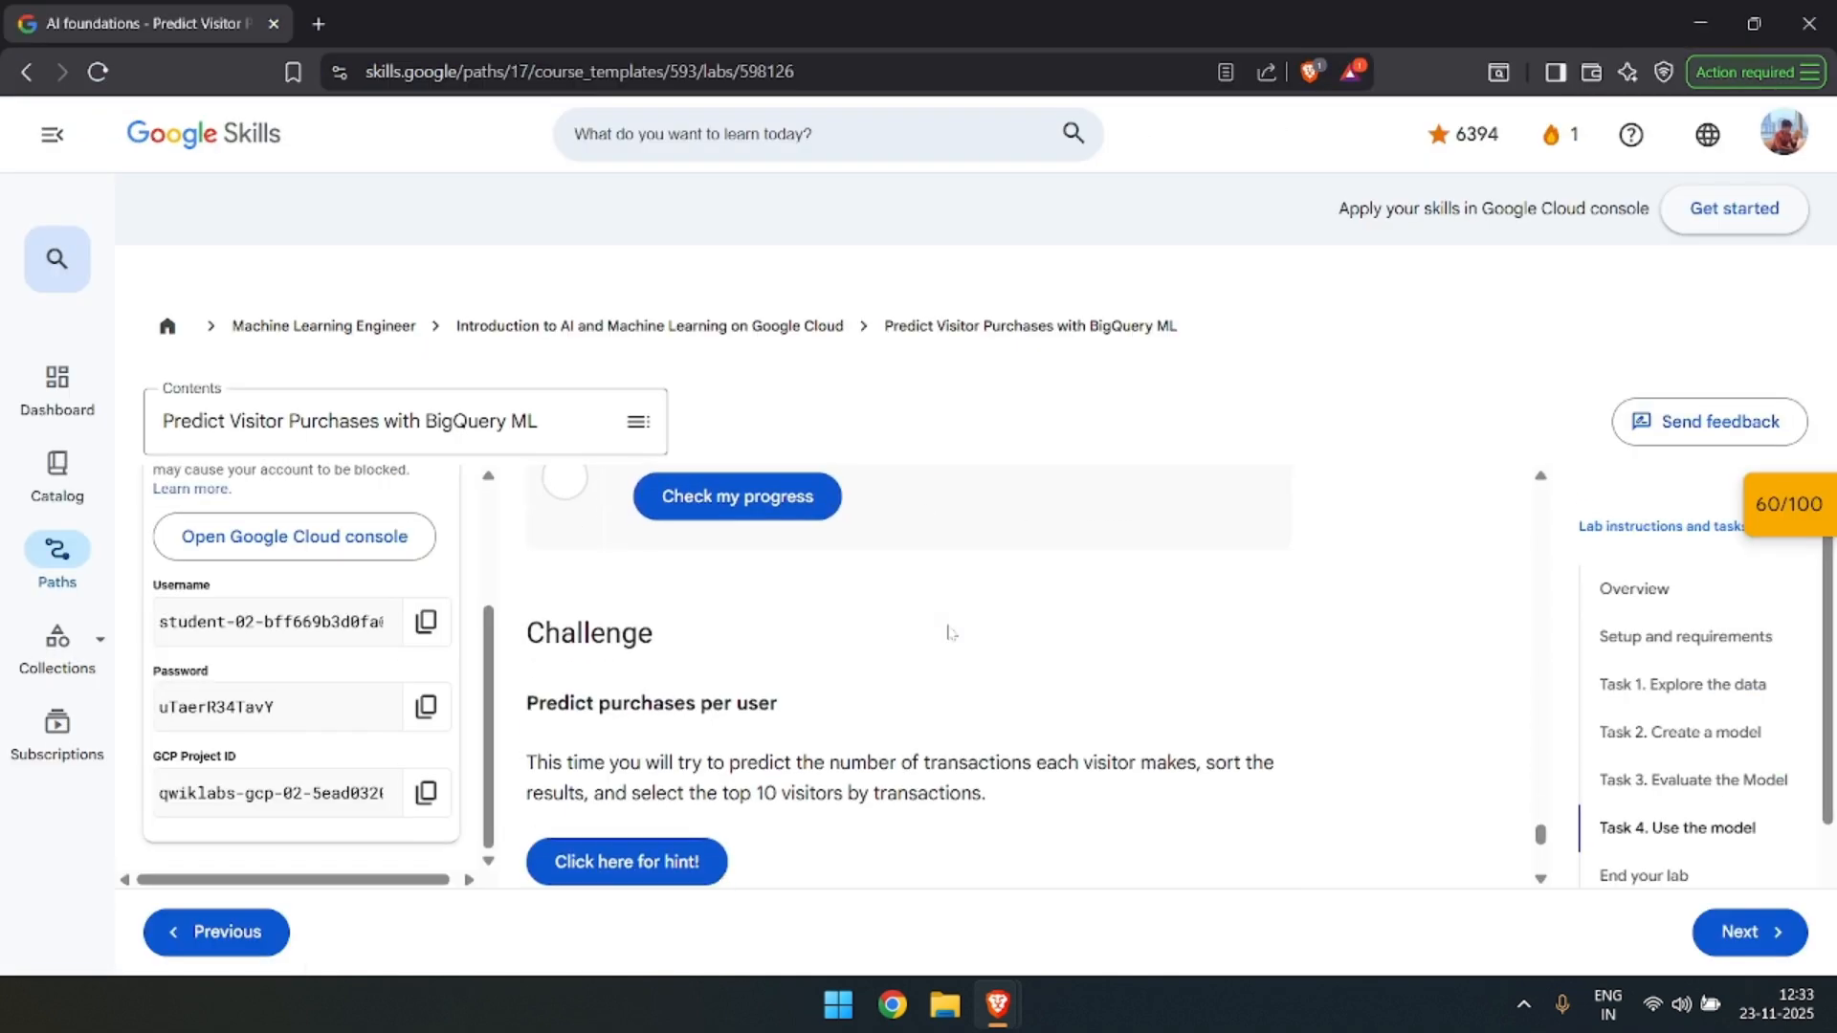
{"action": "key", "text": "alt+Tab"}
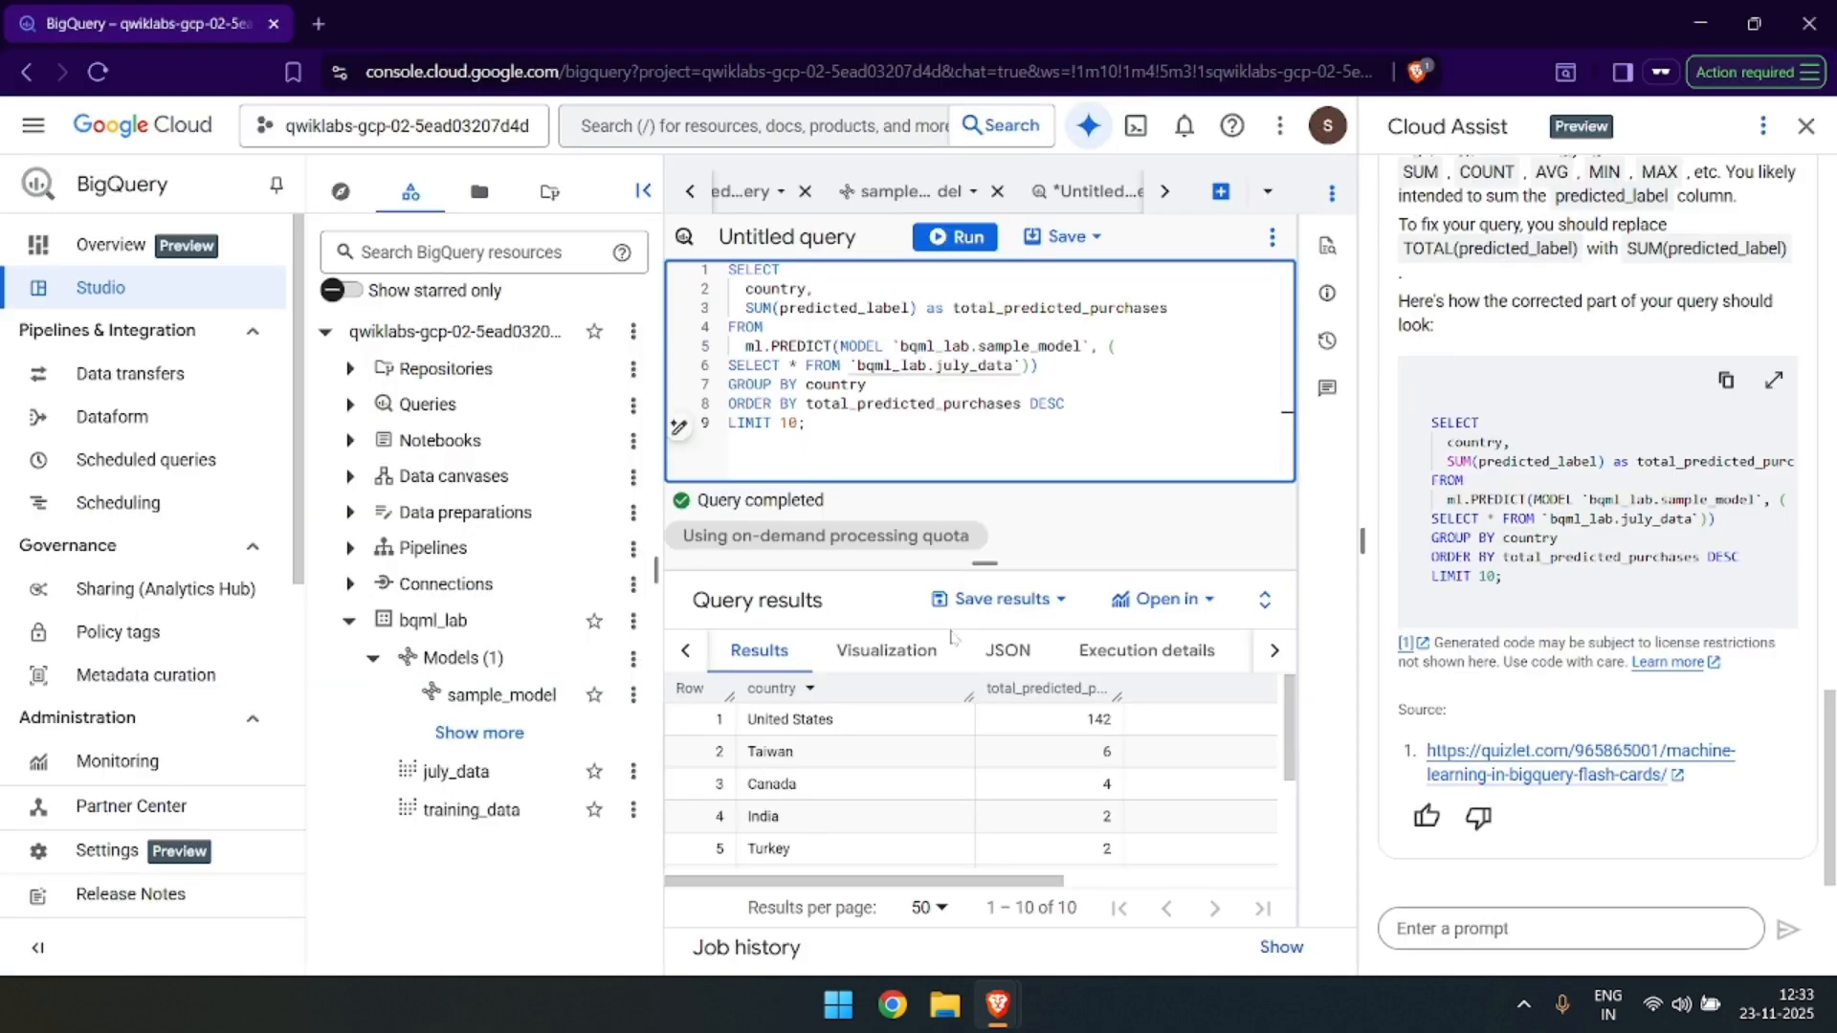
{"action": "scroll", "coordinate": [861, 703], "scroll_direction": "down", "scroll_amount": 3}
Switch to the lab page and check progress for "Fix the error and retrieve the top 10 purchases for each country.".
{"action": "key", "text": "alt+Tab"}
{"action": "left_click", "coordinate": [715, 512]}
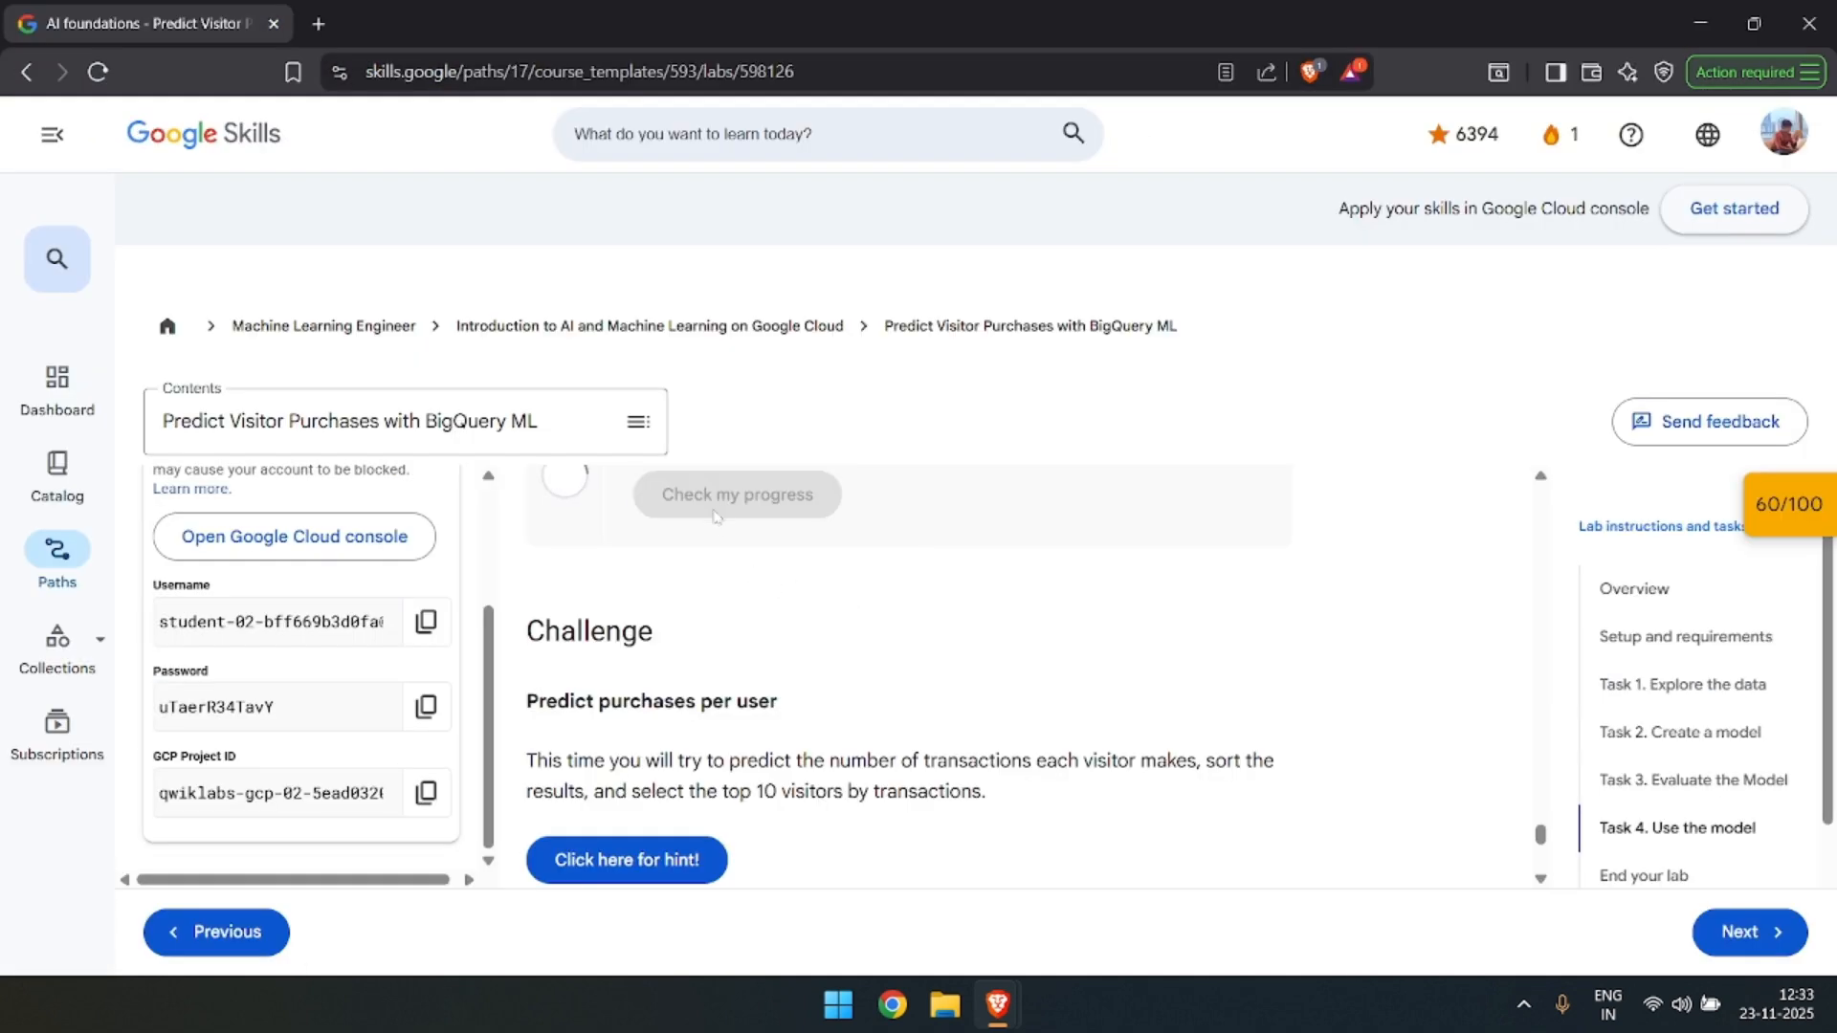
{"action": "scroll", "coordinate": [716, 514], "scroll_direction": "up", "scroll_amount": 1}
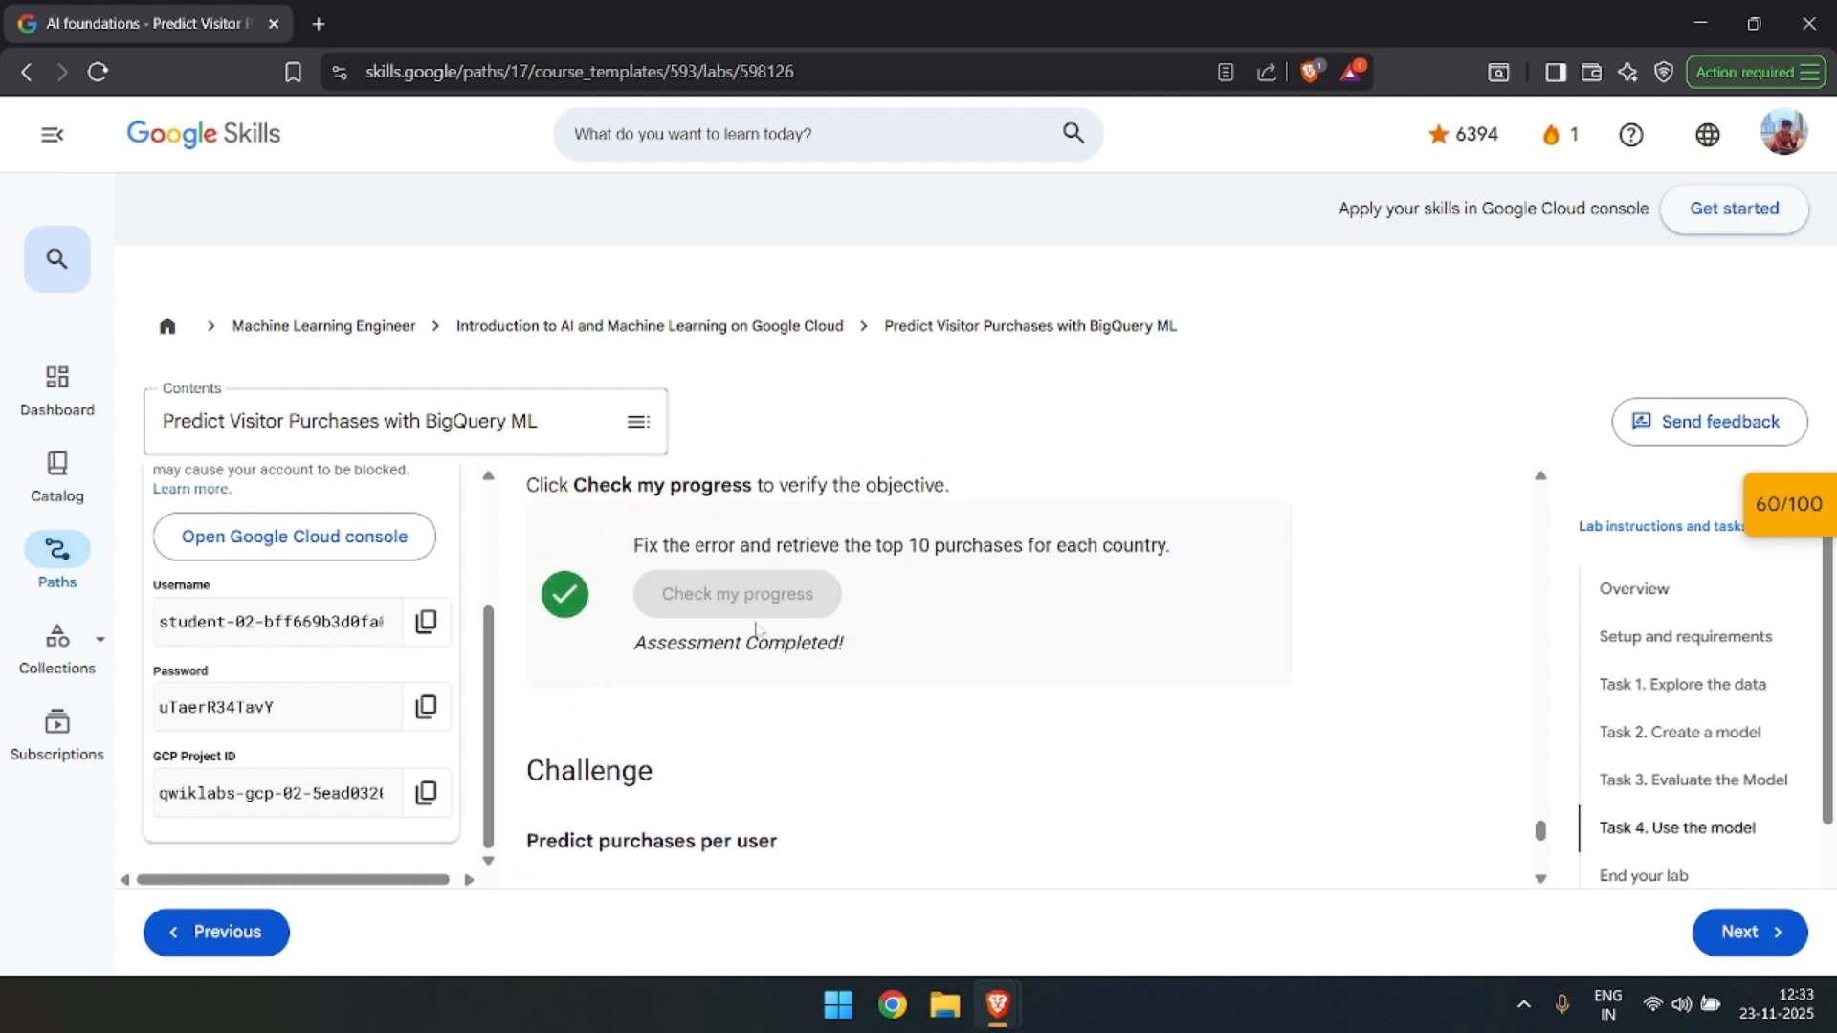
Copy the lab's "Predict purchases per user" challenge description and send it as a prompt to Cloud Assist in BigQuery.
{"action": "scroll", "coordinate": [792, 648], "scroll_direction": "down", "scroll_amount": 3}
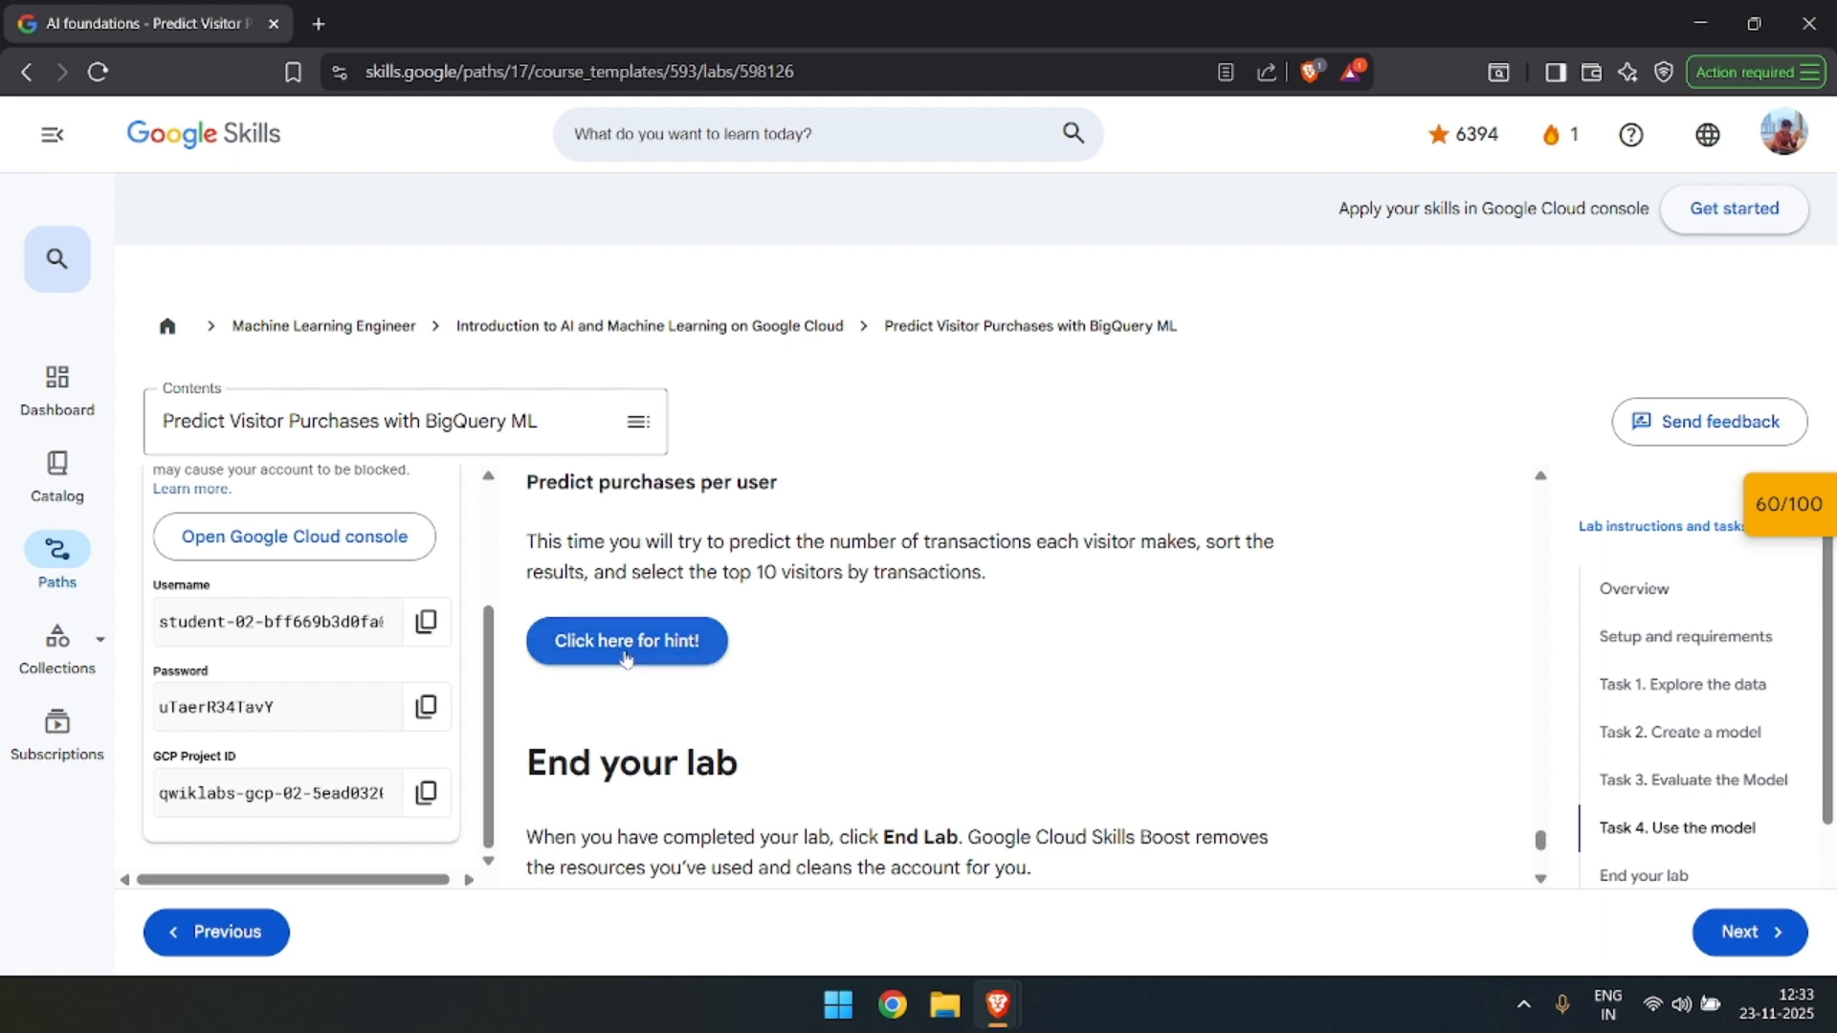
{"action": "scroll", "coordinate": [689, 637], "scroll_direction": "up", "scroll_amount": 1}
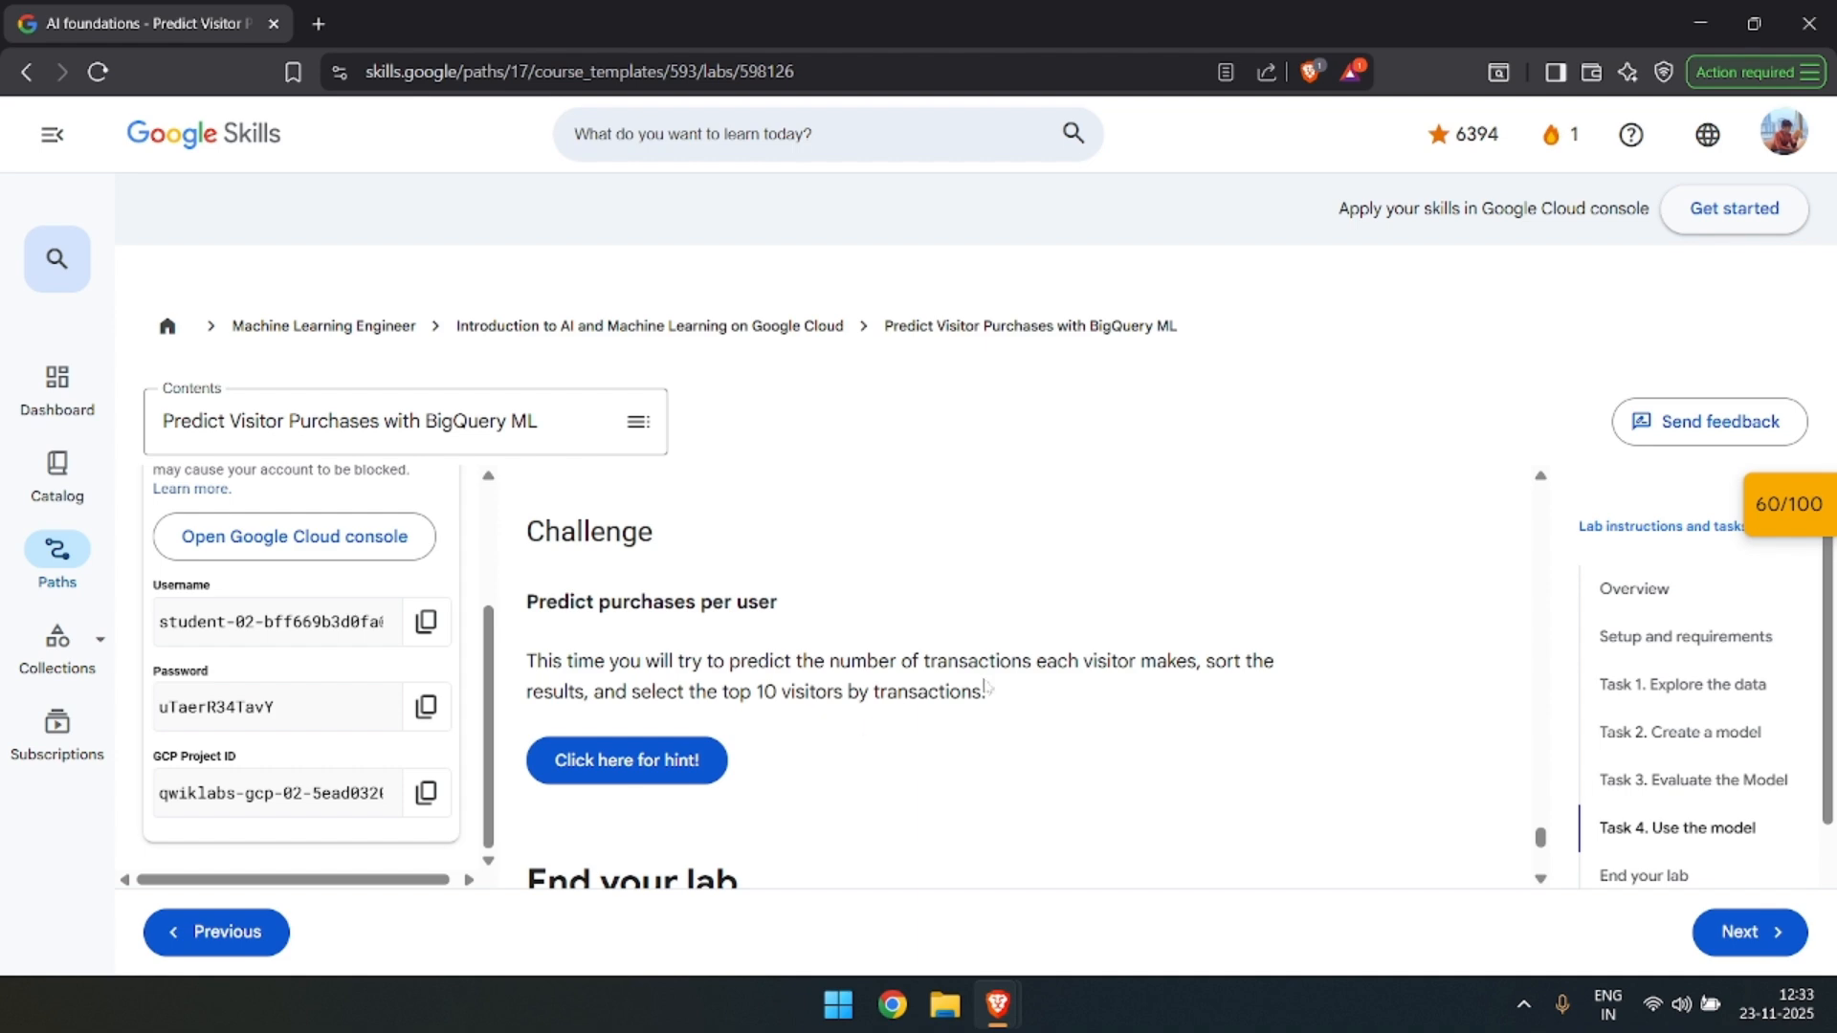
{"action": "key", "text": "alt+Tab"}
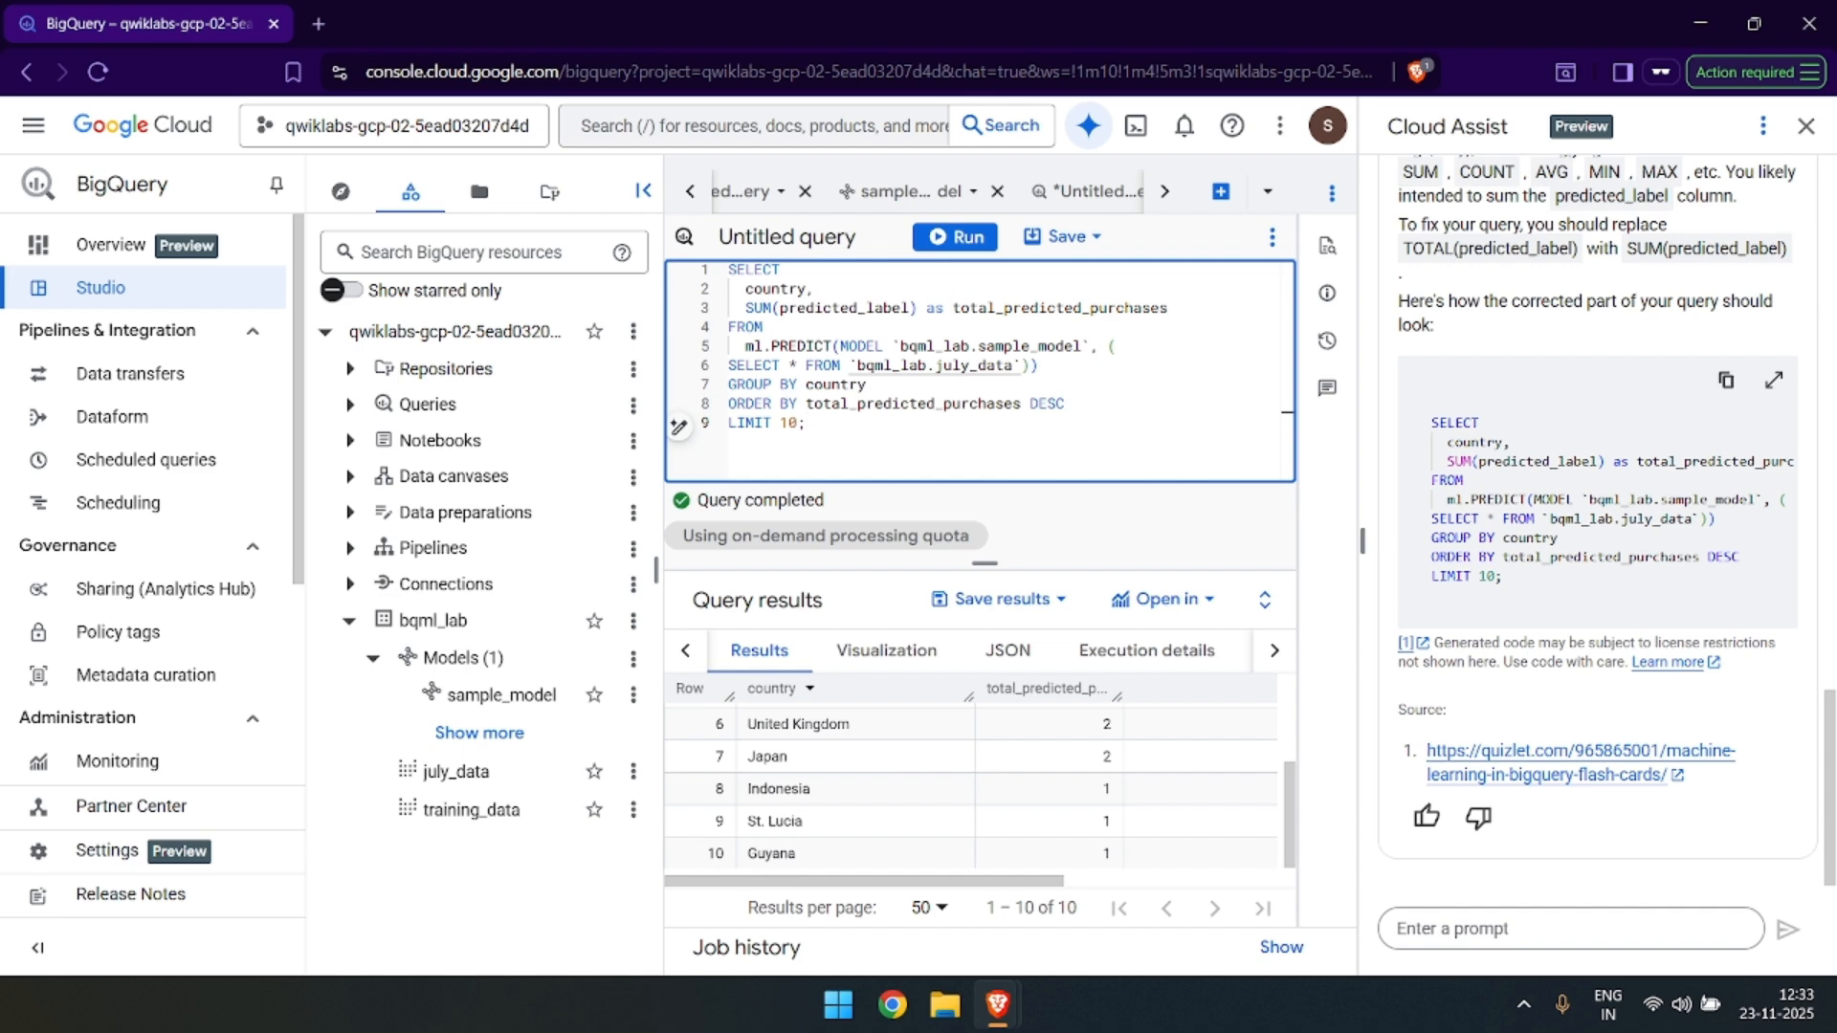
{"action": "key", "text": "alt+Tab"}
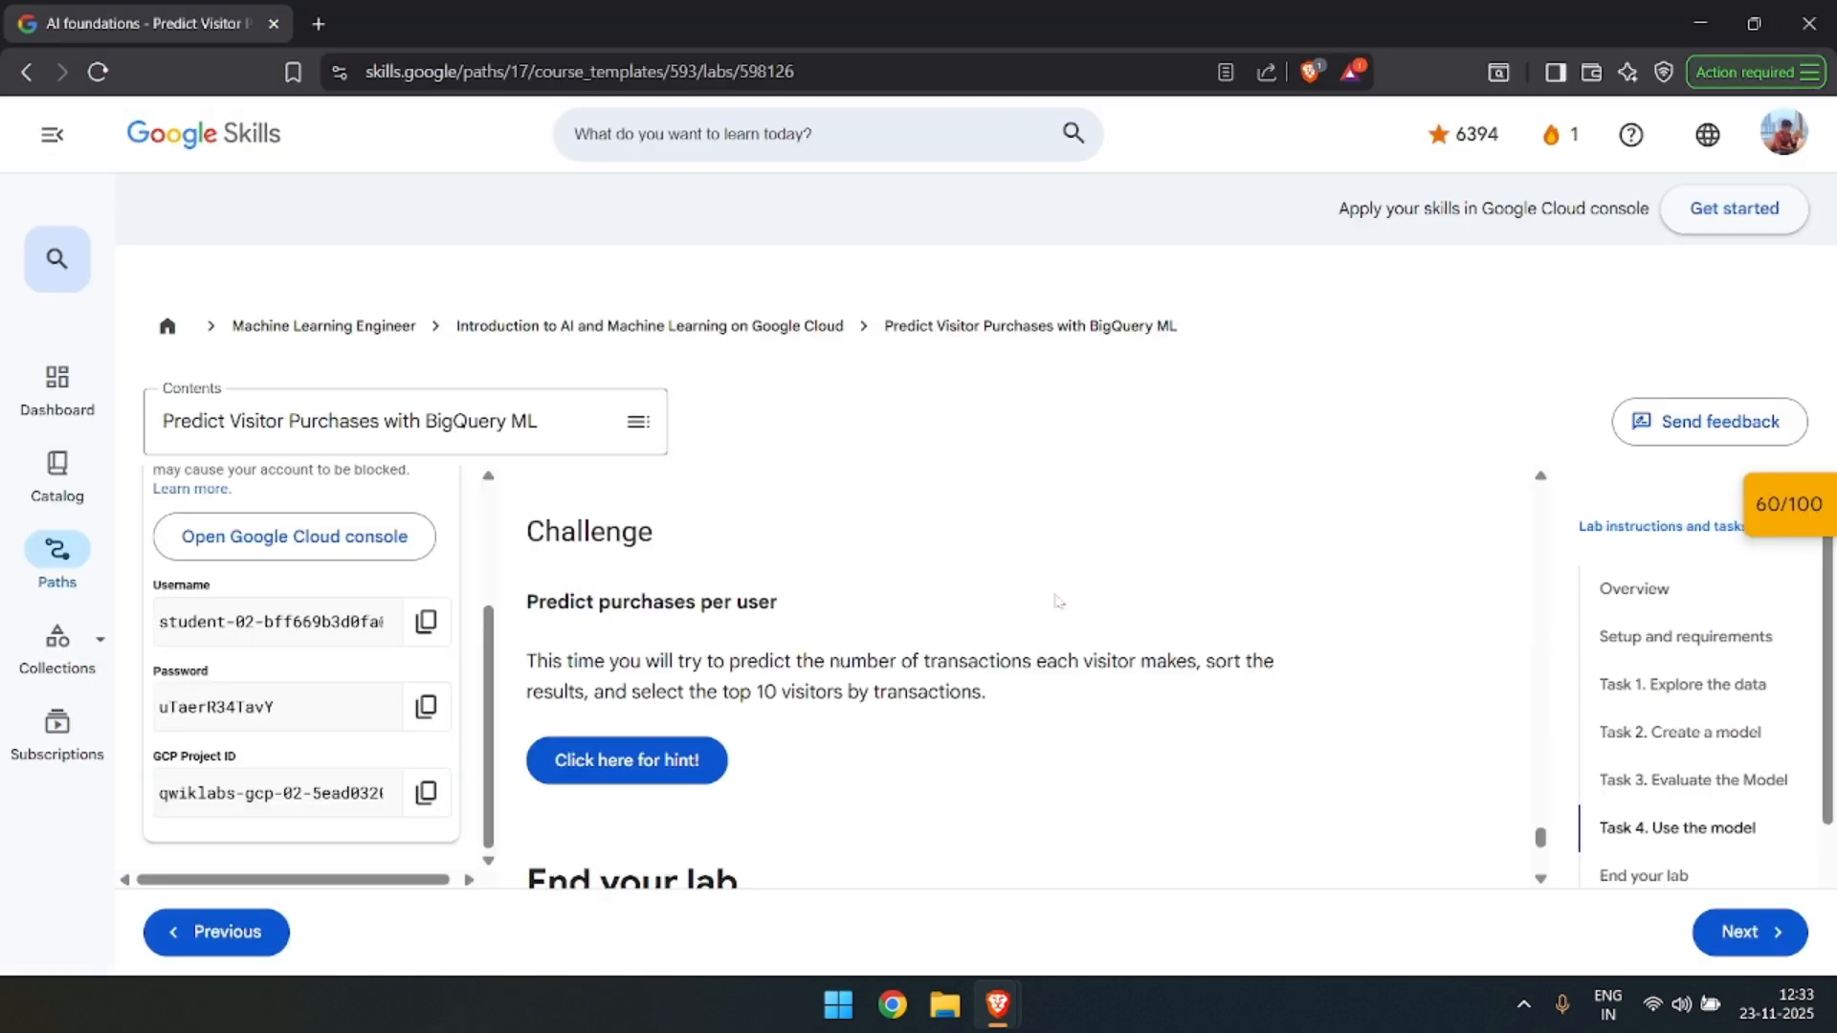
{"action": "triple_click", "coordinate": [812, 660]}
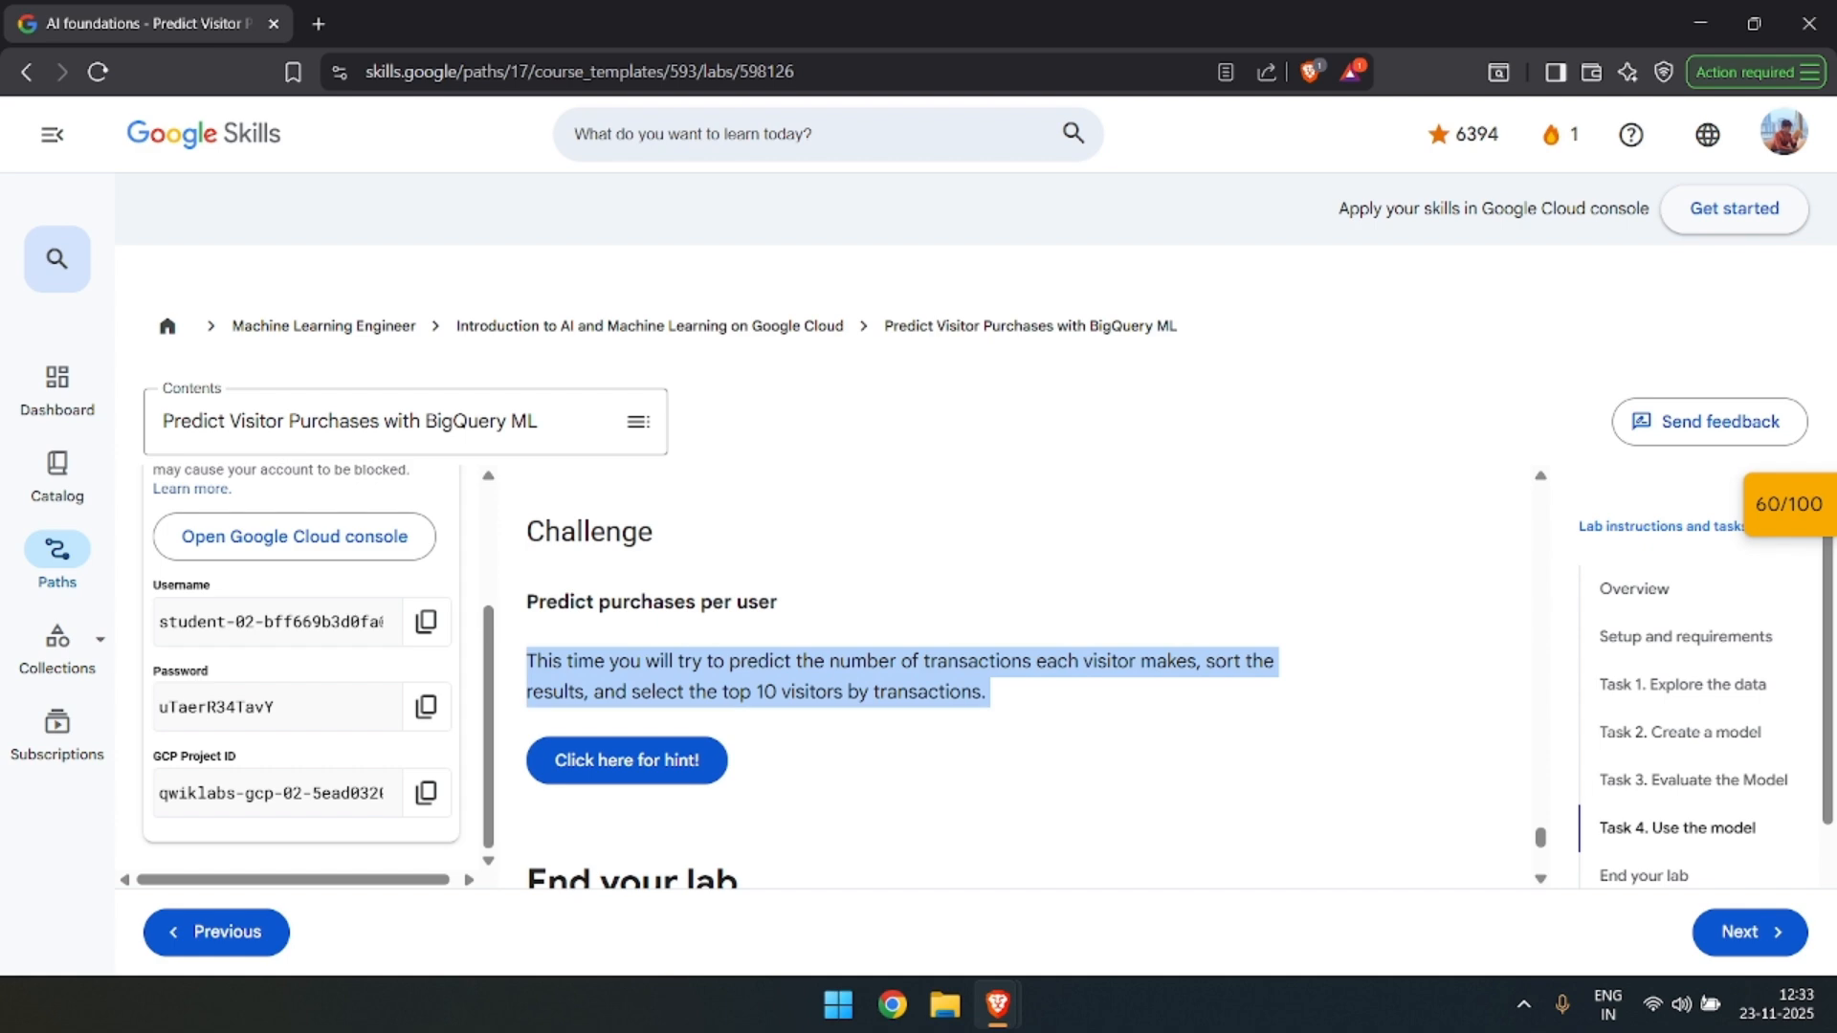
{"action": "key", "text": "alt+Tab"}
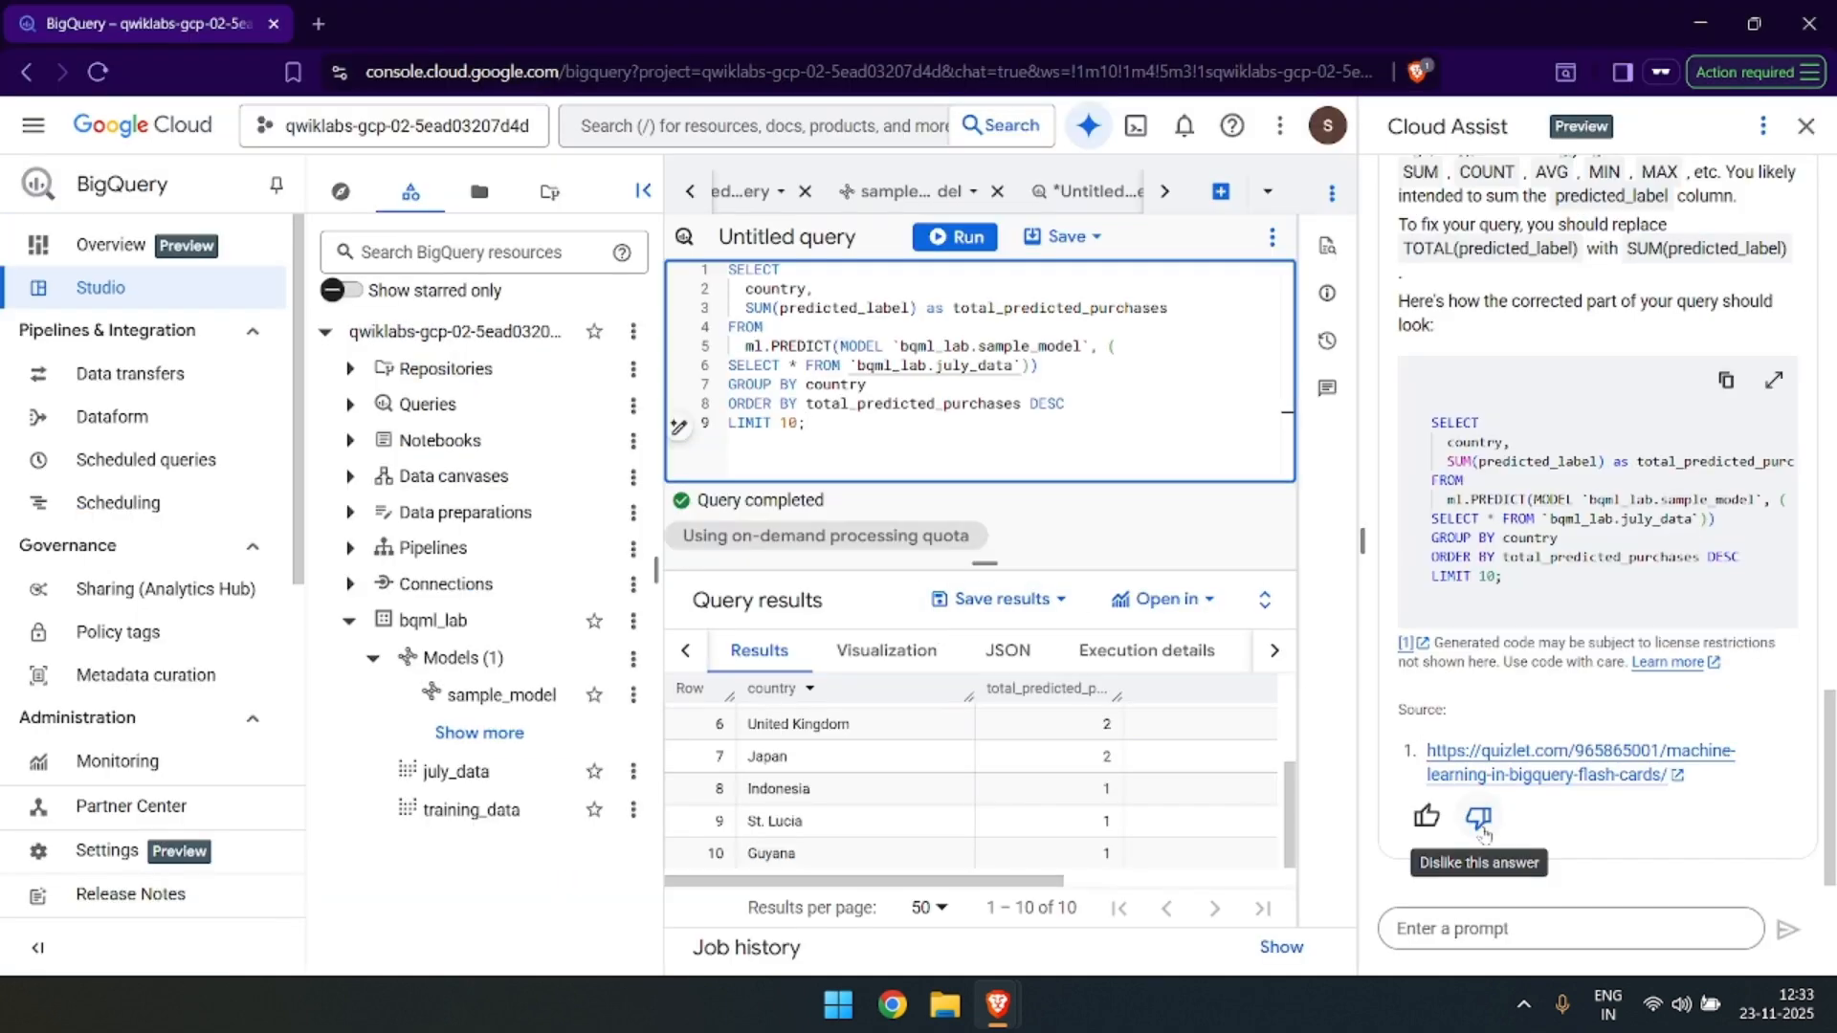
{"action": "left_click", "coordinate": [1548, 925]}
{"action": "key", "text": "ctrl+v"}
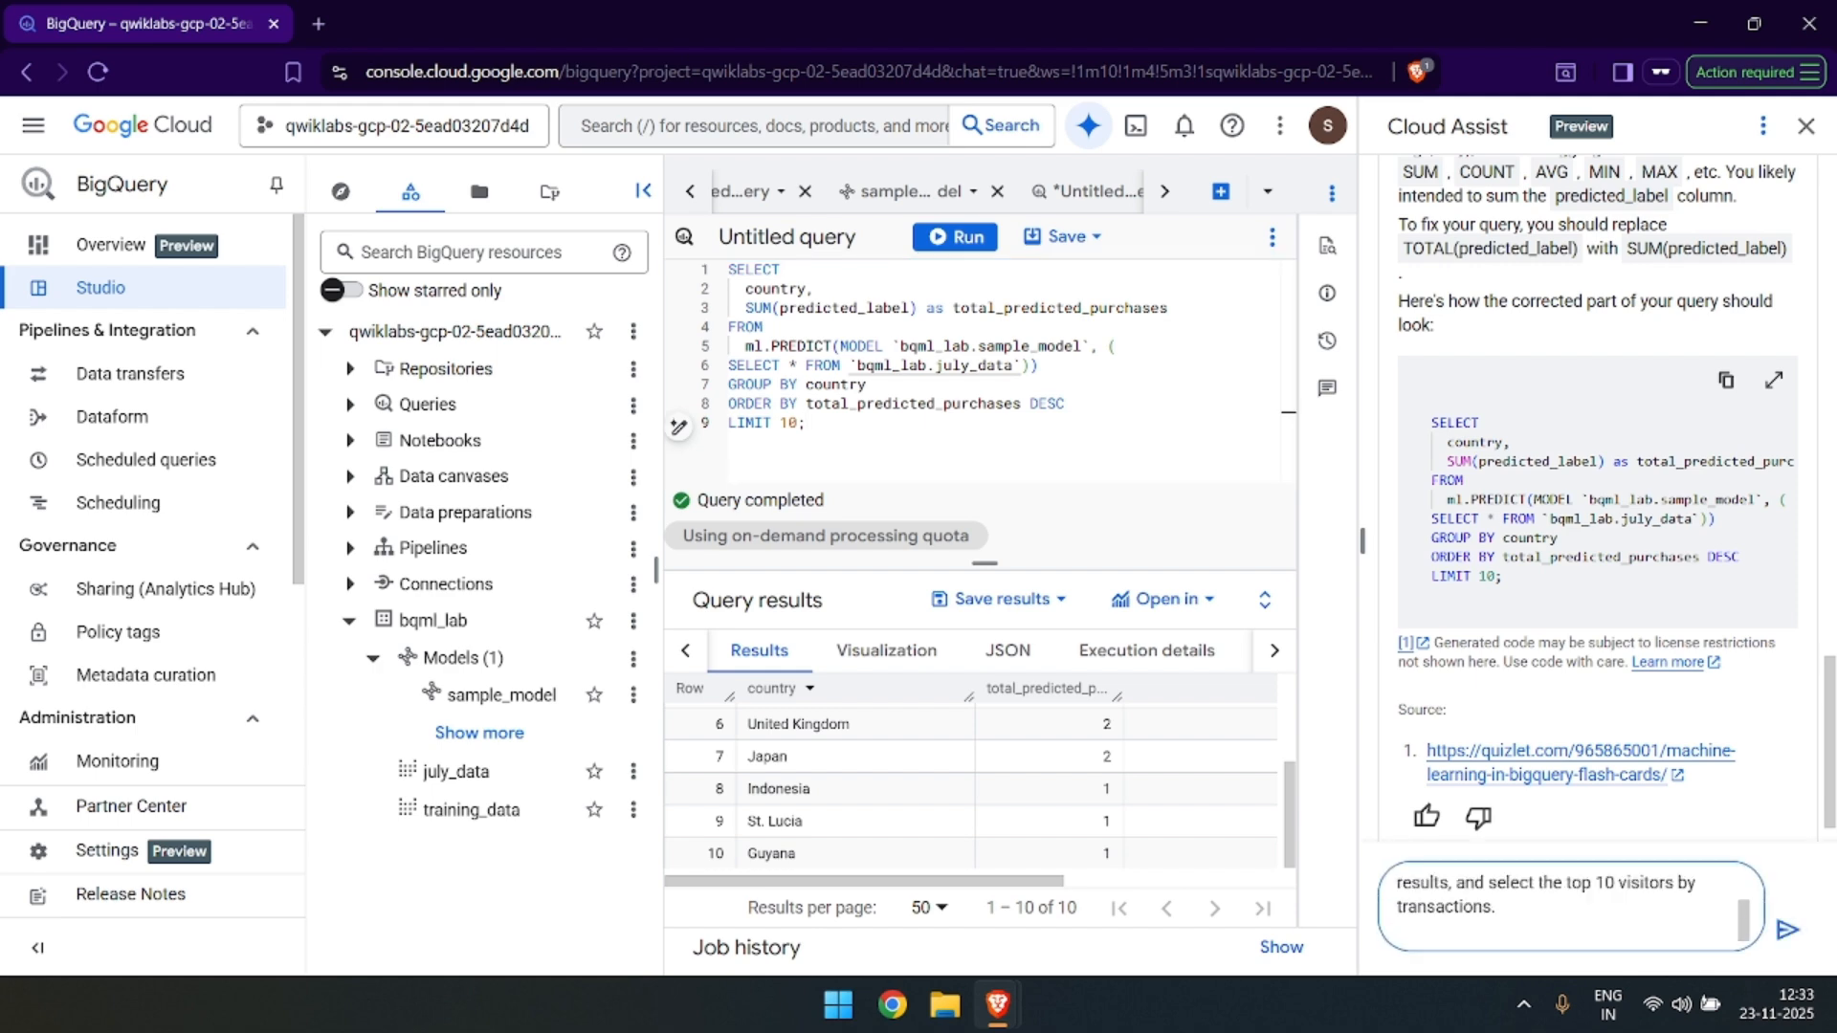
{"action": "key", "text": "Return"}
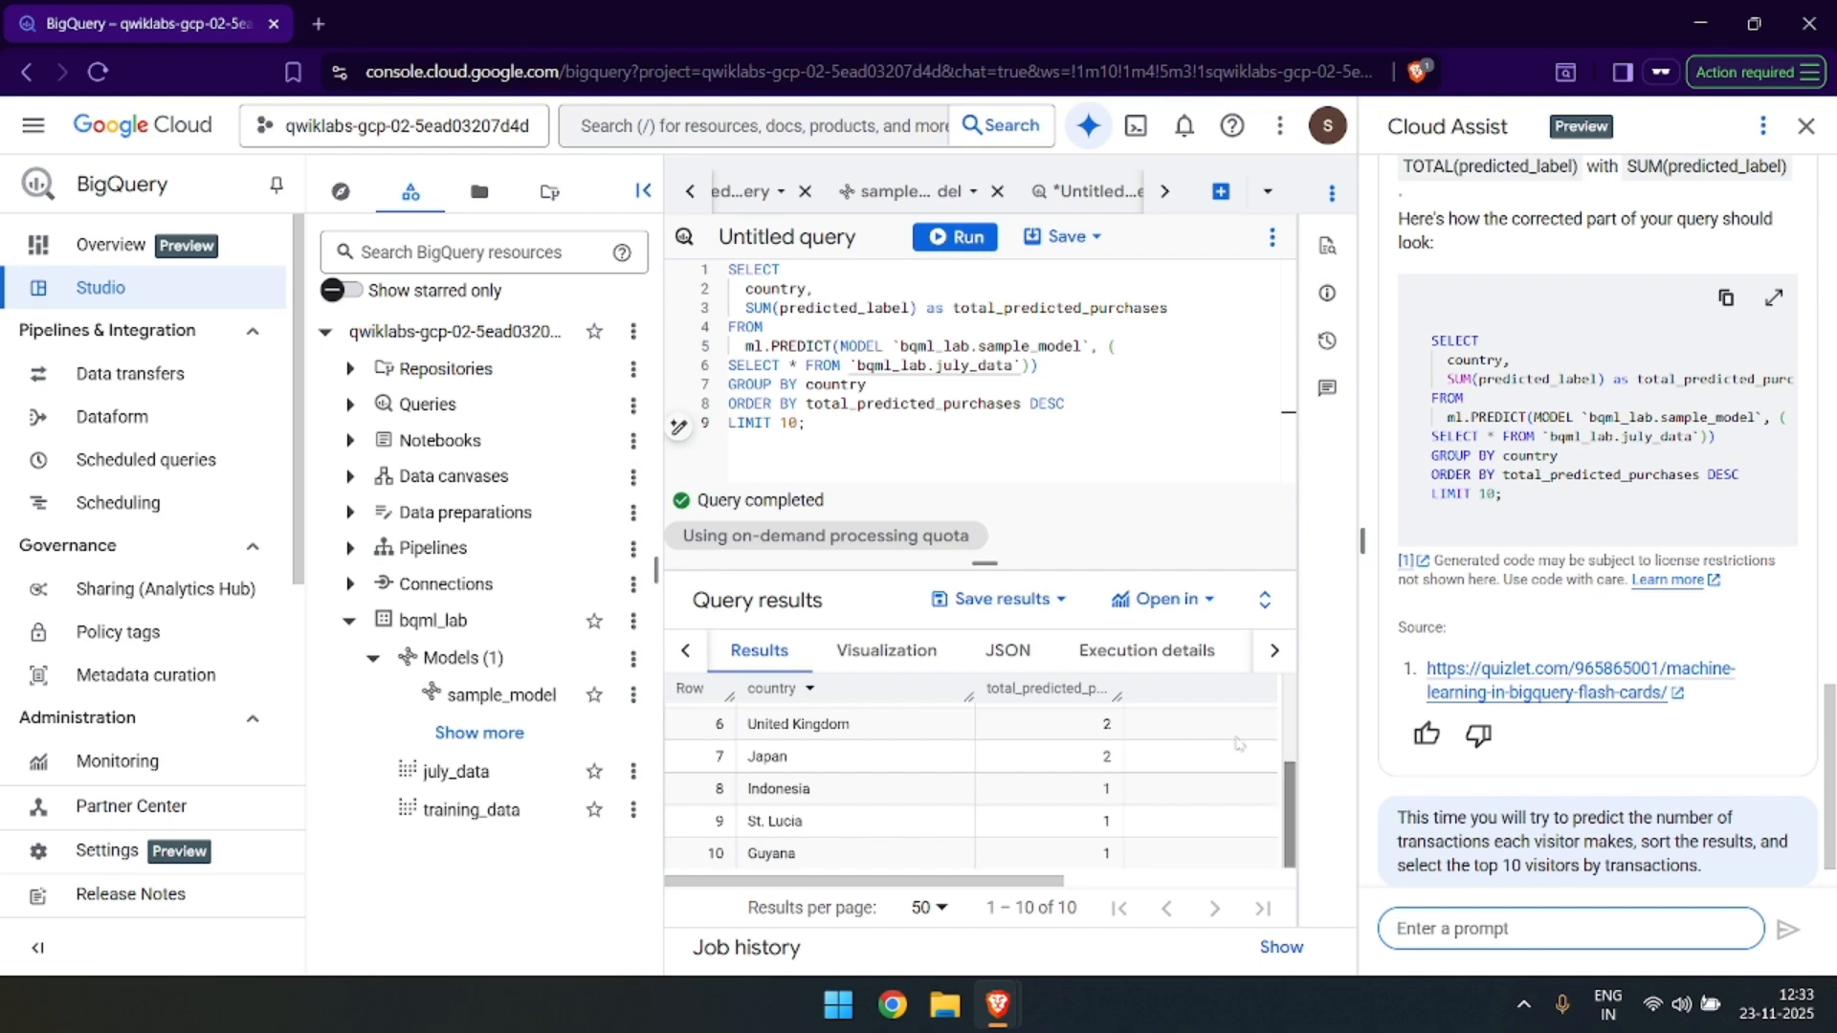
Switch to the lab page, expand the Checkpoints list and review the score for each checkpoint.
{"action": "key", "text": "alt+Tab"}
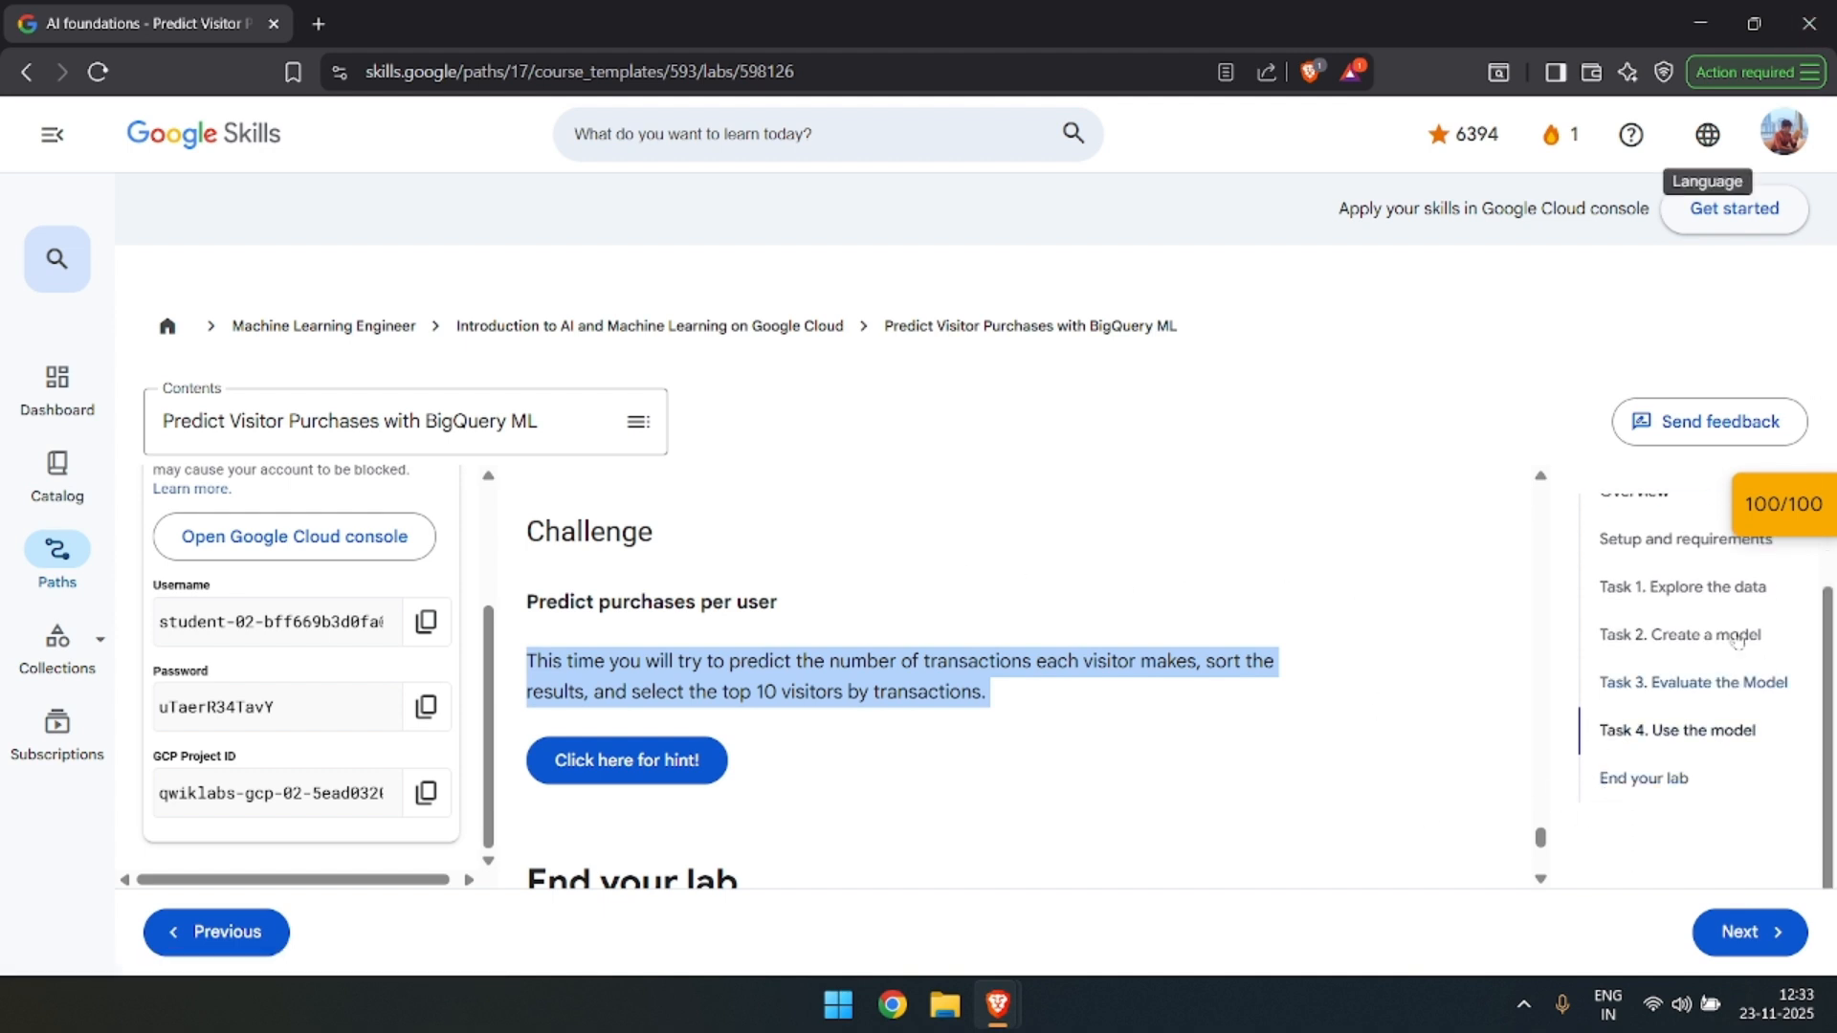
{"action": "left_click", "coordinate": [1799, 534]}
{"action": "left_click", "coordinate": [1798, 534]}
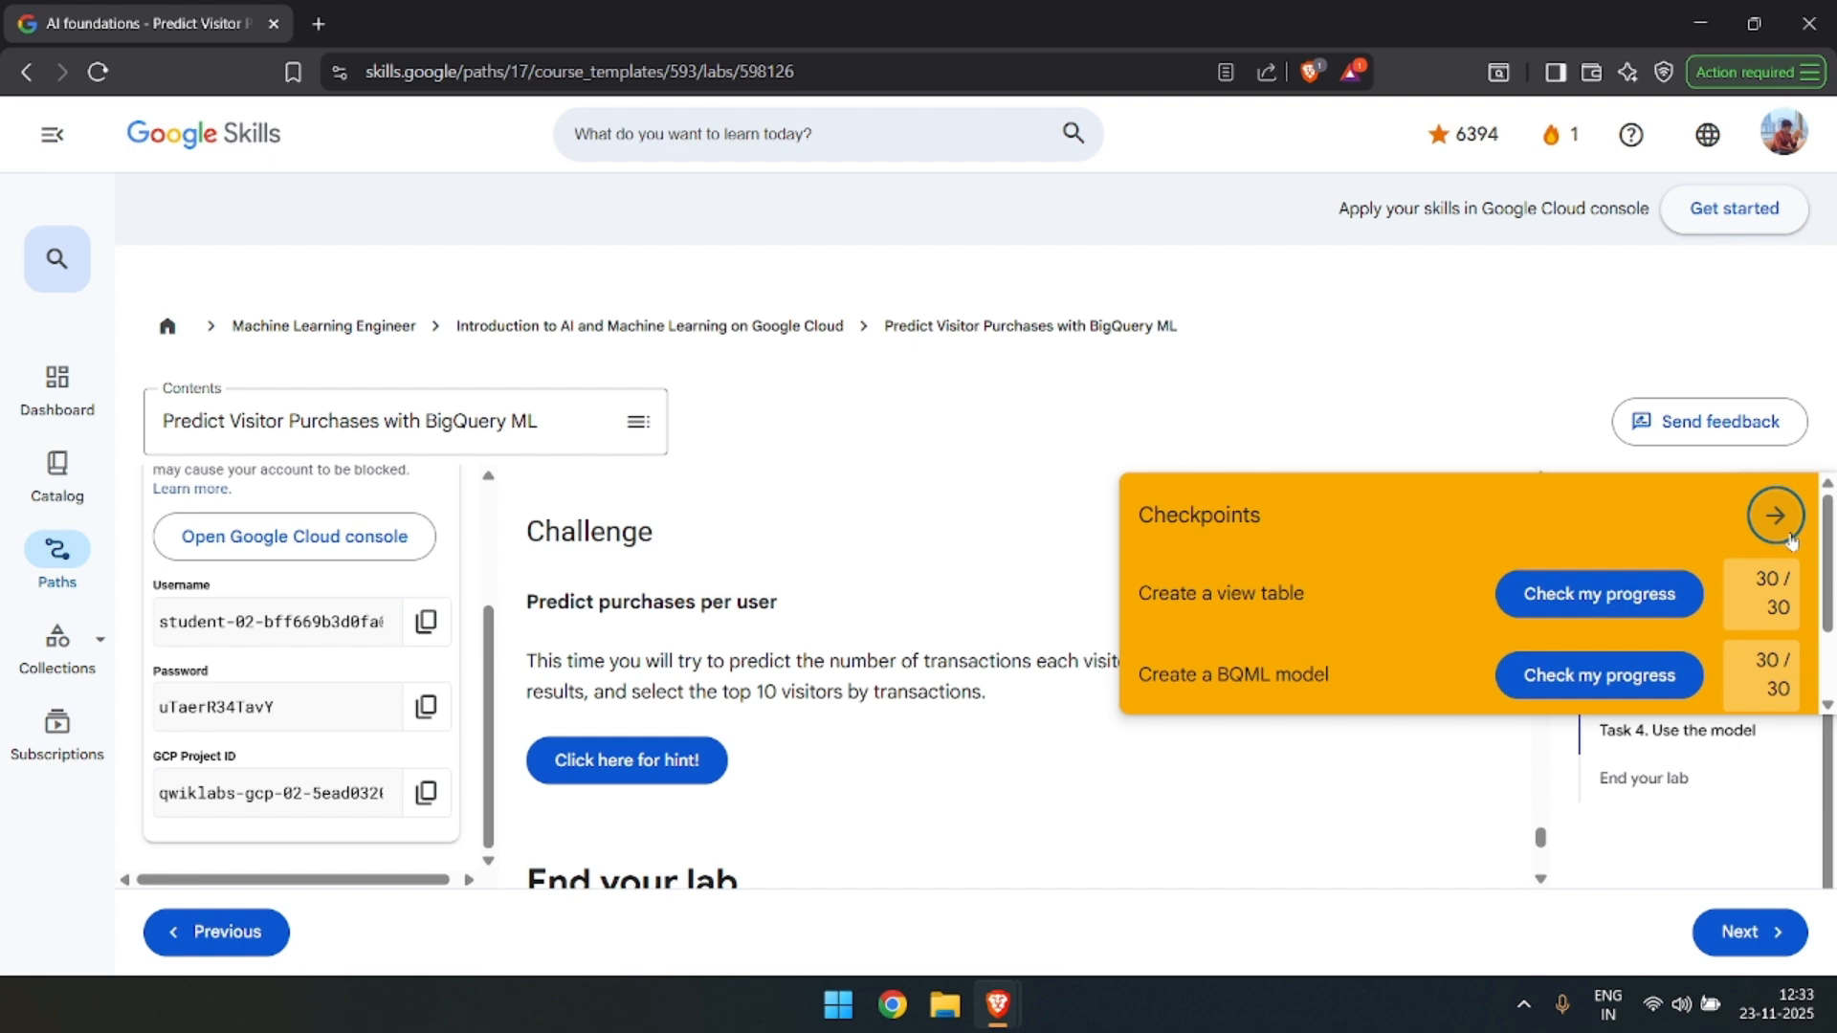
{"action": "scroll", "coordinate": [1593, 660], "scroll_direction": "down", "scroll_amount": 2}
{"action": "scroll", "coordinate": [1675, 660], "scroll_direction": "up", "scroll_amount": 3}
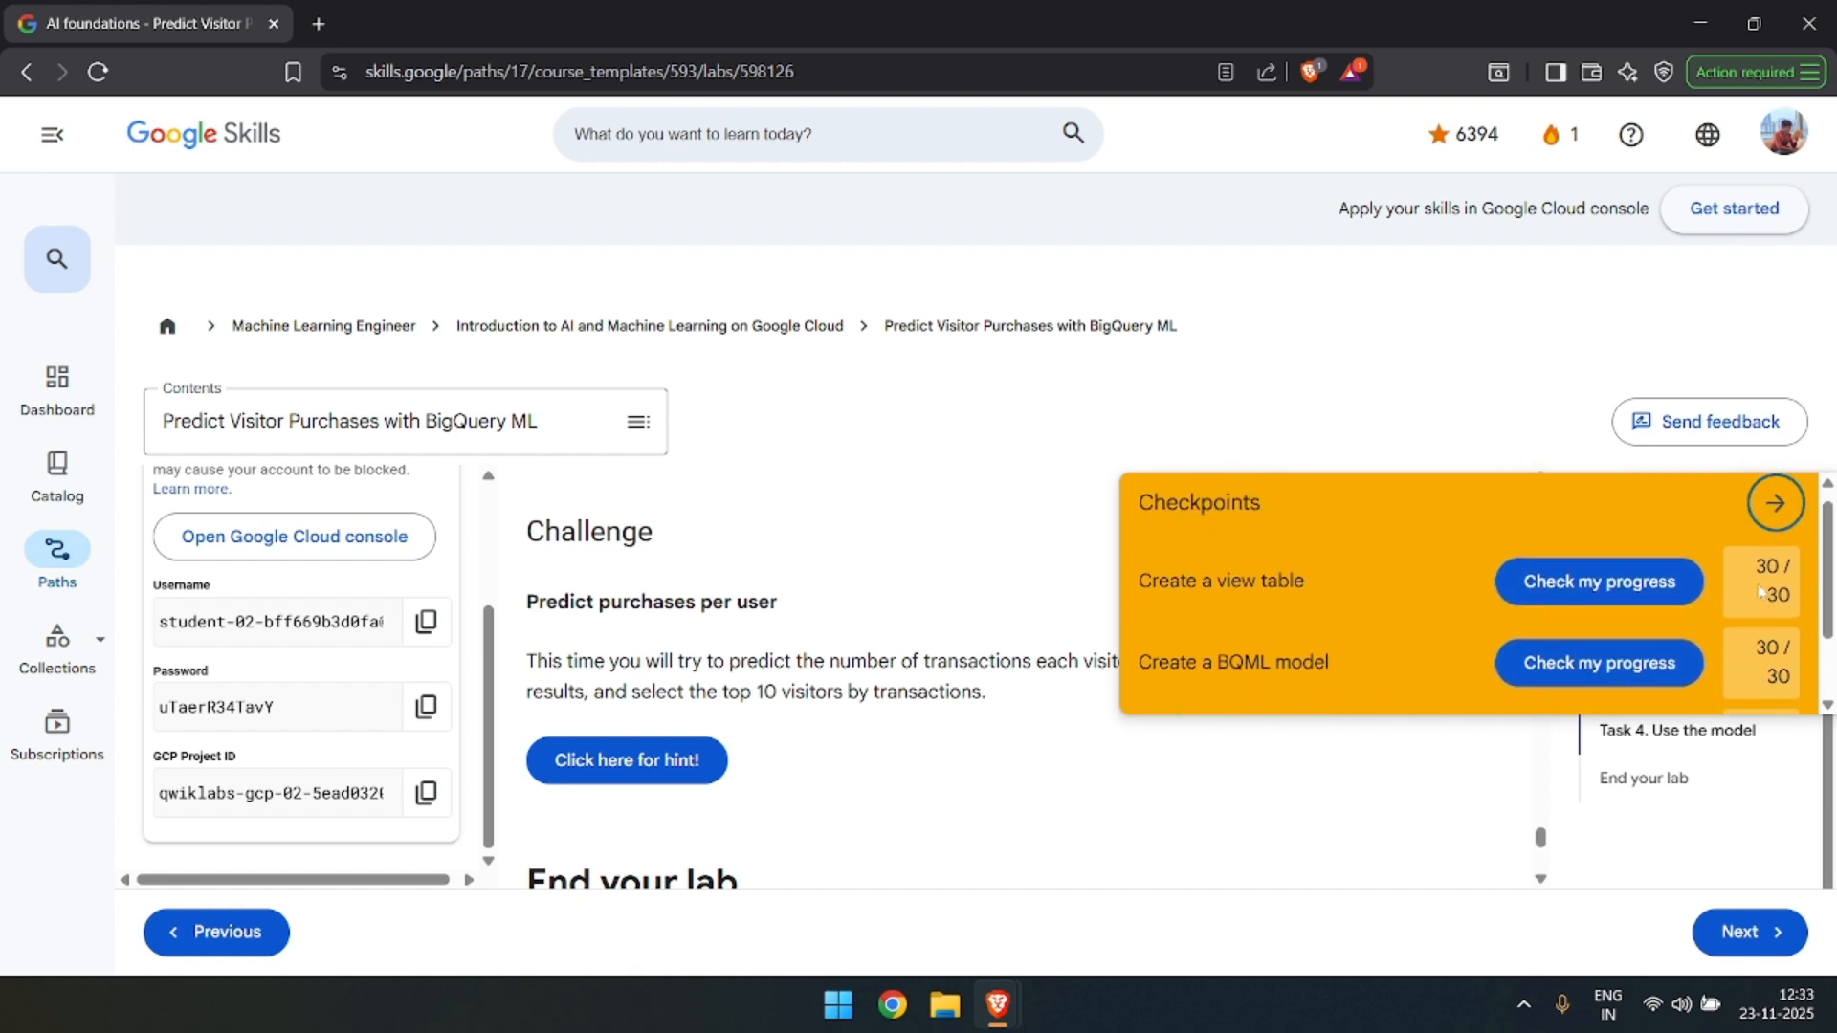
Collapse the Checkpoints list, switch to BigQuery and replace the editor's query with the visitor prediction query generated by Cloud Assist.
{"action": "left_click", "coordinate": [1772, 508]}
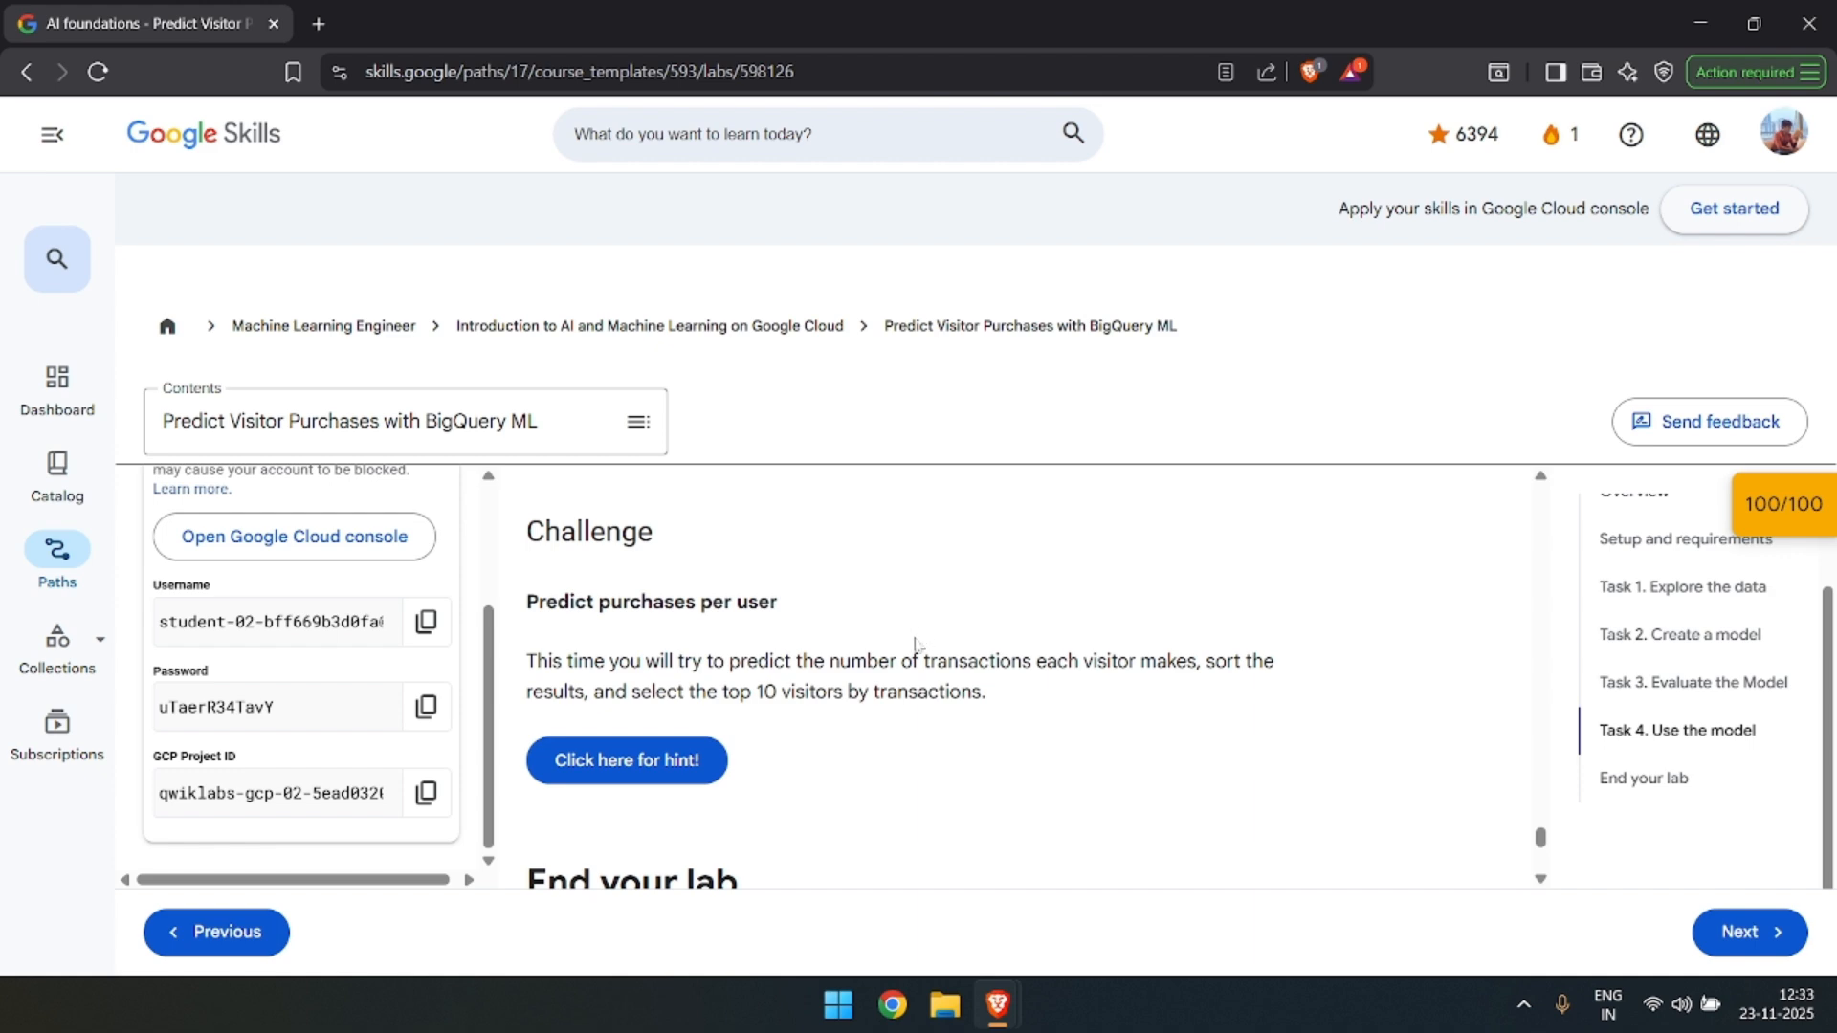
{"action": "key", "text": "alt+Tab"}
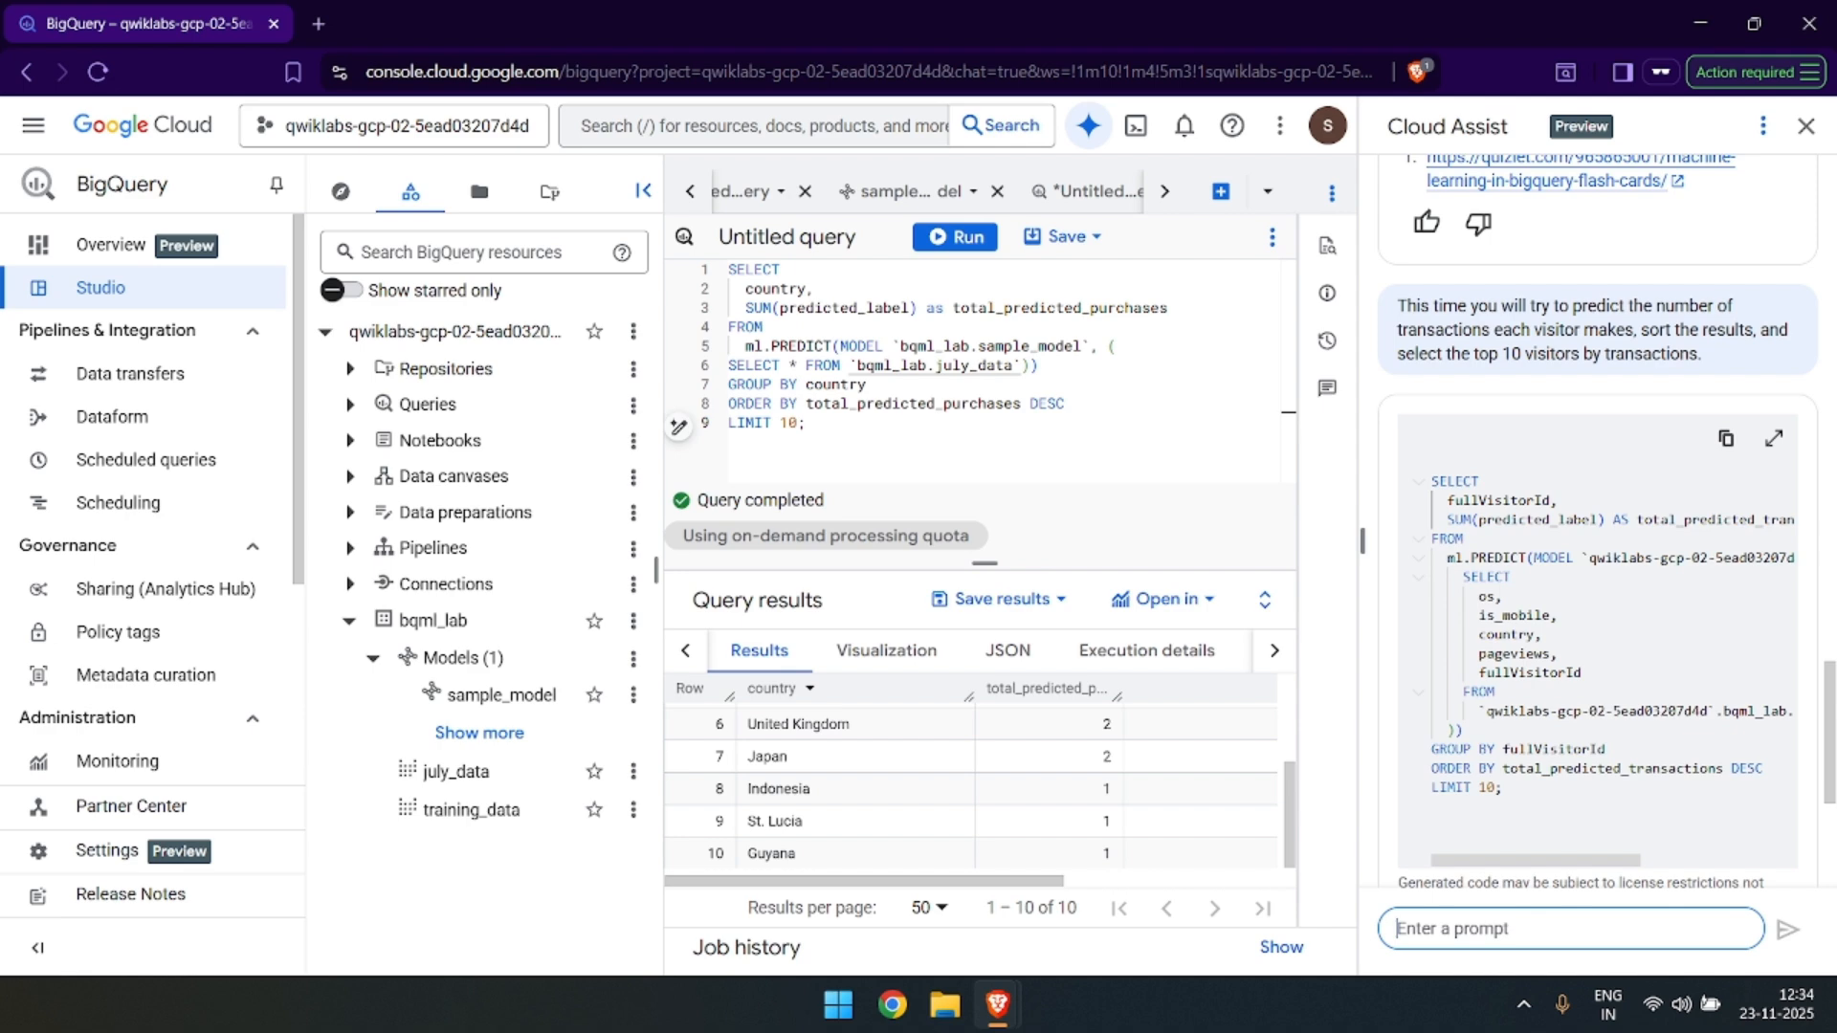
{"action": "left_click", "coordinate": [1730, 440]}
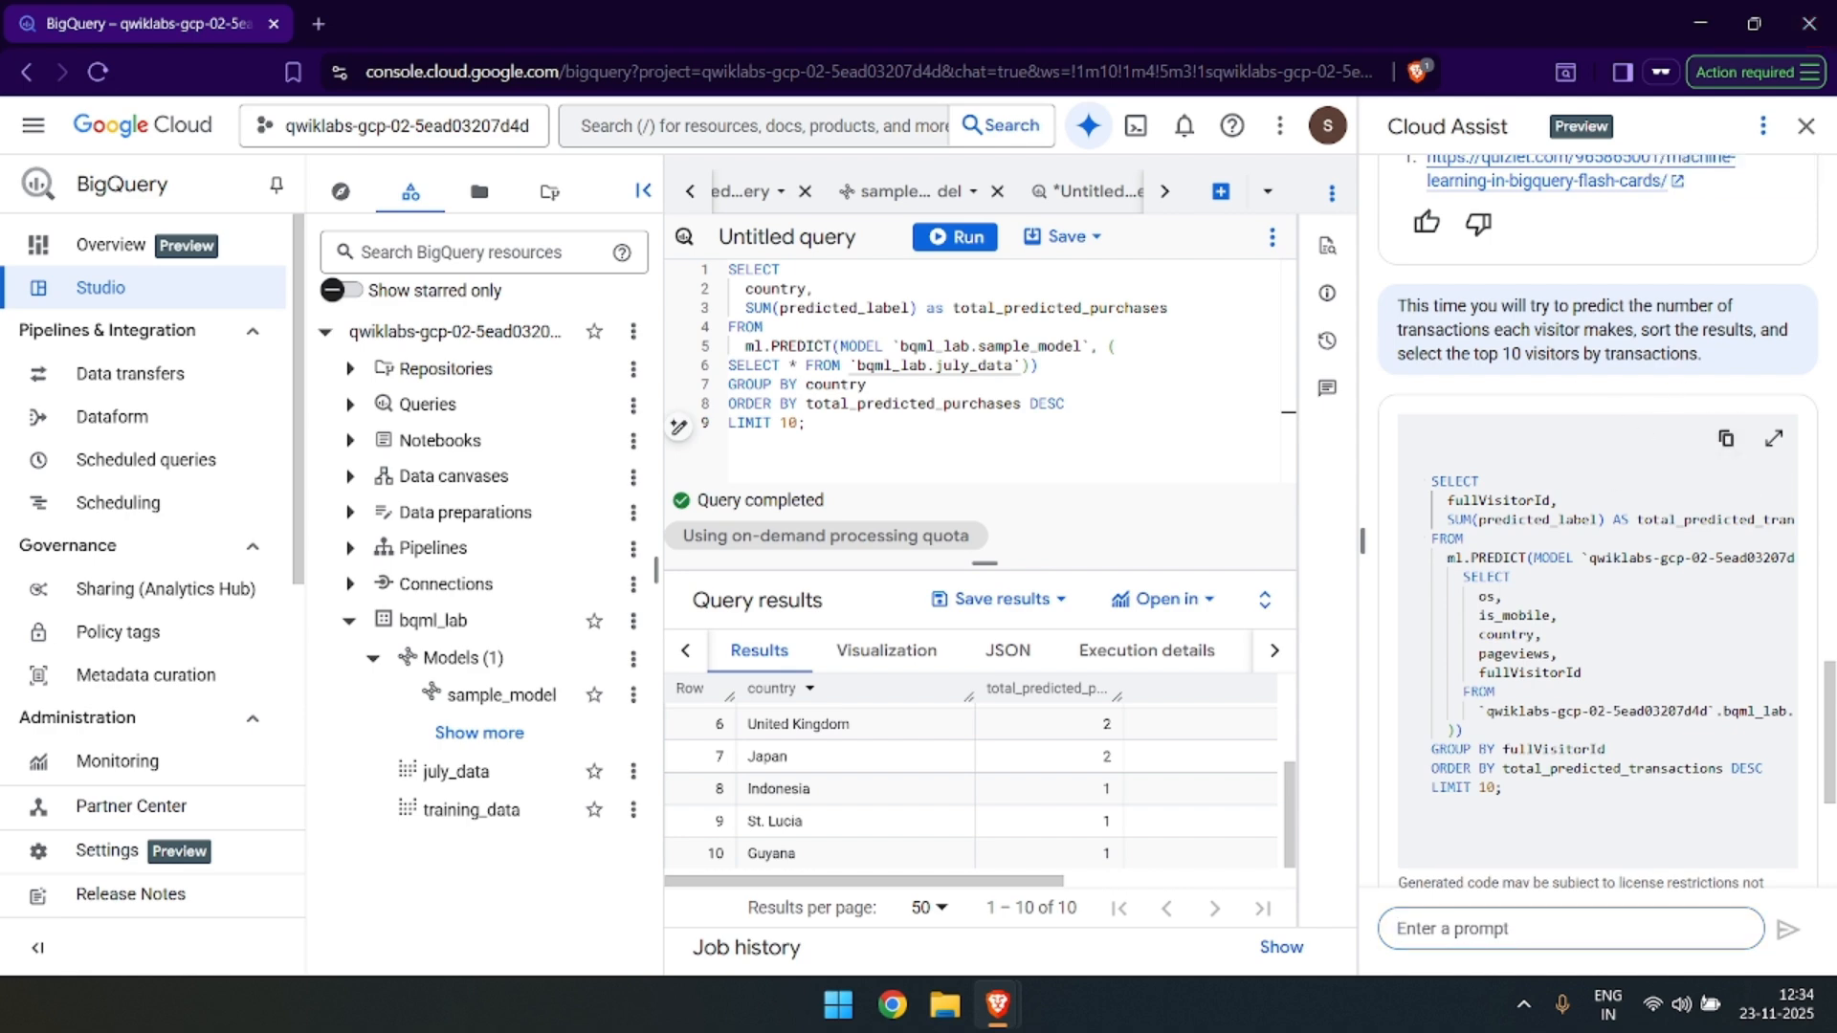
{"action": "key", "text": "ctrl+a"}
{"action": "key", "text": "ctrl+v"}
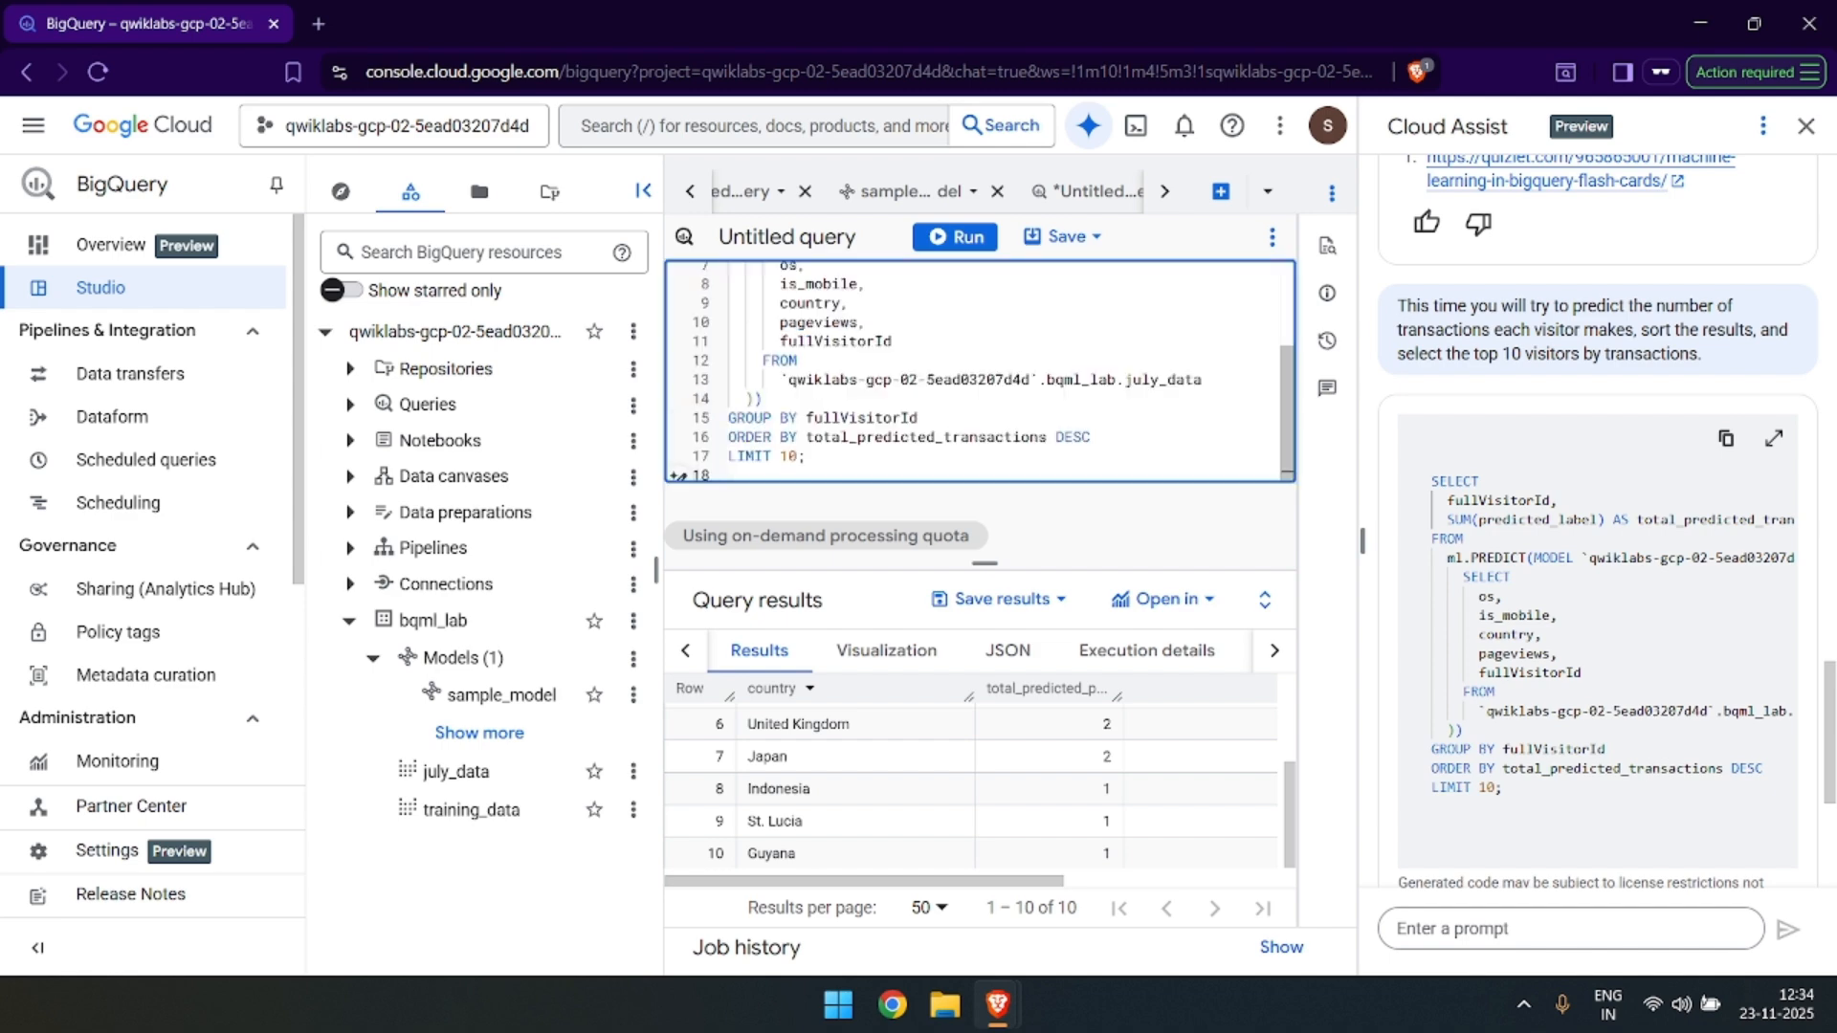
Review the pasted query that sums predicted_label by fullVisitorId with a limit of 10, and run it.
{"action": "scroll", "coordinate": [679, 426], "scroll_direction": "up", "scroll_amount": 1}
{"action": "scroll", "coordinate": [981, 373], "scroll_direction": "up", "scroll_amount": 2}
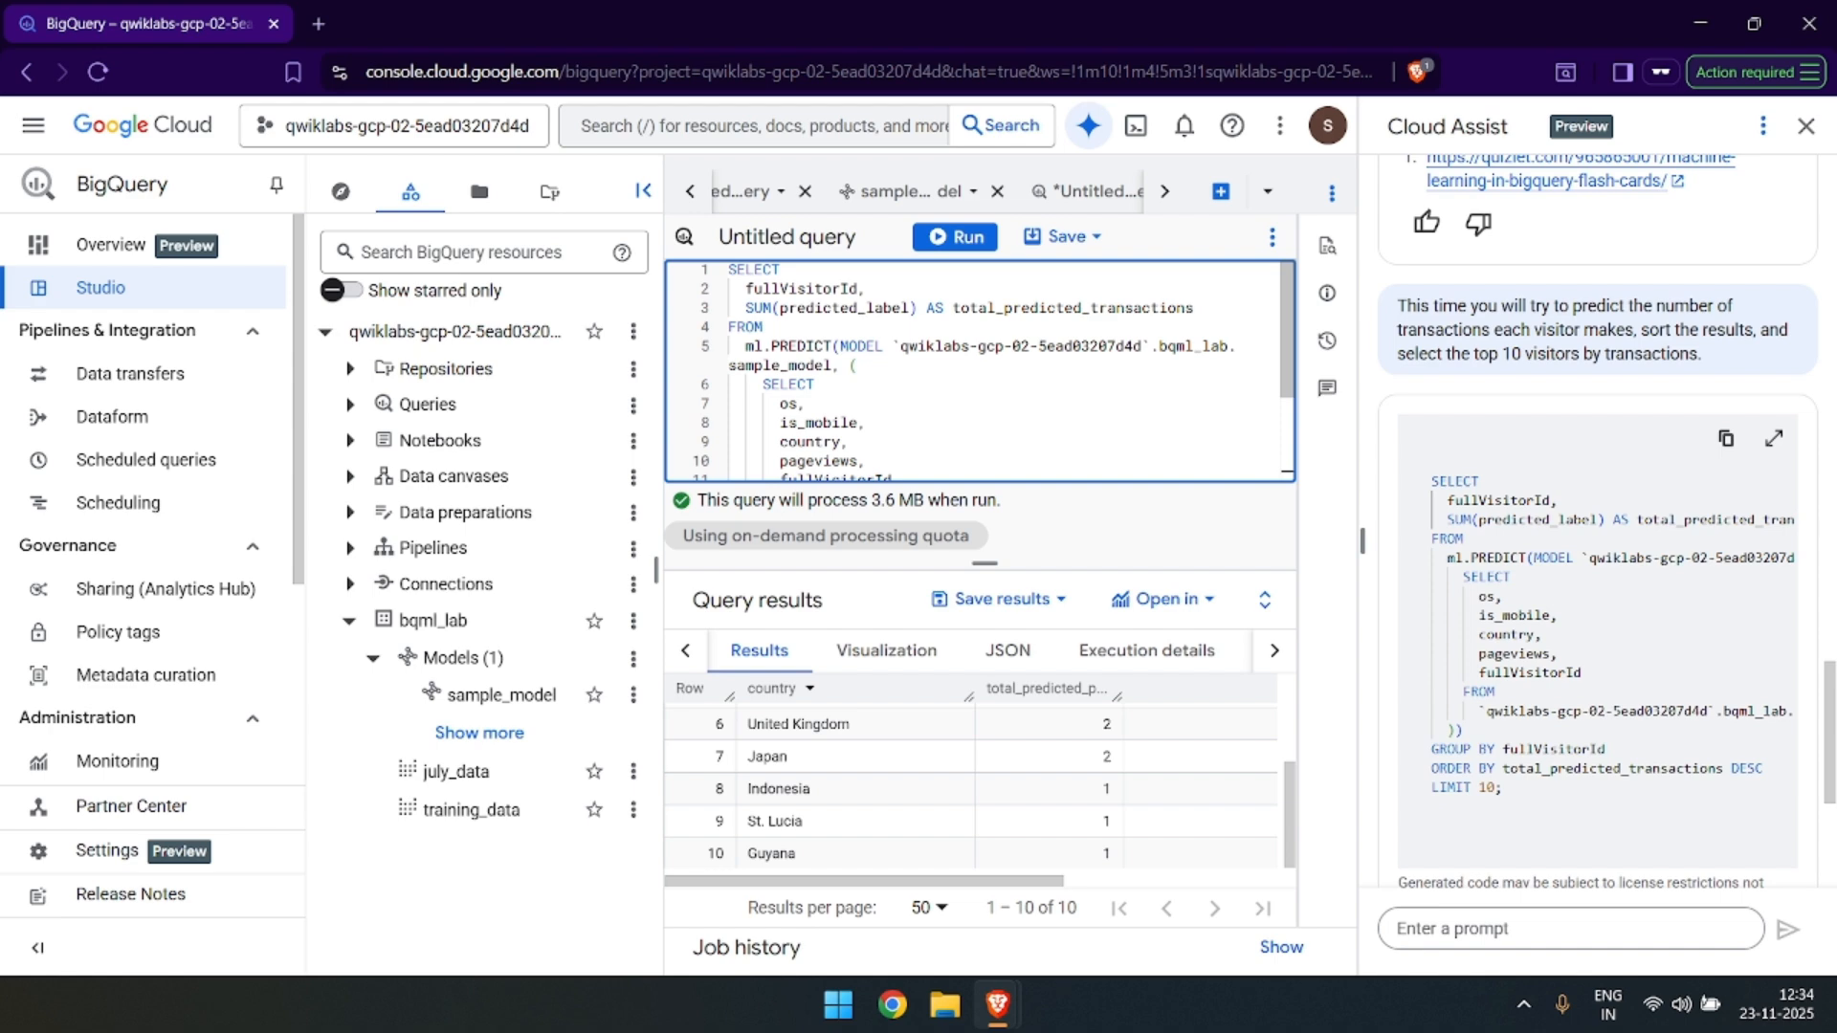
{"action": "scroll", "coordinate": [981, 373], "scroll_direction": "down", "scroll_amount": 1}
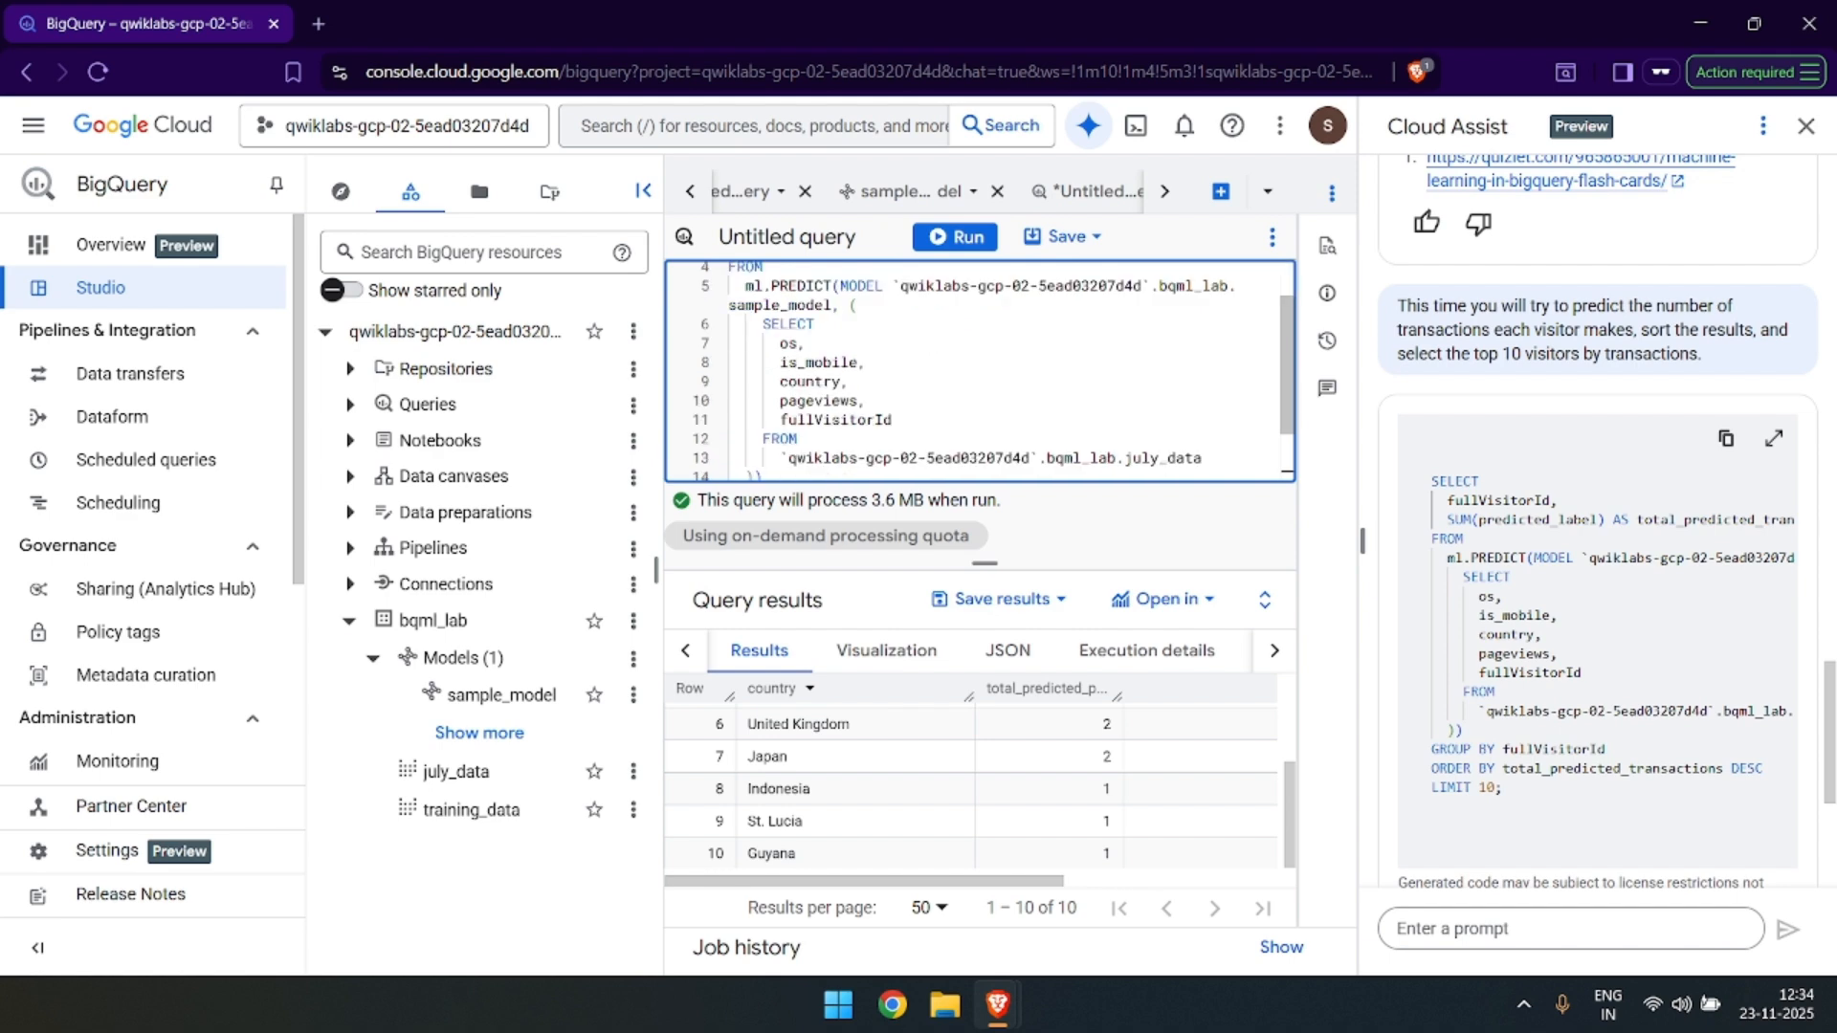
{"action": "scroll", "coordinate": [980, 373], "scroll_direction": "down", "scroll_amount": 2}
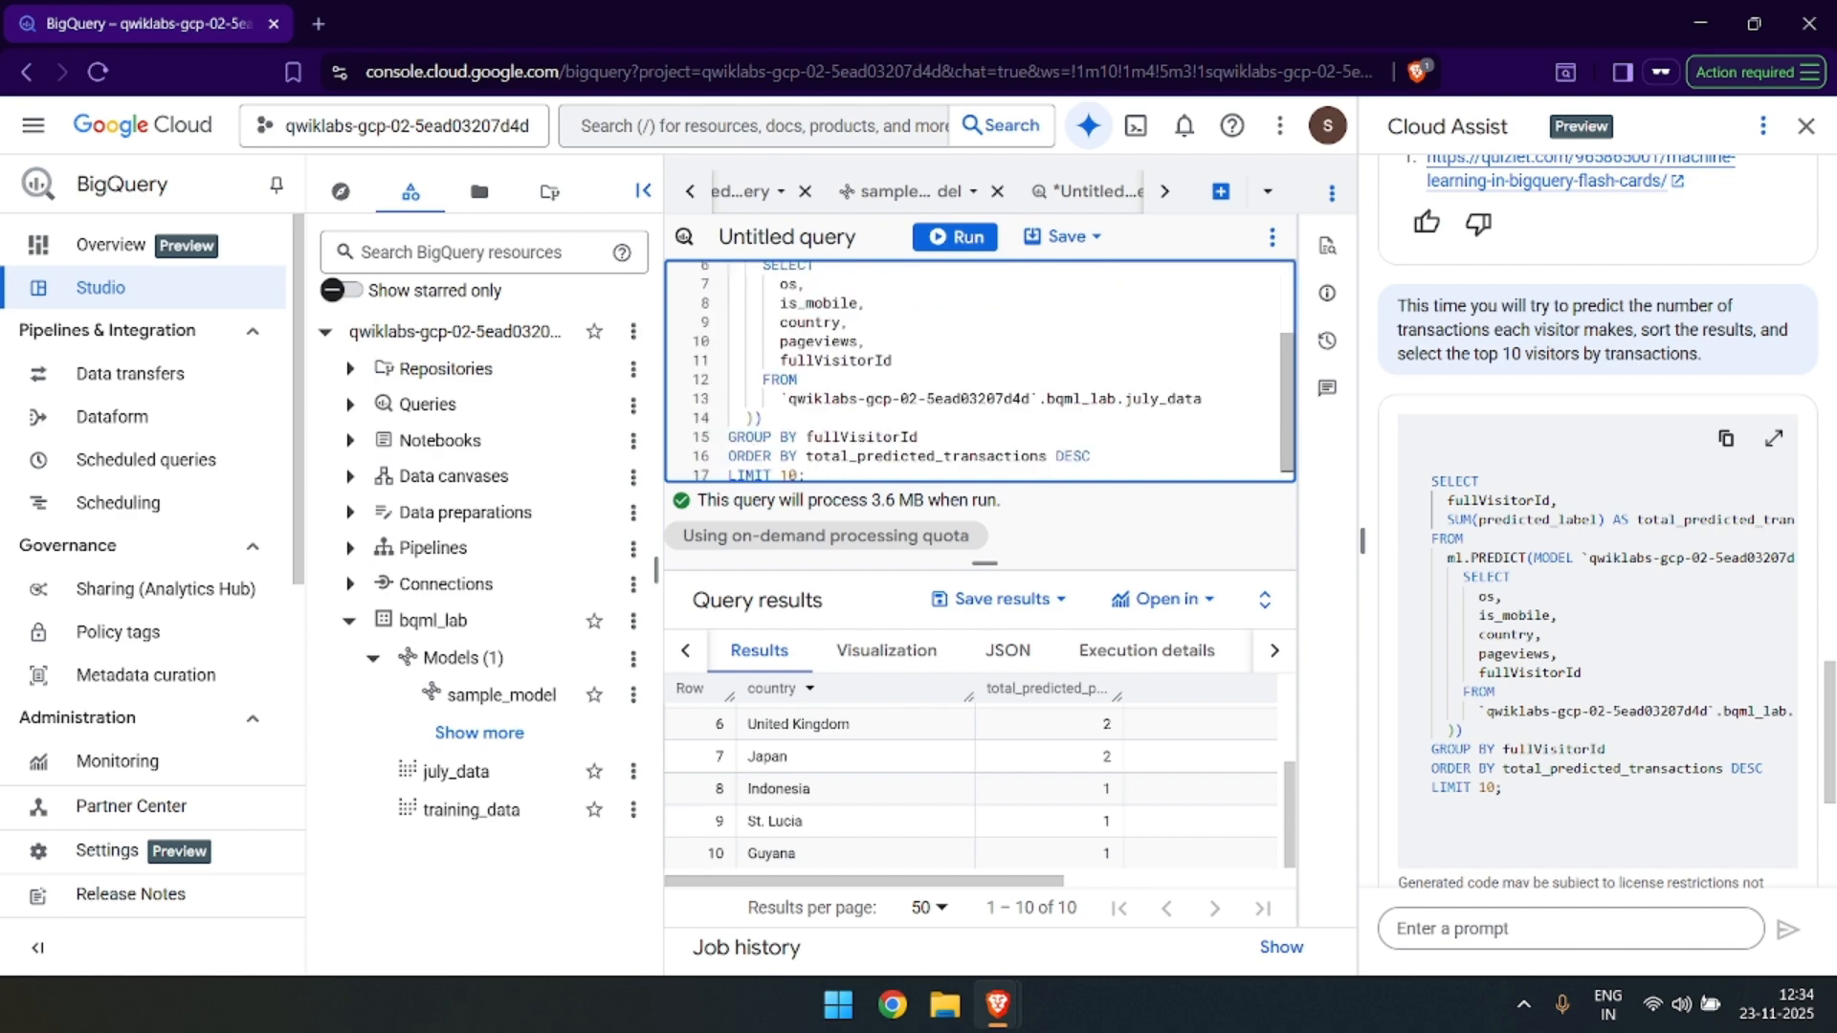
{"action": "scroll", "coordinate": [980, 373], "scroll_direction": "up", "scroll_amount": 3}
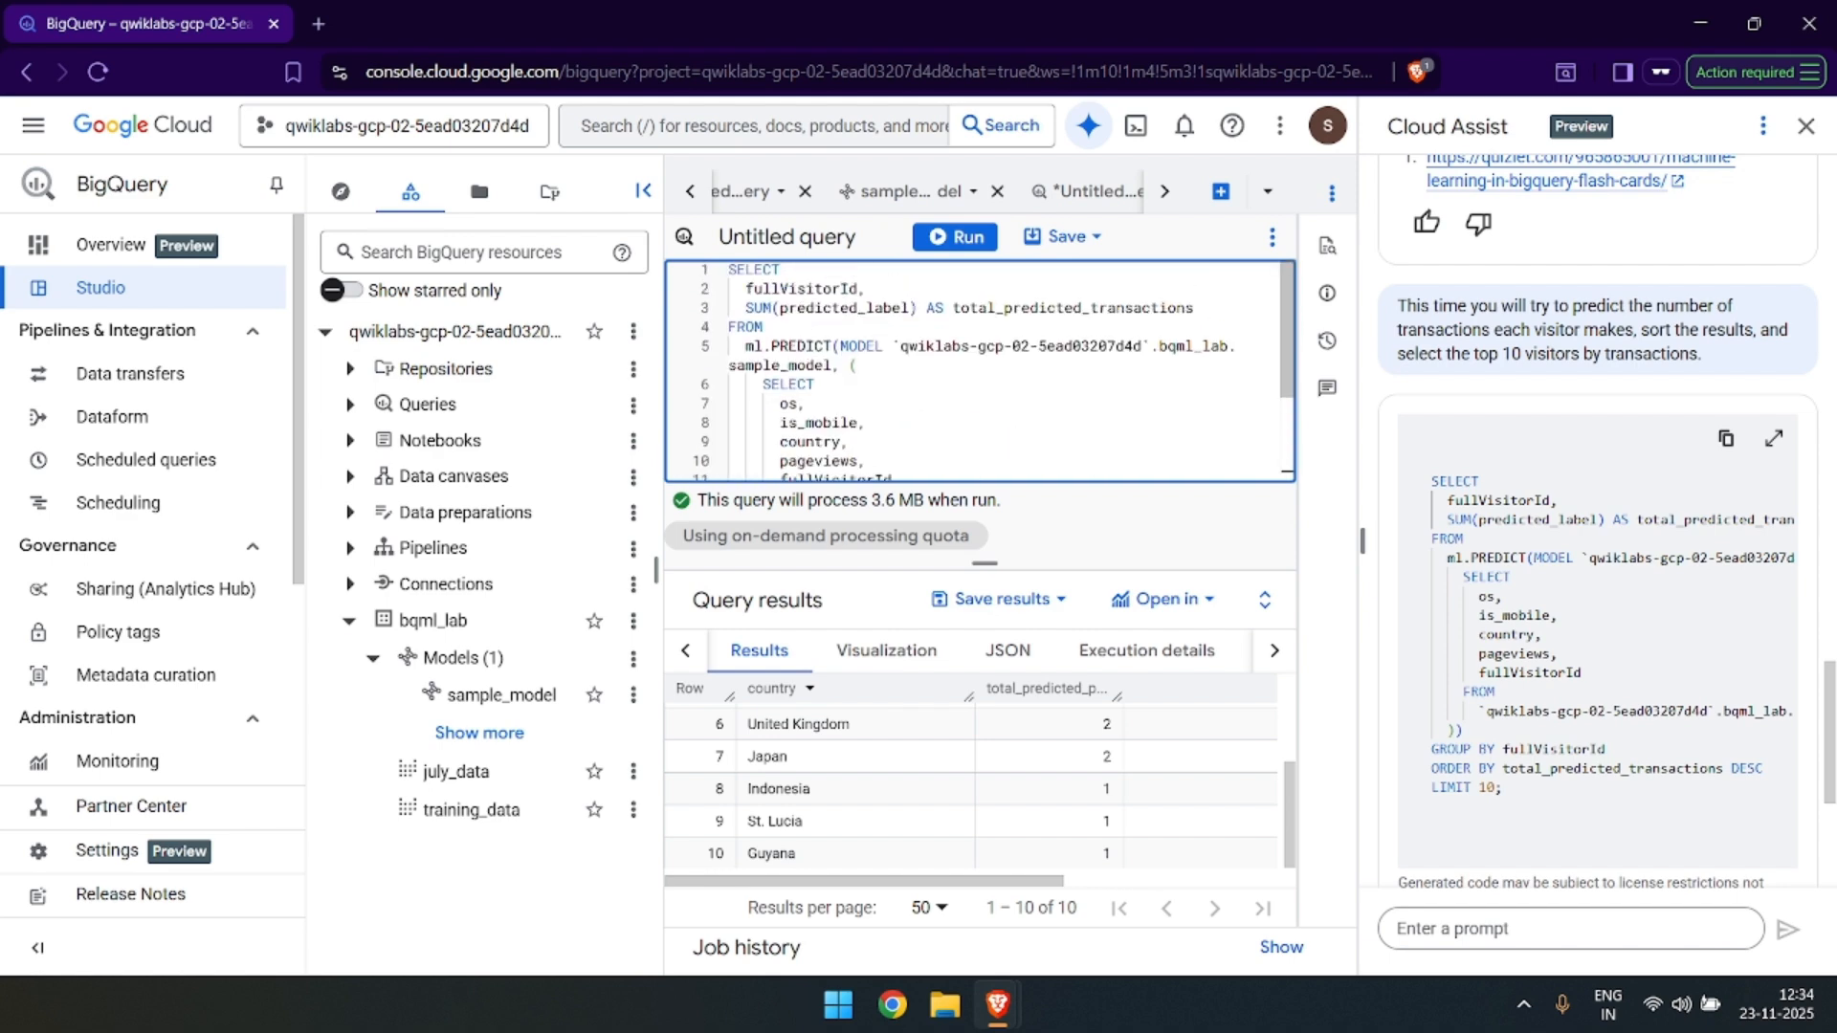
{"action": "scroll", "coordinate": [981, 373], "scroll_direction": "down", "scroll_amount": 3}
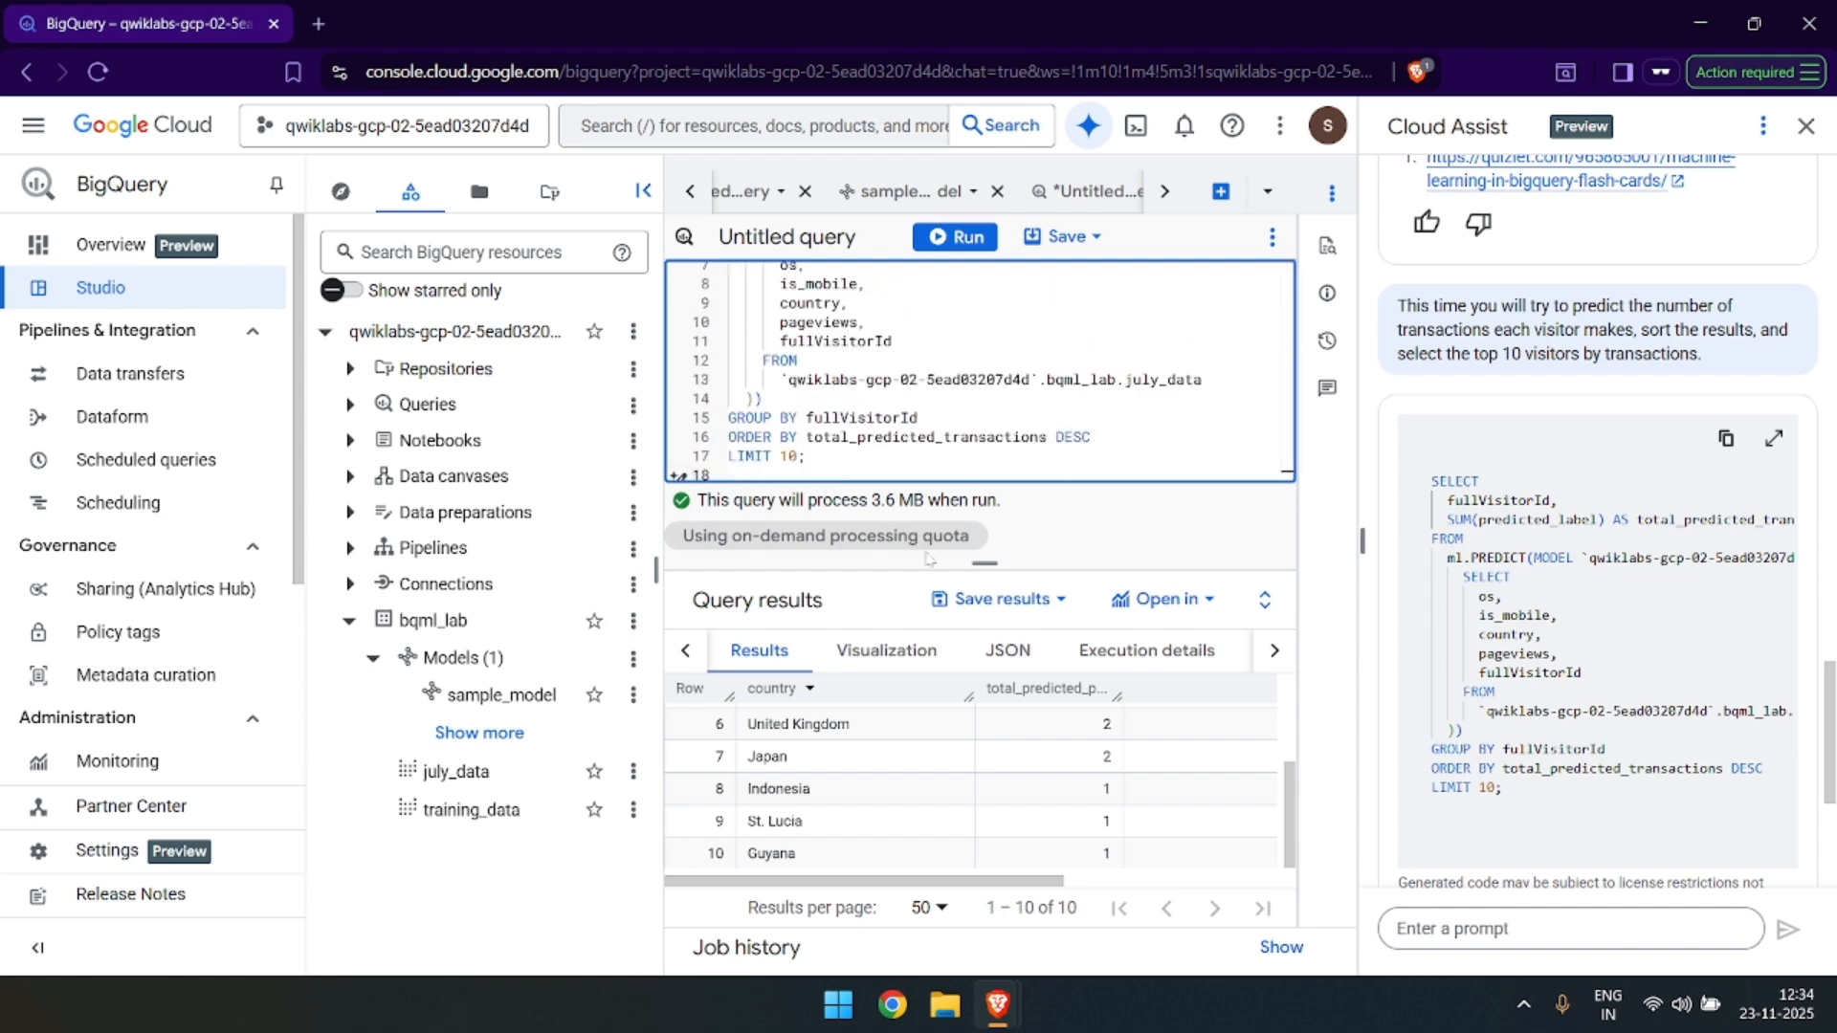
{"action": "key", "text": "ctrl+Return"}
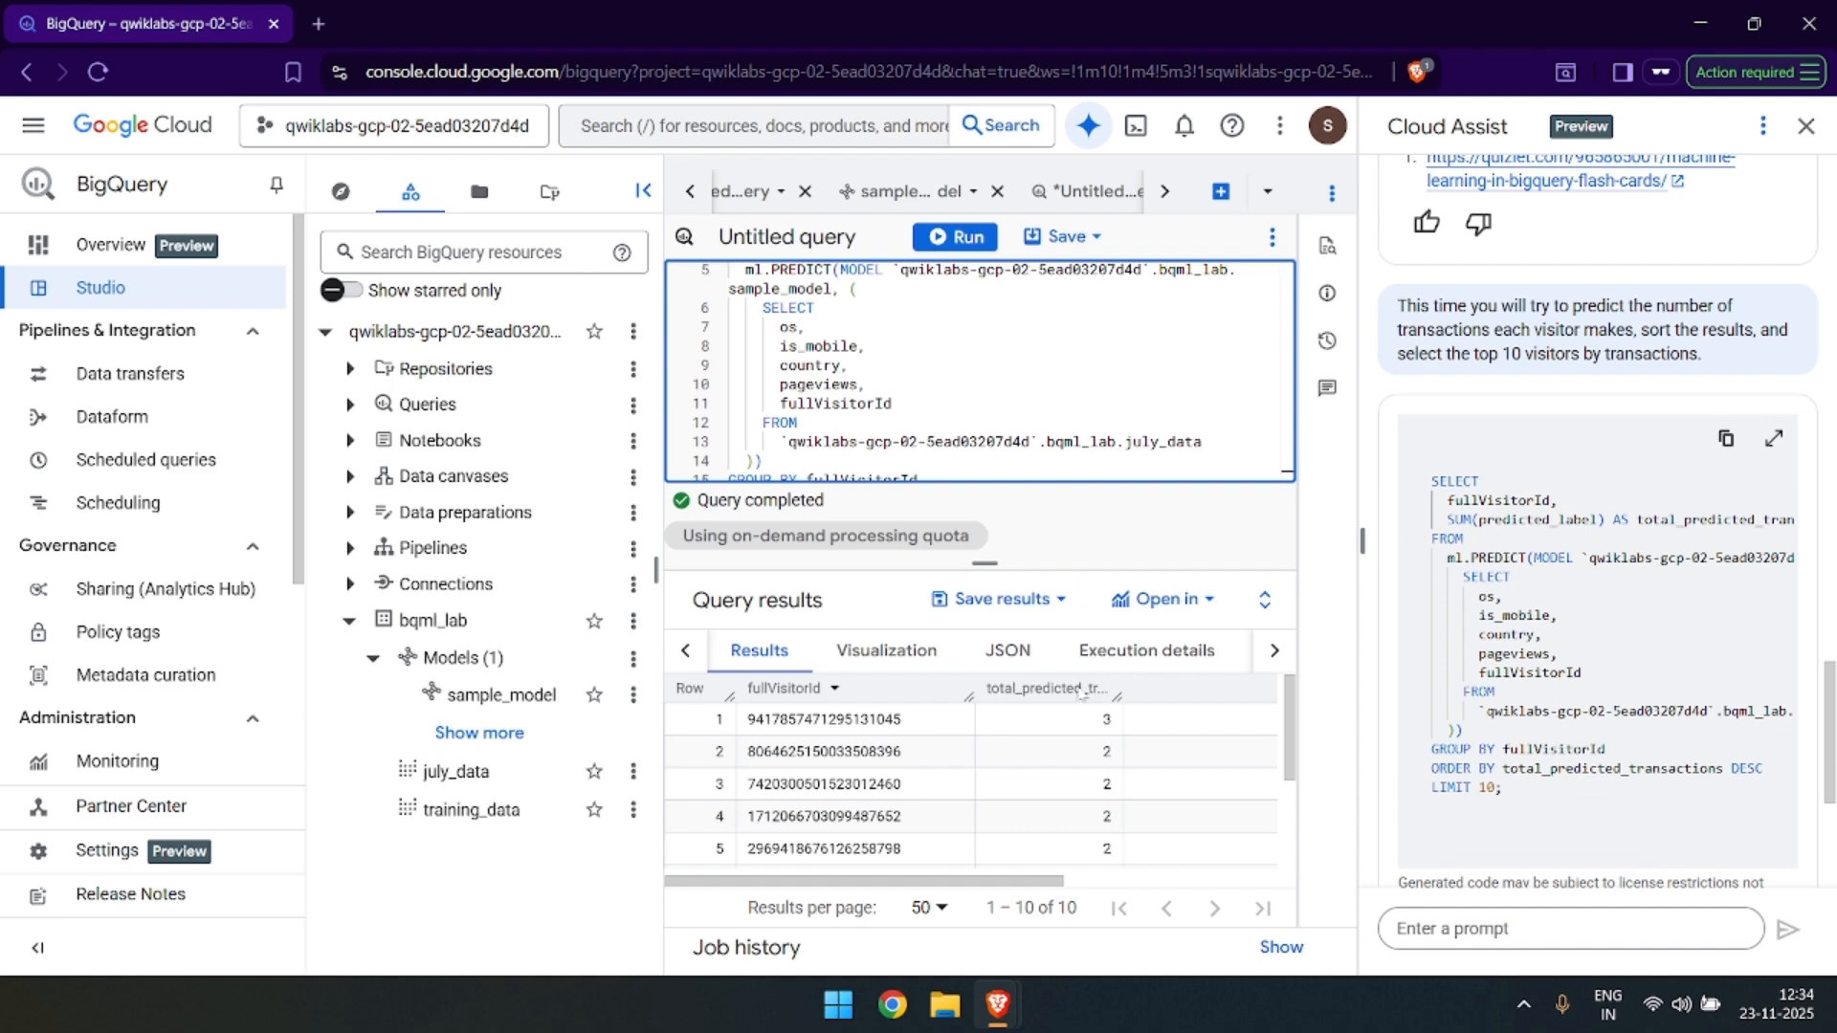
Widen the total_predicted_transactions column to fit its heading and review the predicted transactions for the top 10 visitors.
{"action": "double_click", "coordinate": [1117, 696]}
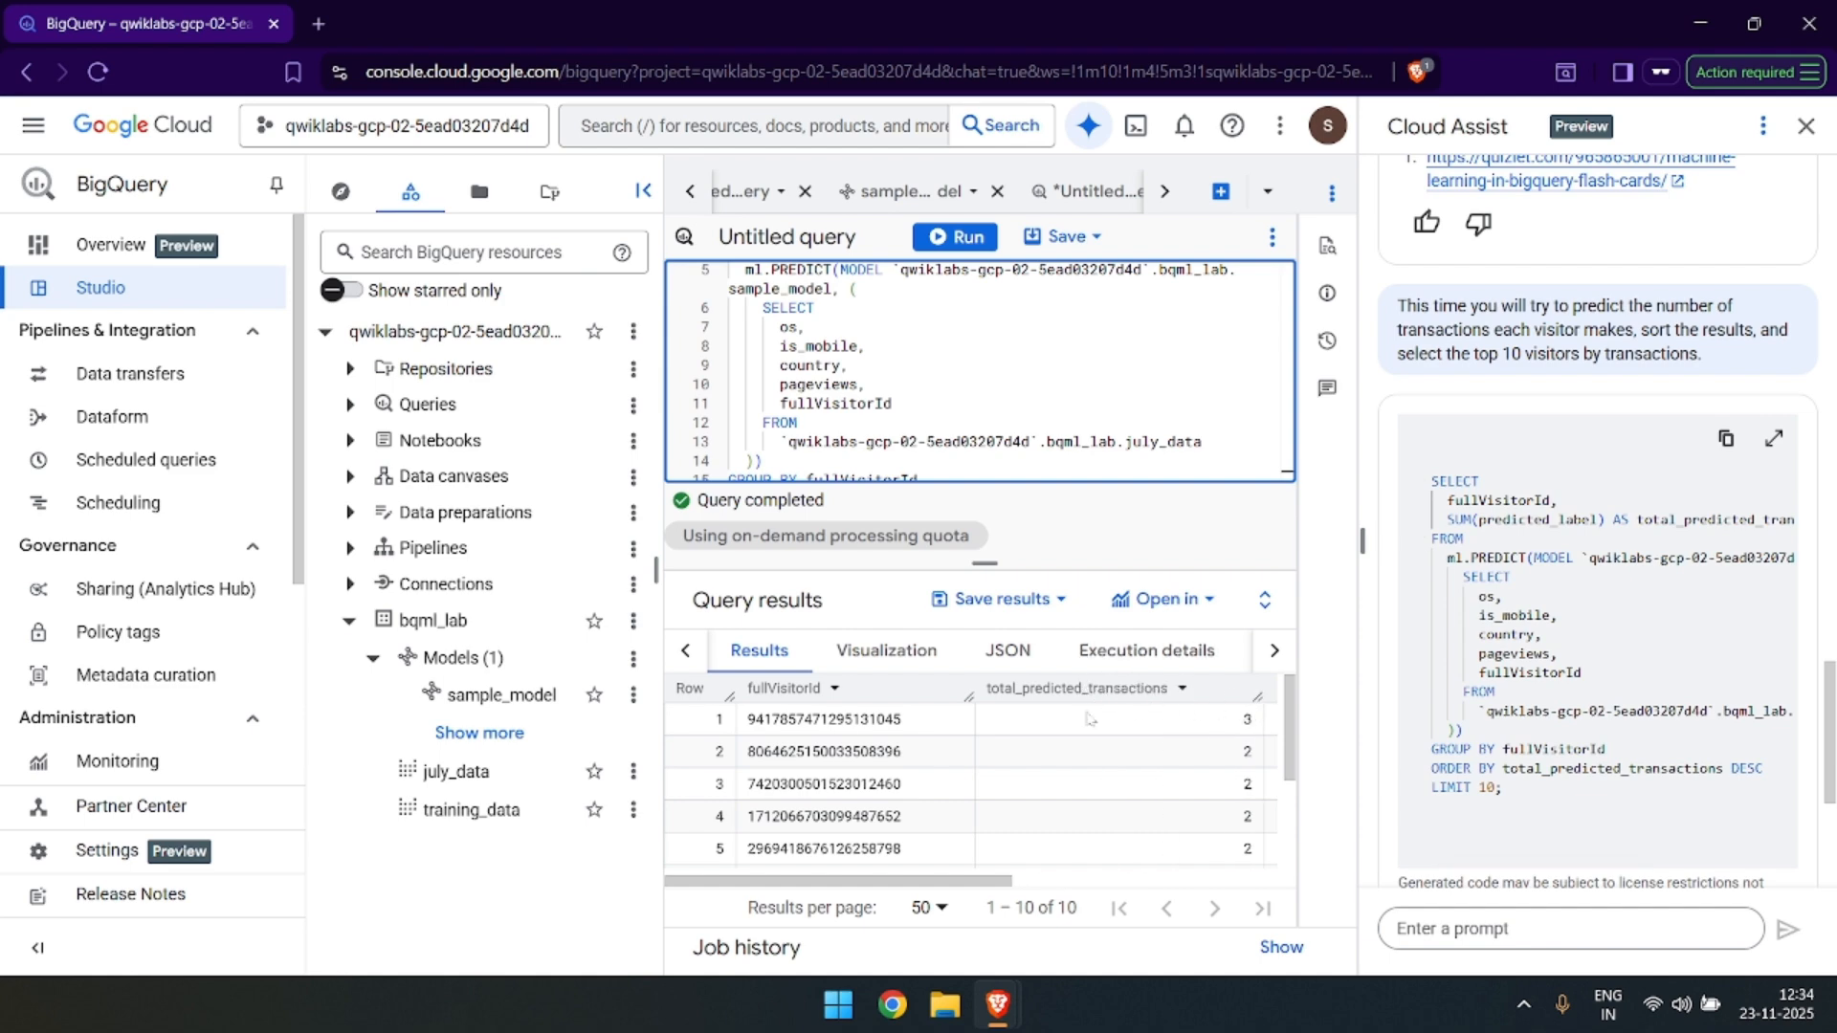
{"action": "scroll", "coordinate": [921, 778], "scroll_direction": "down", "scroll_amount": 2}
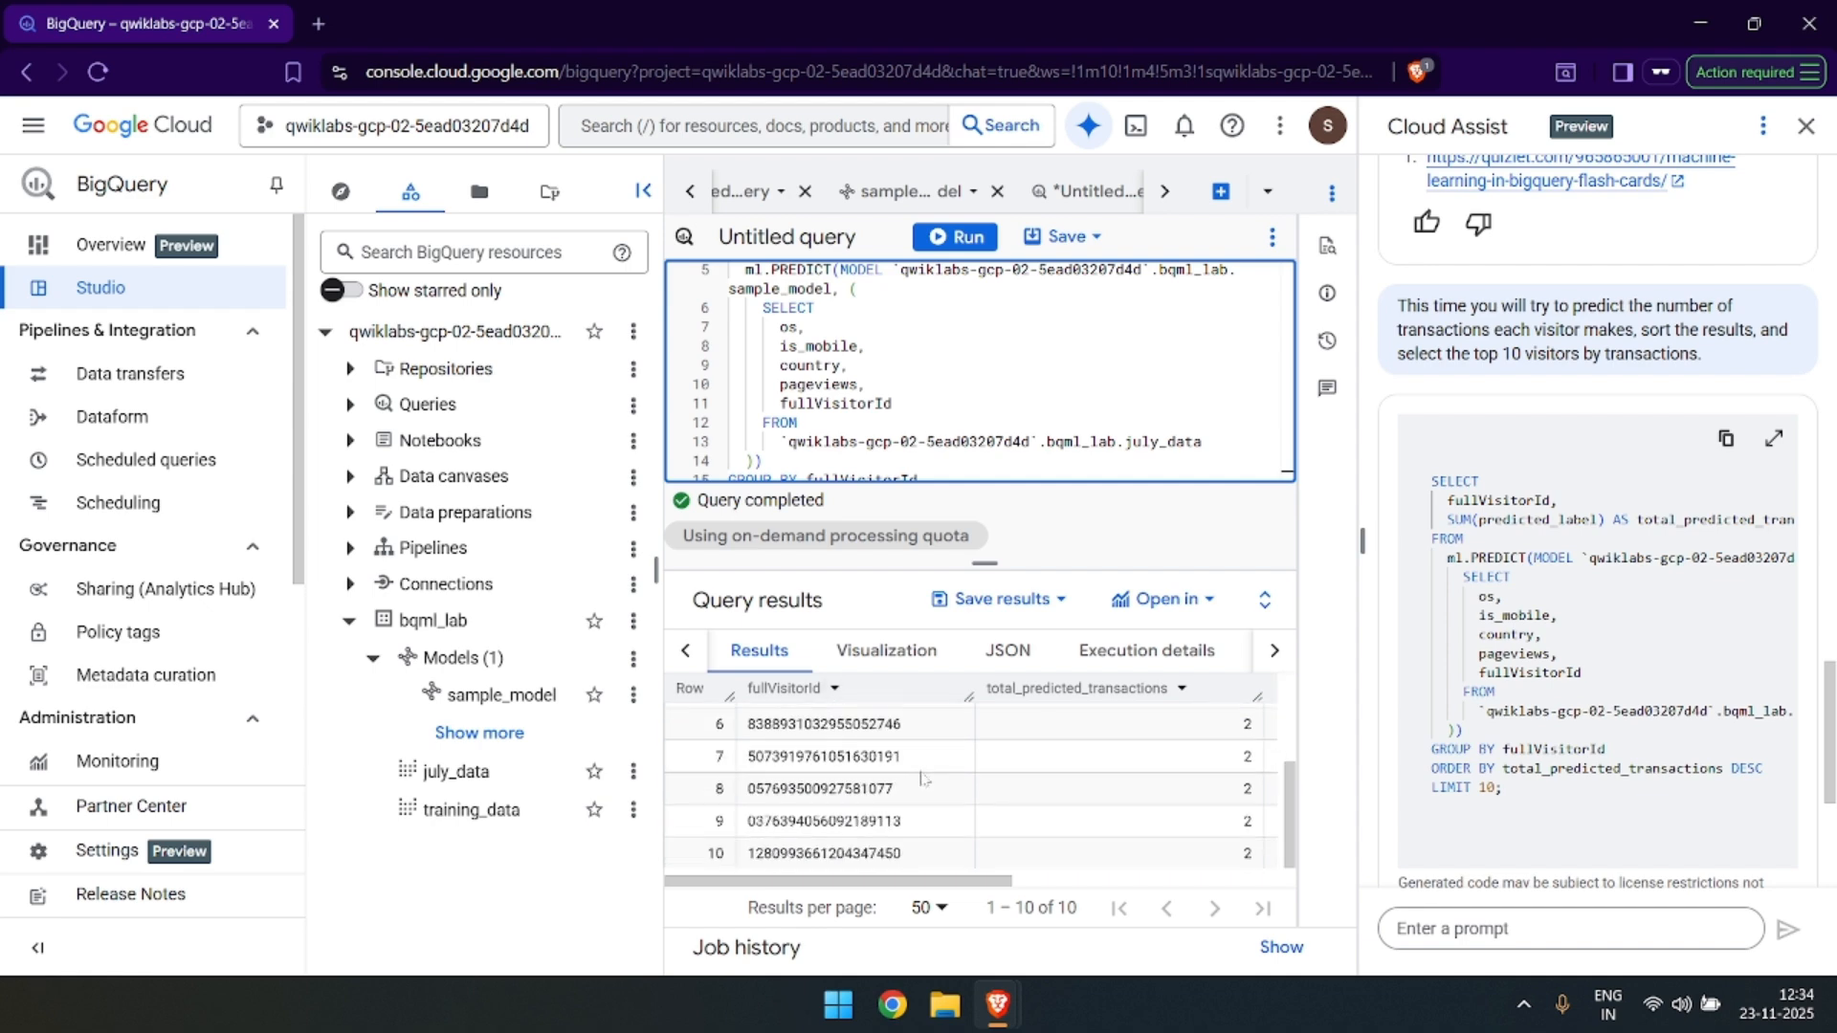
{"action": "scroll", "coordinate": [1081, 755], "scroll_direction": "up", "scroll_amount": 2}
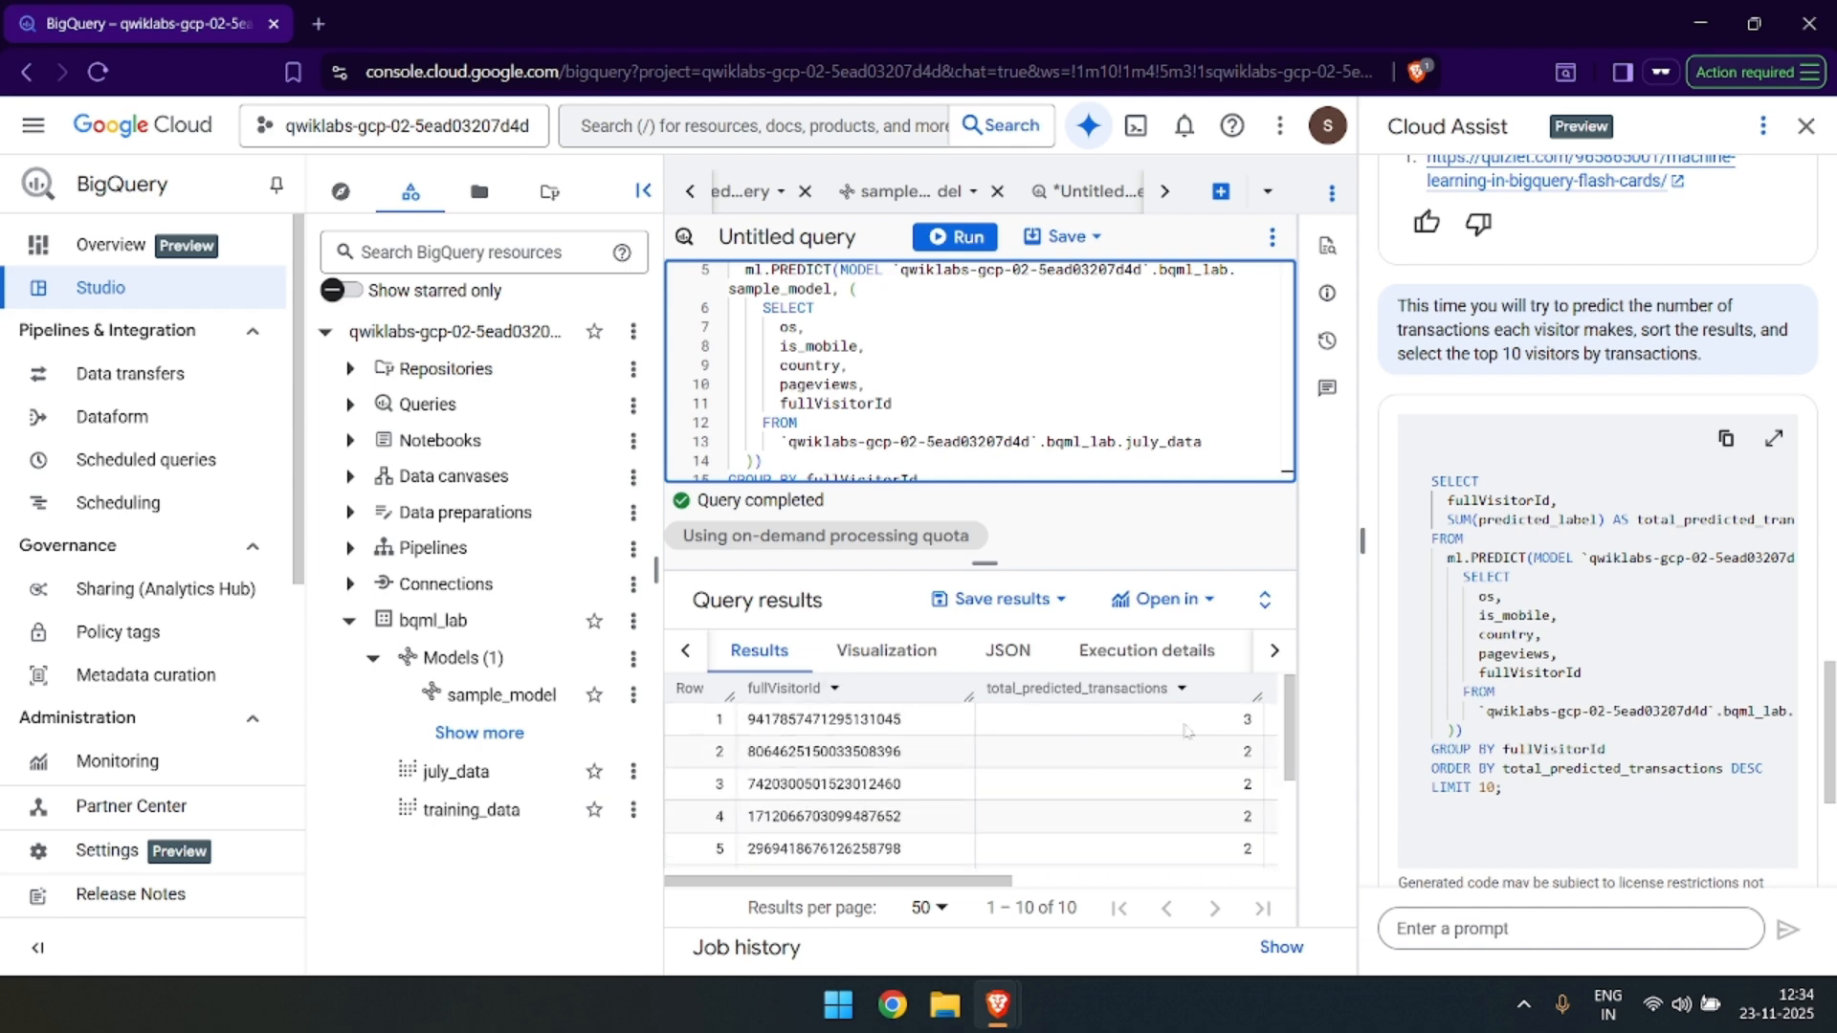
{"action": "scroll", "coordinate": [1100, 770], "scroll_direction": "down", "scroll_amount": 2}
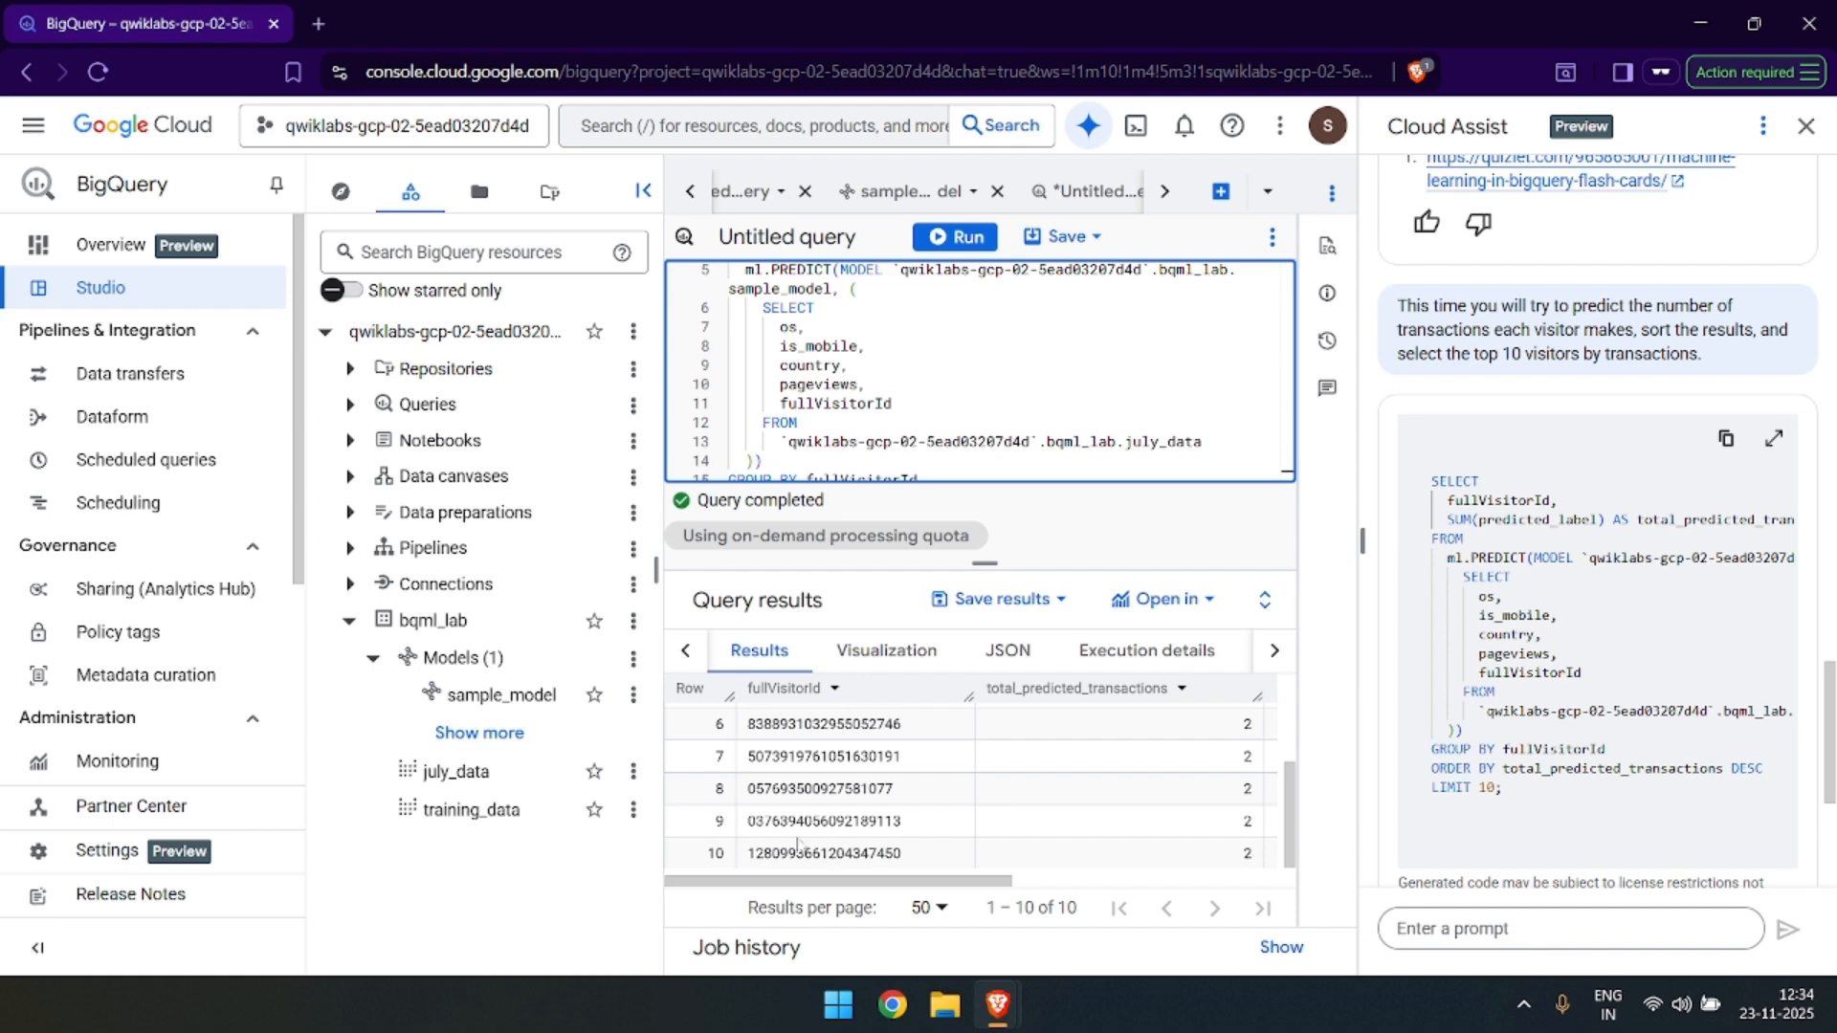
Switch to the lab page, reveal the hint for the "Predict purchases per user" challenge and read its suggested prompt.
{"action": "key", "text": "alt+Tab"}
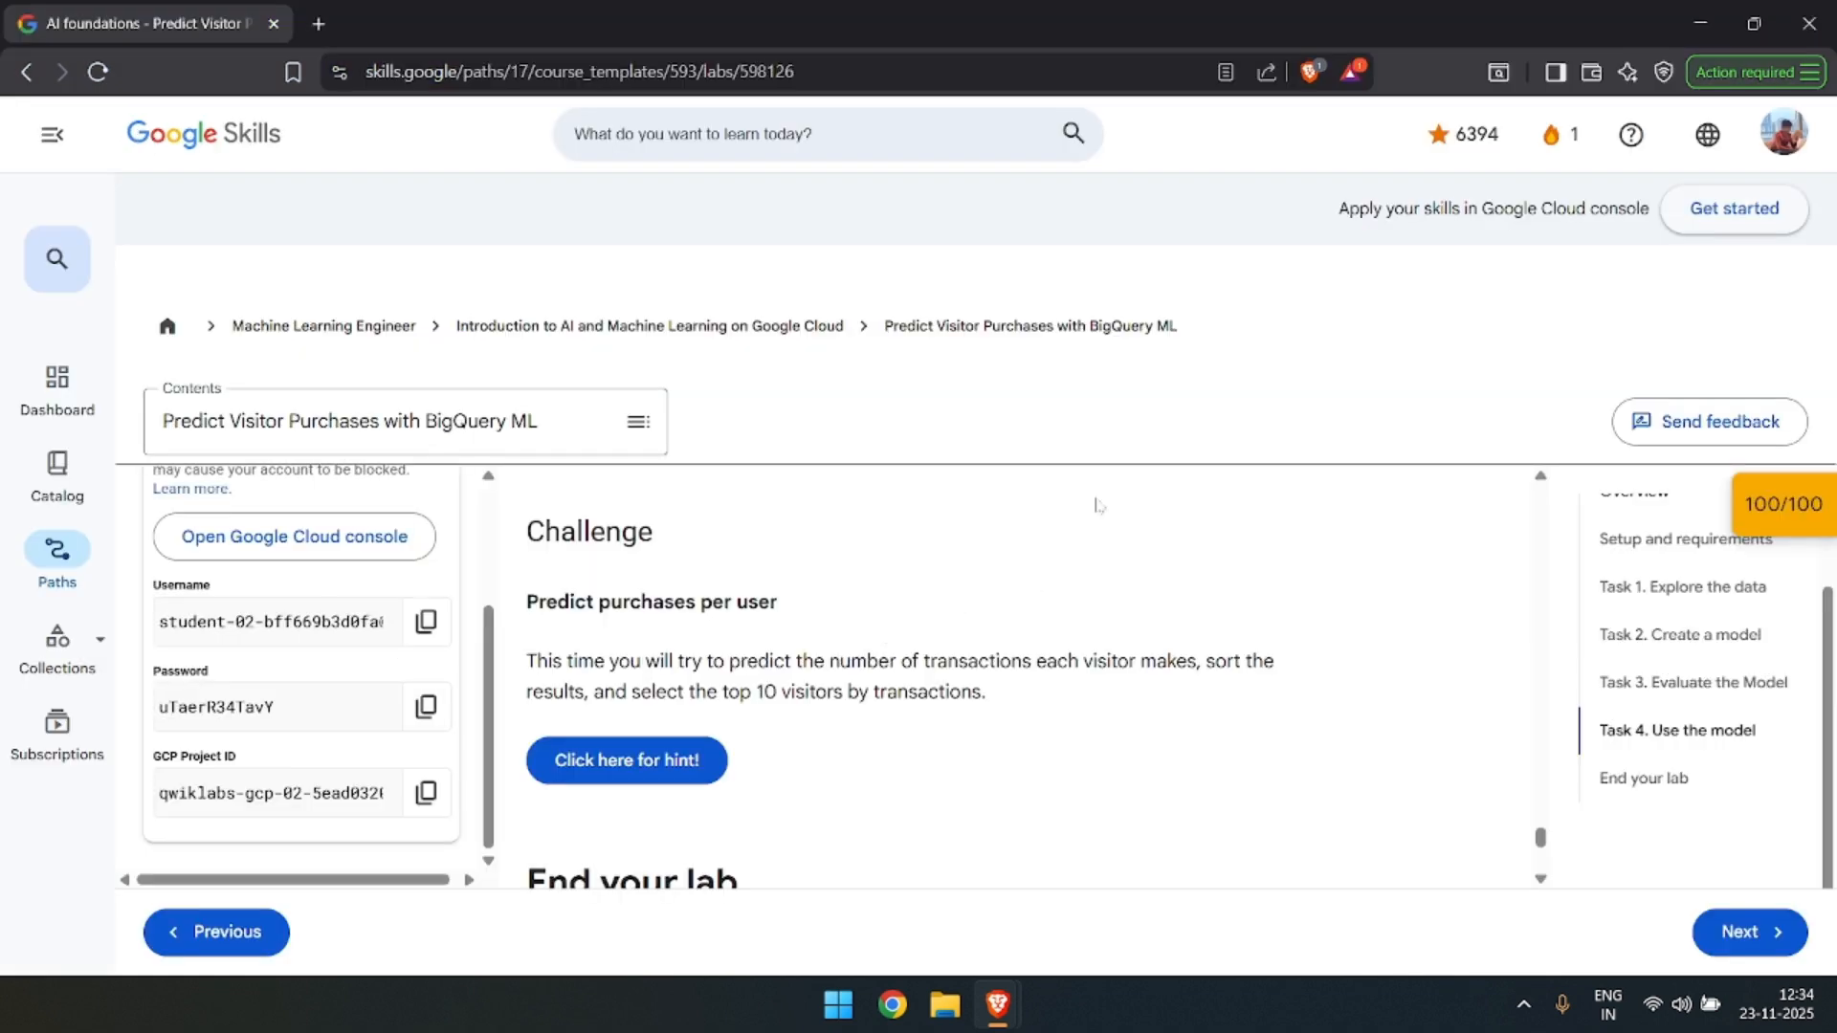
{"action": "scroll", "coordinate": [1101, 507], "scroll_direction": "down", "scroll_amount": 1}
{"action": "scroll", "coordinate": [612, 536], "scroll_direction": "down", "scroll_amount": 2}
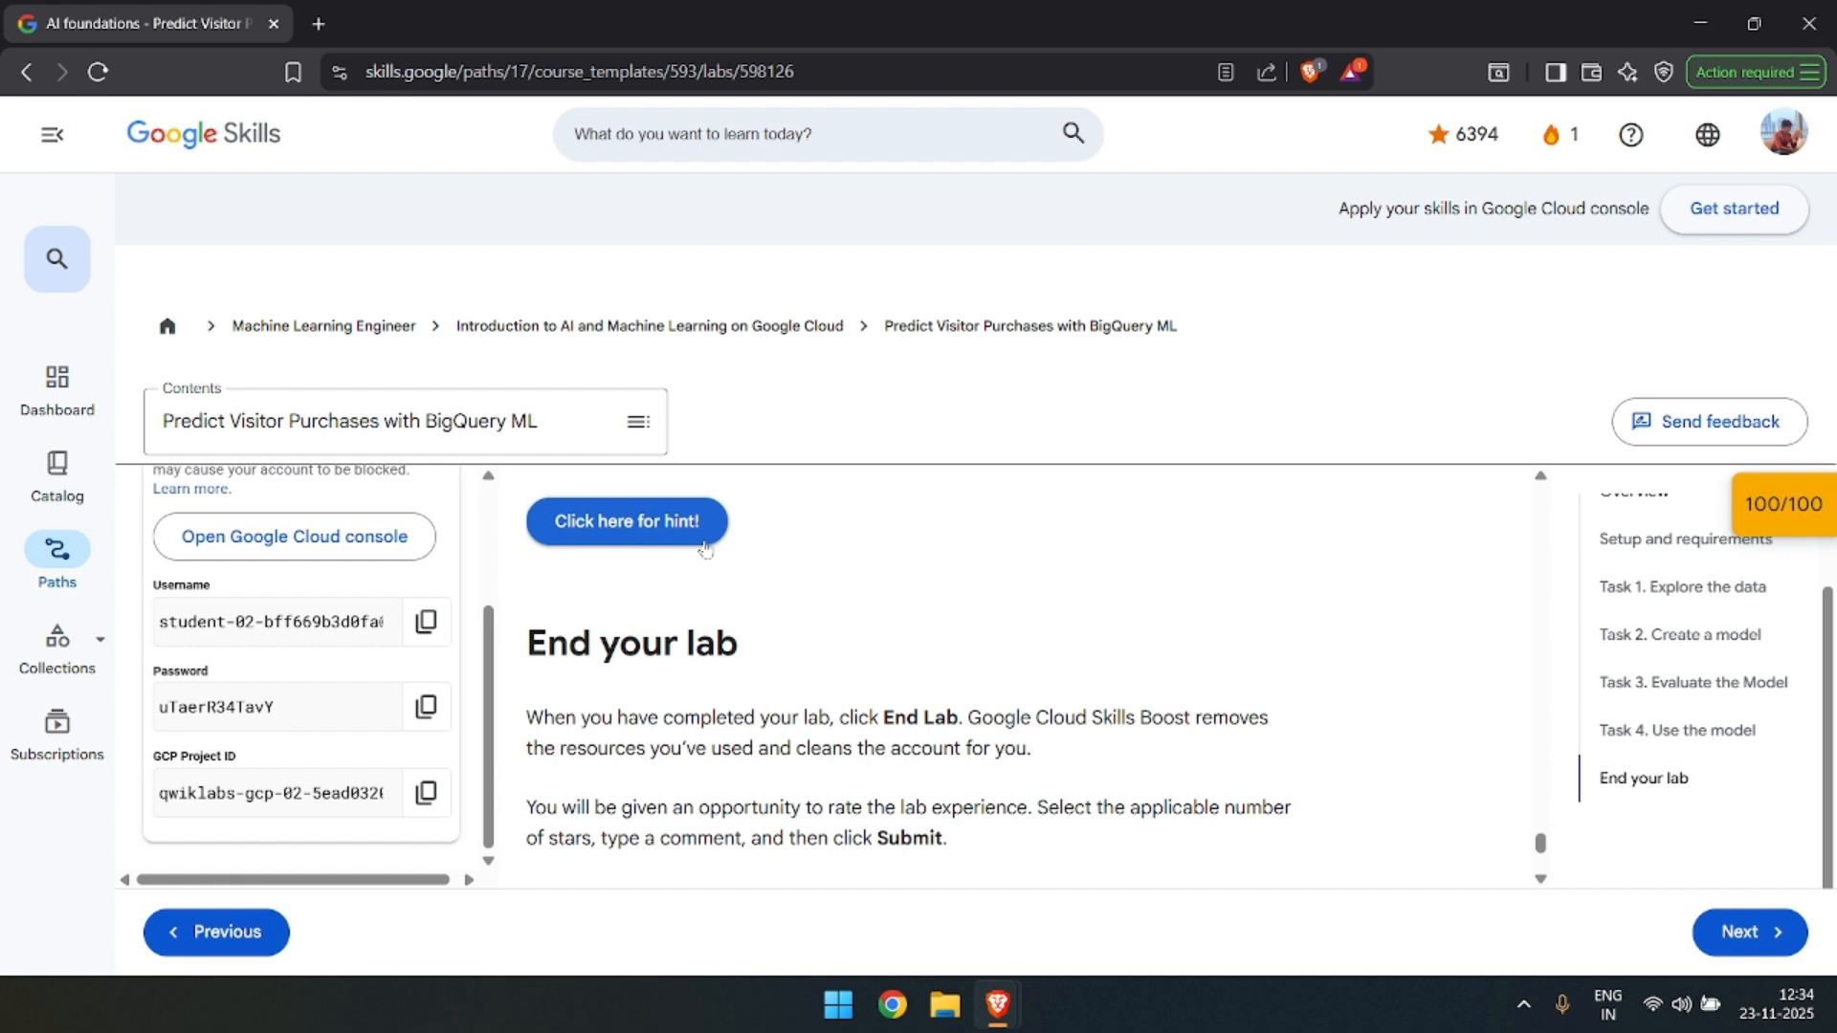
{"action": "left_click", "coordinate": [676, 521]}
{"action": "scroll", "coordinate": [756, 599], "scroll_direction": "up", "scroll_amount": 3}
{"action": "scroll", "coordinate": [755, 599], "scroll_direction": "down", "scroll_amount": 3}
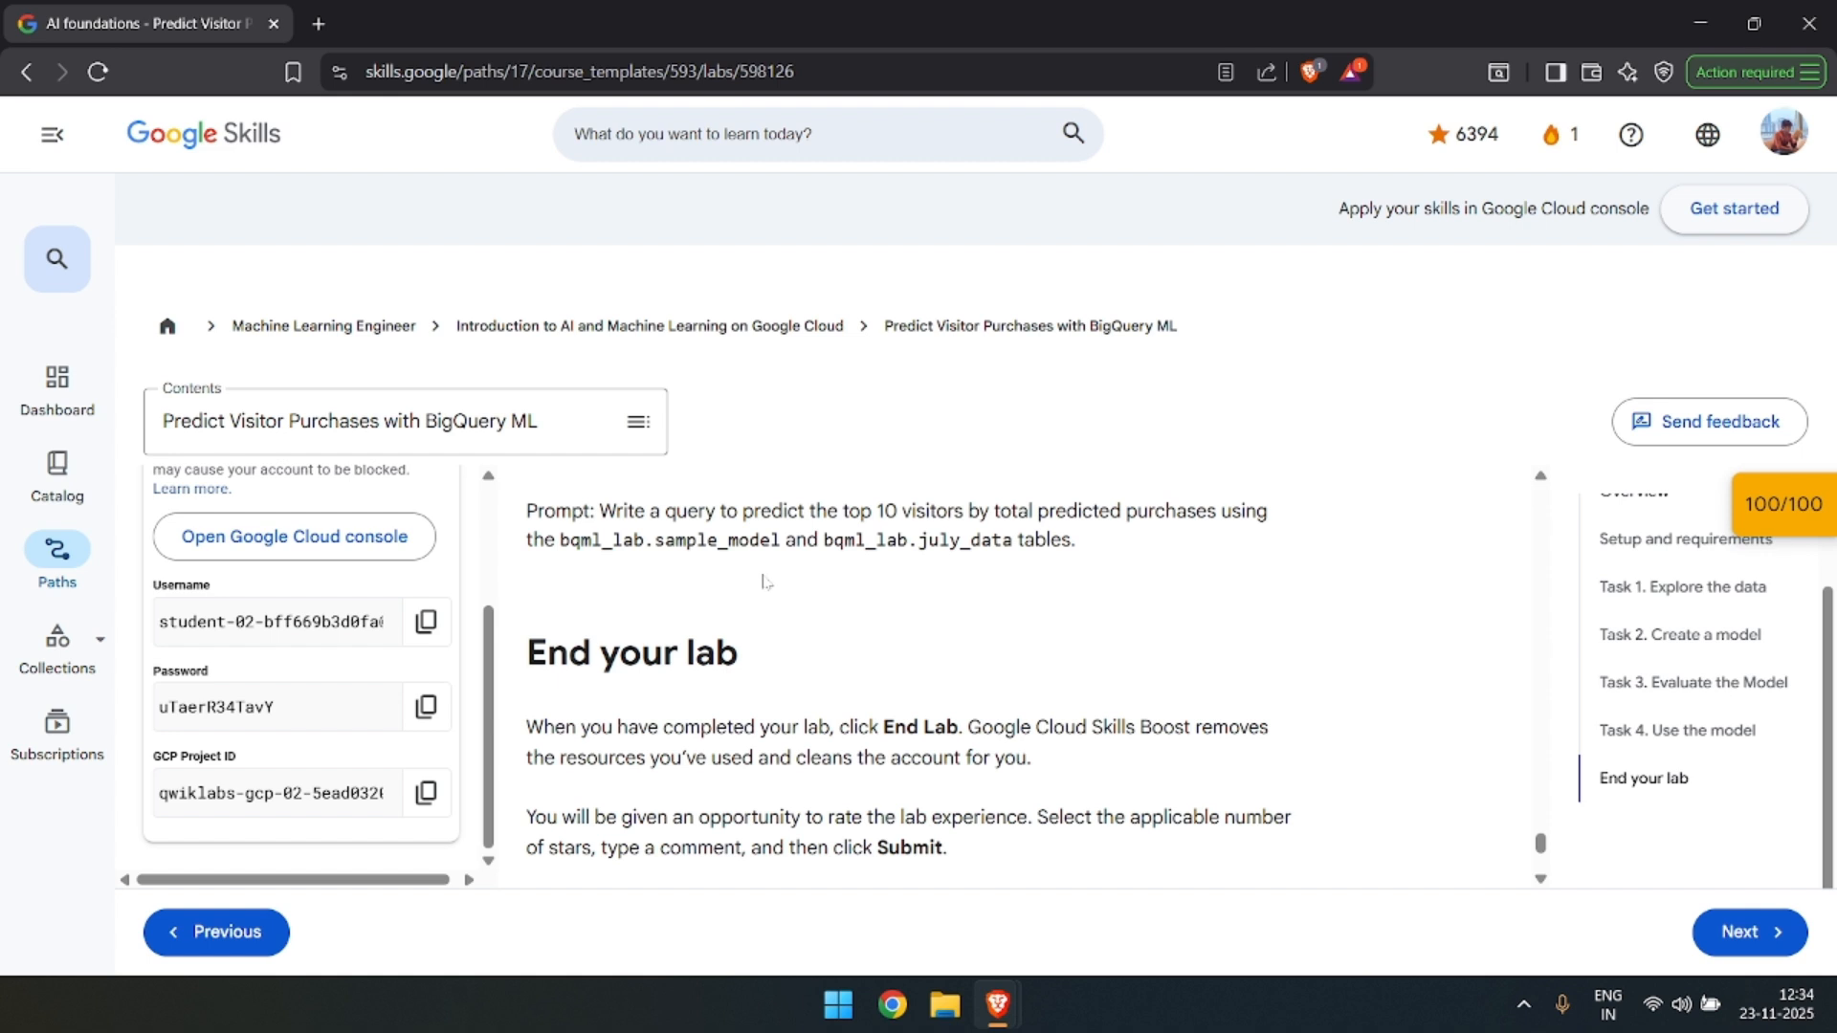
End the lab, confirming the choice, and submit a 5-star satisfaction rating without comments.
{"action": "scroll", "coordinate": [831, 568], "scroll_direction": "down", "scroll_amount": 4}
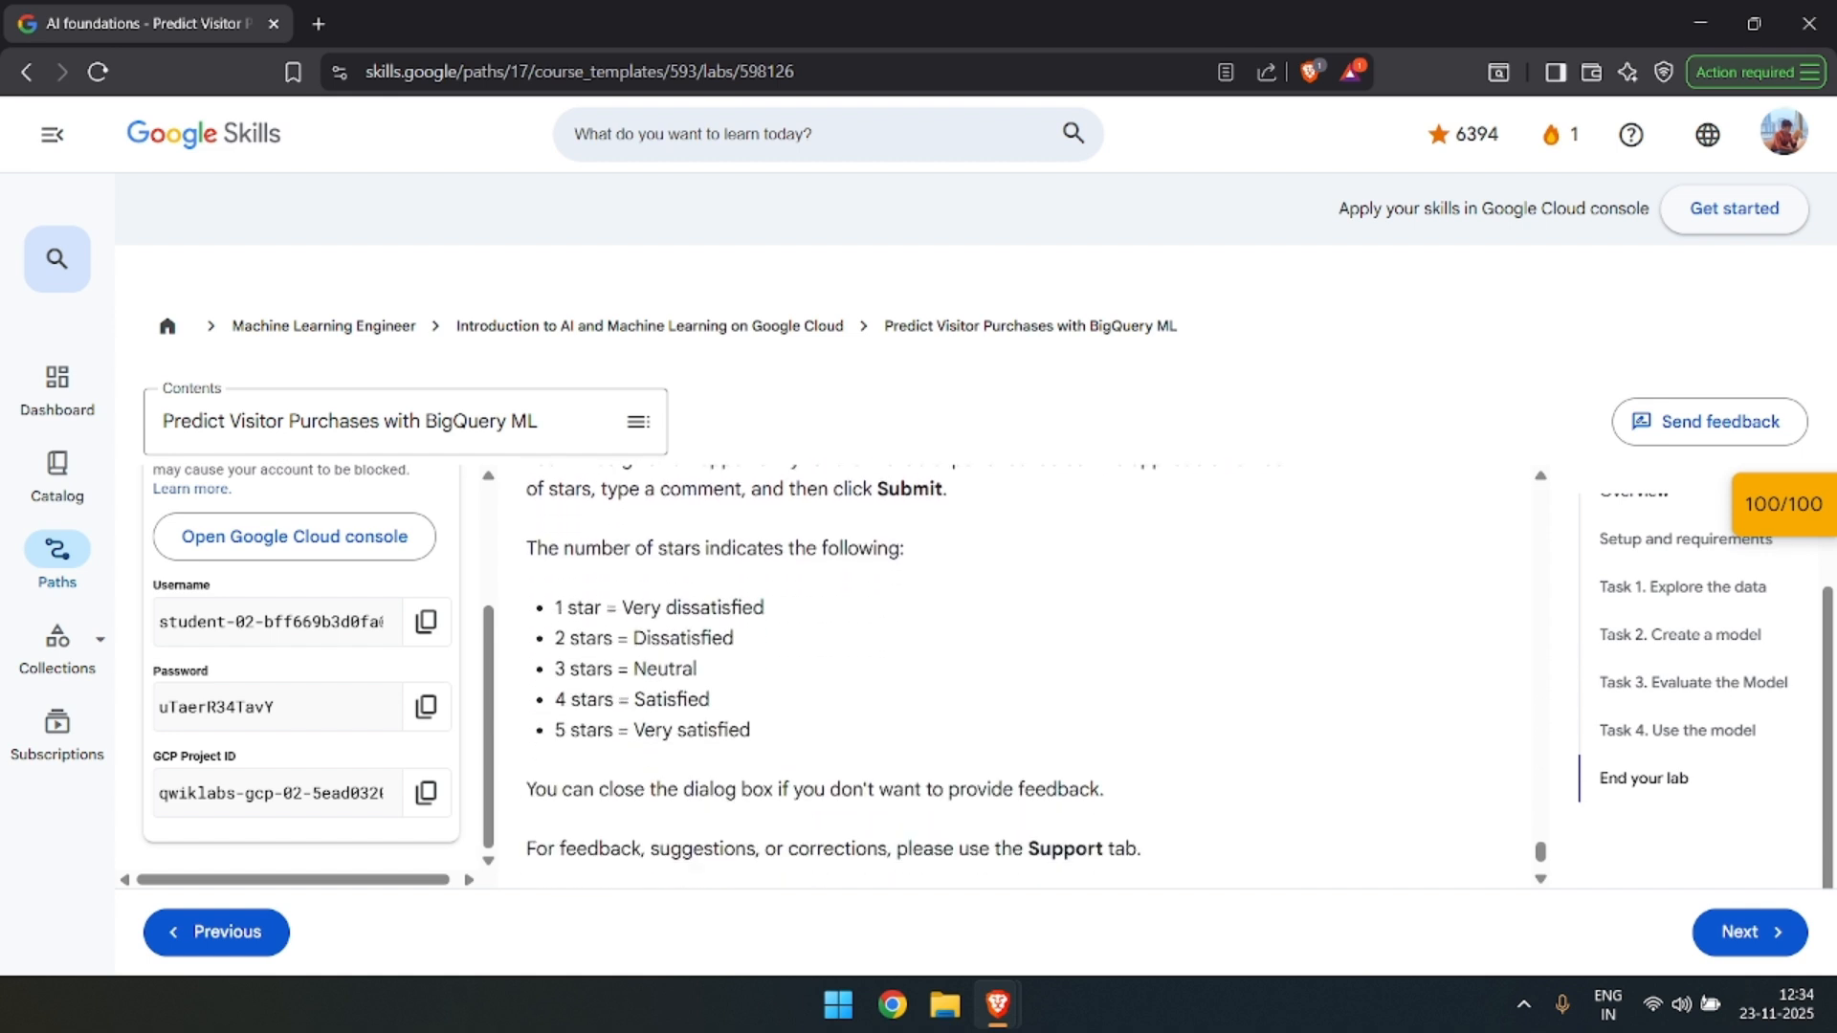
{"action": "scroll", "coordinate": [814, 574], "scroll_direction": "down", "scroll_amount": 1}
{"action": "scroll", "coordinate": [363, 555], "scroll_direction": "up", "scroll_amount": 2}
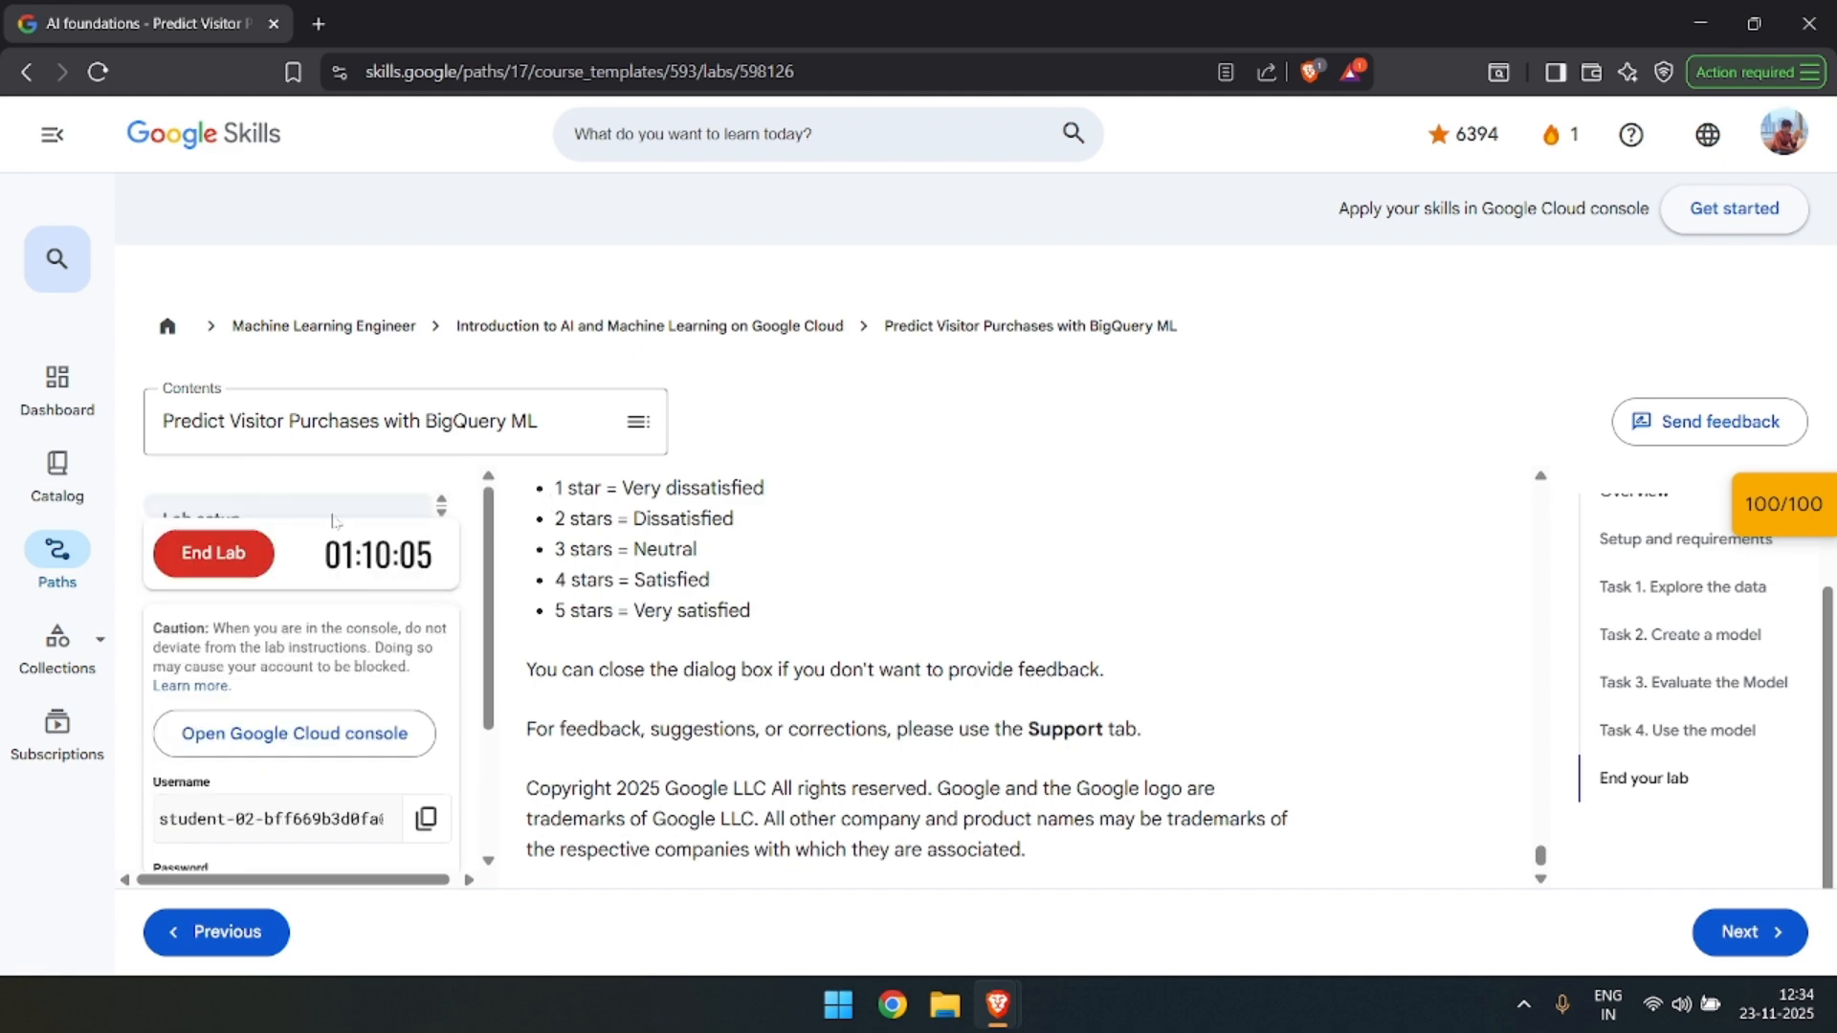
{"action": "left_click", "coordinate": [213, 560]}
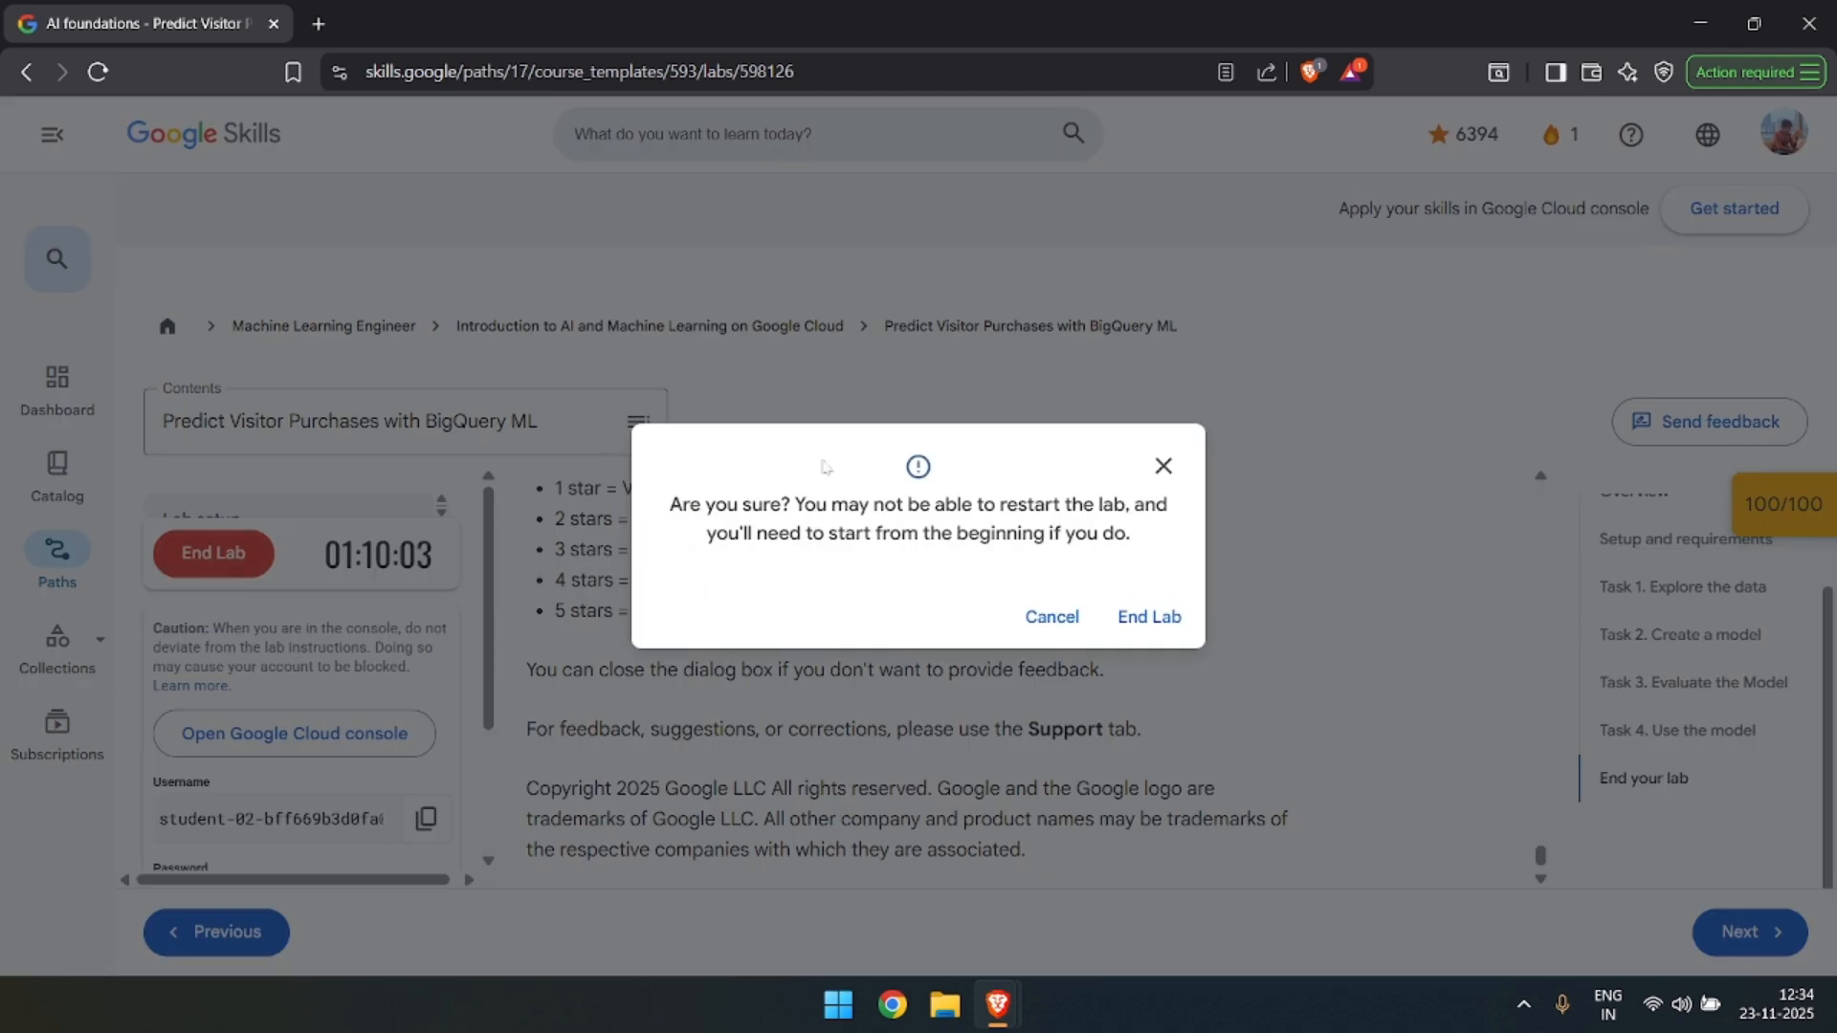
{"action": "left_click", "coordinate": [1149, 616]}
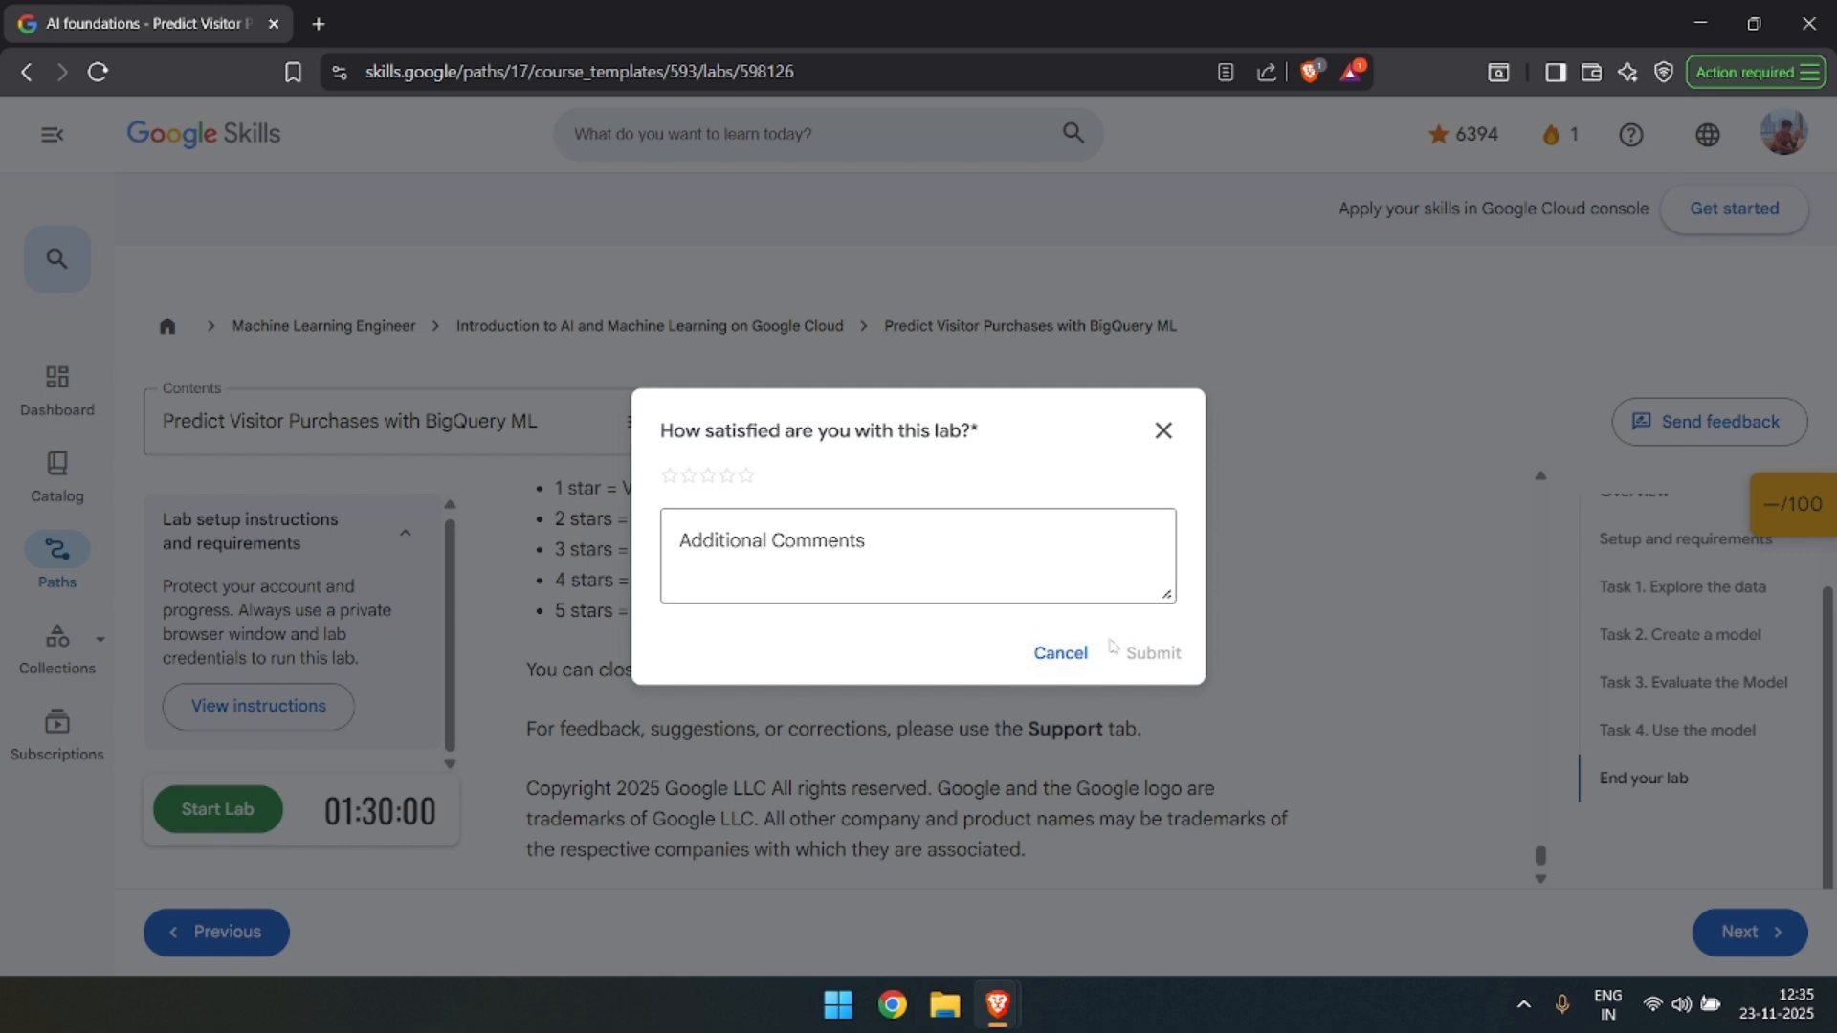
{"action": "left_click", "coordinate": [742, 482]}
{"action": "left_click", "coordinate": [1153, 654]}
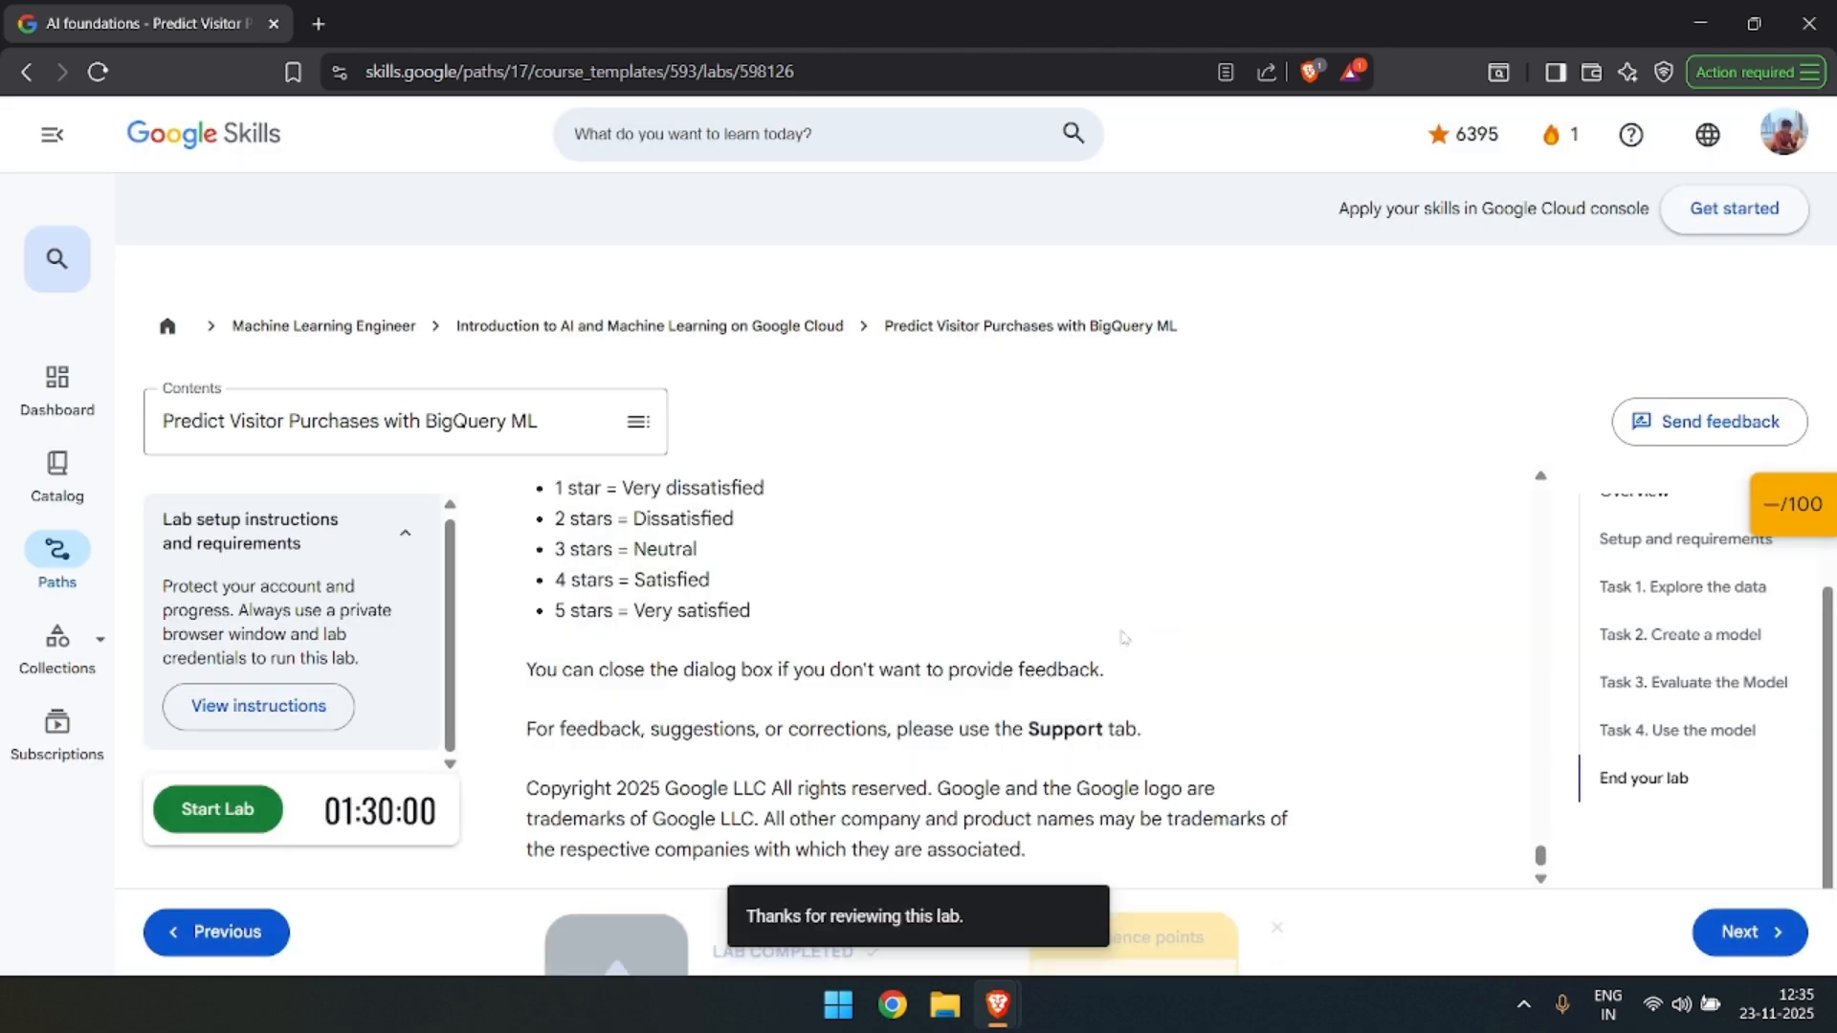